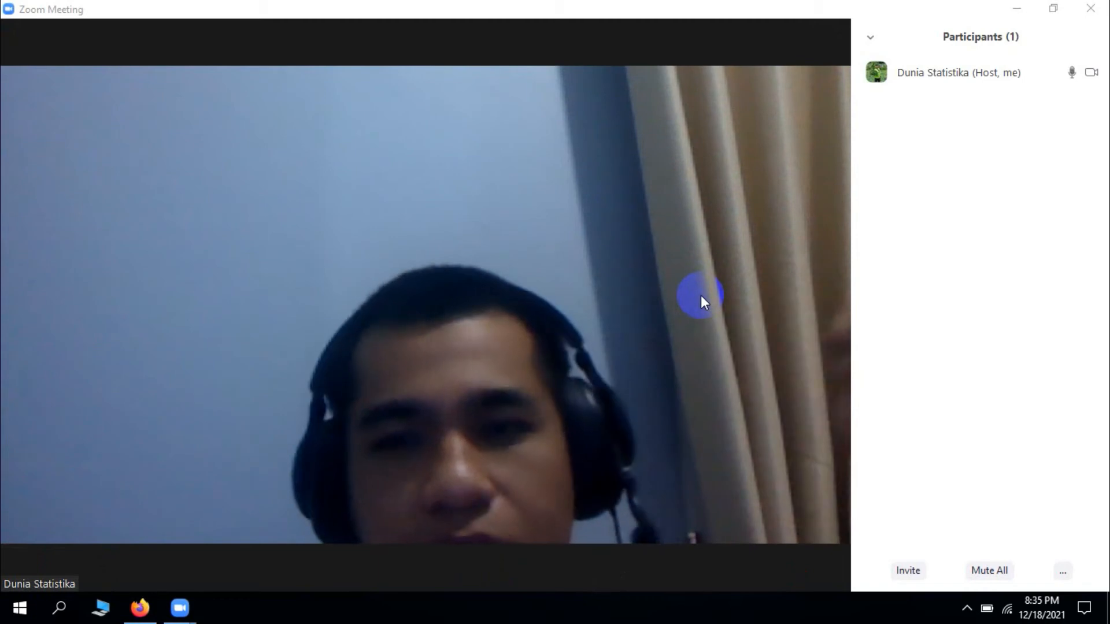
pyautogui.moveTo(700, 296)
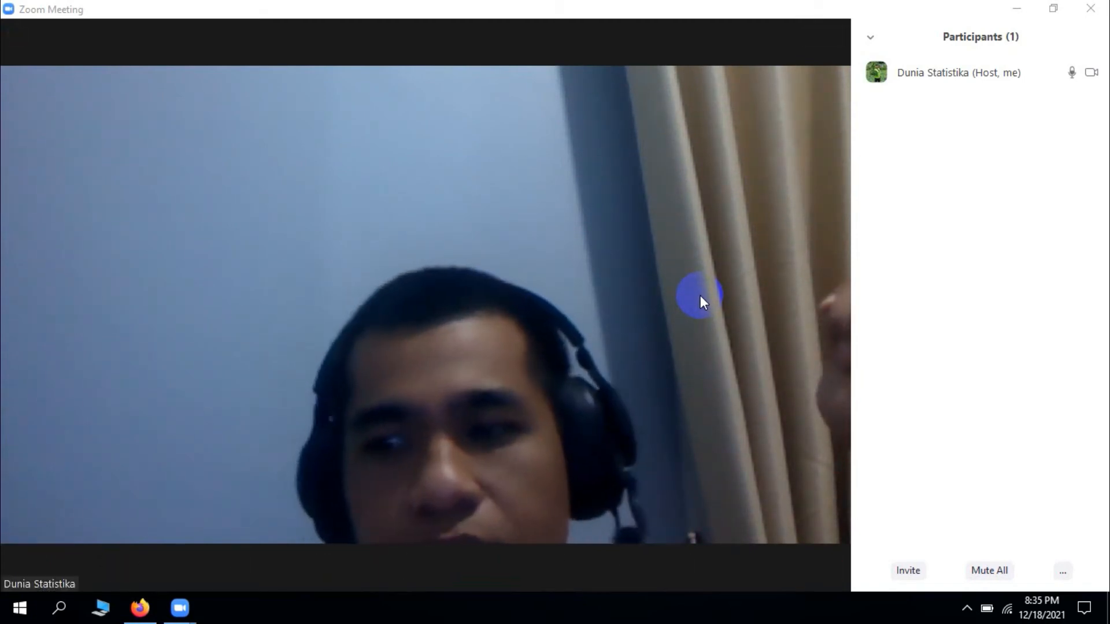
pyautogui.click(999, 495)
pyautogui.moveTo(545, 372)
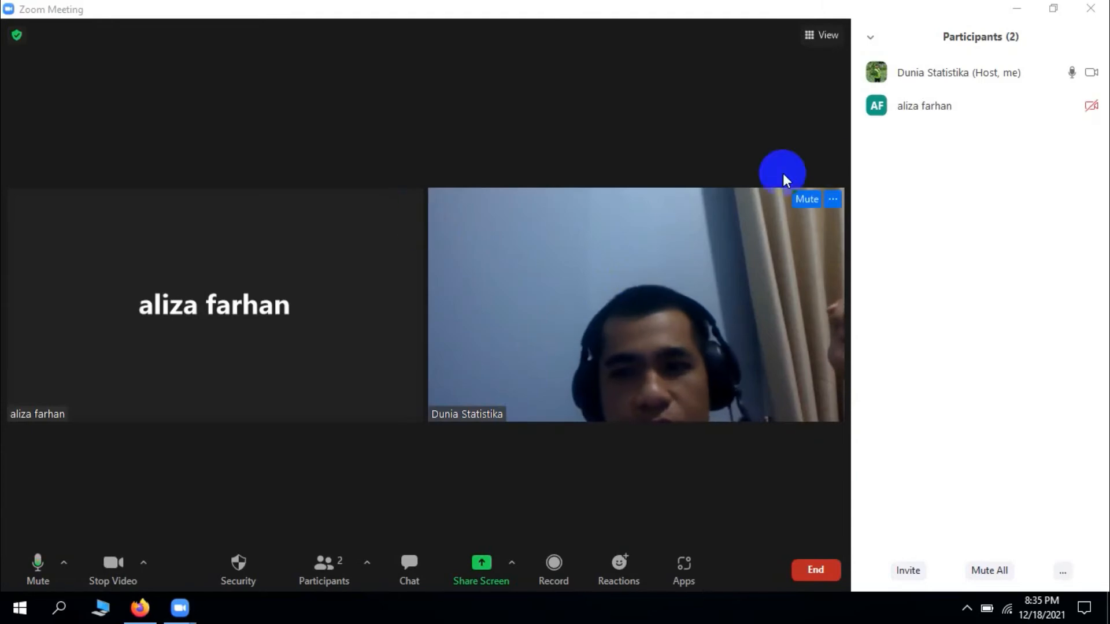
pyautogui.moveTo(1008, 116)
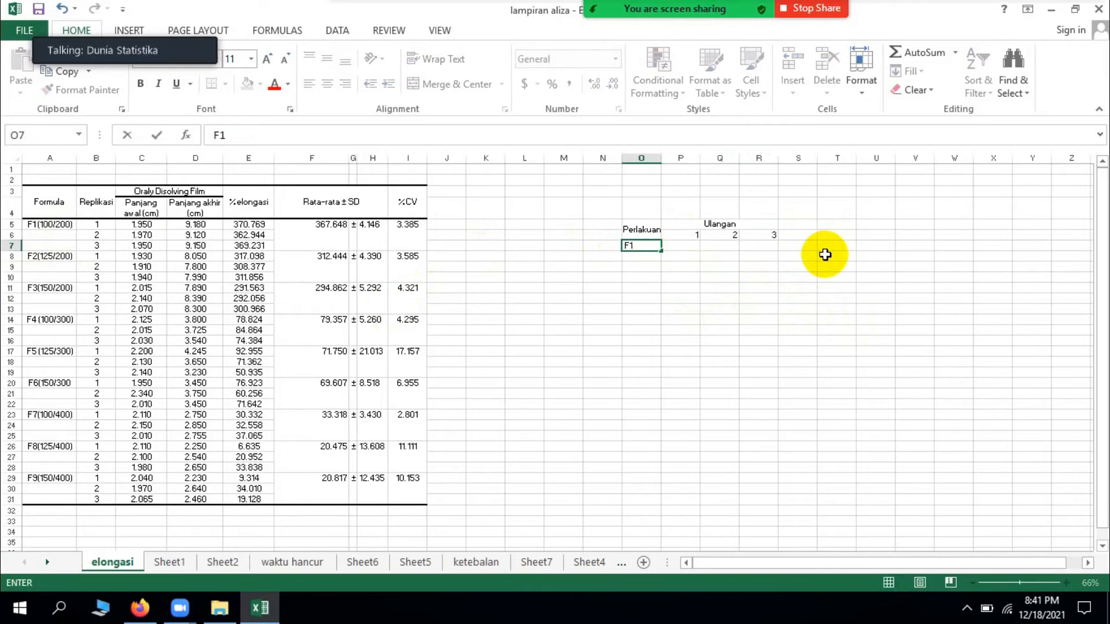
# Step: Fill the Perlakuan column with the treatment labels F1 through F9 in cells O7:O15
pyautogui.press('Return')
pyautogui.write('F2')
pyautogui.press('Return')
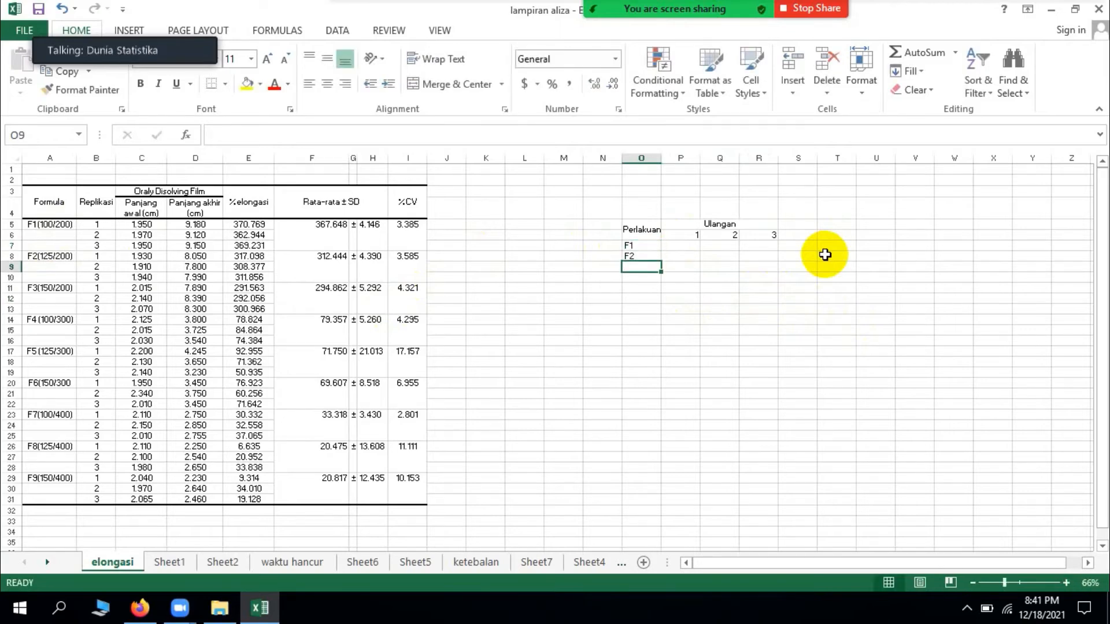
pyautogui.write('F3')
pyautogui.press('Return')
pyautogui.write('F4')
pyautogui.press('Return')
pyautogui.write('F5')
pyautogui.press('Return')
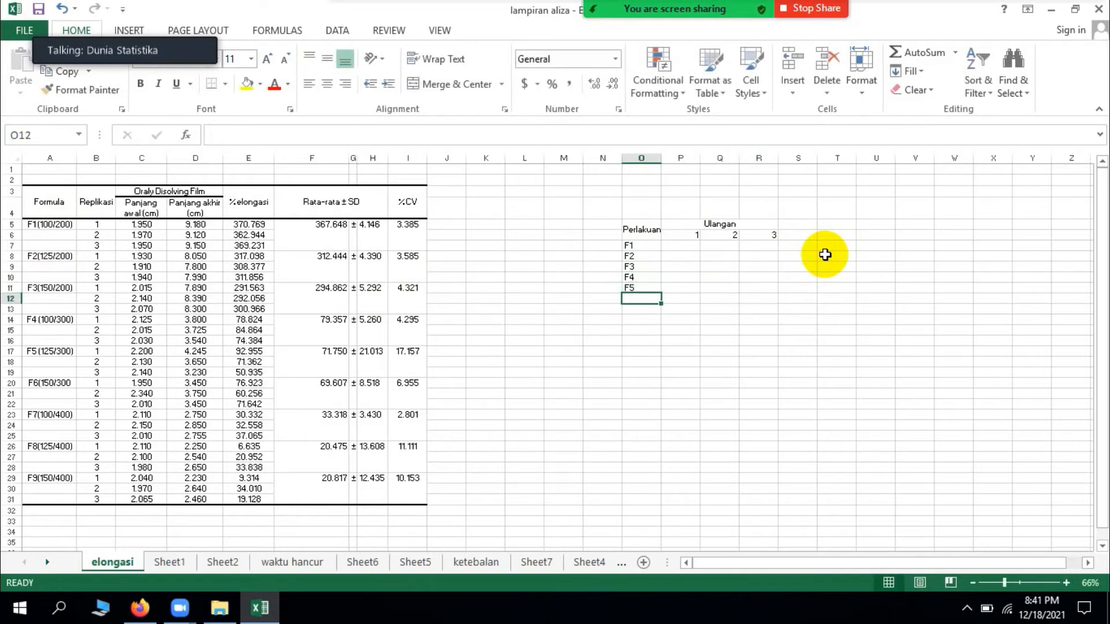
pyautogui.write('F6')
pyautogui.press('Return')
pyautogui.write('F7')
pyautogui.hotkey('ctrl', 'Return')
pyautogui.press('Return')
pyautogui.write('F8')
pyautogui.press('Return')
pyautogui.write('F9')
pyautogui.click(832, 298)
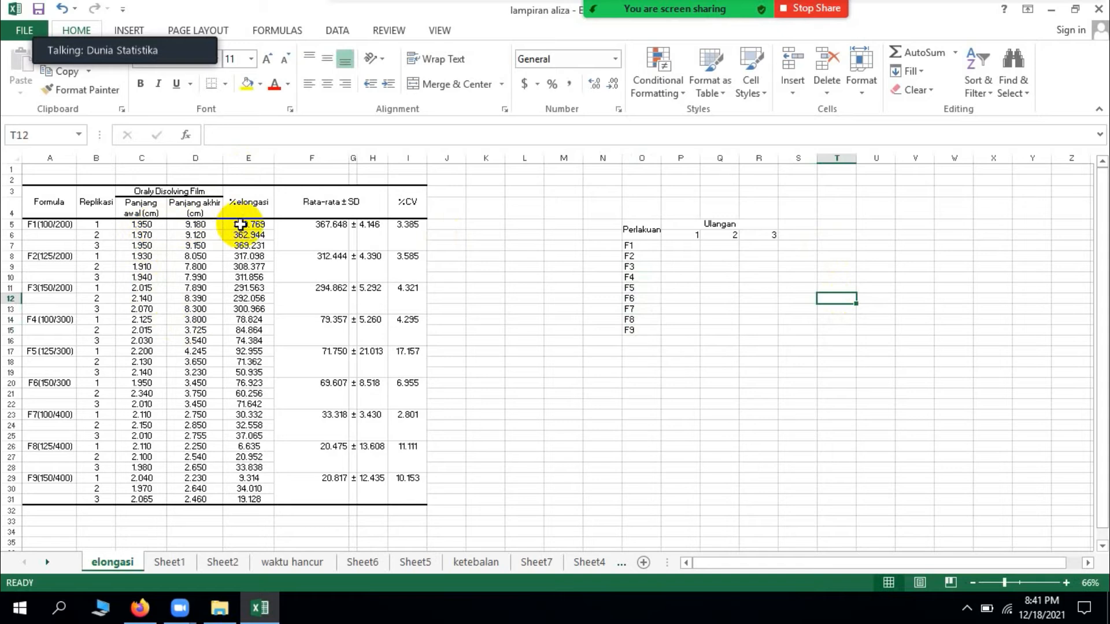
# Step: Center the replication numbers 1, 2 and 3 under the Ulangan heading in P6:R6
pyautogui.click(264, 231)
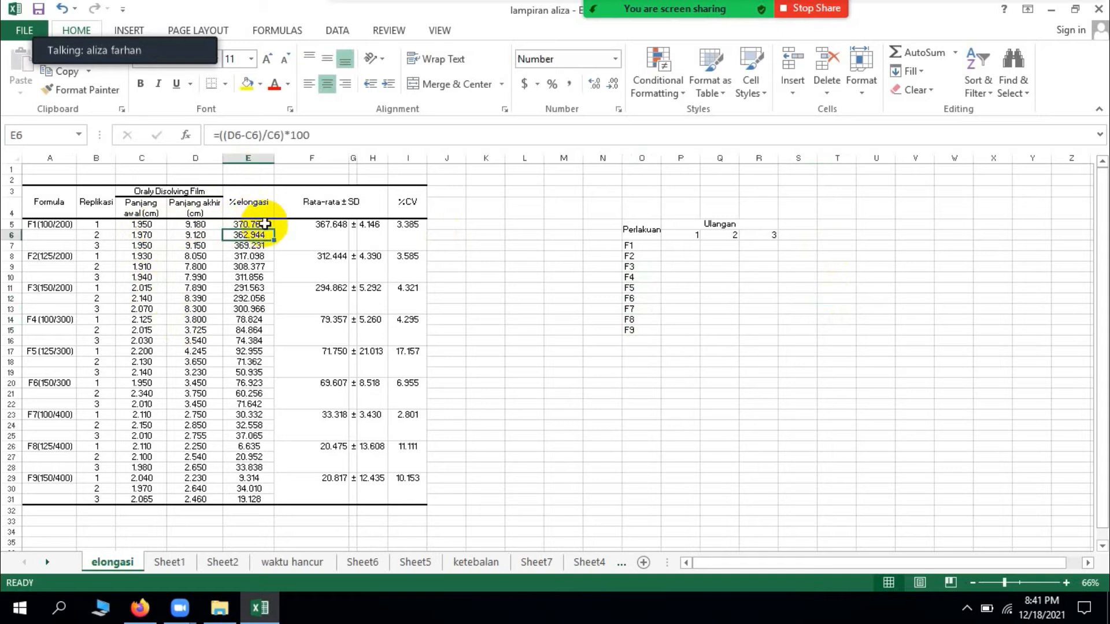
pyautogui.click(717, 254)
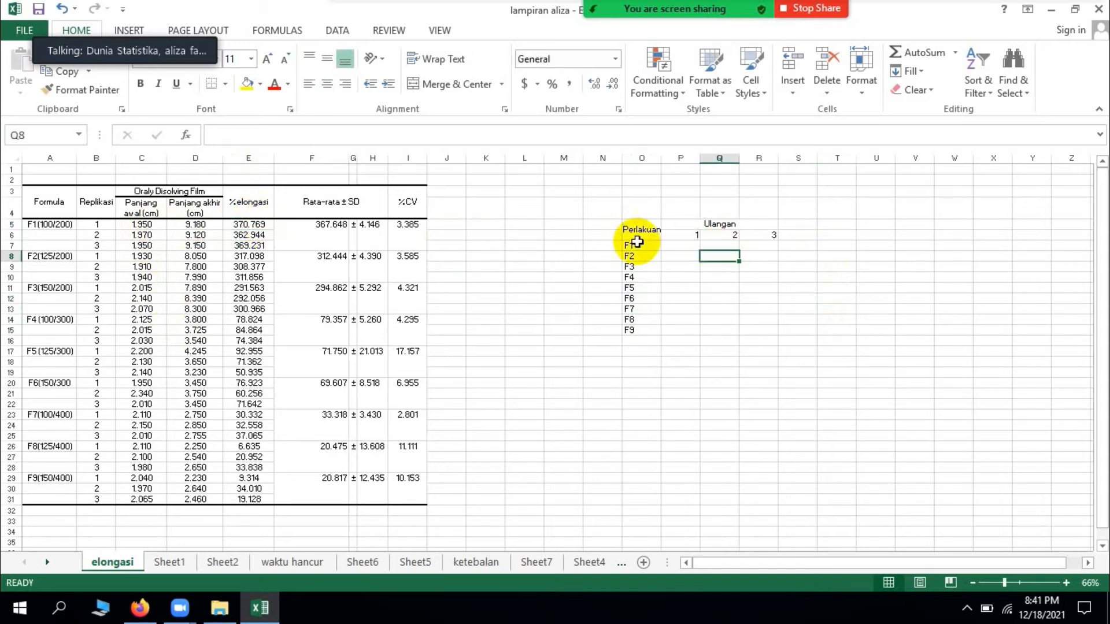
pyautogui.click(681, 245)
pyautogui.moveTo(685, 234); pyautogui.dragTo(757, 234)
pyautogui.click(328, 86)
# Step: Center the treatment labels F1 to F9 in cells O7:O15
pyautogui.click(259, 226)
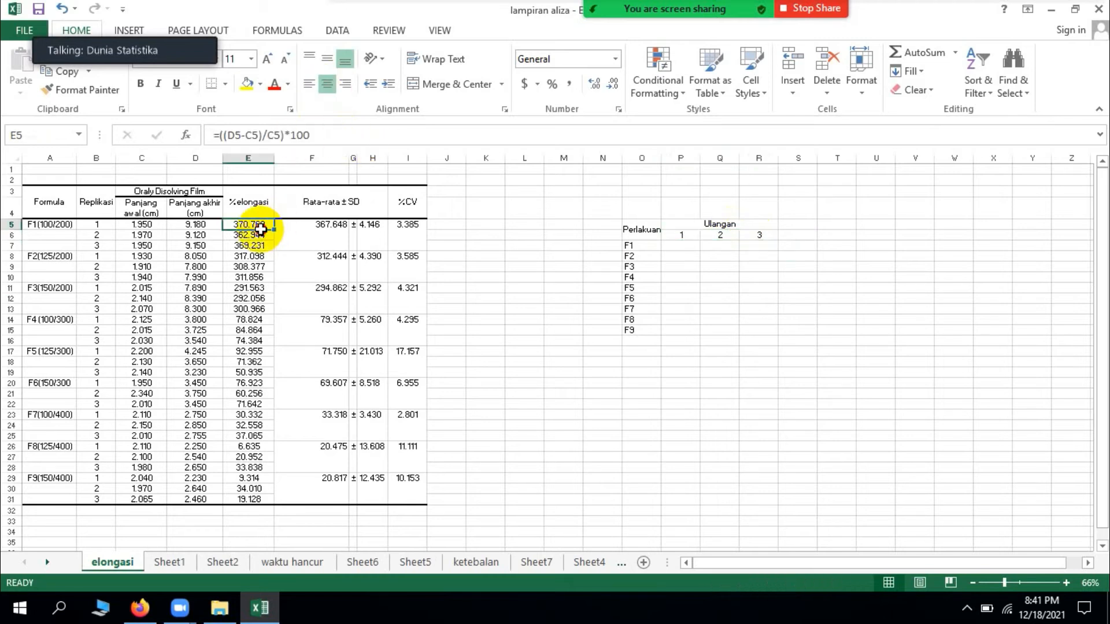
pyautogui.moveTo(261, 224); pyautogui.dragTo(249, 370)
pyautogui.click(706, 286)
pyautogui.moveTo(638, 246); pyautogui.dragTo(643, 327)
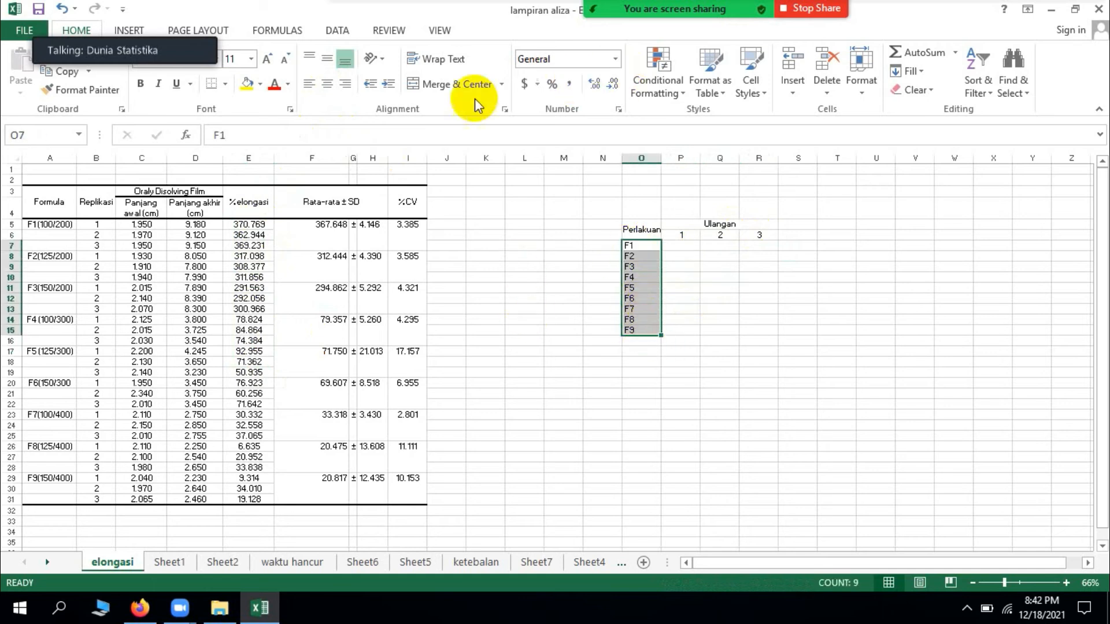
pyautogui.click(326, 85)
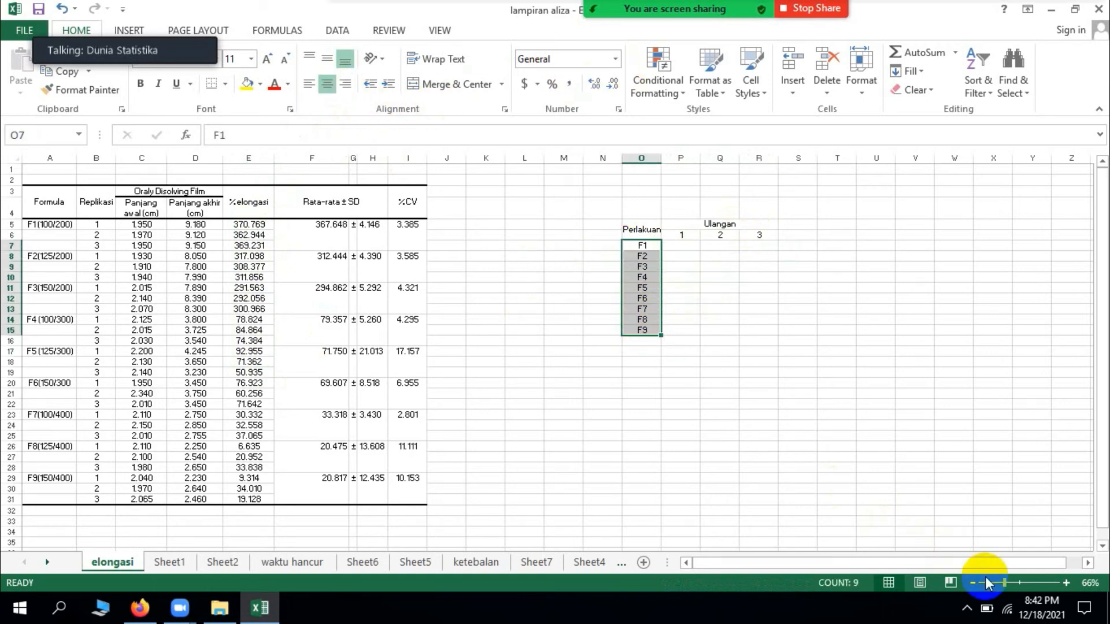
# Step: Enter 370.769 in P7 as the first replication of treatment F1, from the %elongasi column
pyautogui.moveTo(1006, 582); pyautogui.dragTo(1016, 584)
pyautogui.scroll(1, 981, 503)
pyautogui.click(928, 300)
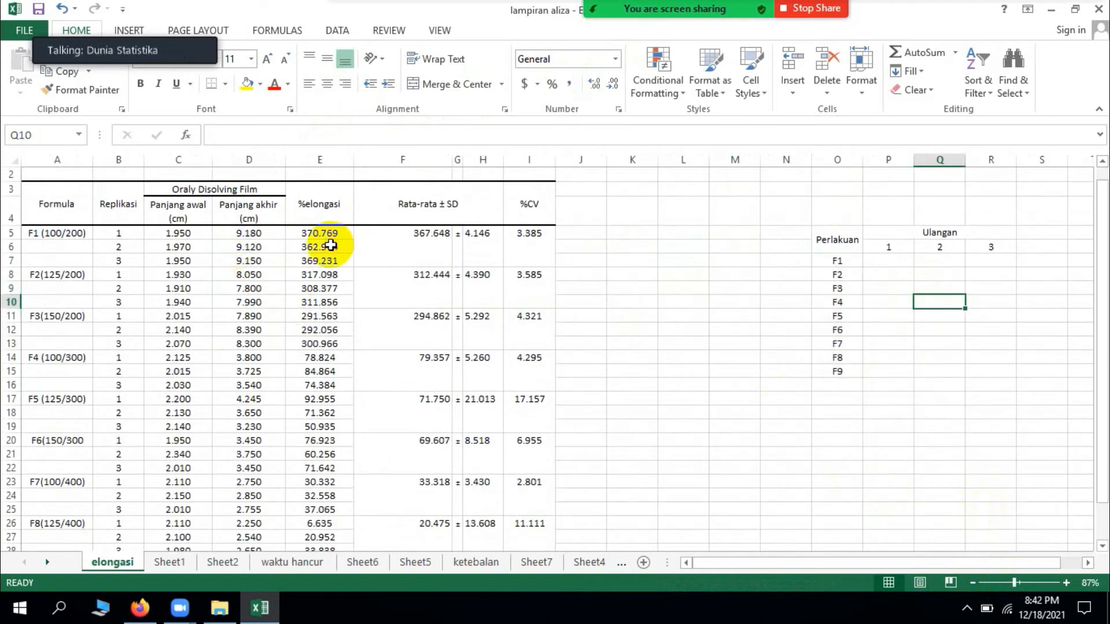
pyautogui.click(899, 265)
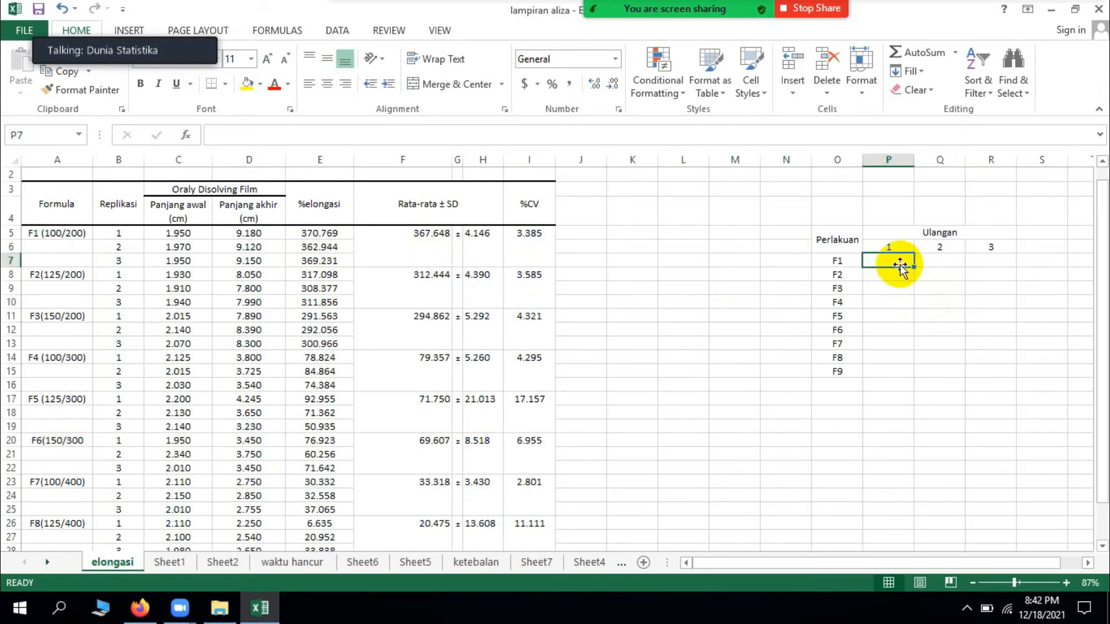
pyautogui.write('370')
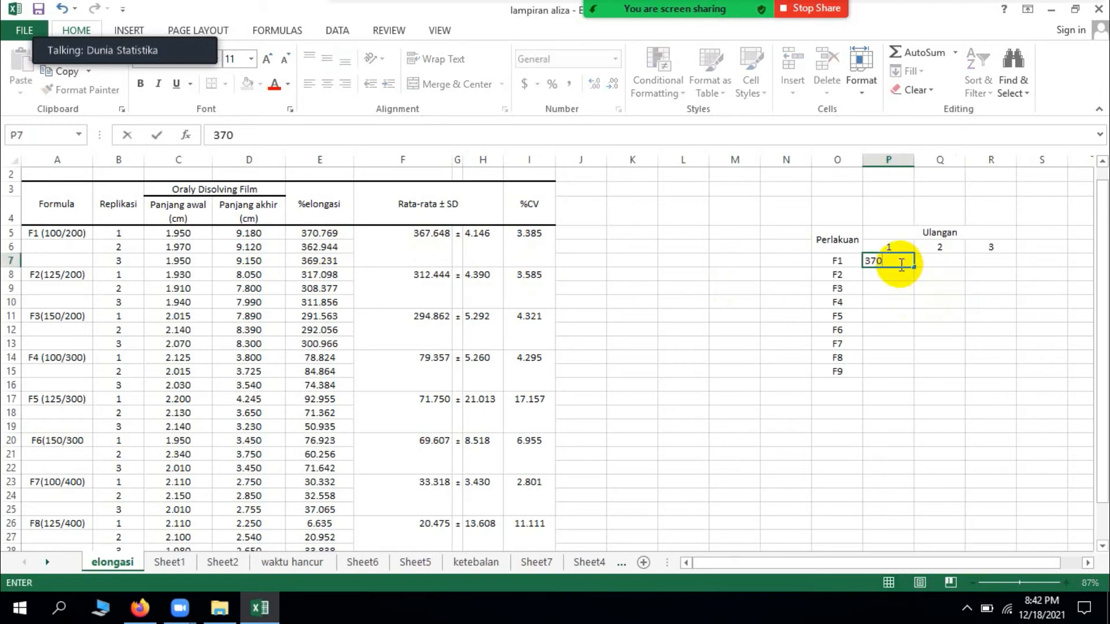
pyautogui.write('.769')
pyautogui.press('Tab')
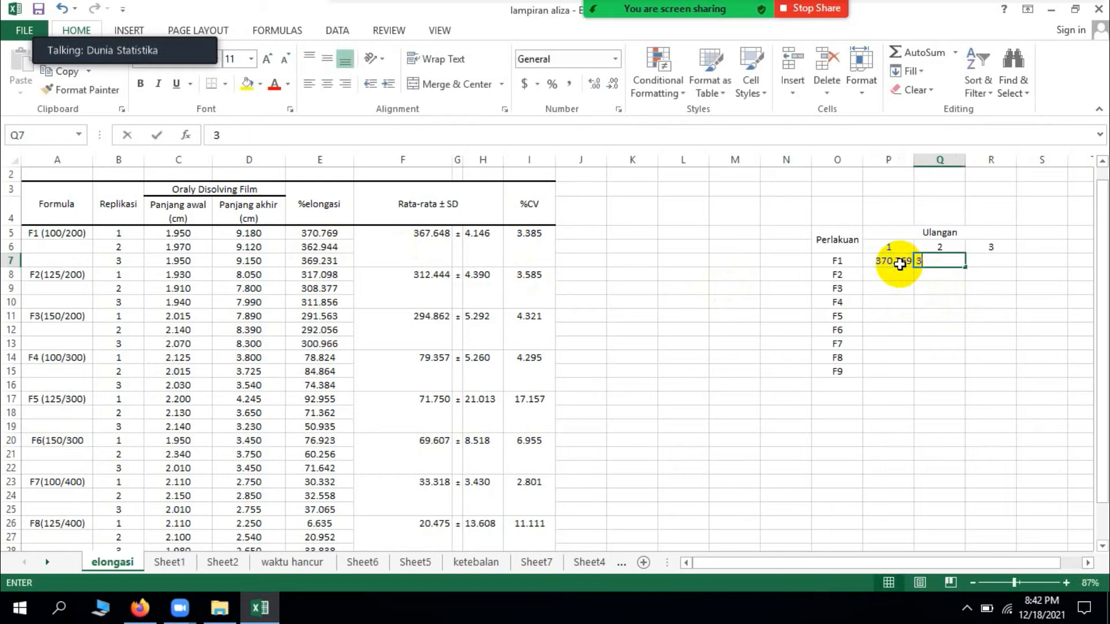
# Step: Enter 362.44 in Q7 as the second replication of treatment F1
pyautogui.write('362.44')
pyautogui.press('Tab')
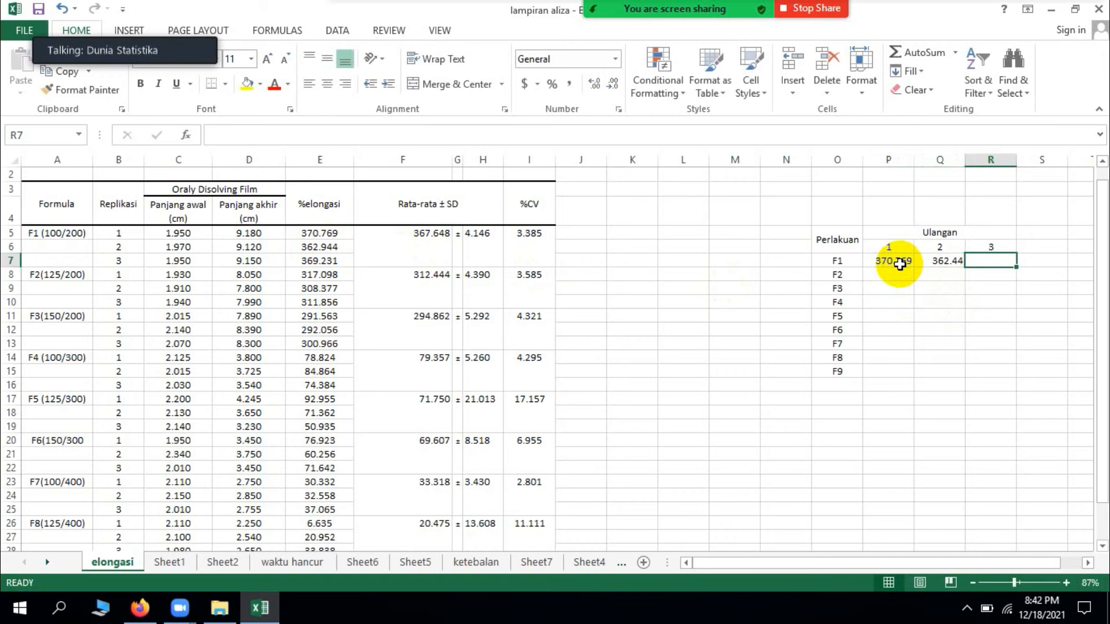
# Step: Set F1's second replication in Q7 to 362.944 and enter 369.231 as its third replication in R7
pyautogui.press('Left')
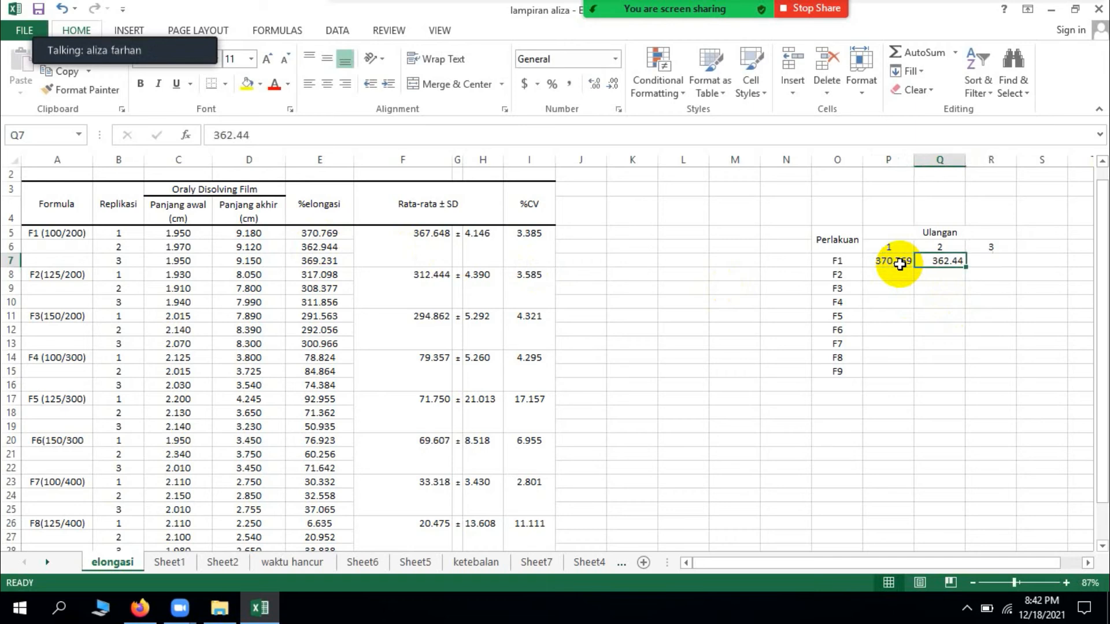
pyautogui.write('362.')
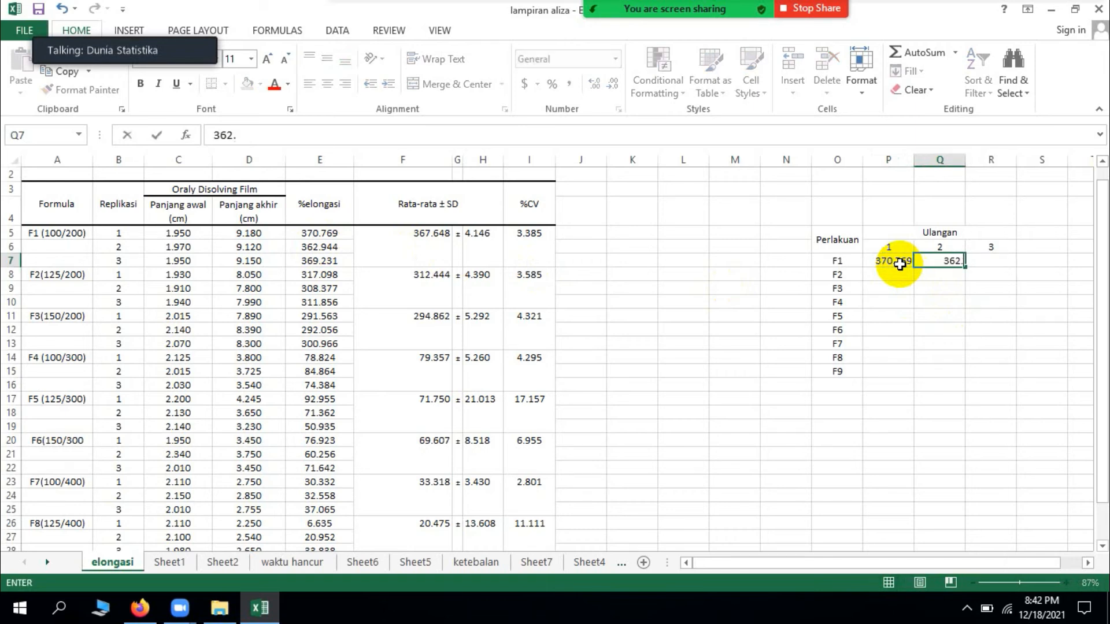
pyautogui.write('944')
pyautogui.press('Tab')
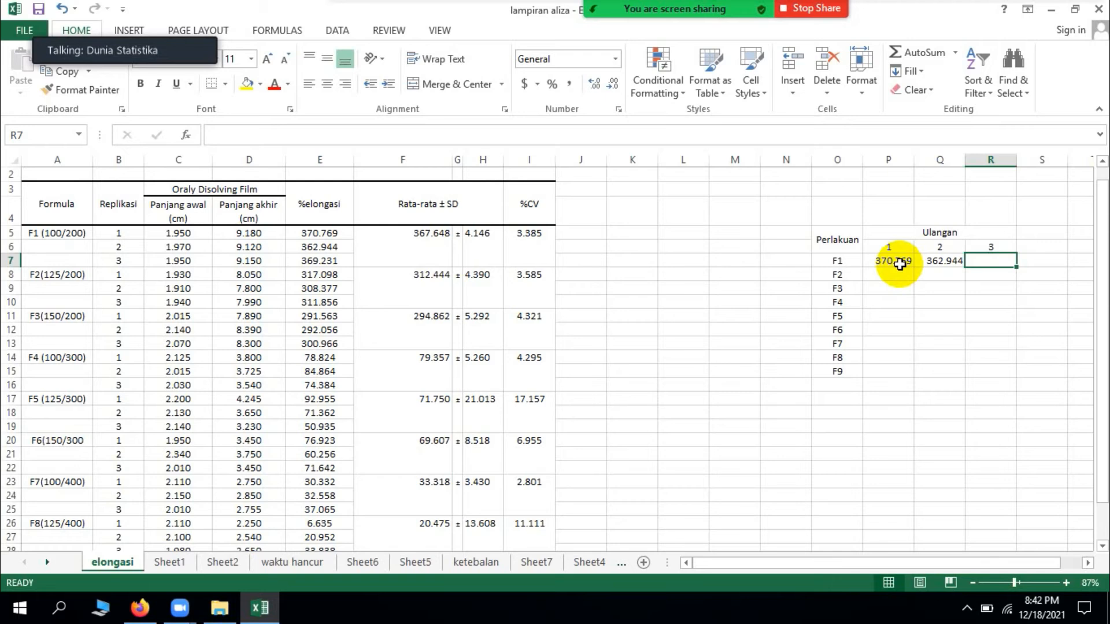
pyautogui.write('3')
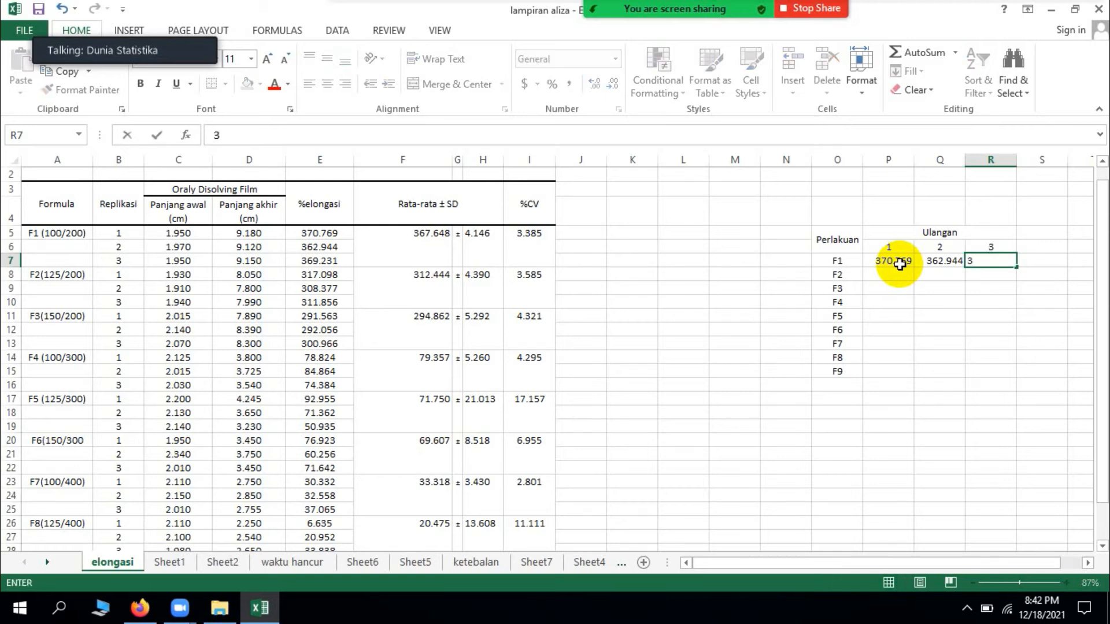
pyautogui.write('69.231')
pyautogui.press('Return')
pyautogui.press('Left')
pyautogui.press('Left')
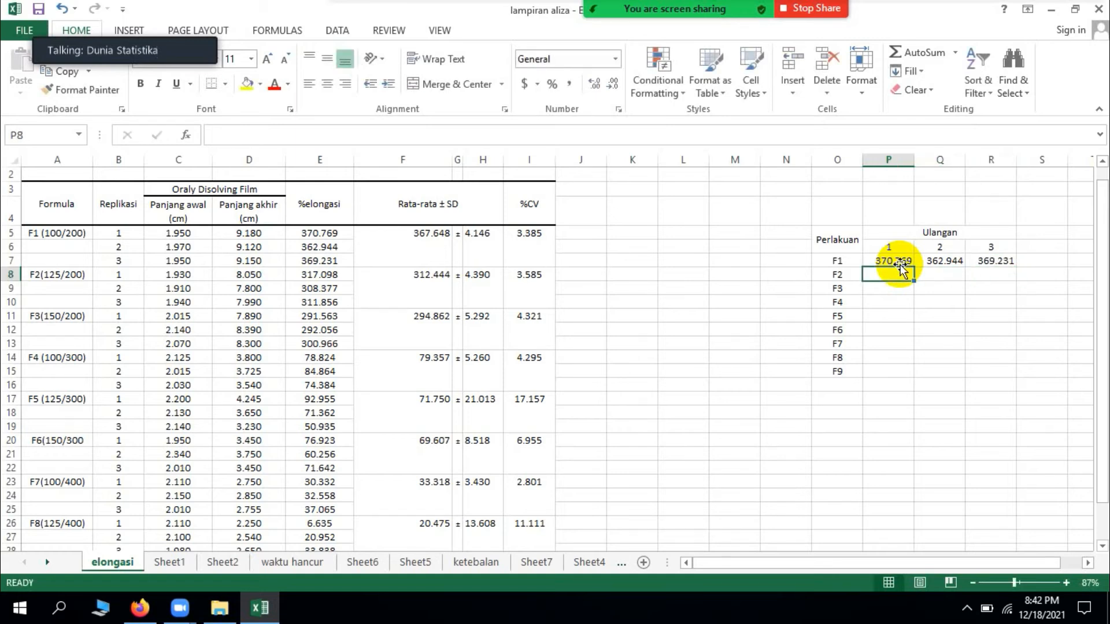
# Step: Enter the F2 elongation values 317.098, 308.377 and 311.856 for replications 1 to 3 in P8:R8
pyautogui.write('317')
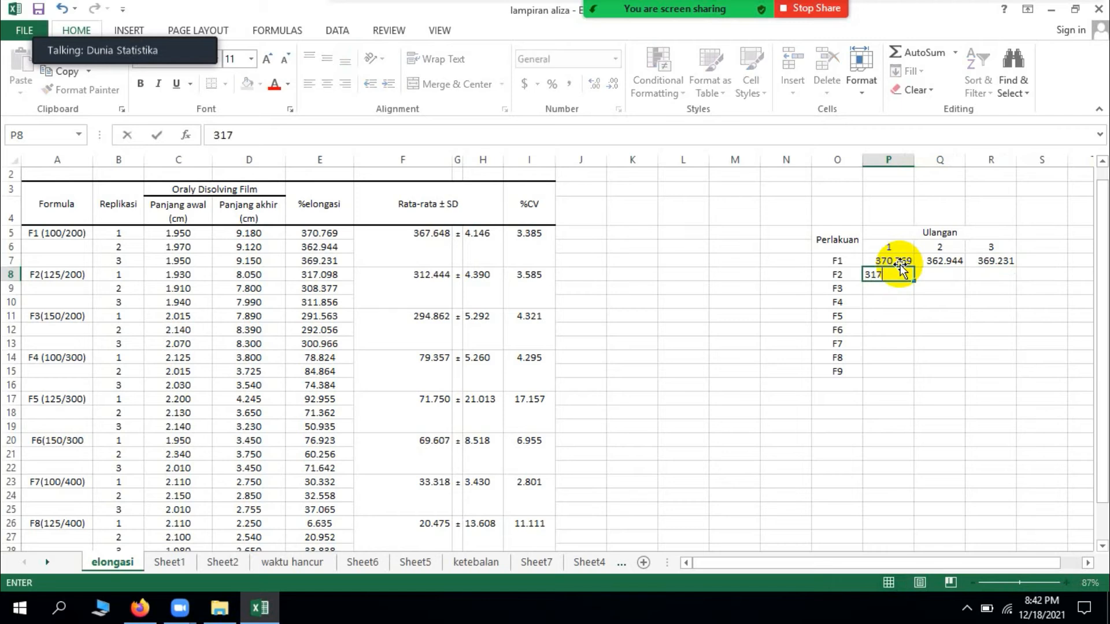
pyautogui.write('.098')
pyautogui.press('Tab')
pyautogui.write('308.377')
pyautogui.press('Tab')
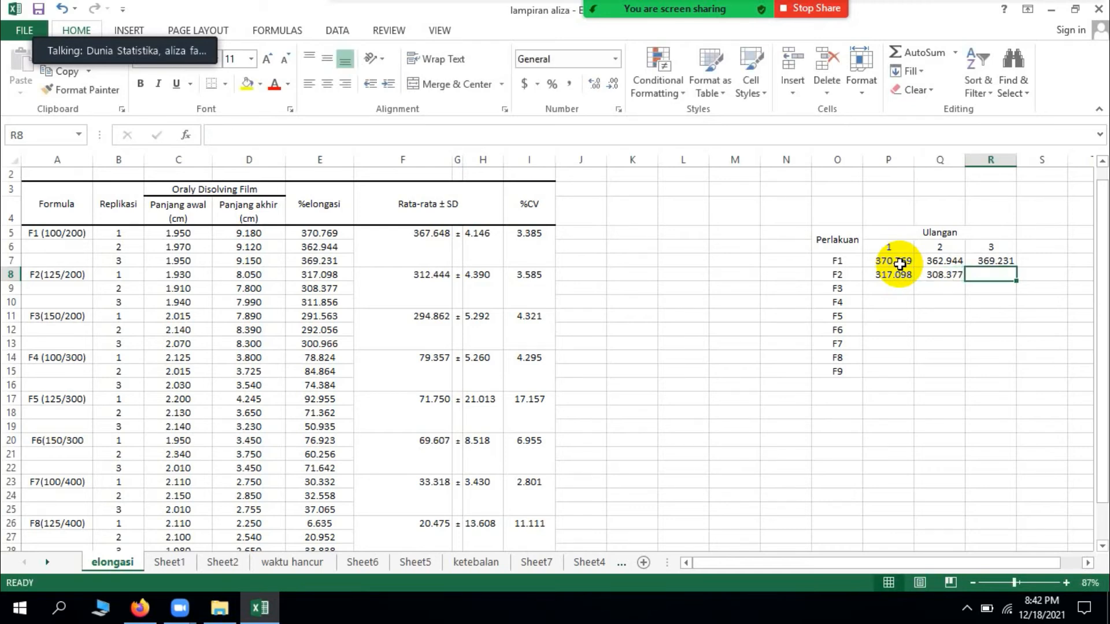
pyautogui.write('311')
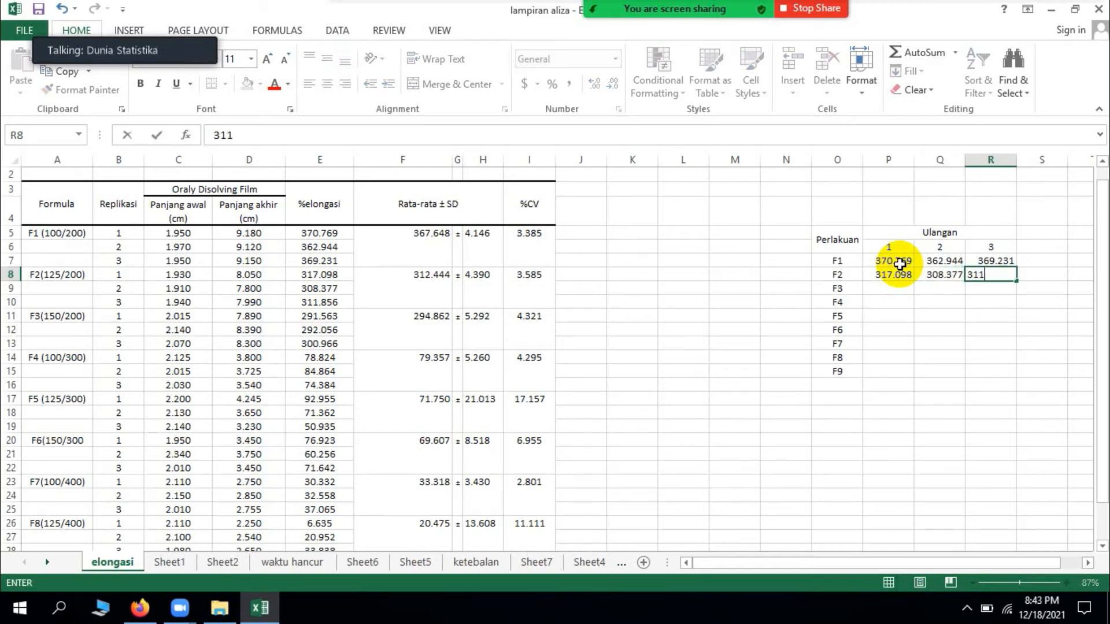
pyautogui.write('.856')
pyautogui.press('Return')
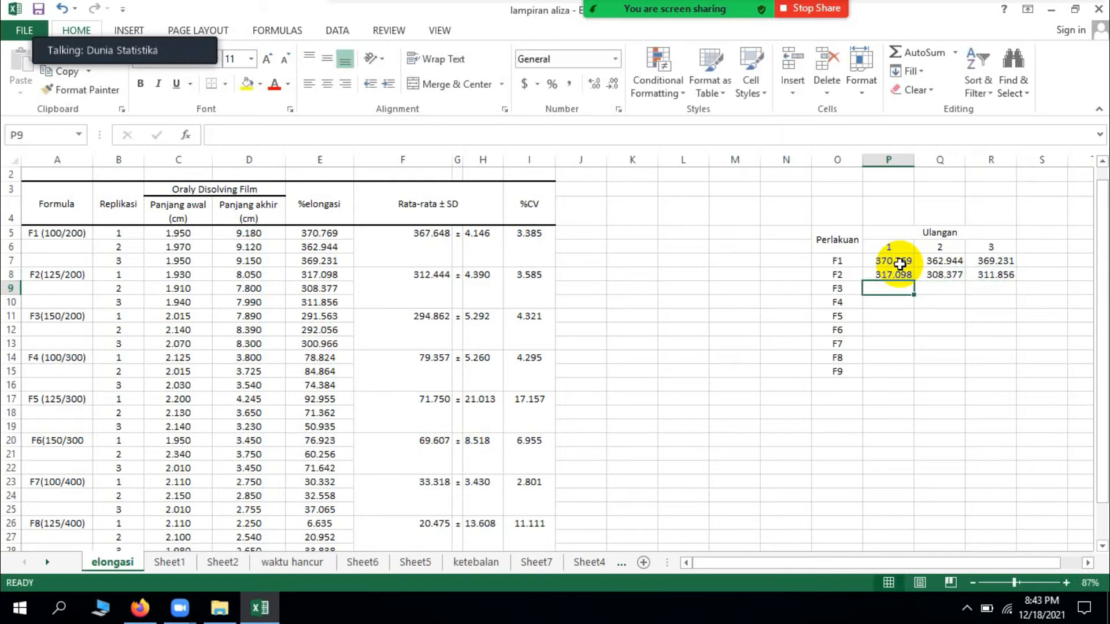
# Step: Enter the F3 elongation values 291.563, 292.056 and 300.966 for replications 1 to 3 in P9:R9
pyautogui.write('291')
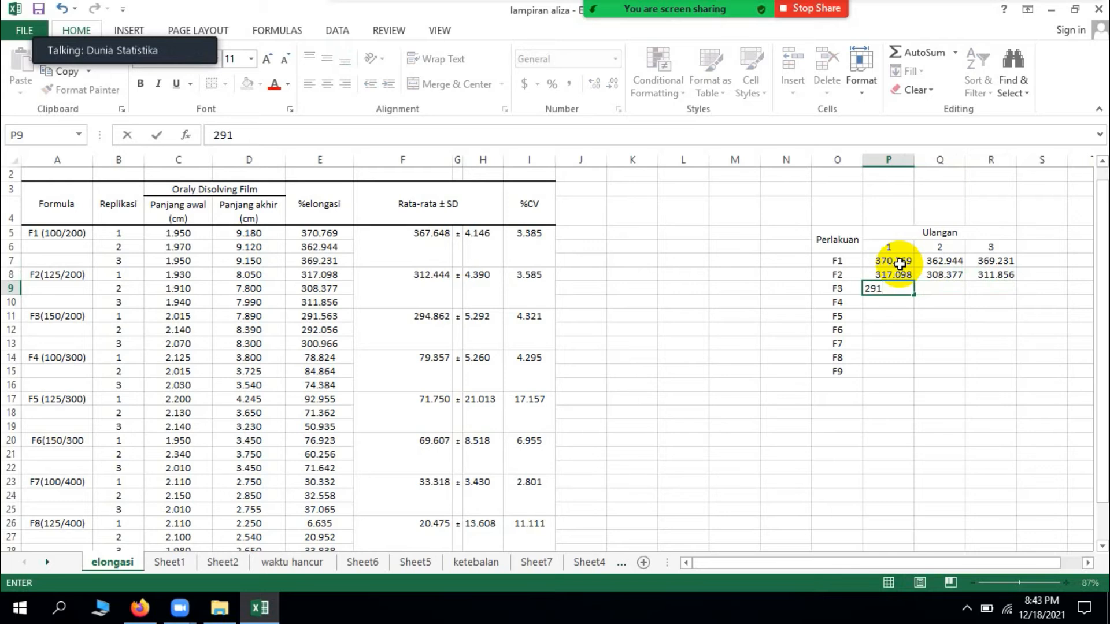
pyautogui.write('.563')
pyautogui.press('Tab')
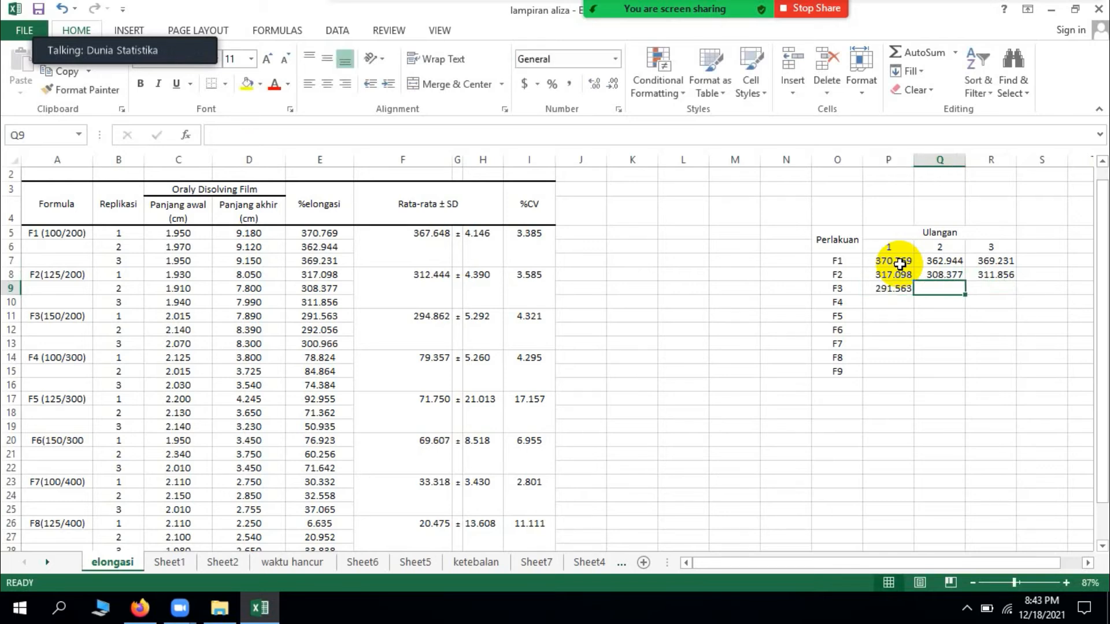
pyautogui.write('292.056')
pyautogui.press('Tab')
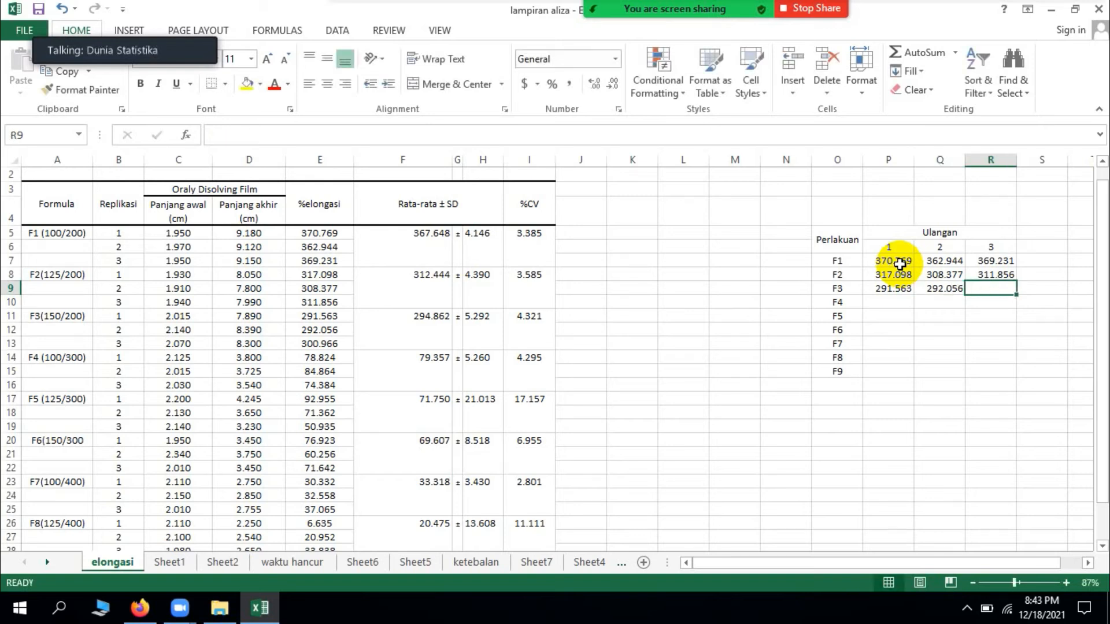
pyautogui.write('300.966')
pyautogui.press('Return')
pyautogui.press('Left')
pyautogui.press('Left')
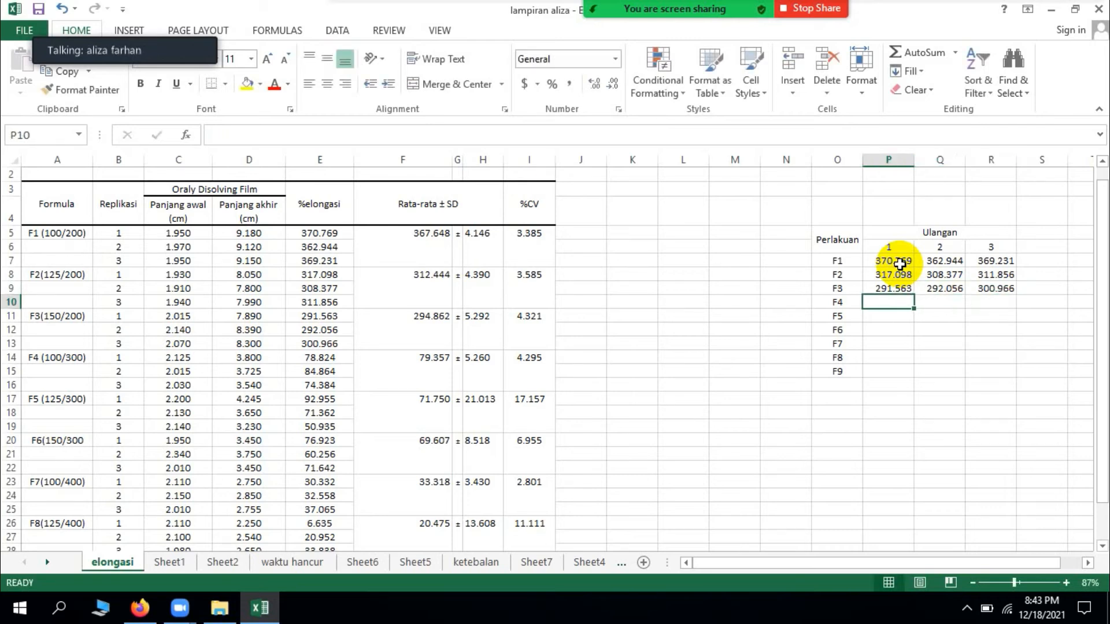
# Step: Enter the F4 elongation values 78.824, 84.864 and 74.384 for replications 1 to 3 in P10:R10
pyautogui.write('78')
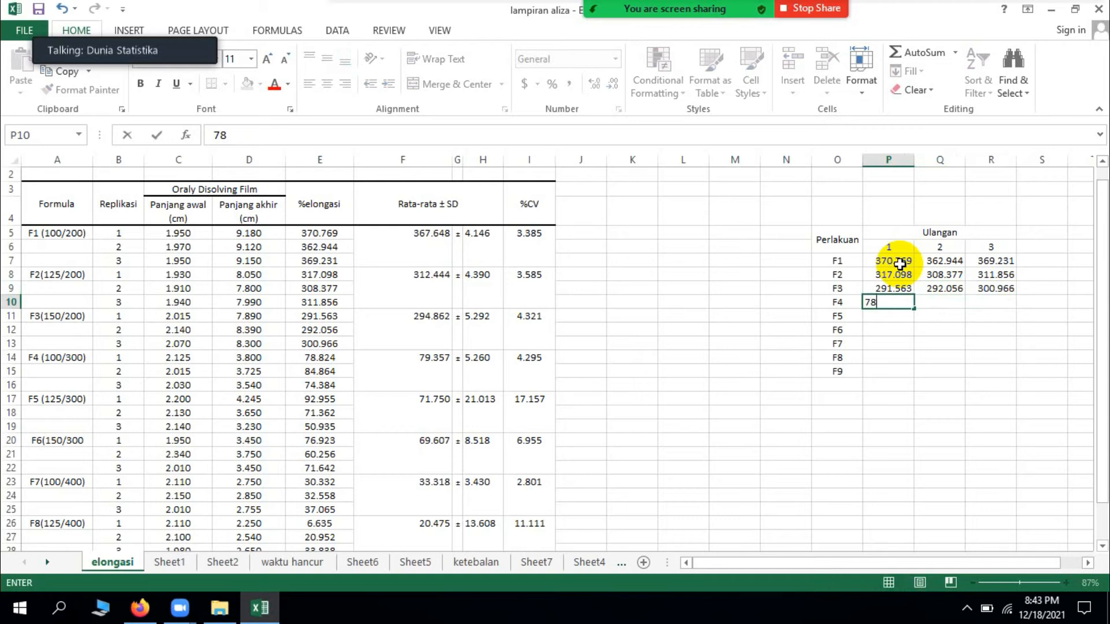
pyautogui.write('.824')
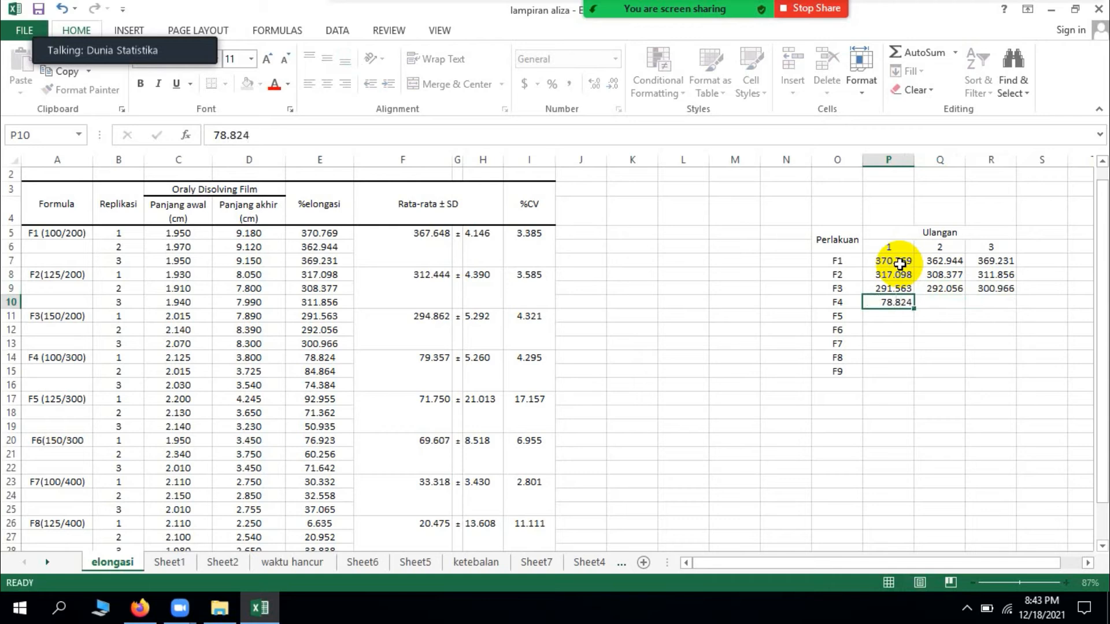
pyautogui.press('Tab')
pyautogui.write('84')
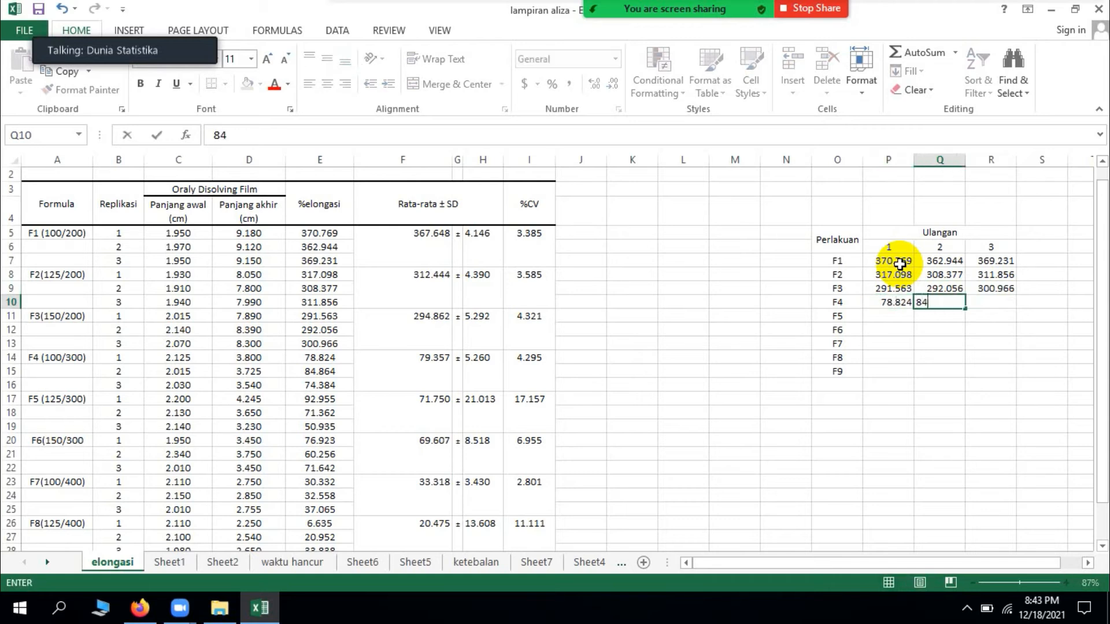
pyautogui.write('.864')
pyautogui.press('Tab')
pyautogui.write('7')
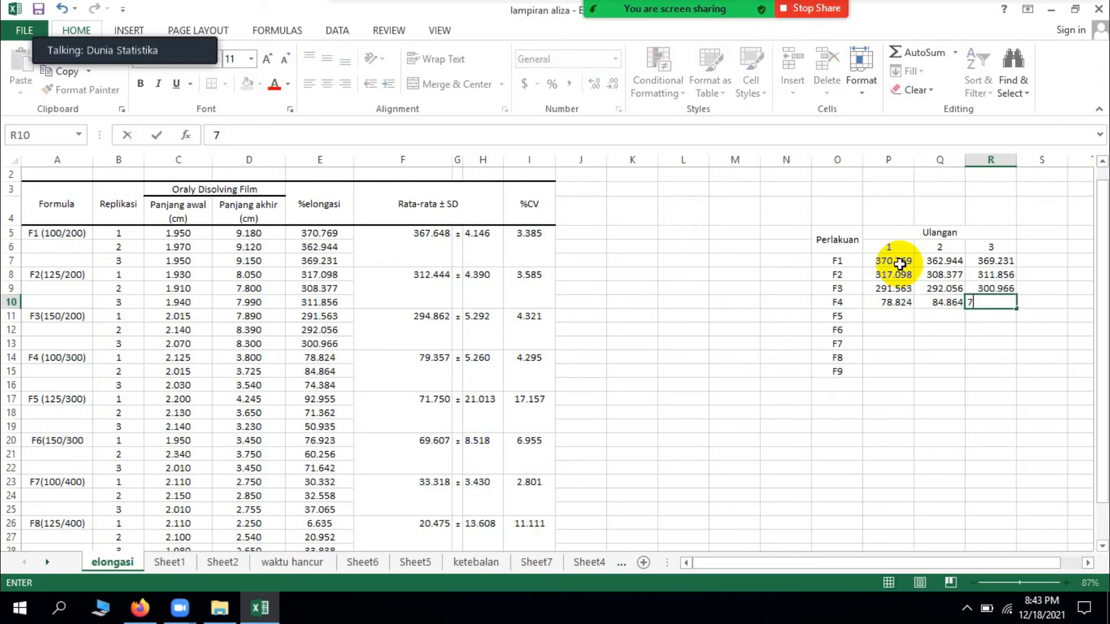
pyautogui.write('4.384')
pyautogui.press('Return')
pyautogui.press('Left')
pyautogui.press('Left')
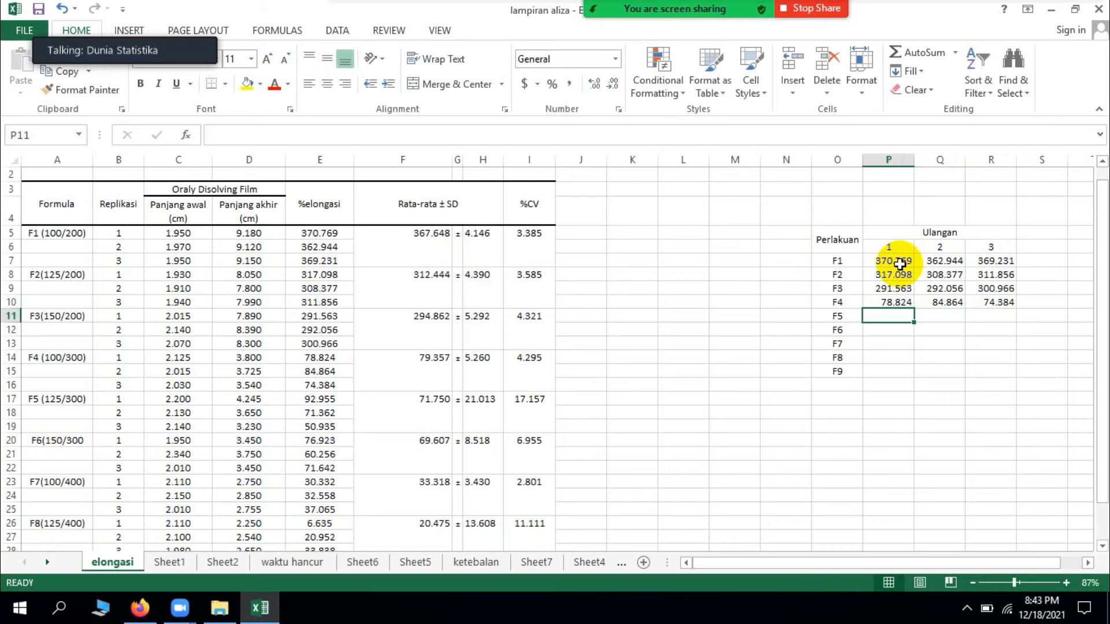
# Step: Enter the F5 elongation values 92.955, 71.362 and 50.935 for replications 1 to 3 in P11:R11
pyautogui.write('92.955')
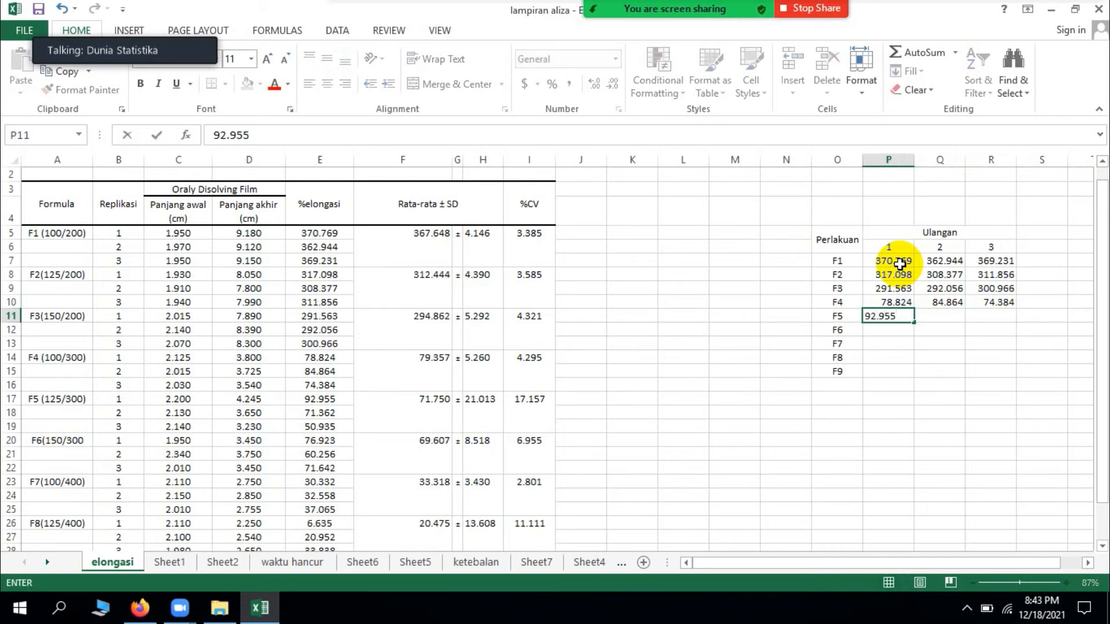
pyautogui.press('Tab')
pyautogui.write('71')
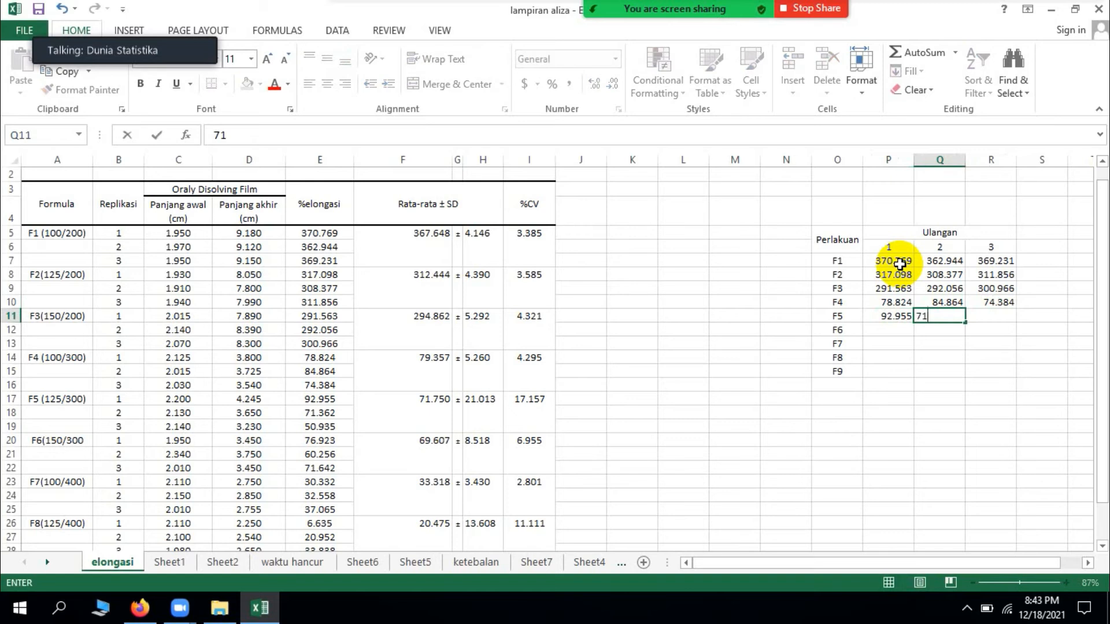
pyautogui.write('.362')
pyautogui.press('Tab')
pyautogui.write('50')
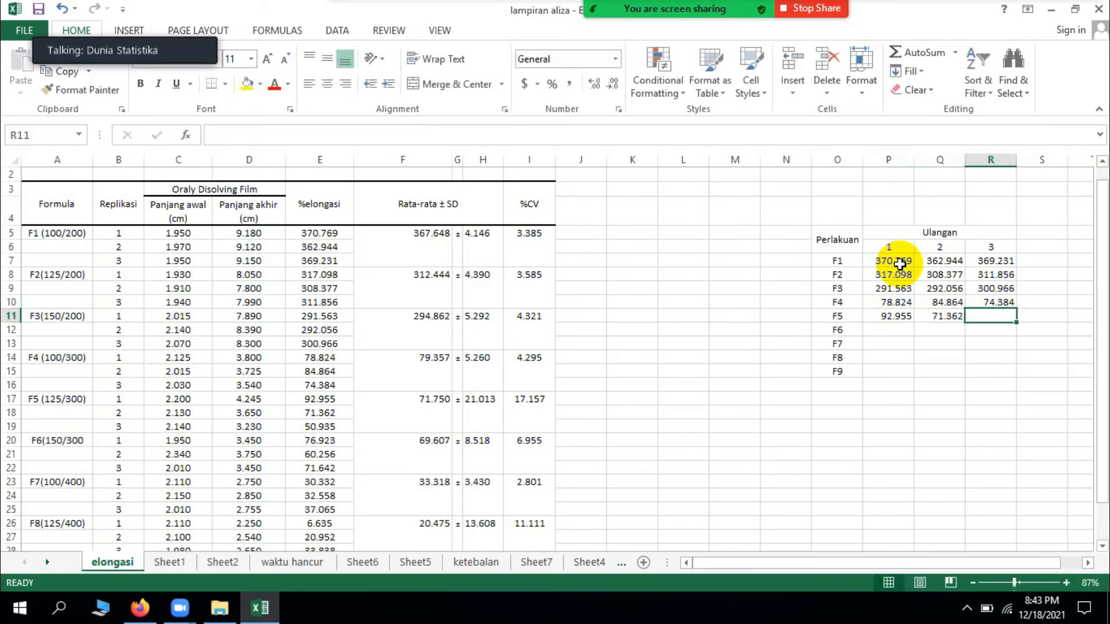
pyautogui.write('.935')
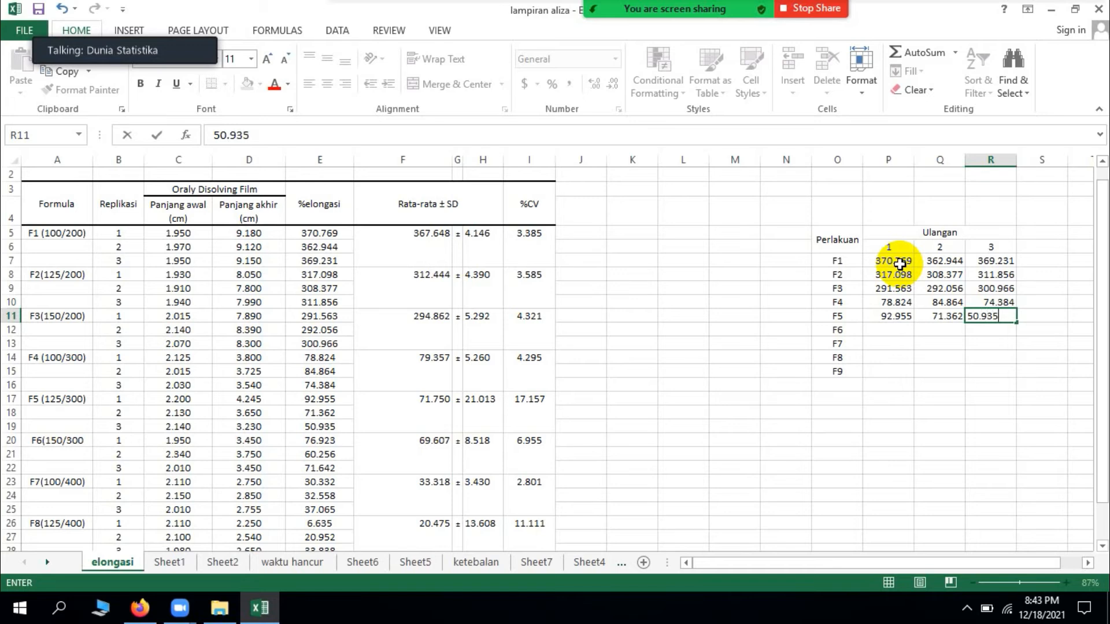
pyautogui.press('Return')
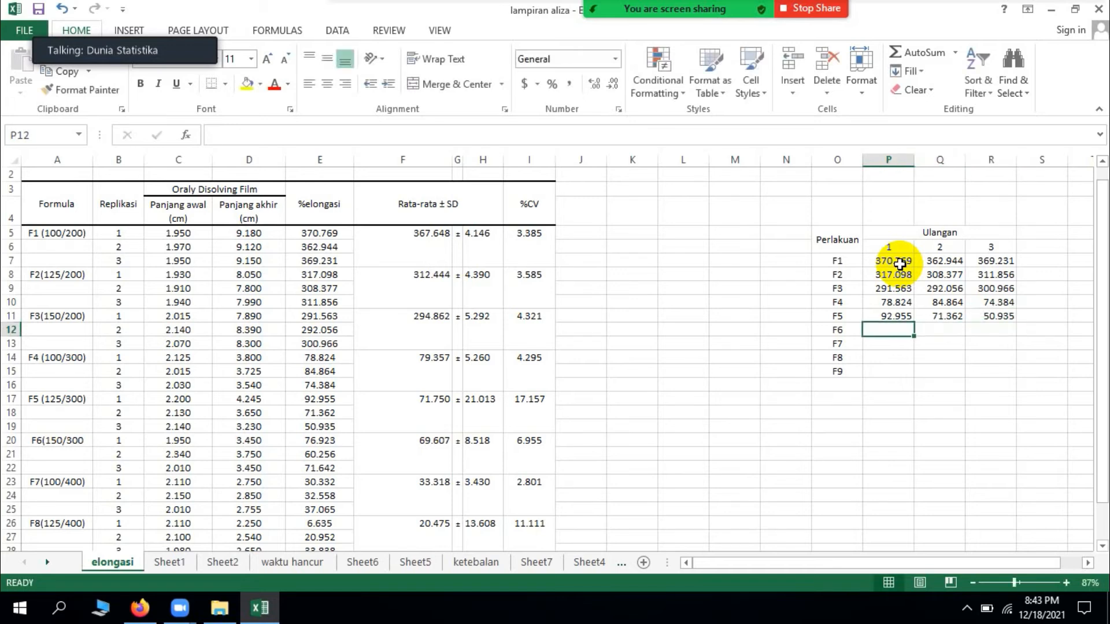
# Step: Enter the F6 elongation values 76.923, 60.256 and 71.642 for replications 1 to 3 in P12:R12
pyautogui.write('76')
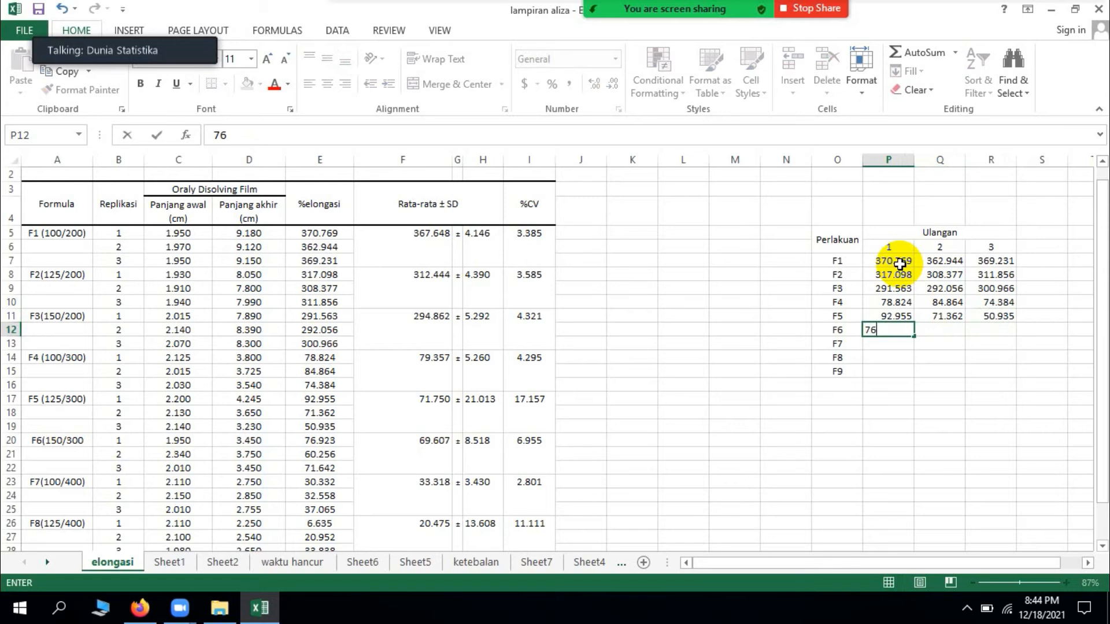
pyautogui.write('.923')
pyautogui.press('Tab')
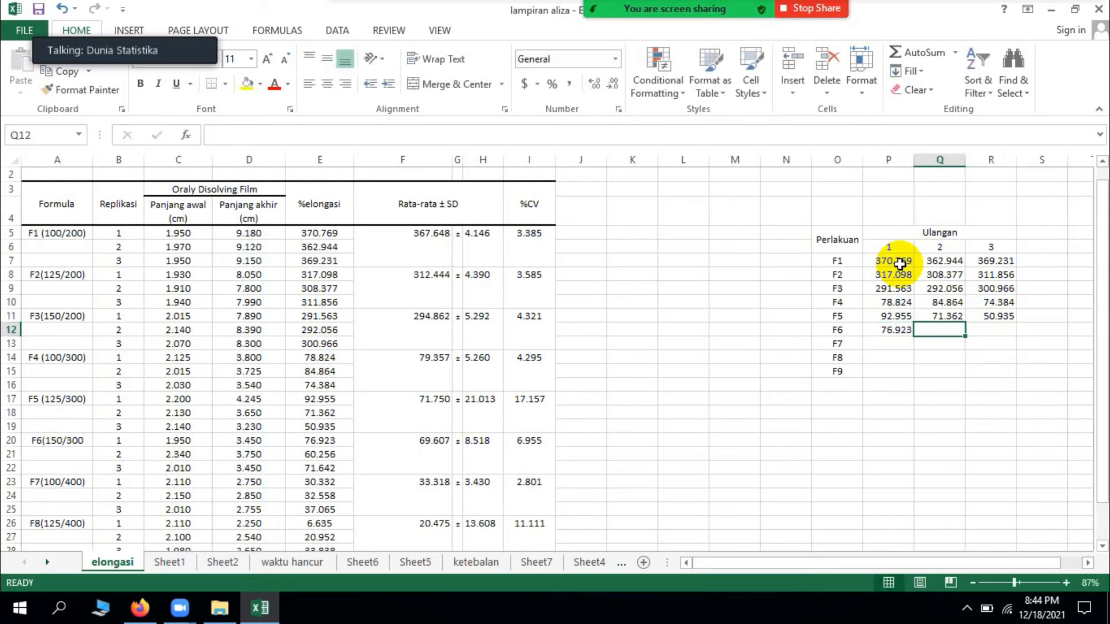
pyautogui.write('6')
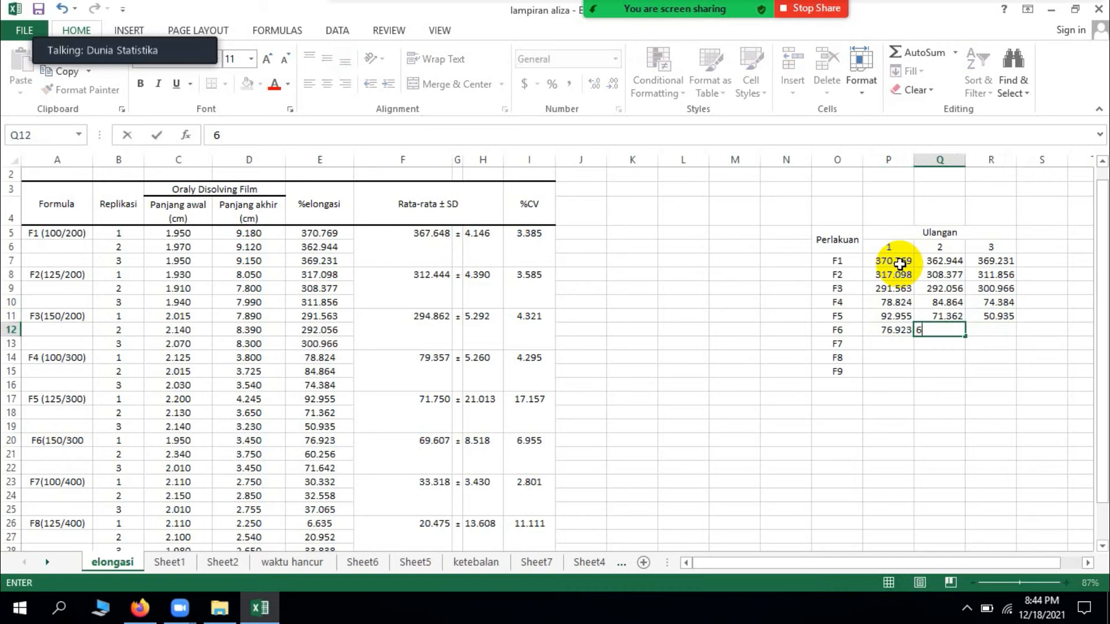
pyautogui.write('0.256')
pyautogui.press('Tab')
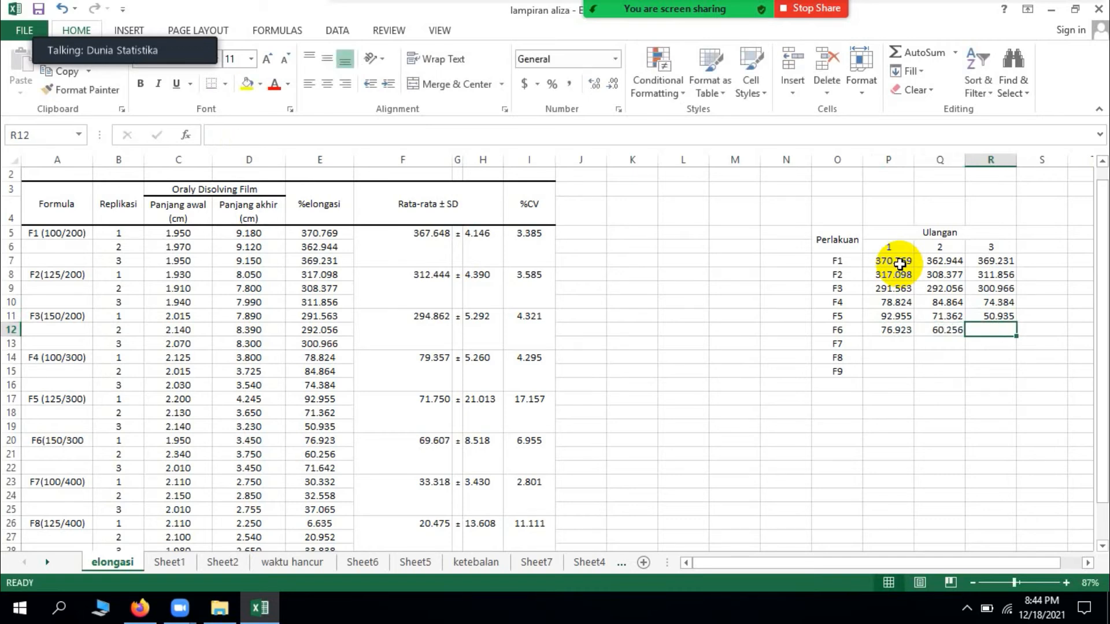
pyautogui.write('71')
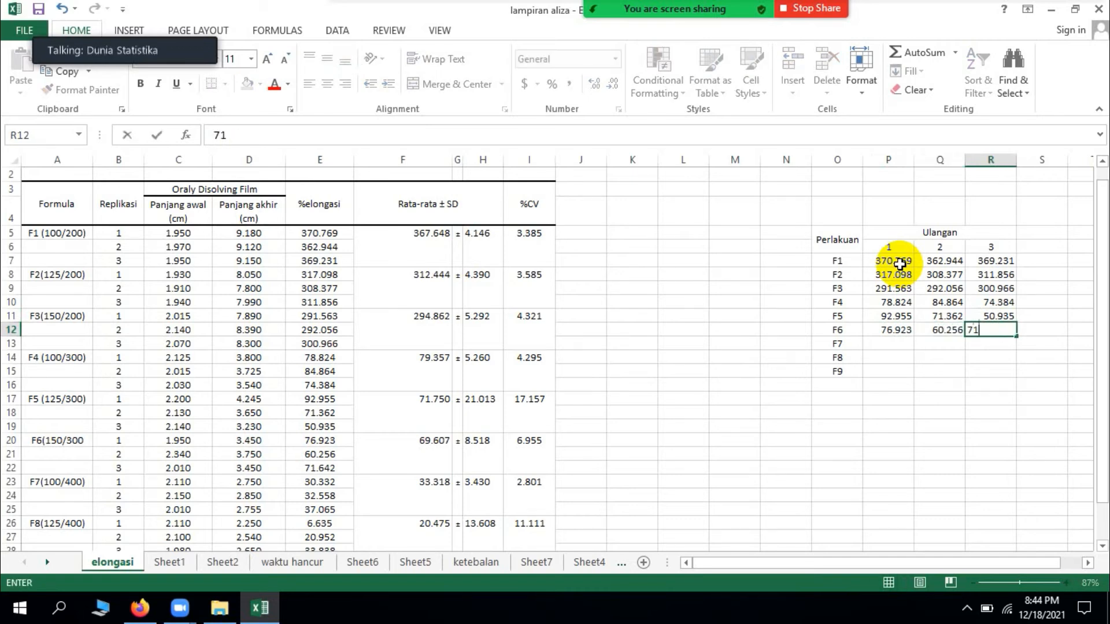
pyautogui.write('.642')
pyautogui.press('Return')
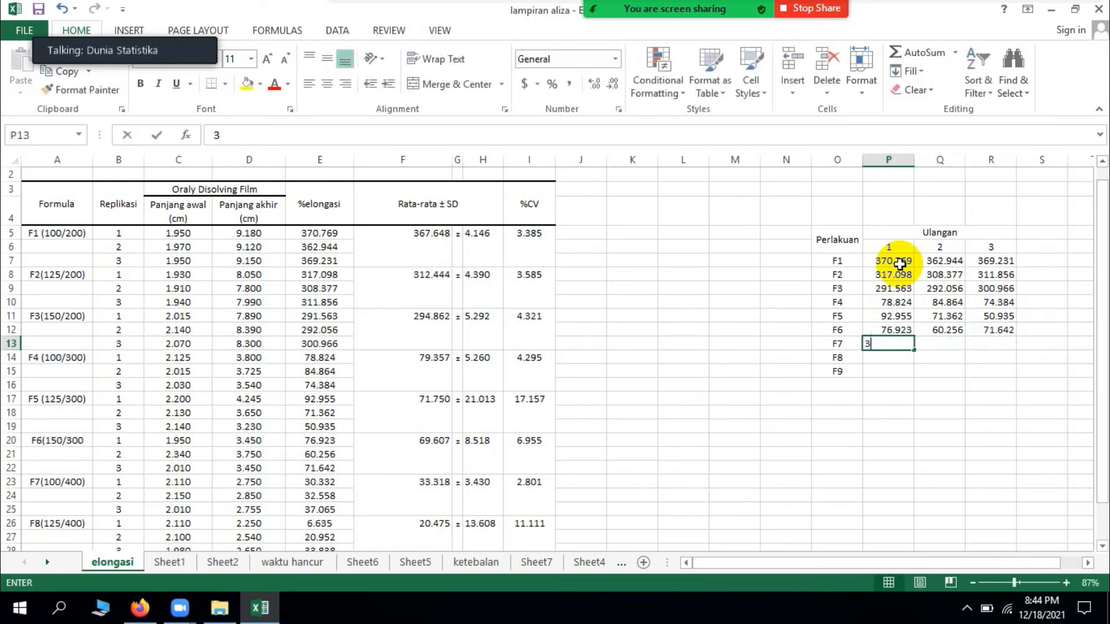
# Step: Enter the F7 elongation values 30.332, 32.558 and 37.065 for replications 1 to 3 in P13:R13
pyautogui.write('30.')
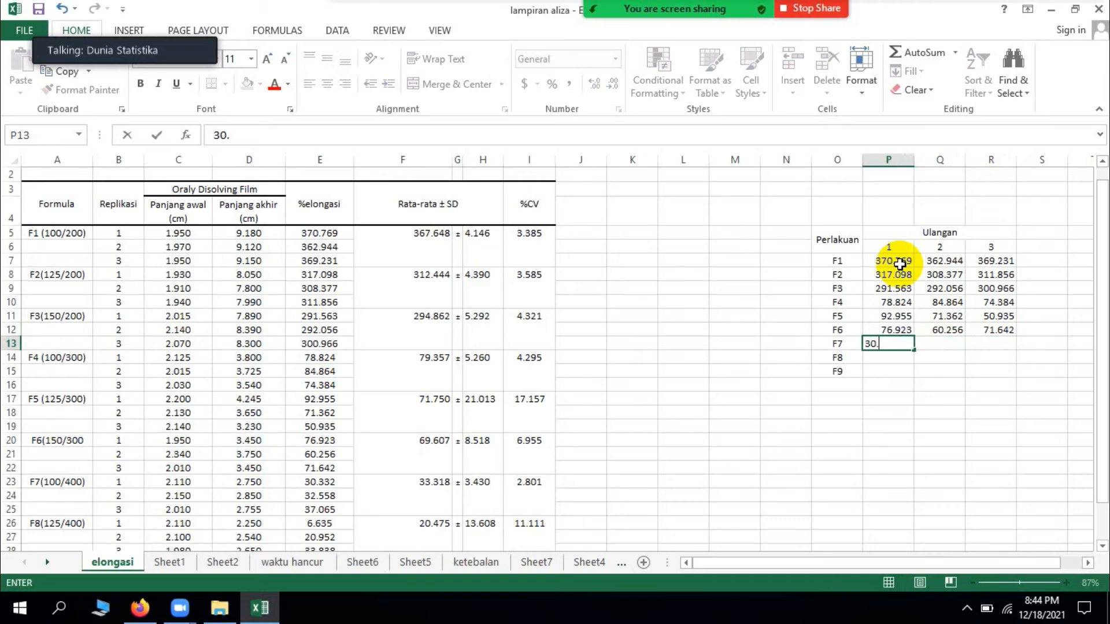
pyautogui.write('332')
pyautogui.press('Tab')
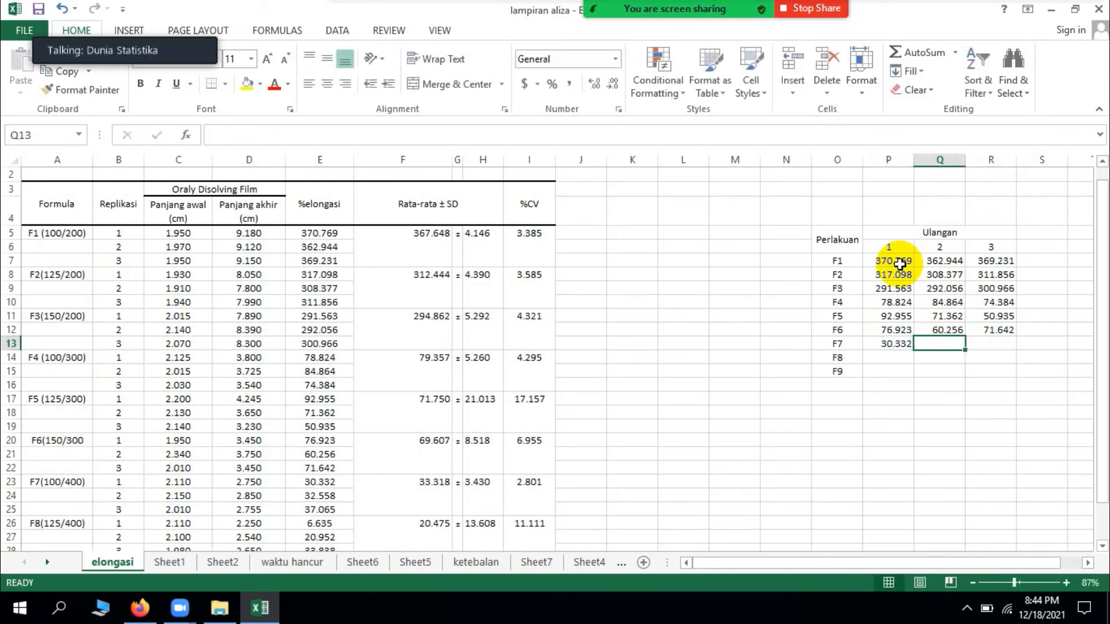
pyautogui.write('32.558')
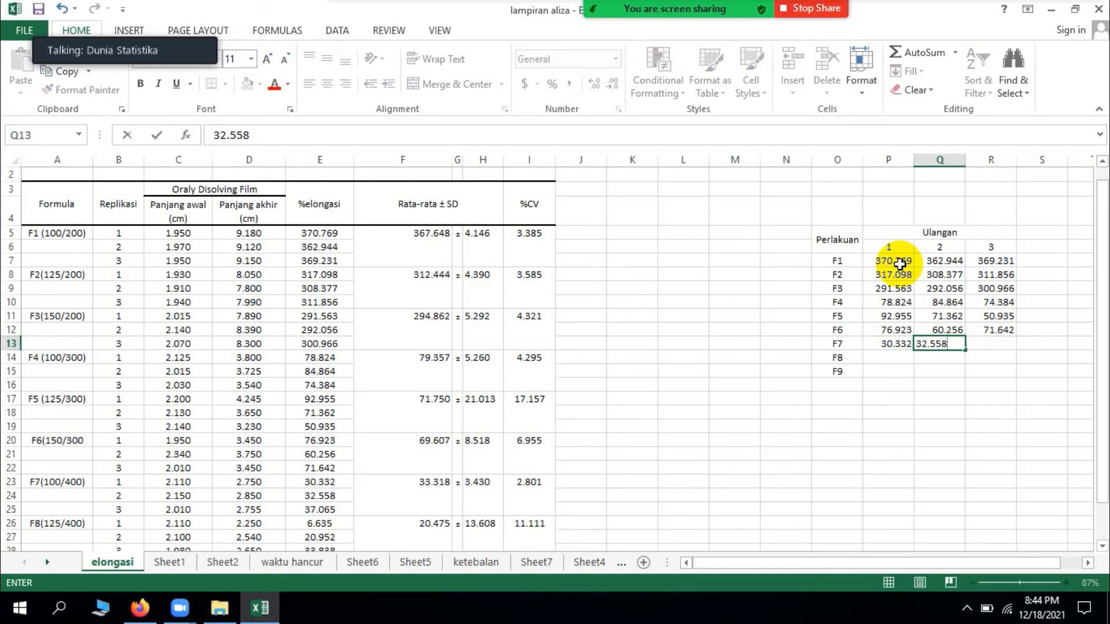
pyautogui.press('Tab')
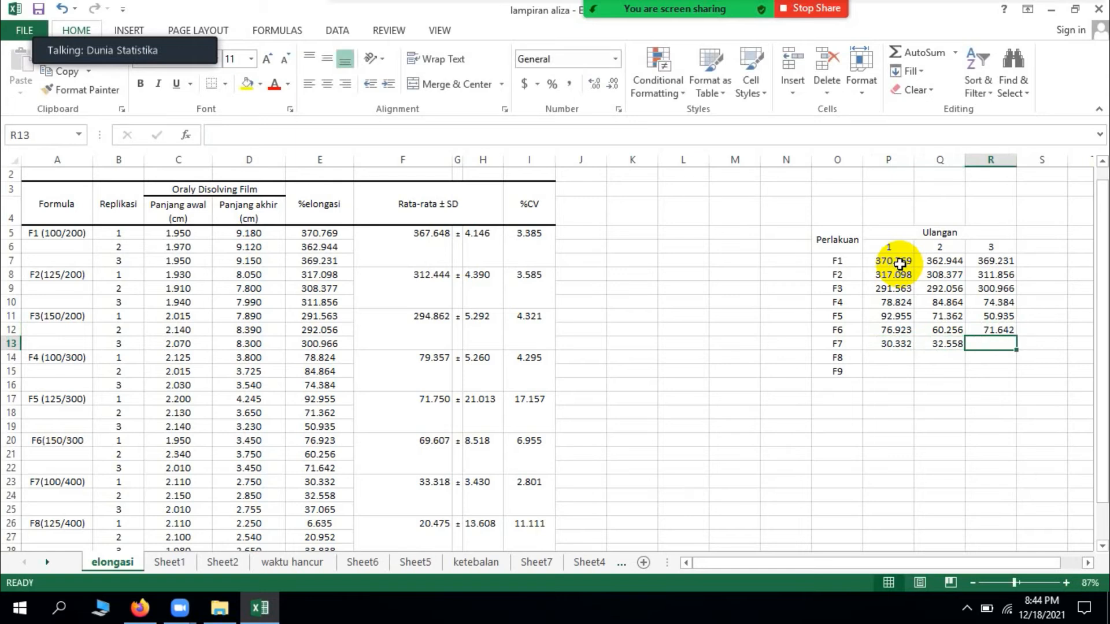
pyautogui.write('37.0')
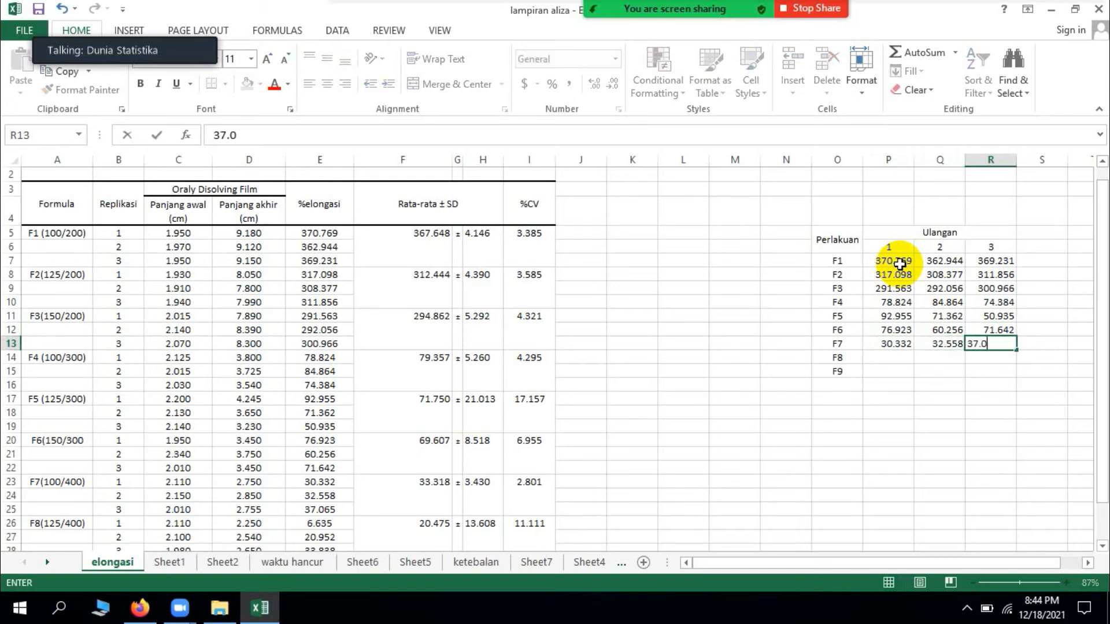
pyautogui.write('65')
pyautogui.press('Return')
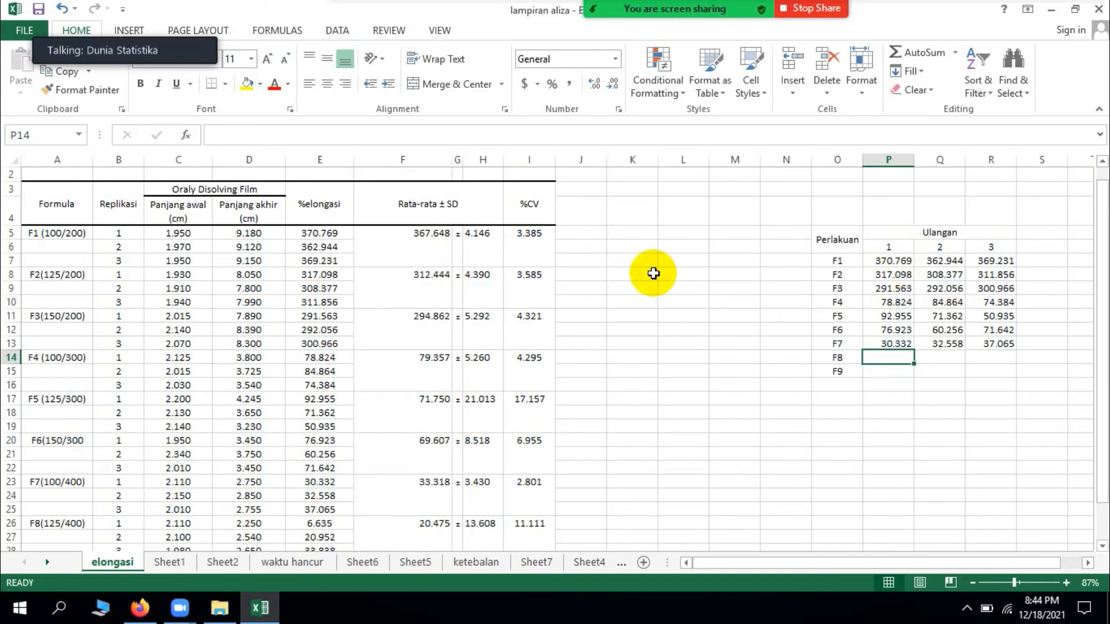
# Step: Enter the F8 elongation values 6.635, 20.952 and 33,838 for replications 1 to 3 in P14:R14
pyautogui.click(307, 536)
pyautogui.scroll(-2, 317, 524)
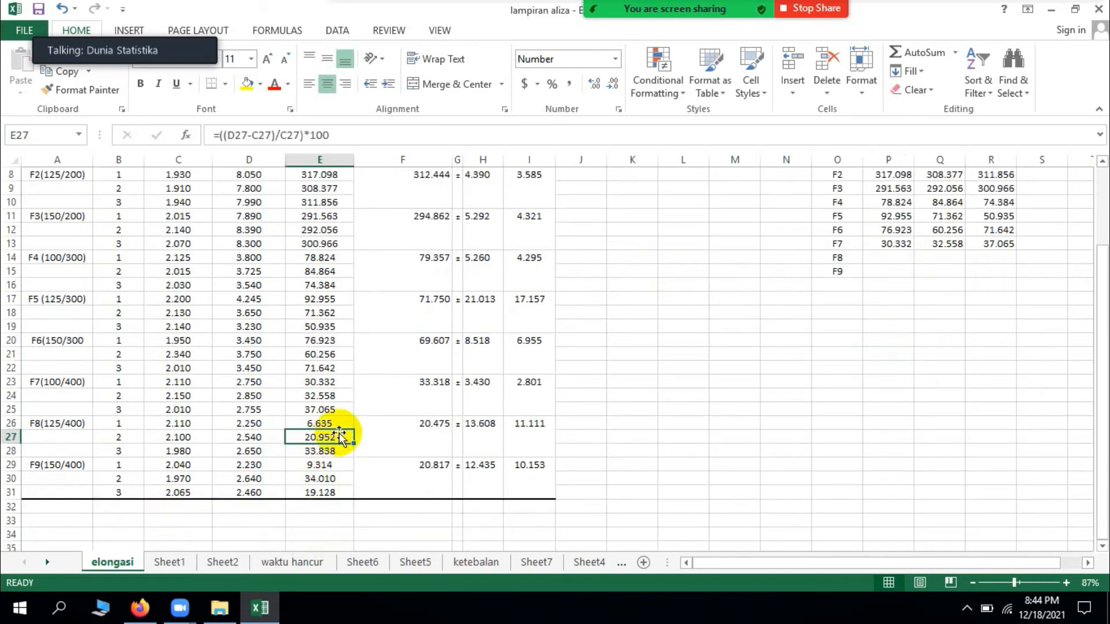
pyautogui.click(714, 382)
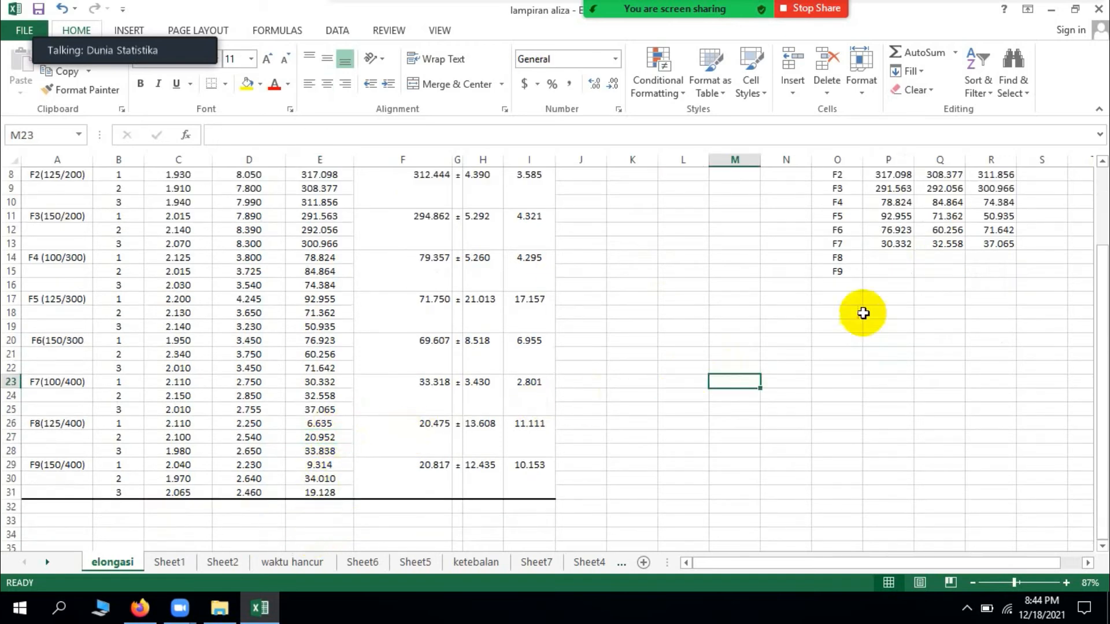
pyautogui.click(339, 424)
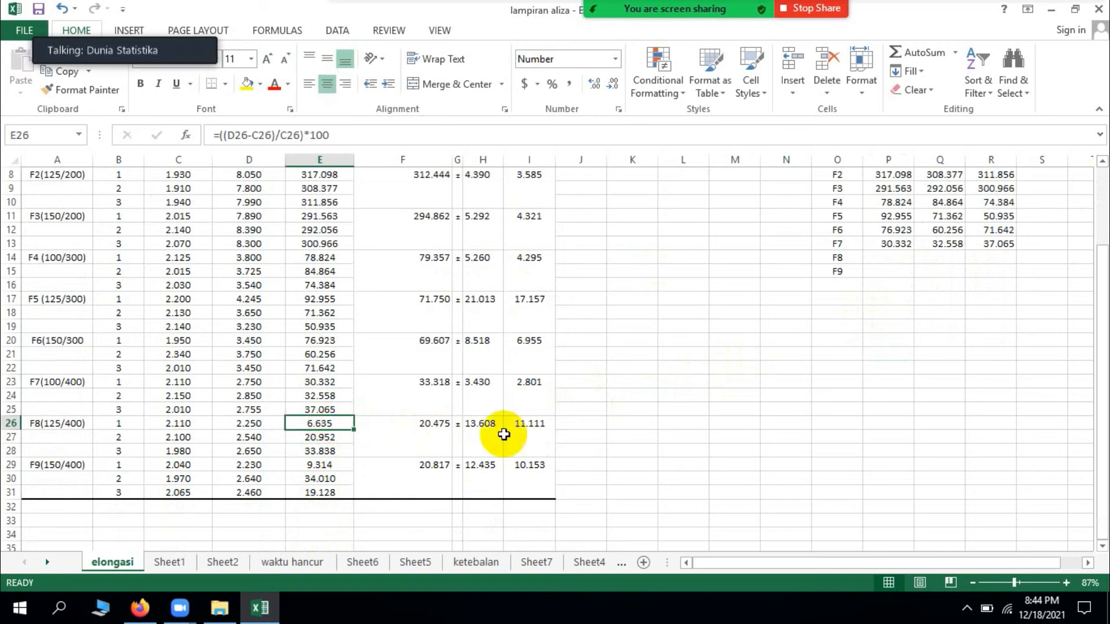
pyautogui.click(940, 325)
pyautogui.click(908, 260)
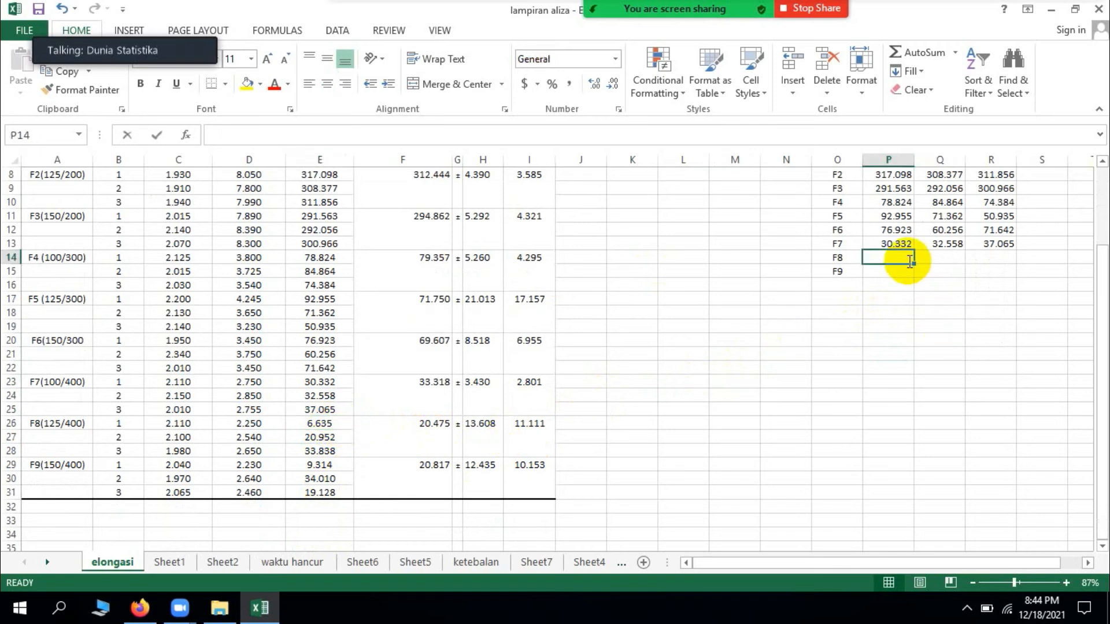
pyautogui.write('6.635')
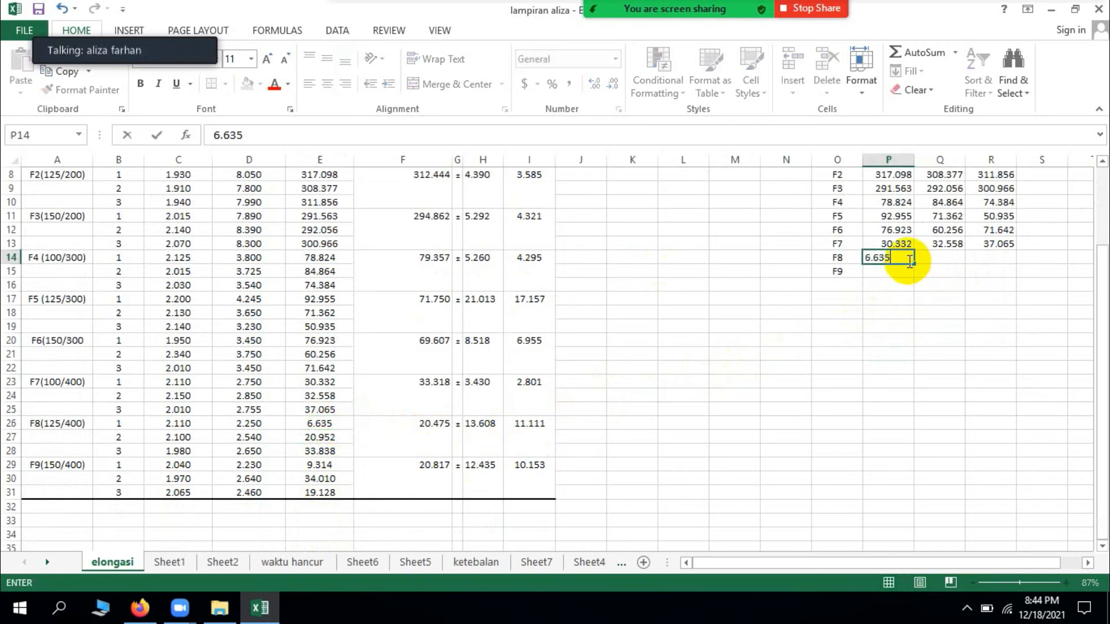
pyautogui.press('Tab')
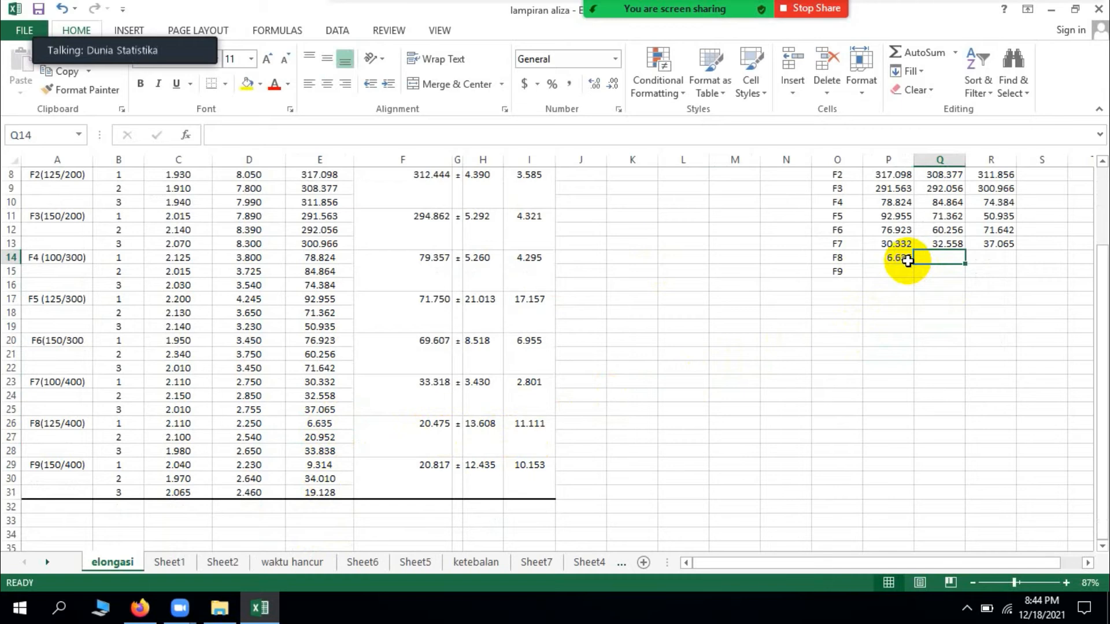
pyautogui.write('20.952')
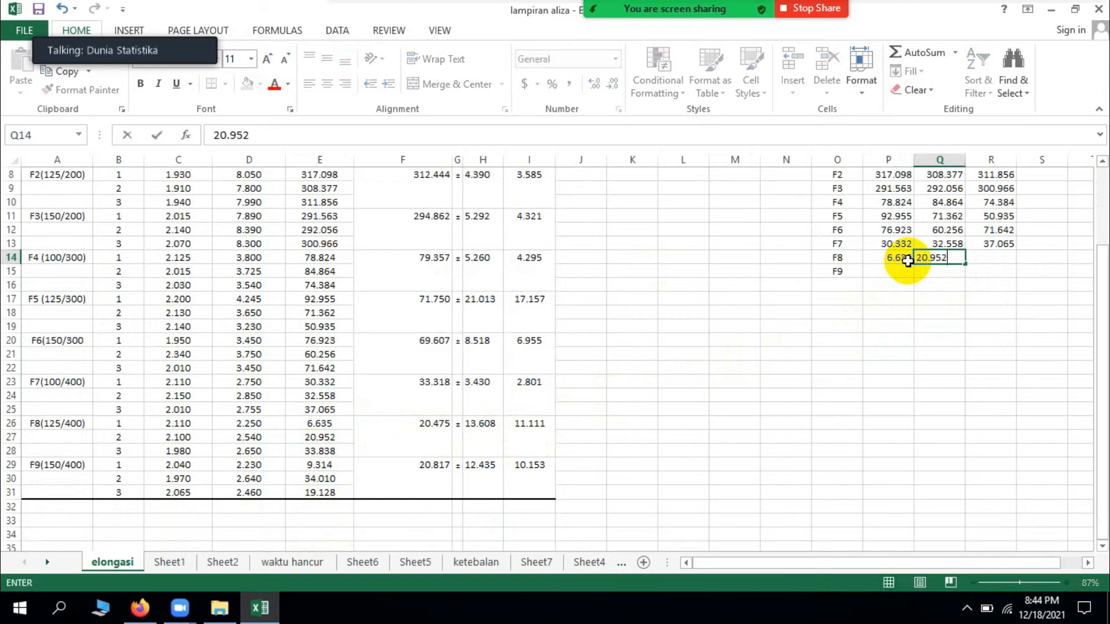
pyautogui.press('Tab')
pyautogui.write('3')
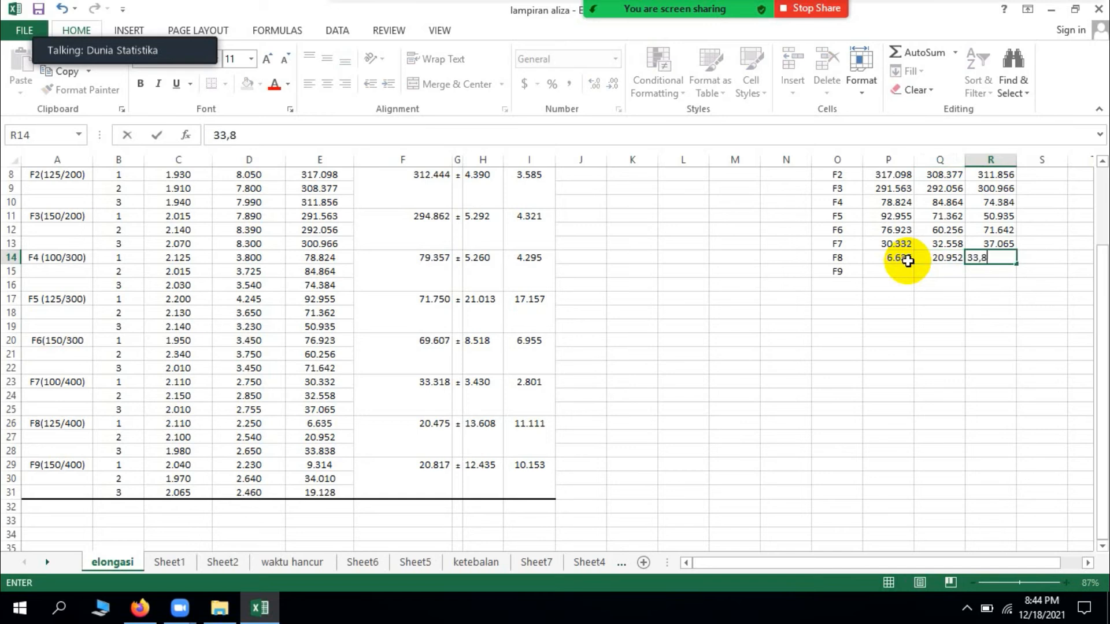
pyautogui.press('Return')
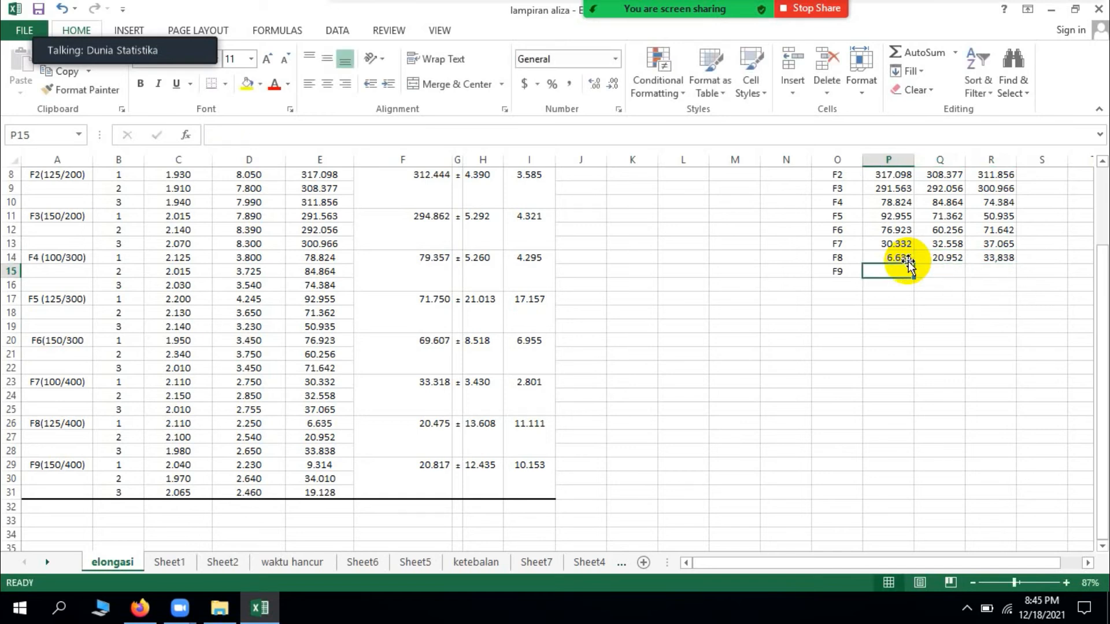
# Step: Enter the F9 elongation values 9.314, 34.01 and 19.128 for replications 1 to 3 in P15:R15
pyautogui.write('9.314')
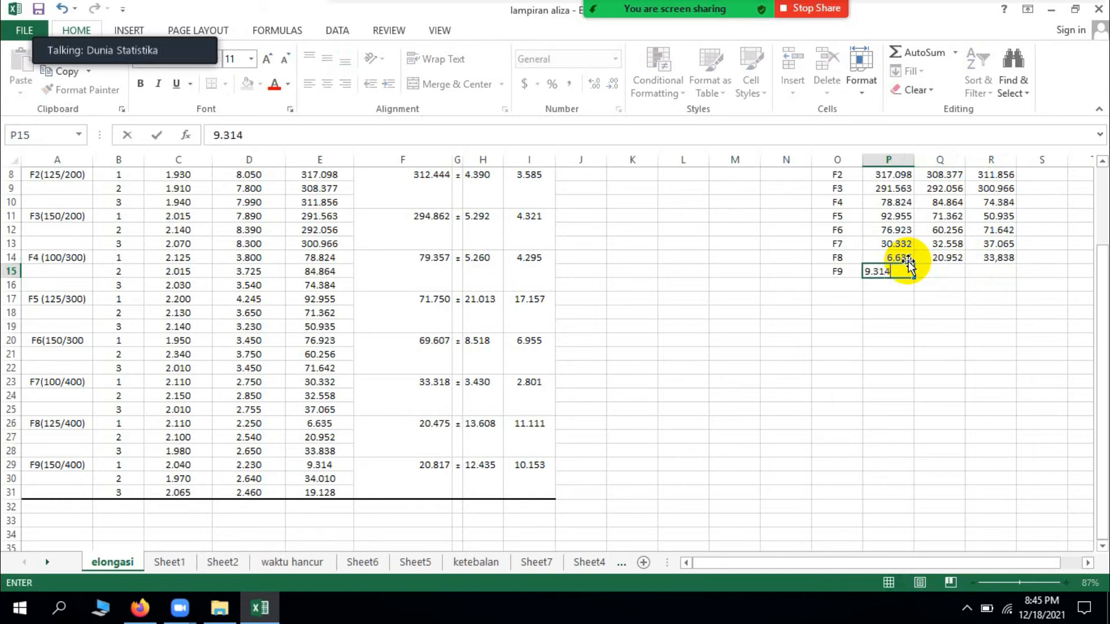
pyautogui.press('Tab')
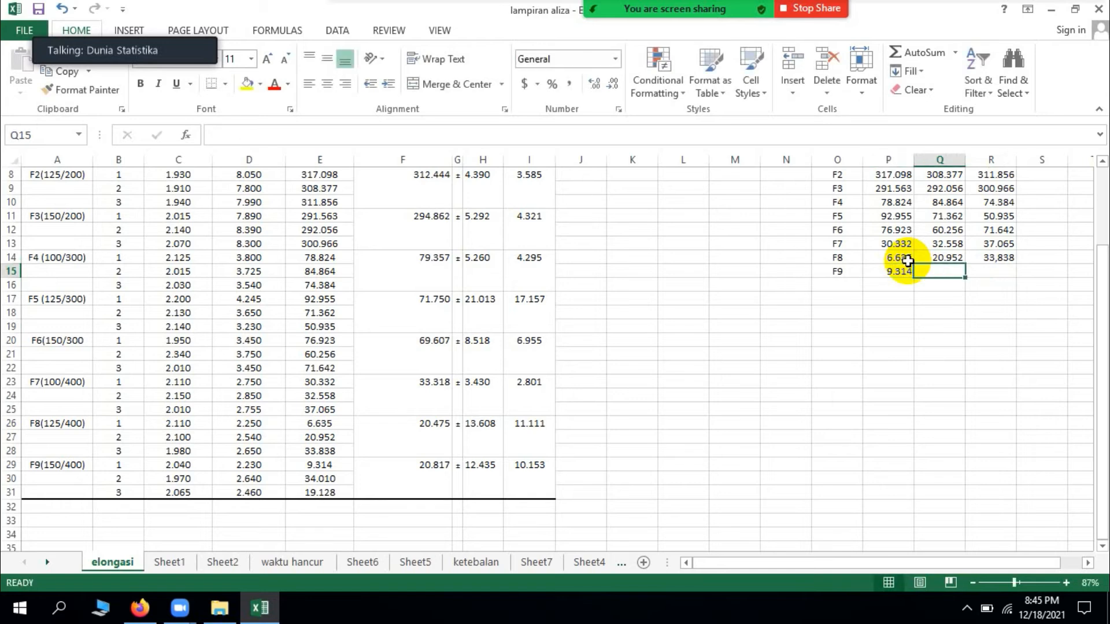
pyautogui.write('34.010')
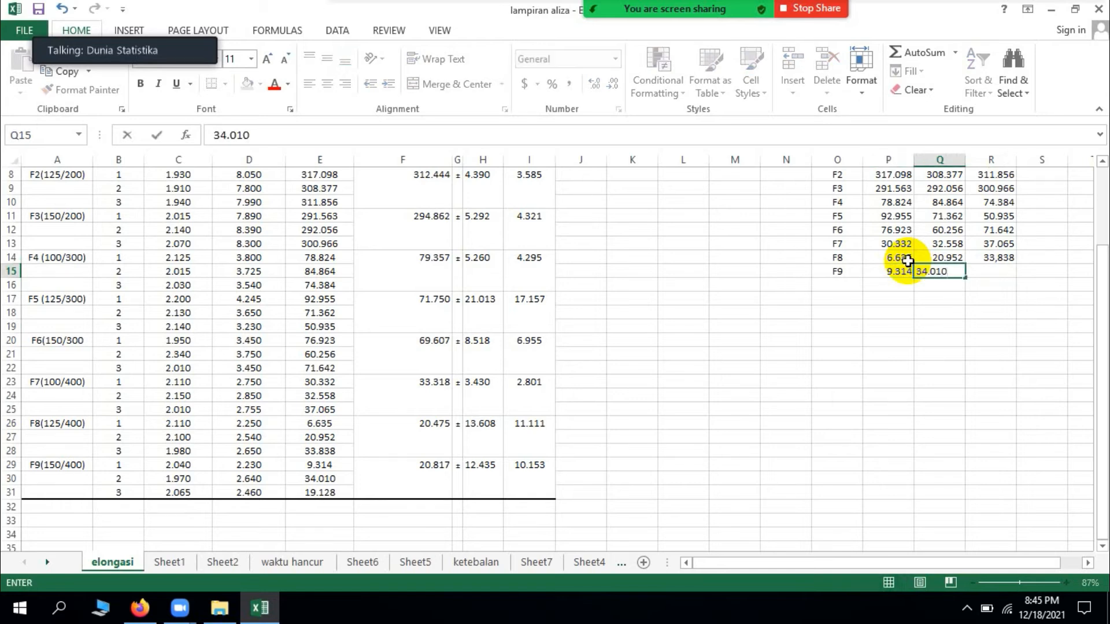
pyautogui.press('Tab')
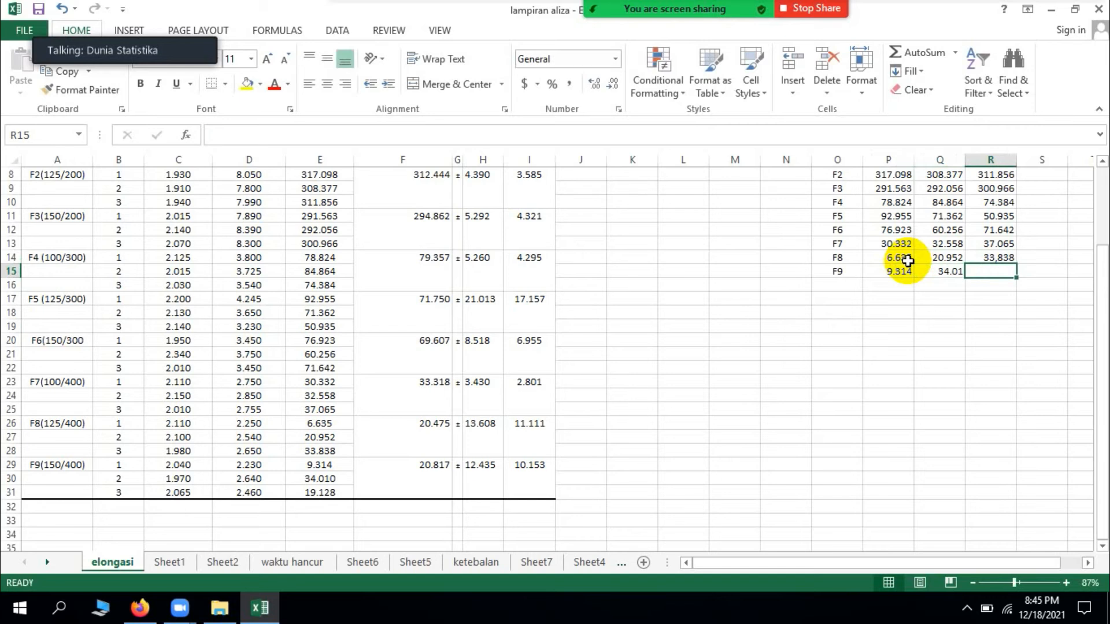
pyautogui.write('19.1')
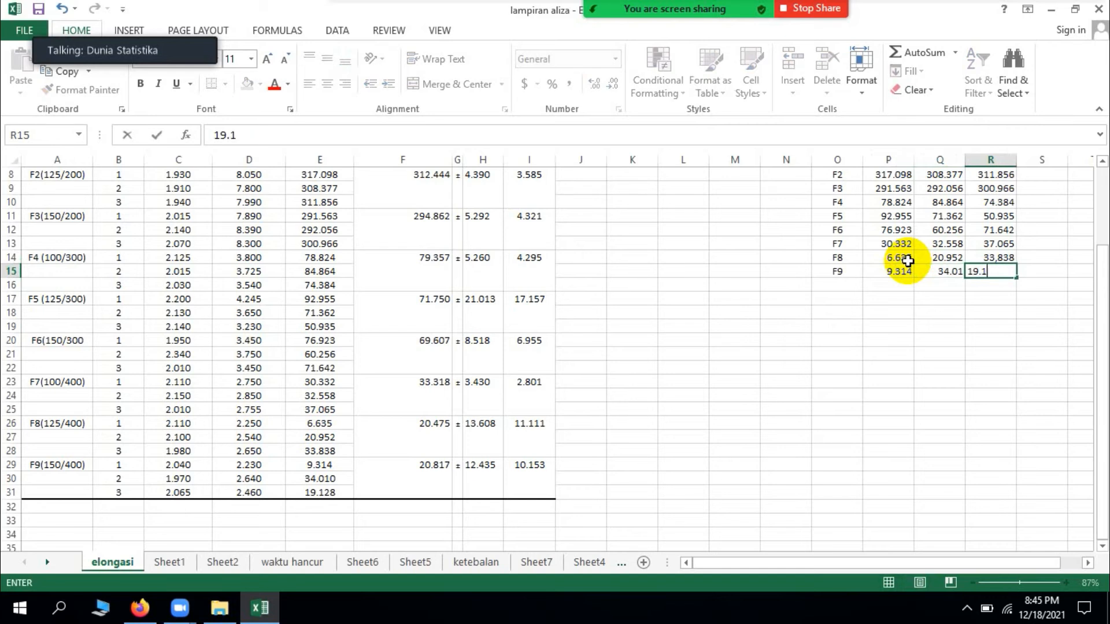
pyautogui.write('28')
pyautogui.click(1002, 366)
# Step: Add a Total column heading in S5 and a Total row label in O16 of the treatment table
pyautogui.scroll(3, 1003, 360)
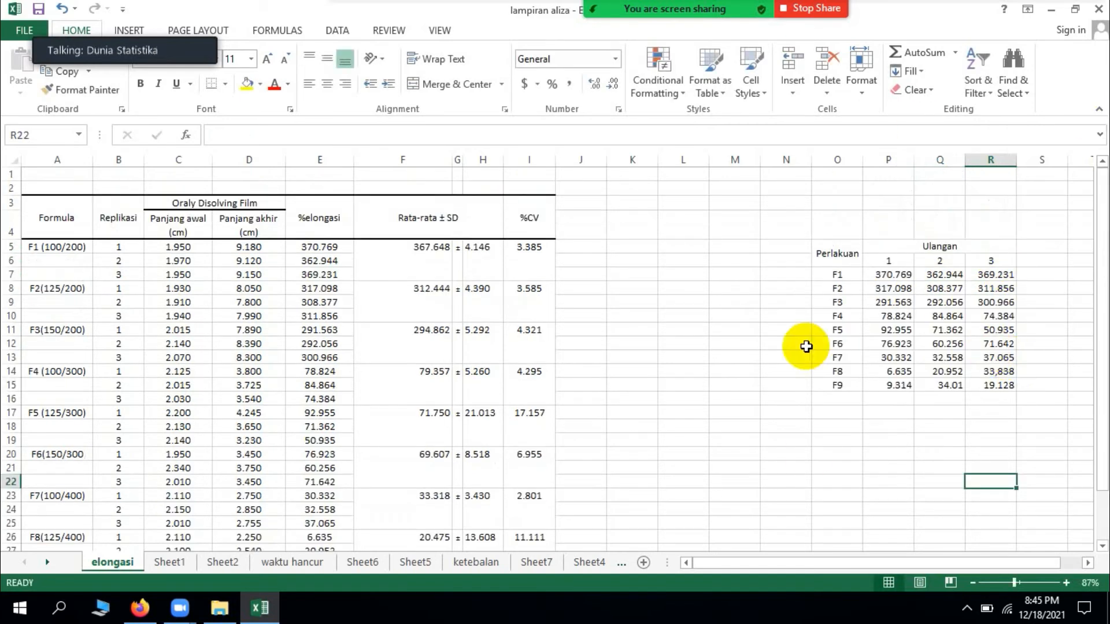
pyautogui.click(813, 453)
pyautogui.press('Right')
pyautogui.press('Right')
pyautogui.press('Right')
pyautogui.press('Right')
pyautogui.press('Right')
pyautogui.press('Right')
pyautogui.press('Right')
pyautogui.press('Right')
pyautogui.press('Right')
pyautogui.press('Right')
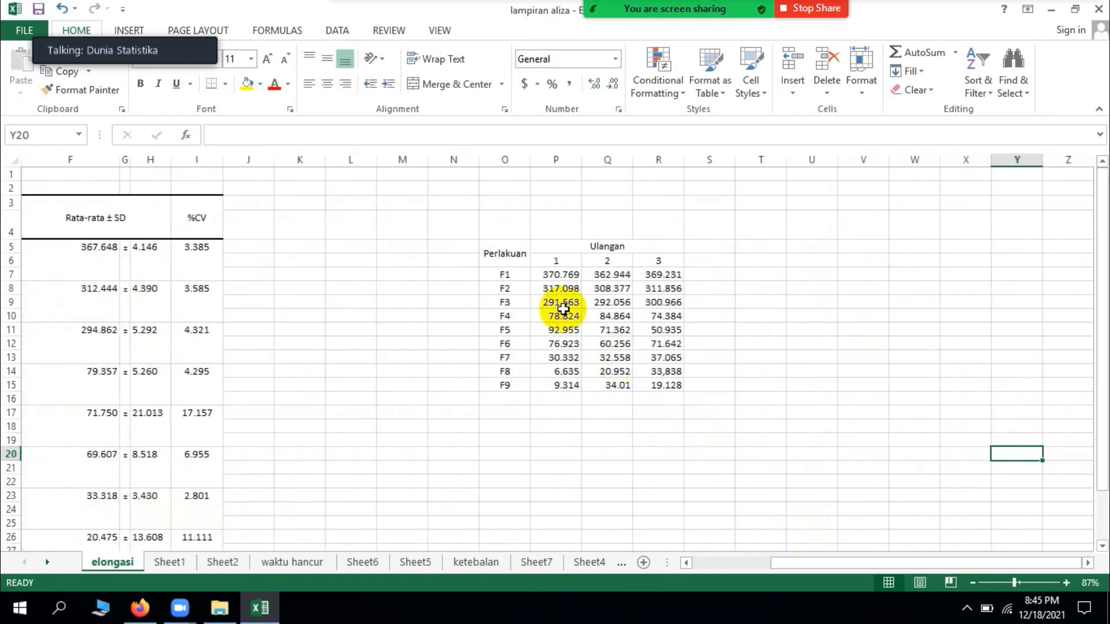
pyautogui.click(714, 247)
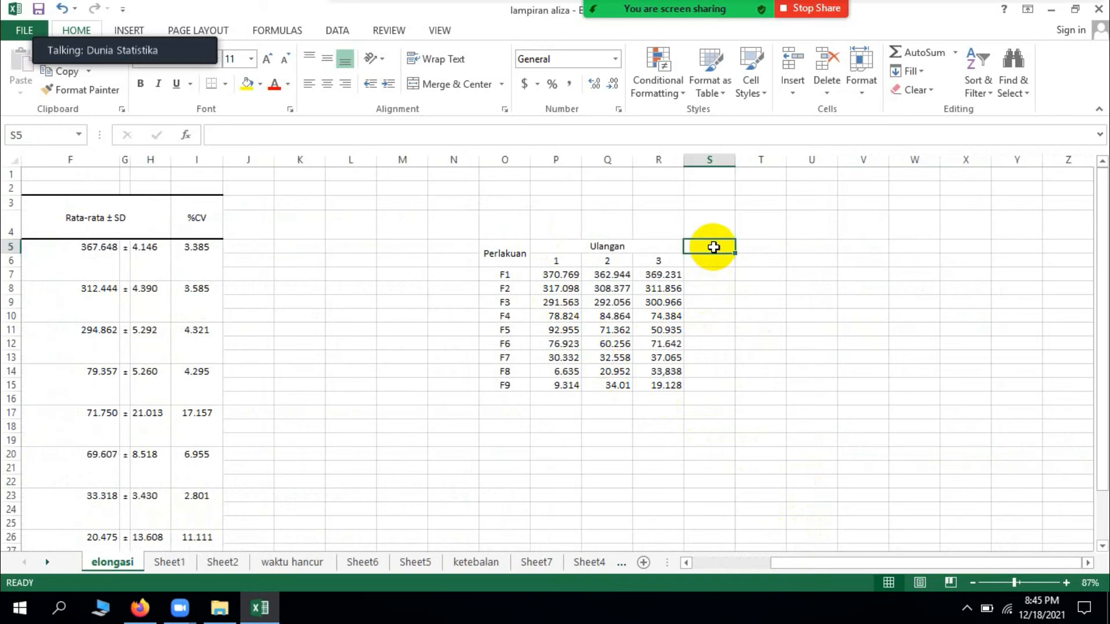
pyautogui.write('Total')
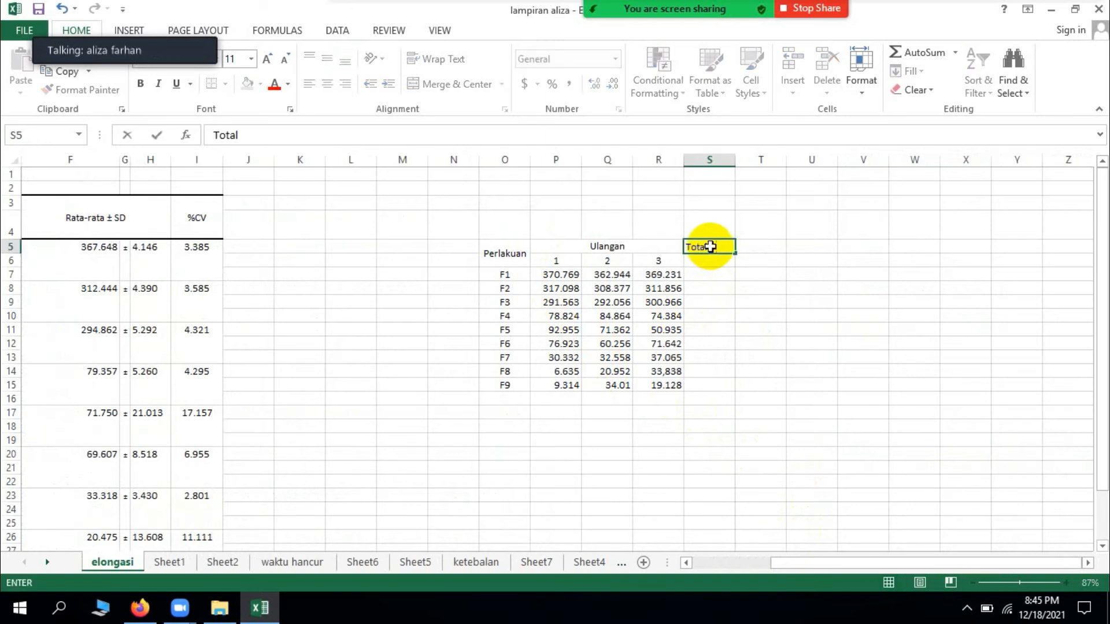
pyautogui.click(725, 315)
pyautogui.click(509, 394)
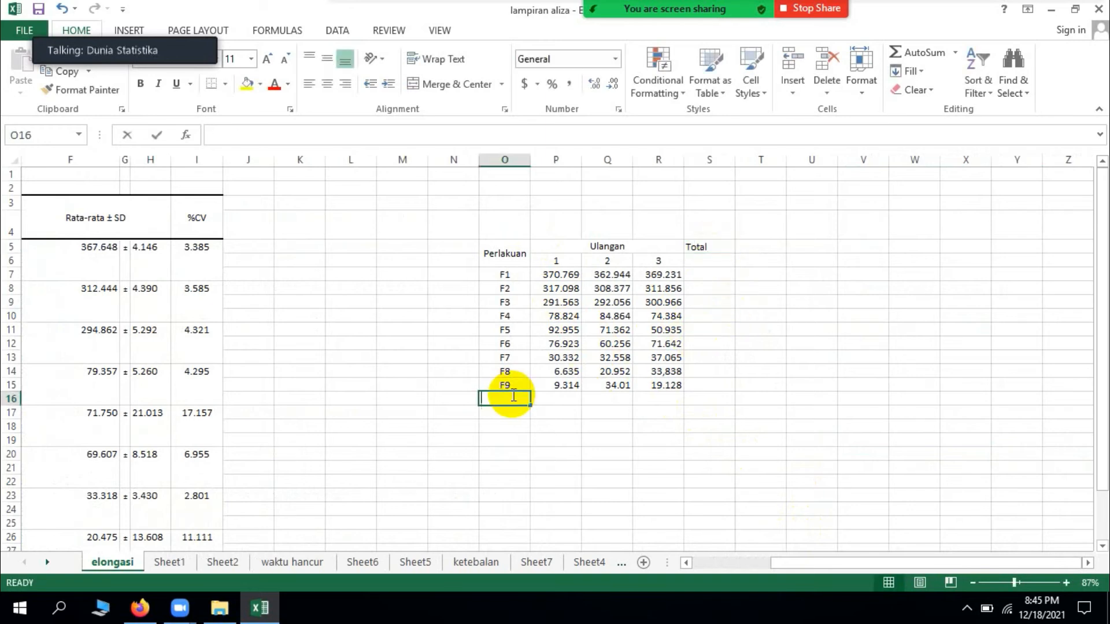
pyautogui.write('Total')
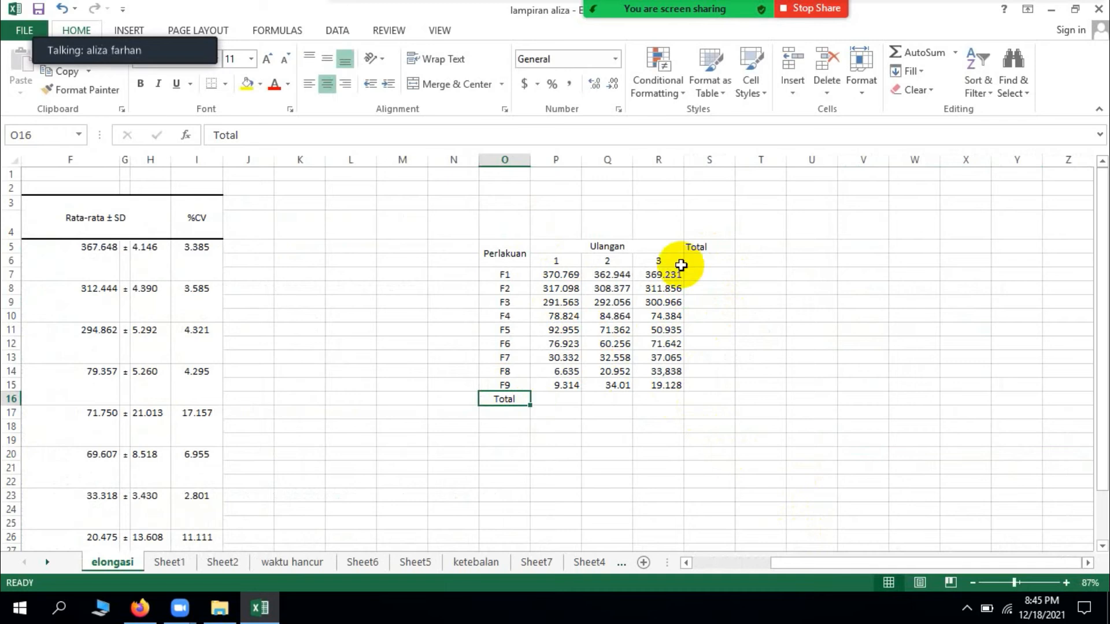
# Step: Merge and centre the Total heading across S5:S6 and align it vertically to the middle
pyautogui.click(715, 254)
pyautogui.moveTo(716, 254); pyautogui.dragTo(716, 263)
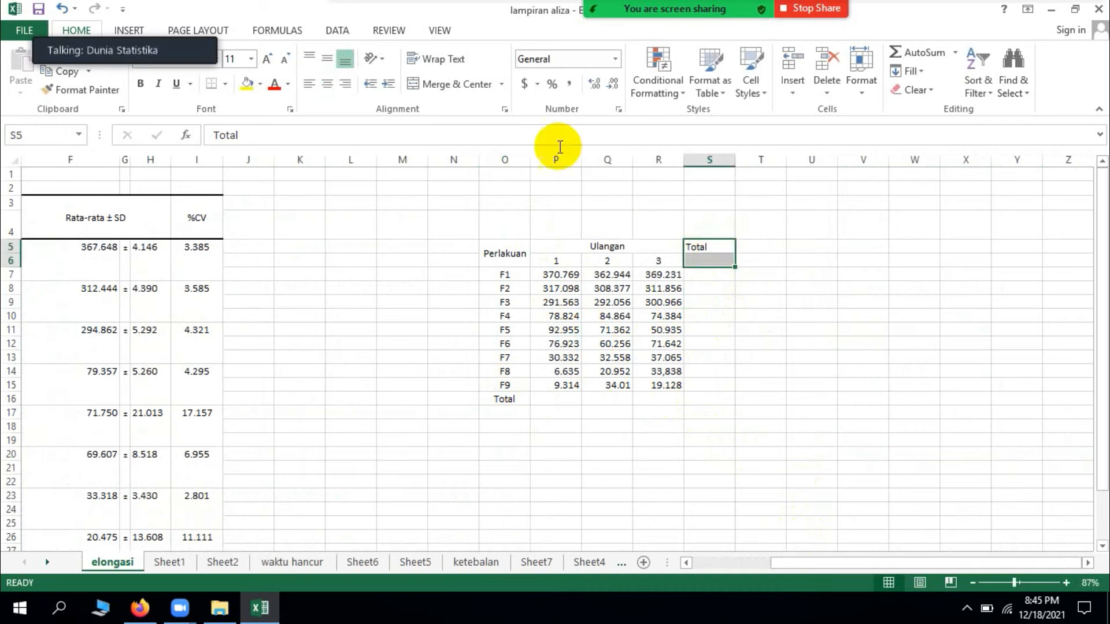
pyautogui.click(462, 84)
pyautogui.click(341, 60)
# Step: Merge and centre the Total row label across O16:O17 with middle vertical alignment
pyautogui.moveTo(515, 397); pyautogui.dragTo(514, 407)
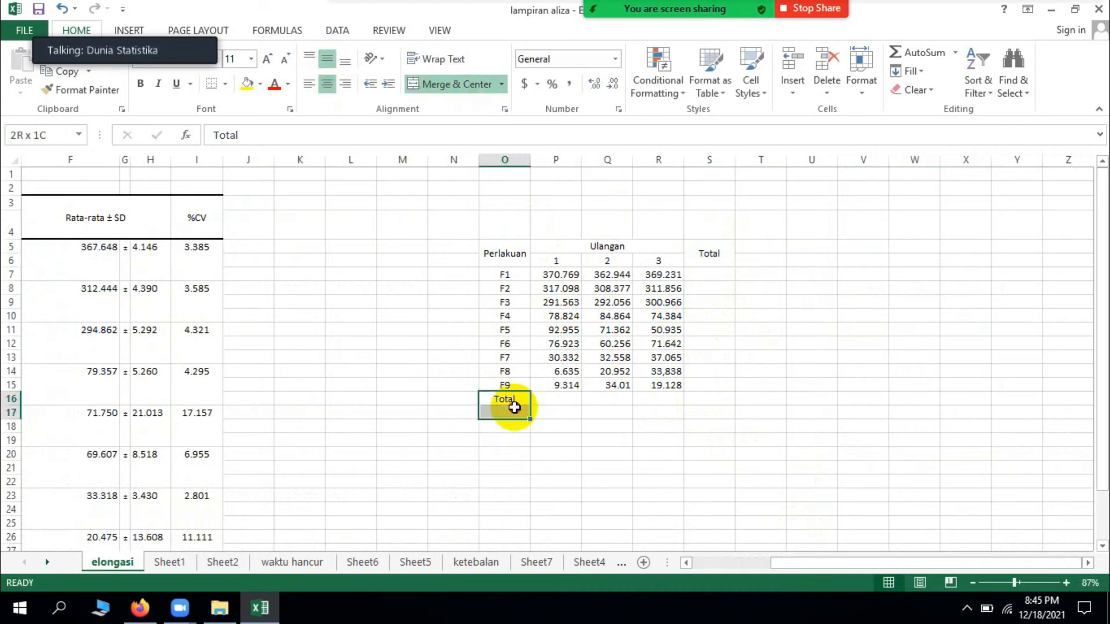
pyautogui.click(453, 84)
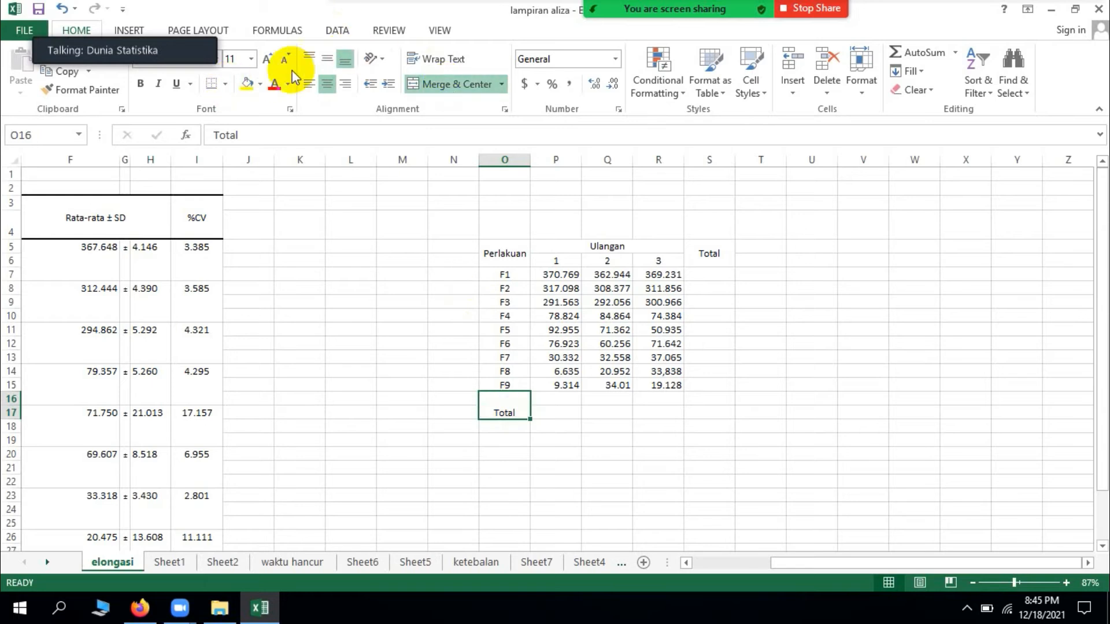
pyautogui.click(327, 58)
# Step: Add a Rata-Rata heading in T5, merged and centred across T5:T6 with middle vertical alignment
pyautogui.click(763, 259)
pyautogui.click(765, 248)
pyautogui.write('Rata-Rata')
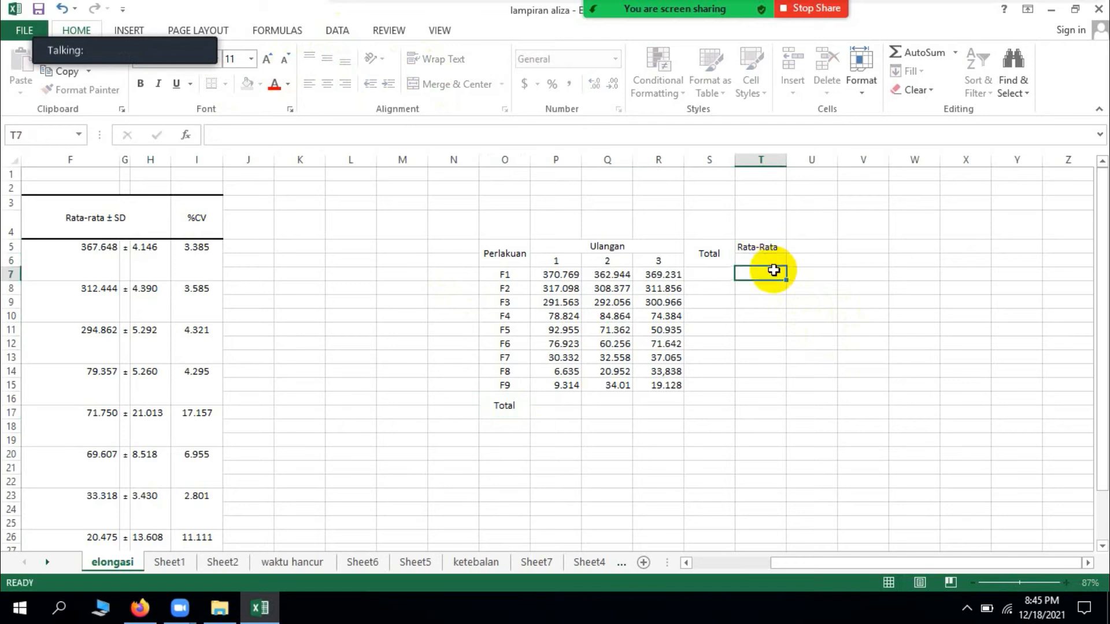
pyautogui.press('Return')
pyautogui.click(774, 246)
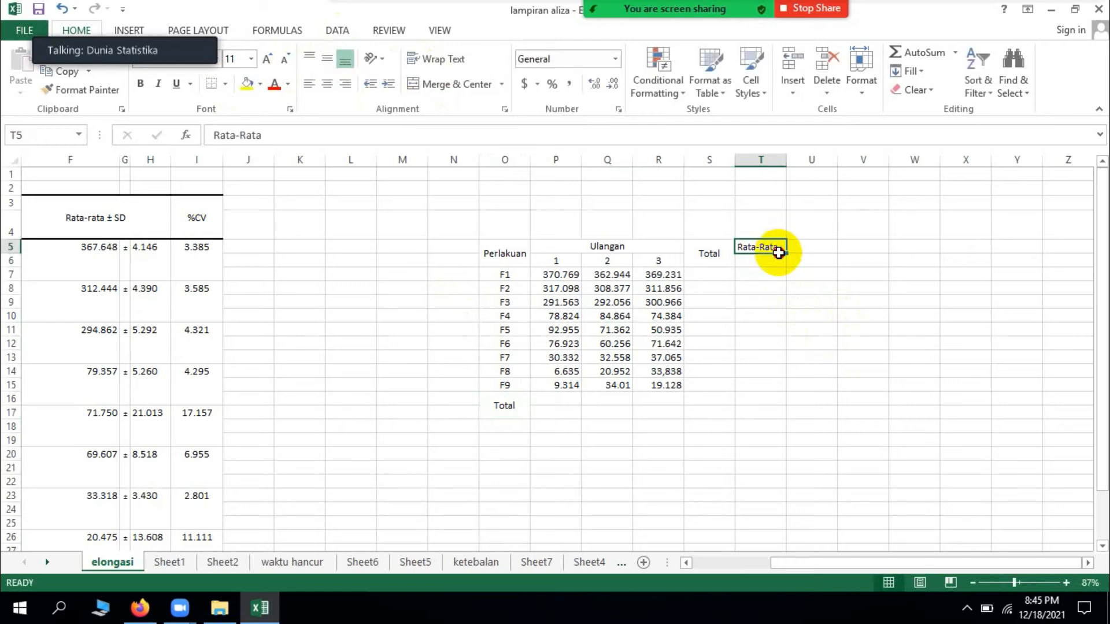
pyautogui.moveTo(779, 253); pyautogui.dragTo(776, 262)
pyautogui.click(451, 84)
pyautogui.click(335, 65)
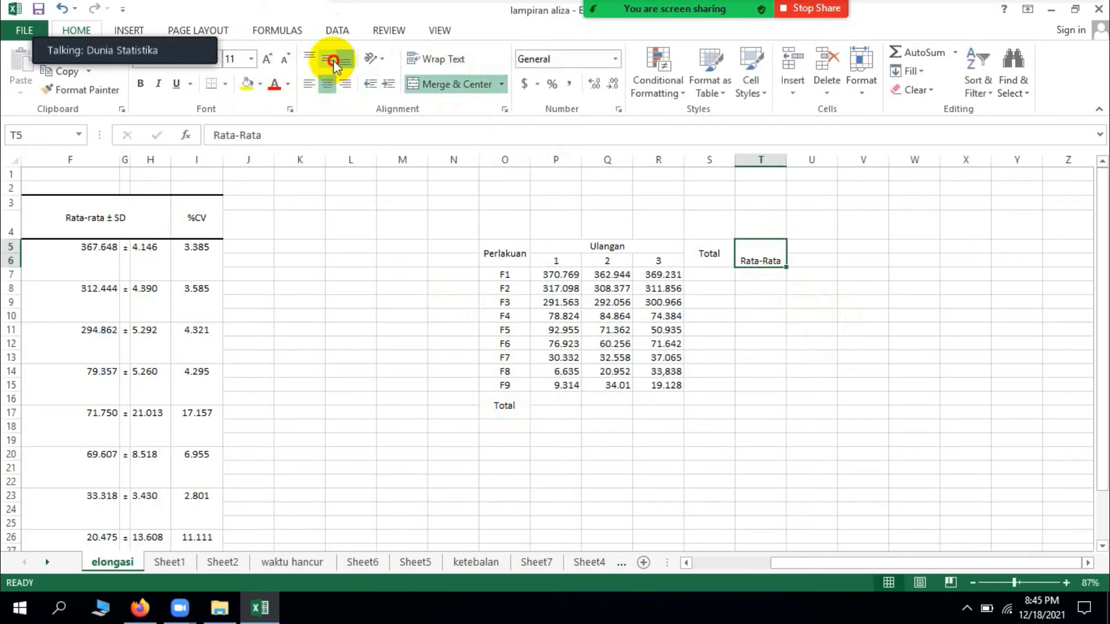
# Step: Centre the replication values in P7:R15 horizontally
pyautogui.click(771, 370)
pyautogui.moveTo(530, 279)
pyautogui.mouseDown()
pyautogui.moveTo(612, 317)
pyautogui.moveTo(646, 384)
pyautogui.mouseUp()
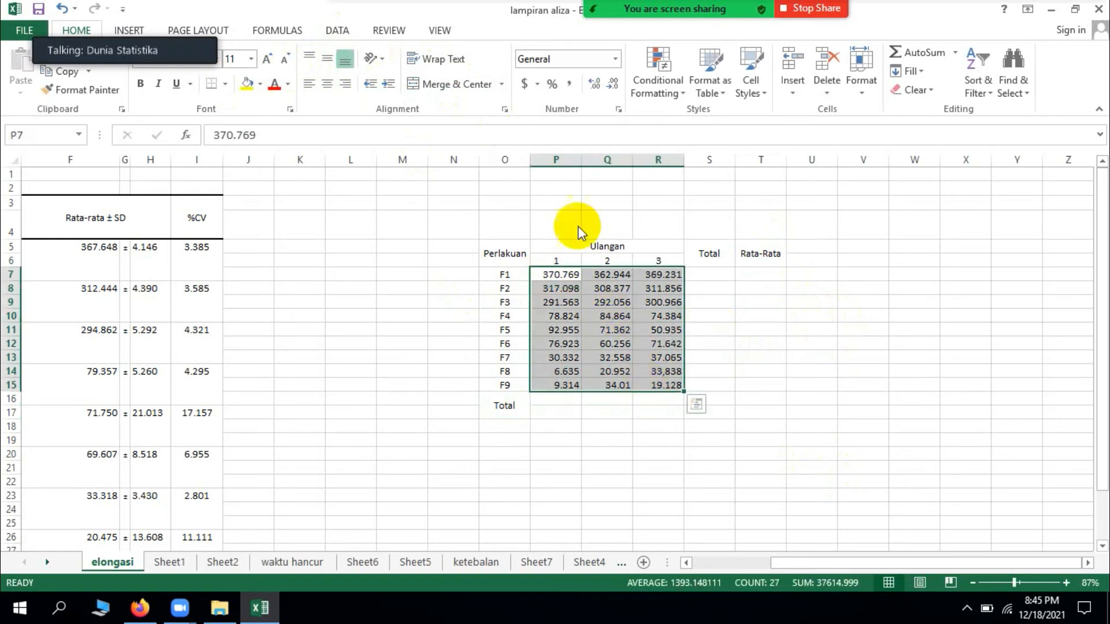
pyautogui.click(328, 83)
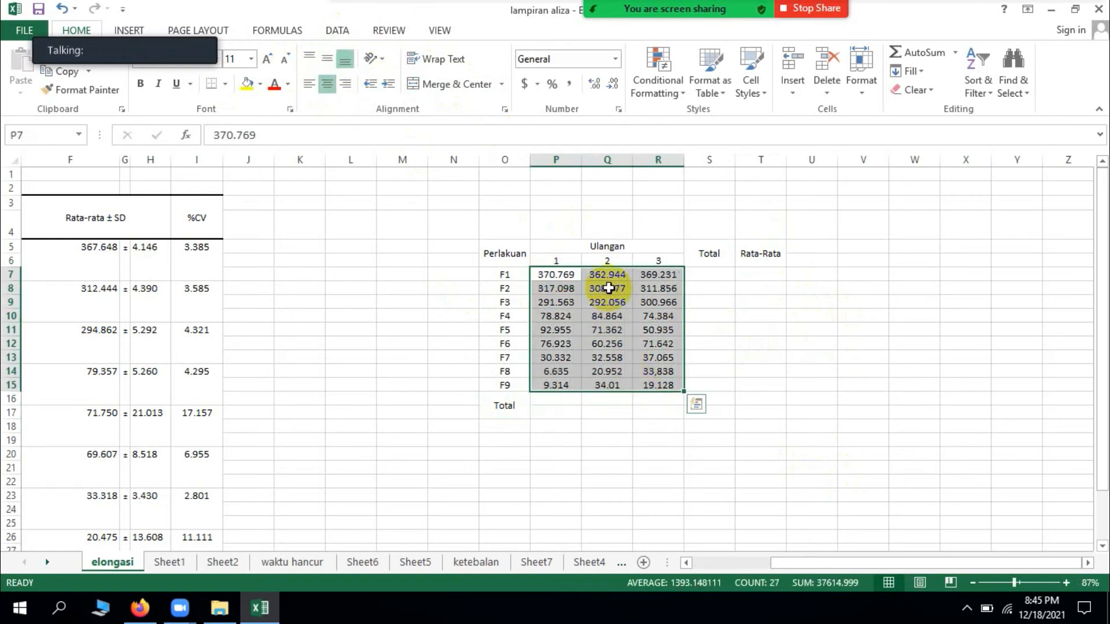
# Step: Calculate the F1 total in S7 with =SUM(P7:R7) and fill the formula down to S15
pyautogui.click(728, 277)
pyautogui.write('=sum(')
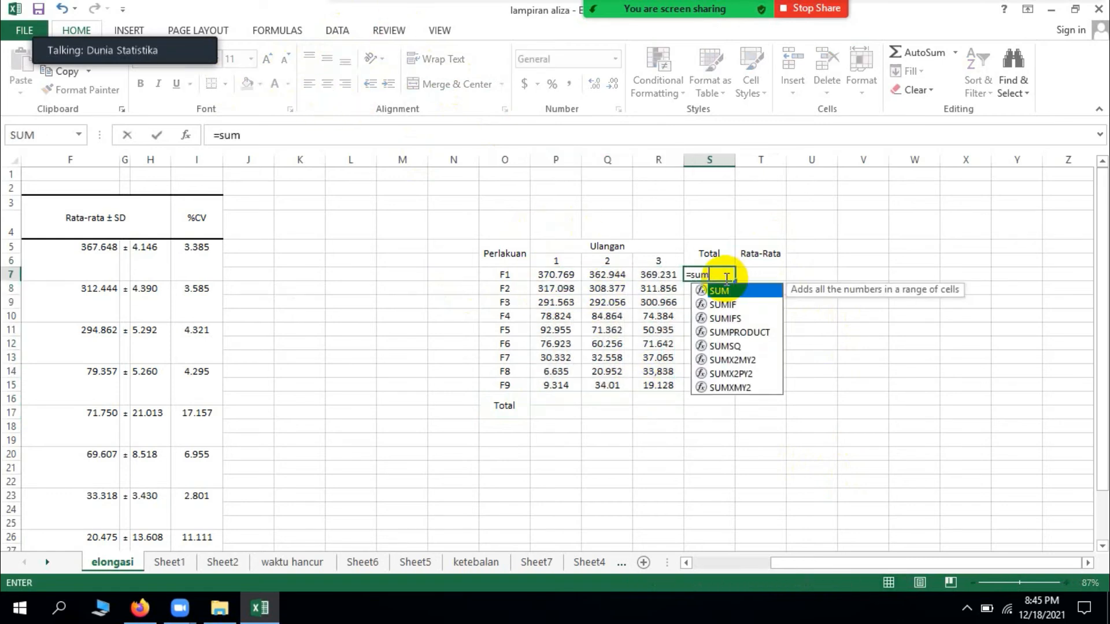
pyautogui.moveTo(535, 276); pyautogui.dragTo(639, 276)
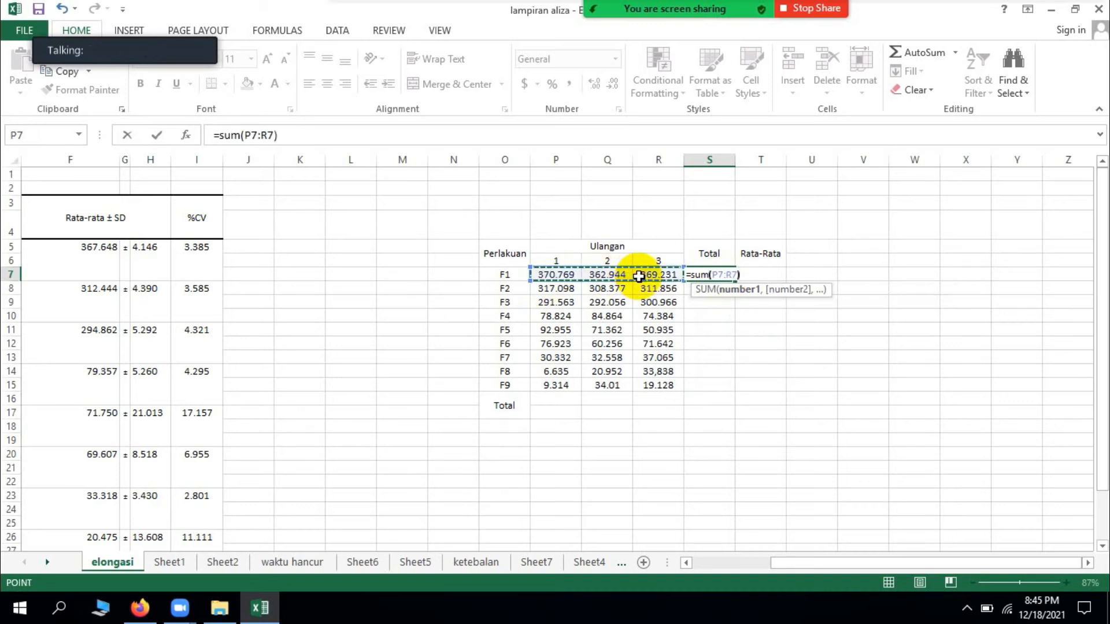
pyautogui.press('Return')
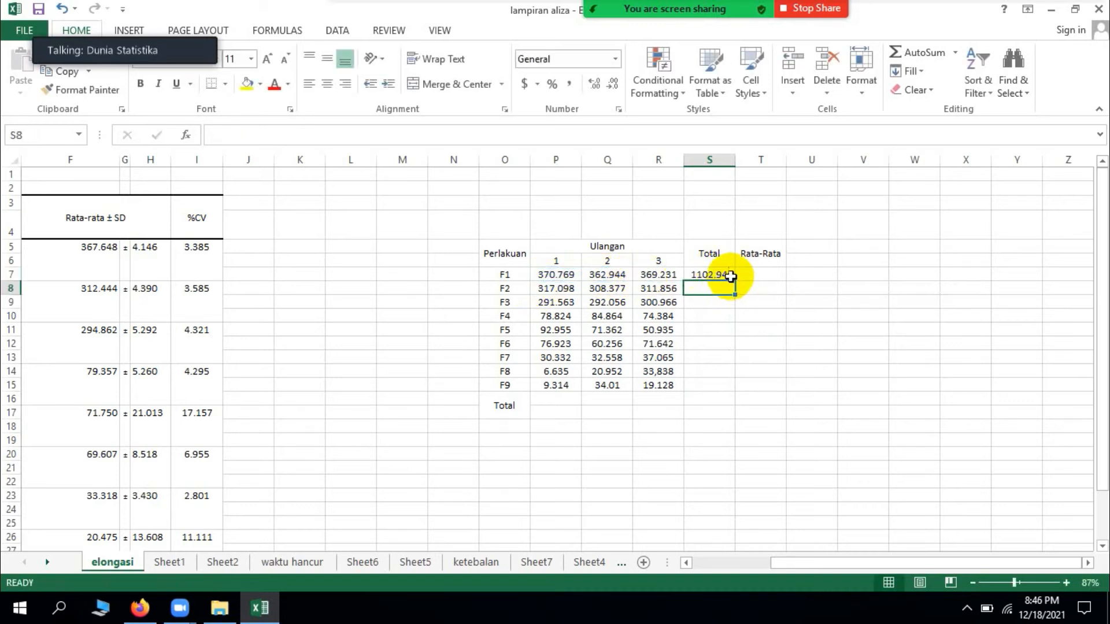
pyautogui.click(726, 276)
pyautogui.moveTo(738, 281); pyautogui.dragTo(736, 387)
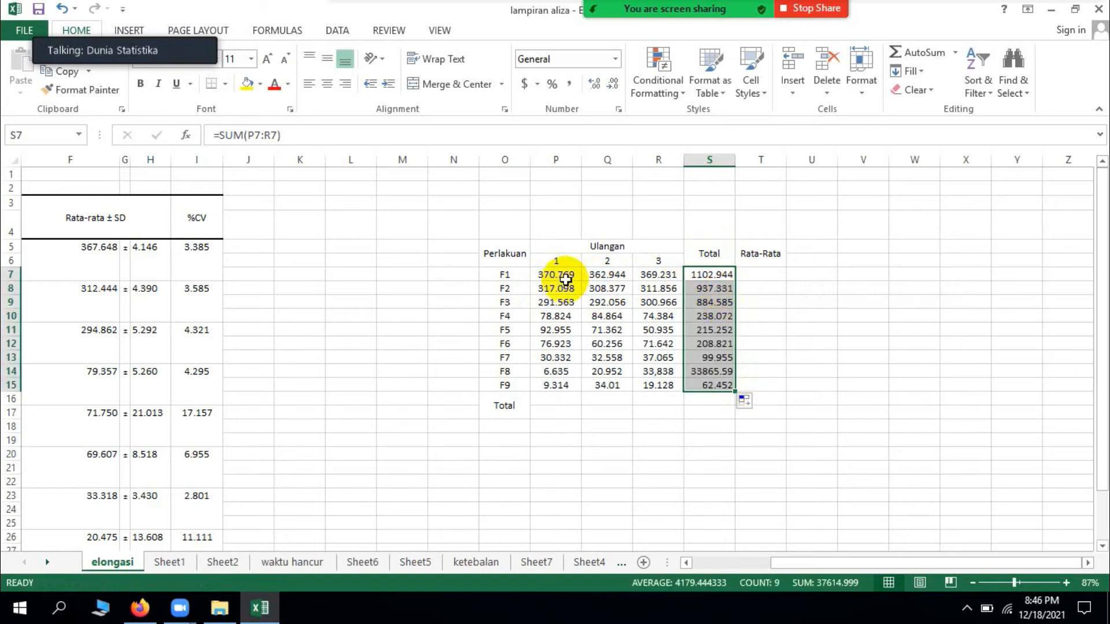
# Step: Unmerge the Total row label cells O16:O17
pyautogui.click(563, 401)
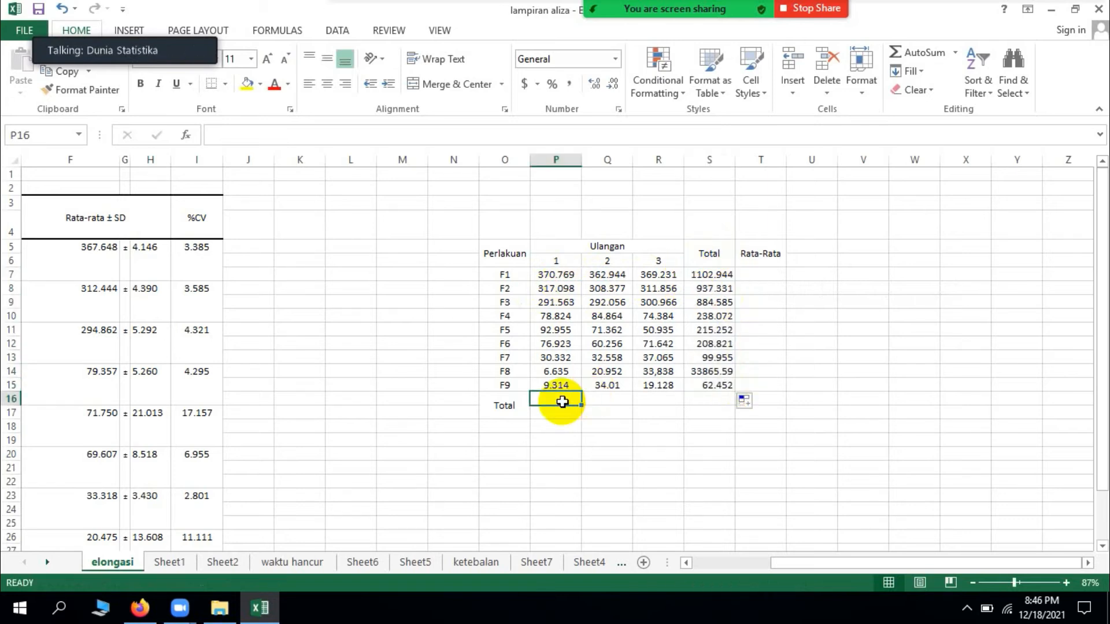
pyautogui.click(513, 412)
pyautogui.click(464, 87)
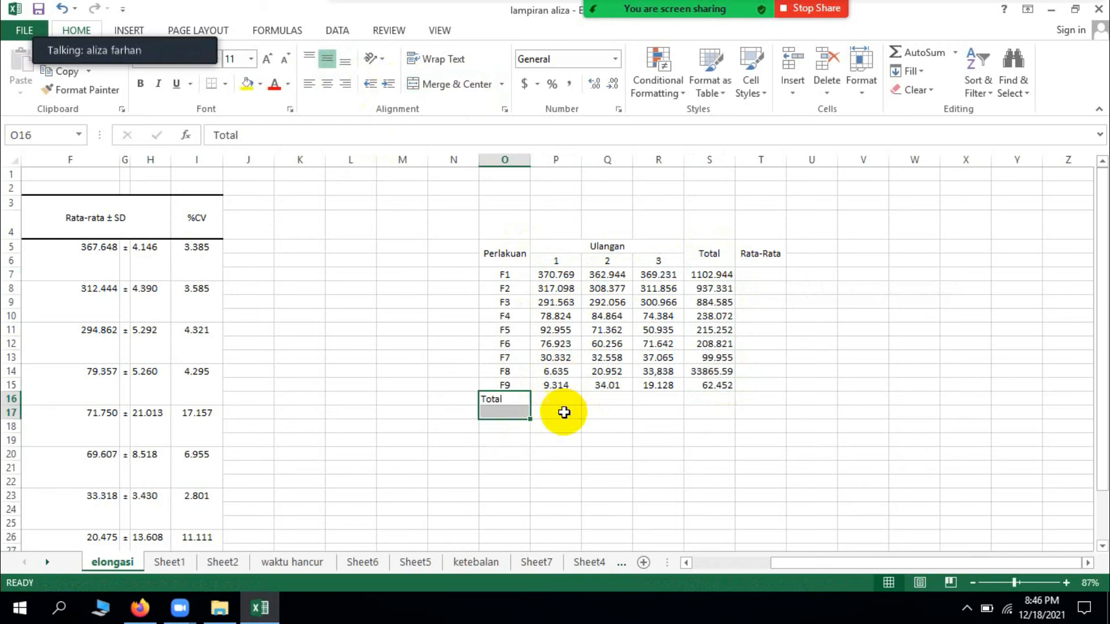
# Step: Calculate the replication 1 total in P16 with =SUM(P7:P15) and fill the formula across to S16
pyautogui.click(553, 402)
pyautogui.write('=sum(')
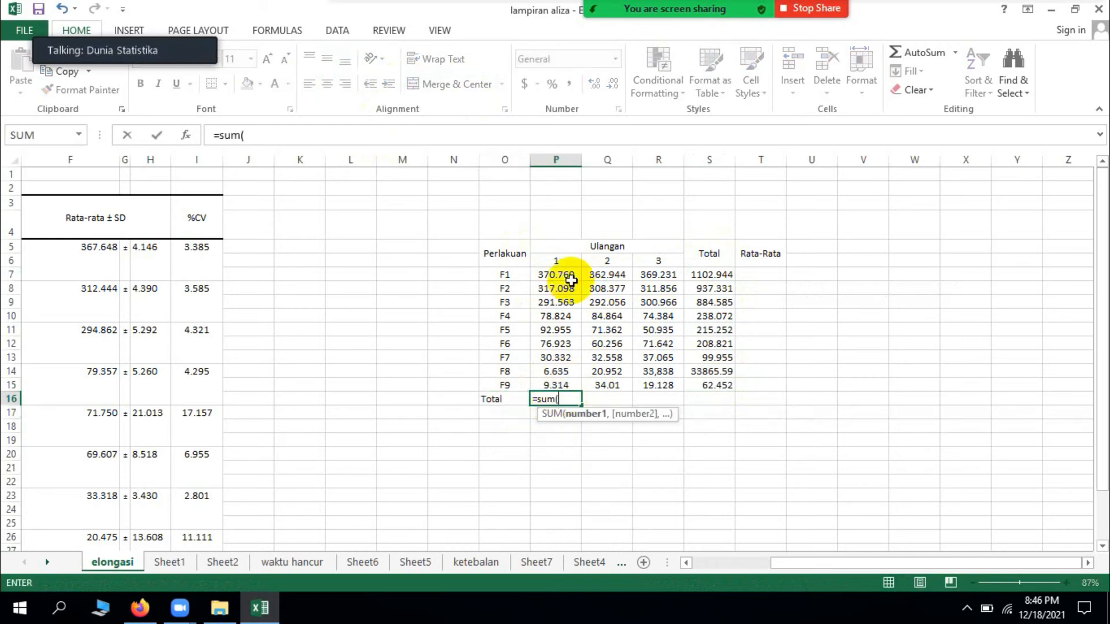
pyautogui.moveTo(565, 277); pyautogui.dragTo(570, 380)
pyautogui.press('Return')
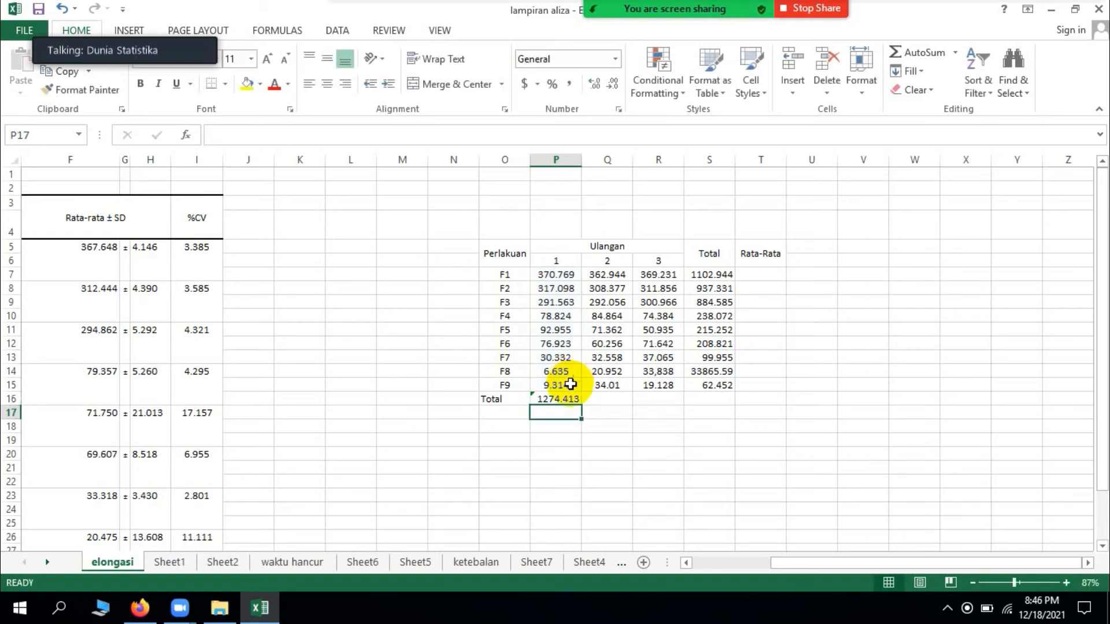
pyautogui.click(573, 400)
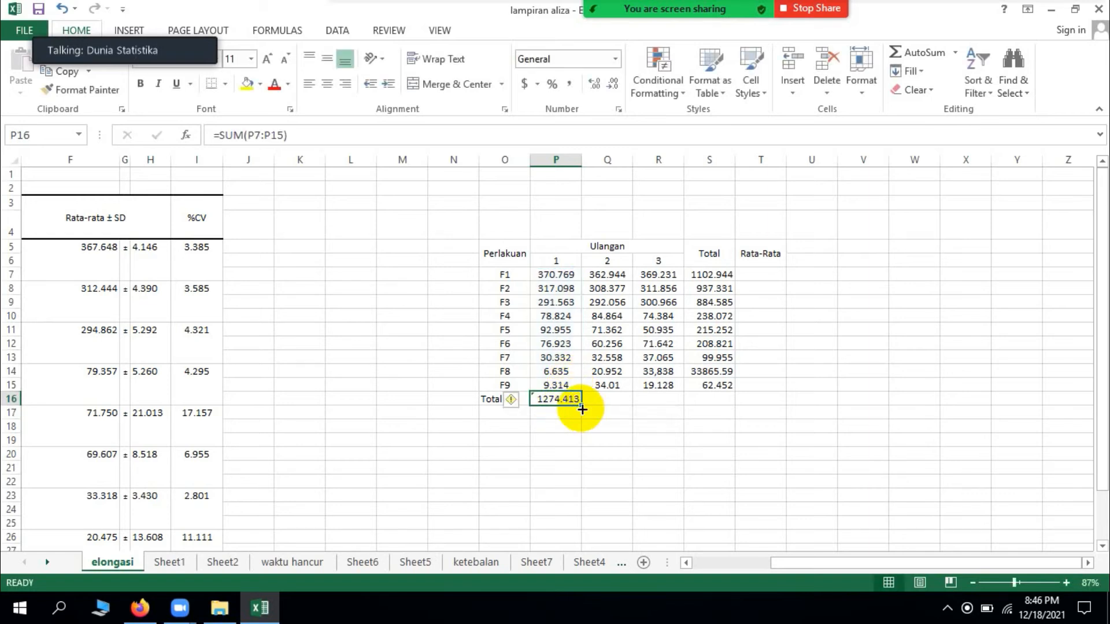
pyautogui.moveTo(578, 408); pyautogui.dragTo(746, 414)
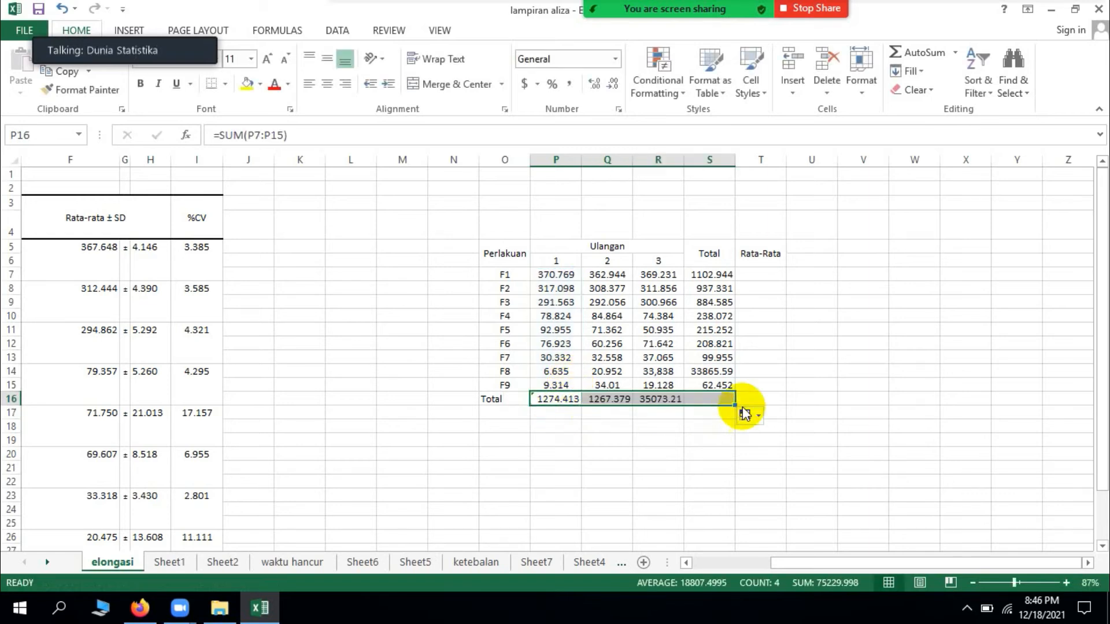
# Step: Highlight the grand total cell S16 with a yellow fill
pyautogui.click(713, 402)
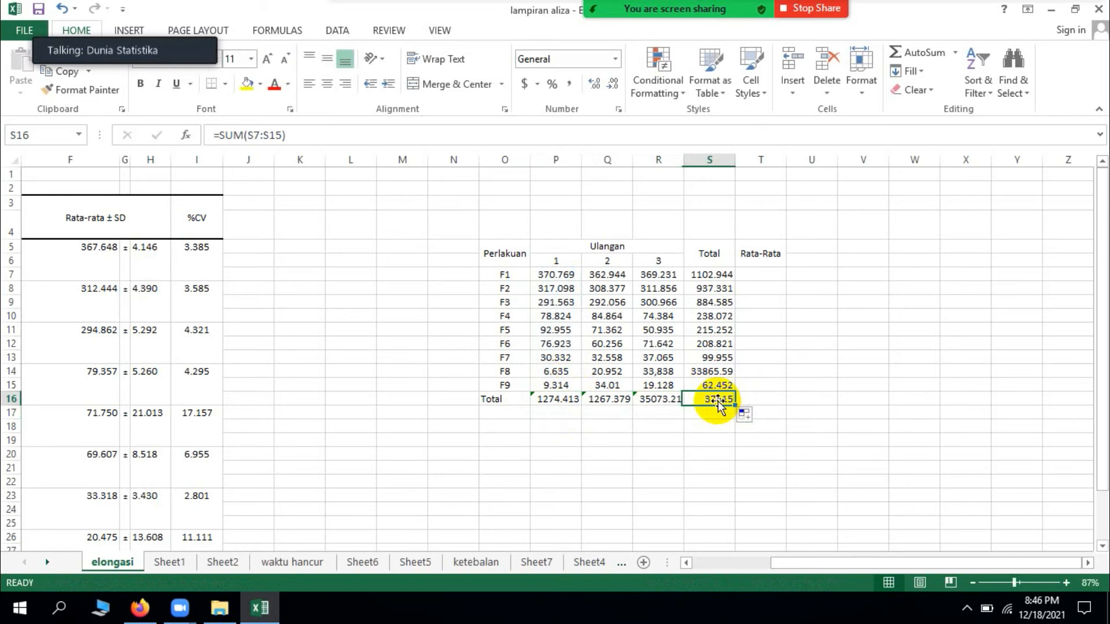
pyautogui.click(247, 83)
pyautogui.click(762, 358)
# Step: Calculate the F1 average in T7 with =AVERAGE(P7:R7) and fill the formula down to T15
pyautogui.click(762, 276)
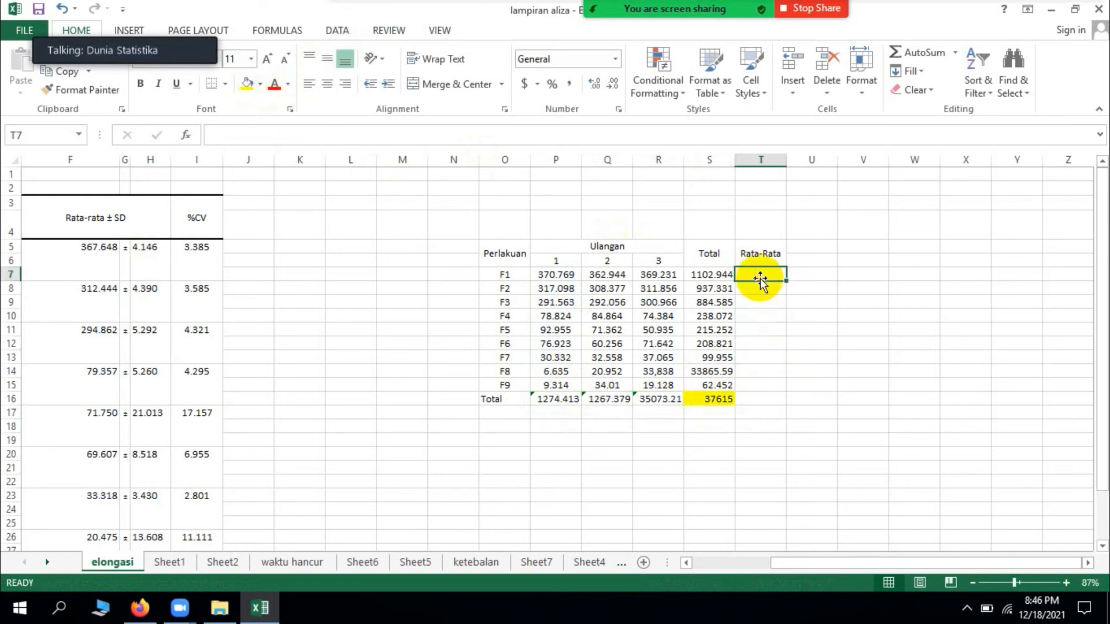
pyautogui.write('=average')
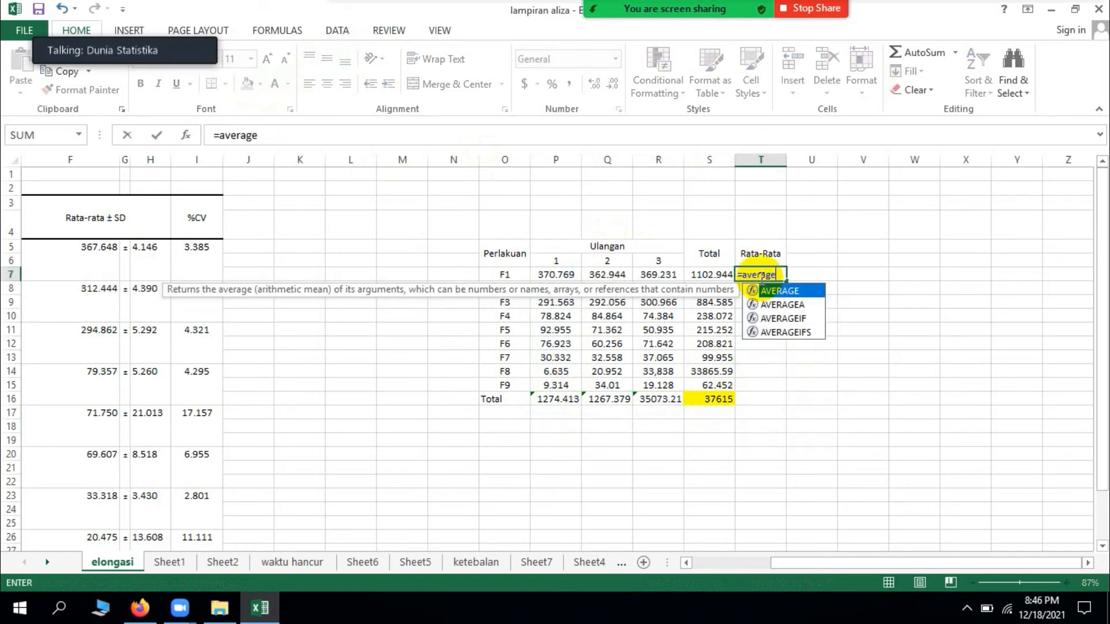
pyautogui.write('(')
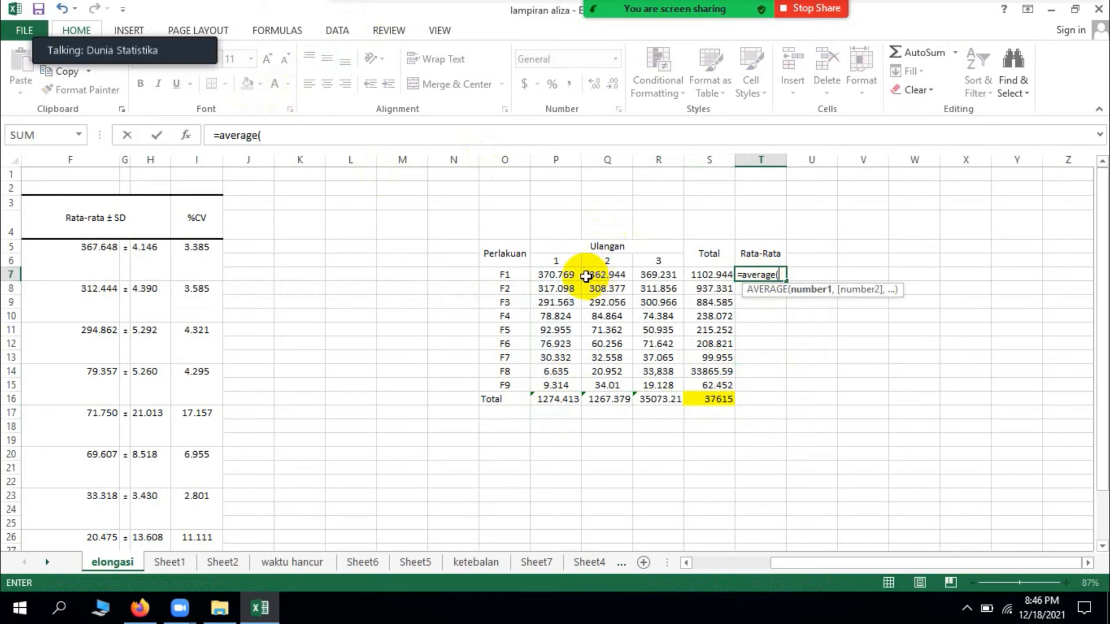
pyautogui.moveTo(558, 275); pyautogui.dragTo(635, 276)
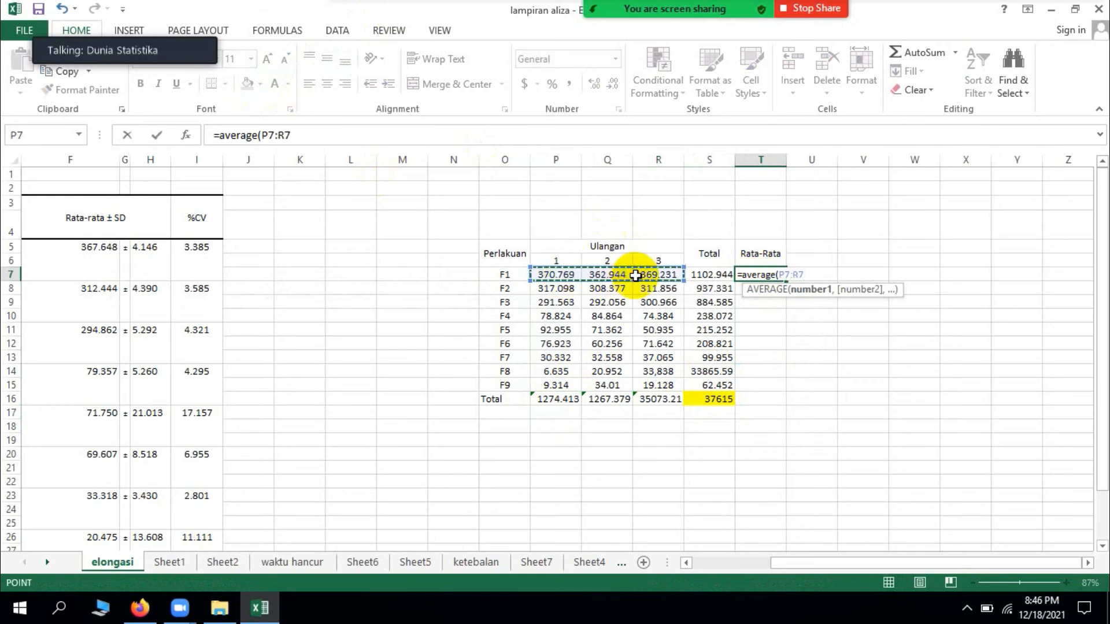
pyautogui.write(')')
pyautogui.press('Return')
pyautogui.click(771, 274)
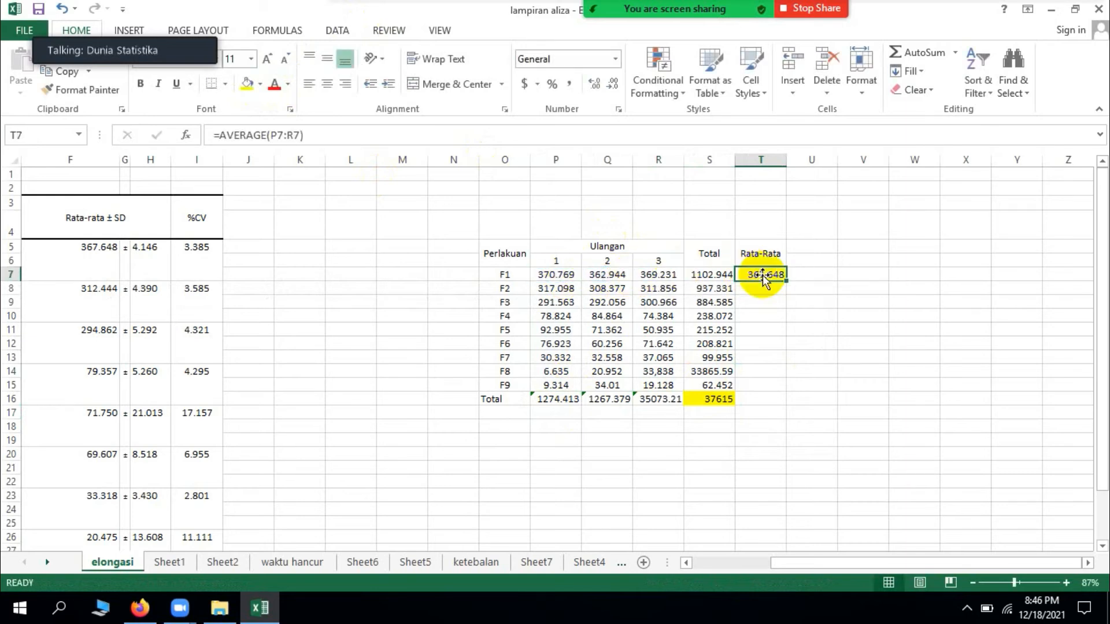
pyautogui.moveTo(788, 282); pyautogui.dragTo(763, 385)
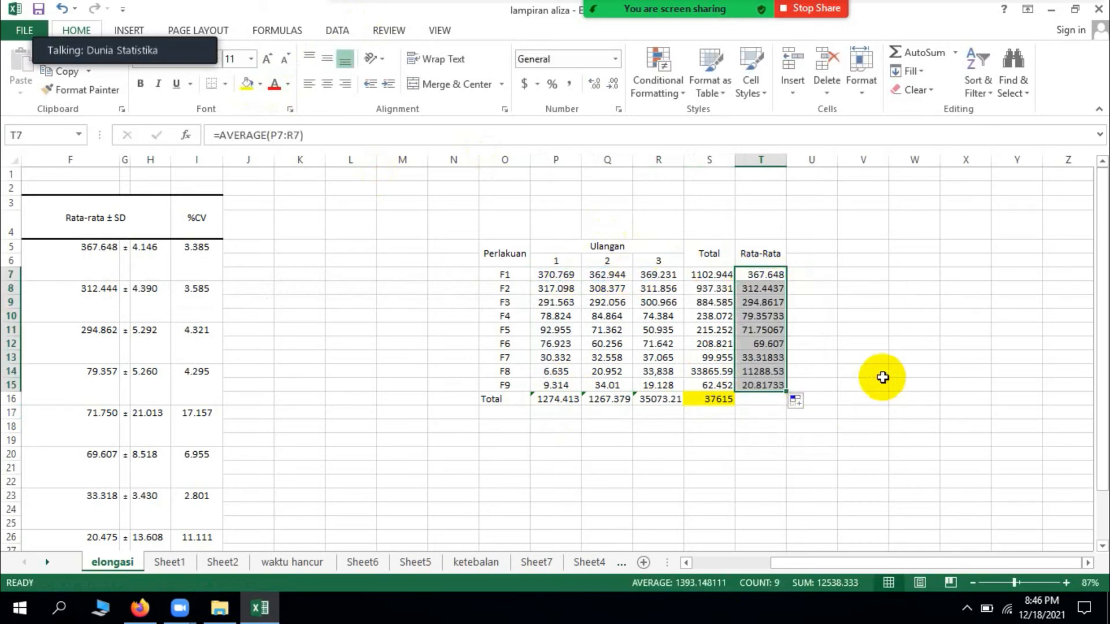
# Step: Apply all borders to the table in O5:T16 and centre its contents horizontally
pyautogui.click(867, 373)
pyautogui.moveTo(508, 252); pyautogui.dragTo(763, 385)
pyautogui.click(225, 84)
pyautogui.click(255, 222)
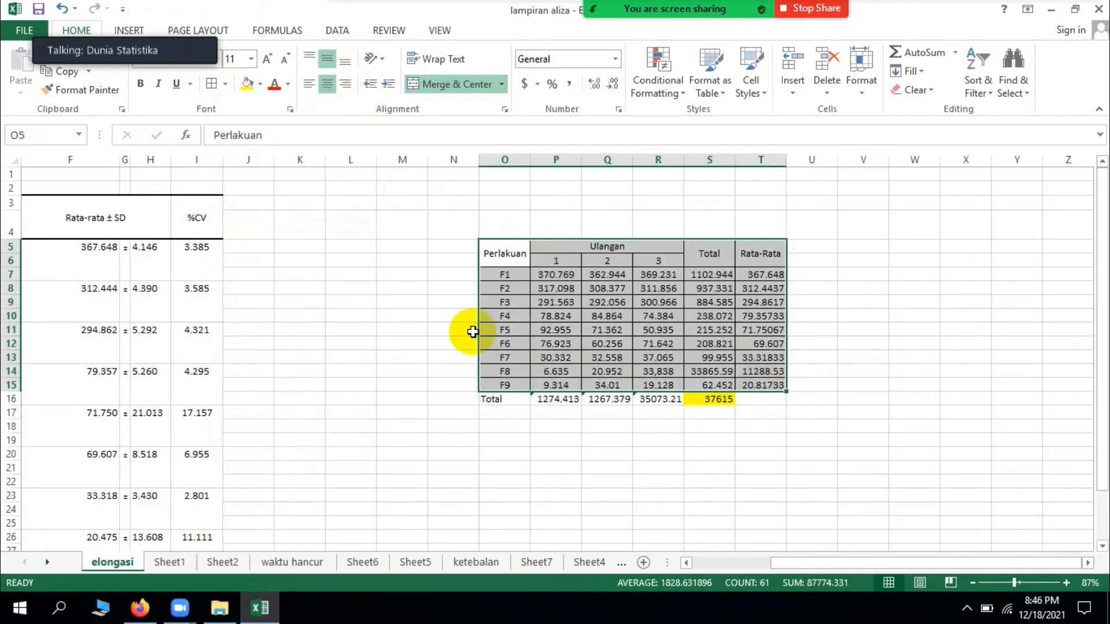
pyautogui.moveTo(500, 266); pyautogui.dragTo(756, 398)
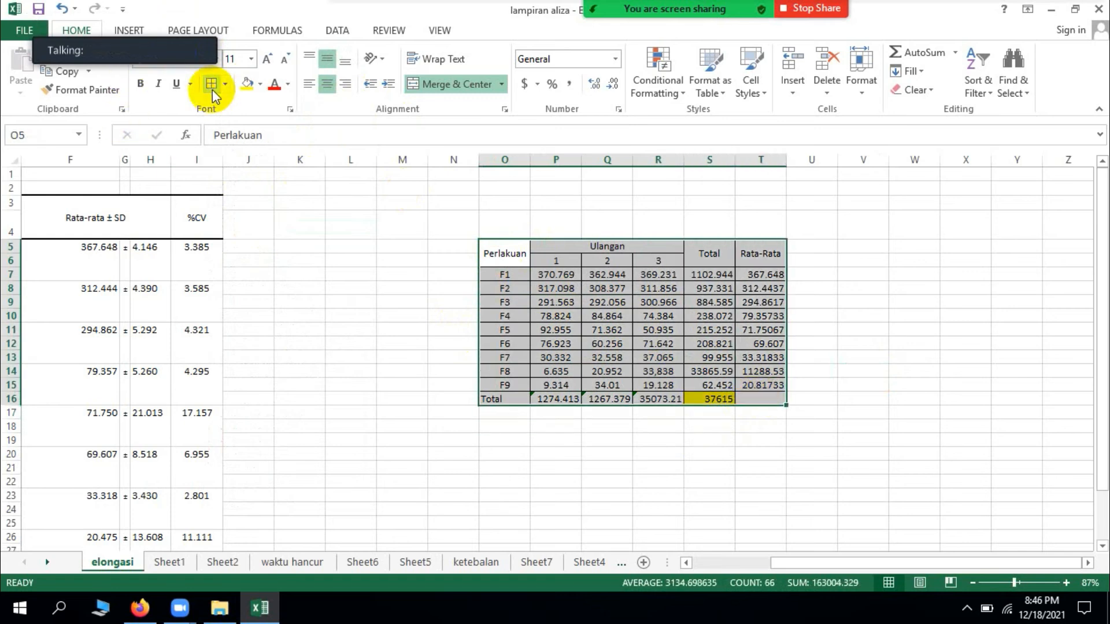
pyautogui.click(327, 83)
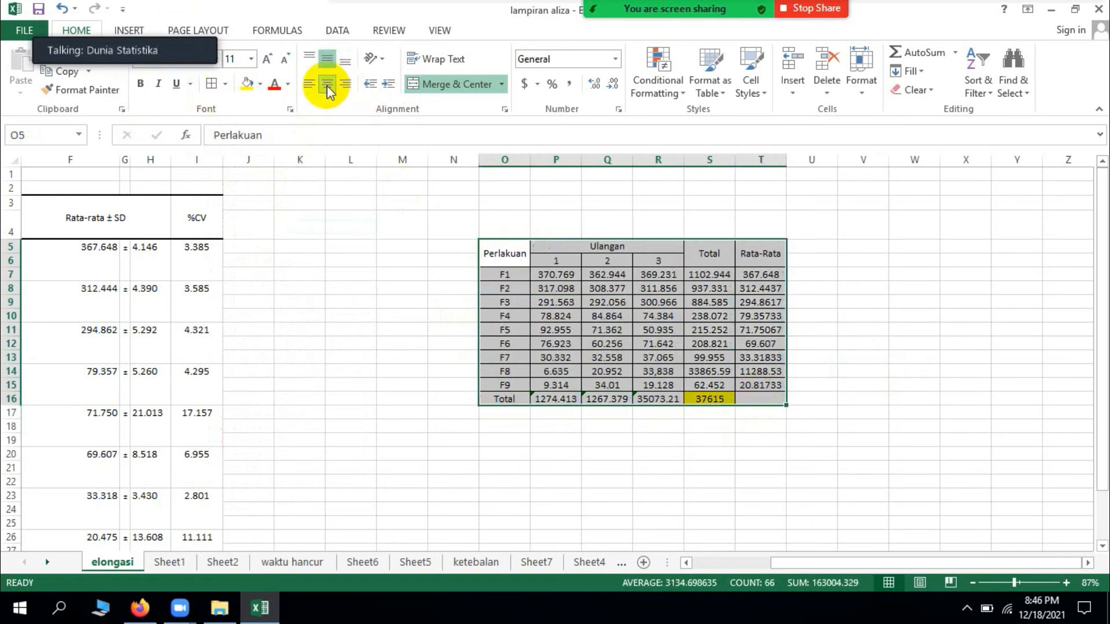
pyautogui.click(607, 442)
pyautogui.click(521, 428)
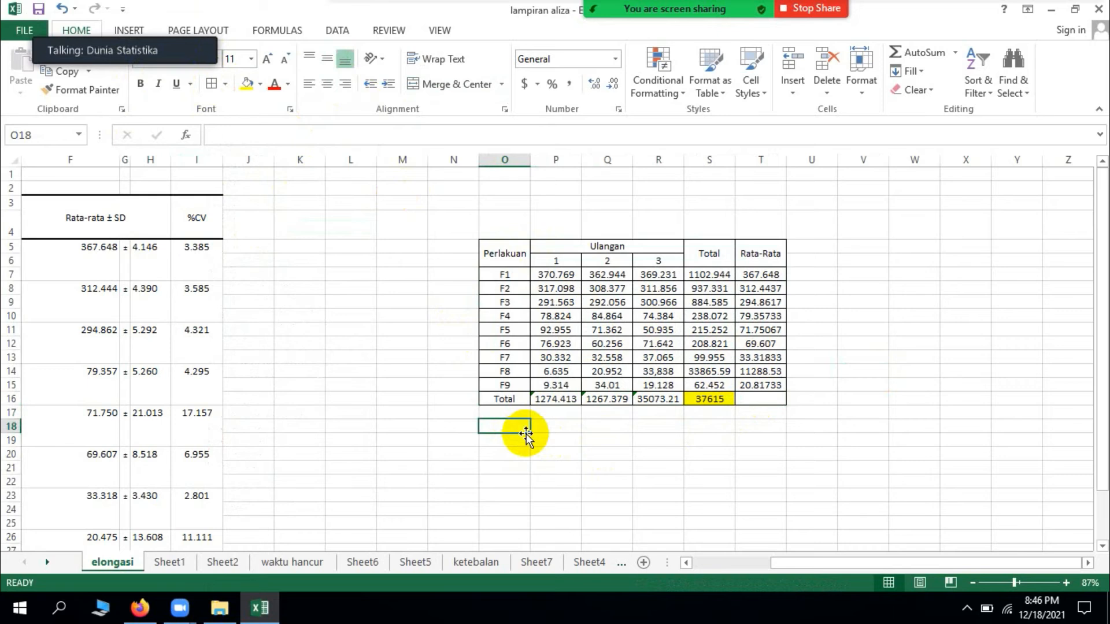
# Step: Label O18 as FK and calculate the correction factor in P18 with =S16^2/(9*3)
pyautogui.write('FK')
pyautogui.press('Tab')
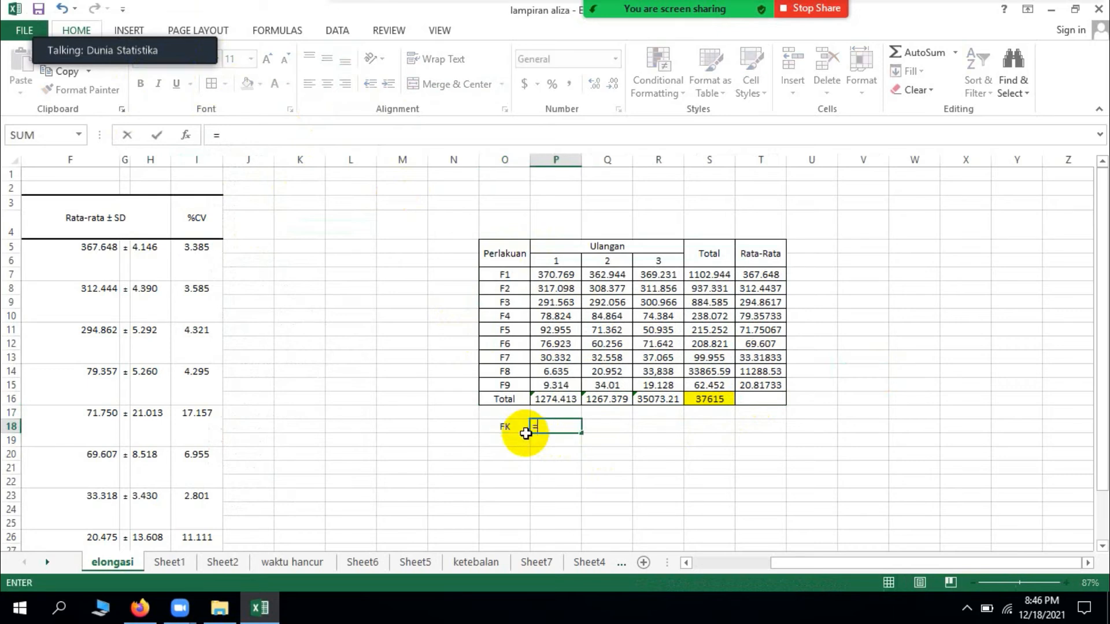
pyautogui.click(721, 399)
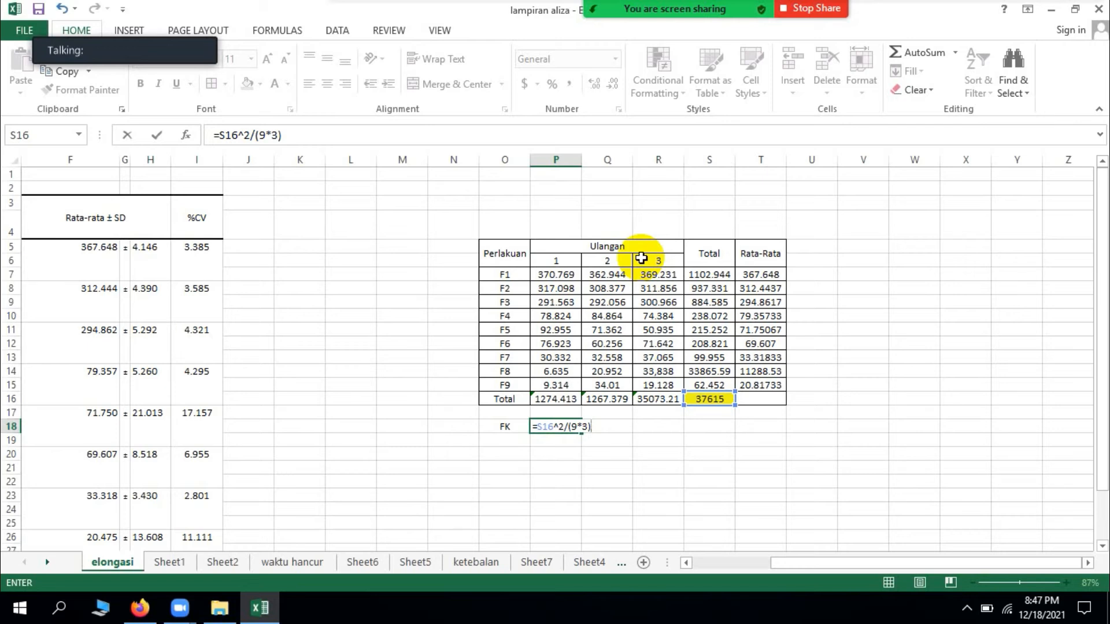
pyautogui.press('Return')
# Step: Label O19 below FK as JKT
pyautogui.press('Left')
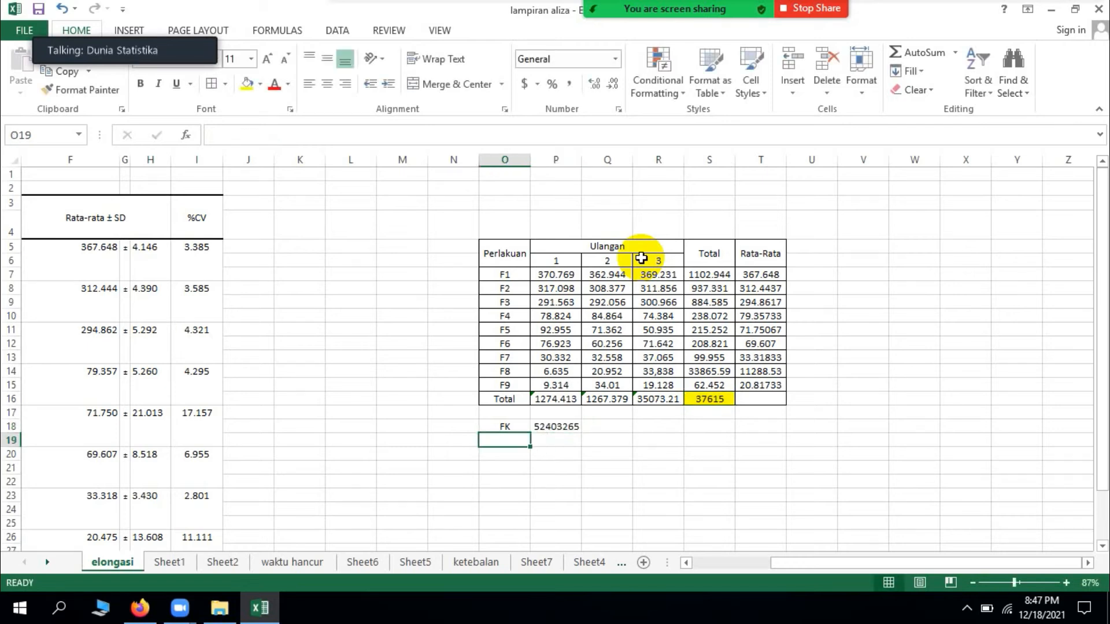
pyautogui.write('JKT')
pyautogui.press('Right')
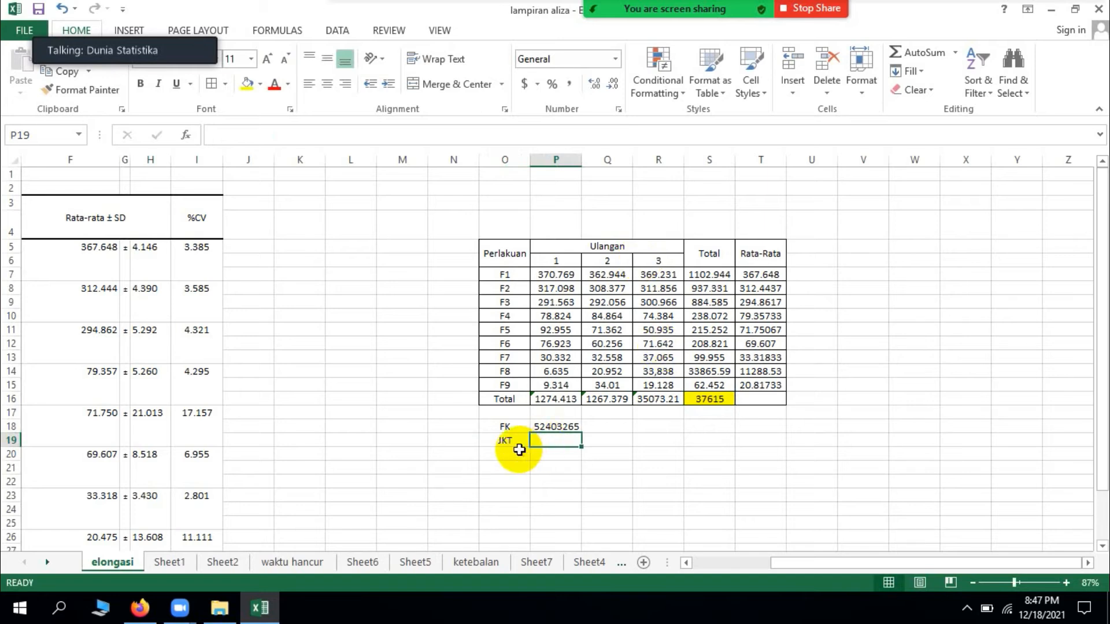
# Step: Calculate the JKT value in P19 with =SUMSQ(P7:R15)-P18
pyautogui.click(570, 274)
pyautogui.moveTo(573, 274); pyautogui.dragTo(667, 379)
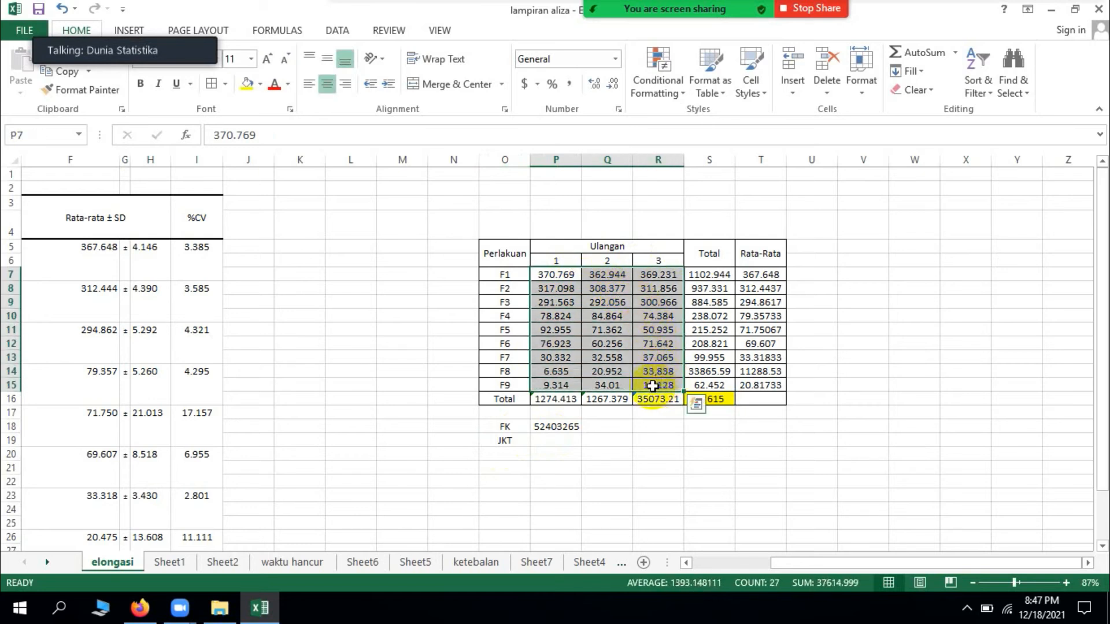
pyautogui.click(554, 275)
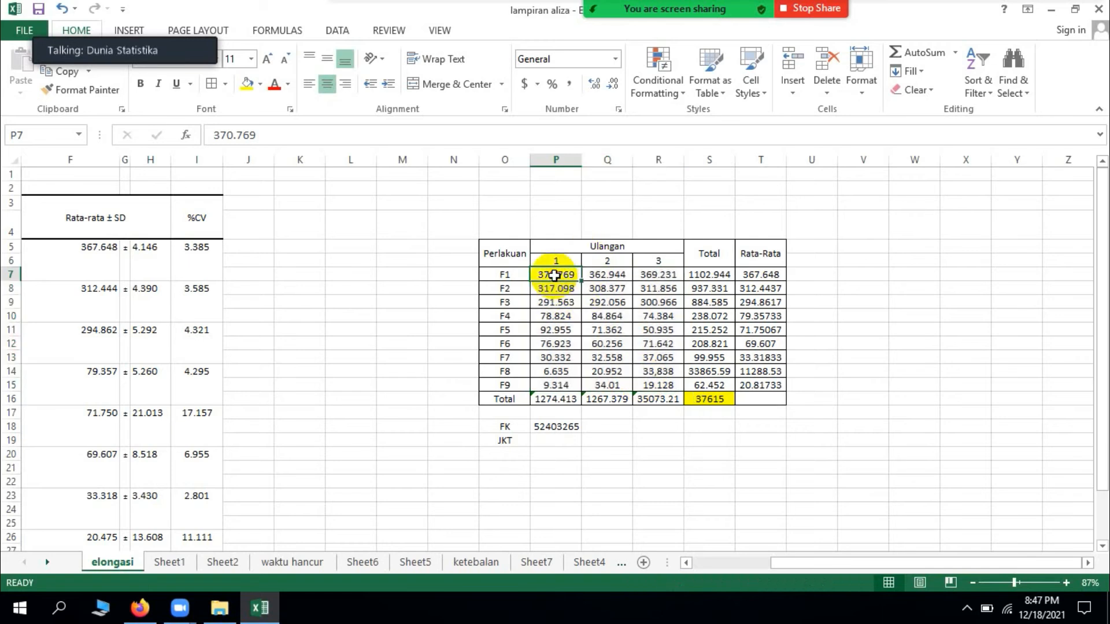
pyautogui.click(564, 439)
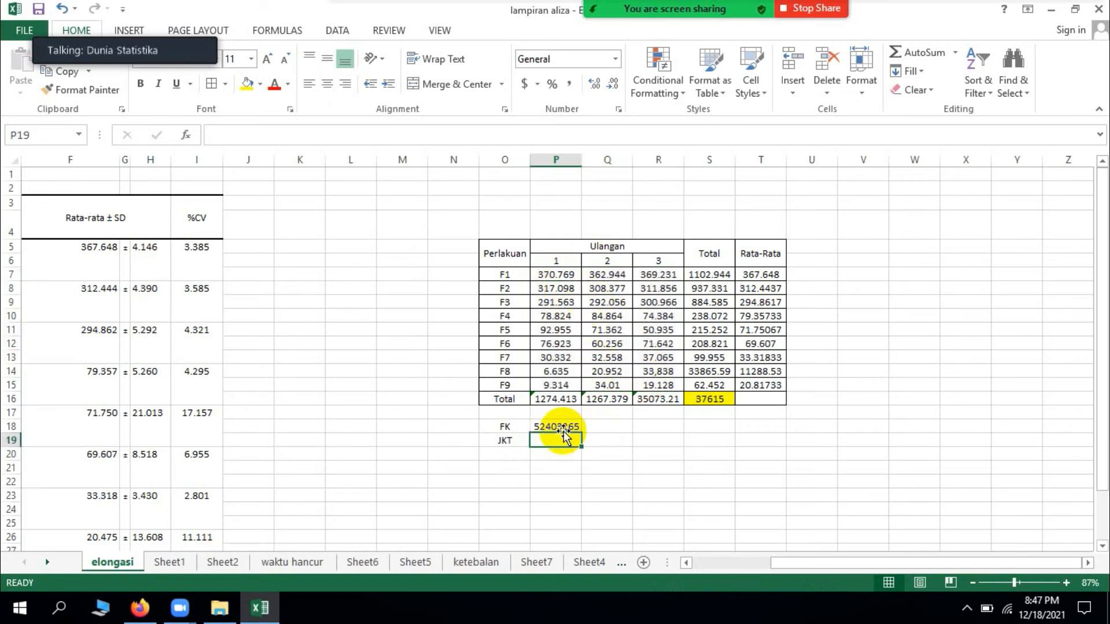
pyautogui.write('=sums')
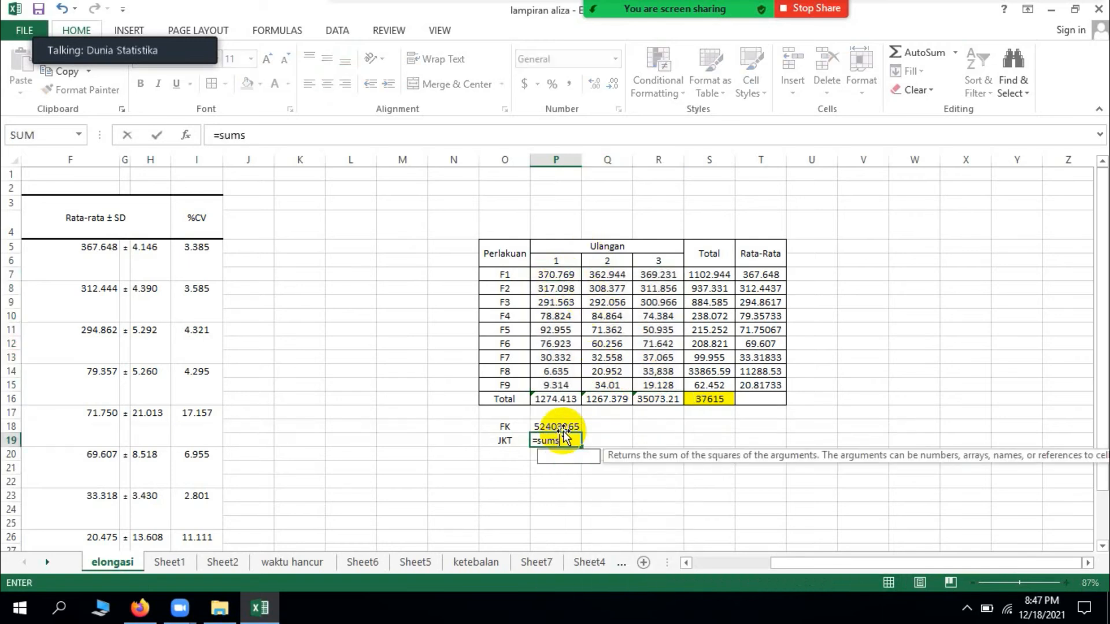
pyautogui.write('q(')
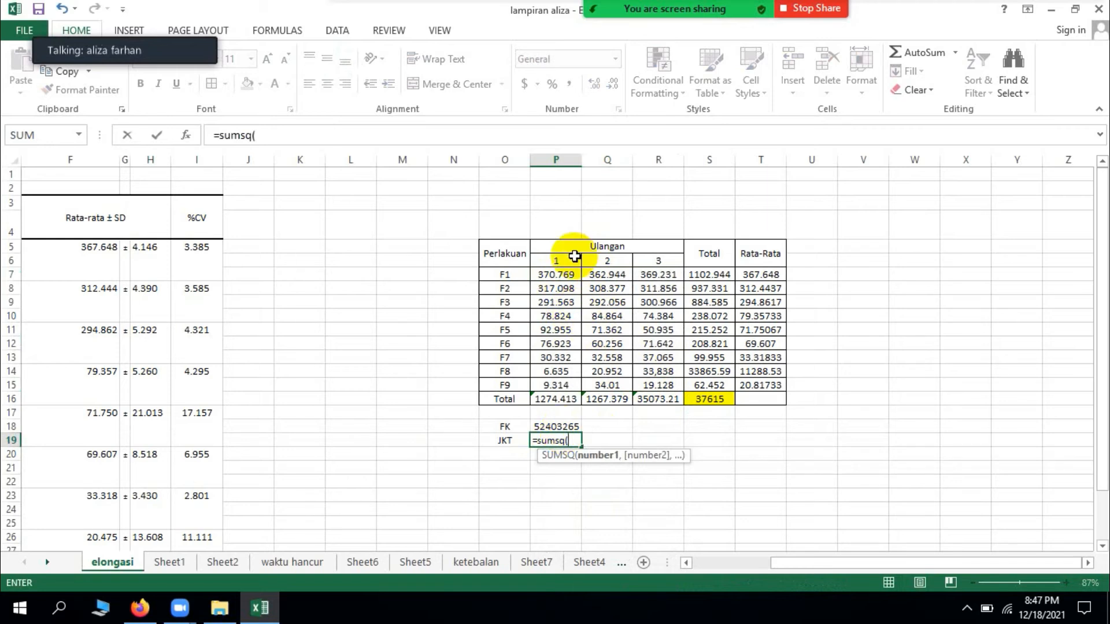
pyautogui.click(559, 273)
pyautogui.moveTo(559, 273); pyautogui.dragTo(661, 379)
pyautogui.write(')-')
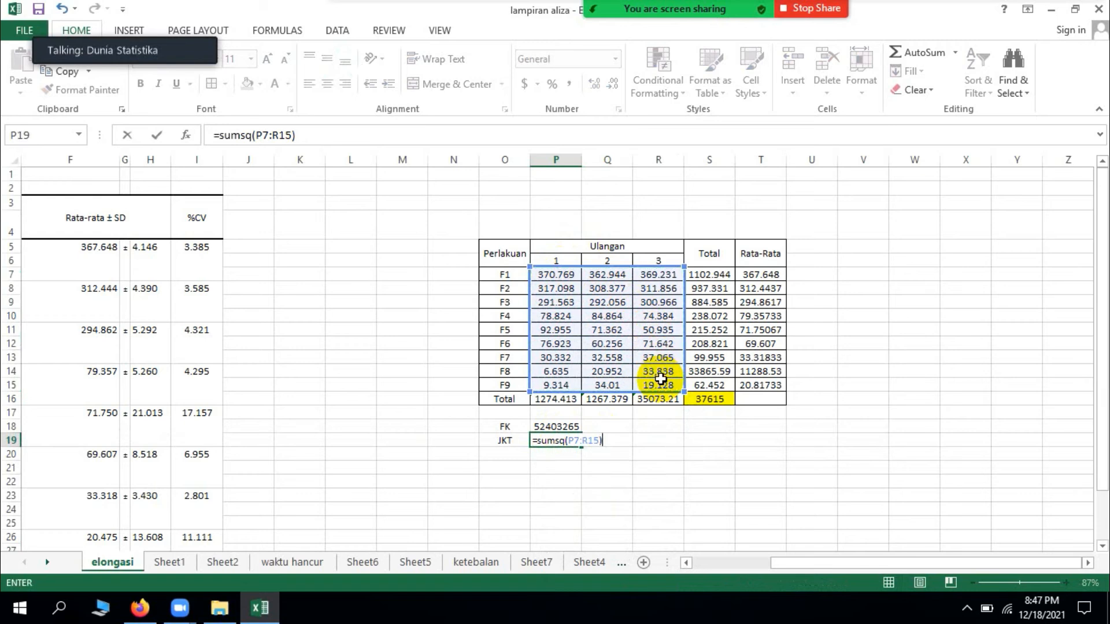
pyautogui.click(576, 427)
pyautogui.press('Return')
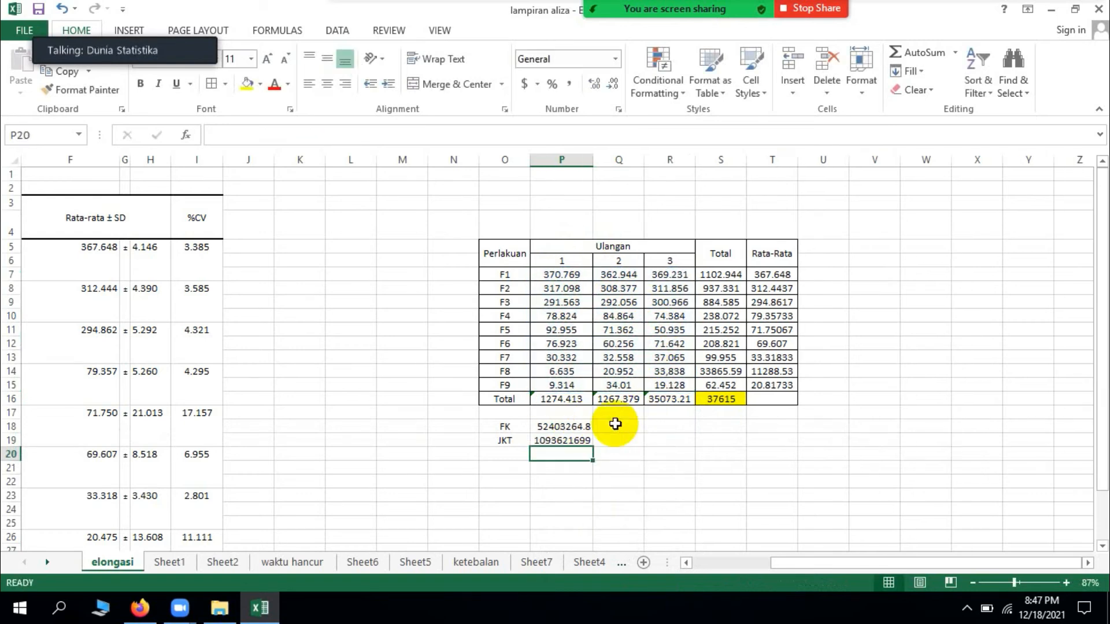
# Step: Enter the sample values 2, 3 and 2 in V5:X5, beside the data table
pyautogui.click(883, 253)
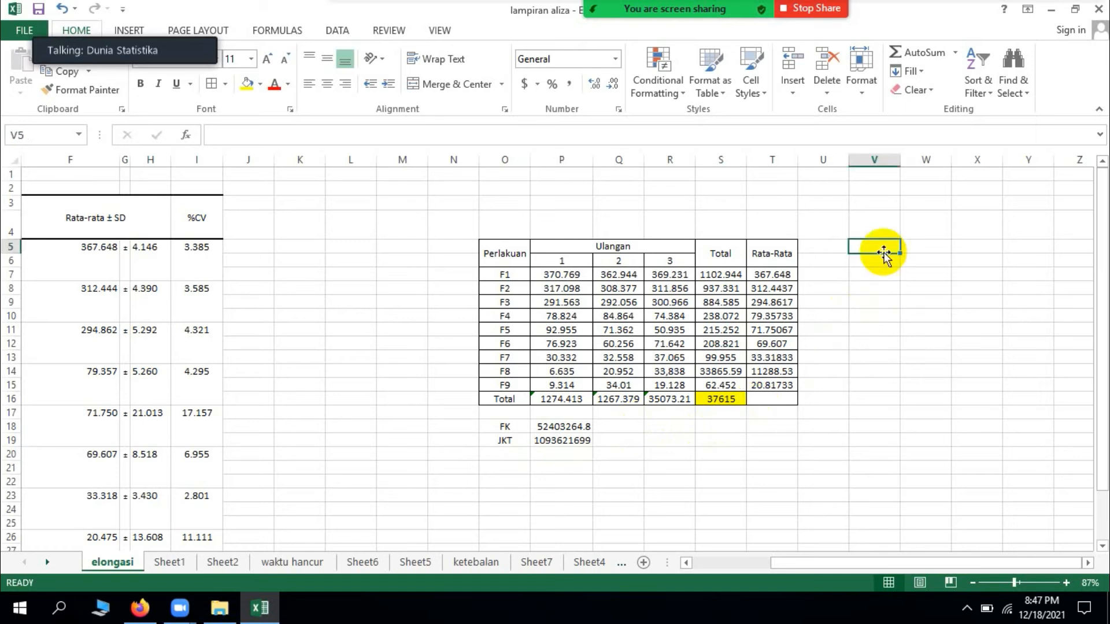
pyautogui.press('Right')
pyautogui.write('3')
pyautogui.press('Right')
pyautogui.write('2')
pyautogui.press('Return')
# Step: Square the first sample value in V6 with =V5^2 and fill the formula across to X6
pyautogui.press('Left')
pyautogui.press('Left')
pyautogui.write('=')
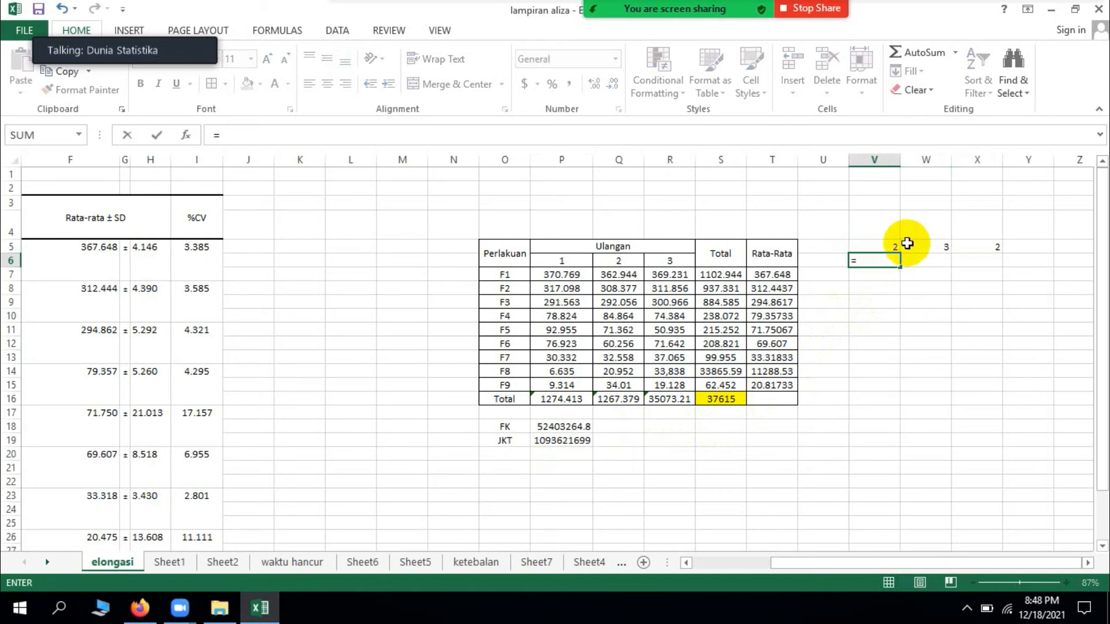
pyautogui.click(892, 243)
pyautogui.press('Return')
pyautogui.click(888, 249)
pyautogui.click(895, 263)
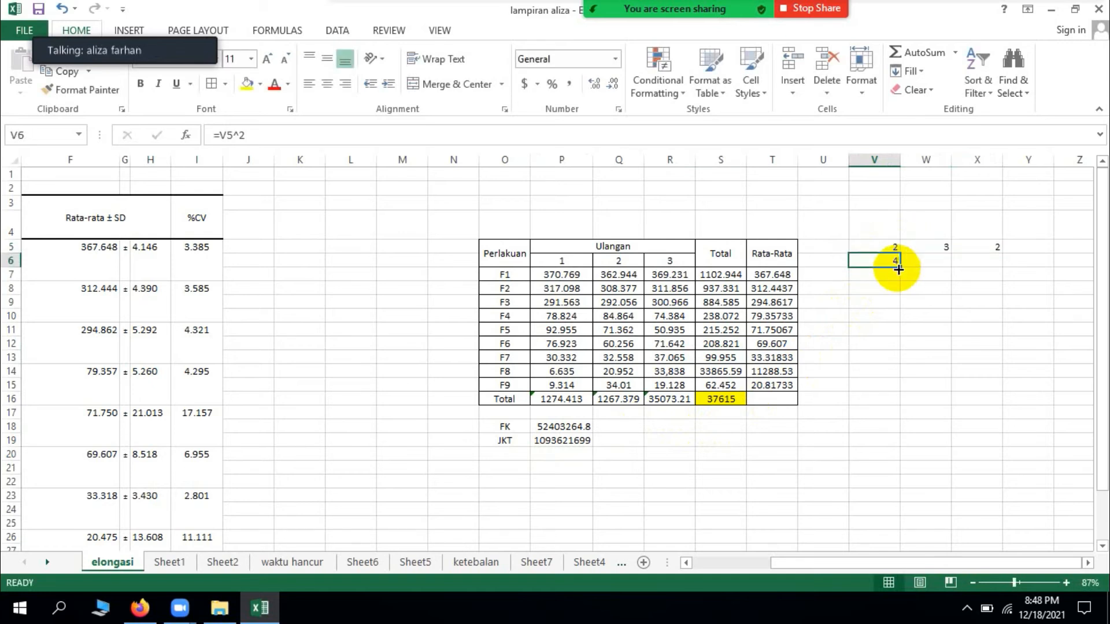
pyautogui.moveTo(896, 263); pyautogui.dragTo(1012, 262)
# Step: Add up the squared sample values in Y6 with =SUM(V6:X6)
pyautogui.click(1027, 261)
pyautogui.write('=sum(')
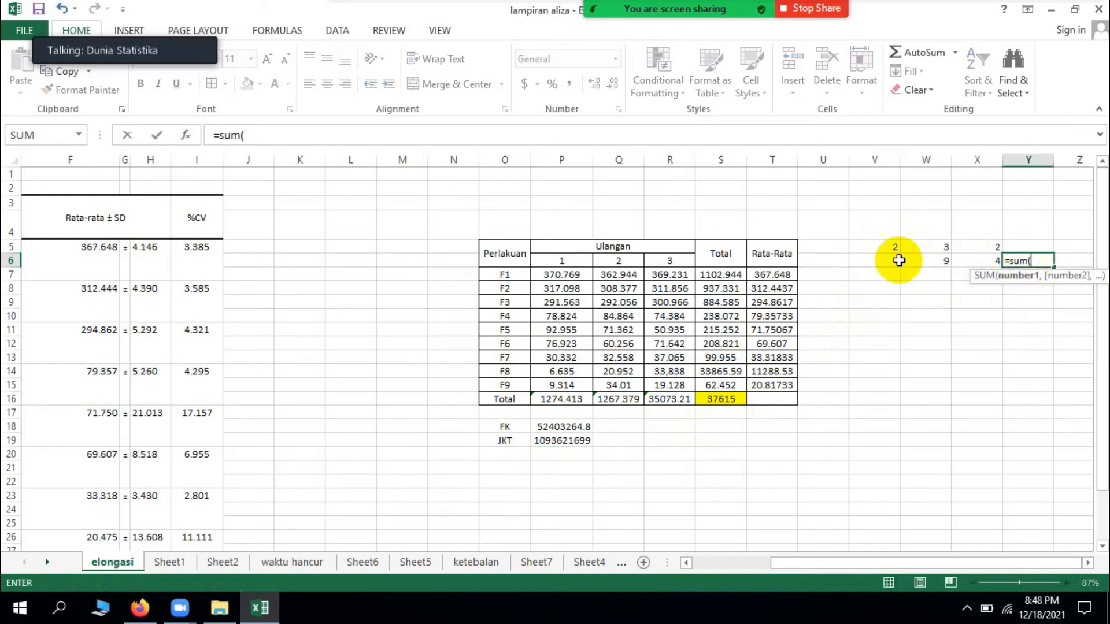
pyautogui.moveTo(897, 259); pyautogui.dragTo(965, 259)
pyautogui.write(')')
pyautogui.press('Return')
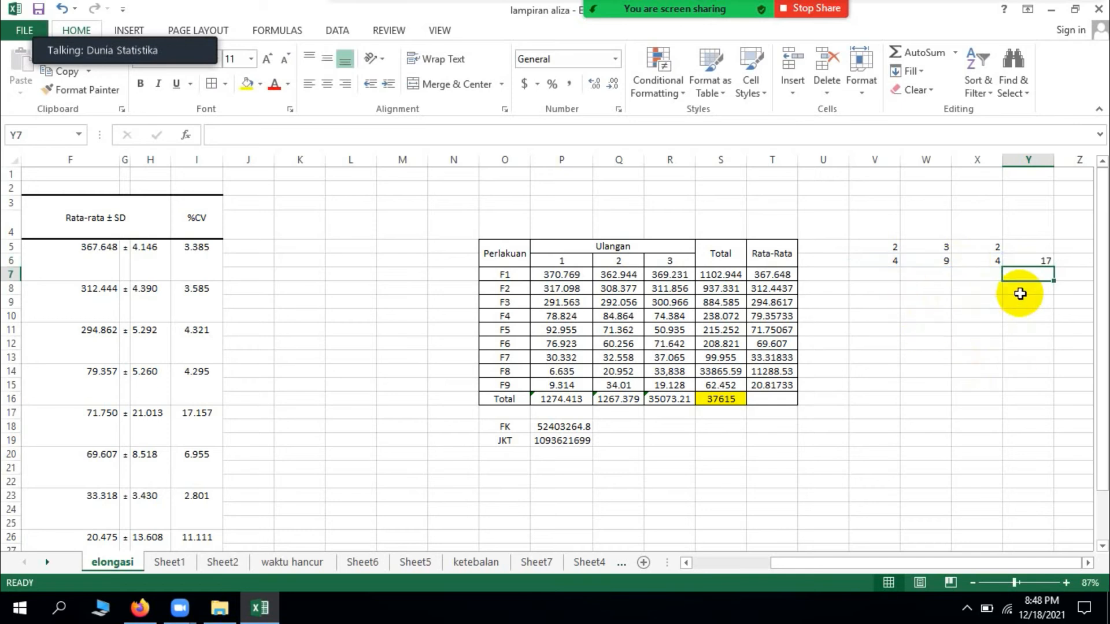
# Step: Calculate the sum of squares of the sample values directly in Y8 with =SUMSQ(V5:X5)
pyautogui.click(988, 293)
pyautogui.click(1017, 292)
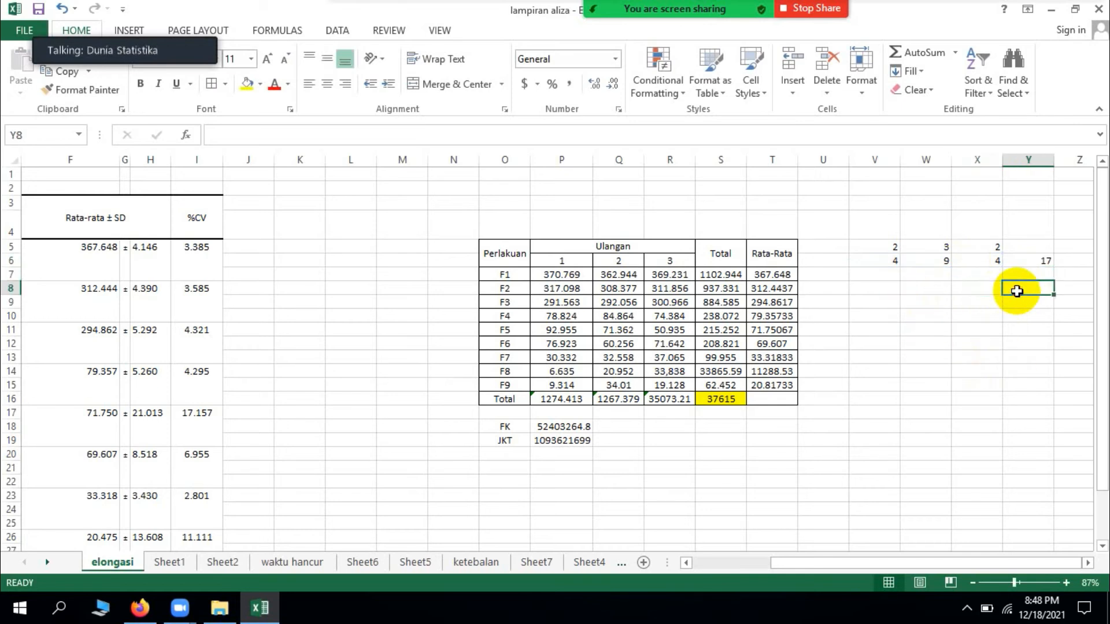
pyautogui.write('=sumsq(')
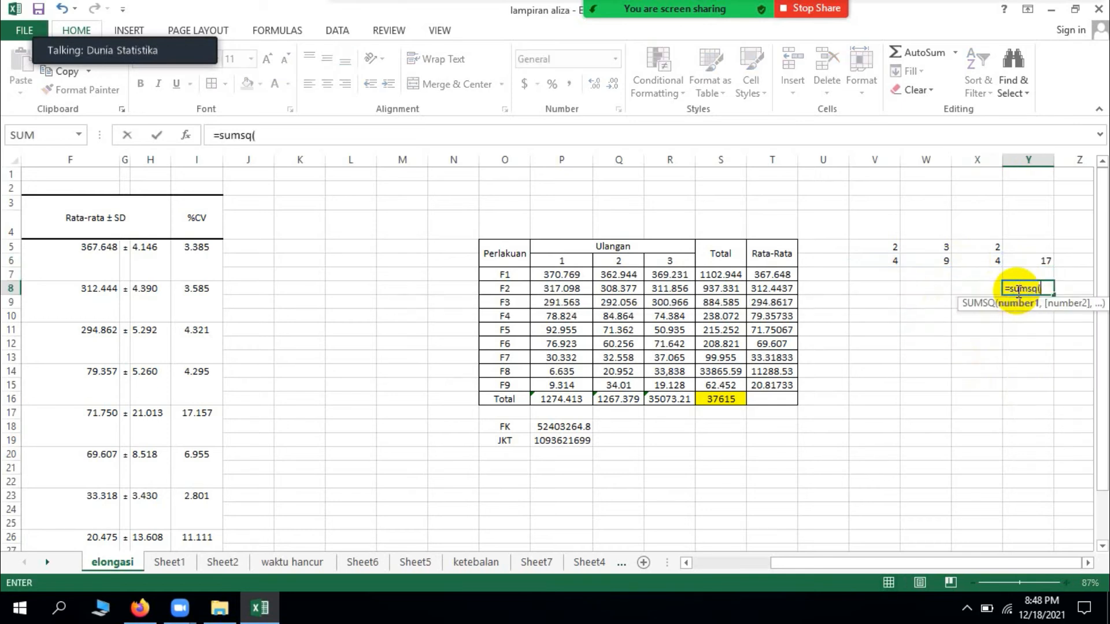
pyautogui.moveTo(897, 248); pyautogui.dragTo(969, 240)
pyautogui.press('Return')
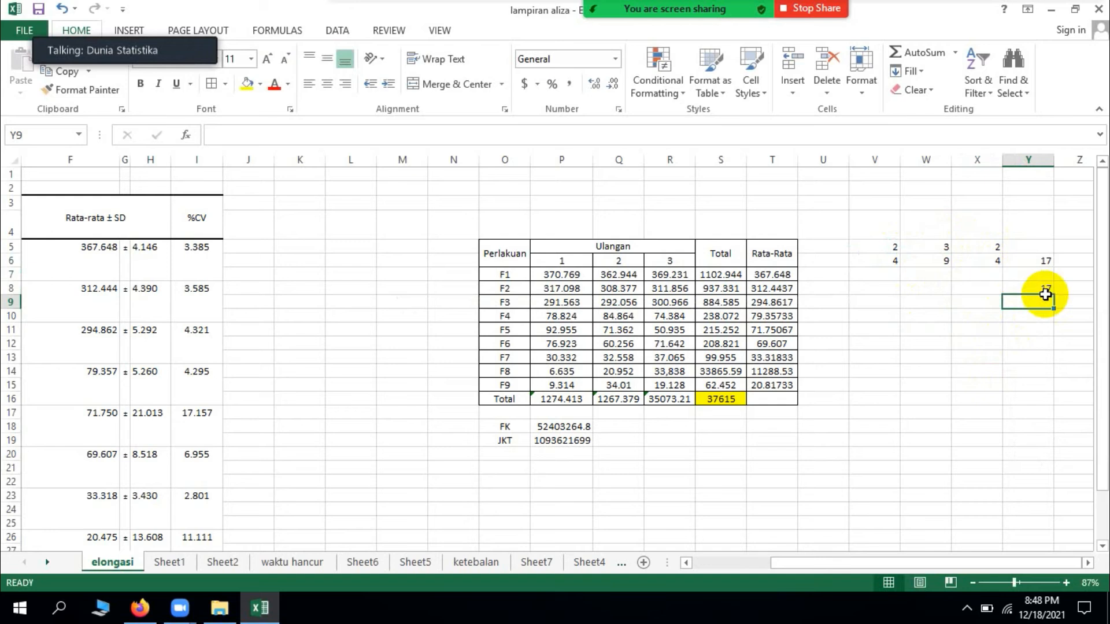
# Step: Compare the SUM formula in Y6 with the SUMSQ formula in Y8 and check which range SUMSQ uses
pyautogui.click(1042, 258)
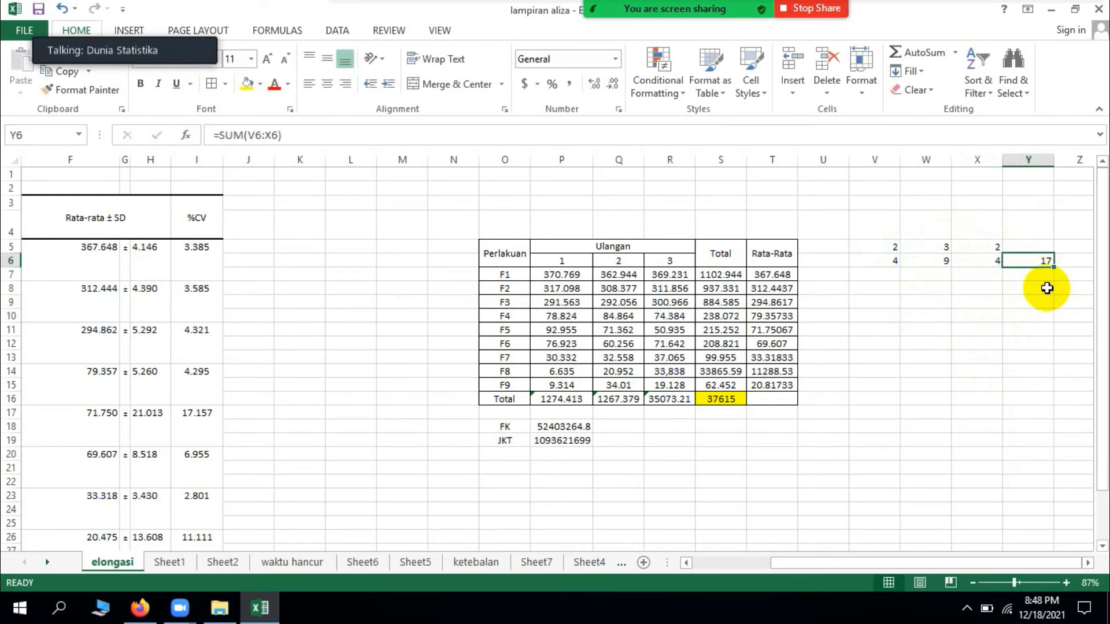
pyautogui.click(1047, 288)
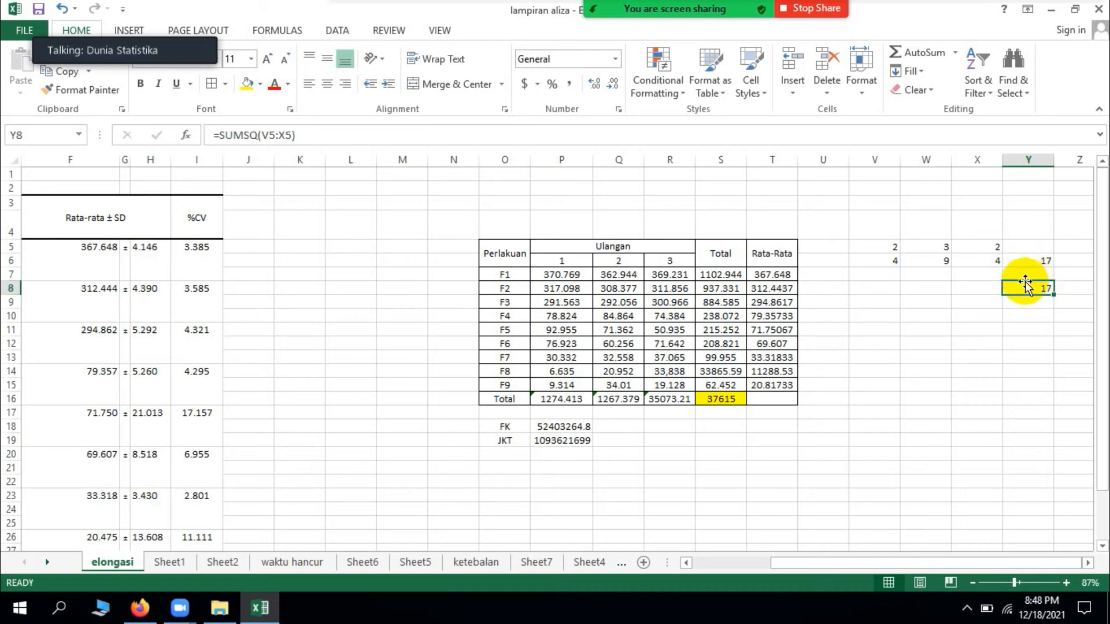
pyautogui.click(885, 261)
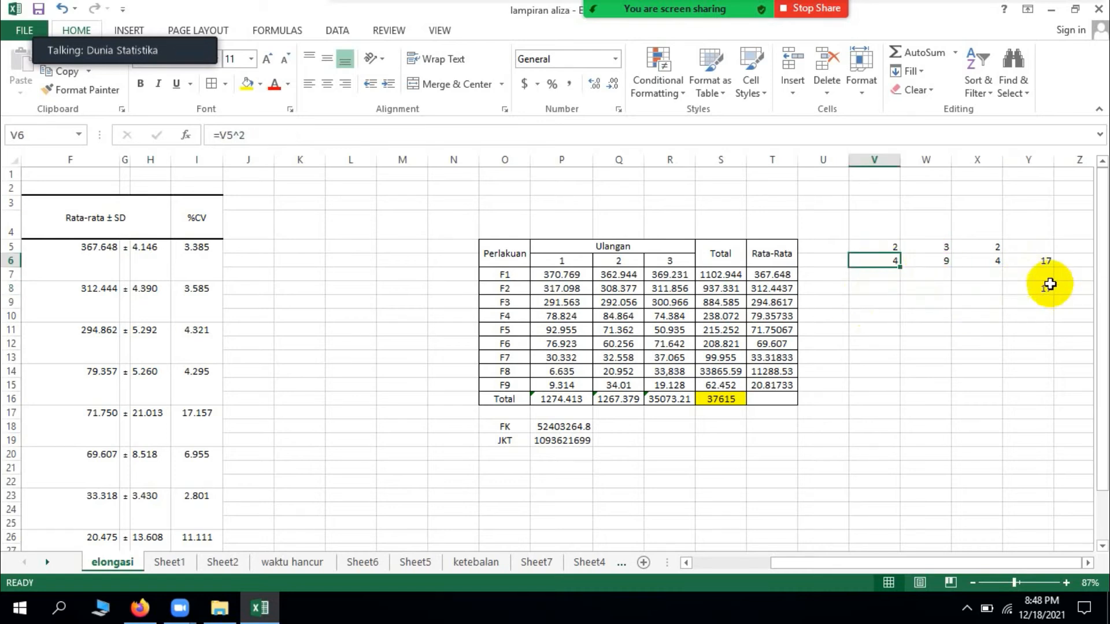
pyautogui.click(1045, 262)
pyautogui.click(1040, 298)
pyautogui.click(883, 227)
pyautogui.click(864, 290)
pyautogui.moveTo(880, 230); pyautogui.dragTo(922, 268)
pyautogui.click(960, 330)
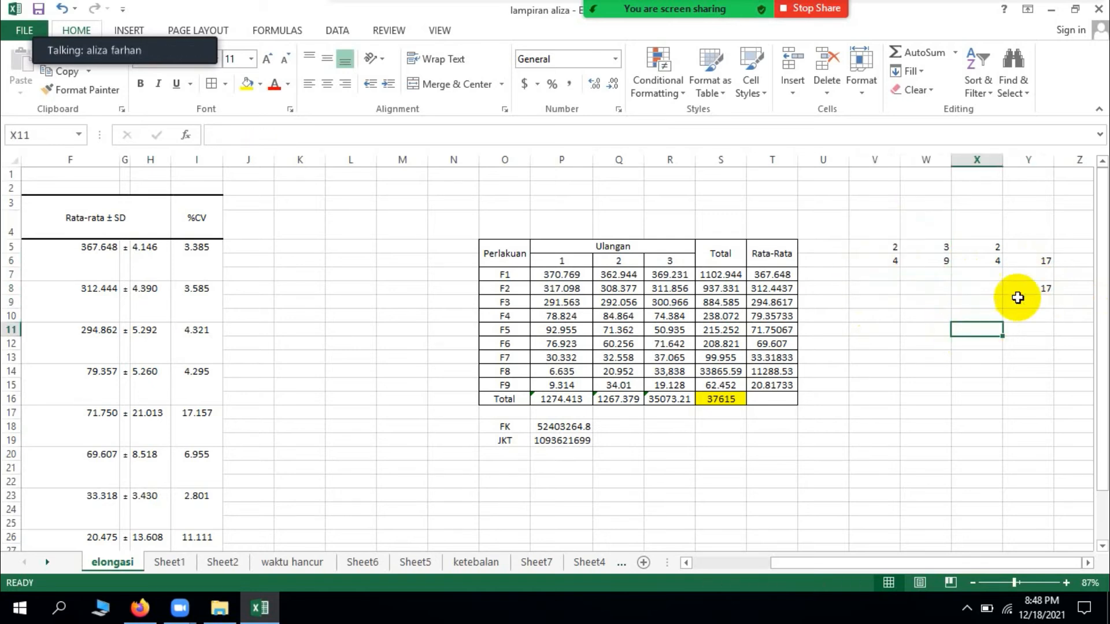
pyautogui.click(1046, 285)
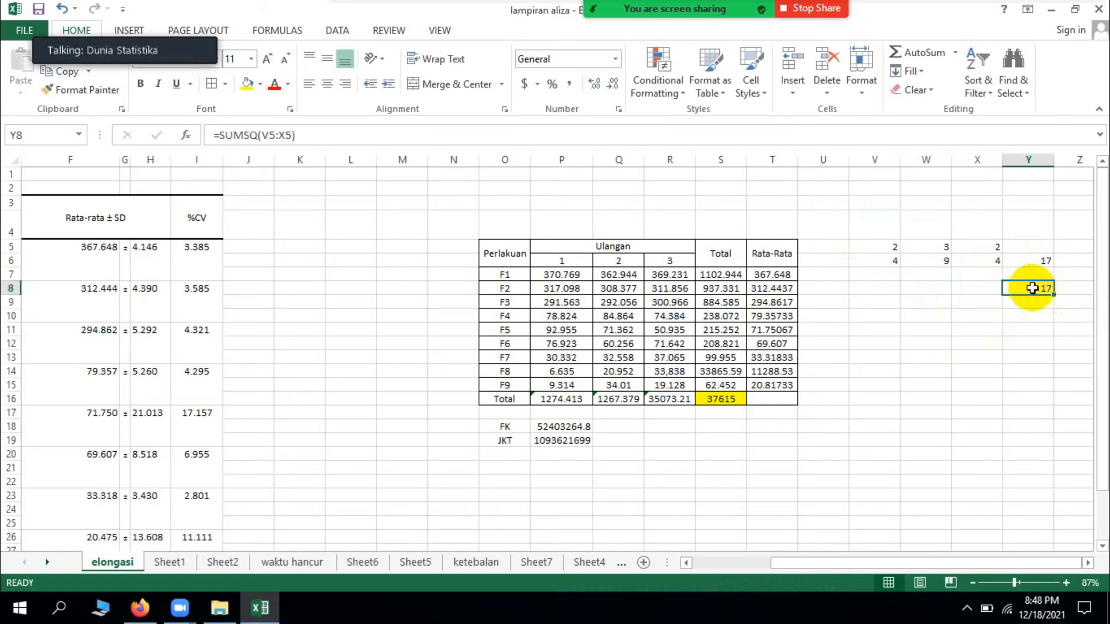
pyautogui.doubleClick(1032, 288)
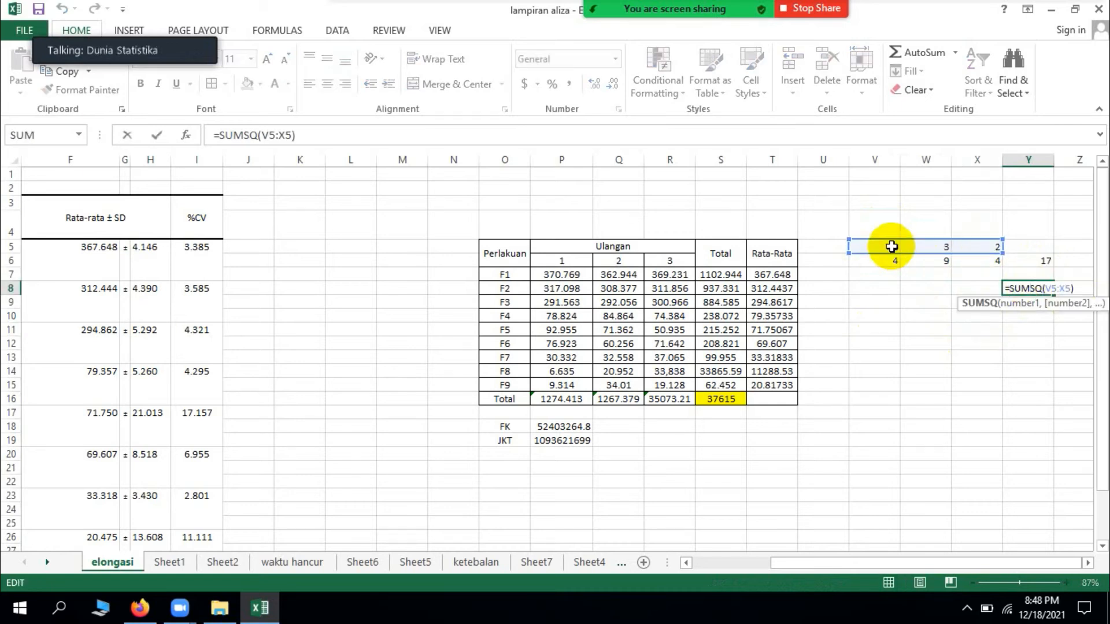
pyautogui.press('Return')
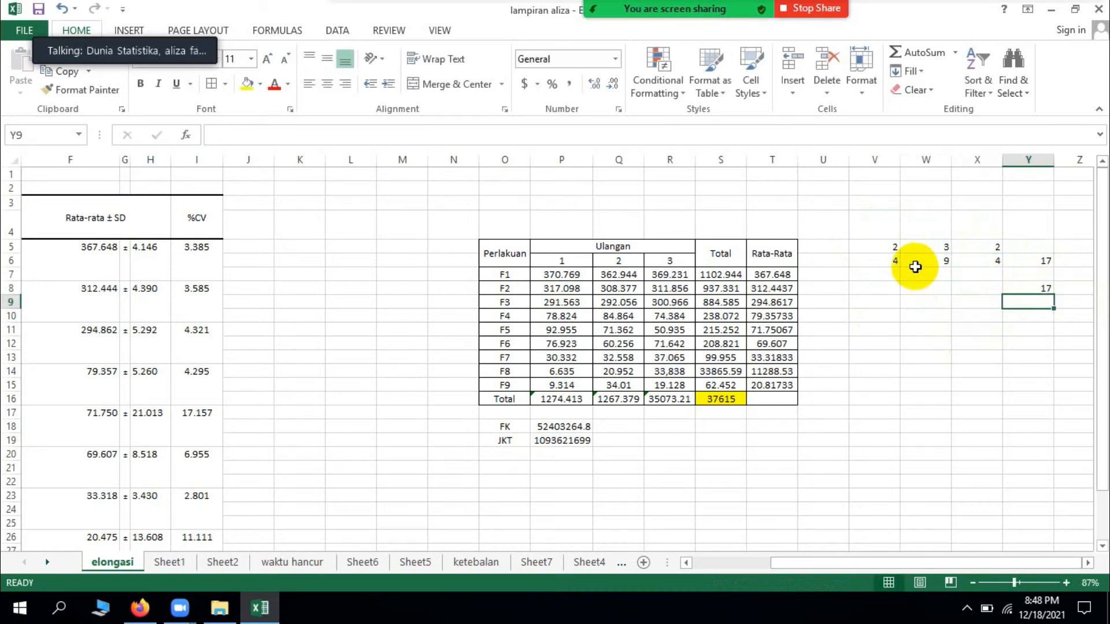
# Step: Examine how each sample value in V5:X5 is squared in row 6 and summed in Y6, and review the SUMSQ formula in Y8
pyautogui.click(913, 273)
pyautogui.click(887, 248)
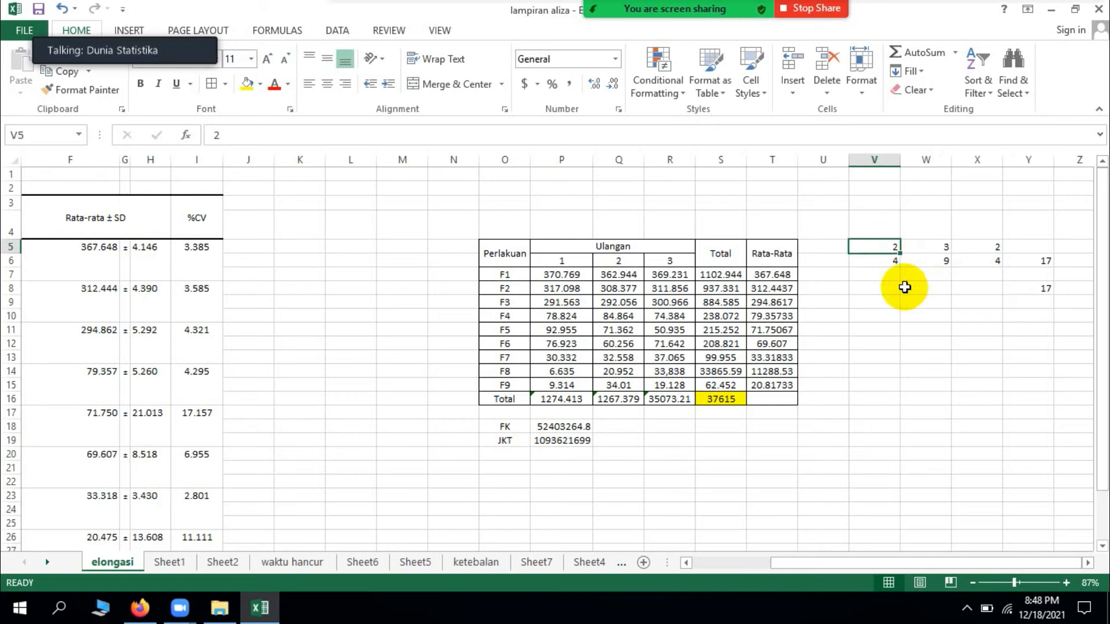
pyautogui.click(937, 250)
pyautogui.click(943, 260)
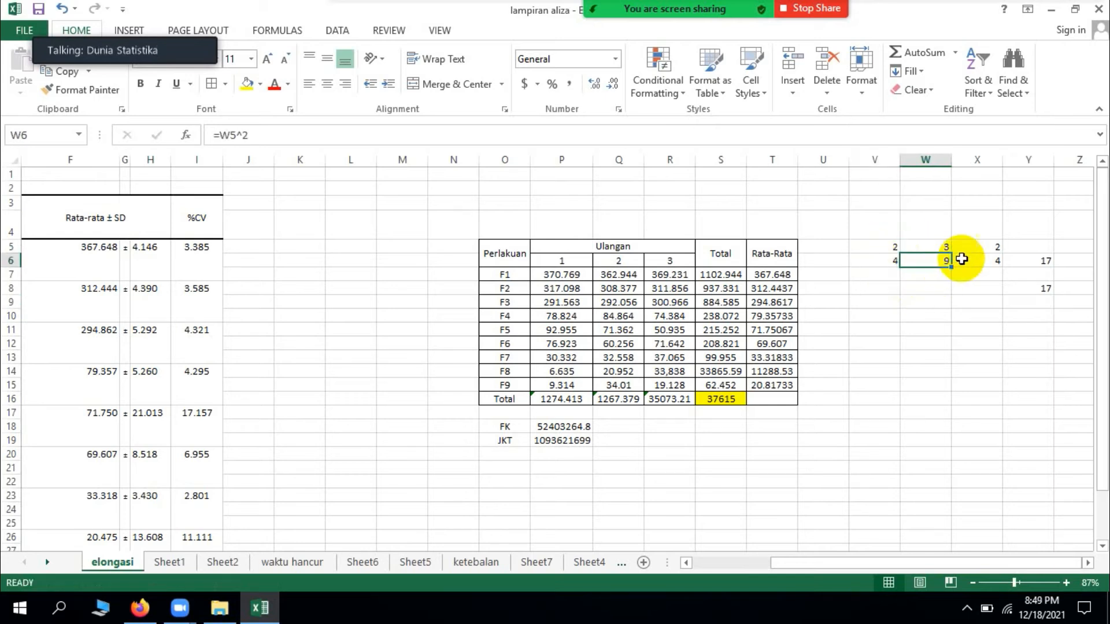
pyautogui.click(988, 250)
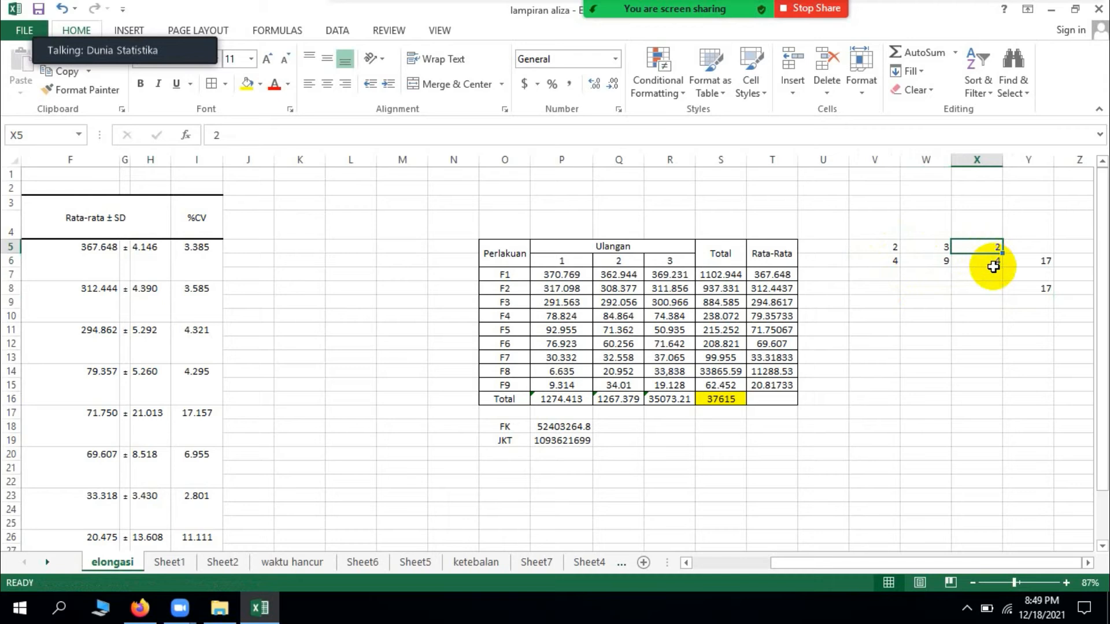
pyautogui.click(993, 267)
pyautogui.click(891, 263)
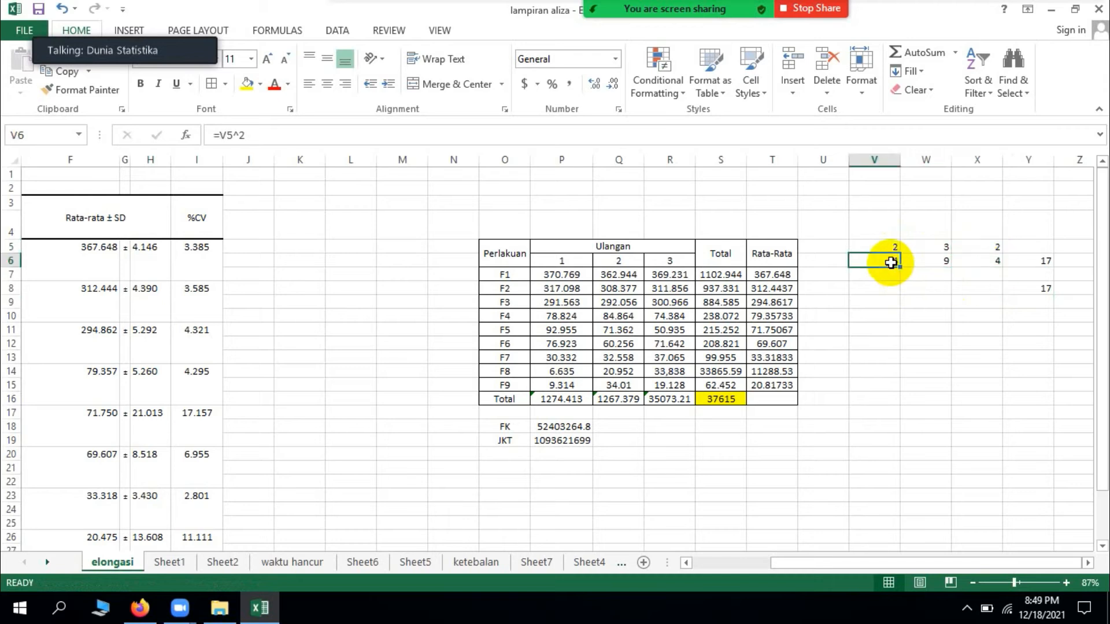
pyautogui.click(943, 261)
pyautogui.click(1006, 264)
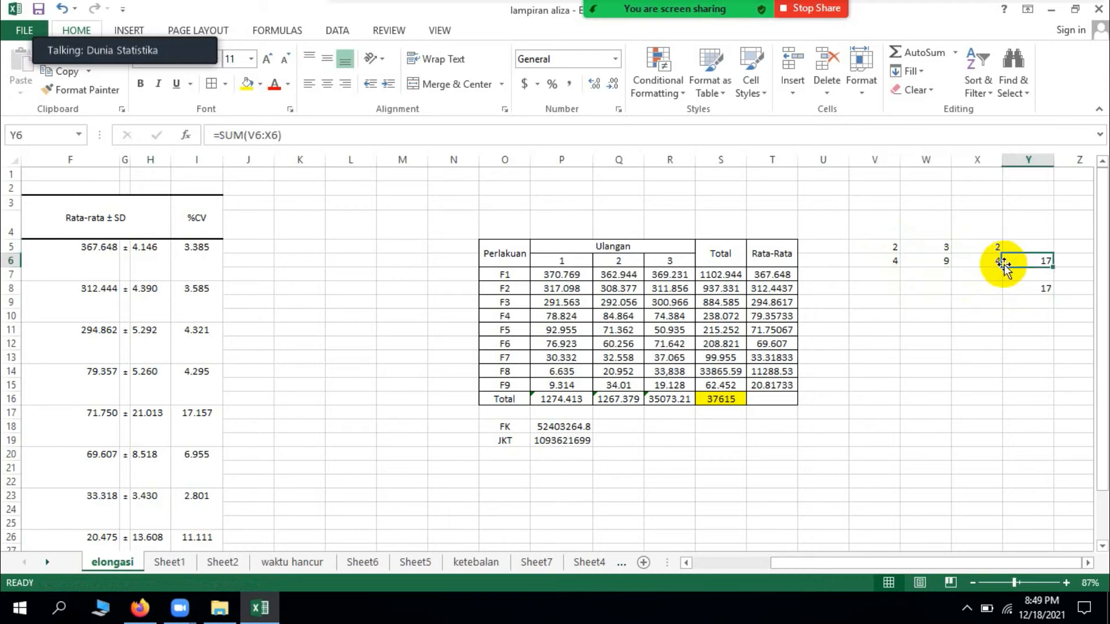
pyautogui.click(998, 265)
pyautogui.click(1044, 263)
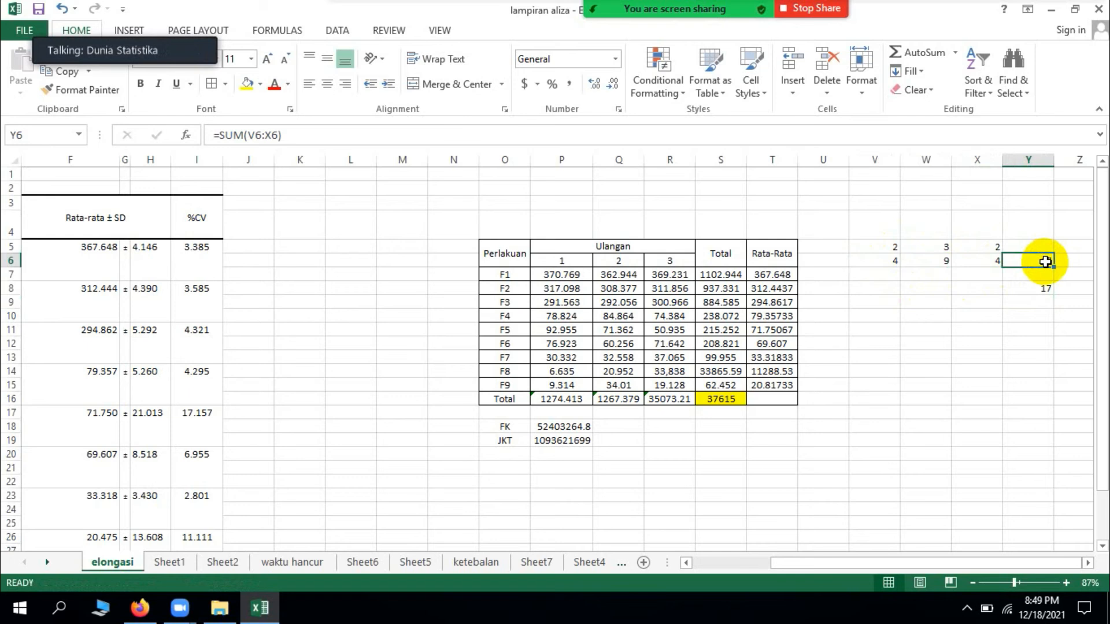
pyautogui.click(1047, 318)
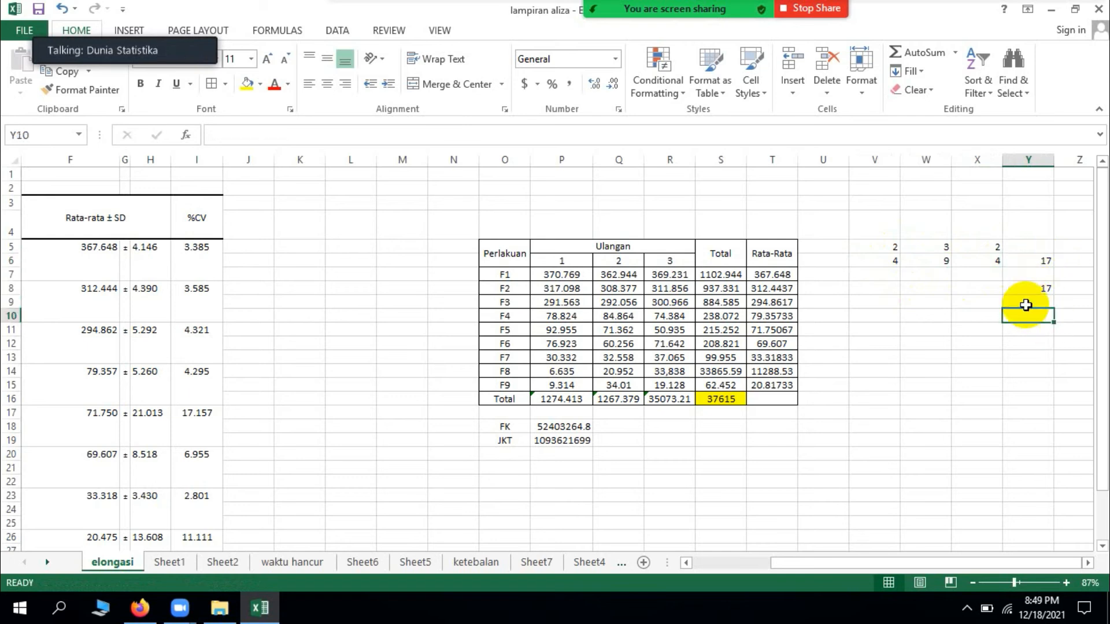
pyautogui.doubleClick(1036, 288)
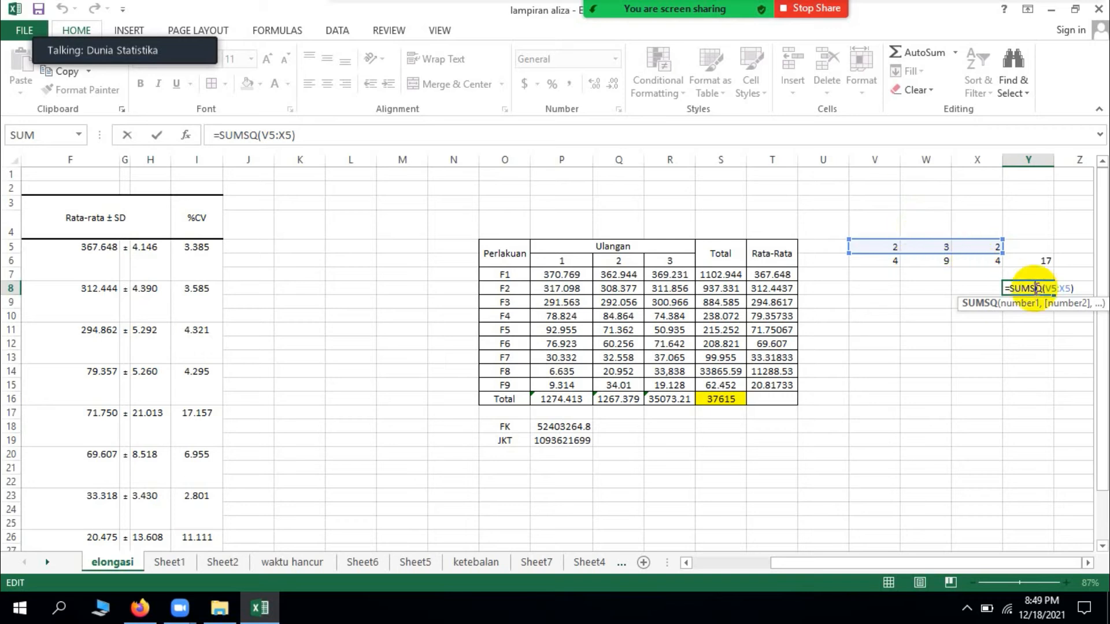
pyautogui.press('Return')
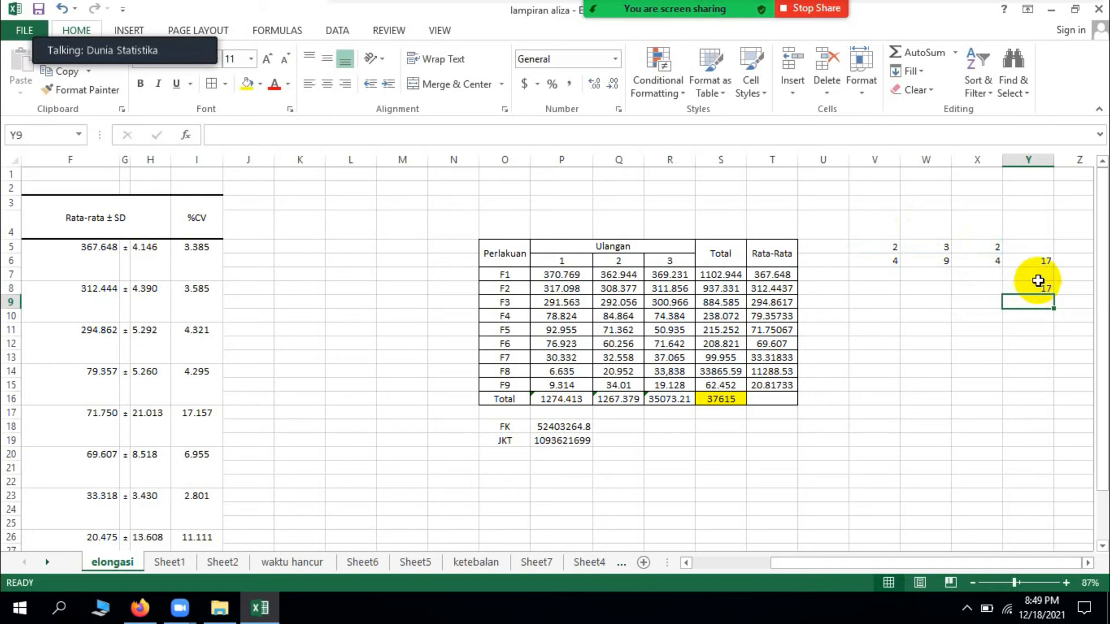
# Step: Review the FK formula in P18 and check the data range and FK reference used by the JKT formula in P19
pyautogui.click(560, 277)
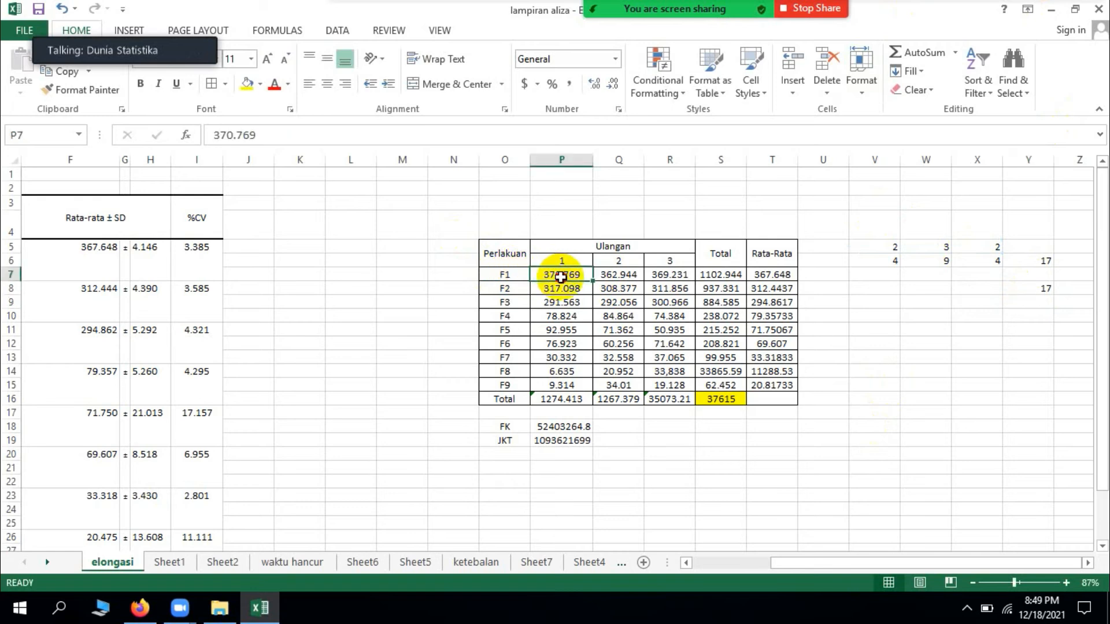
pyautogui.click(668, 290)
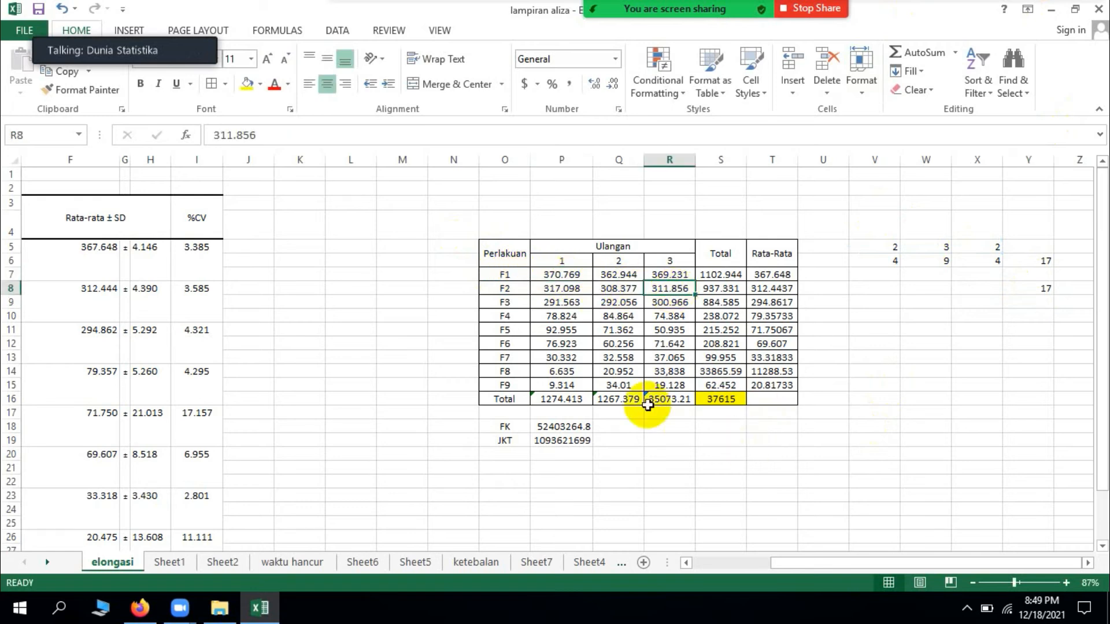
pyautogui.click(575, 426)
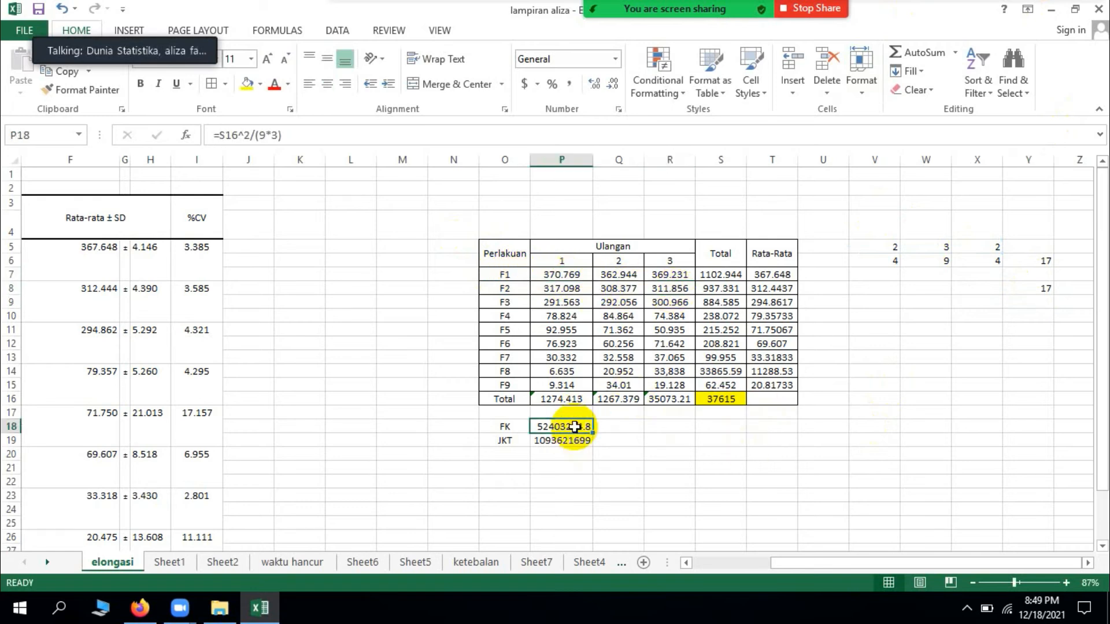
pyautogui.click(576, 445)
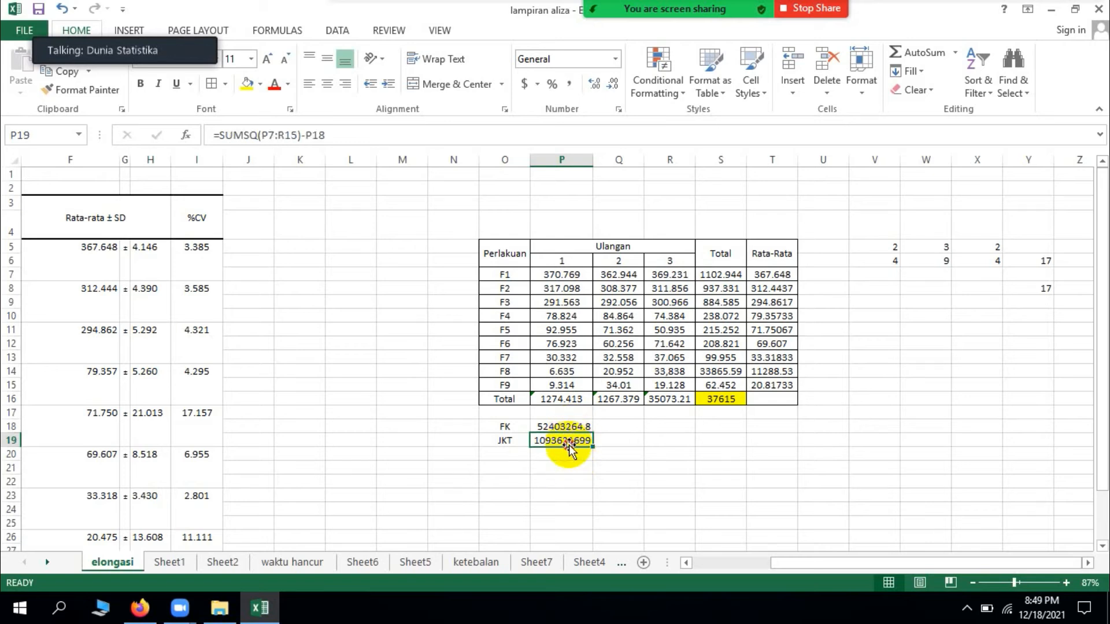
pyautogui.doubleClick(569, 445)
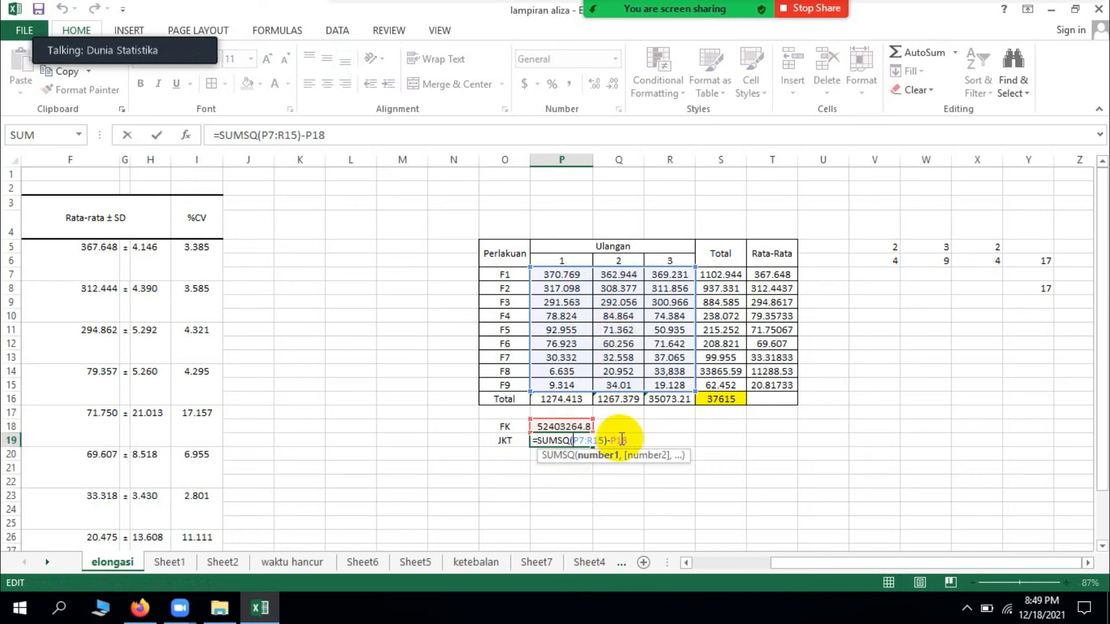
pyautogui.press('Return')
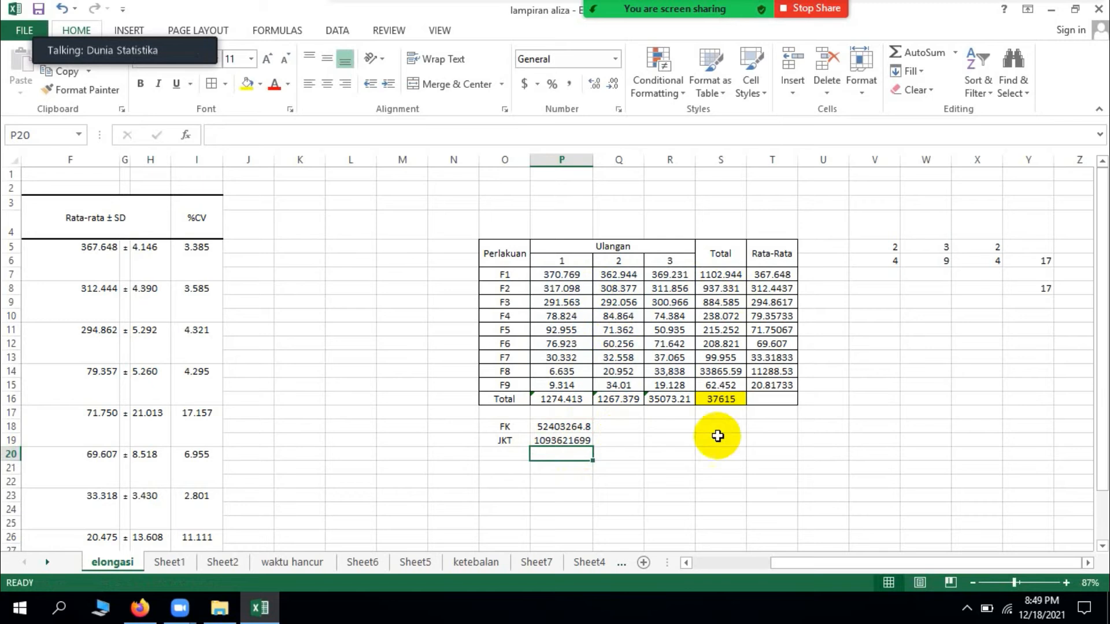
# Step: Clear the SUMSQ sample values and formulas from the cells beside the data table, starting at V4
pyautogui.moveTo(878, 230); pyautogui.dragTo(1067, 291)
pyautogui.press('Delete')
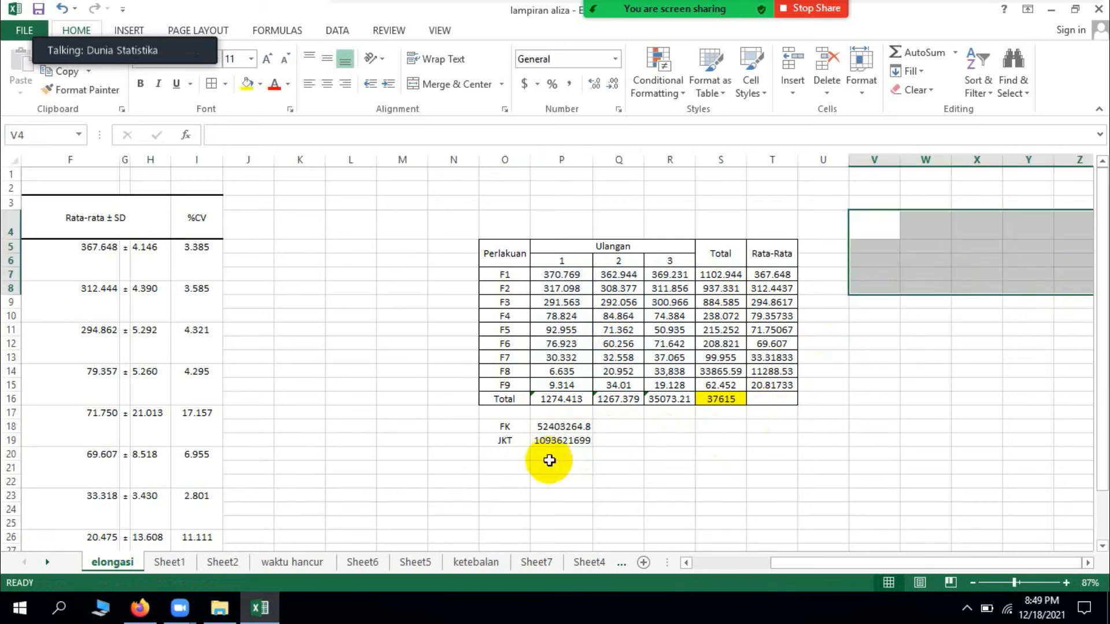
# Step: Enter the title Anova in O21 and the headers Sk, Db and Jk in O22:Q22
pyautogui.click(533, 469)
pyautogui.click(526, 469)
pyautogui.write('Anova')
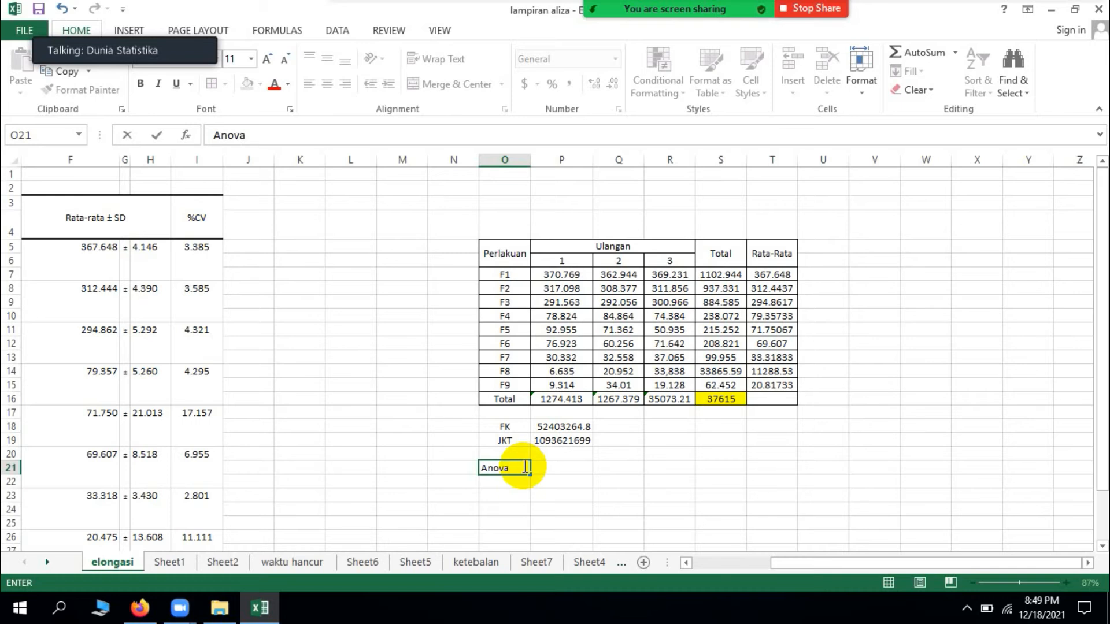
pyautogui.press('Return')
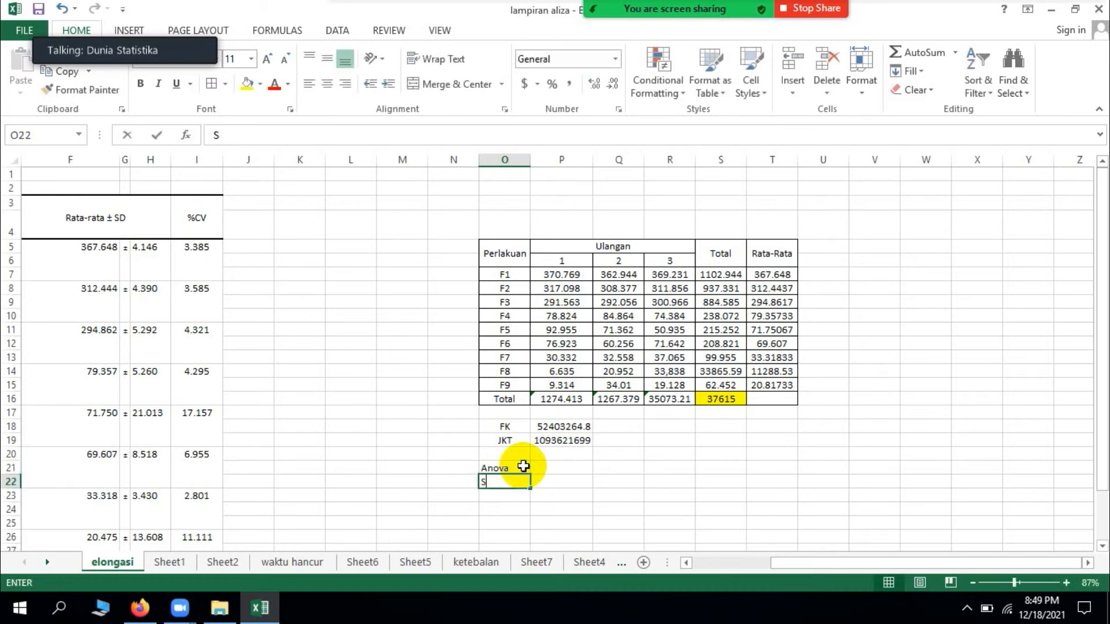
pyautogui.write('S')
pyautogui.press('Right')
pyautogui.write('Jk')
pyautogui.press('Right')
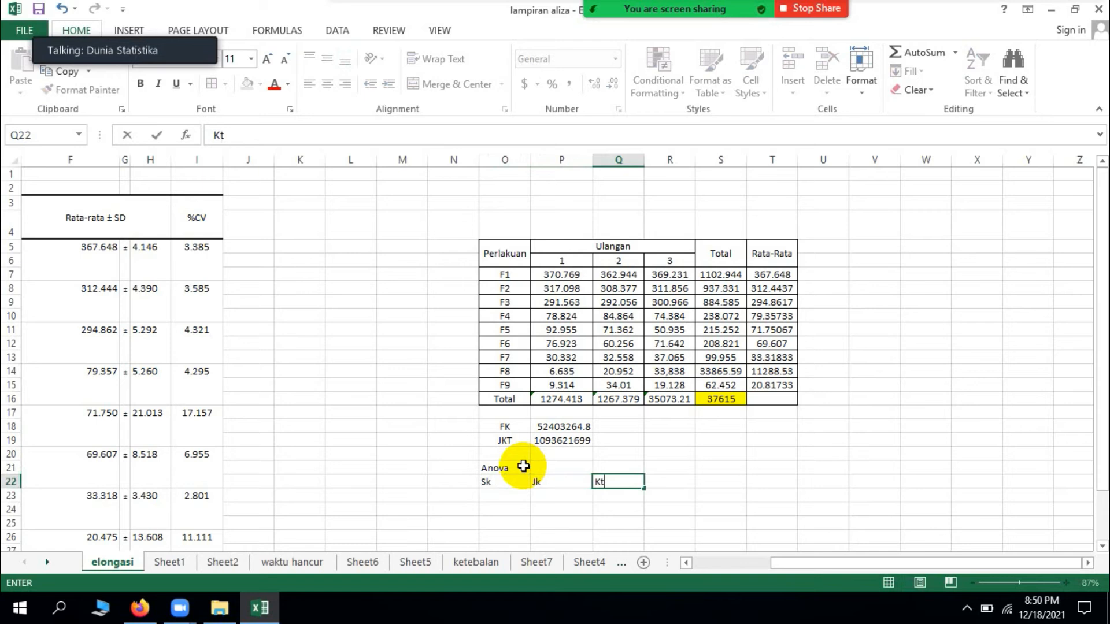
pyautogui.press('Left')
pyautogui.write('Db')
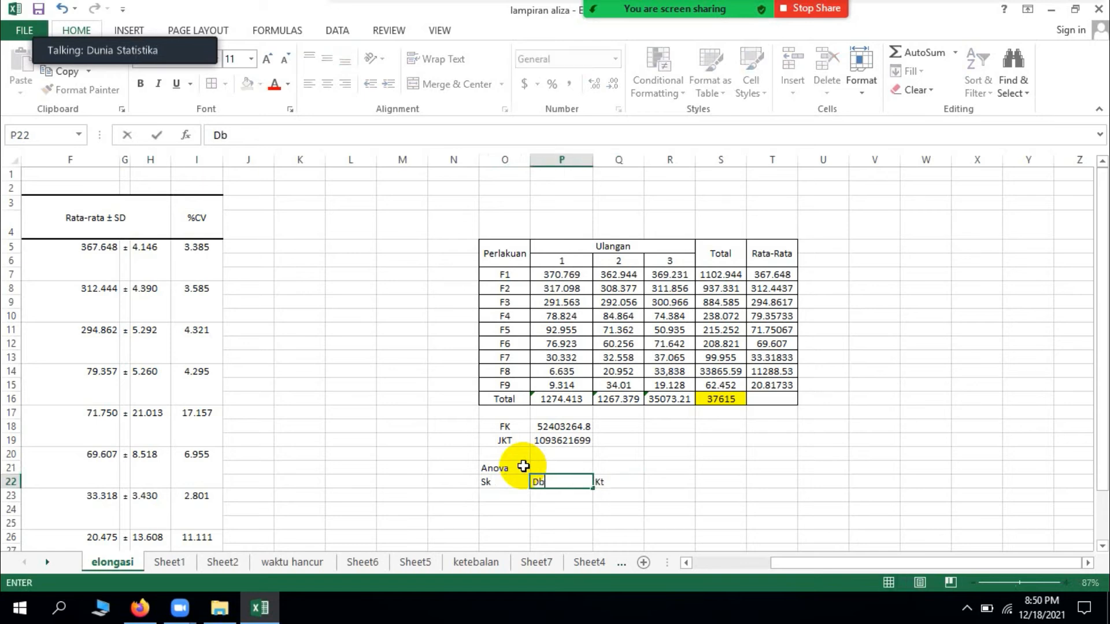
pyautogui.press('Right')
pyautogui.write('Jk')
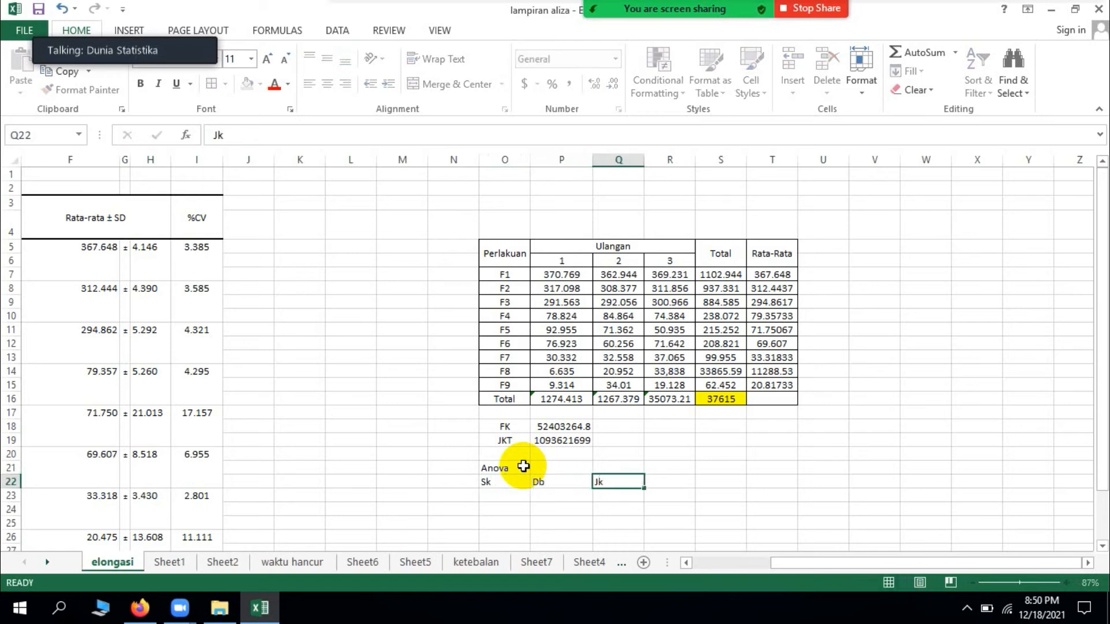
# Step: Complete the ANOVA header row in R22:V22 with Kt, F Hitung, F 5%, F 1% and Ket
pyautogui.press('Right')
pyautogui.write('Kt')
pyautogui.press('Right')
pyautogui.write('F H')
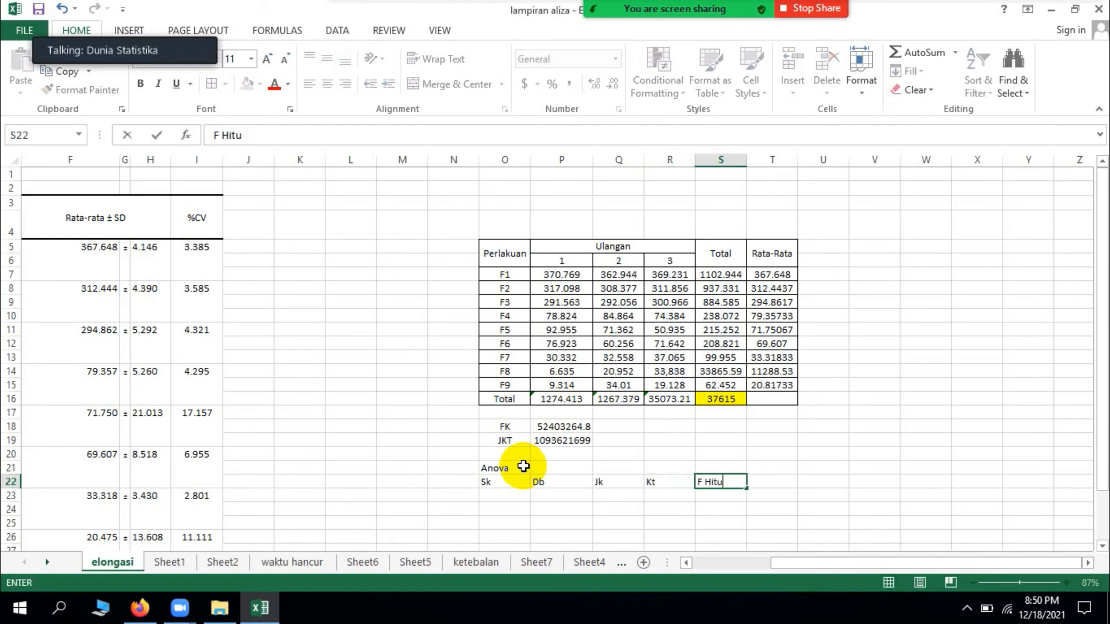
pyautogui.press('Right')
pyautogui.write('F')
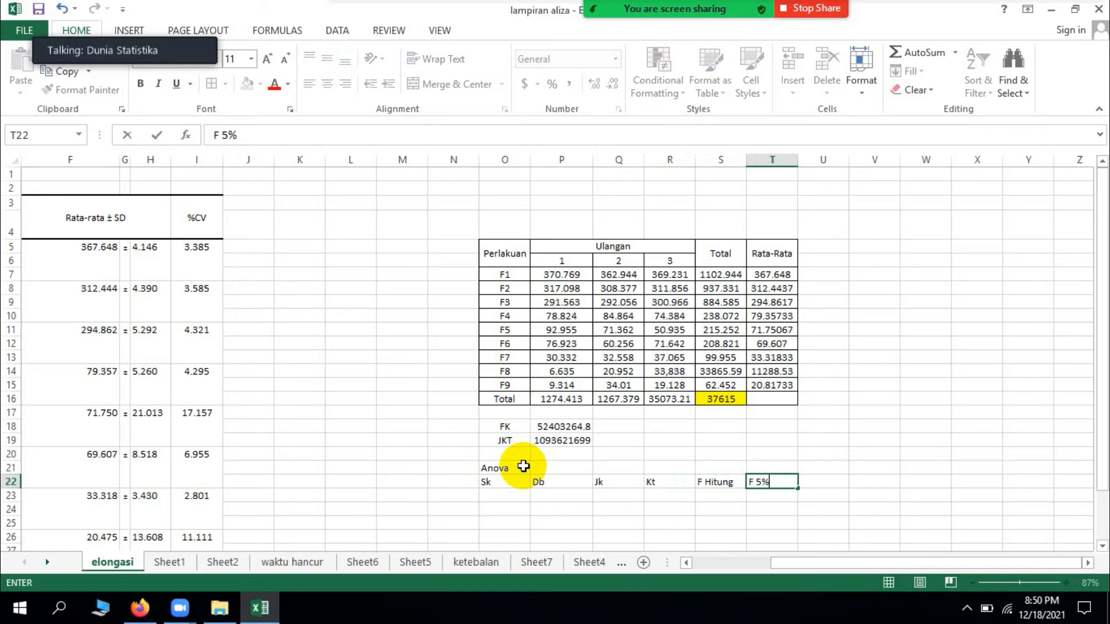
pyautogui.press('Right')
pyautogui.press('Right')
pyautogui.write('F 1')
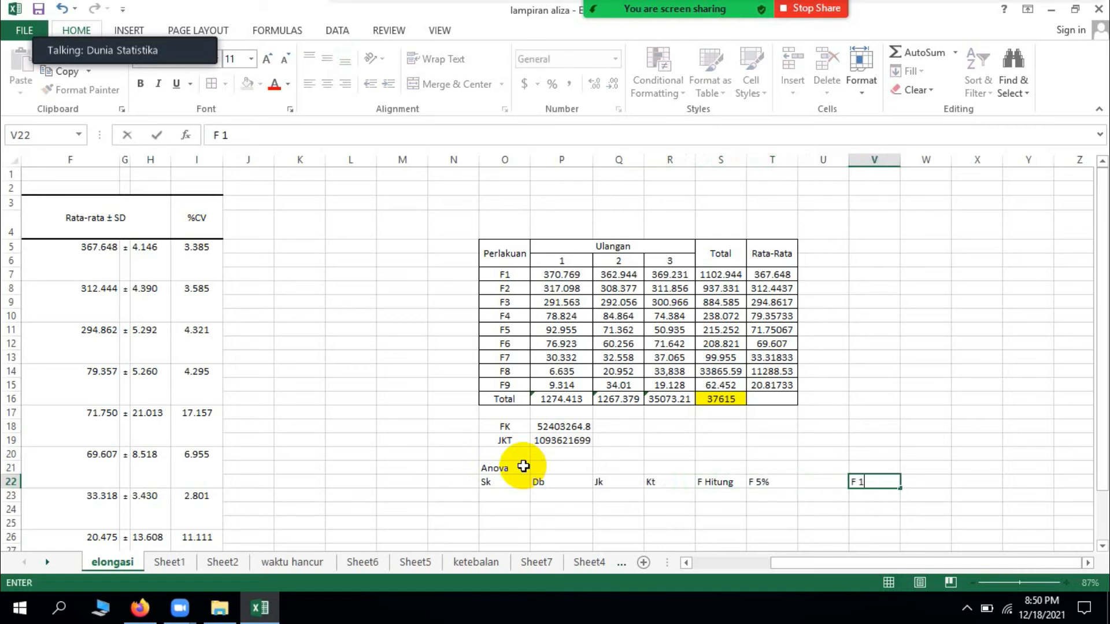
pyautogui.write('%')
pyautogui.press('Right')
pyautogui.press('Left')
pyautogui.press('Left')
pyautogui.write('F 1')
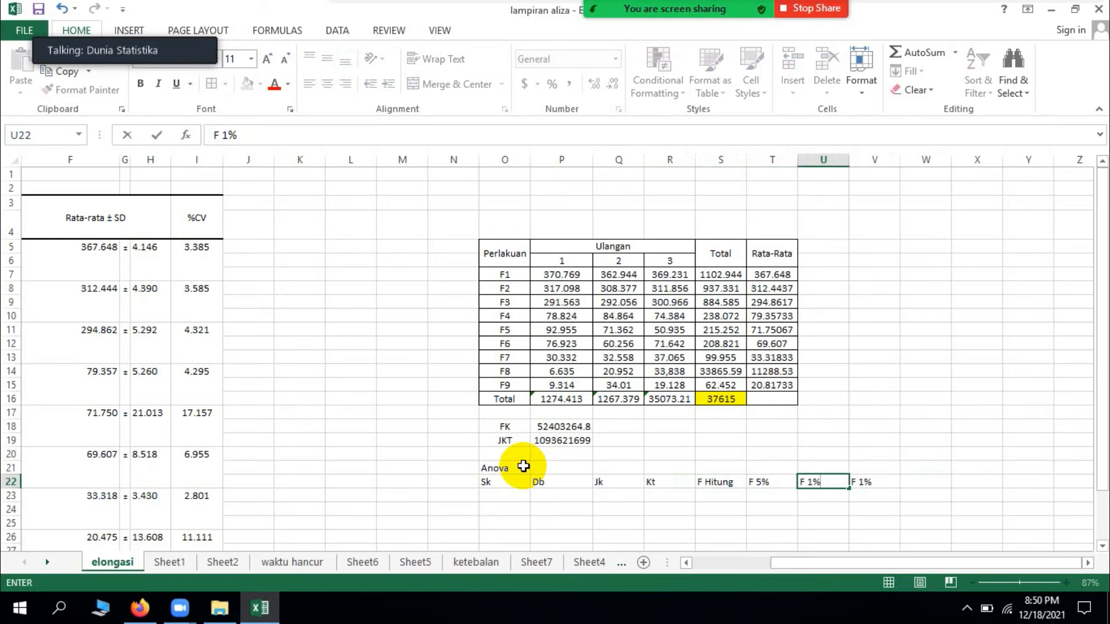
pyautogui.press('Right')
pyautogui.write('Ke')
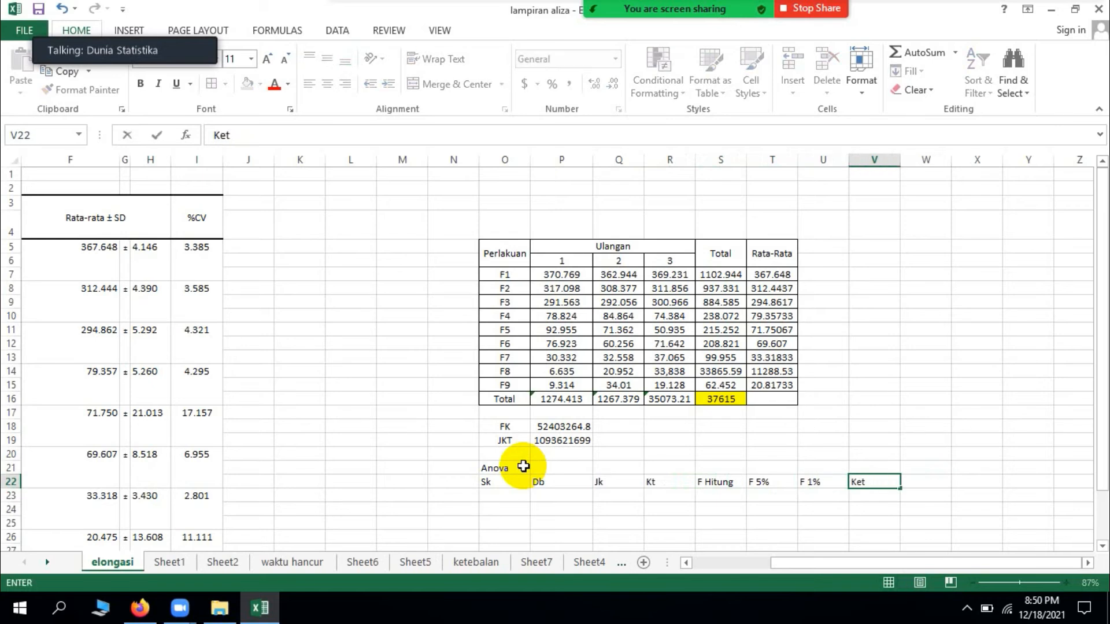
pyautogui.press('Return')
# Step: Centre the ANOVA header labels in O22:V22 horizontally
pyautogui.press('Left')
pyautogui.press('Left')
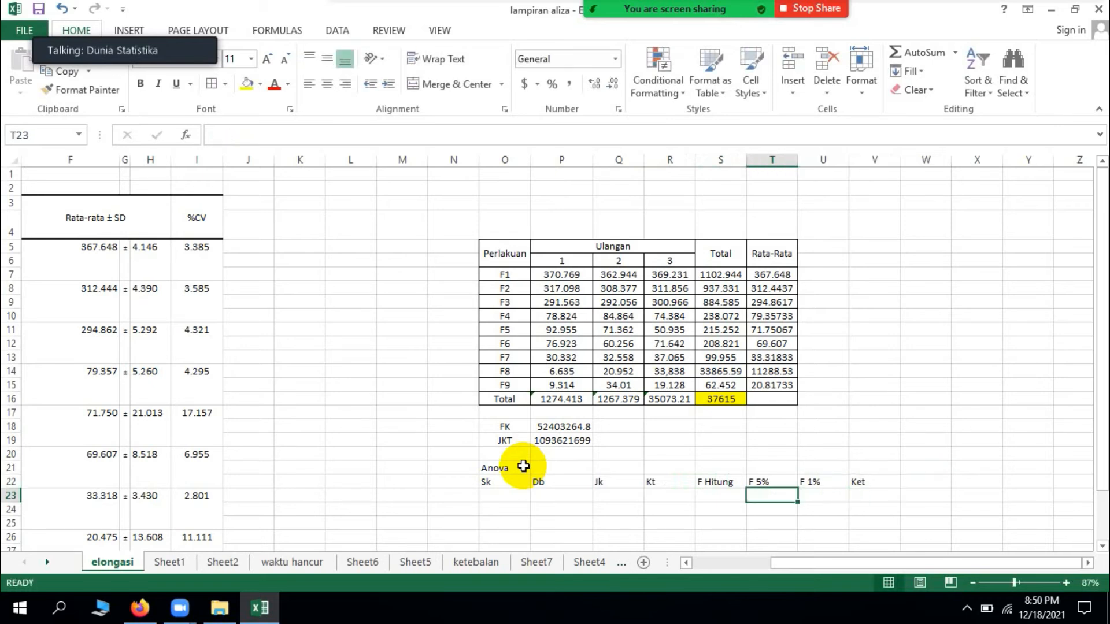
pyautogui.moveTo(527, 484); pyautogui.dragTo(856, 480)
pyautogui.click(327, 85)
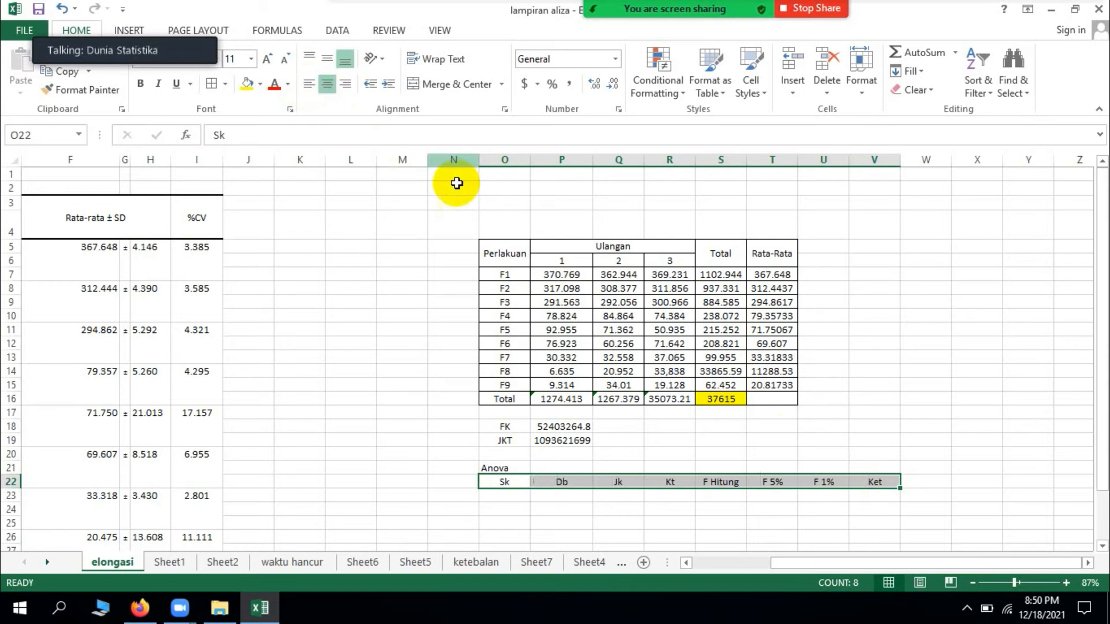
# Step: Enter the sources of variation Perlakuan, Galat and Total in O23:O25 under Sk
pyautogui.click(513, 496)
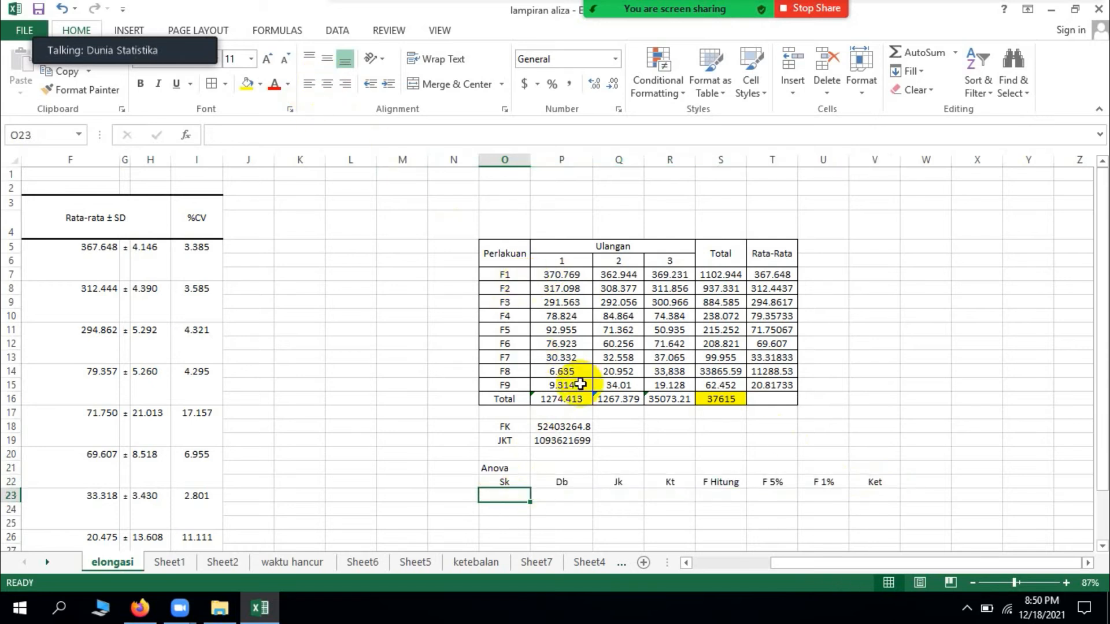
pyautogui.write('Perl')
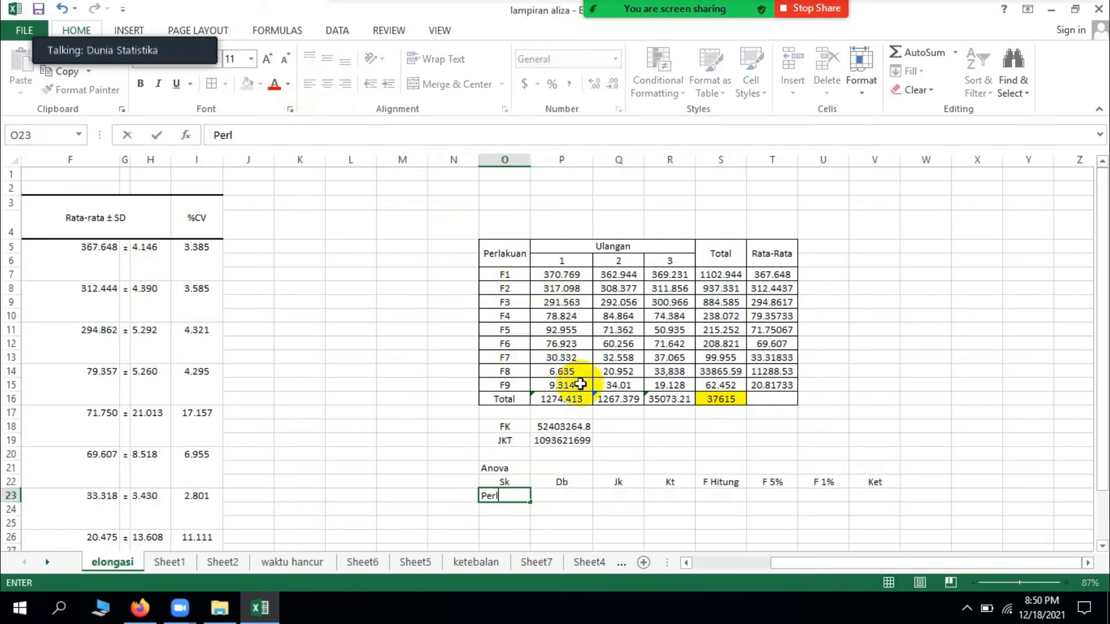
pyautogui.write('akuan')
pyautogui.press('Return')
pyautogui.write('Galat')
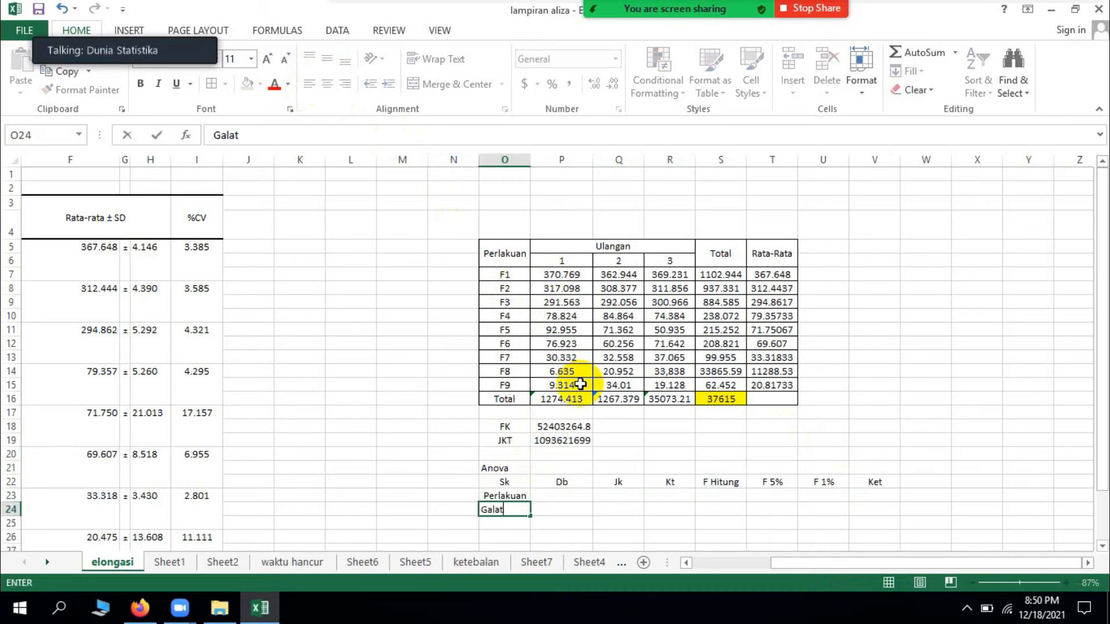
pyautogui.press('Return')
pyautogui.write('Total')
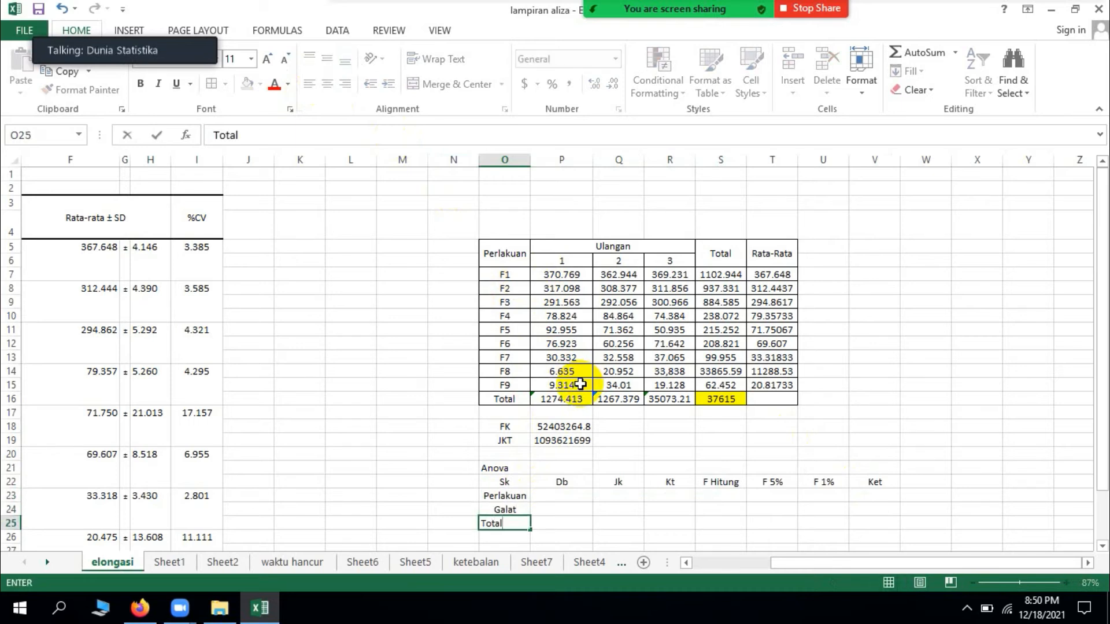
pyautogui.press('Tab')
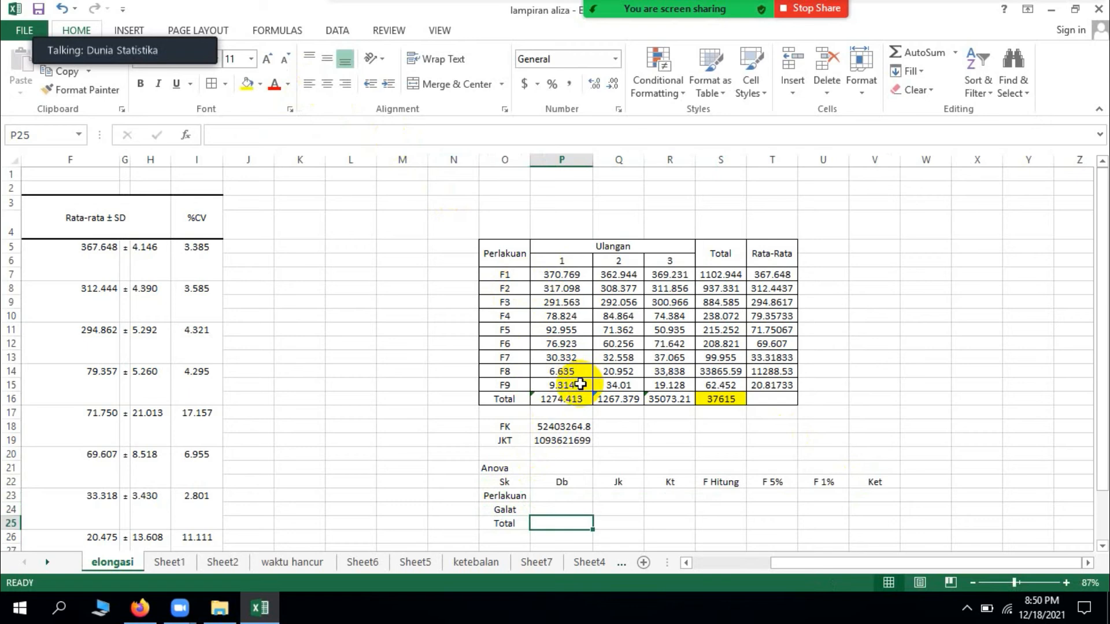
# Step: Calculate the treatment degrees of freedom for Perlakuan in P23 with =9-1
pyautogui.click(564, 498)
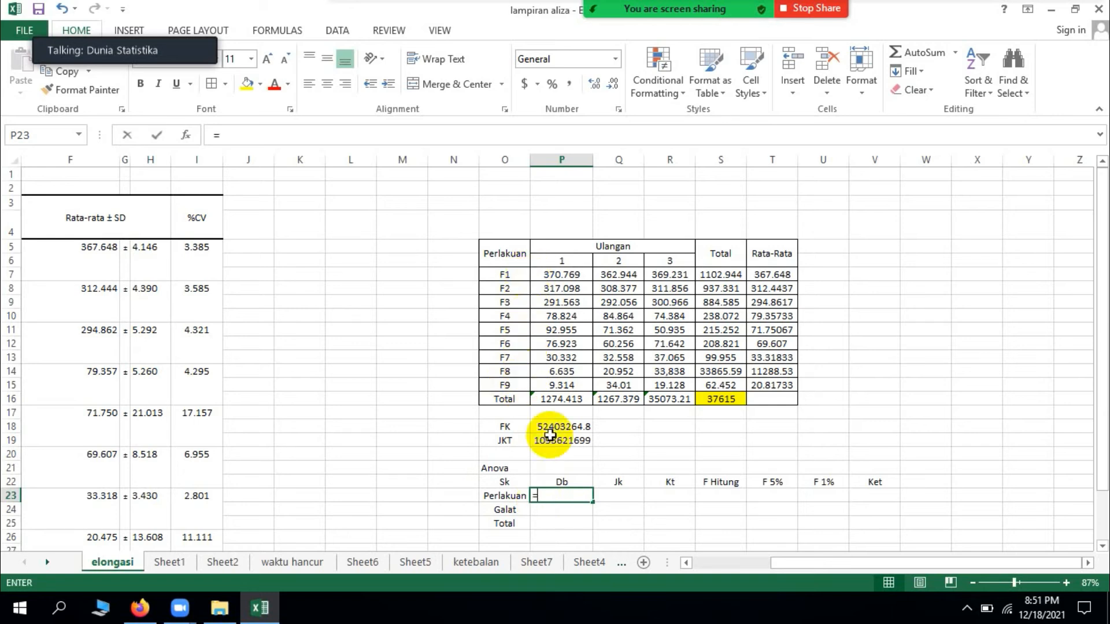
pyautogui.write('=9-')
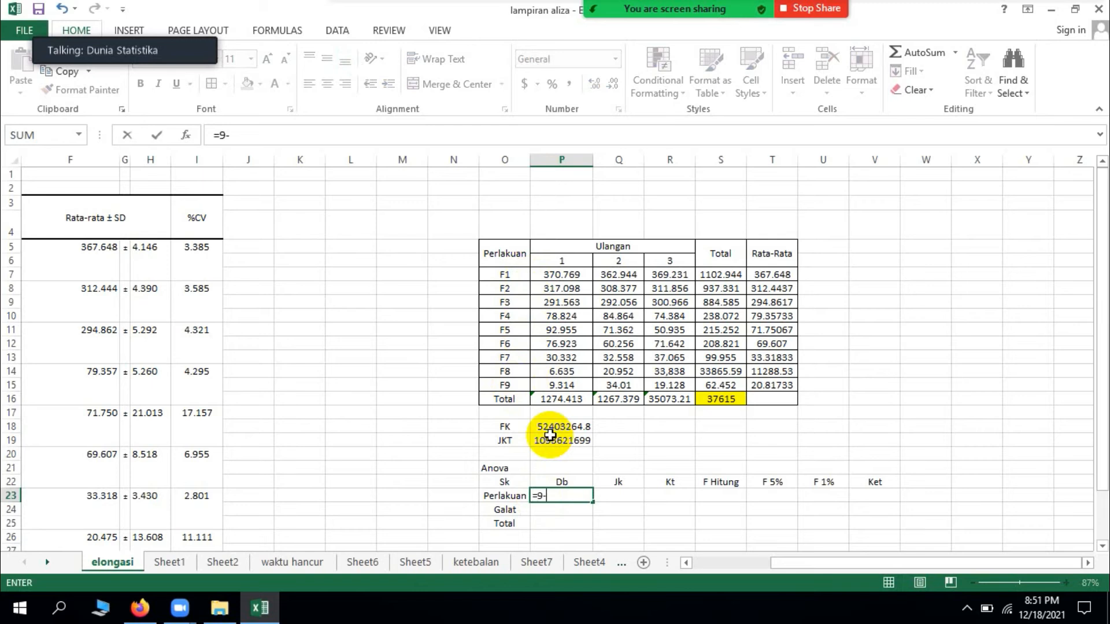
pyautogui.write('1')
pyautogui.press('Return')
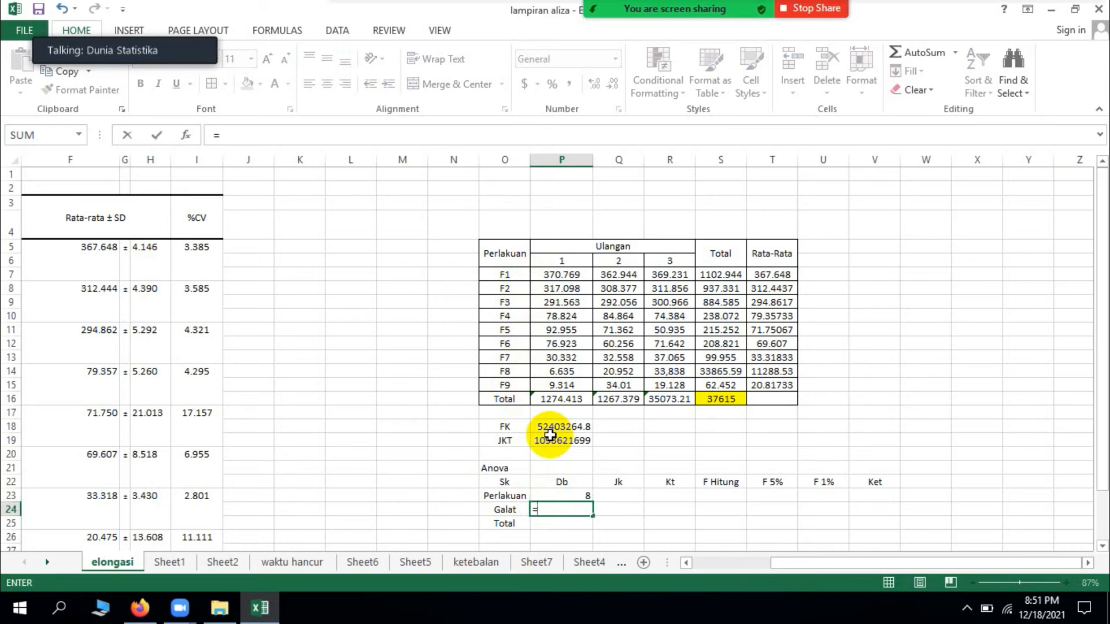
pyautogui.write('9')
pyautogui.press('BackSpace')
pyautogui.press('BackSpace')
pyautogui.write('9')
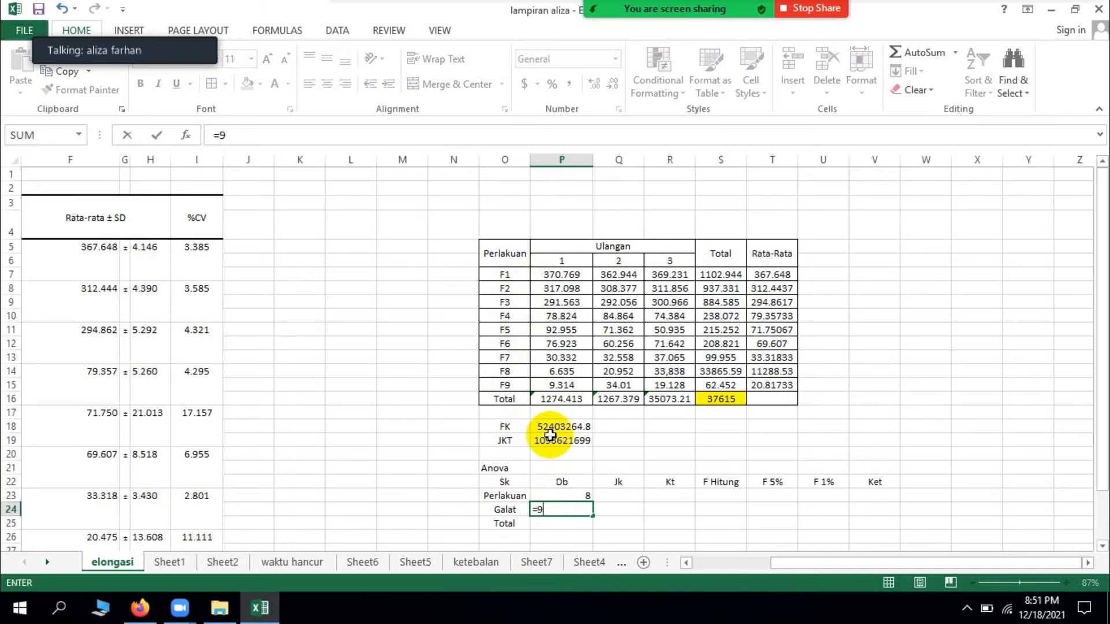
pyautogui.press('BackSpace')
pyautogui.press('BackSpace')
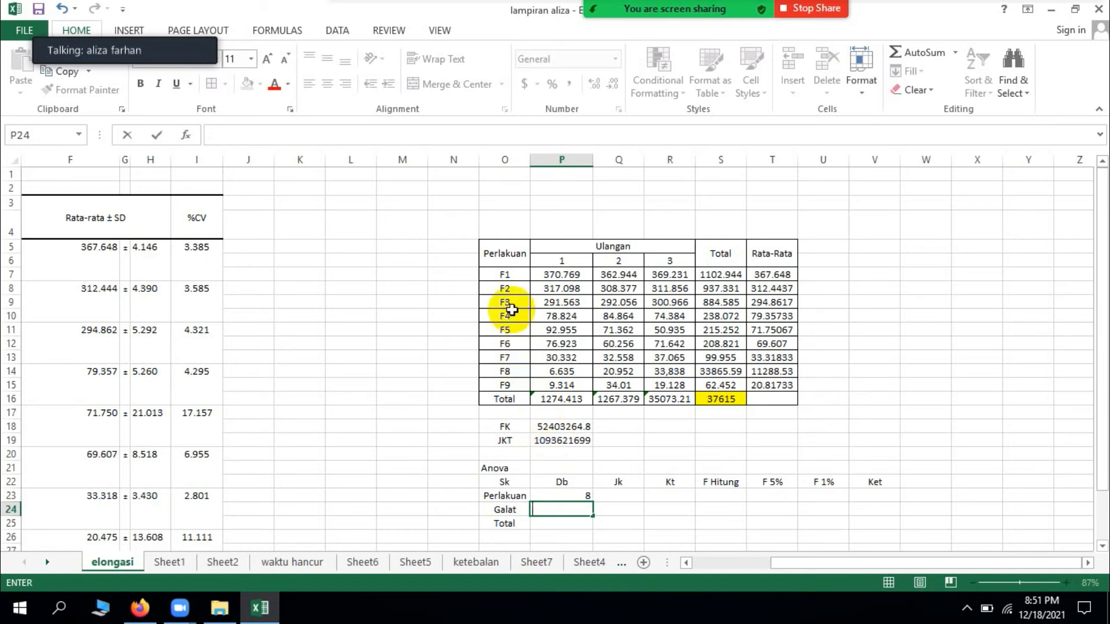
# Step: Check the number of treatments by going through the labels F1 to F9 in O7:O15
pyautogui.click(511, 293)
pyautogui.click(518, 275)
pyautogui.click(516, 289)
pyautogui.click(517, 300)
pyautogui.moveTo(518, 389); pyautogui.dragTo(513, 275)
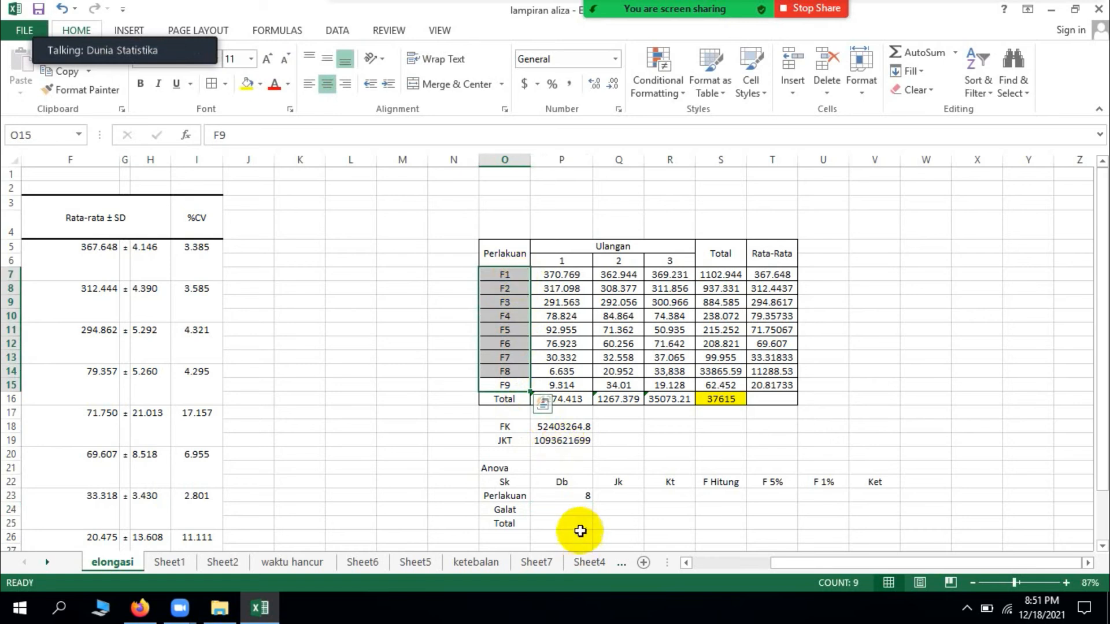
# Step: Centre the Perlakuan degrees of freedom in P23 horizontally
pyautogui.click(565, 496)
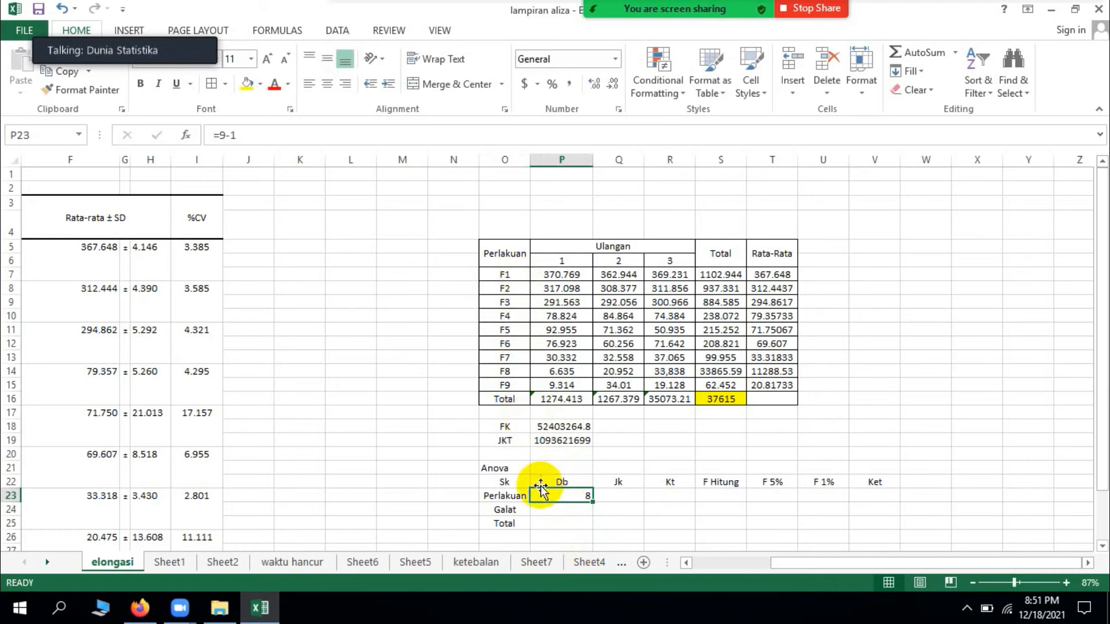
pyautogui.click(328, 85)
# Step: Calculate the Galat degrees of freedom in P24 with =9*(3-1) and centre the value horizontally
pyautogui.click(576, 516)
pyautogui.click(574, 507)
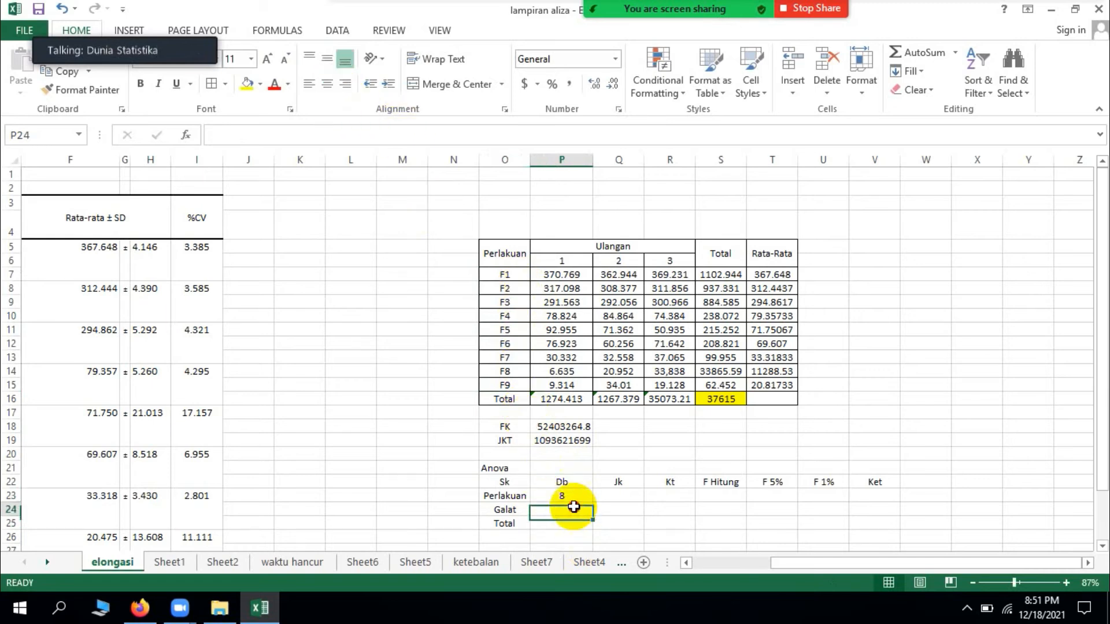
pyautogui.write('=9')
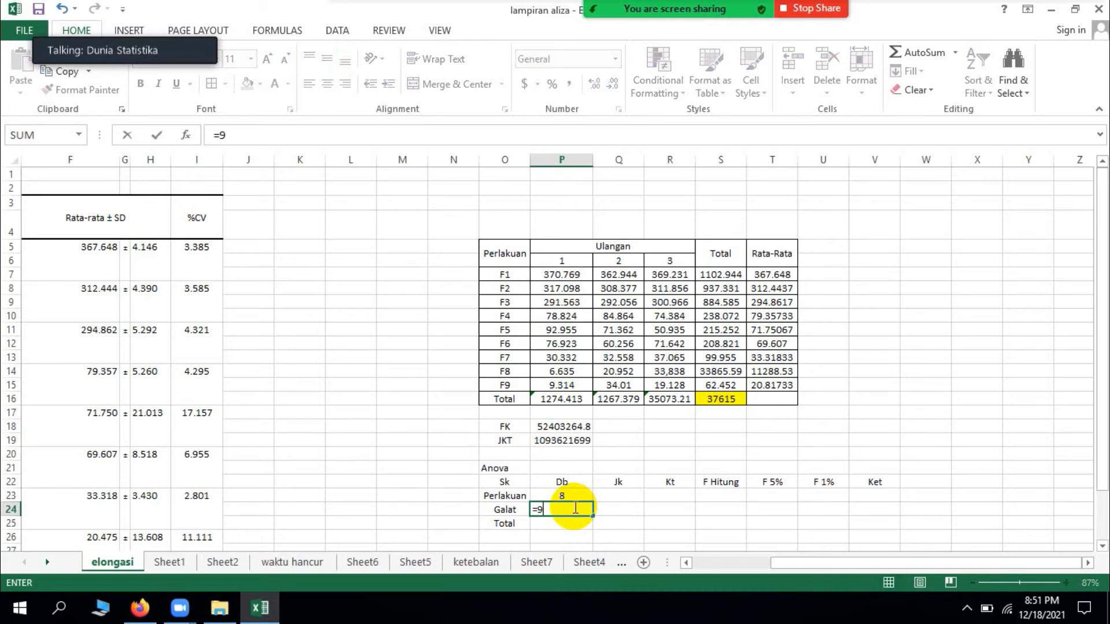
pyautogui.write('&')
pyautogui.press('BackSpace')
pyautogui.write('*(3-1')
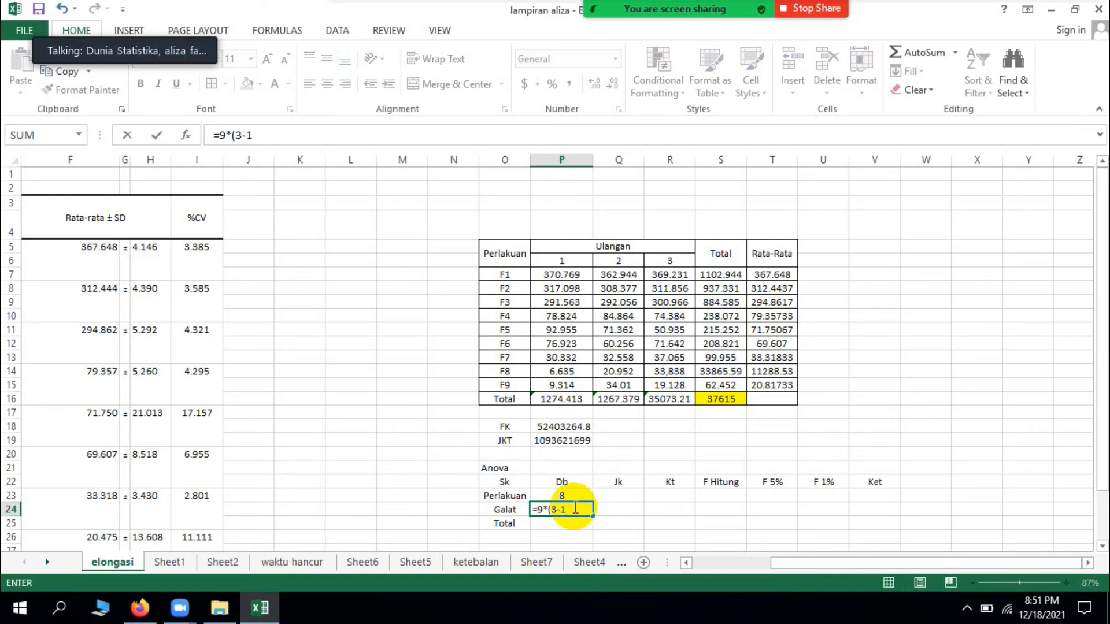
pyautogui.write(')')
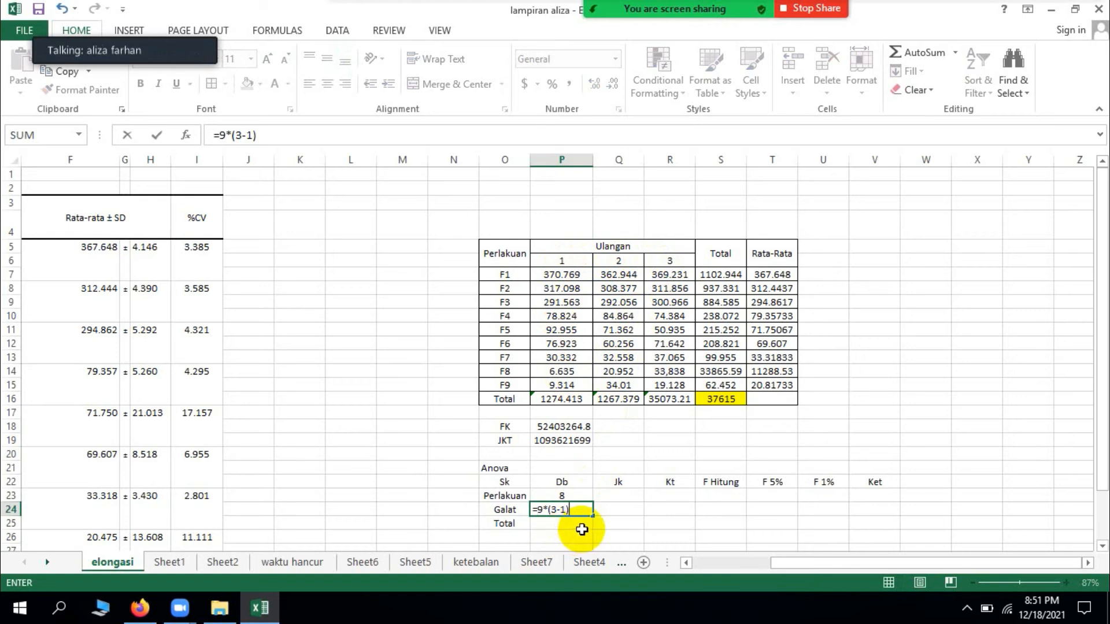
pyautogui.press('Return')
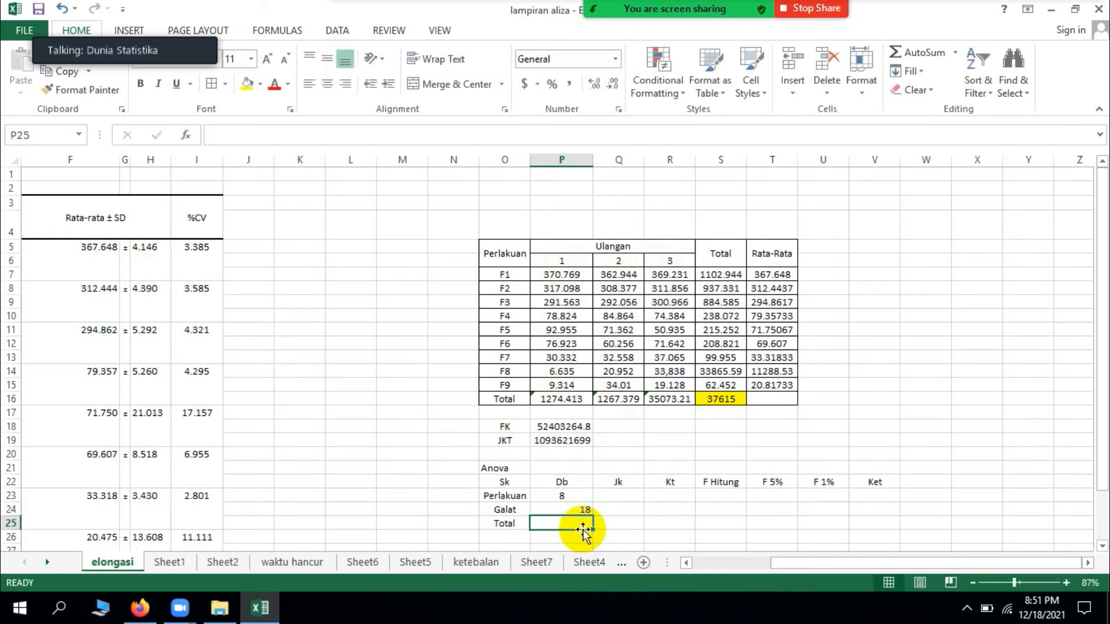
pyautogui.click(567, 510)
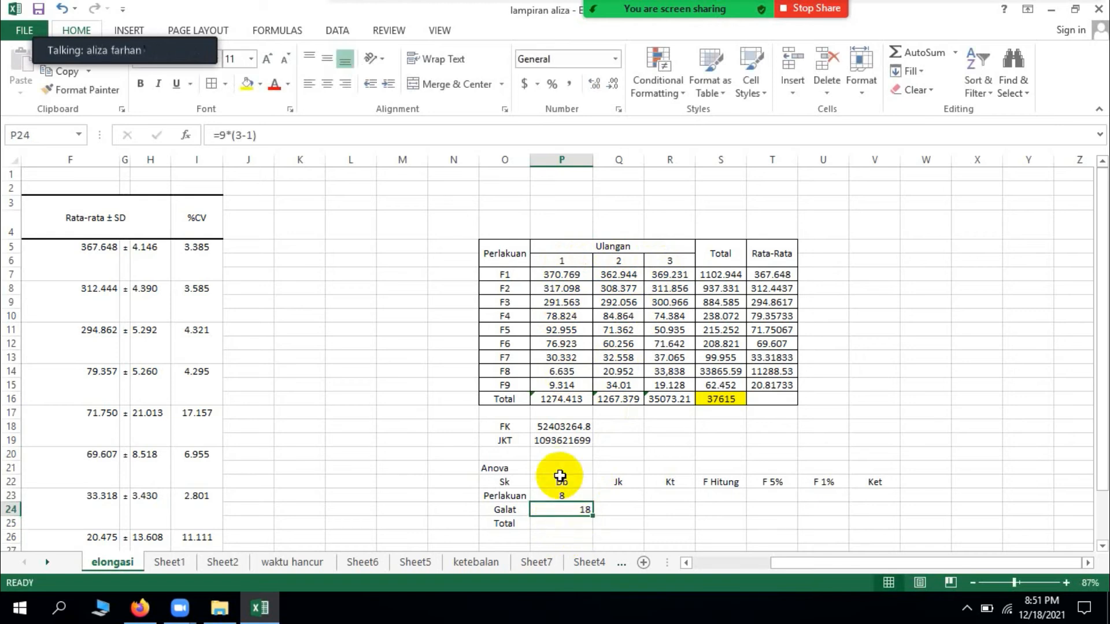
pyautogui.click(327, 84)
# Step: Calculate the Total degrees of freedom in P25 with =(9*3)-1 and centre the value horizontally
pyautogui.click(579, 524)
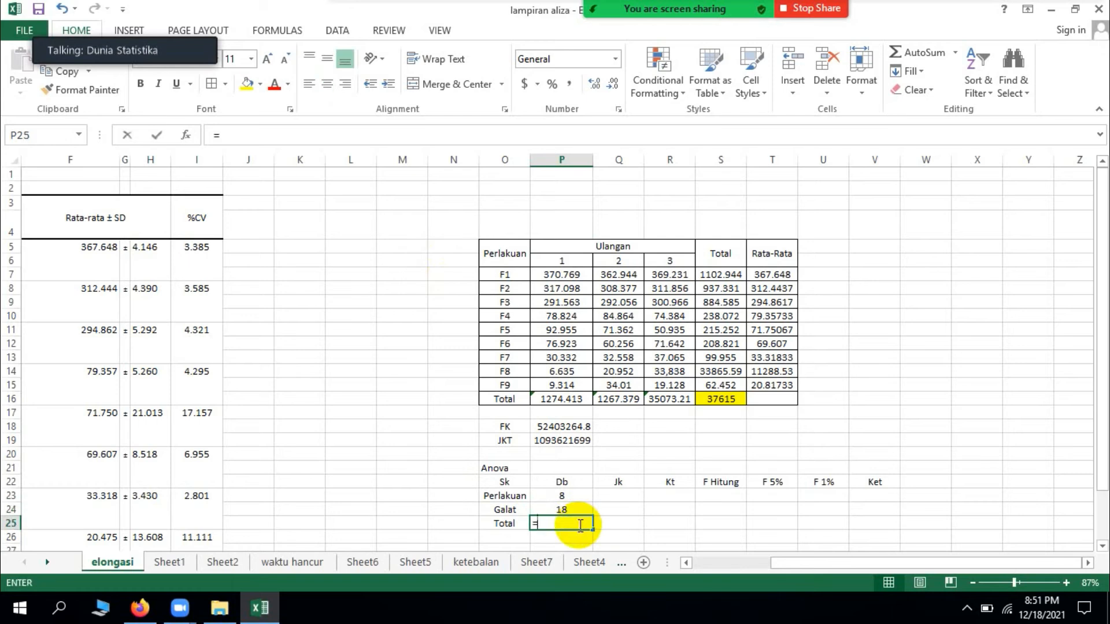
pyautogui.write('=(')
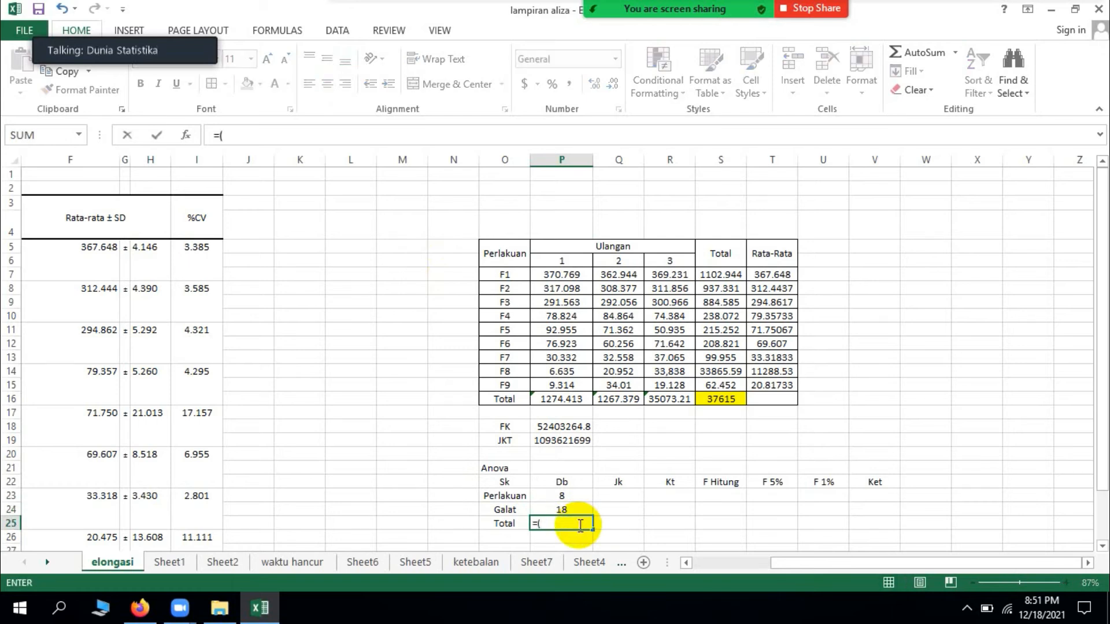
pyautogui.write('9*3)-1')
pyautogui.press('Return')
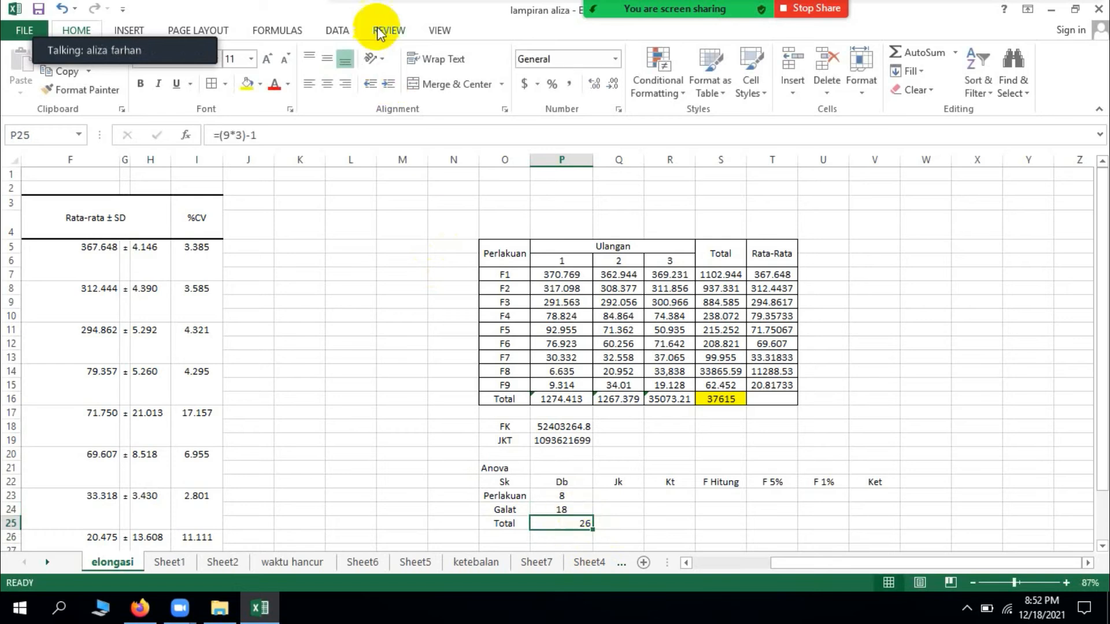
pyautogui.click(327, 84)
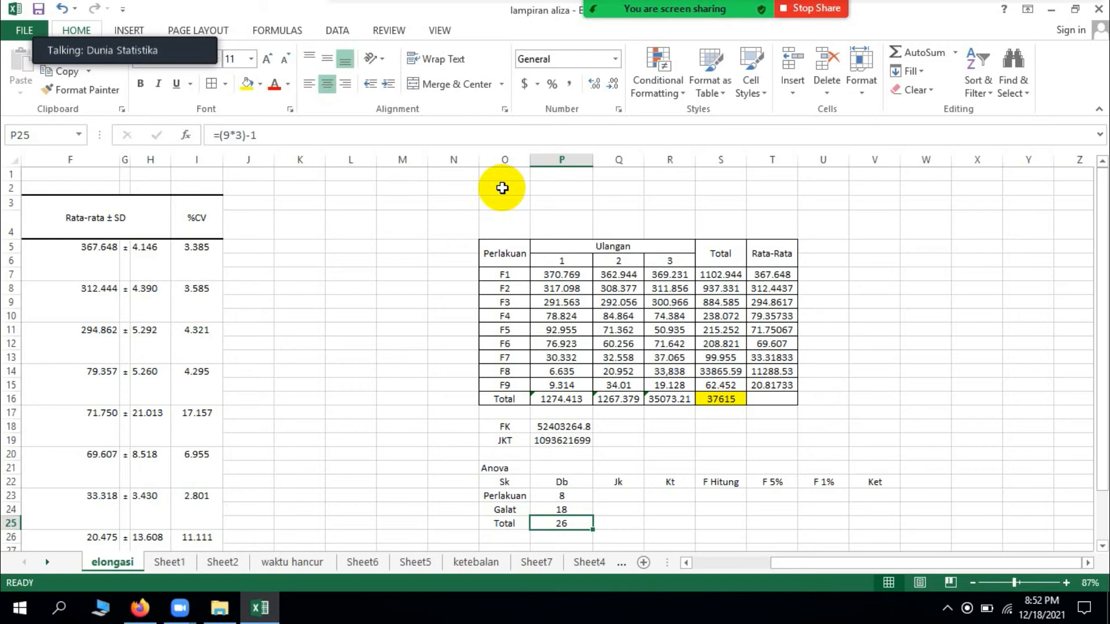
# Step: Begin the Perlakuan Jk formula in Q23 with SUMSQ of the treatment totals S7:S15 divided by 3
pyautogui.click(625, 498)
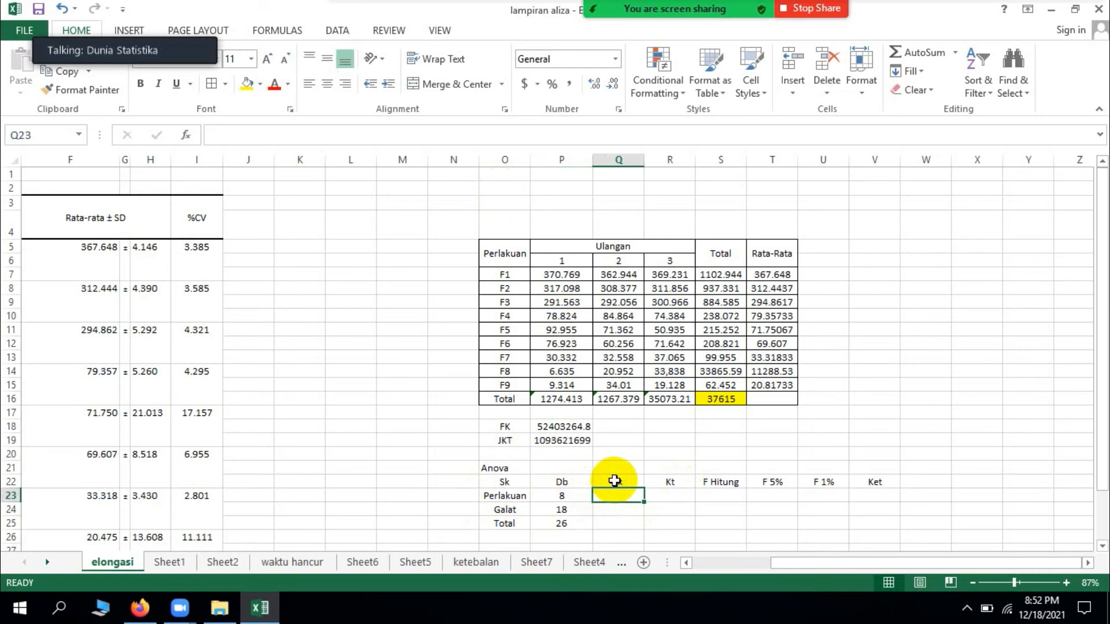
pyautogui.moveTo(507, 275); pyautogui.dragTo(513, 395)
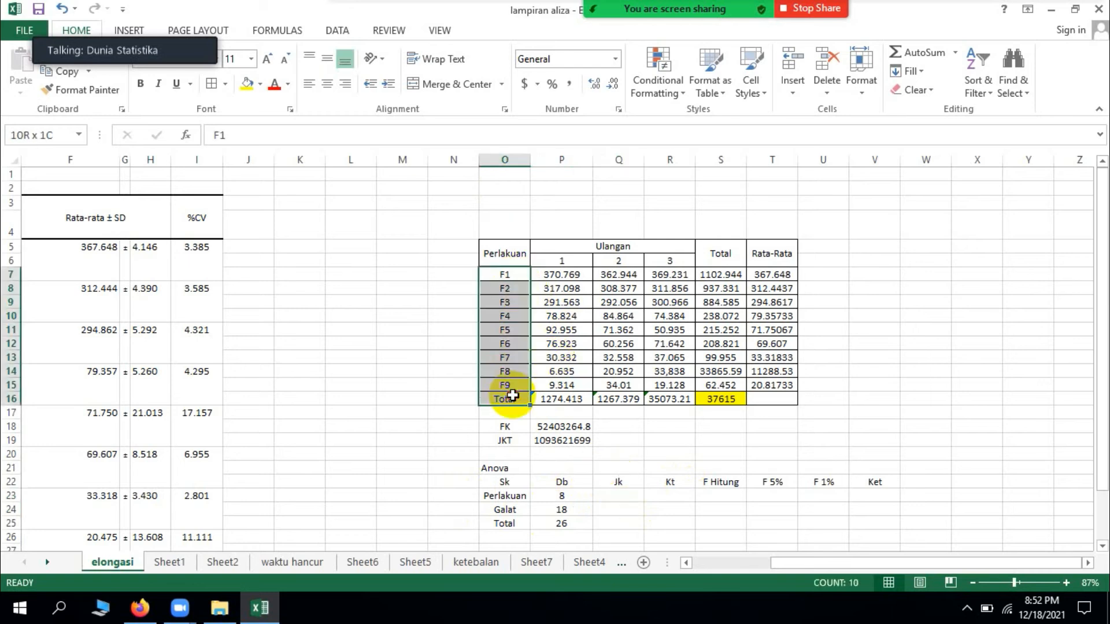
pyautogui.moveTo(719, 278); pyautogui.dragTo(722, 384)
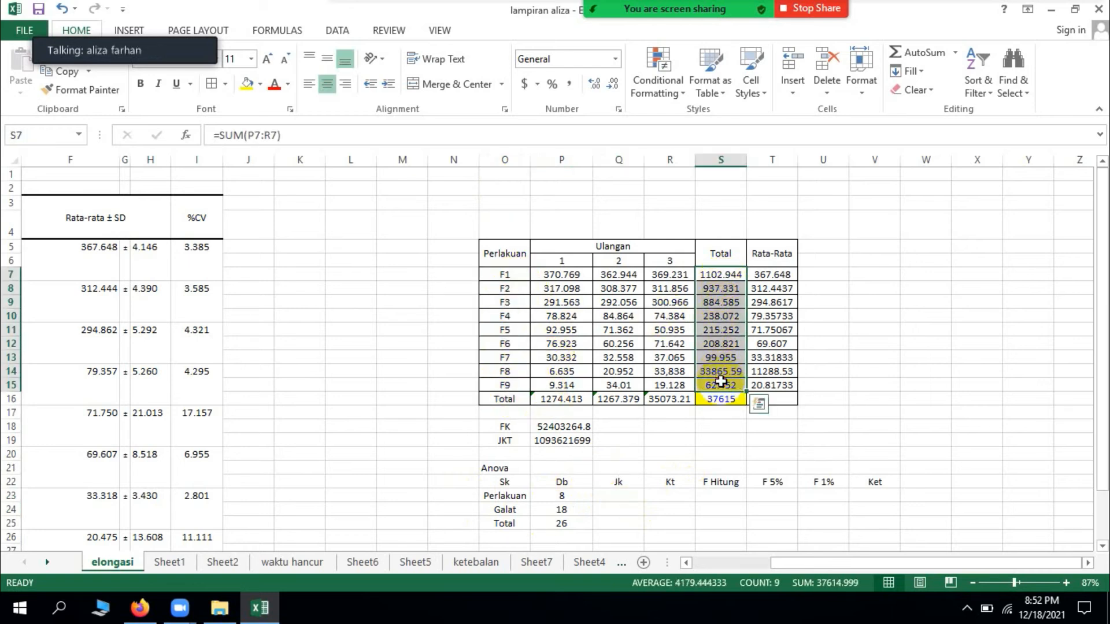
pyautogui.click(617, 497)
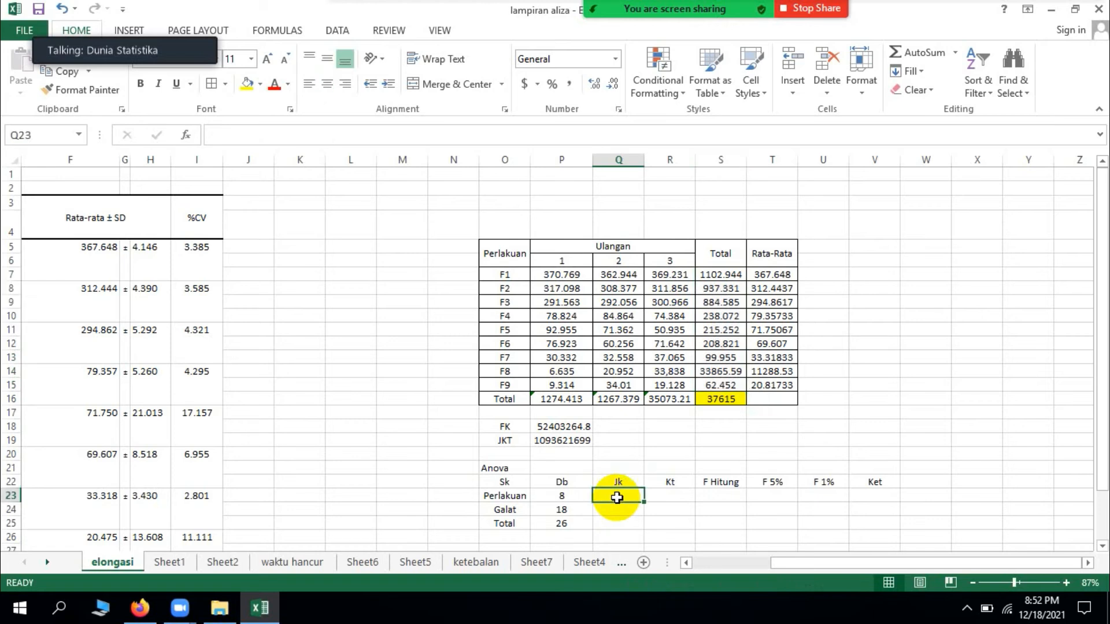
pyautogui.write('=sum')
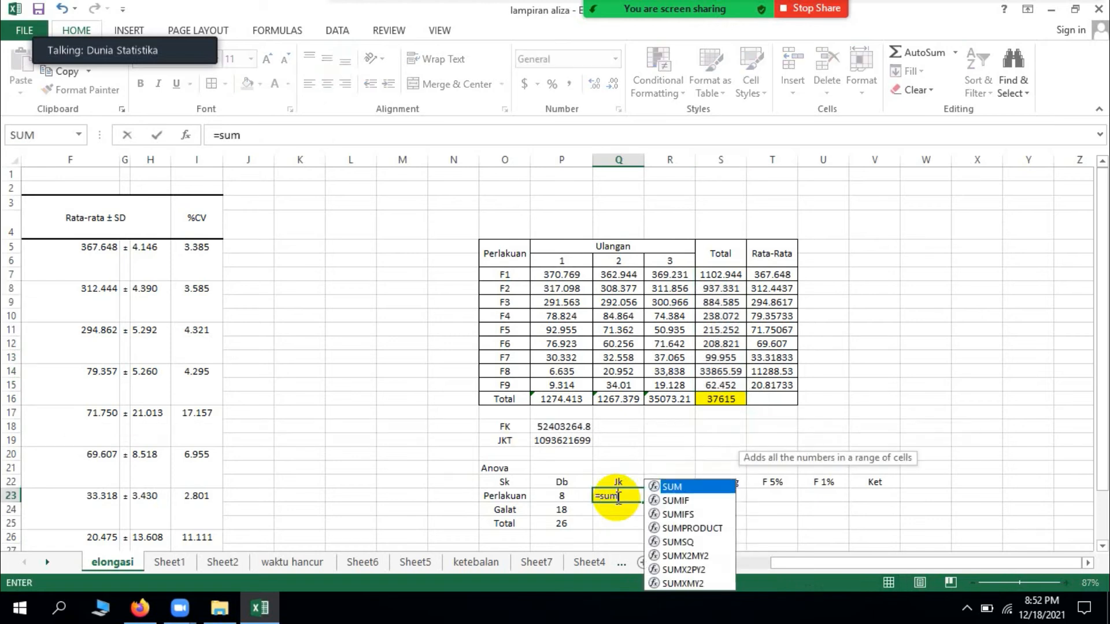
pyautogui.write('sq(')
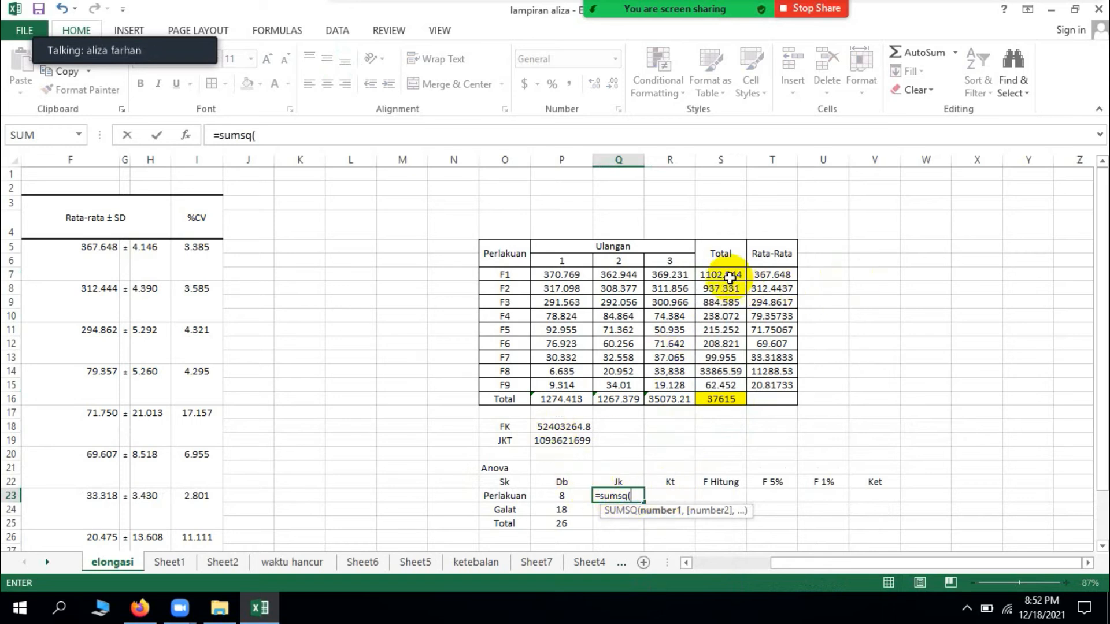
pyautogui.moveTo(731, 276); pyautogui.dragTo(733, 377)
pyautogui.write(')')
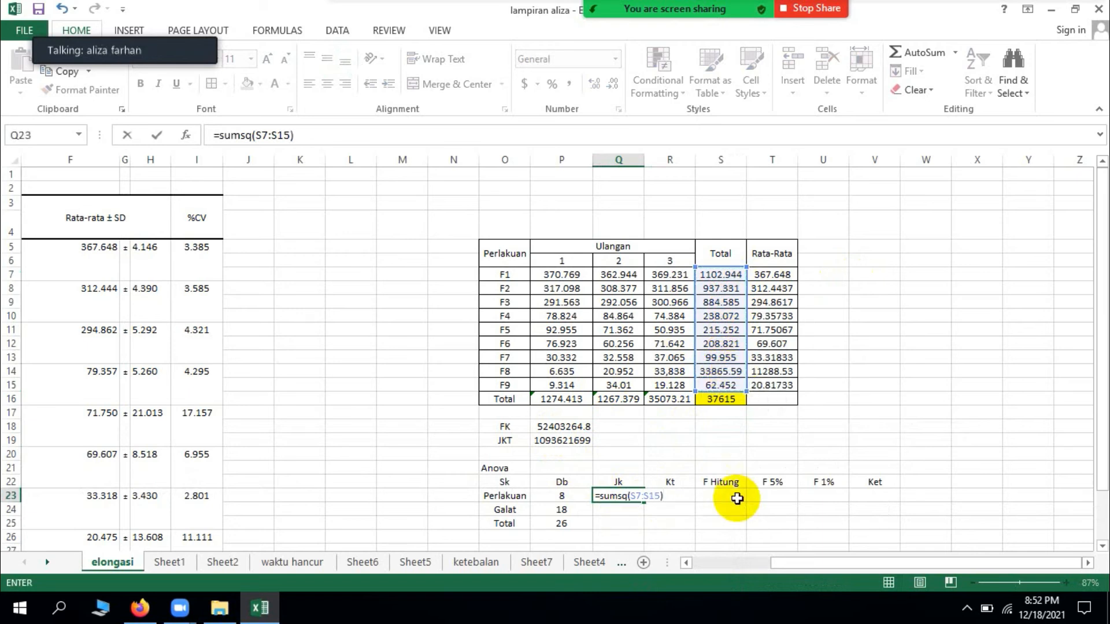
pyautogui.write('/3')
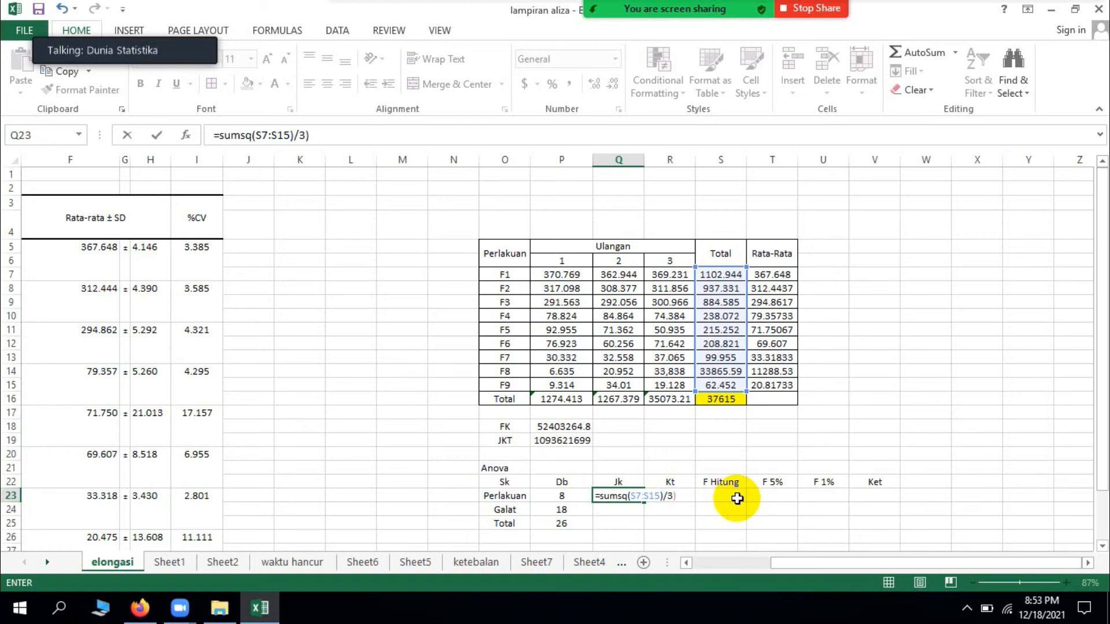
# Step: Enclose the SUMSQ quotient in Q23 in parentheses and subtract FK, completing =(SUMSQ(S7:S15)/3)-P18
pyautogui.click(596, 496)
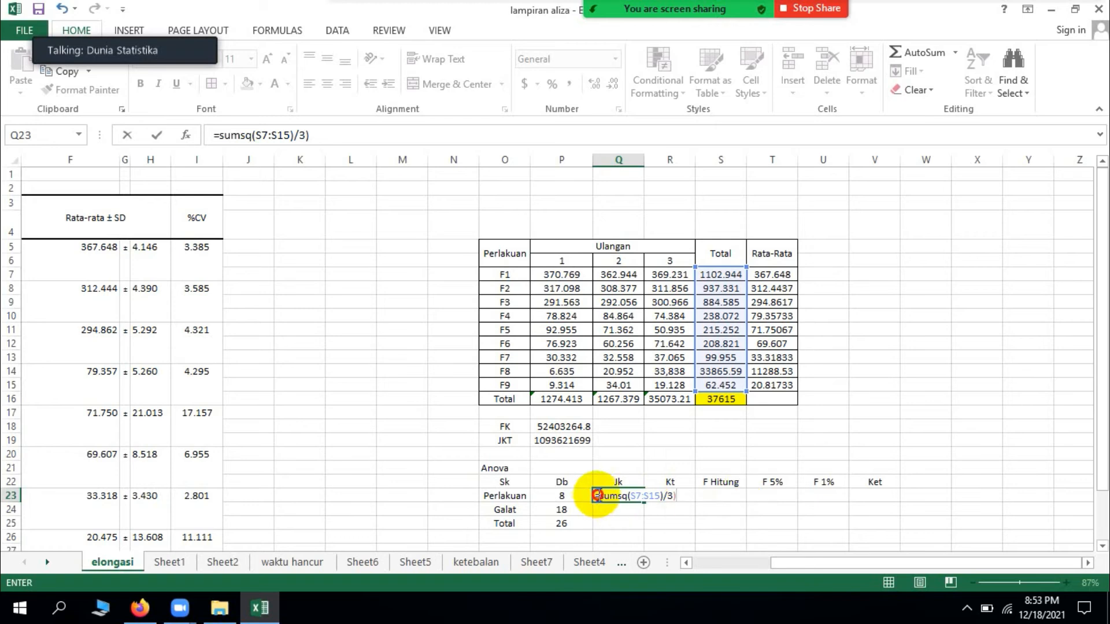
pyautogui.click(600, 494)
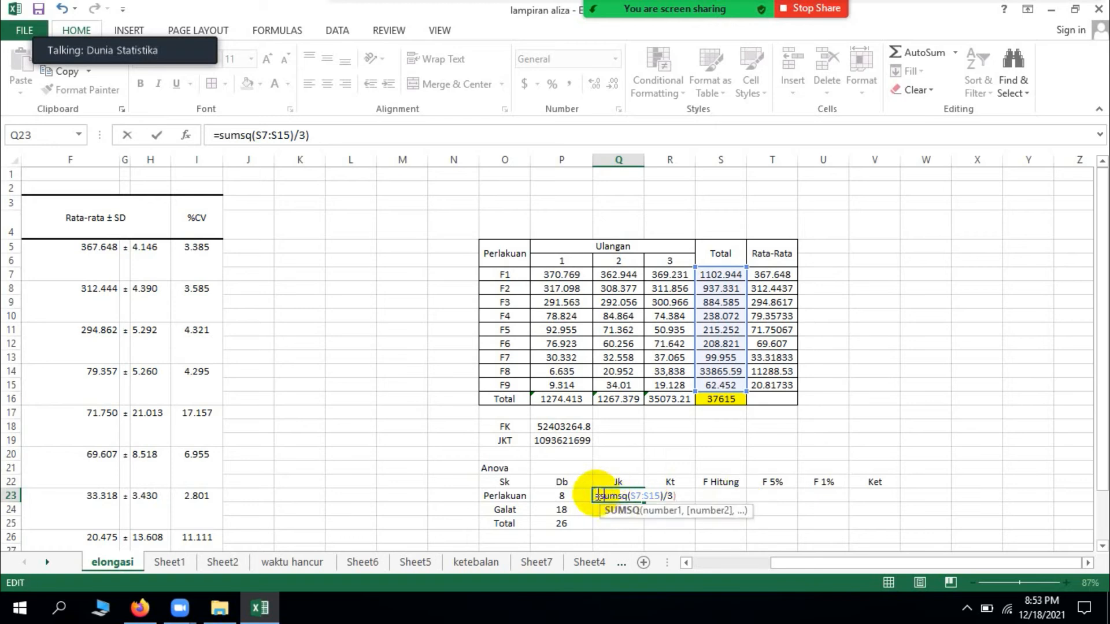
pyautogui.click(596, 495)
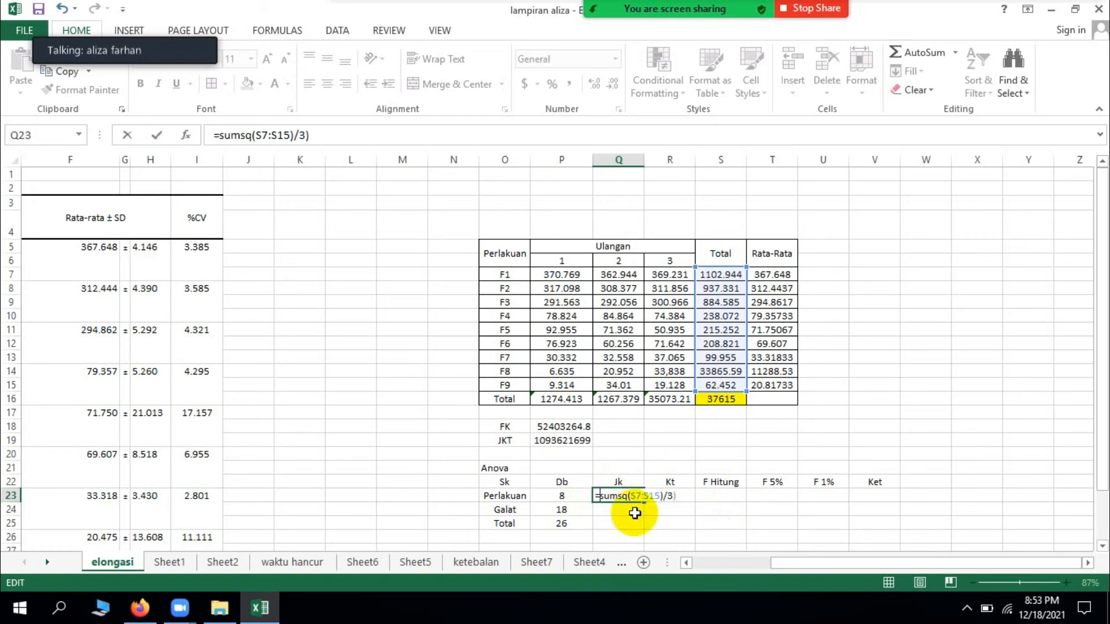
pyautogui.write('(')
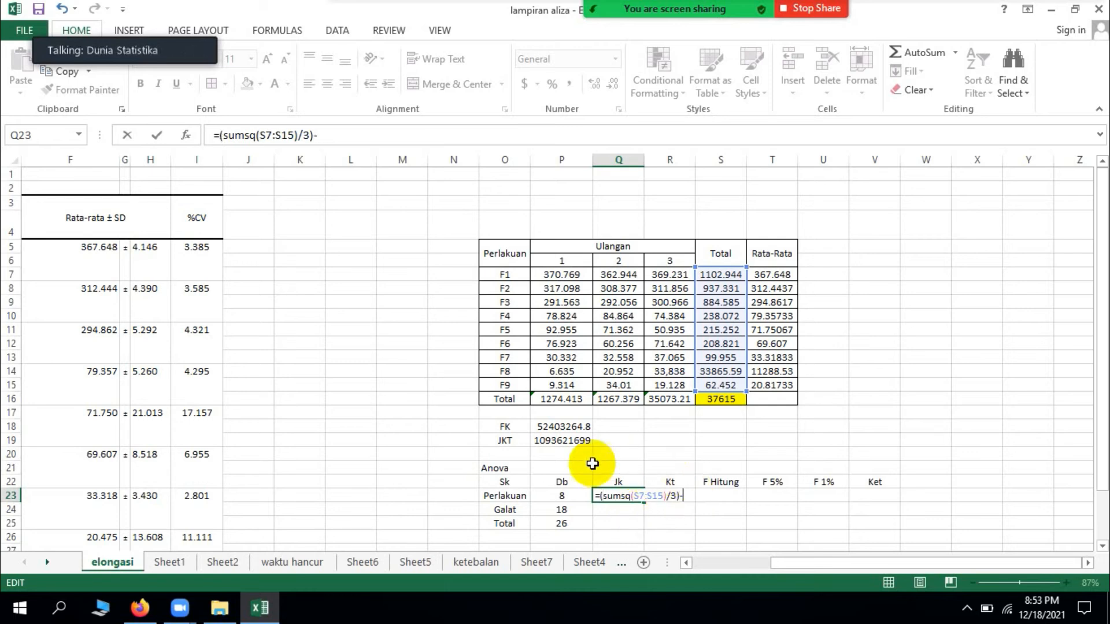
pyautogui.click(560, 427)
pyautogui.hotkey('ctrl', 'Return')
pyautogui.press('Return')
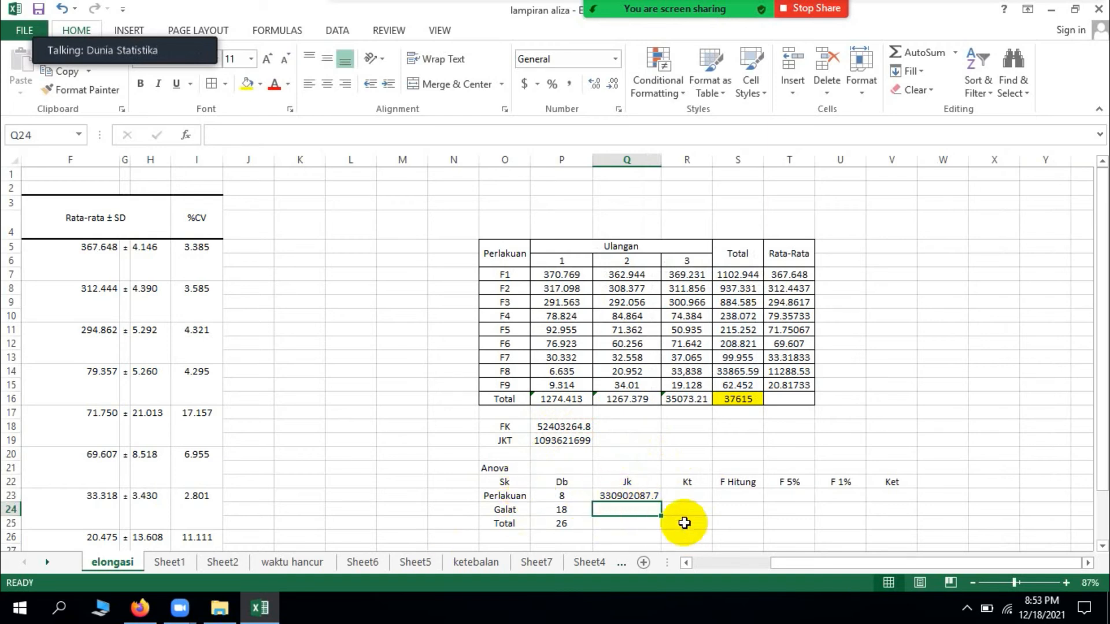
# Step: Calculate the Galat sum of squares in Q24 by subtracting the Perlakuan Jk from JKT with =P19-Q23
pyautogui.write('=')
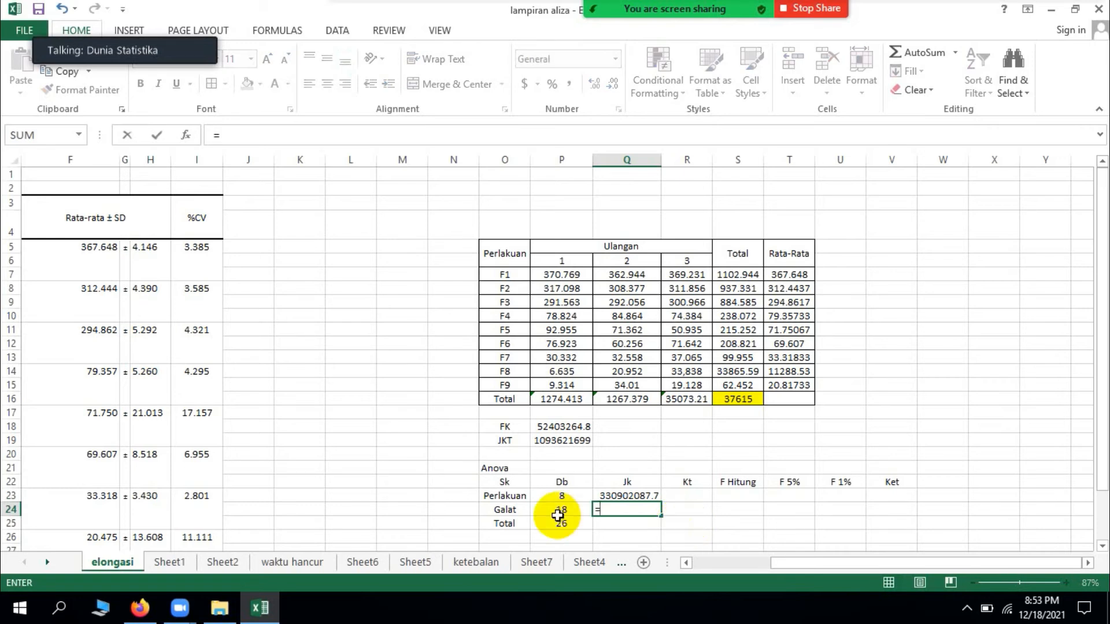
pyautogui.click(627, 496)
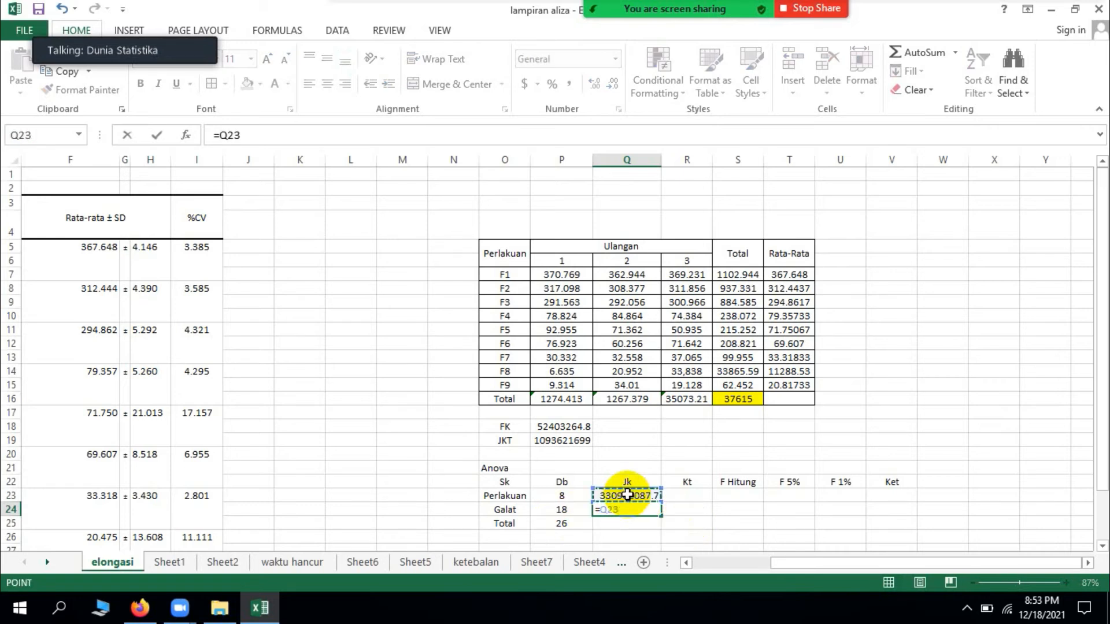
pyautogui.write('-')
pyautogui.press('BackSpace')
pyautogui.press('BackSpace')
pyautogui.press('BackSpace')
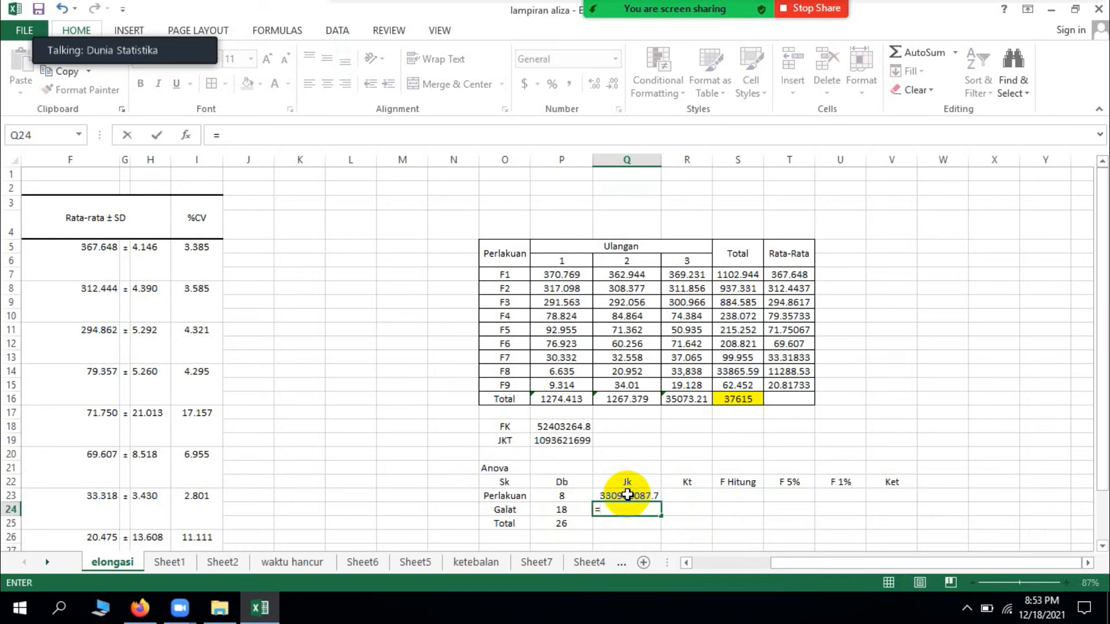
pyautogui.click(574, 440)
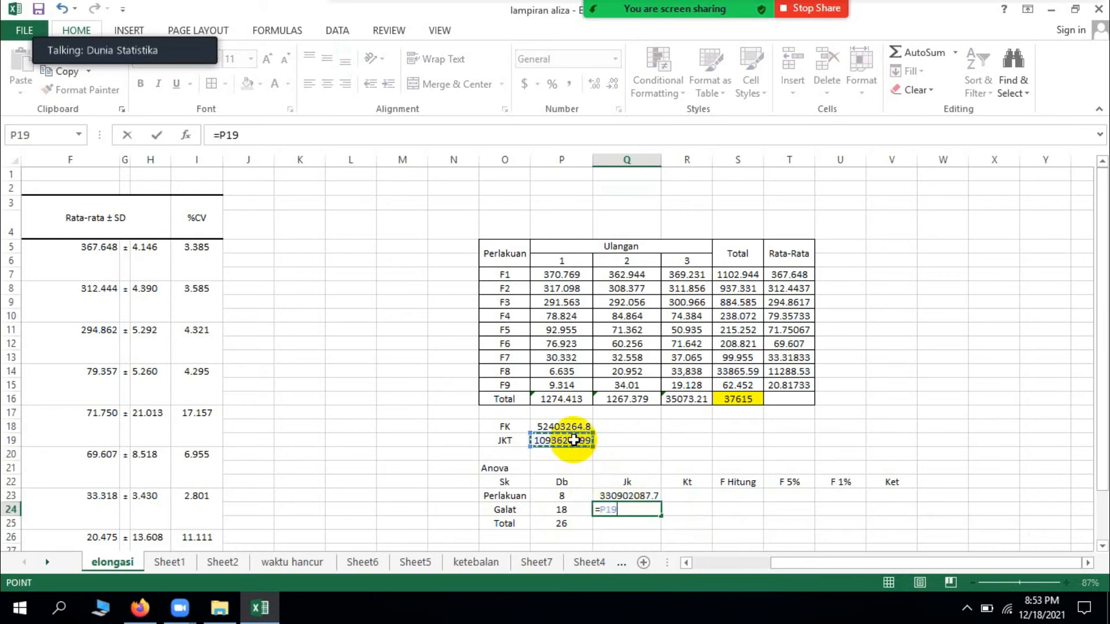
pyautogui.write('-')
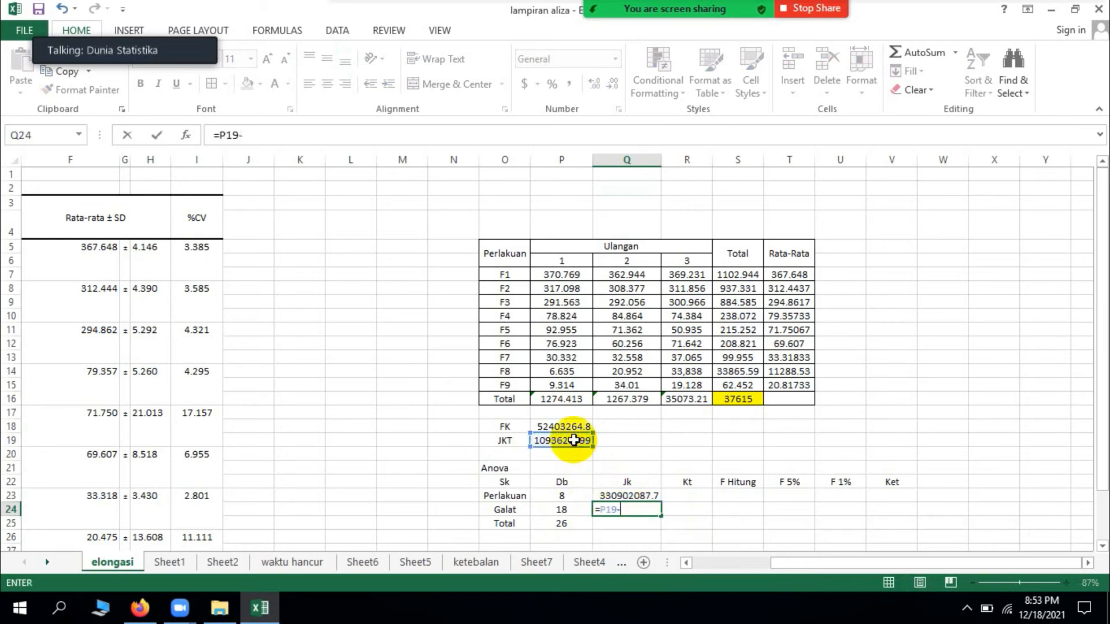
pyautogui.click(637, 497)
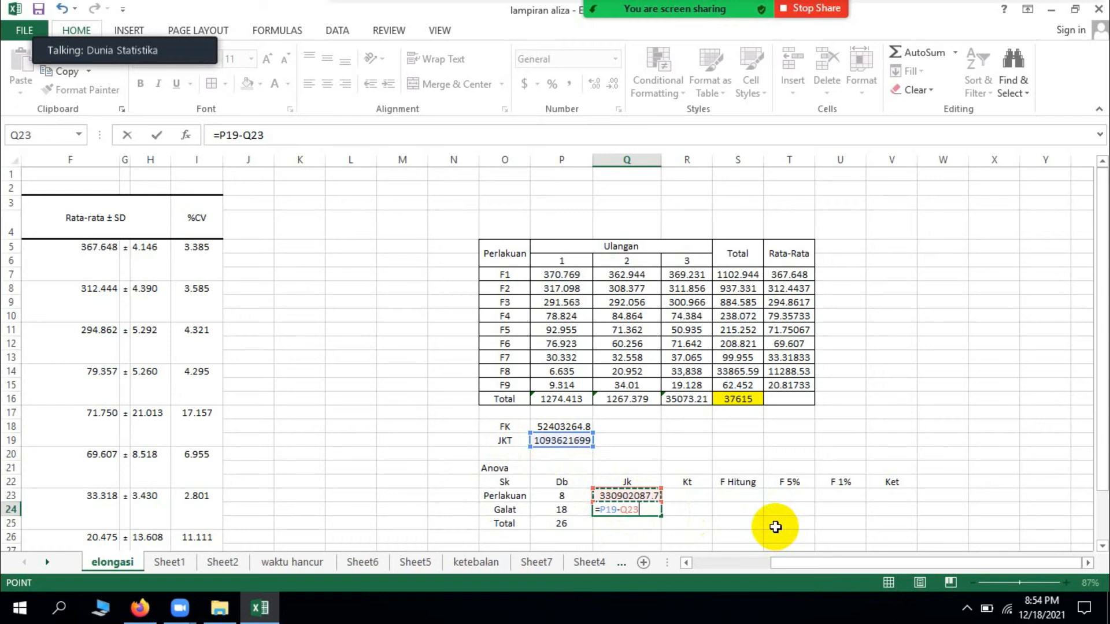
pyautogui.press('Return')
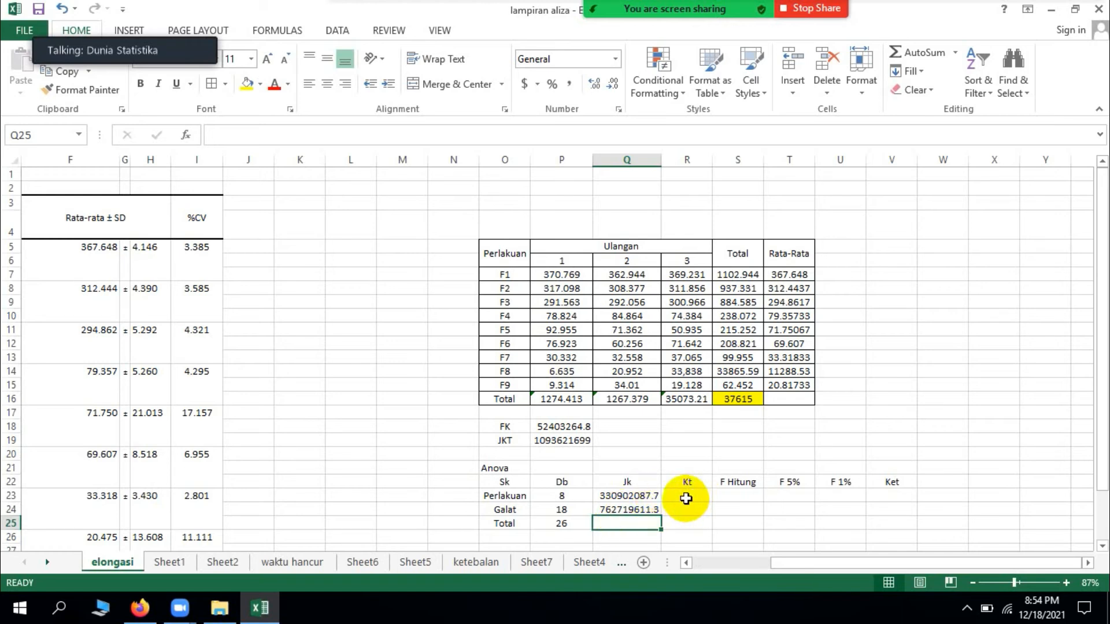
# Step: Calculate the Perlakuan Kt in R23 by dividing its Jk by its Db with =Q23/P23
pyautogui.click(639, 497)
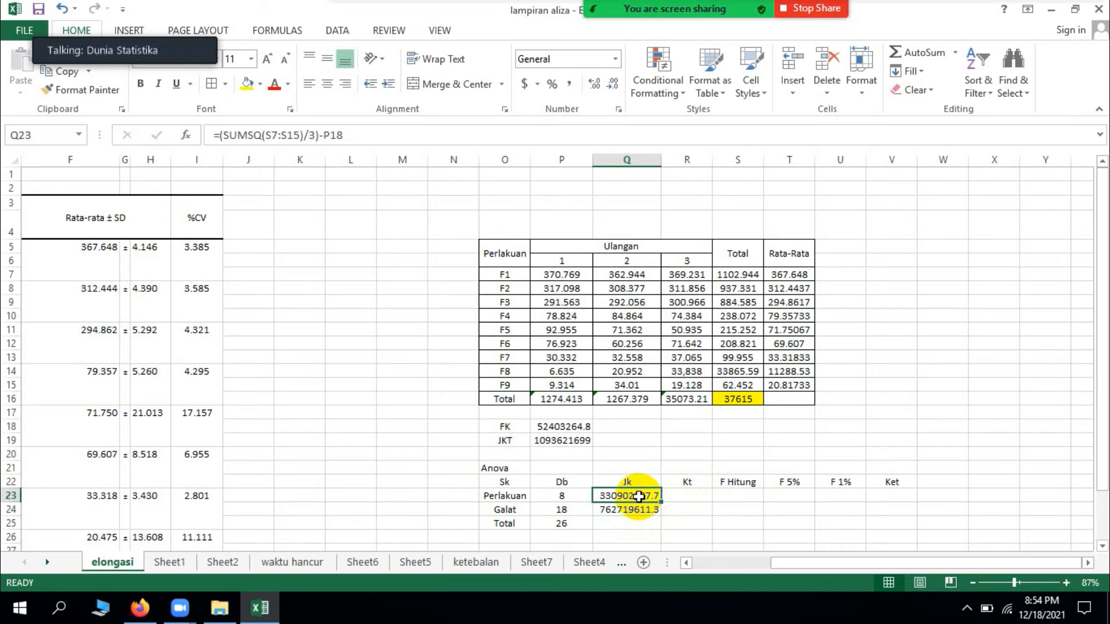
pyautogui.click(565, 497)
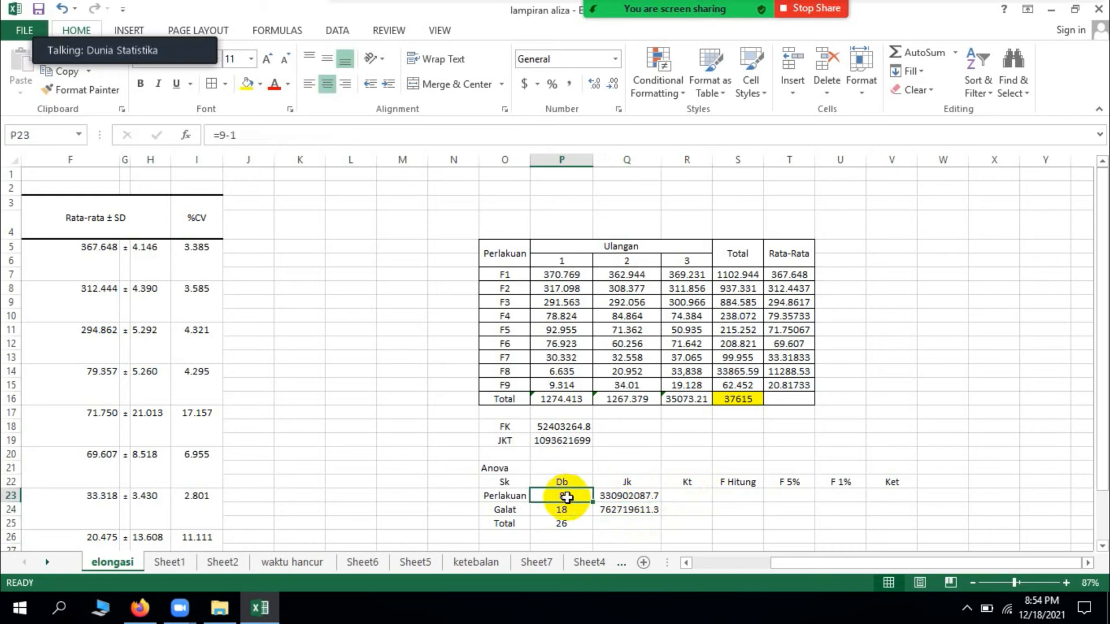
pyautogui.click(701, 499)
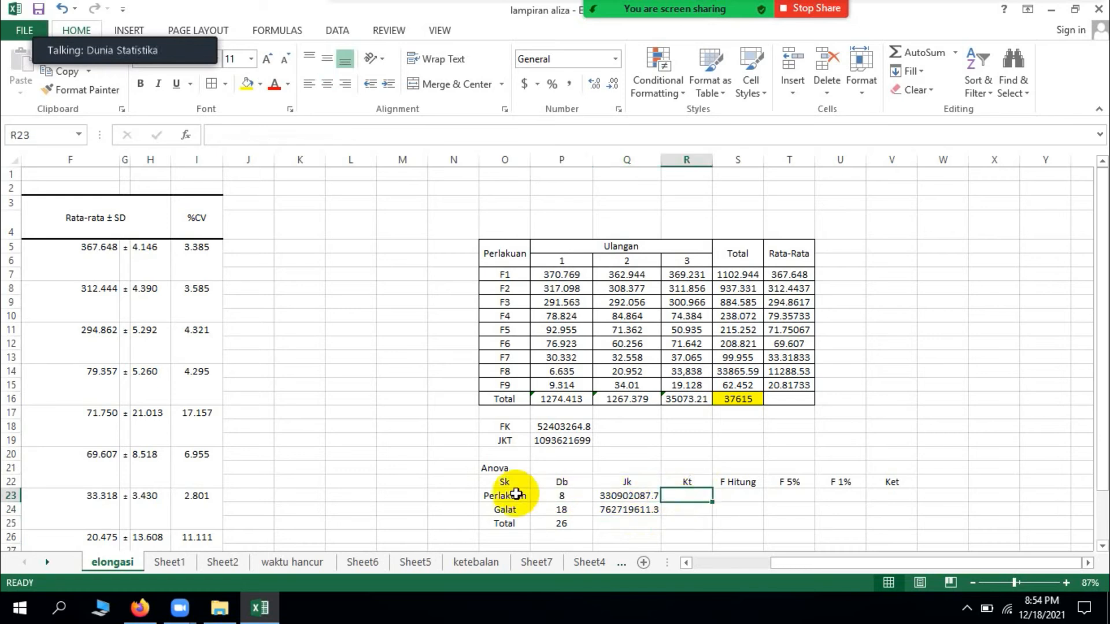
pyautogui.write('=')
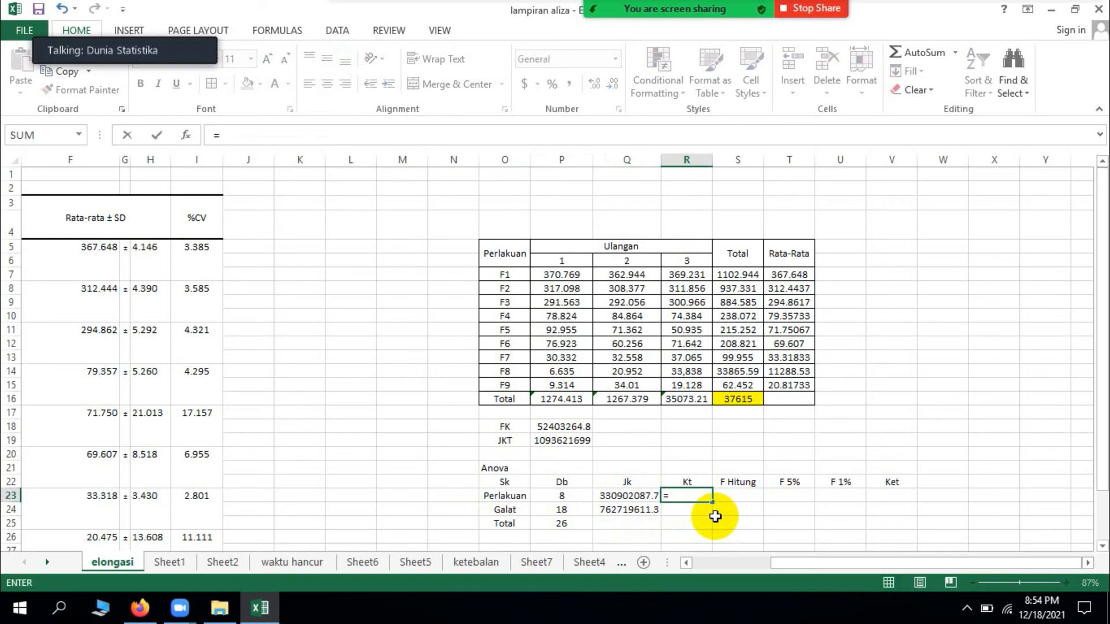
pyautogui.click(646, 496)
pyautogui.write('/')
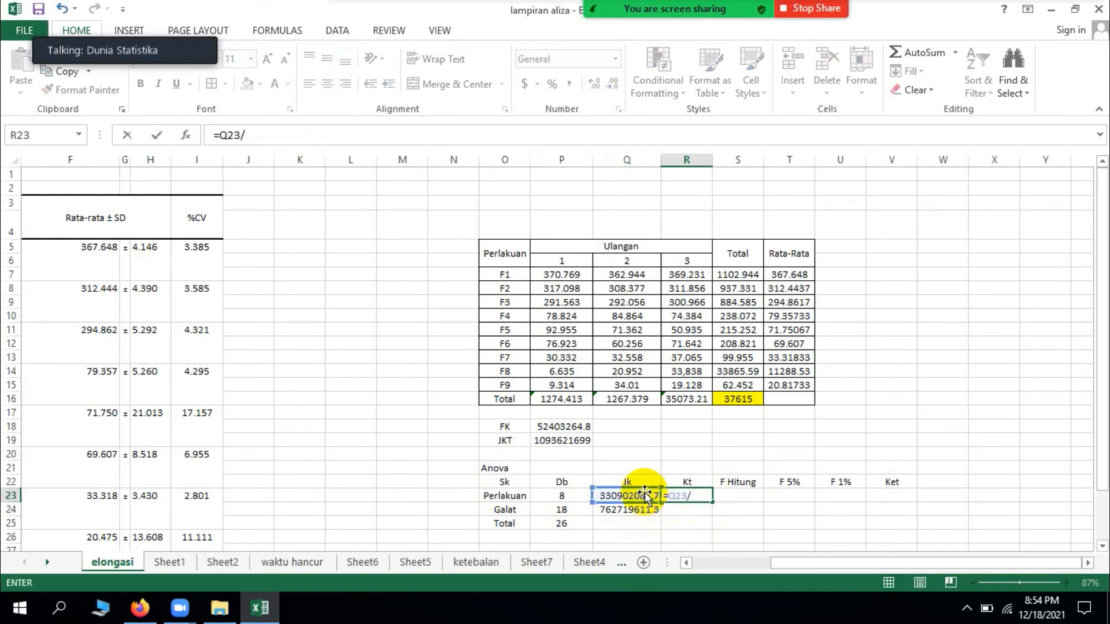
pyautogui.click(569, 497)
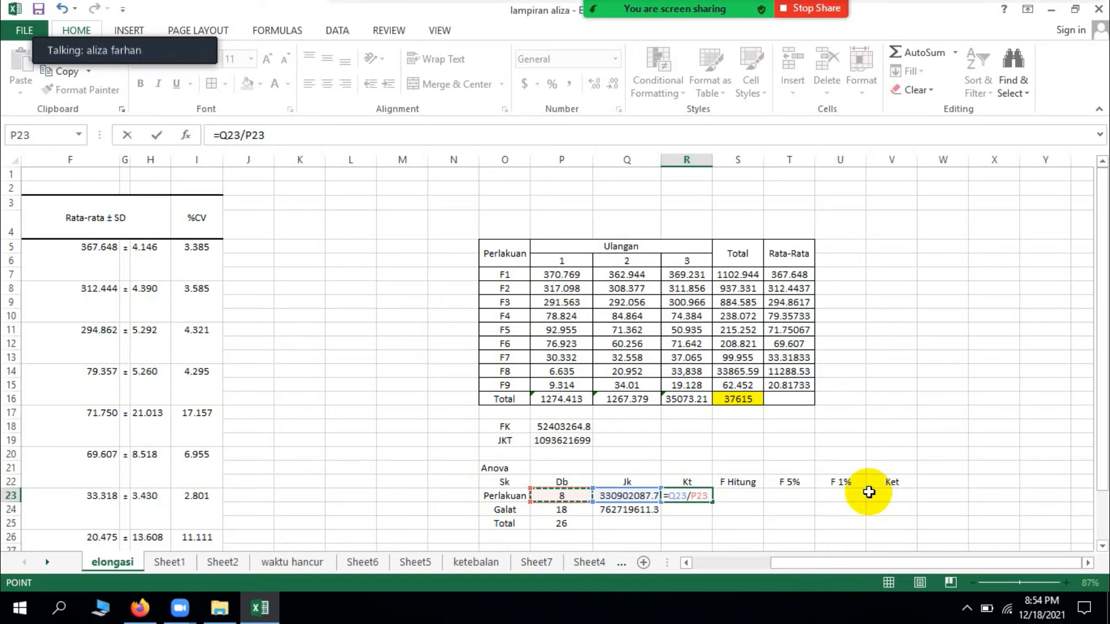
pyautogui.press('Return')
# Step: Calculate the Galat Kt in R24 by dividing its Jk by its Db with =Q24/P24
pyautogui.write('=')
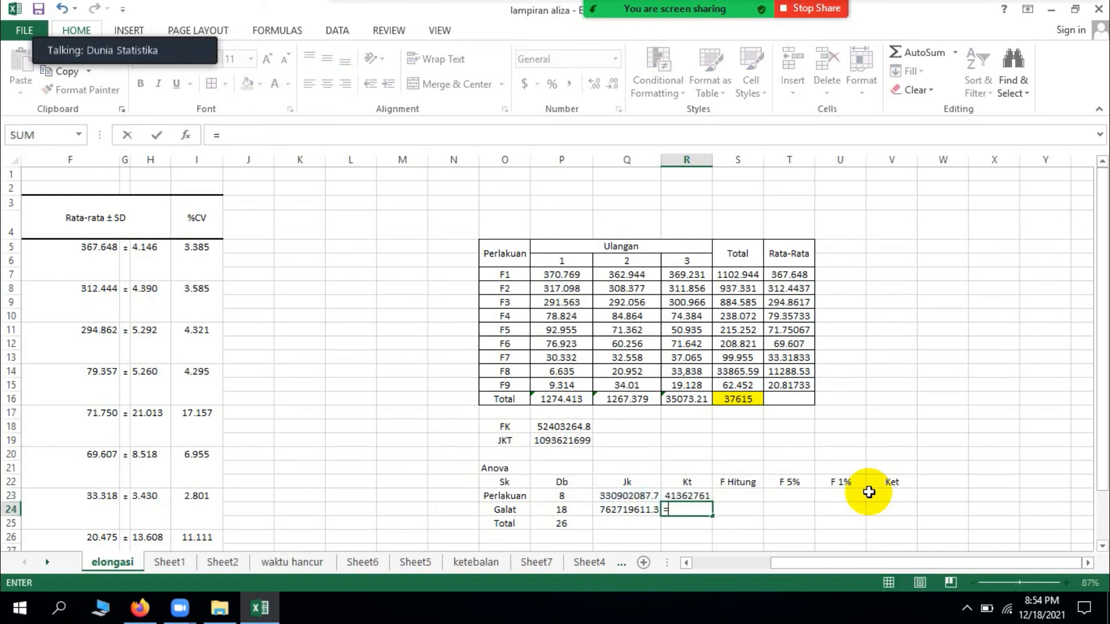
pyautogui.click(644, 513)
pyautogui.write('/')
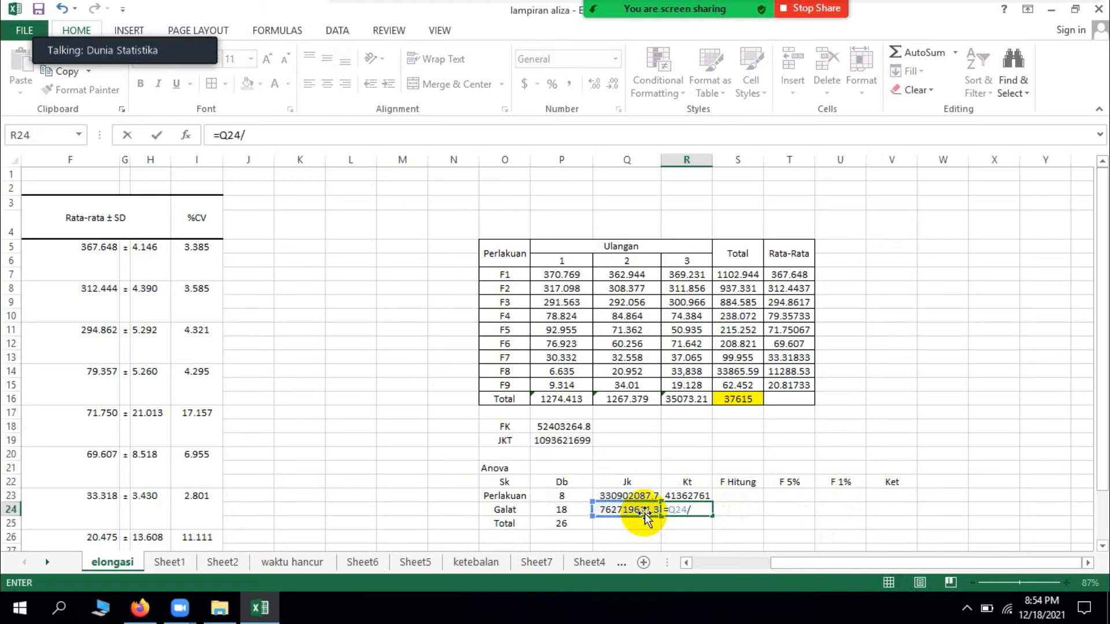
pyautogui.click(572, 512)
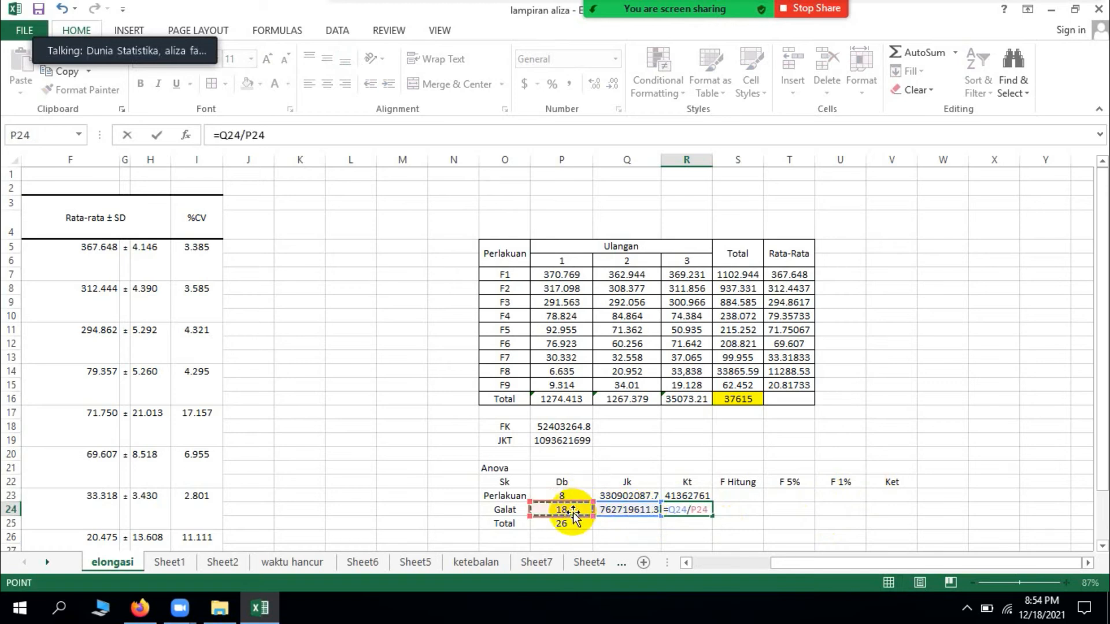
pyautogui.press('Return')
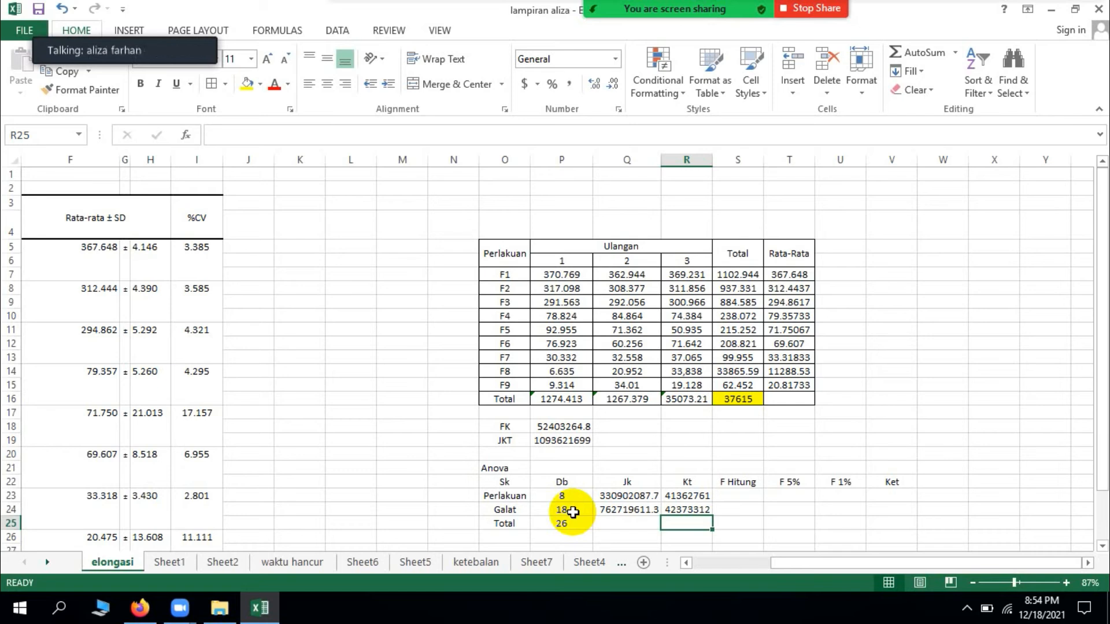
# Step: Calculate F Hitung in S23 as the Perlakuan Kt divided by the Galat Kt with =R23/R24
pyautogui.click(750, 497)
pyautogui.write('=')
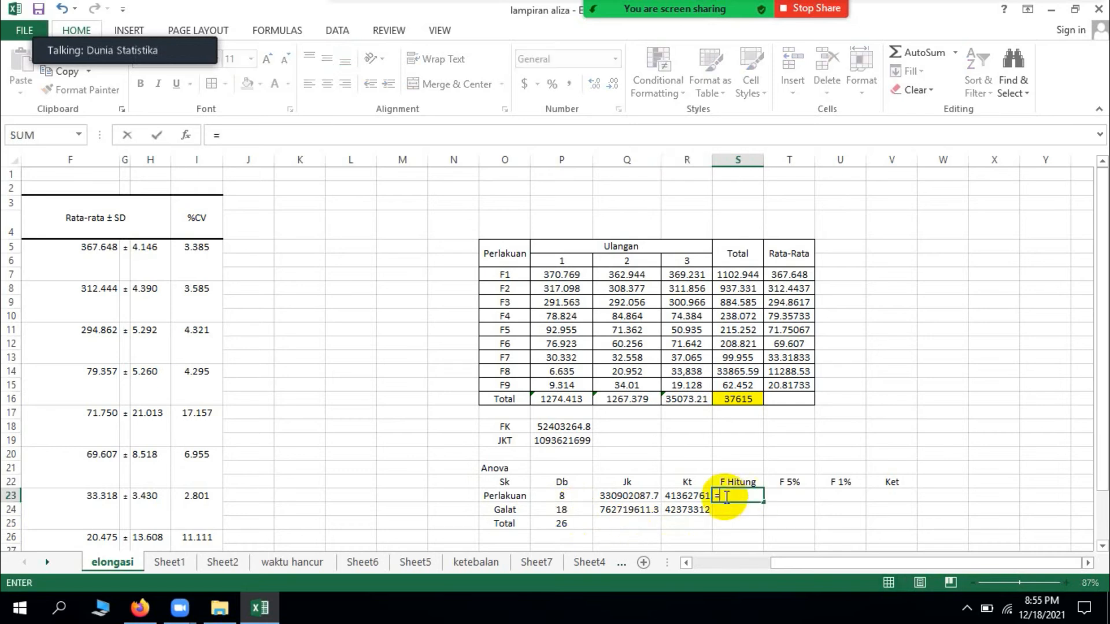
pyautogui.click(691, 498)
pyautogui.write('/')
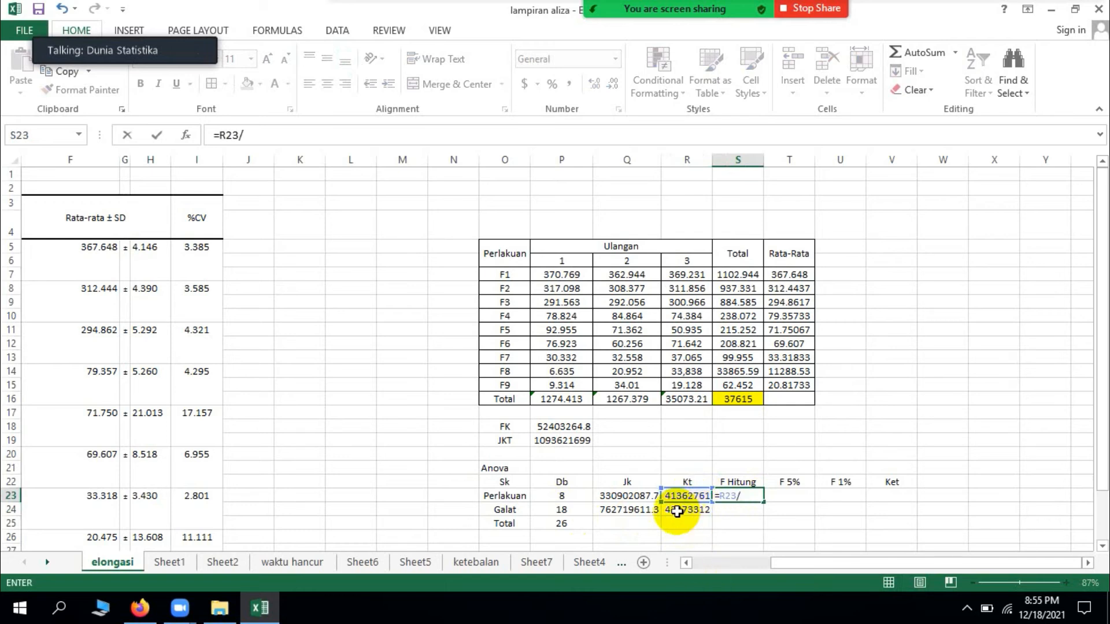
pyautogui.click(689, 511)
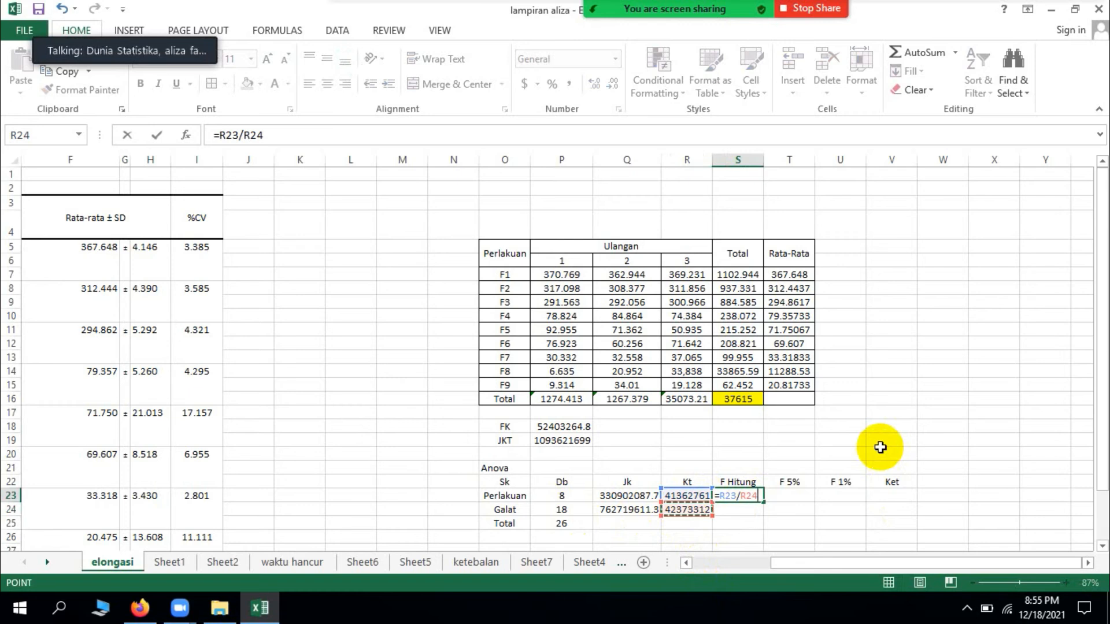
pyautogui.press('Return')
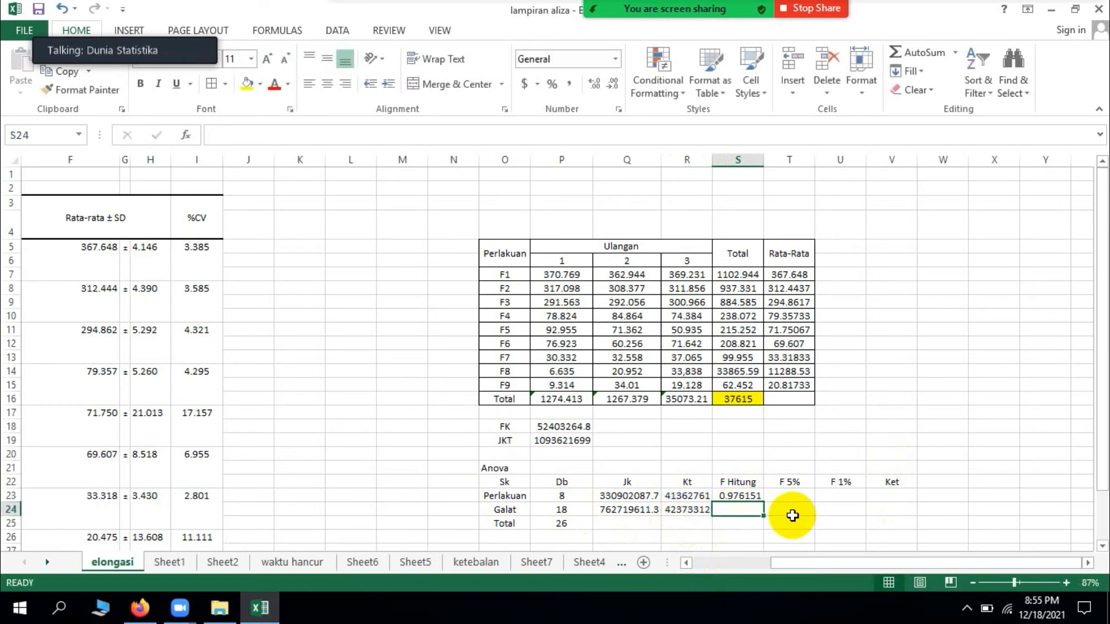
# Step: Calculate the F 5% critical value in T23 from the Perlakuan and Galat Db with =F.INV(0.95,P23,P24)
pyautogui.click(801, 498)
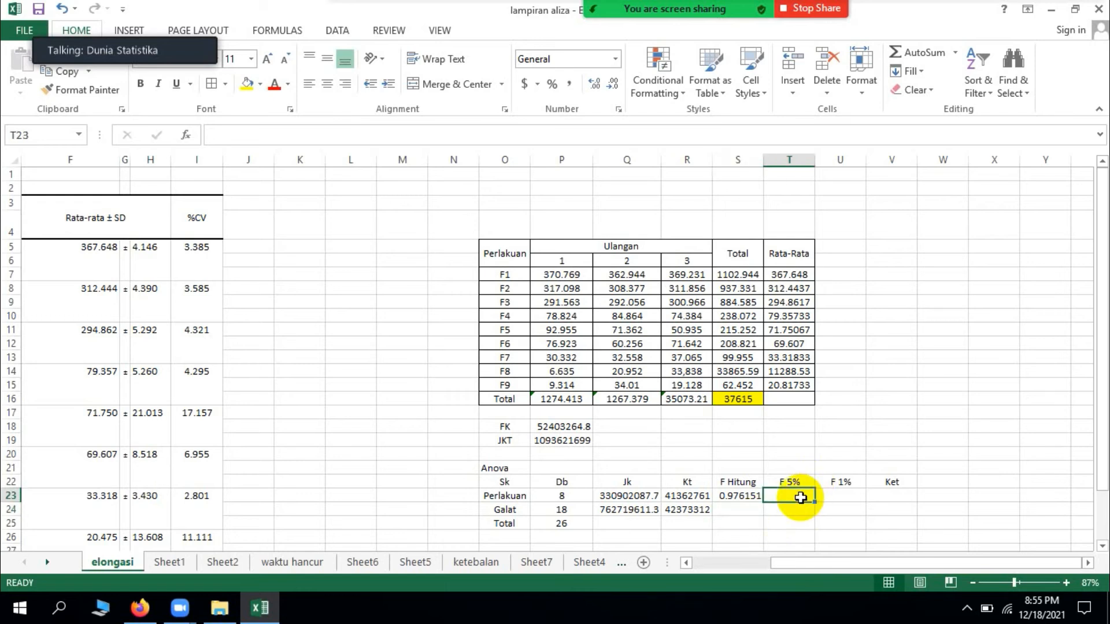
pyautogui.write('=F')
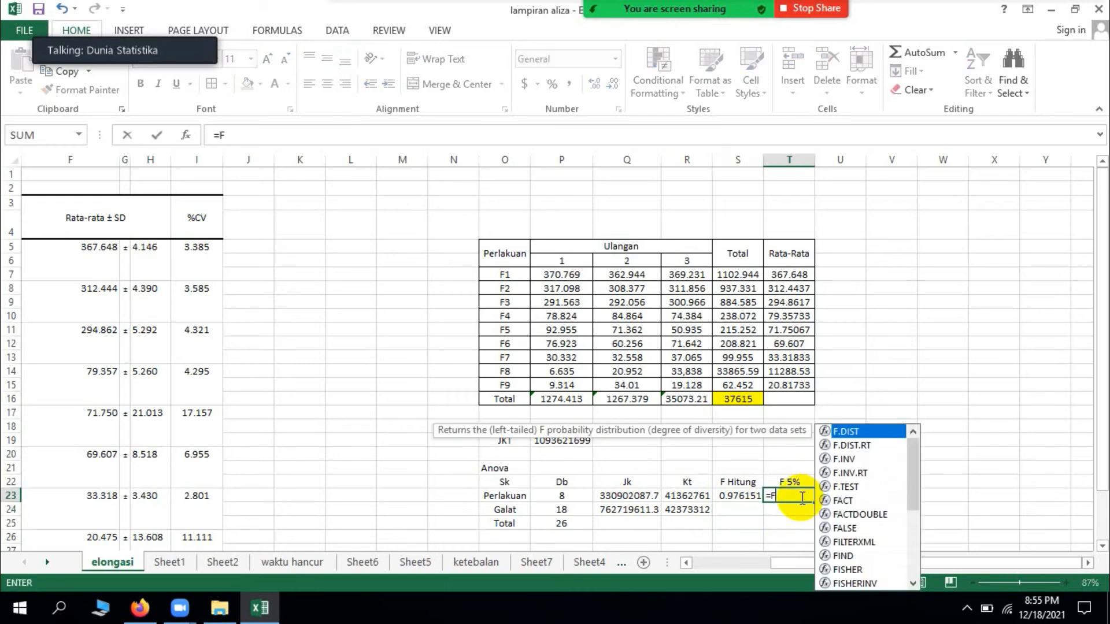
pyautogui.doubleClick(847, 460)
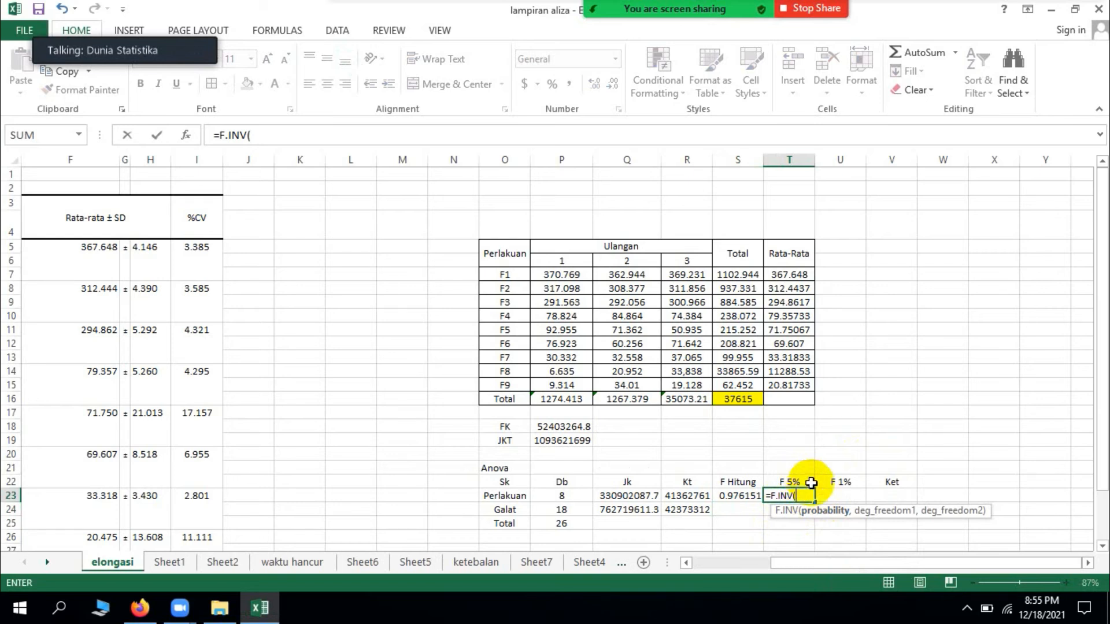
pyautogui.write('0.95,')
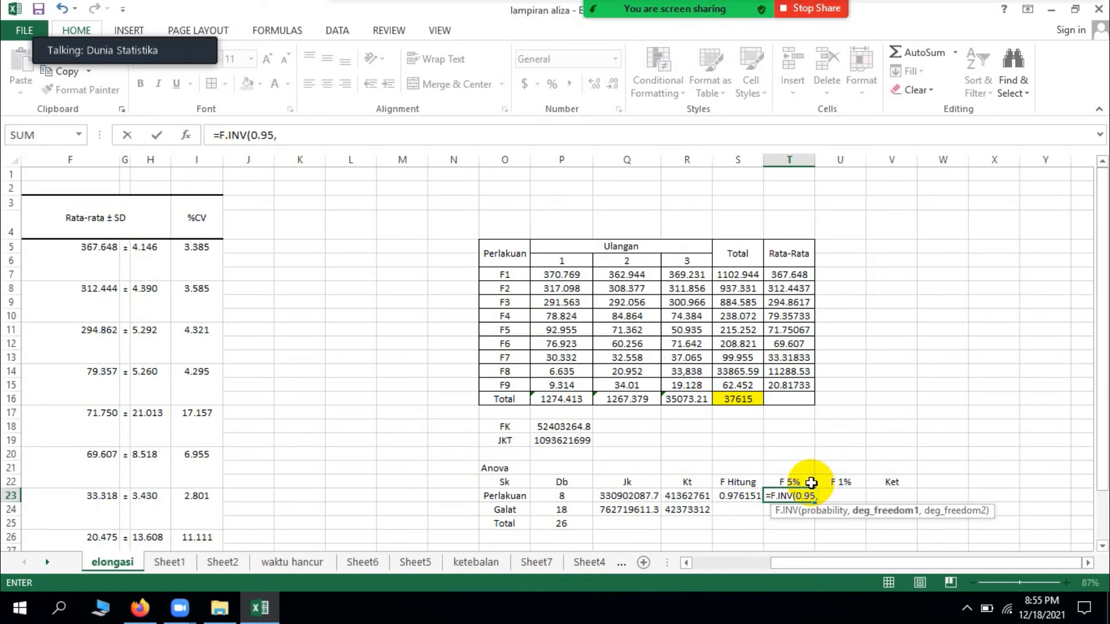
pyautogui.click(564, 499)
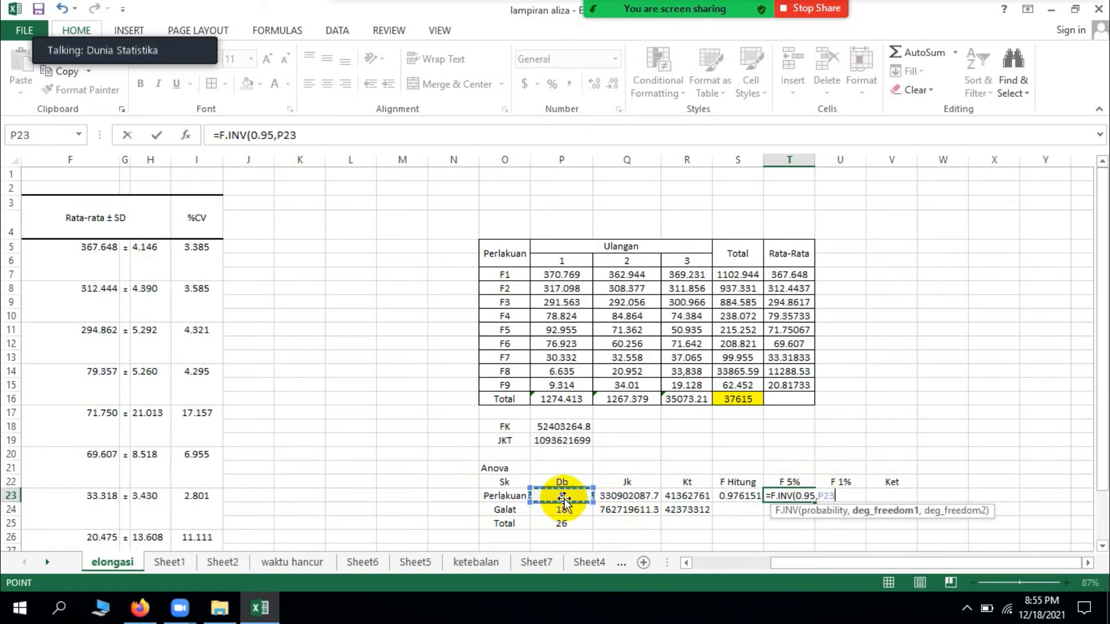
pyautogui.write(',')
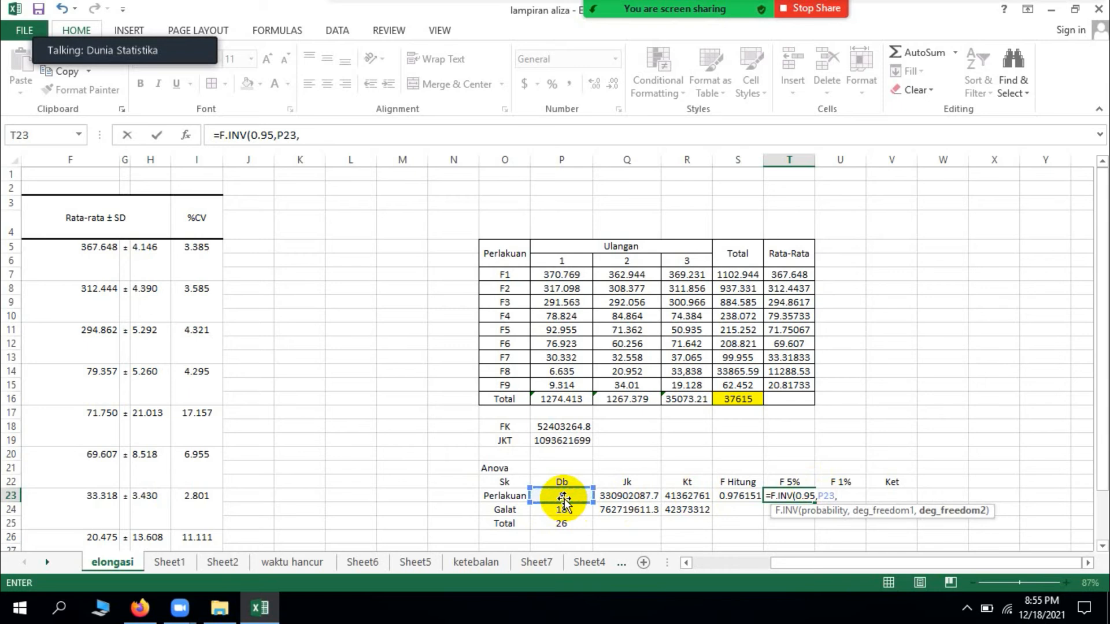
pyautogui.click(571, 508)
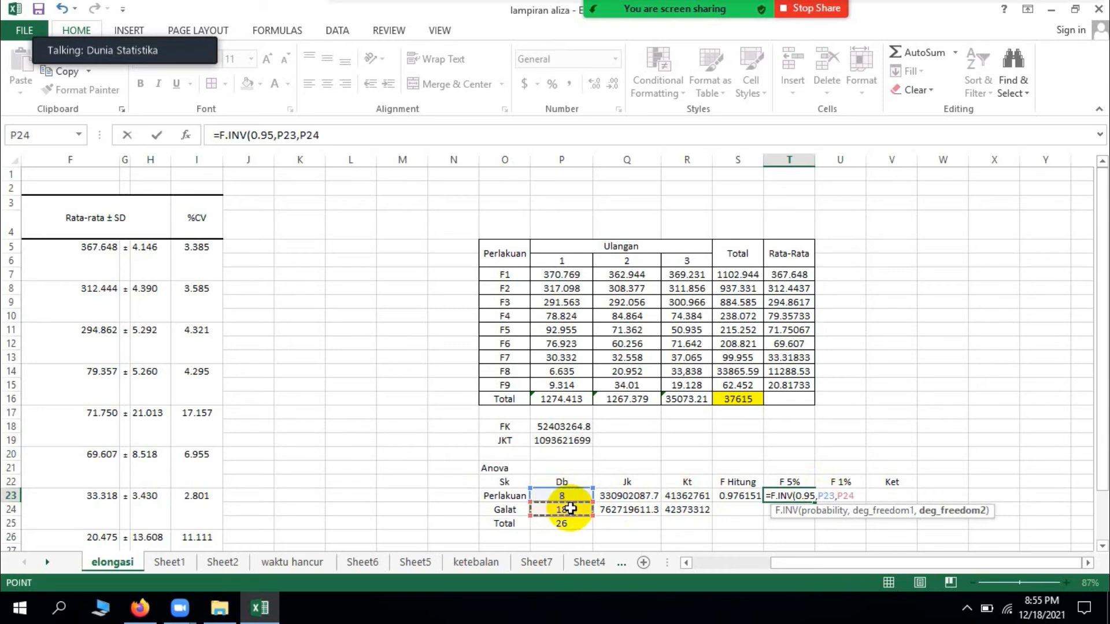
pyautogui.write(')')
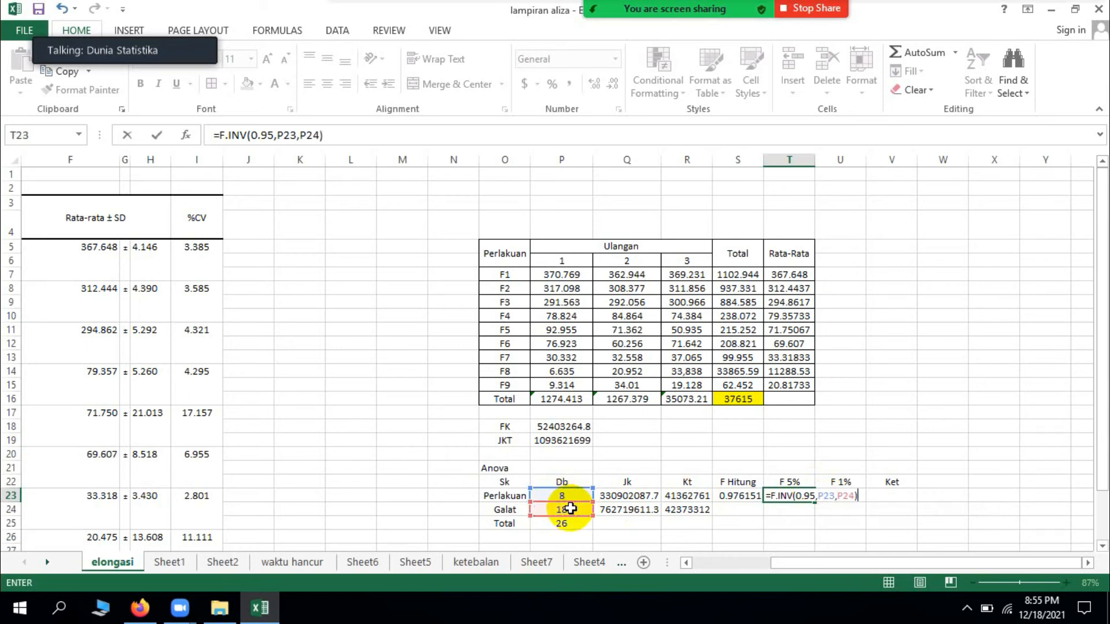
pyautogui.press('Return')
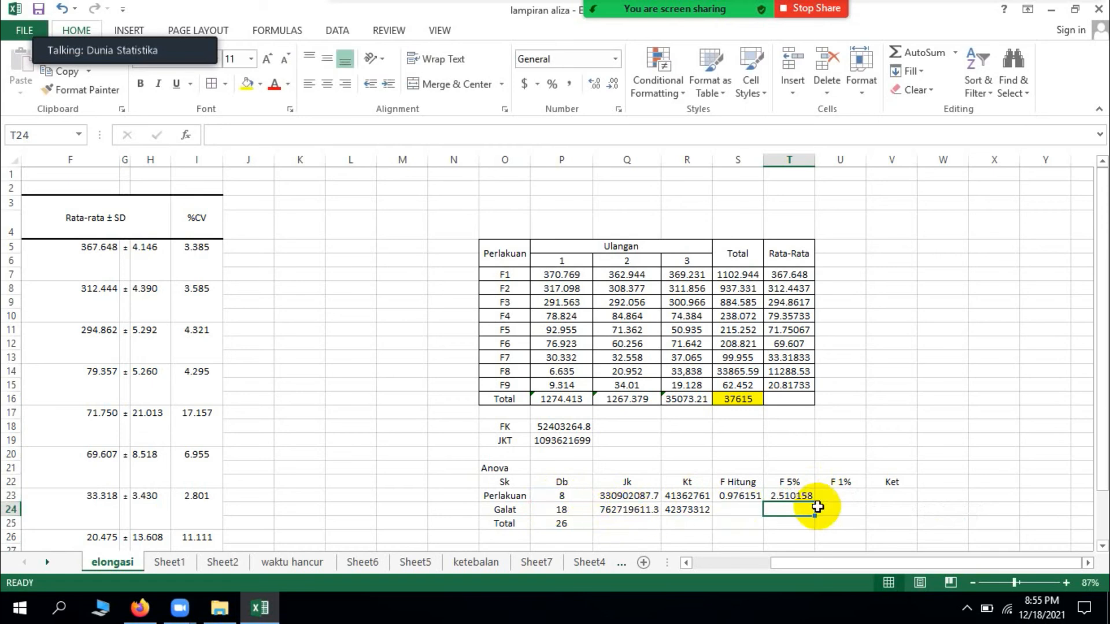
# Step: Calculate the F 1% critical value in U23 from the Perlakuan and Galat Db with =F.INV(0.99,P23,P24)
pyautogui.click(840, 498)
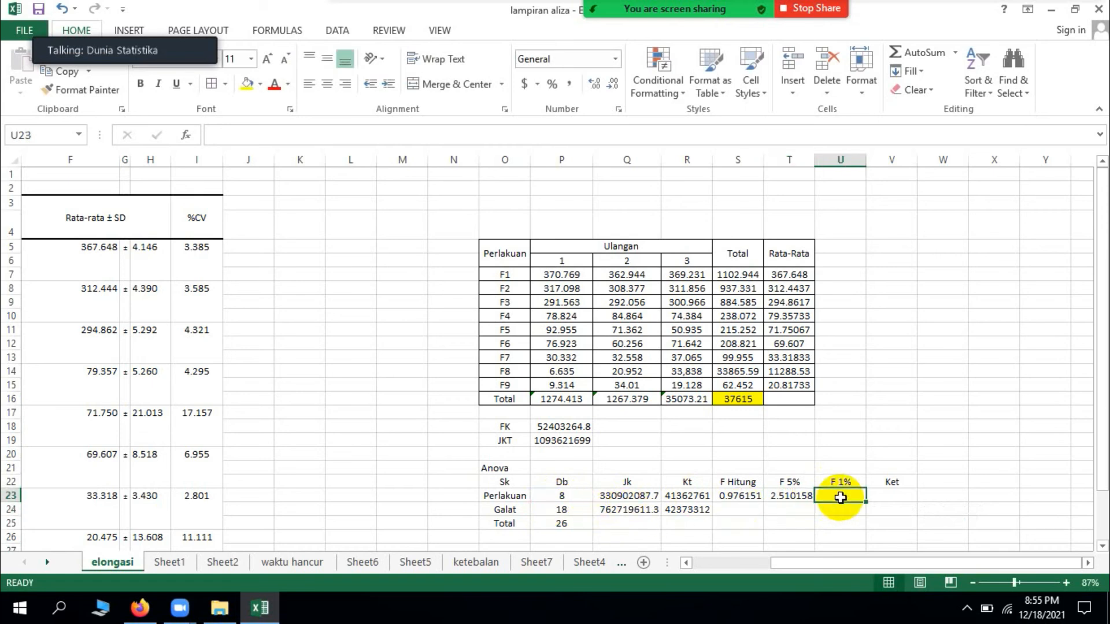
pyautogui.write('=F')
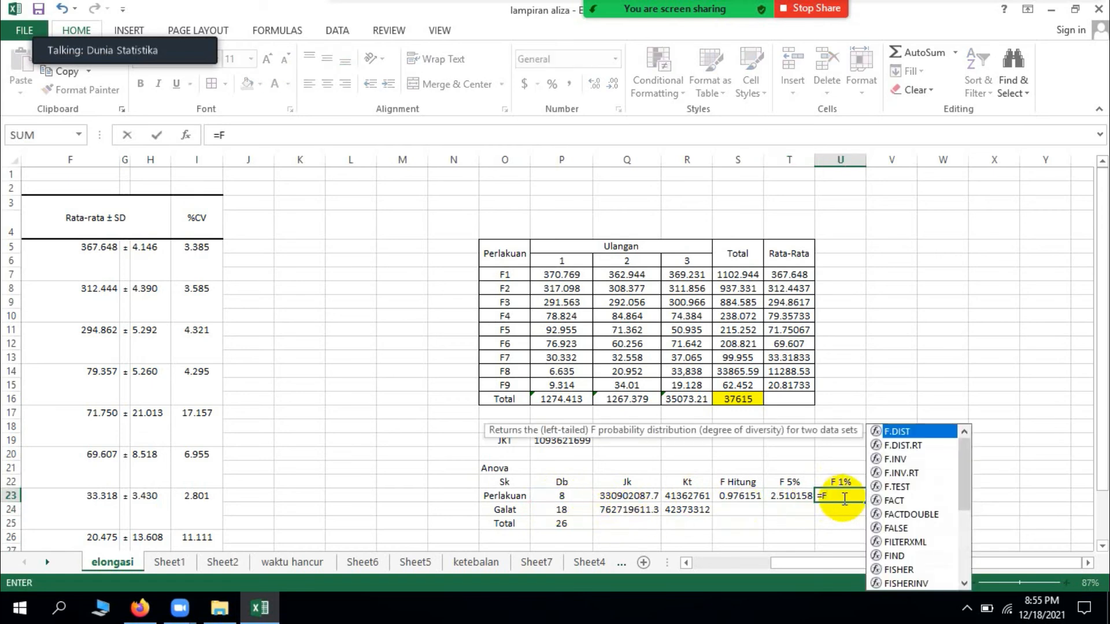
pyautogui.doubleClick(909, 462)
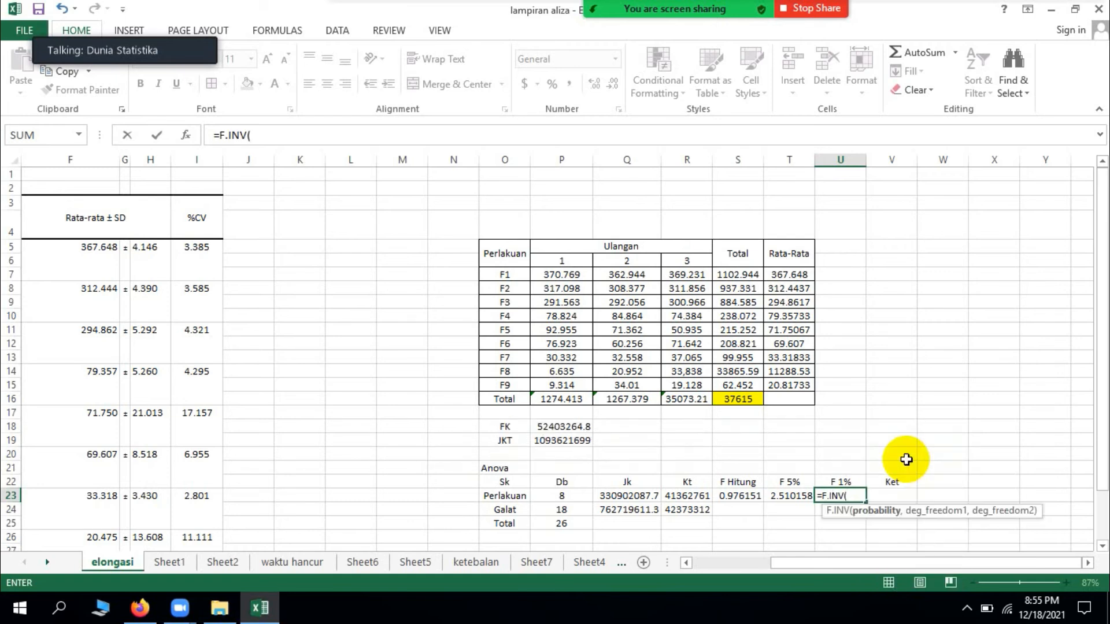
pyautogui.write('0.99,')
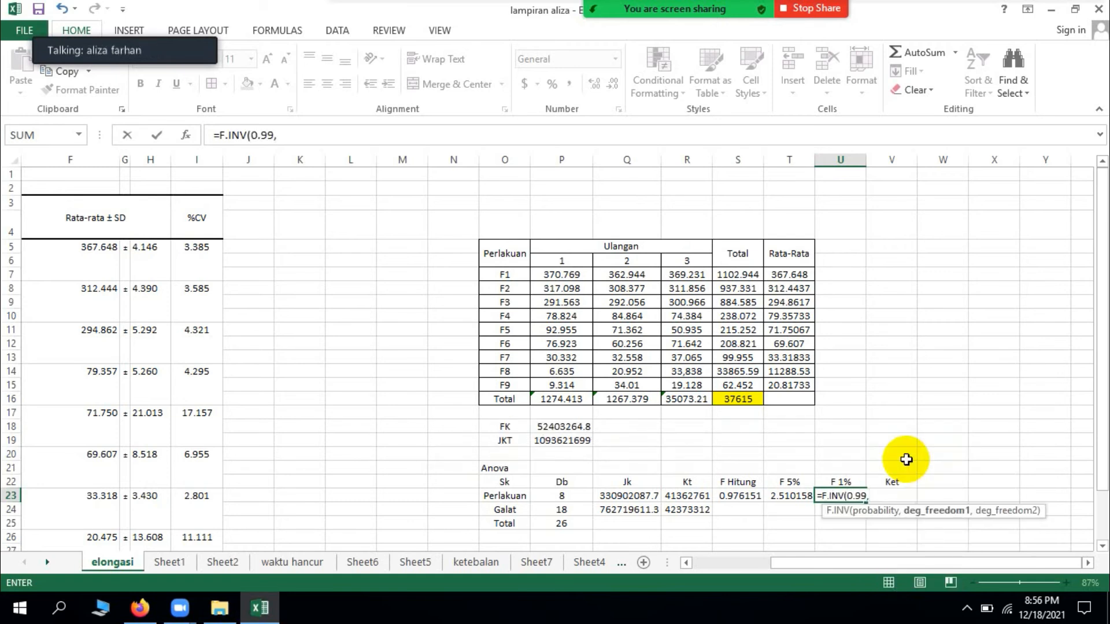
pyautogui.click(566, 497)
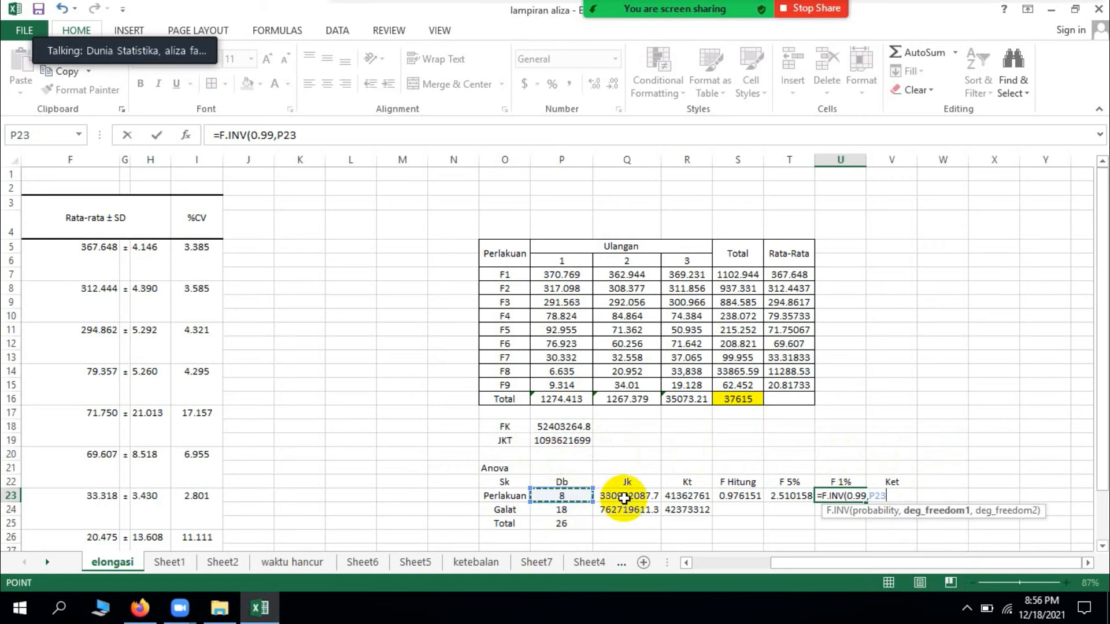
pyautogui.write(',')
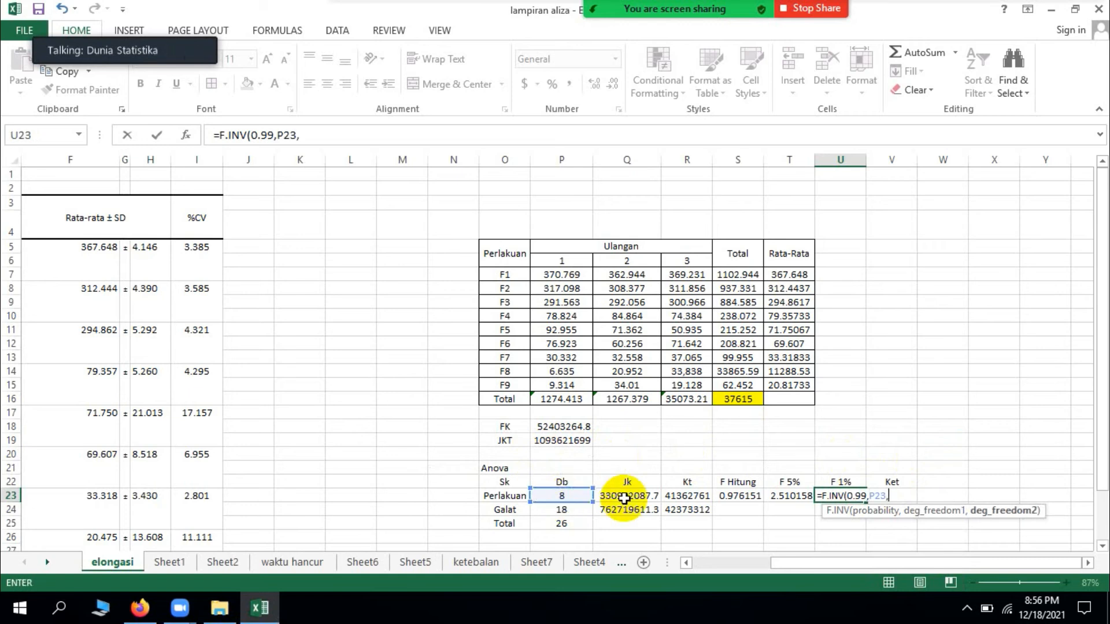
pyautogui.click(589, 512)
pyautogui.write(')')
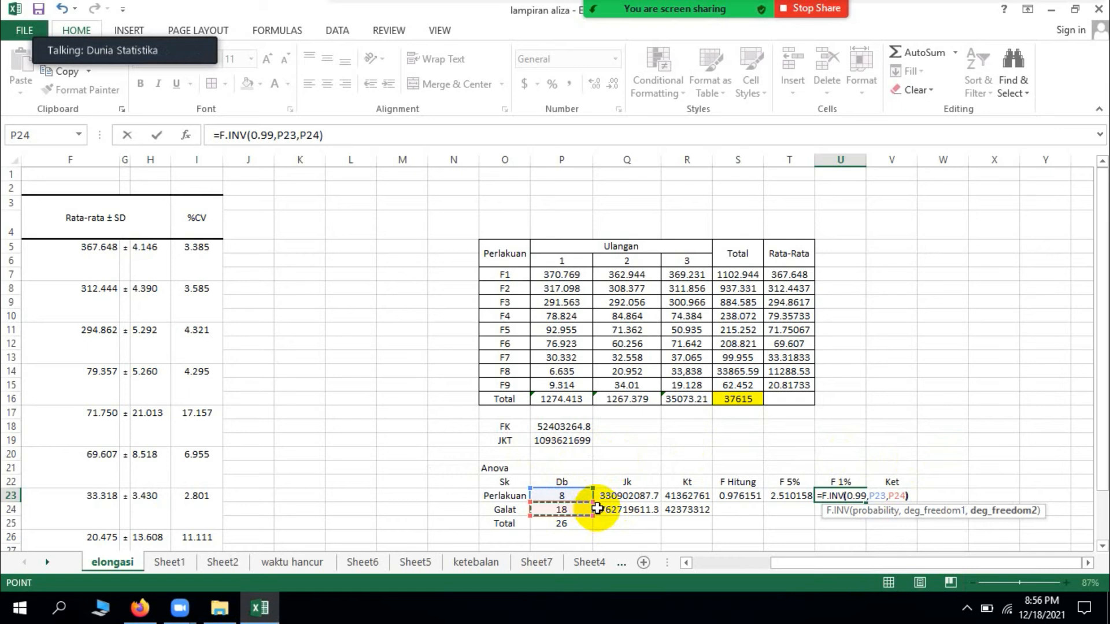
pyautogui.press('Return')
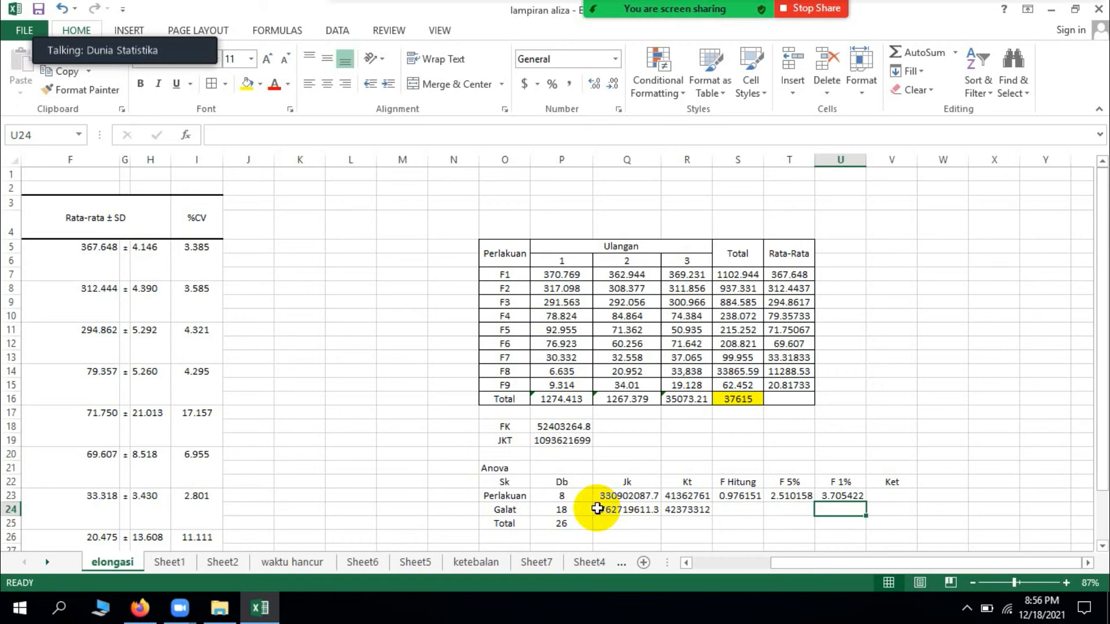
# Step: Enter the decision rule "F Hit > F 1% : Berbeda sangat nyata" in V18
pyautogui.click(719, 495)
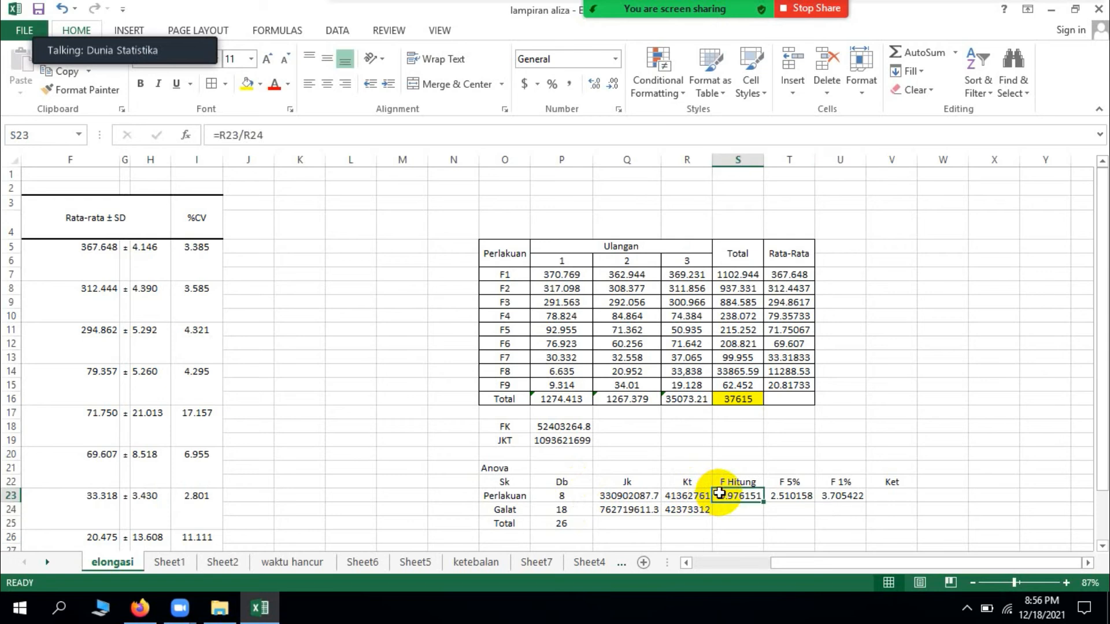
pyautogui.click(836, 497)
pyautogui.click(904, 427)
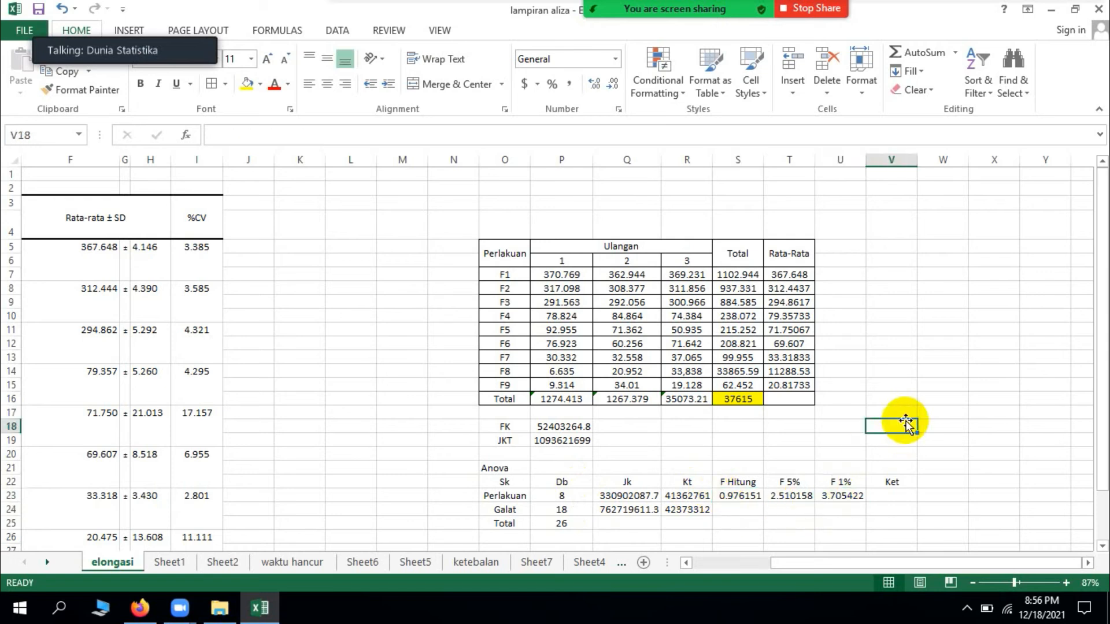
pyautogui.write('F')
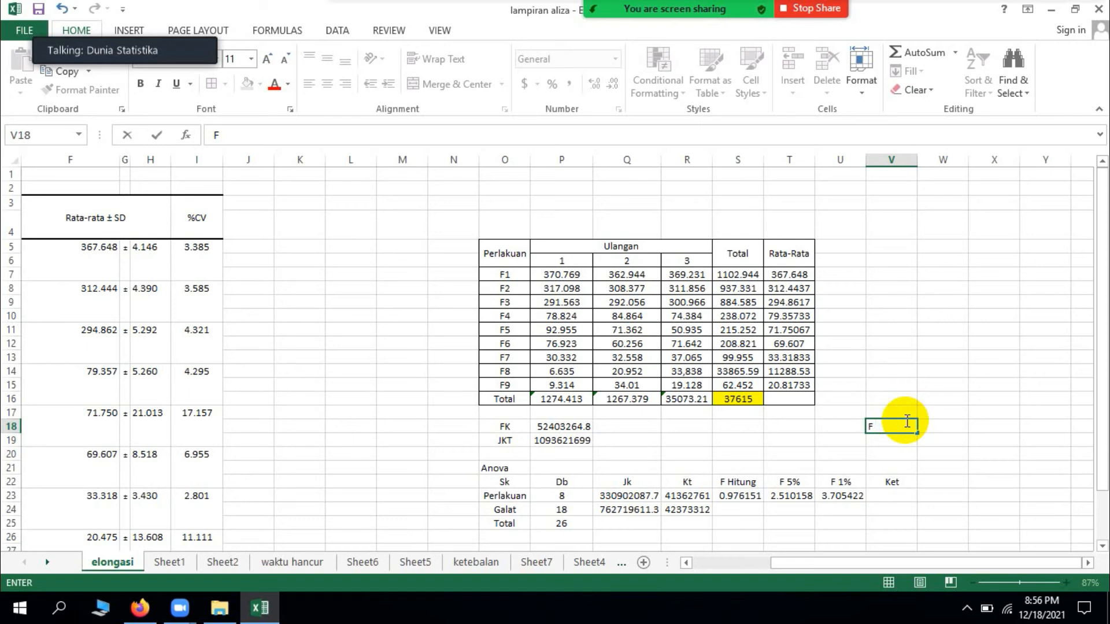
pyautogui.write(' 1Hit > F 1% : Be')
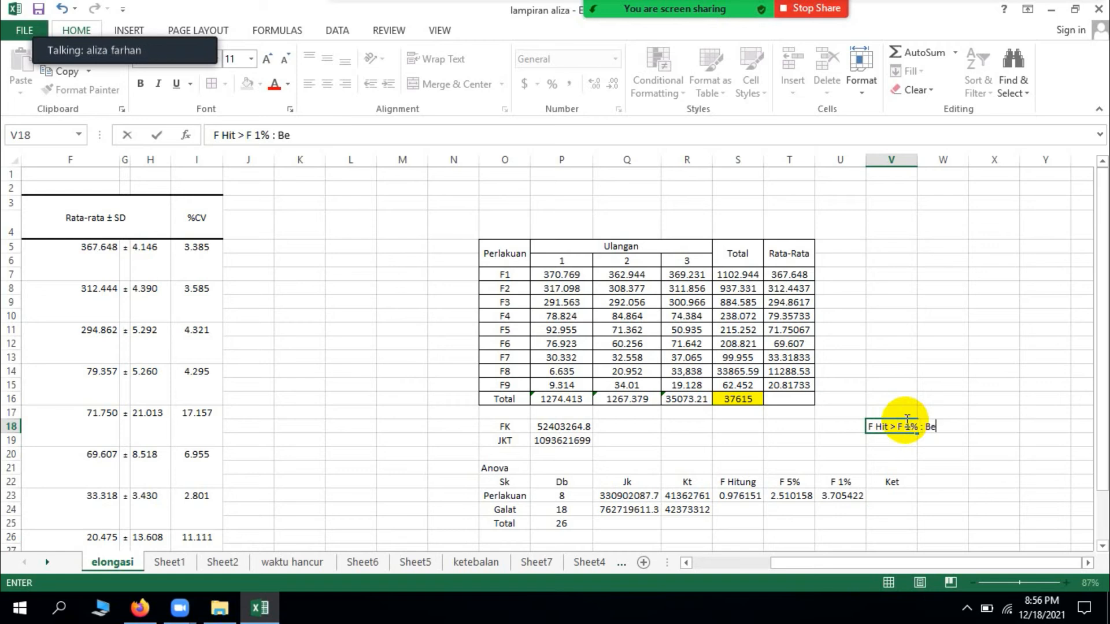
pyautogui.write('rbeda sang')
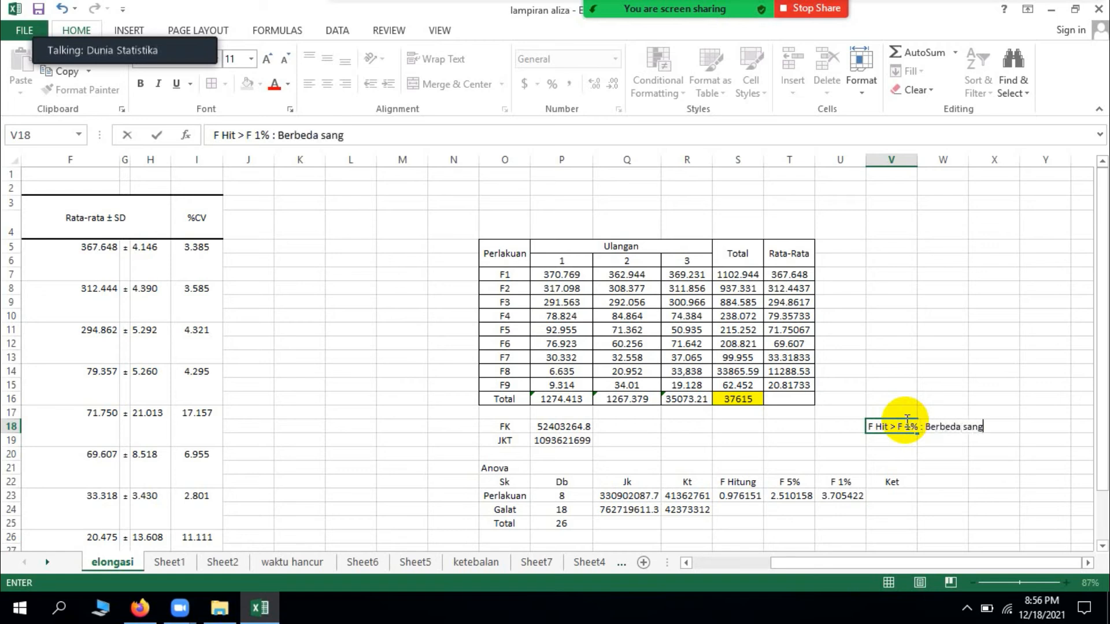
pyautogui.write('at nyata')
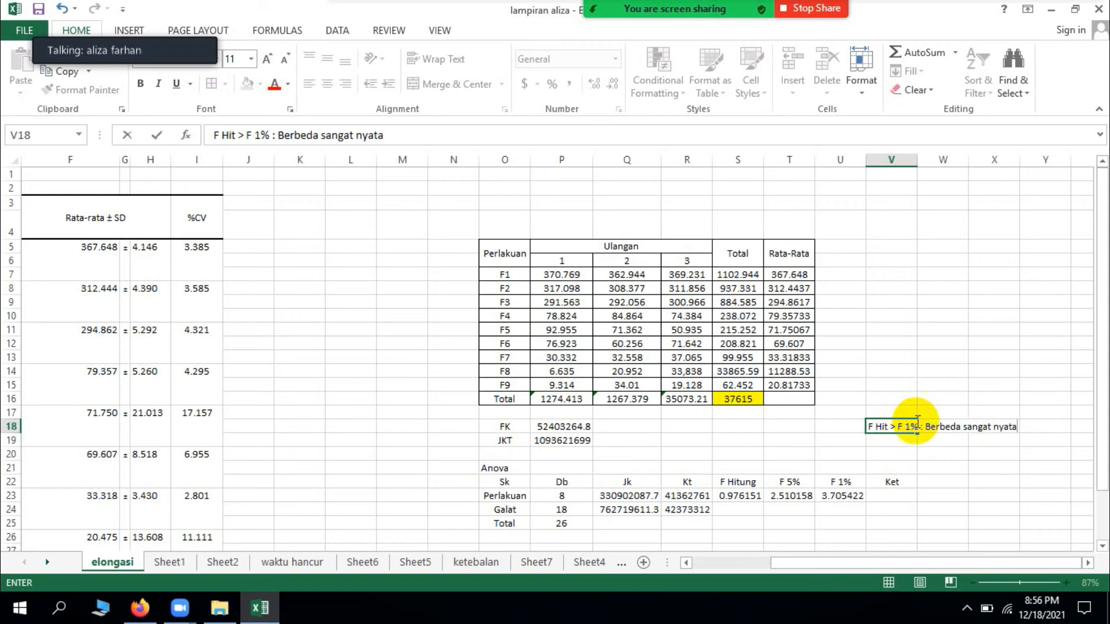
pyautogui.press('Return')
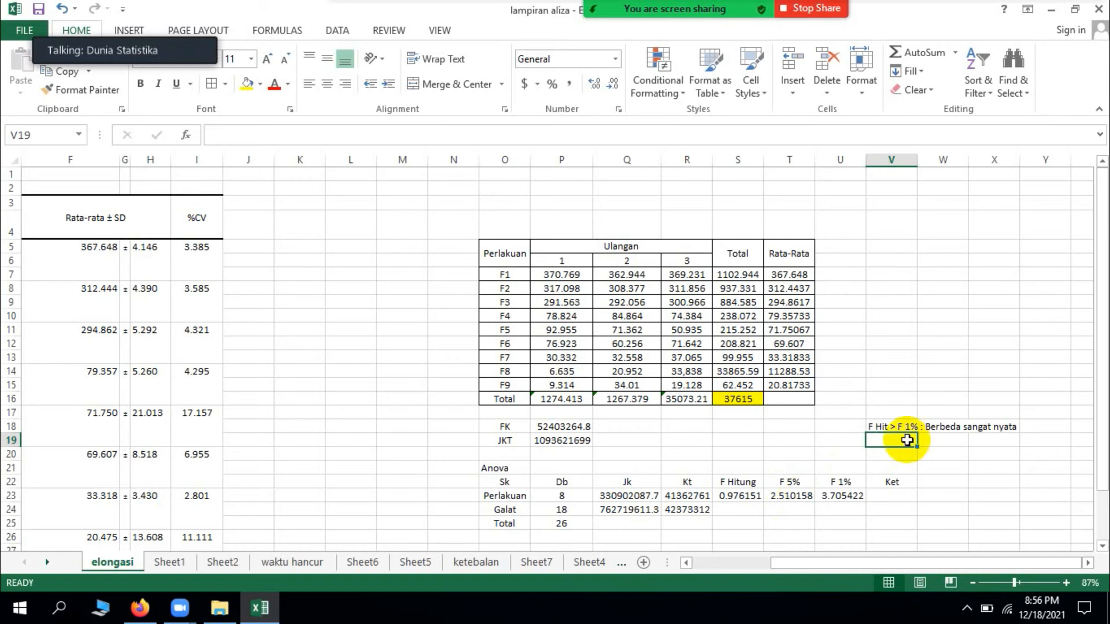
# Step: Enter the second decision rule "F hit > 5% : Berbeda nyata" in V19
pyautogui.write('F hit>')
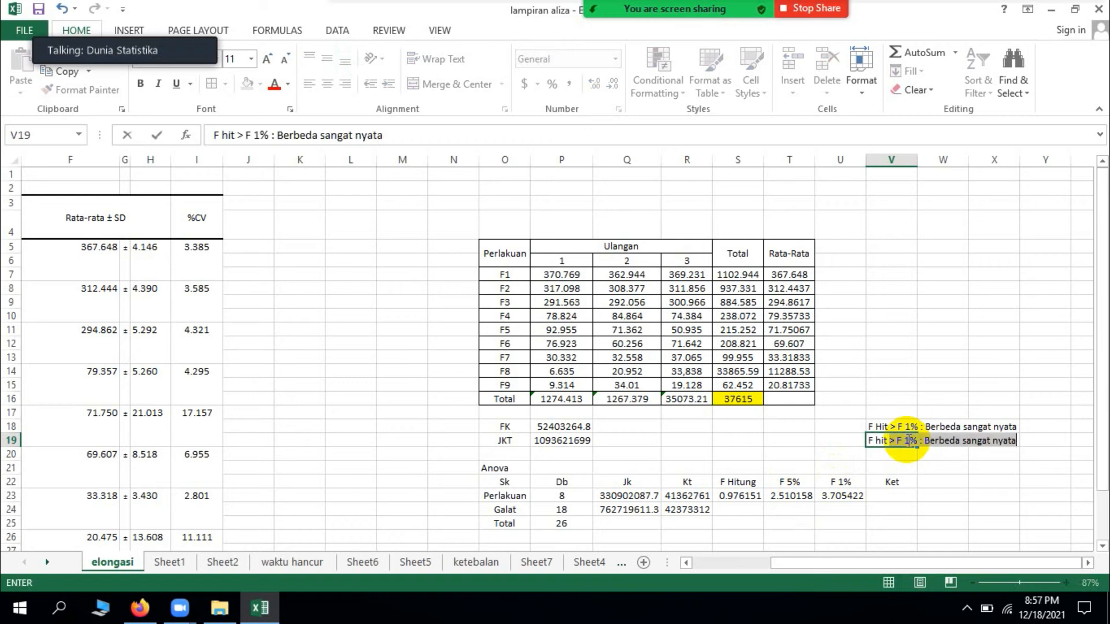
pyautogui.write(' > 5%')
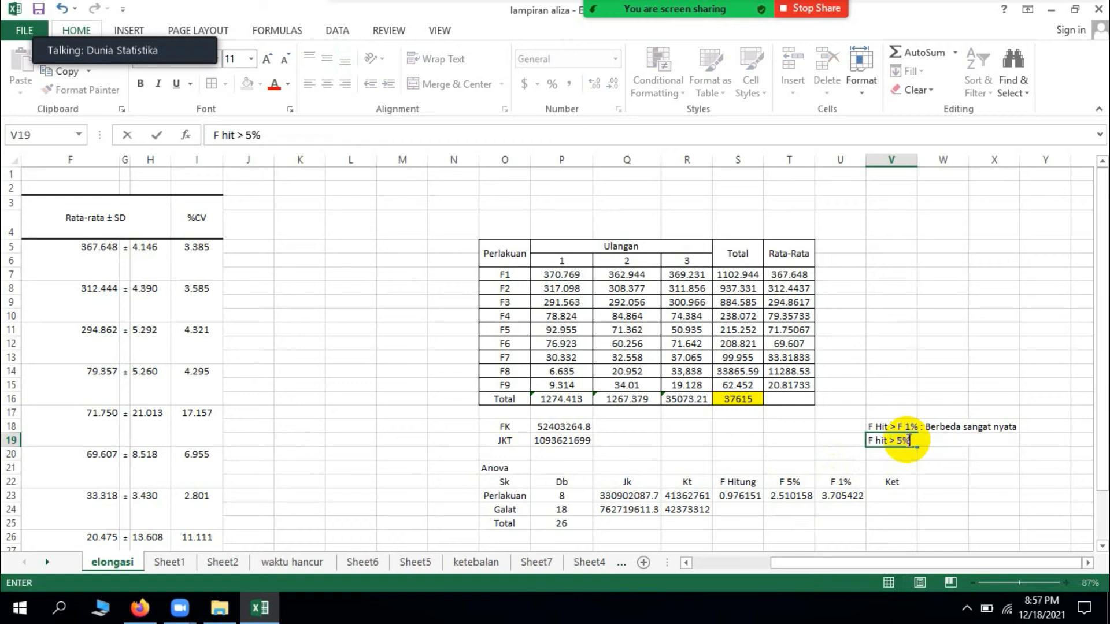
pyautogui.write(' : Berbeda nyata')
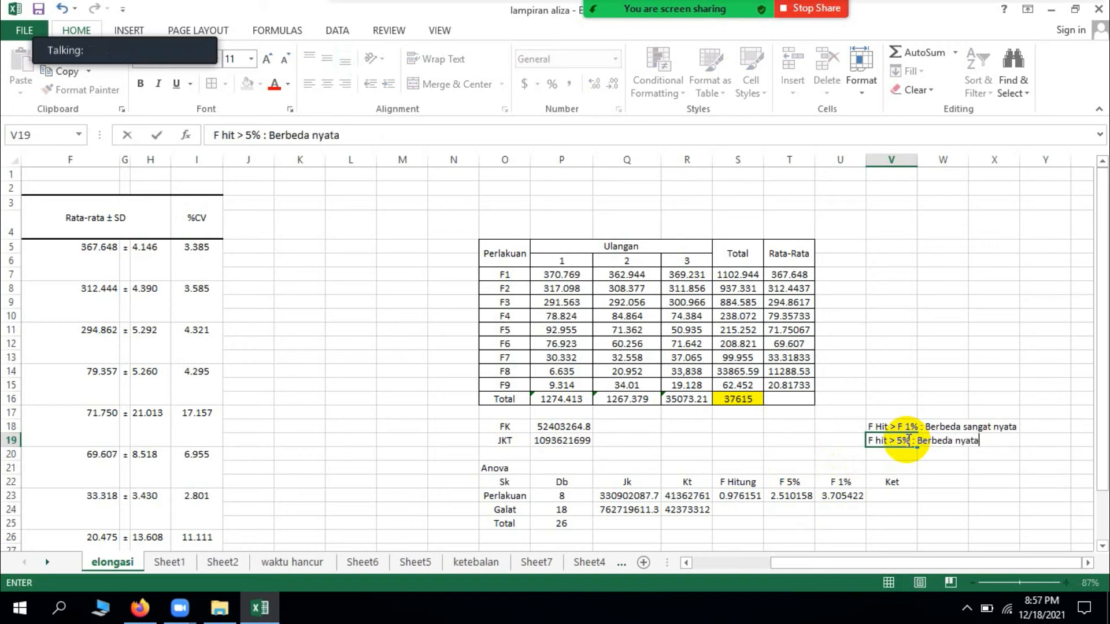
pyautogui.click(925, 475)
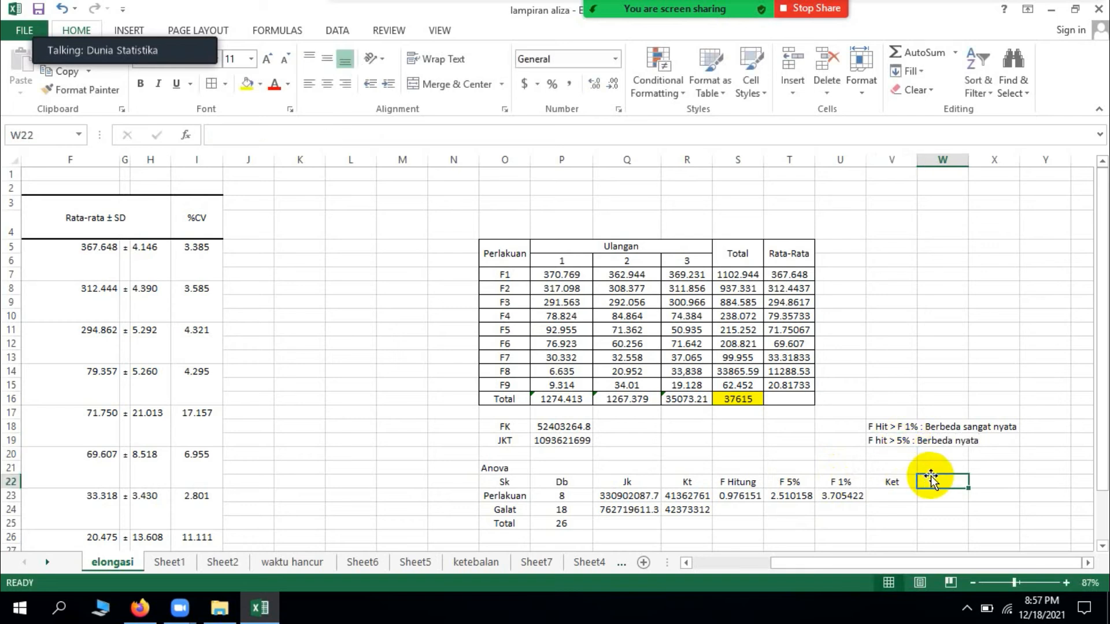
# Step: Enter the third decision rule "F Hit < 5% : Tidak berbeda nyata" in V20
pyautogui.click(905, 455)
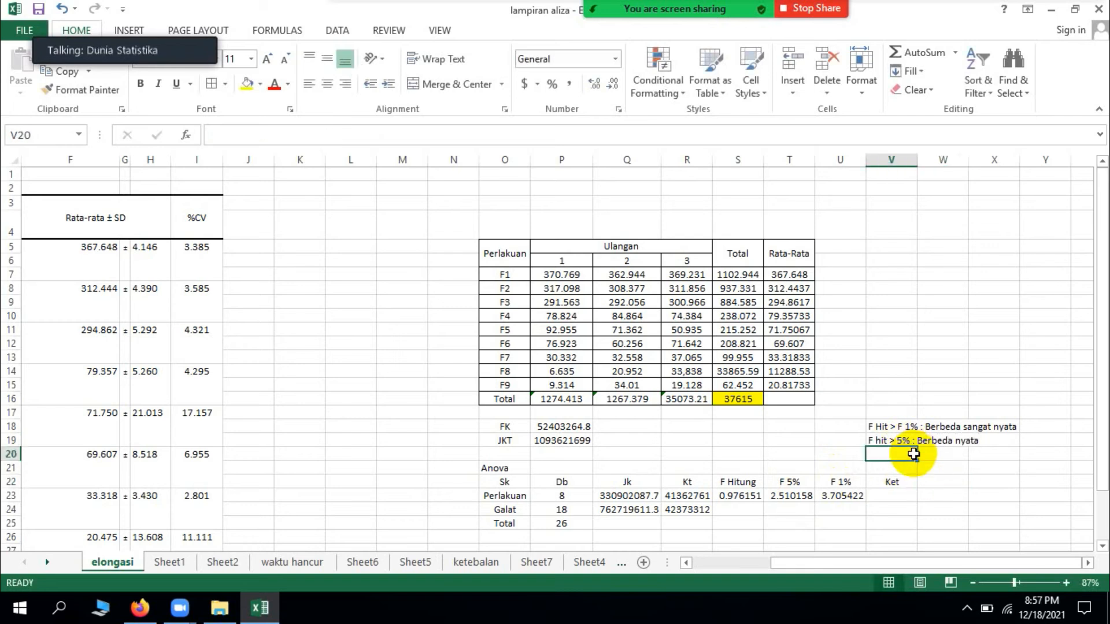
pyautogui.write('F Hit')
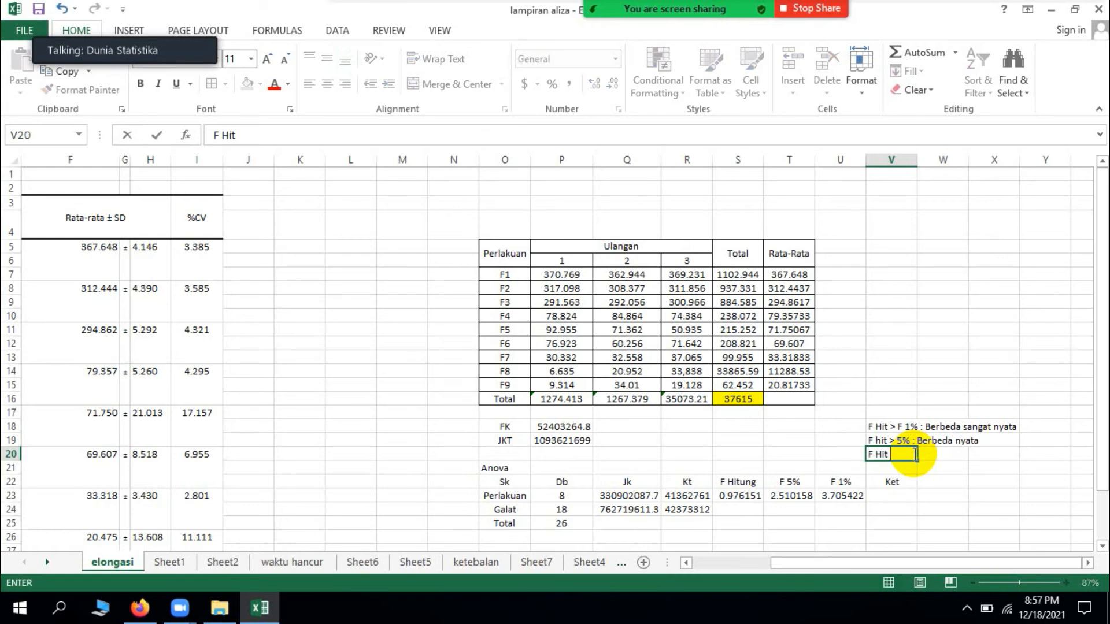
pyautogui.write(' < 5% : Tid')
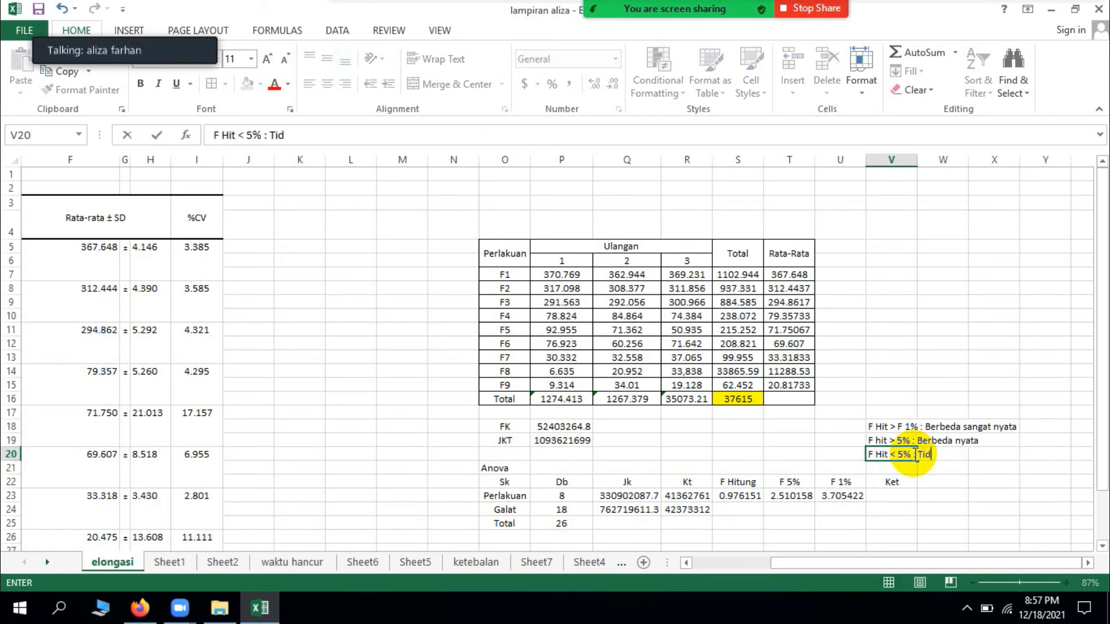
pyautogui.write('ak berbeda nyata')
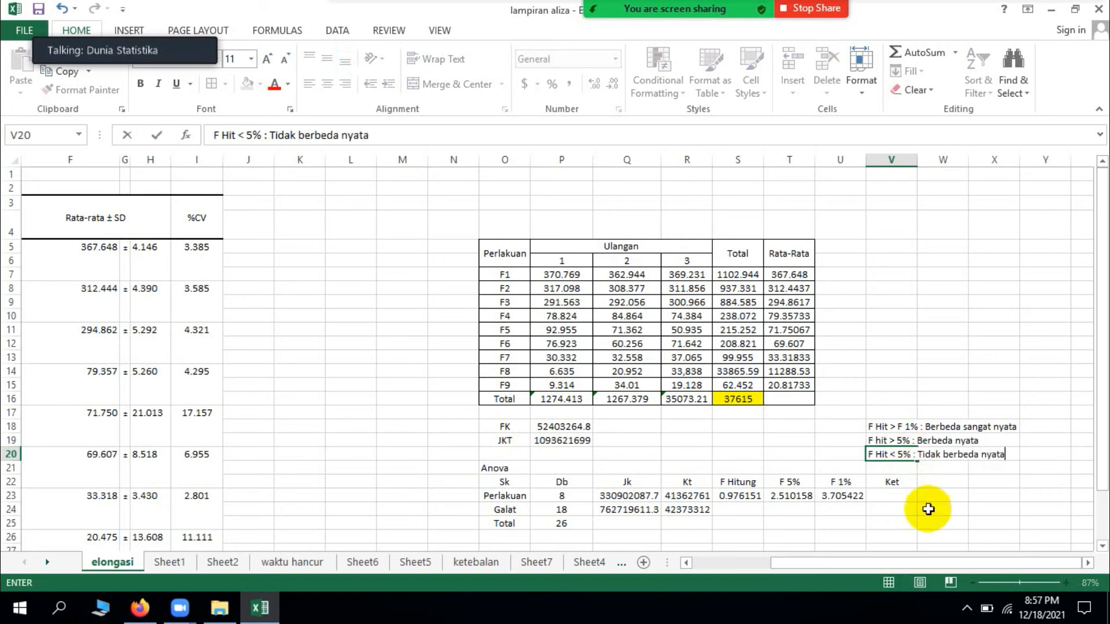
# Step: Fill the Perlakuan Ket in V23 with tn and center it in the cell
pyautogui.click(890, 497)
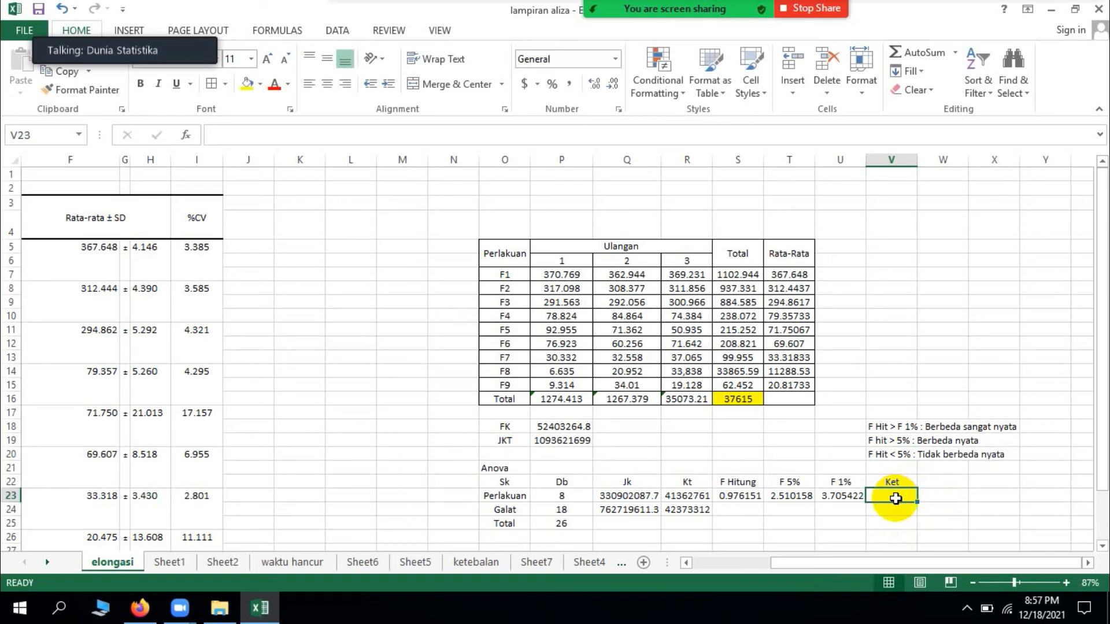
pyautogui.write('tn')
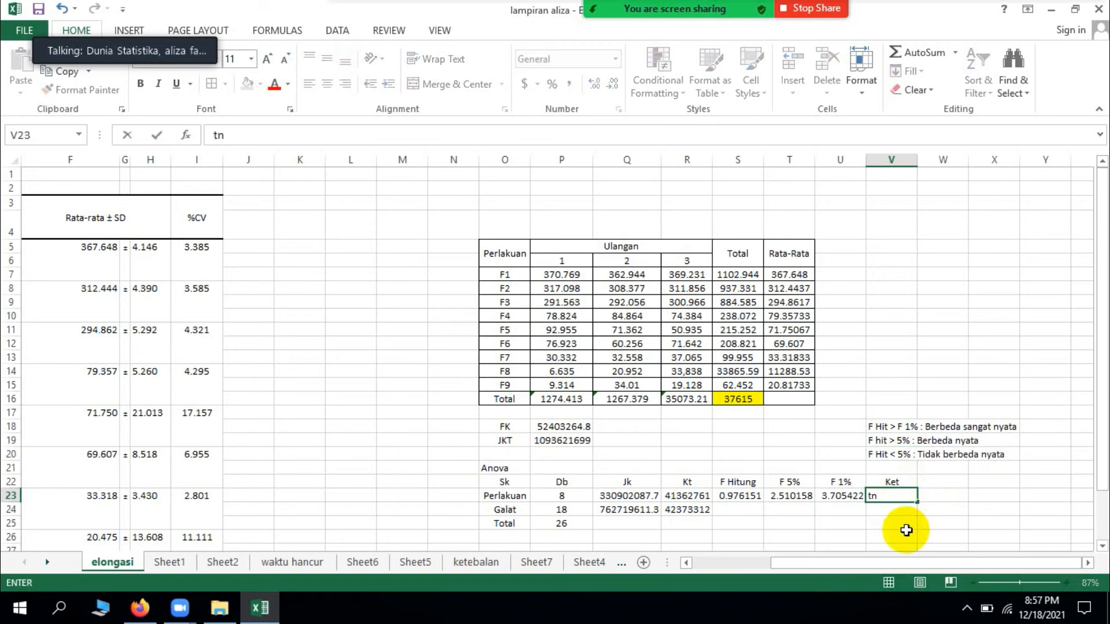
pyautogui.click(905, 492)
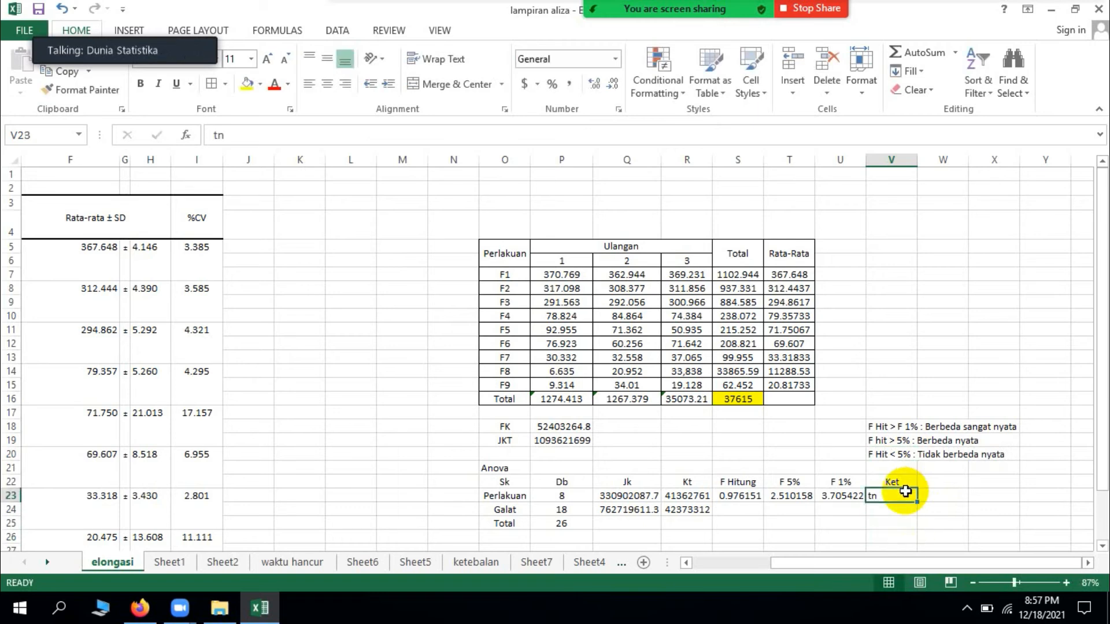
pyautogui.click(327, 84)
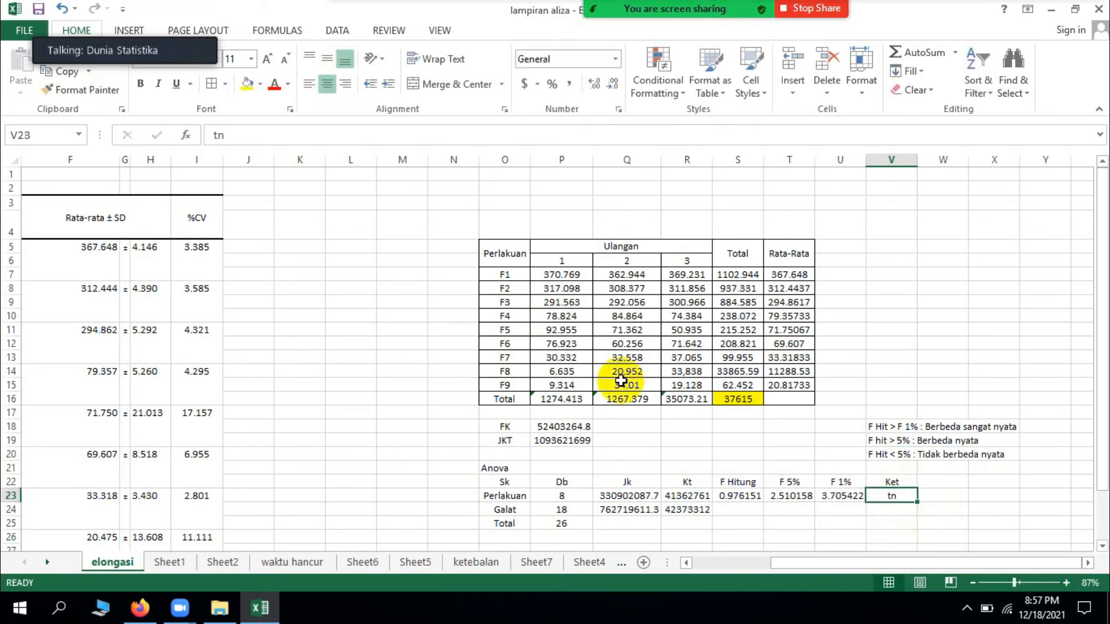
# Step: Apply all borders to the Anova table in O22:V25
pyautogui.click(670, 442)
pyautogui.moveTo(509, 482); pyautogui.dragTo(870, 523)
pyautogui.click(219, 84)
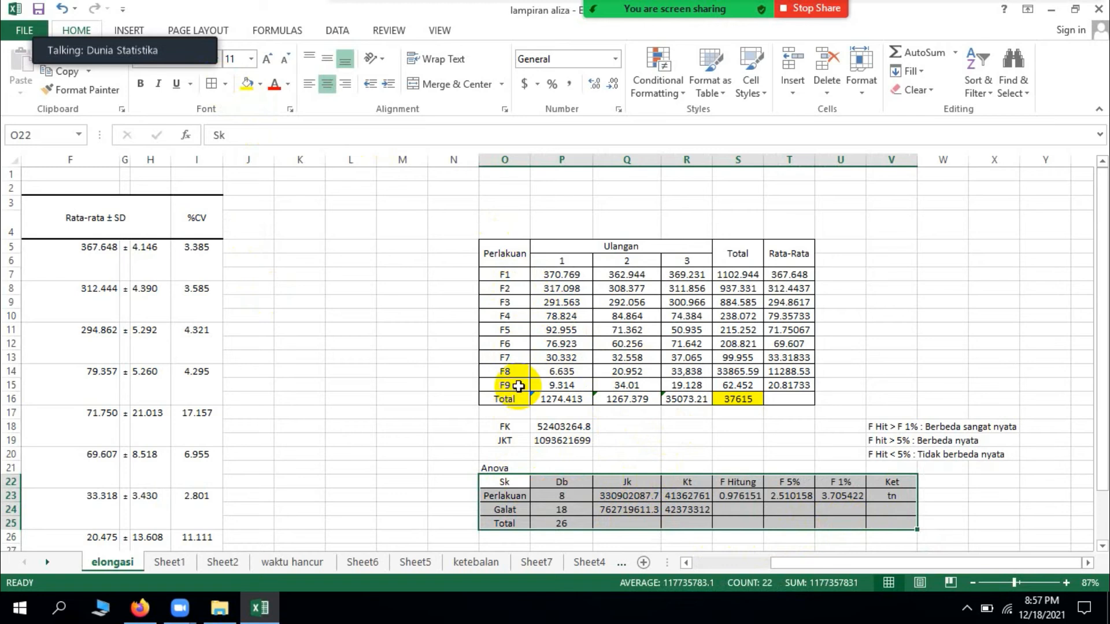
pyautogui.click(898, 497)
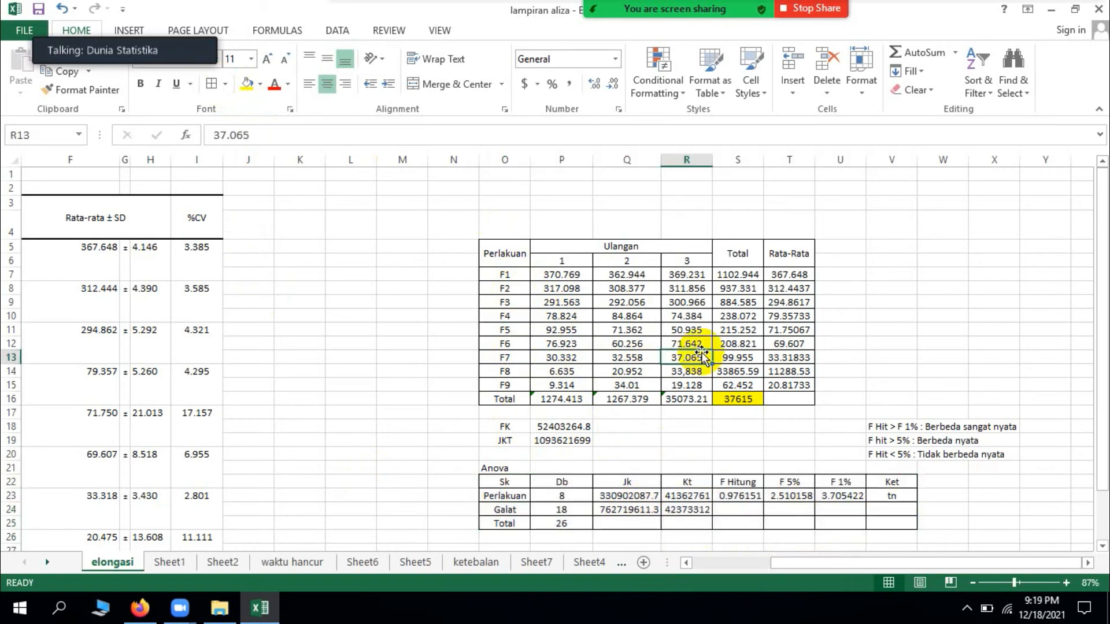
# Step: Insert a new equation box and move it to the empty area around L15:M16, beside the Perlakuan table
pyautogui.scroll(-1, 702, 355)
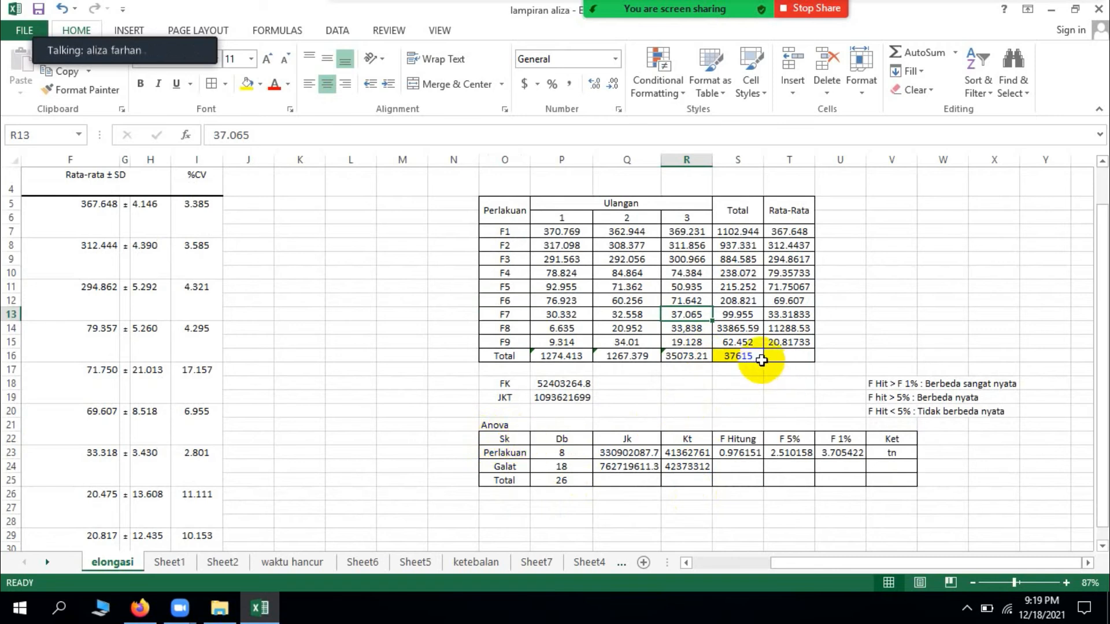
pyautogui.click(761, 360)
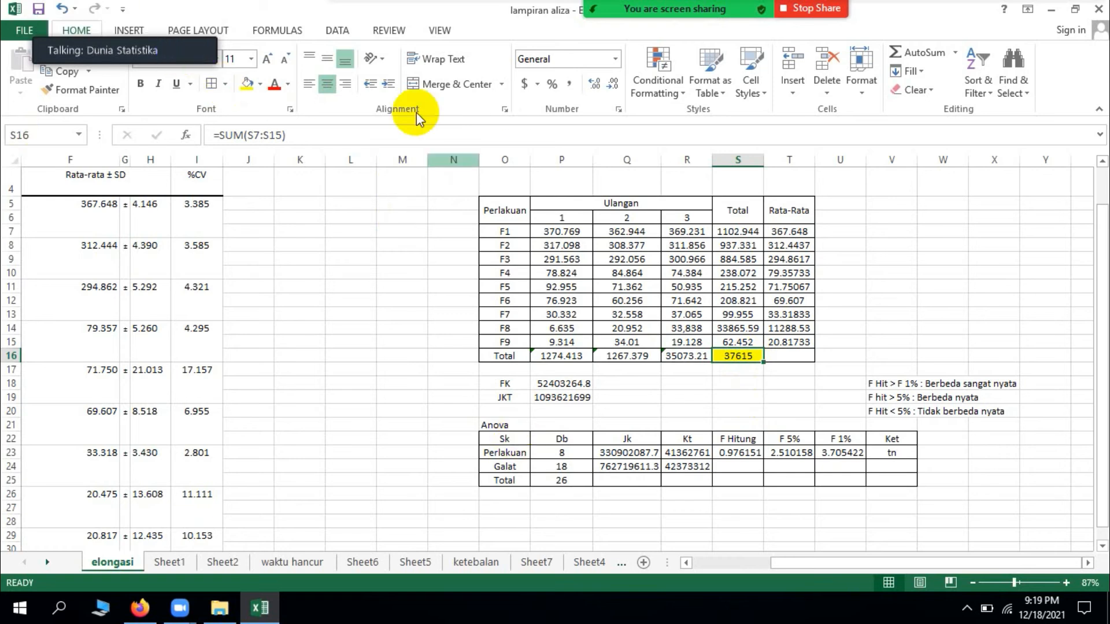
pyautogui.moveTo(166, 22); pyautogui.dragTo(138, 68)
pyautogui.click(131, 29)
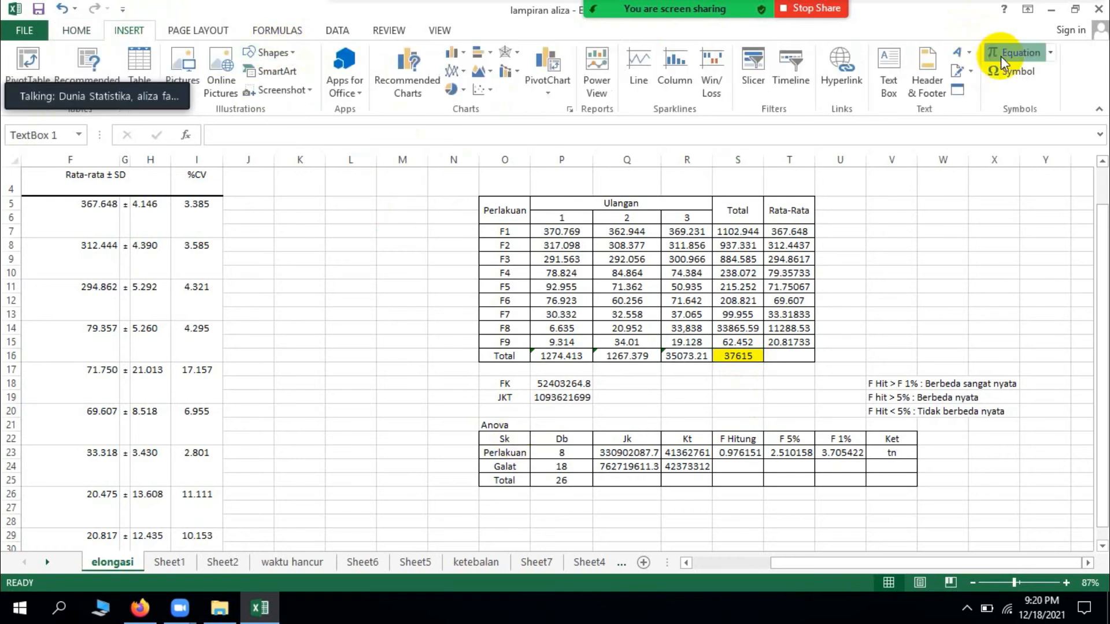
pyautogui.click(1001, 57)
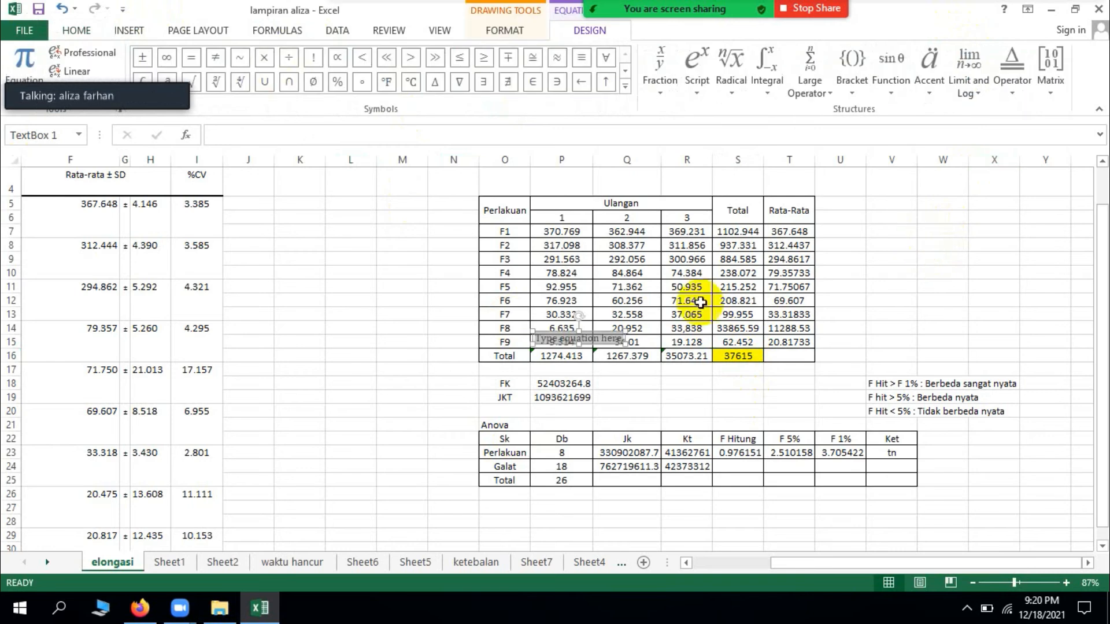
pyautogui.moveTo(576, 338); pyautogui.dragTo(376, 360)
pyautogui.click(373, 349)
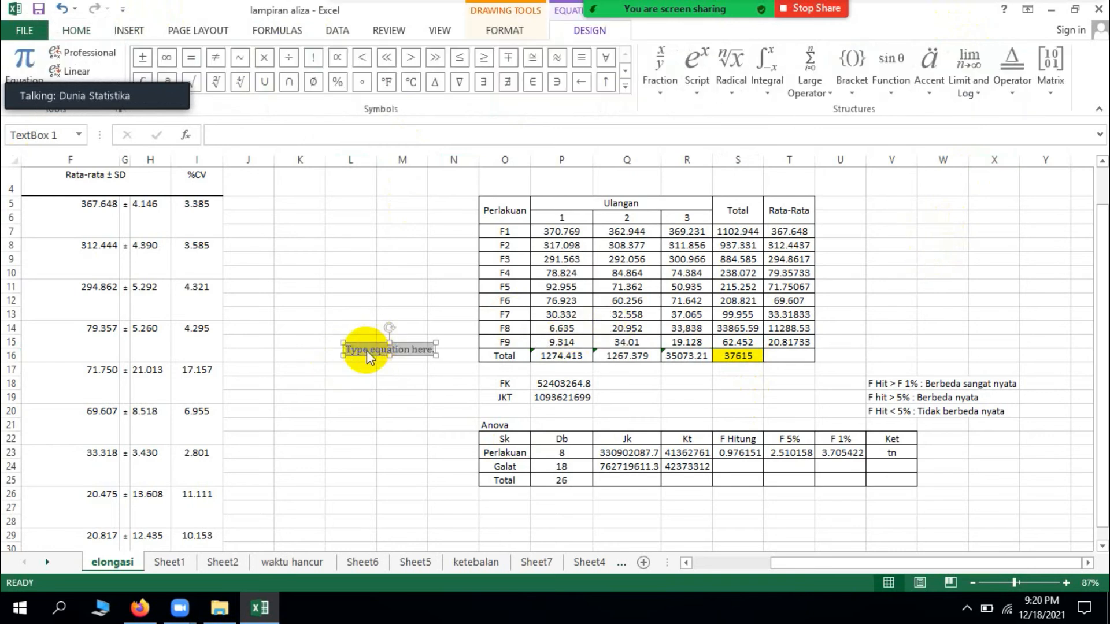
# Step: Begin the equation with FK= followed by an empty stacked fraction
pyautogui.write('FK=')
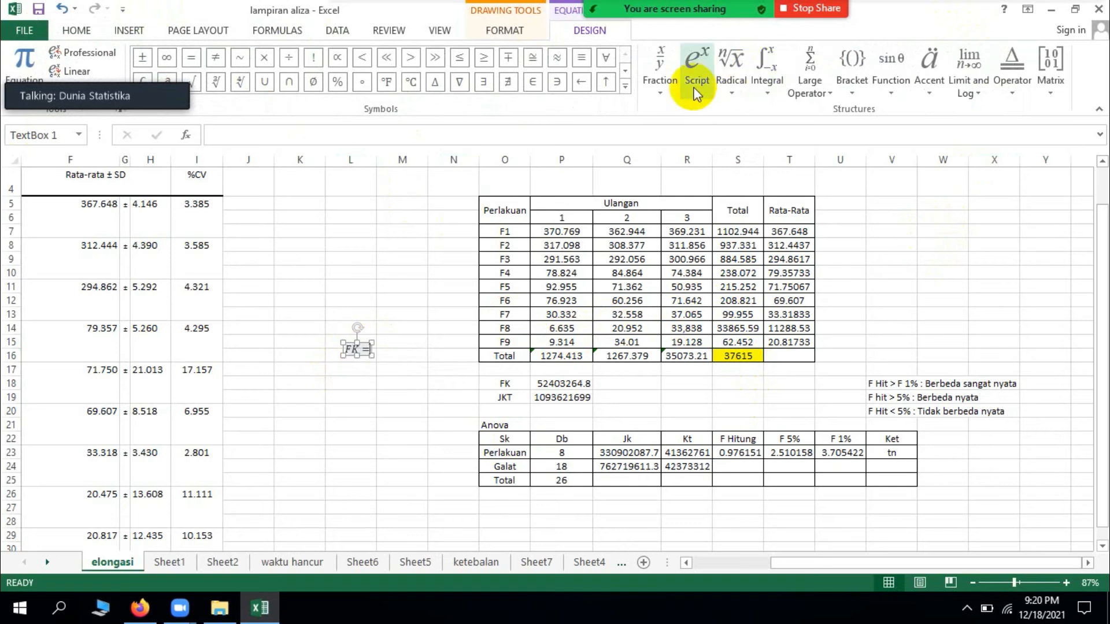
pyautogui.click(661, 96)
pyautogui.click(671, 152)
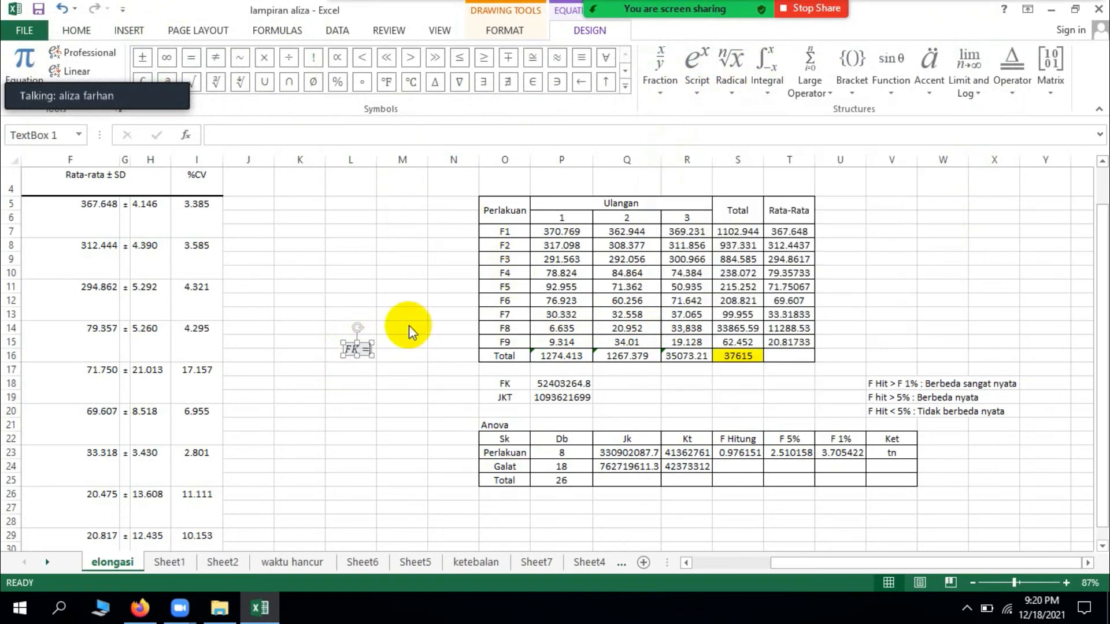
pyautogui.click(376, 349)
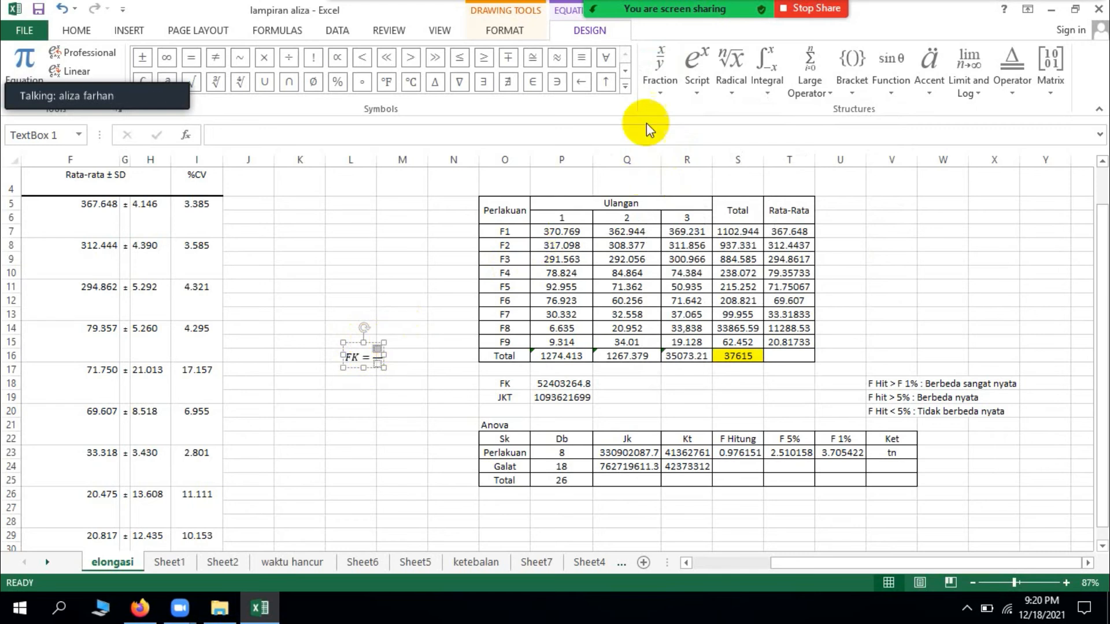
# Step: Fill the FK fraction with Y superscript 2 as numerator and t*r as denominator
pyautogui.click(695, 86)
pyautogui.click(726, 153)
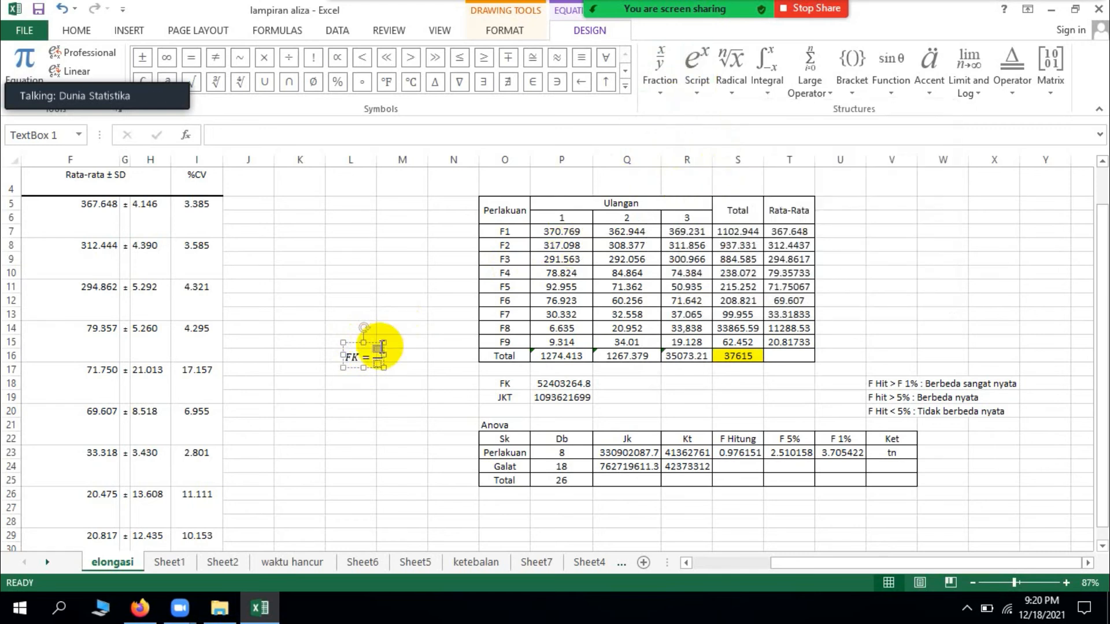
pyautogui.write('Y')
pyautogui.press('BackSpace')
pyautogui.write('Y')
pyautogui.press('Right')
pyautogui.write('2')
pyautogui.write('*r')
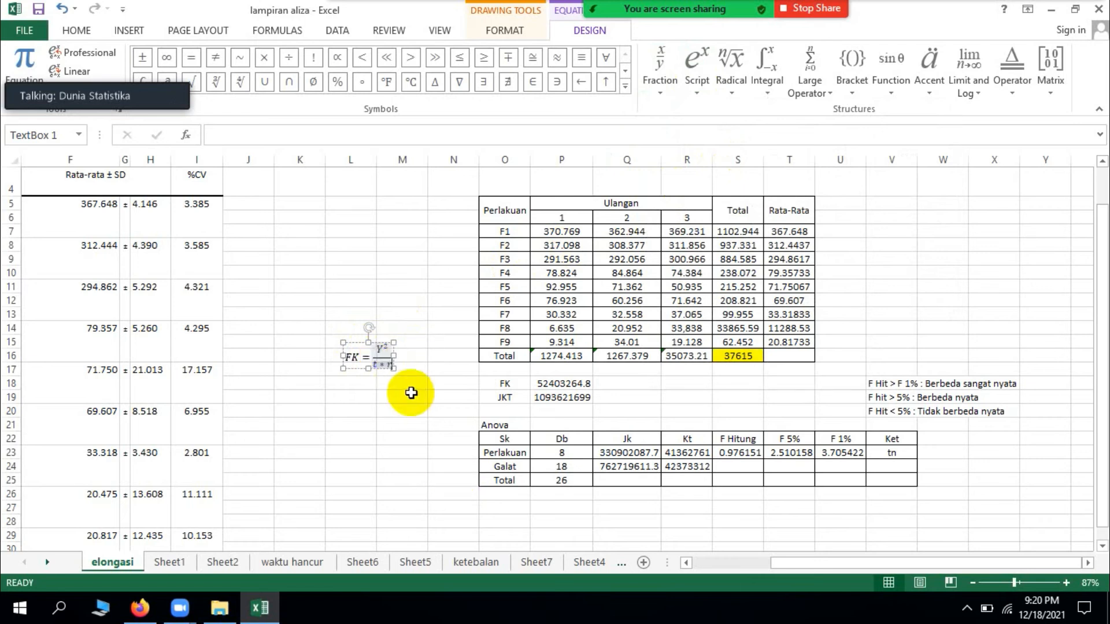
# Step: Extend the FK equation with = and a second stacked fraction whose numerator is 37615 with superscript 2
pyautogui.press('Right')
pyautogui.write('=')
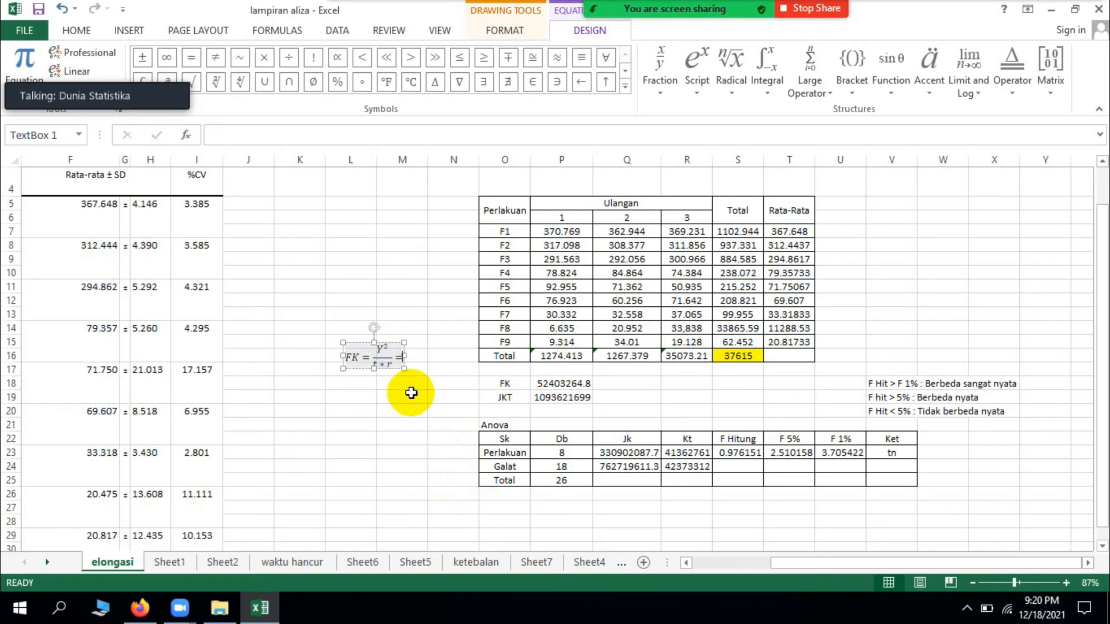
pyautogui.click(658, 93)
pyautogui.click(670, 153)
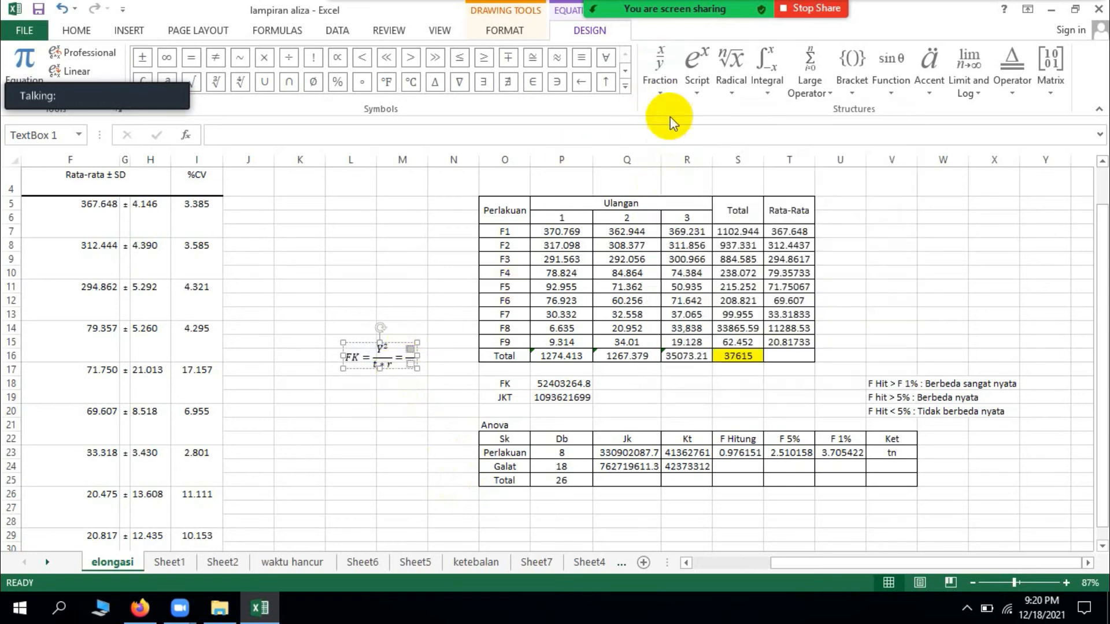
pyautogui.click(698, 68)
pyautogui.click(701, 128)
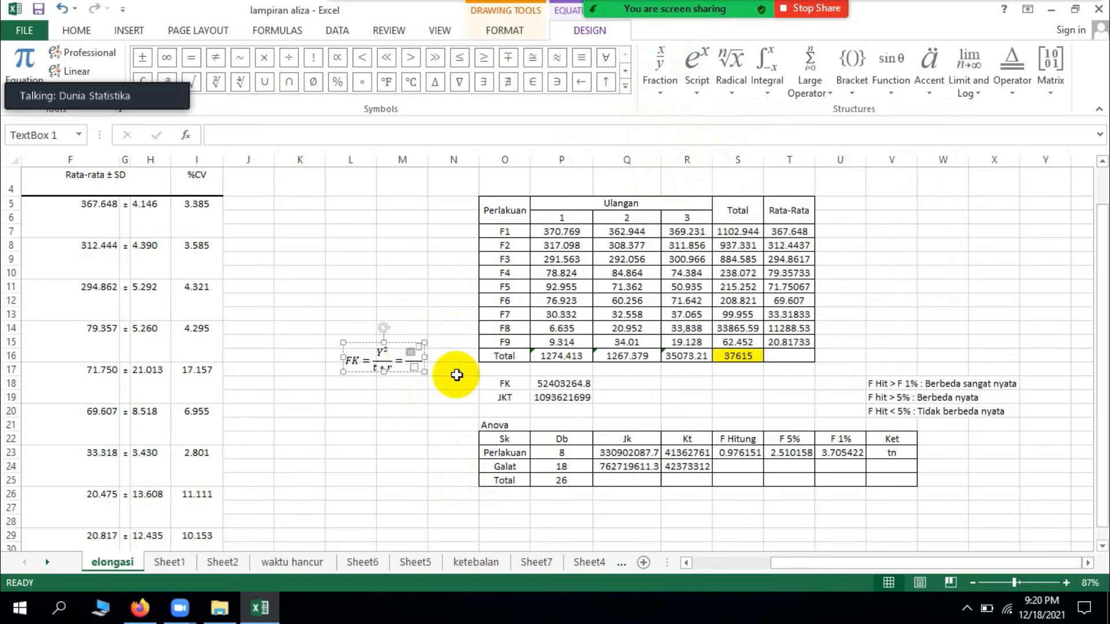
pyautogui.write('3761')
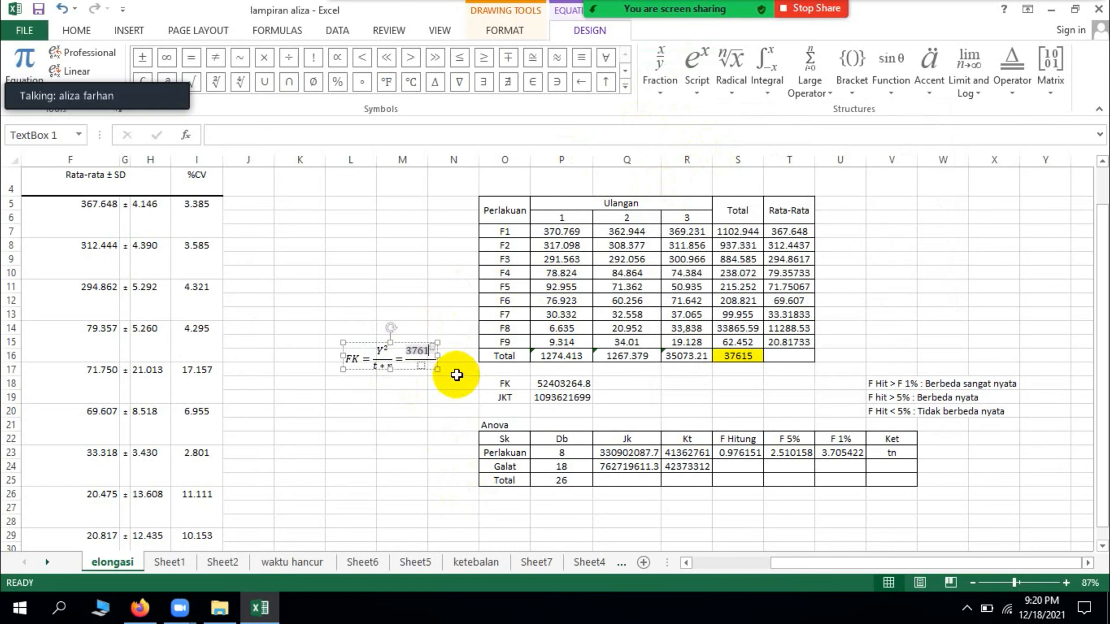
pyautogui.write('5')
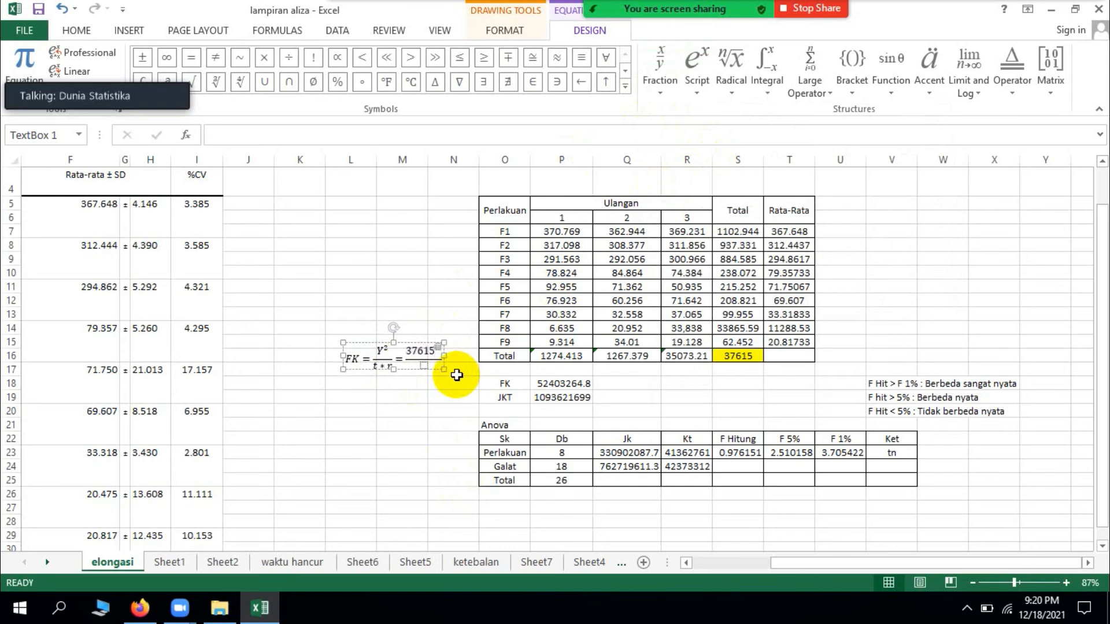
pyautogui.write('2')
# Step: Fill the denominator of the second FK fraction with 9*3
pyautogui.click(422, 364)
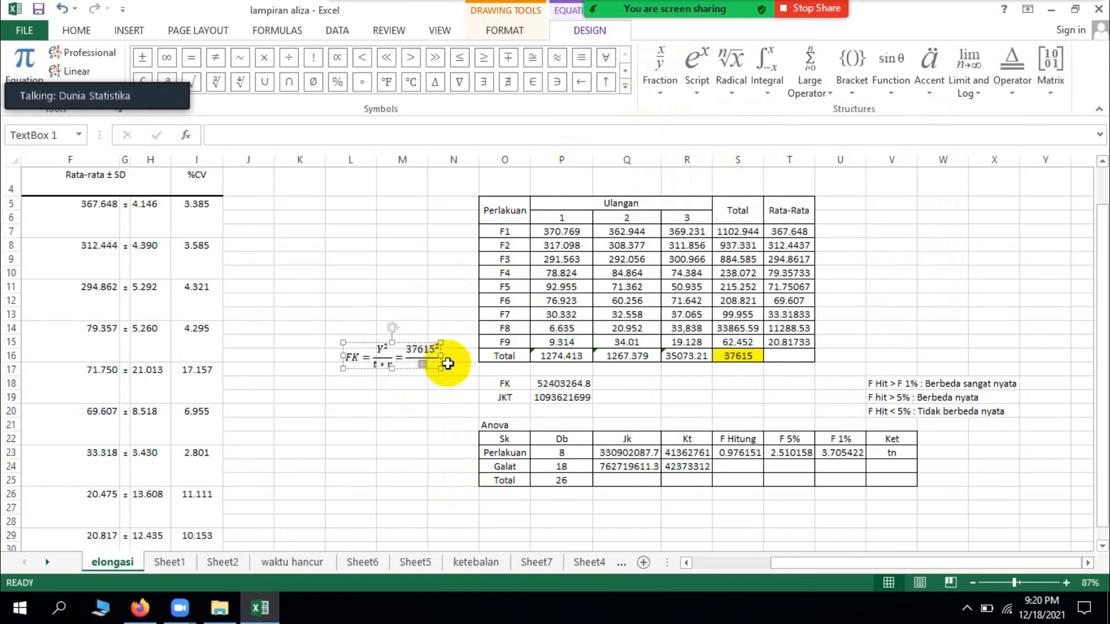
pyautogui.write('9*')
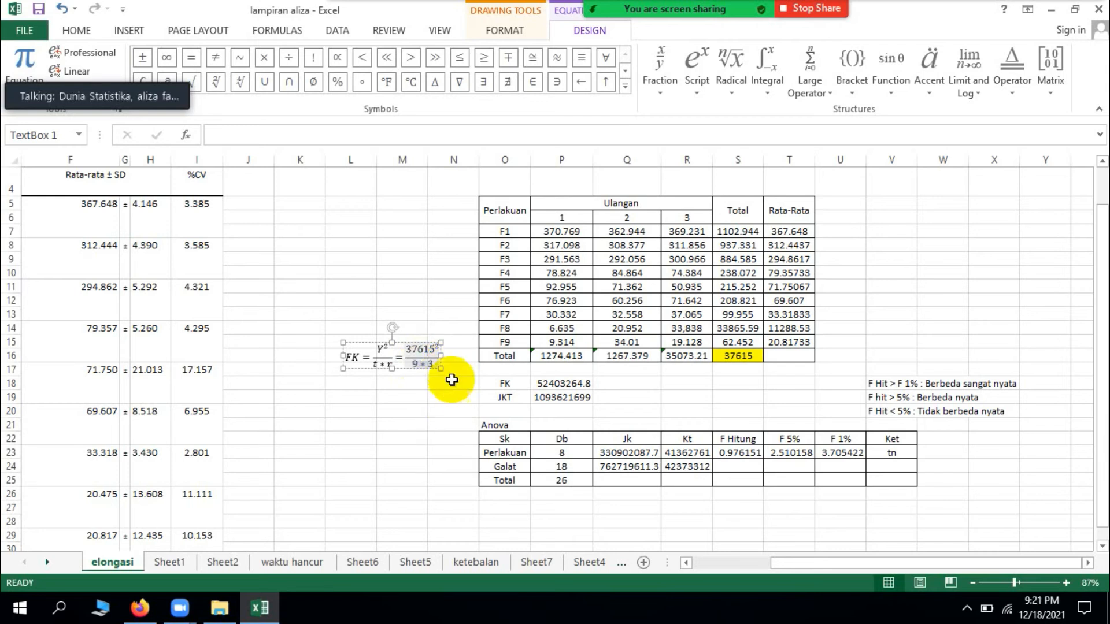
pyautogui.write('3')
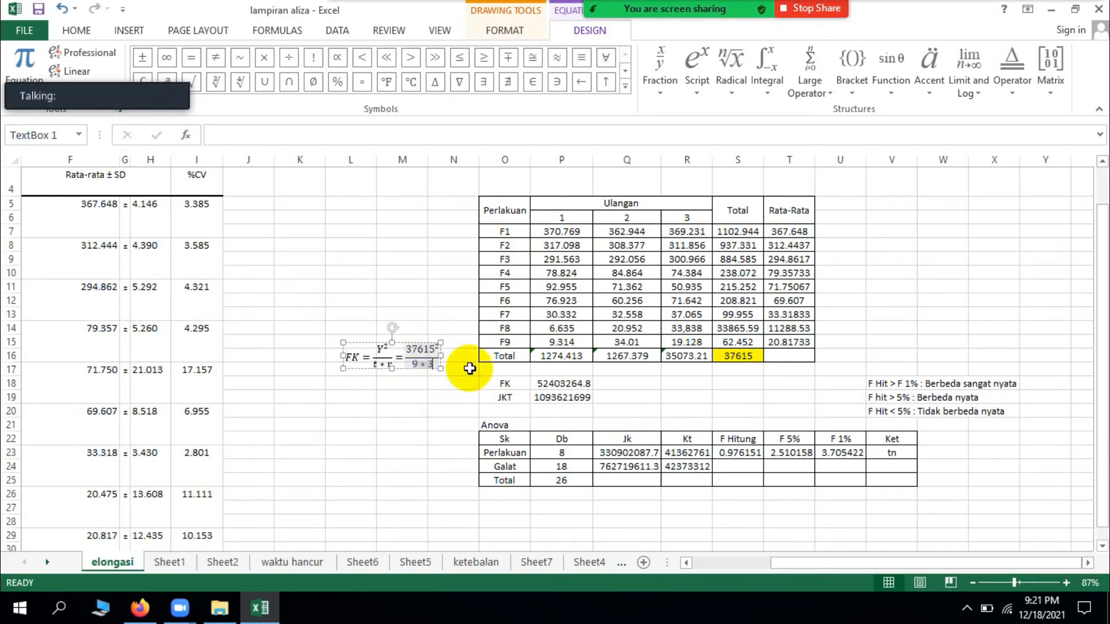
pyautogui.write('=')
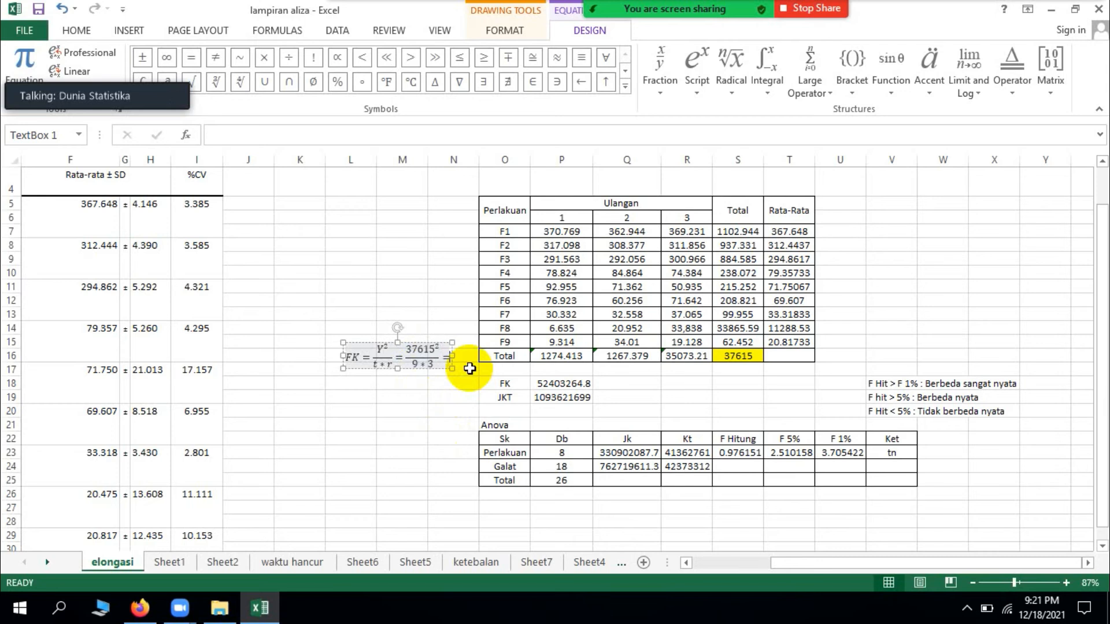
pyautogui.write('5240')
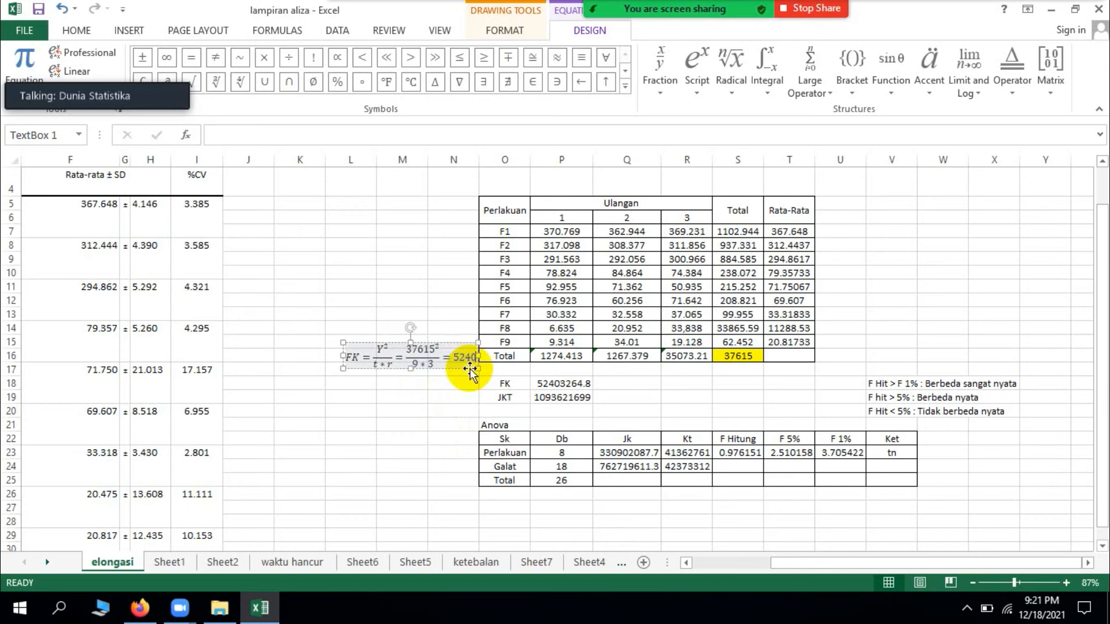
pyautogui.write('3264')
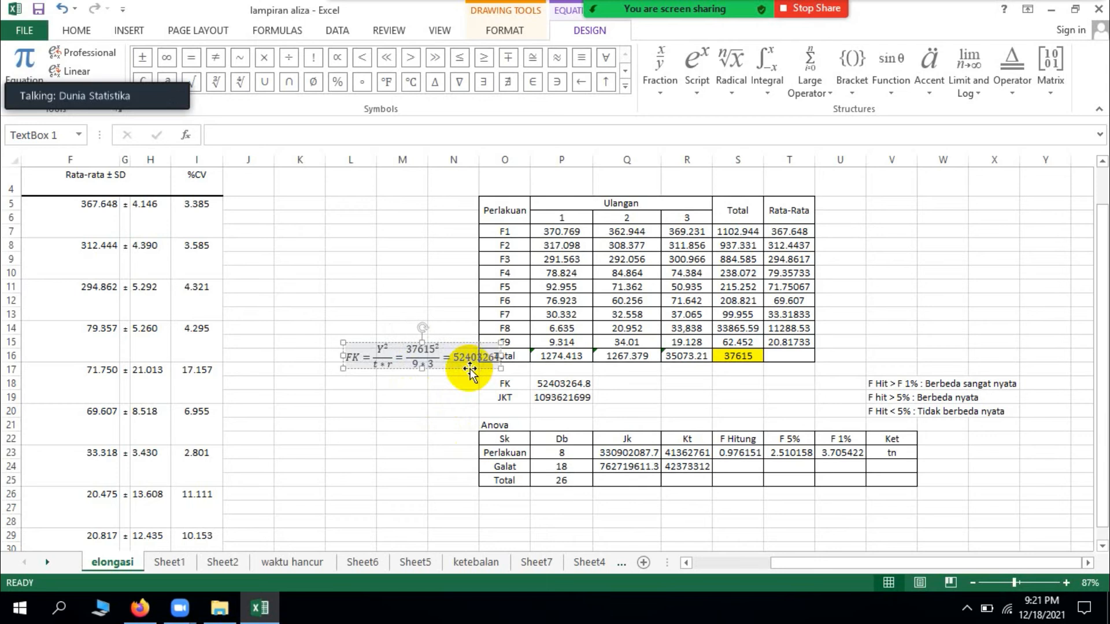
pyautogui.write('.8')
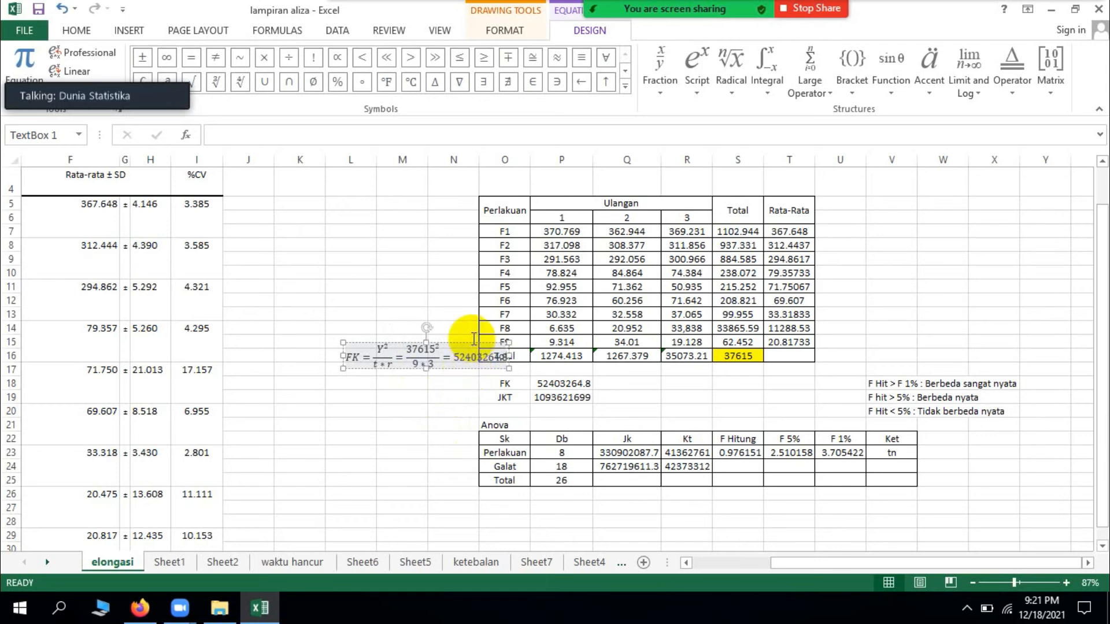
# Step: Remove the italics from the FK equation and move it to the empty area around K17:N18, clear of the Perlakuan table
pyautogui.click(484, 368)
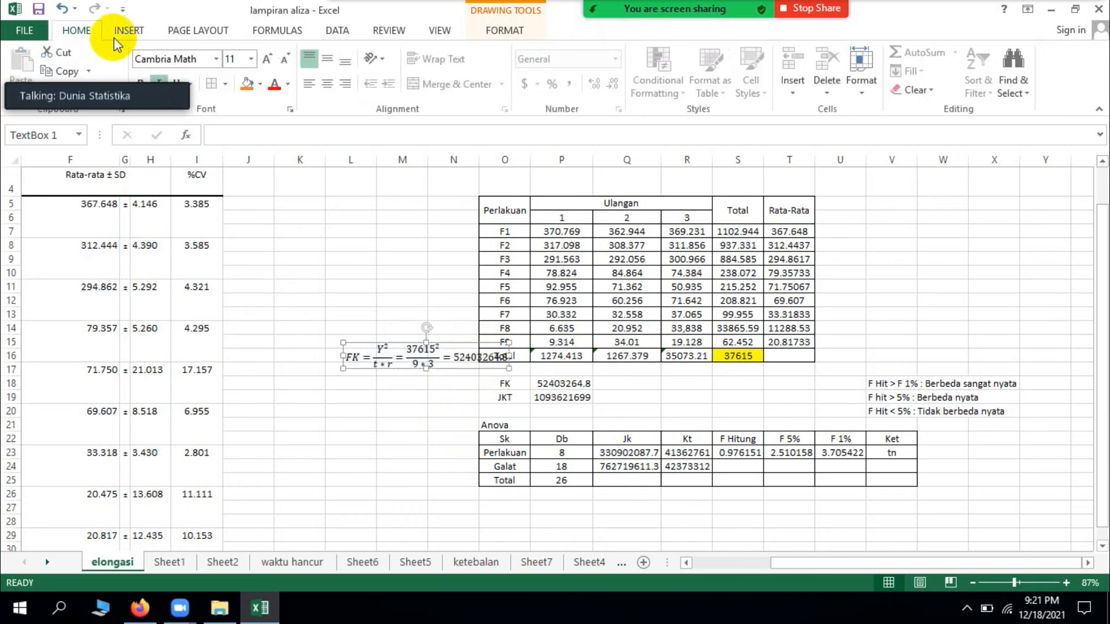
pyautogui.click(160, 78)
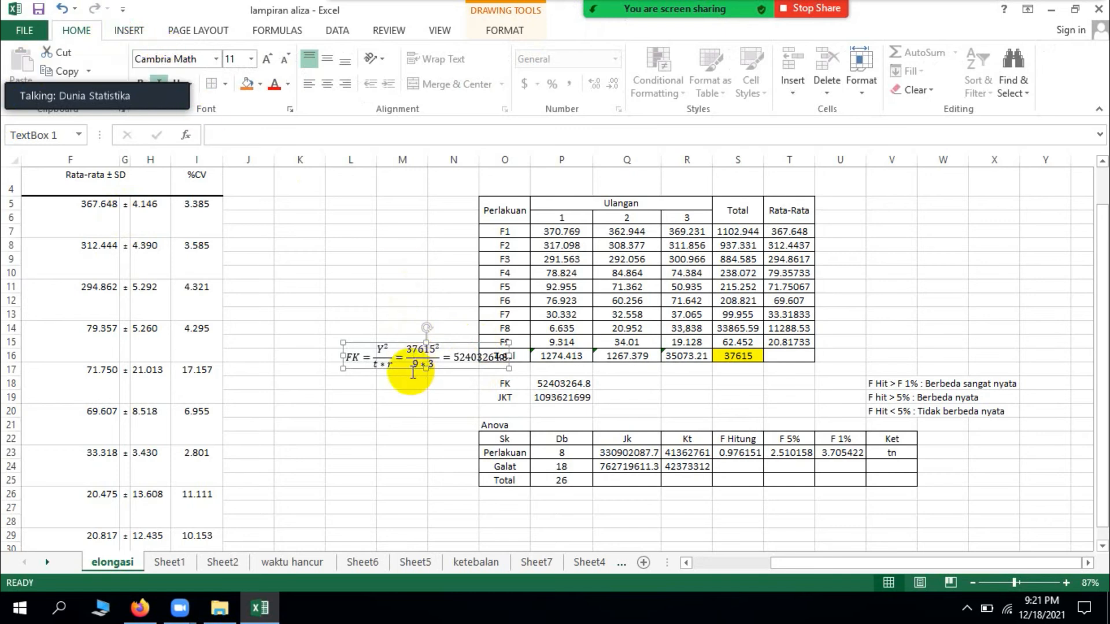
pyautogui.moveTo(411, 375); pyautogui.dragTo(401, 397)
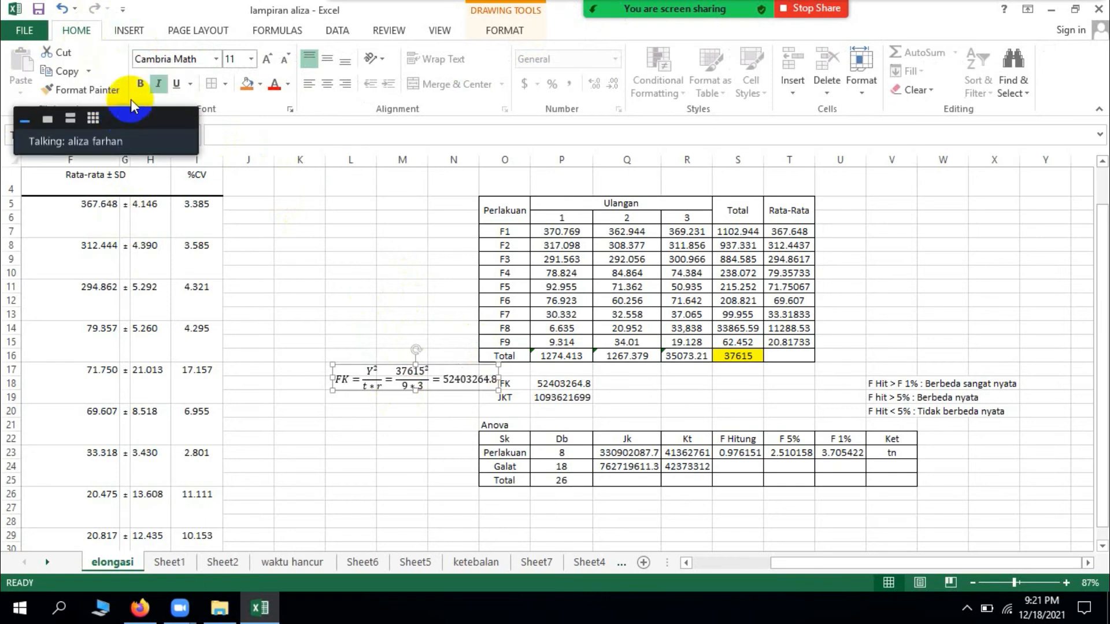
pyautogui.click(159, 84)
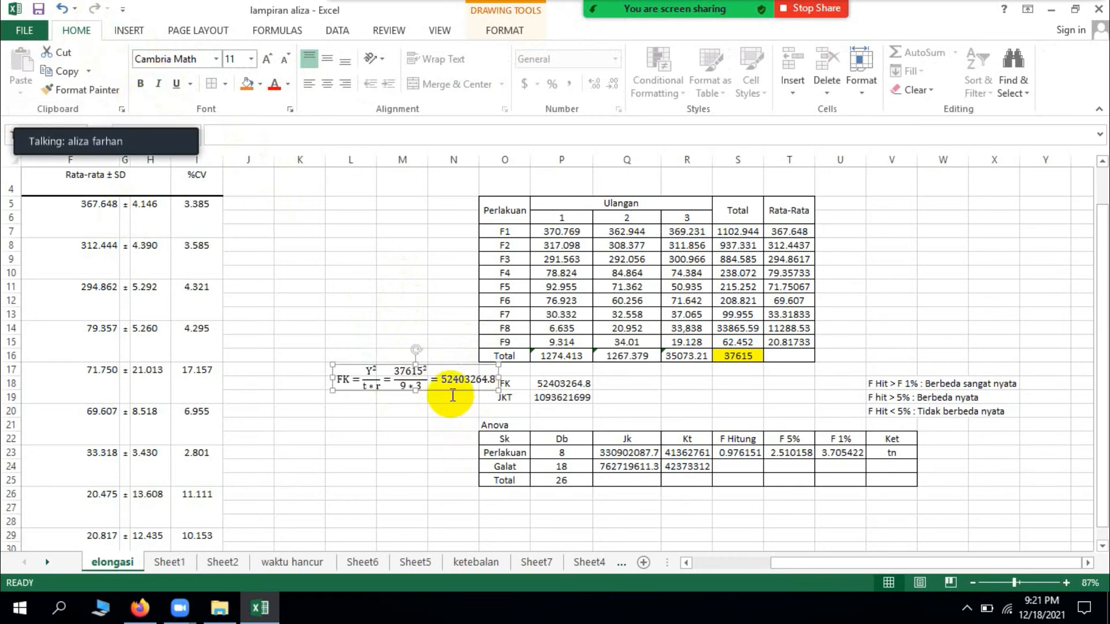
pyautogui.moveTo(452, 393); pyautogui.dragTo(413, 395)
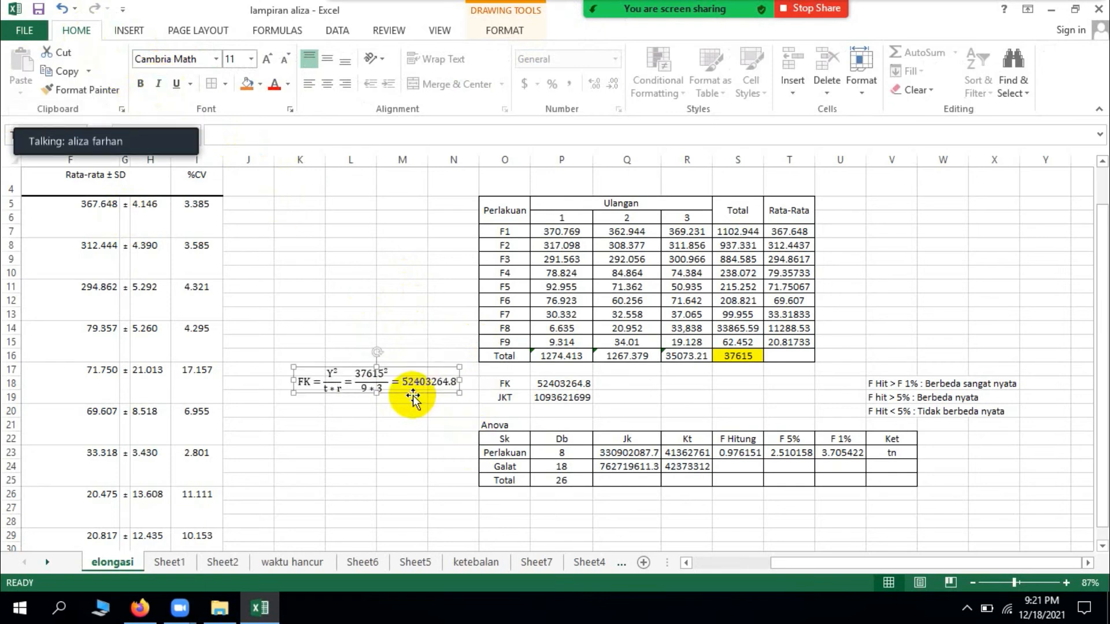
pyautogui.click(453, 274)
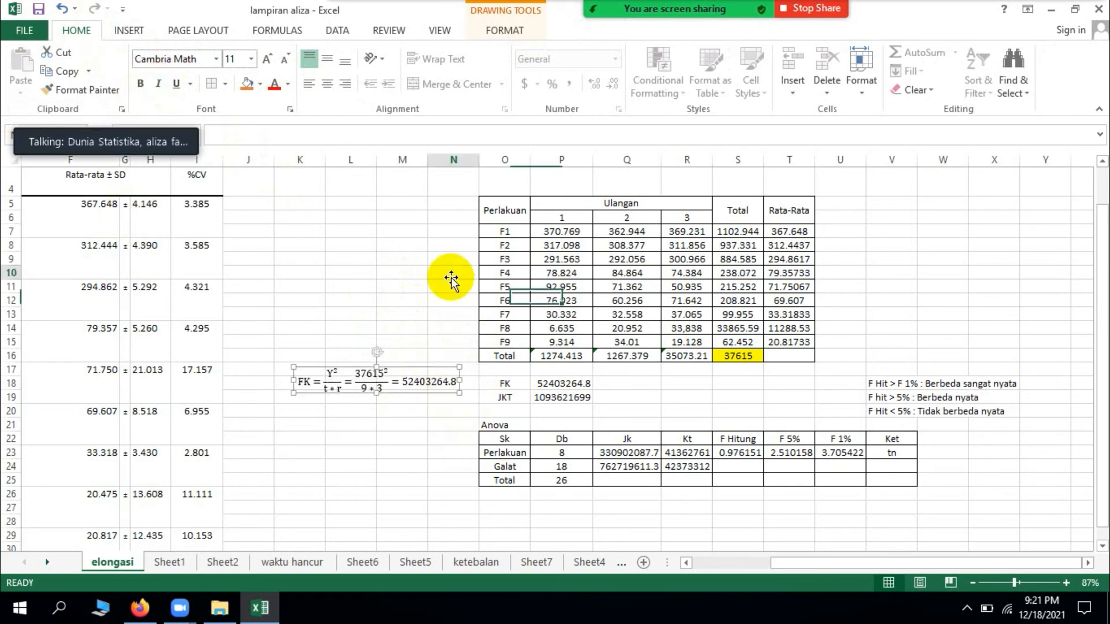
# Step: Insert a new equation box below the FK equation and begin it with JKT = followed by a summation without limits
pyautogui.click(129, 30)
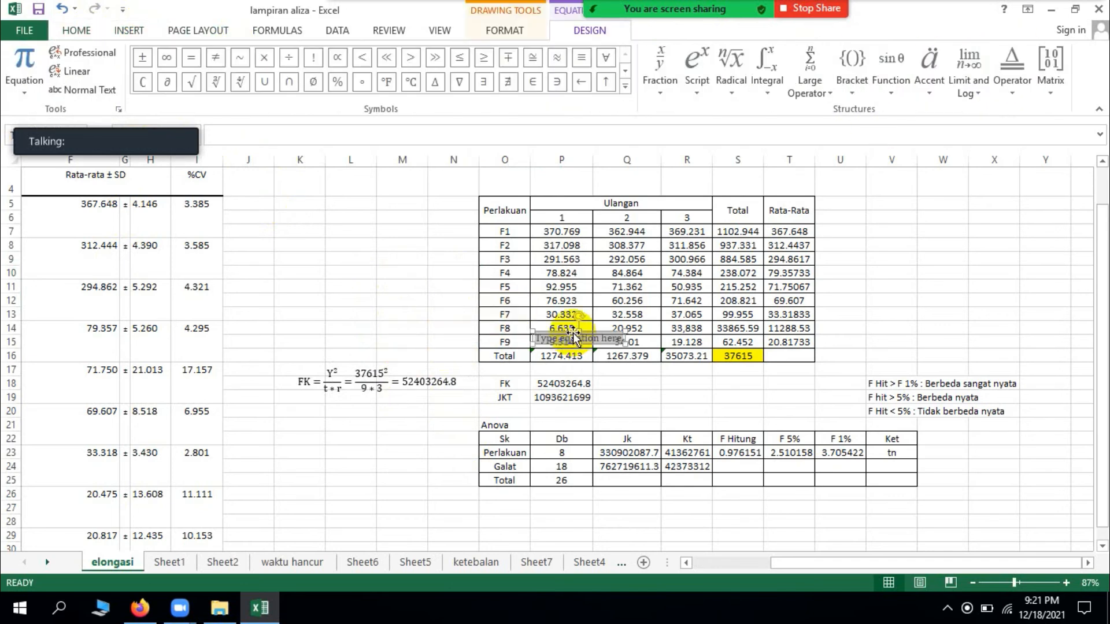
pyautogui.moveTo(538, 363); pyautogui.dragTo(322, 419)
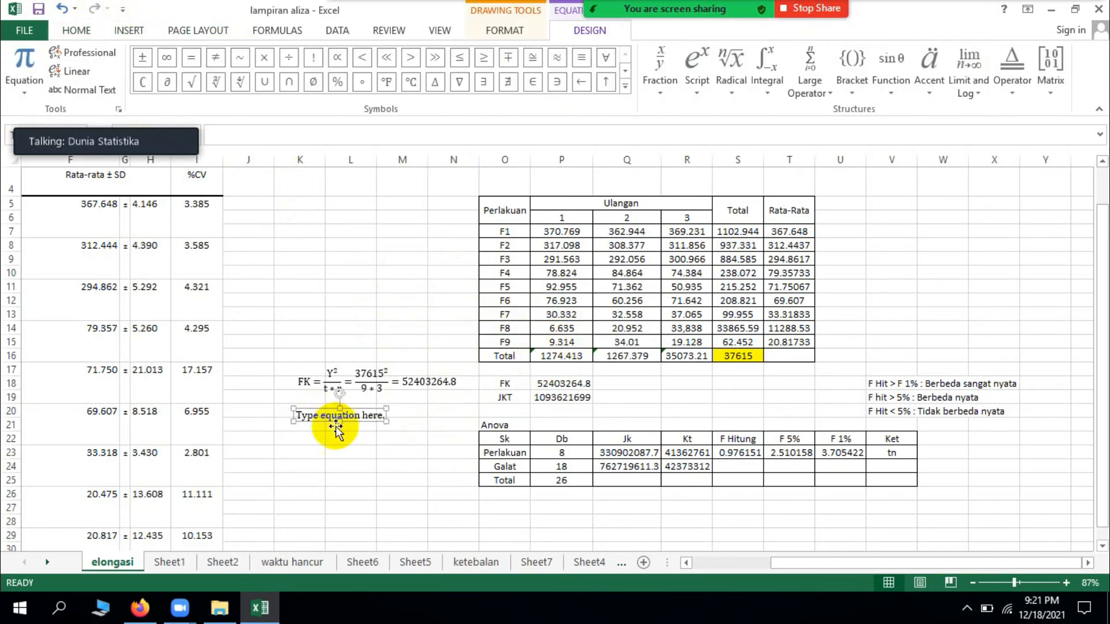
pyautogui.click(337, 421)
pyautogui.write('JKT =')
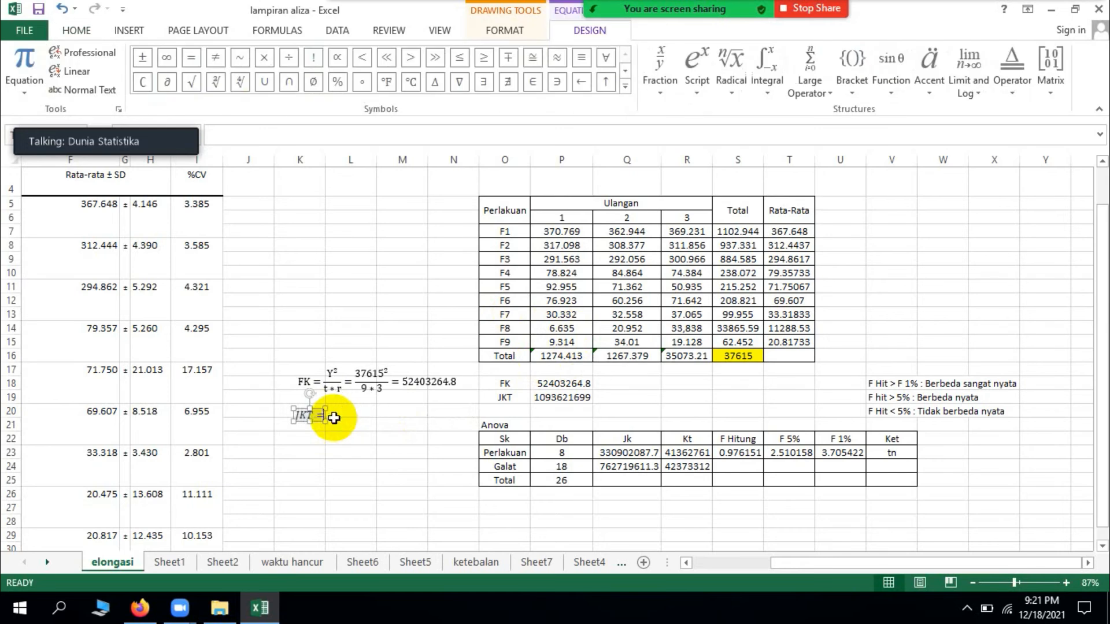
pyautogui.click(832, 95)
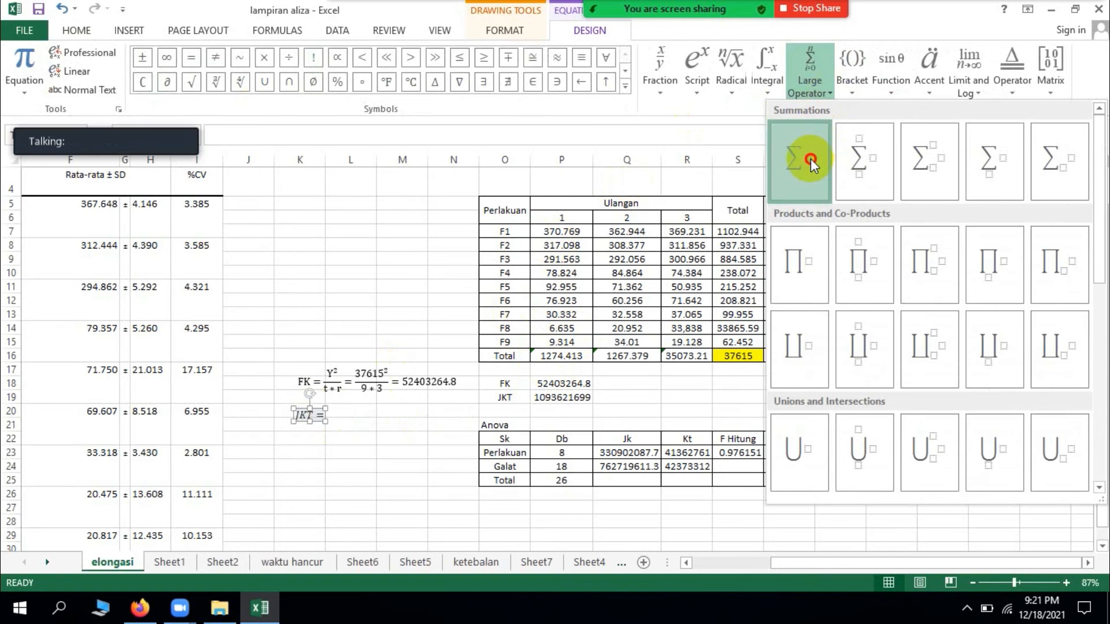
pyautogui.click(810, 159)
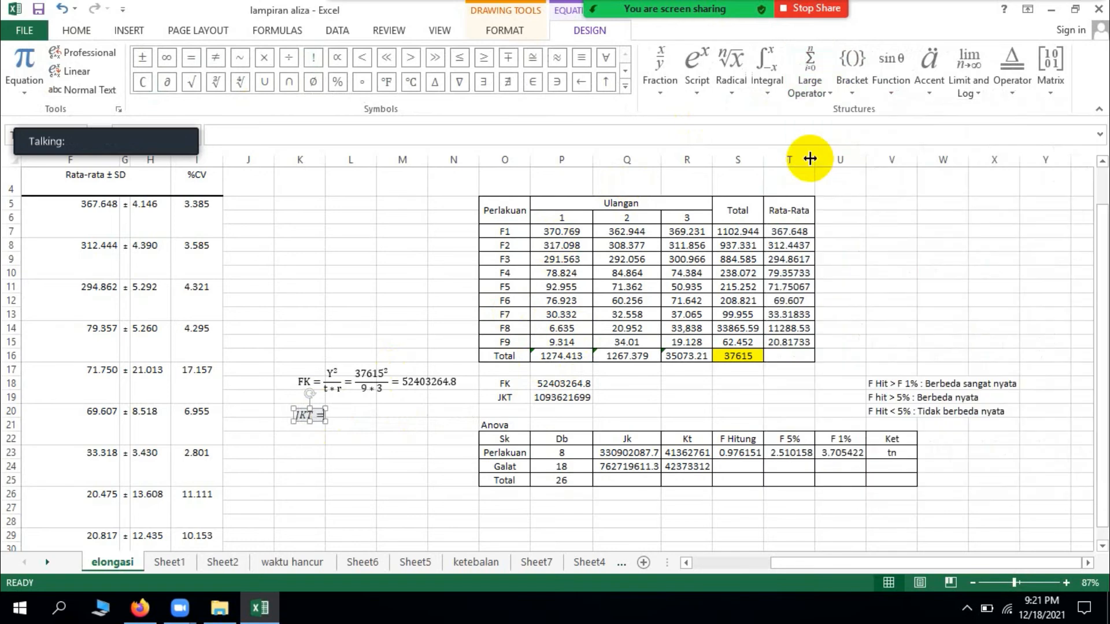
pyautogui.click(812, 84)
pyautogui.click(808, 164)
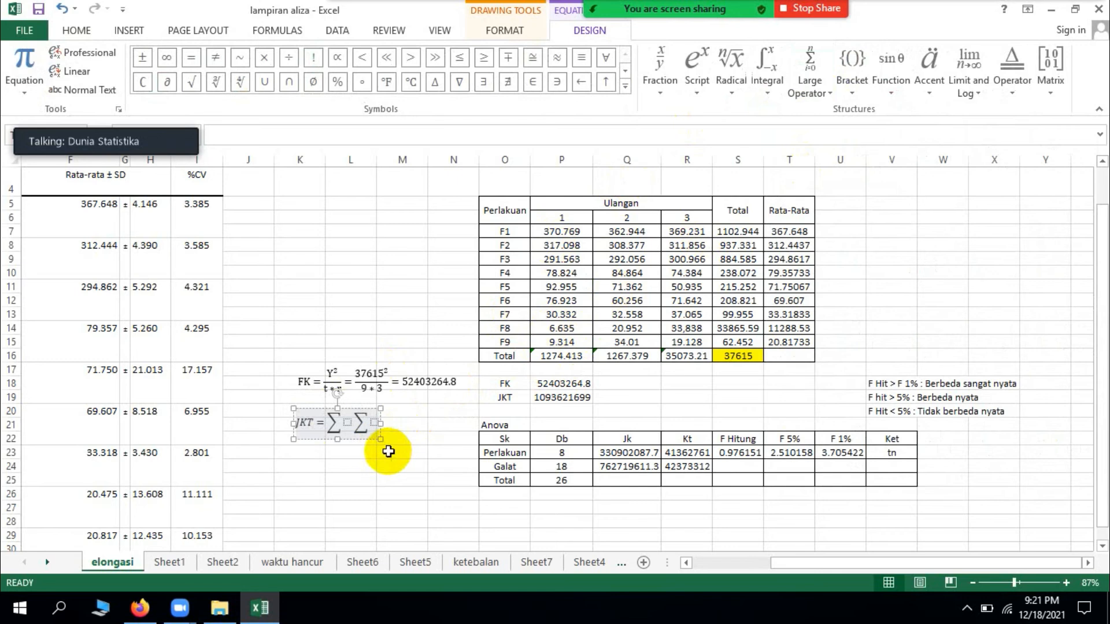
pyautogui.press('BackSpace')
pyautogui.press('BackSpace')
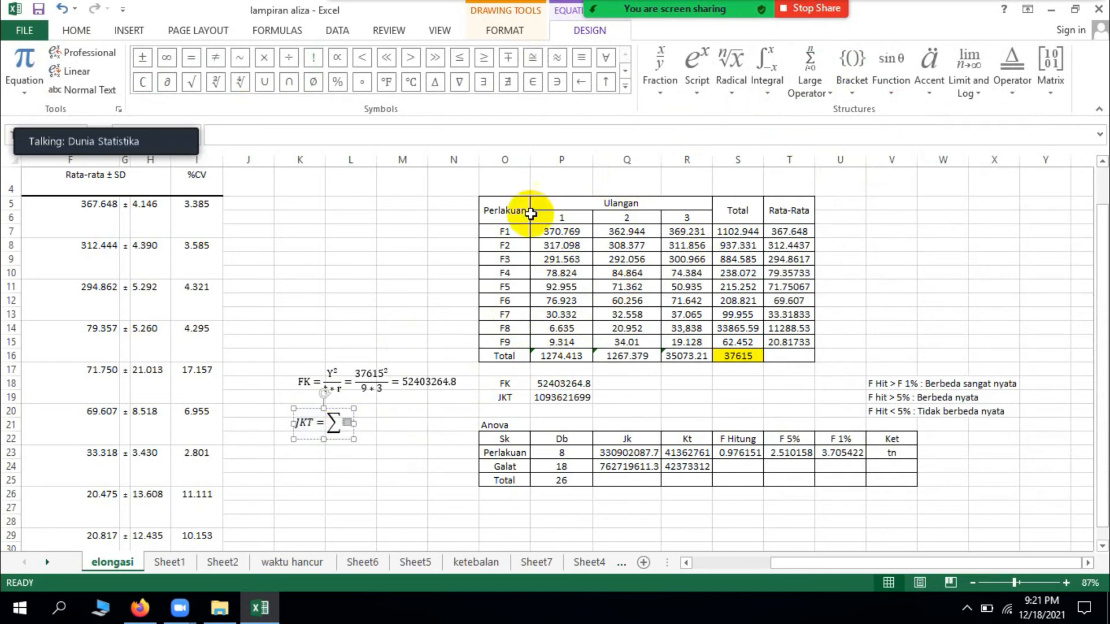
# Step: Nest a second summation without limits inside the first and fill it with yi superscript 2
pyautogui.click(833, 98)
pyautogui.click(821, 148)
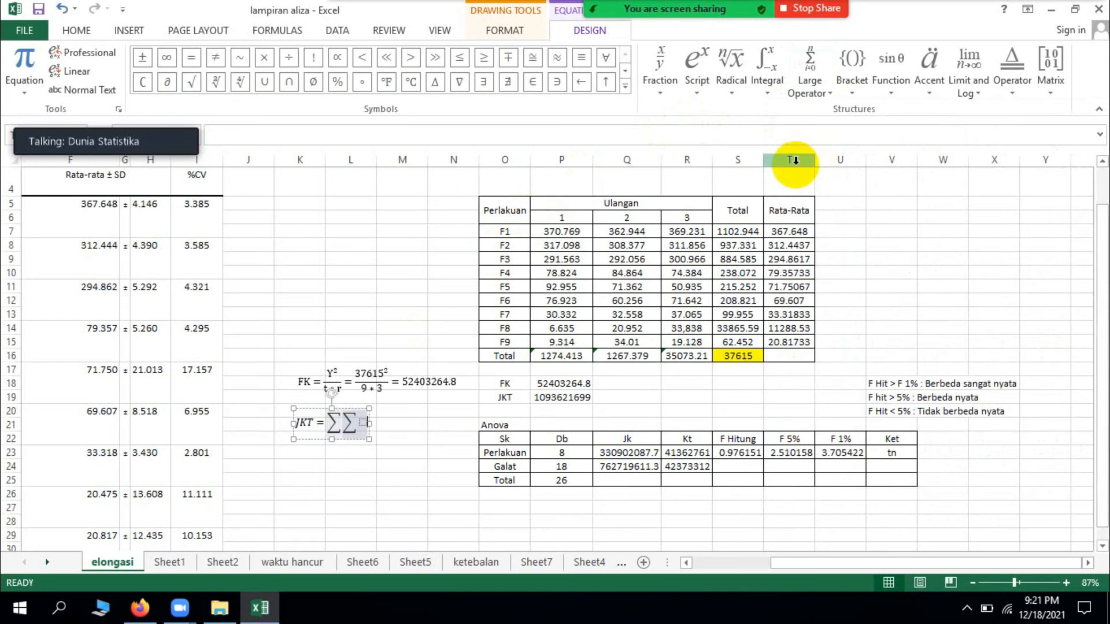
pyautogui.click(361, 422)
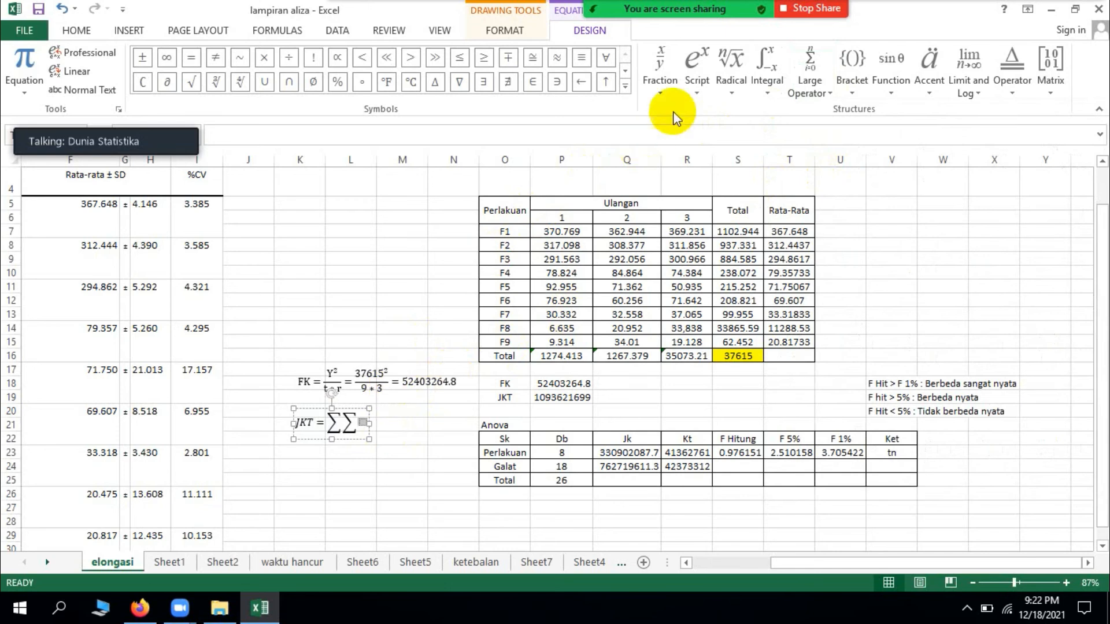
pyautogui.click(697, 97)
pyautogui.click(706, 150)
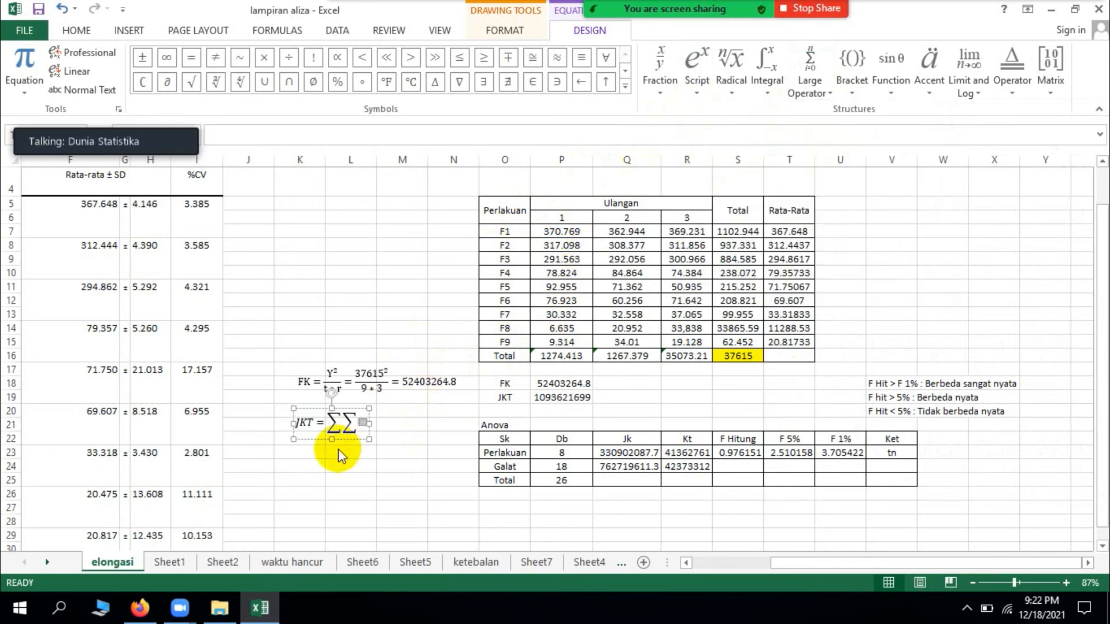
pyautogui.click(363, 424)
pyautogui.write('yi')
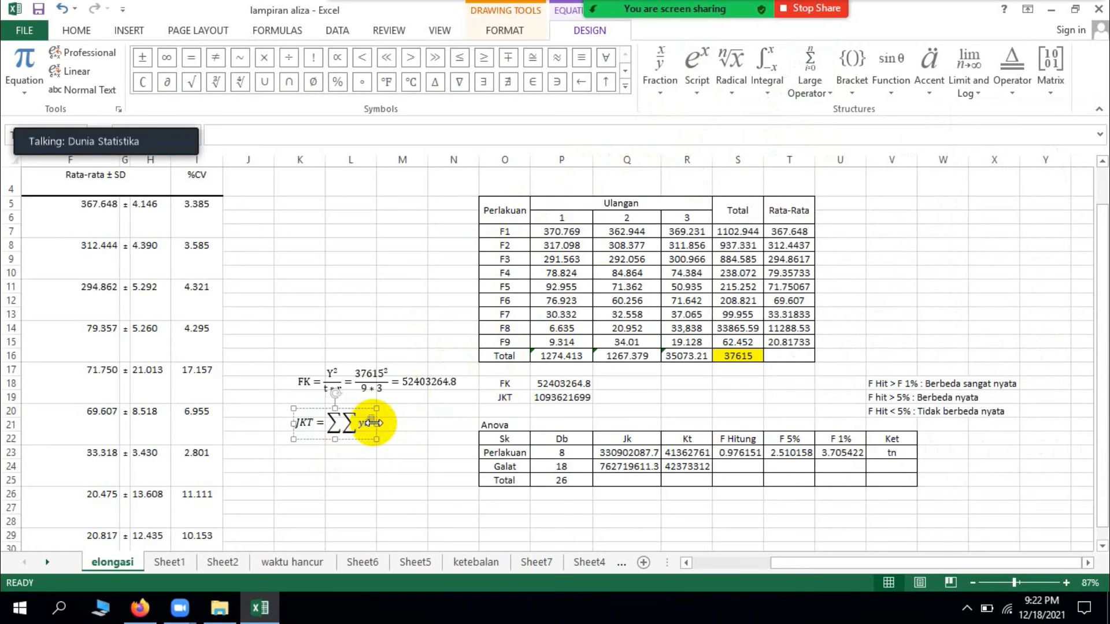
pyautogui.write('2')
pyautogui.press('Right')
pyautogui.press('Right')
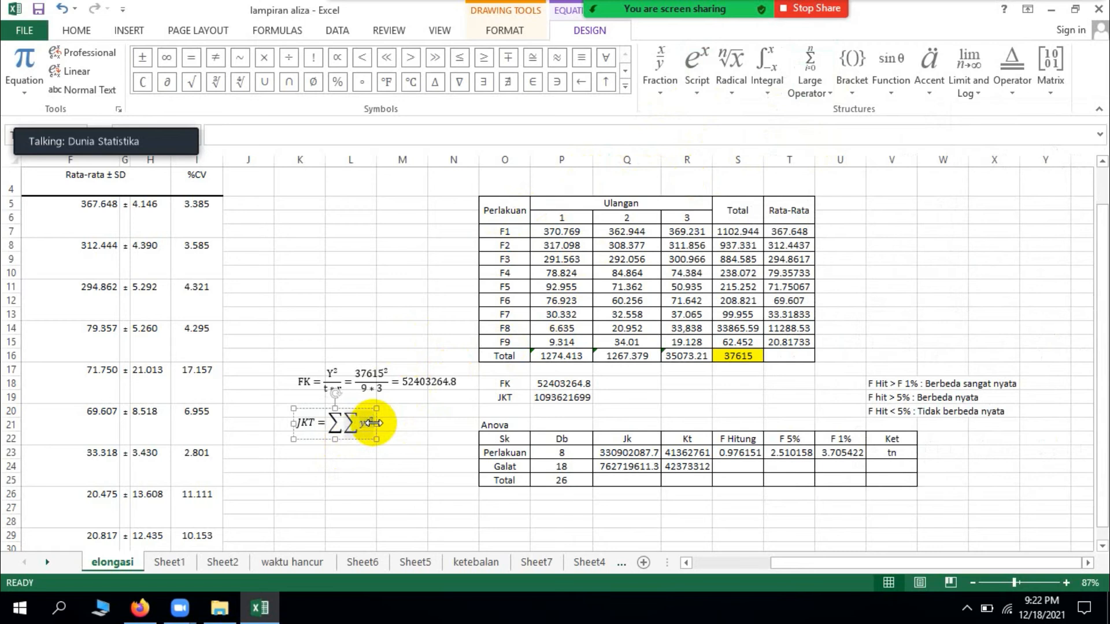
# Step: Append - FK to the JKT equation and remove the equation's italics
pyautogui.write('-')
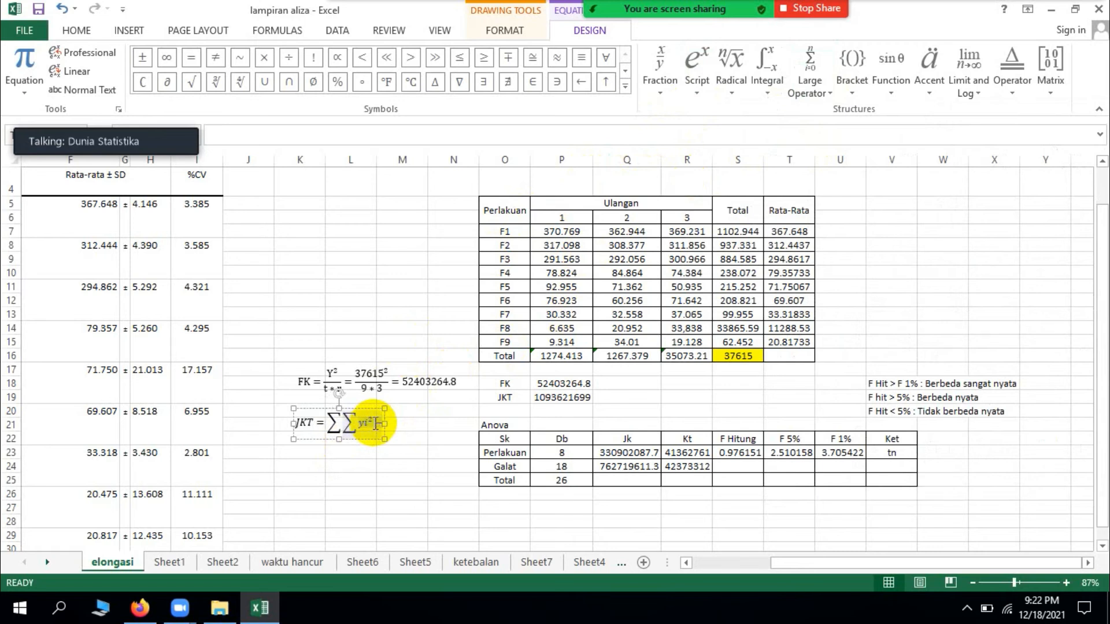
pyautogui.write('FK')
pyautogui.click(389, 406)
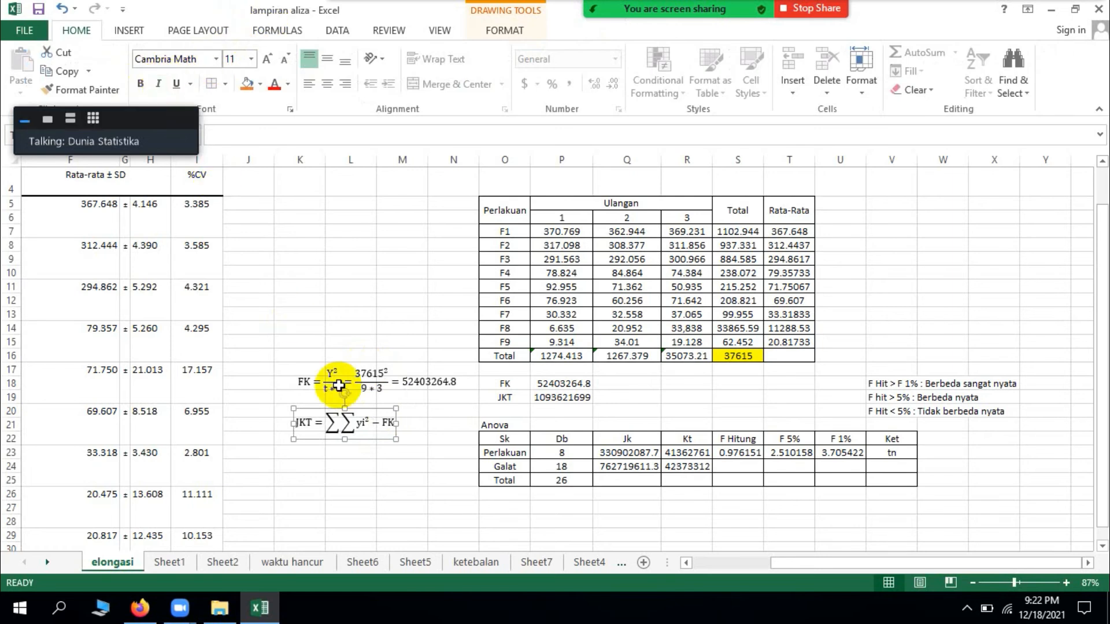
# Step: Duplicate the JKT equation and place the copy directly below it, around row 23
pyautogui.hotkey('ctrl', 'c')
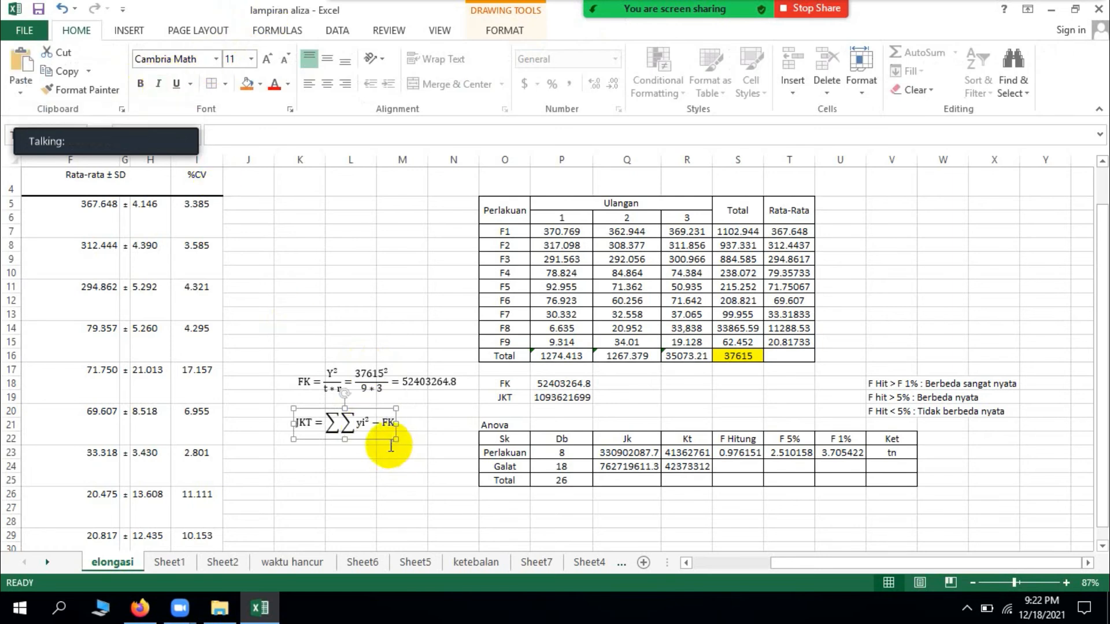
pyautogui.hotkey('ctrl', 'v')
pyautogui.moveTo(381, 445); pyautogui.dragTo(377, 478)
# Step: Clear everything after the equals sign in the copied JKT equation at row 23
pyautogui.click(404, 462)
pyautogui.click(403, 463)
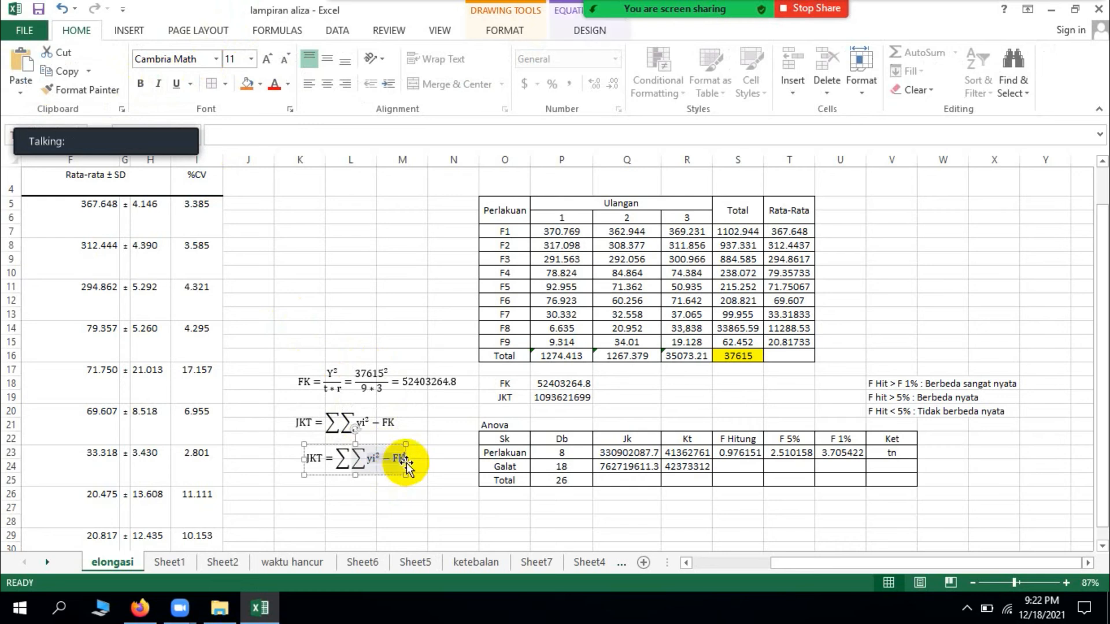
pyautogui.press('BackSpace')
pyautogui.press('BackSpace')
pyautogui.press('BackSpace')
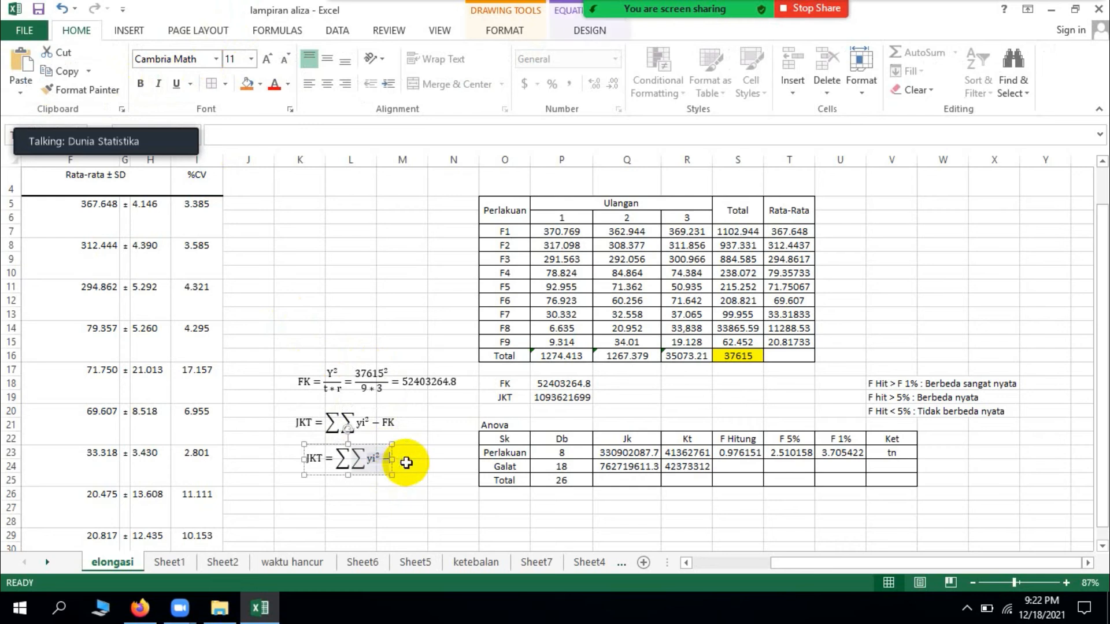
pyautogui.press('BackSpace')
pyautogui.press('BackSpace')
pyautogui.press('BackSpace')
pyautogui.press('BackSpace')
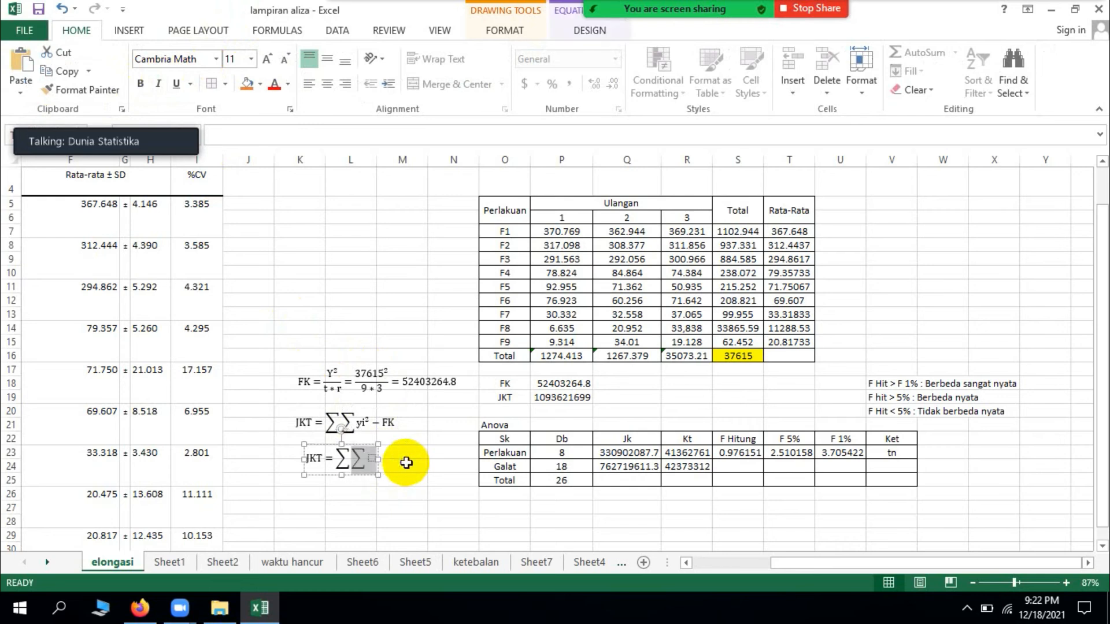
pyautogui.press('BackSpace')
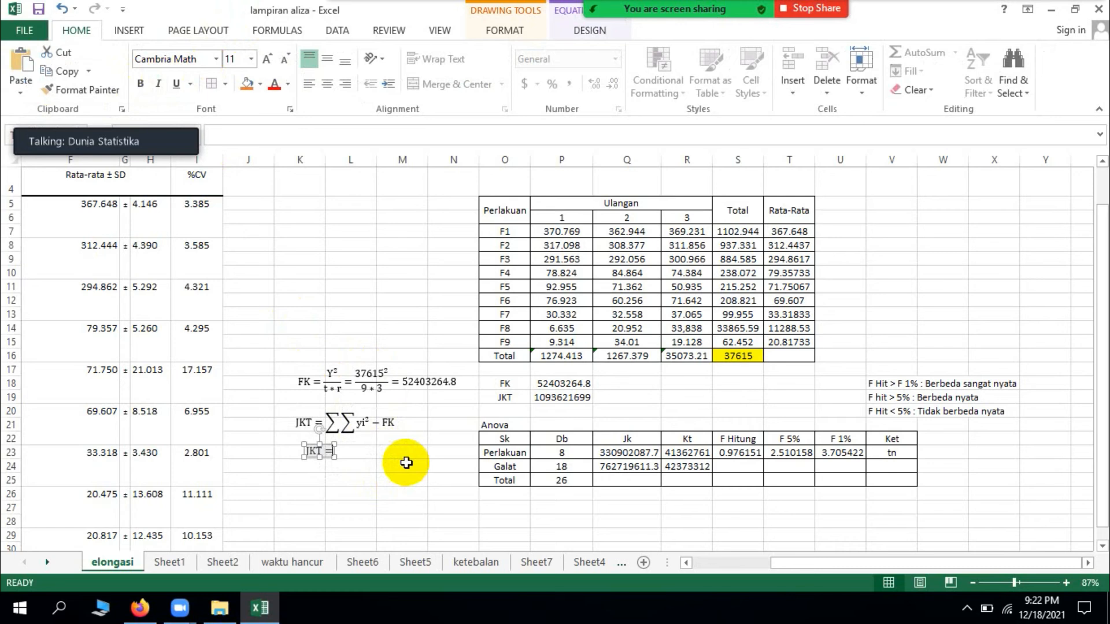
# Step: Insert round brackets after JKT = and start the sum inside them with 370.769 superscript 2 followed by a plus sign
pyautogui.click(125, 30)
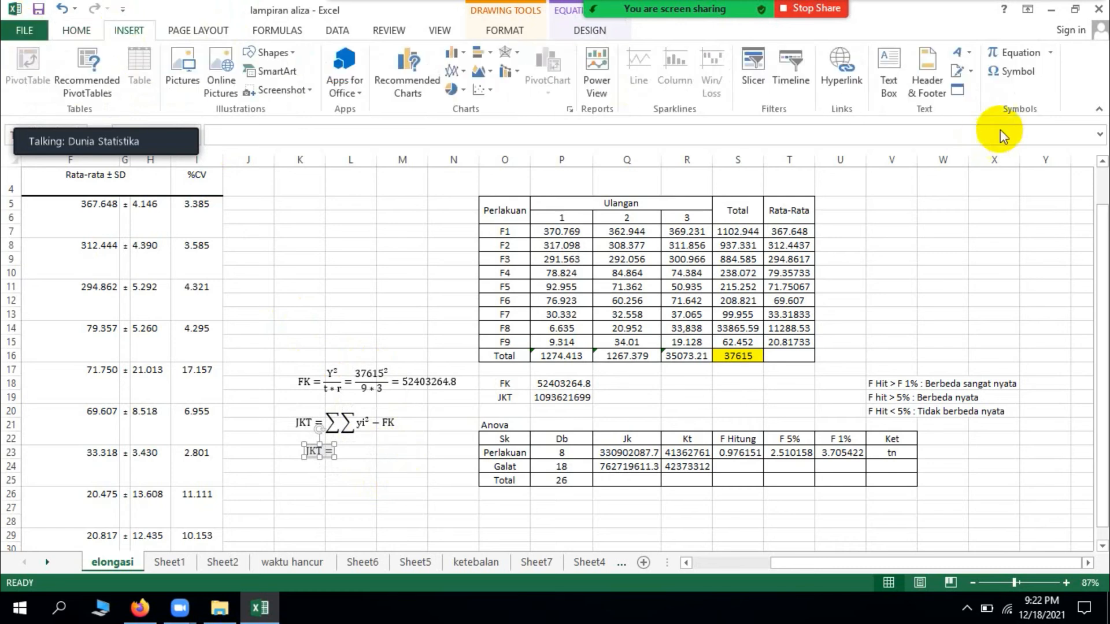
pyautogui.click(1017, 50)
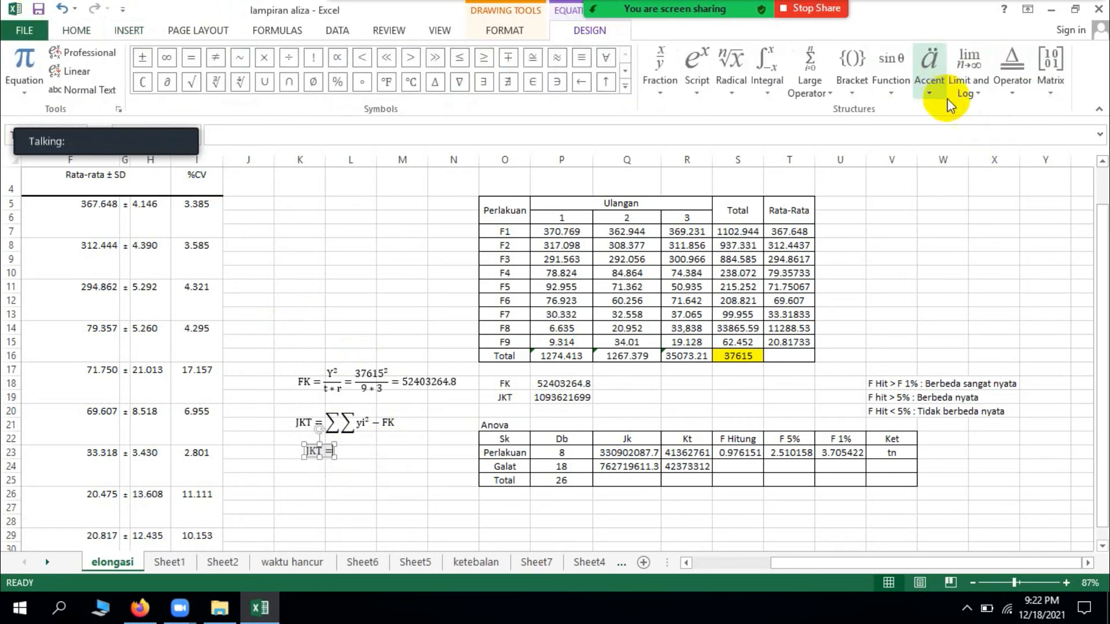
pyautogui.click(853, 89)
pyautogui.click(862, 169)
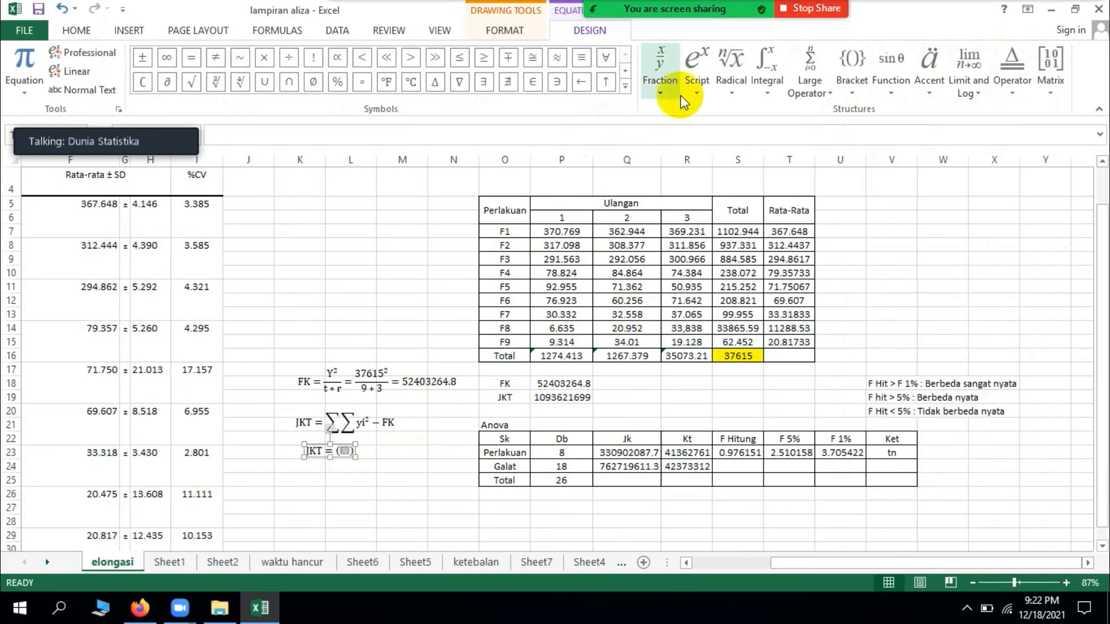
pyautogui.click(703, 91)
pyautogui.click(709, 159)
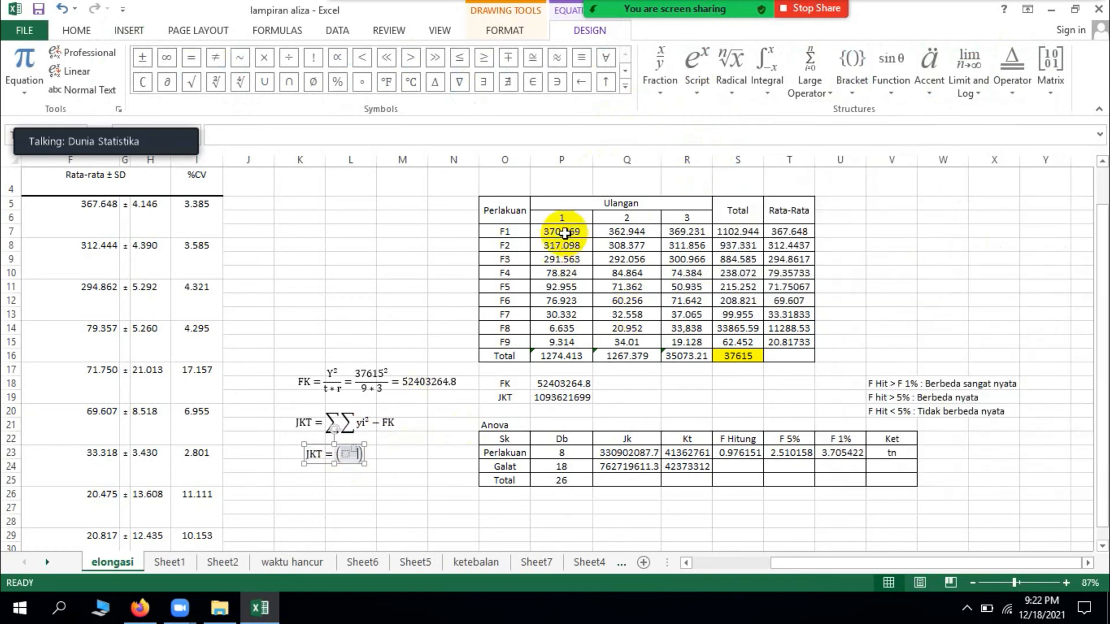
pyautogui.click(345, 455)
pyautogui.write('370')
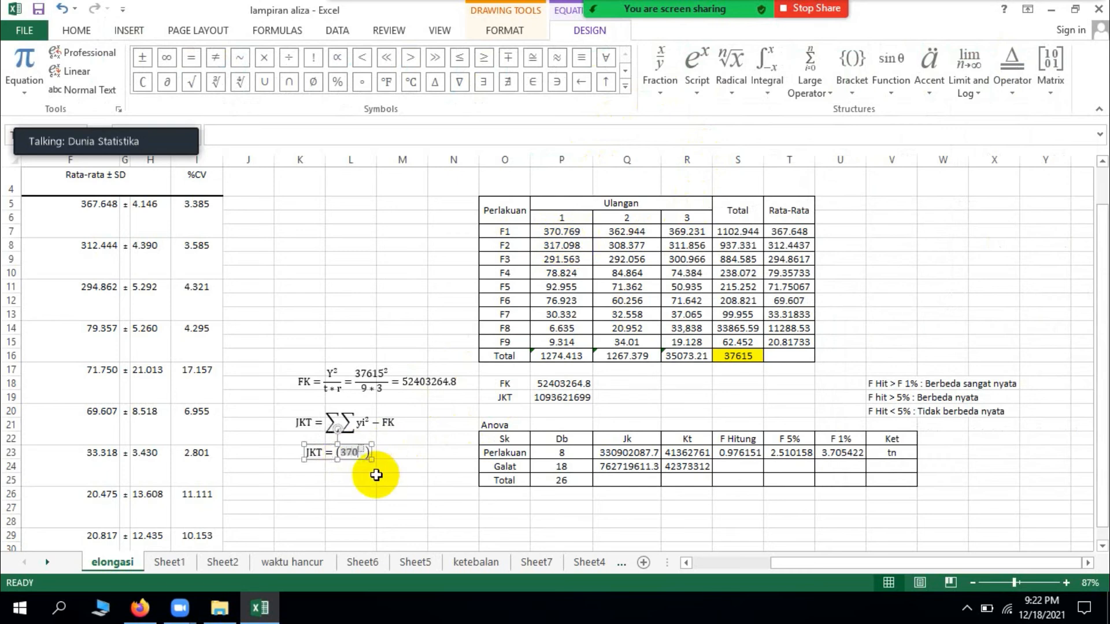
pyautogui.write('.769')
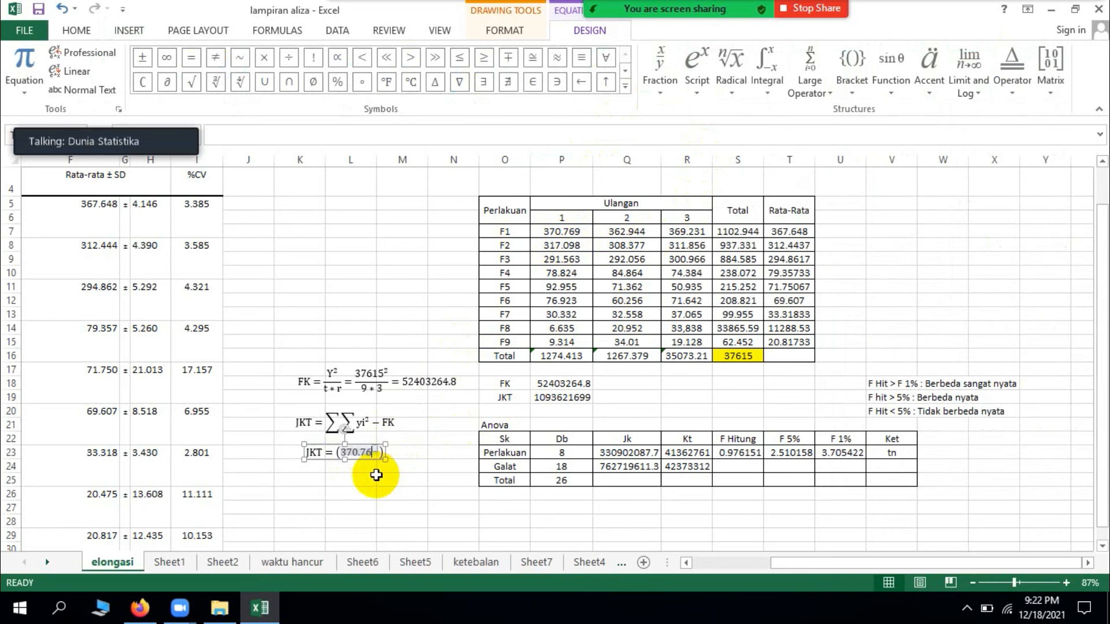
pyautogui.write('2')
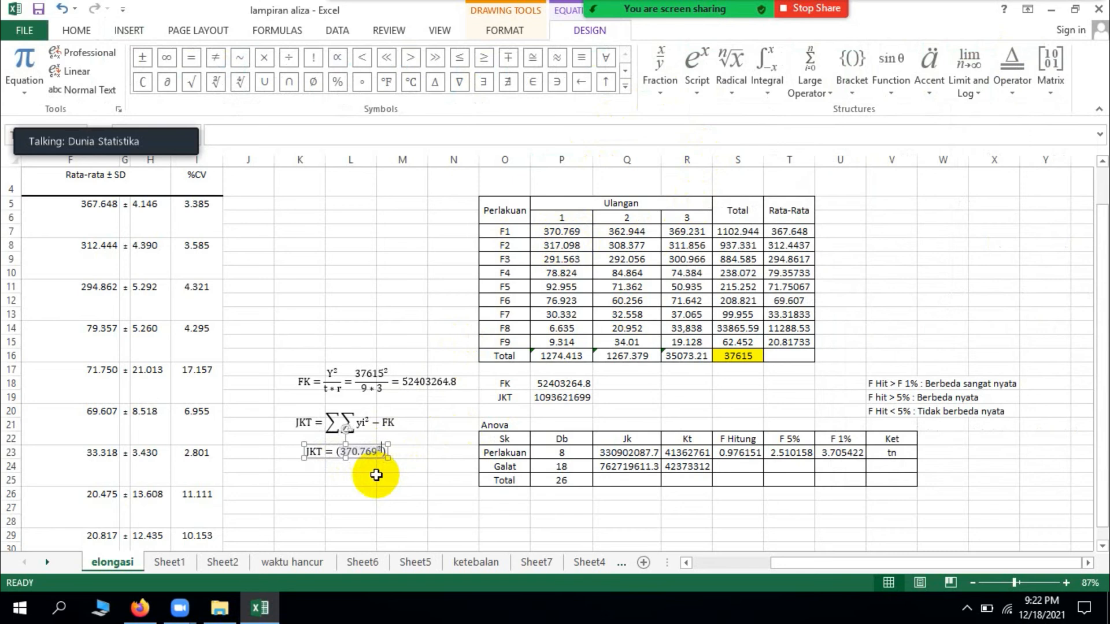
pyautogui.press('Right')
pyautogui.write('+')
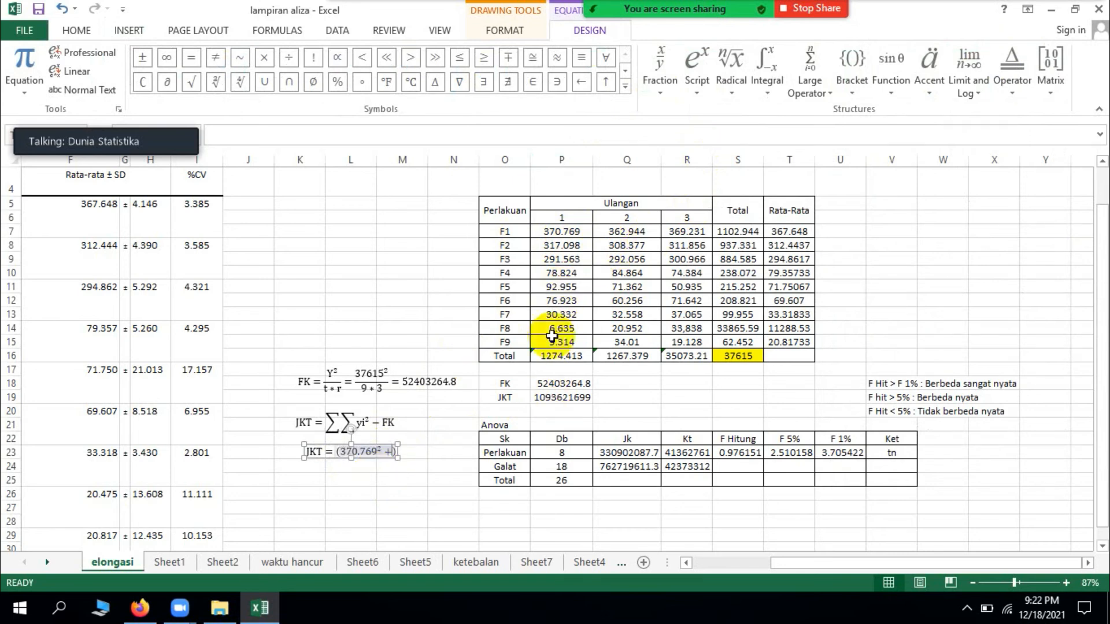
# Step: Add 362.944 superscript 2 as the second term inside the brackets
pyautogui.click(693, 93)
pyautogui.click(722, 146)
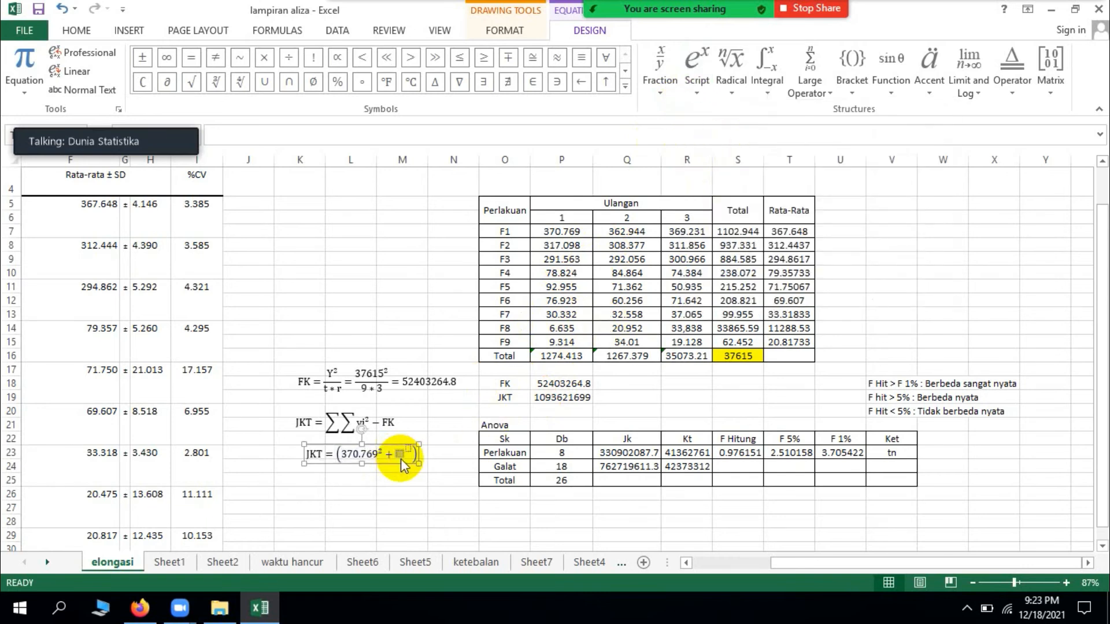
pyautogui.write('362.944')
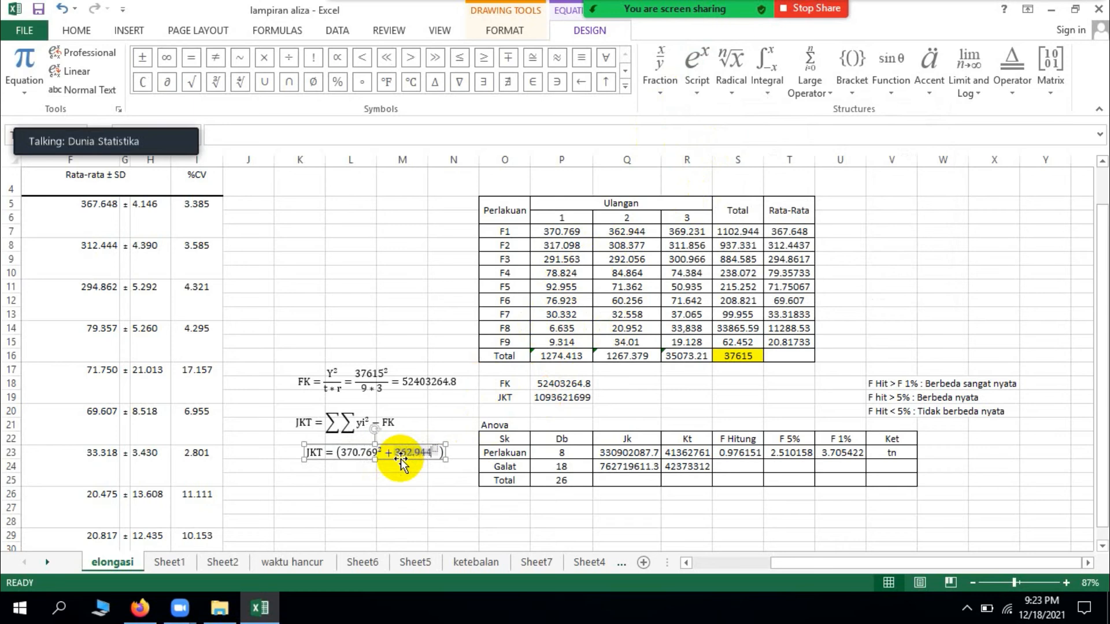
pyautogui.press('Right')
pyautogui.write('2')
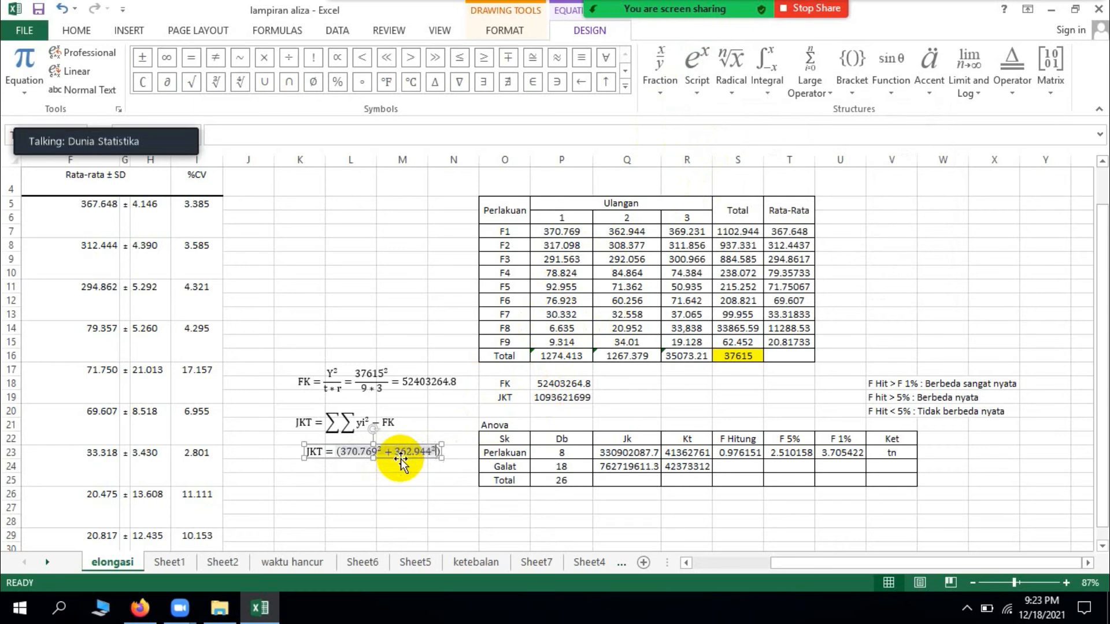
# Step: Add + 369.231 superscript 2 as the third term and move the equation down to row 26, clear of the Anova table
pyautogui.press('Right')
pyautogui.write('+')
pyautogui.click(692, 80)
pyautogui.click(712, 157)
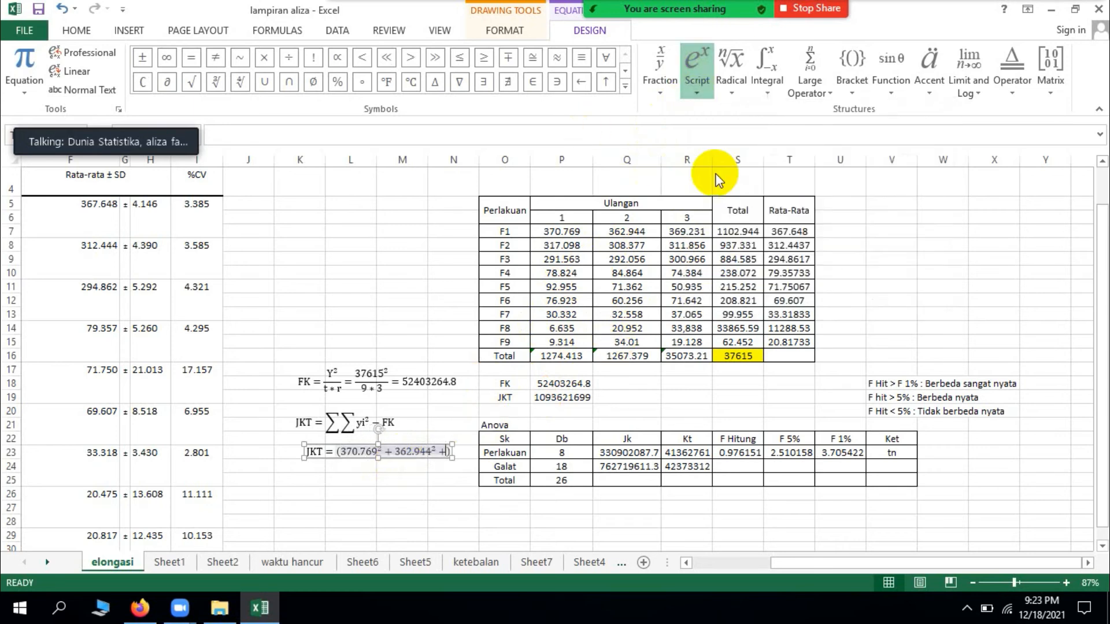
pyautogui.click(453, 456)
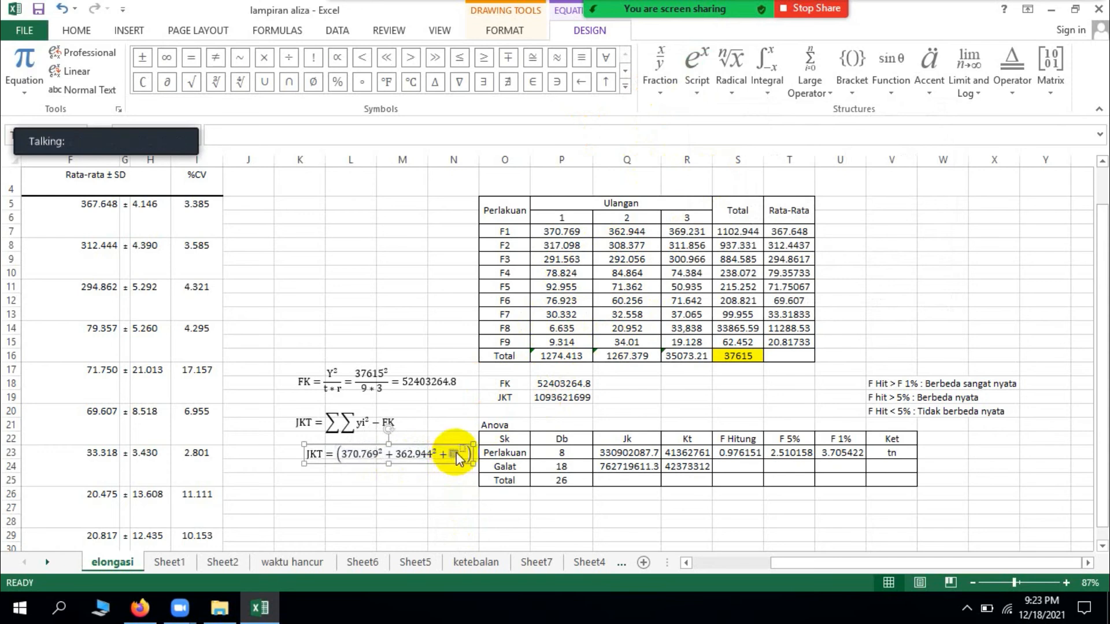
pyautogui.write('36')
pyautogui.write('9')
pyautogui.write('.')
pyautogui.write('231')
pyautogui.write('2')
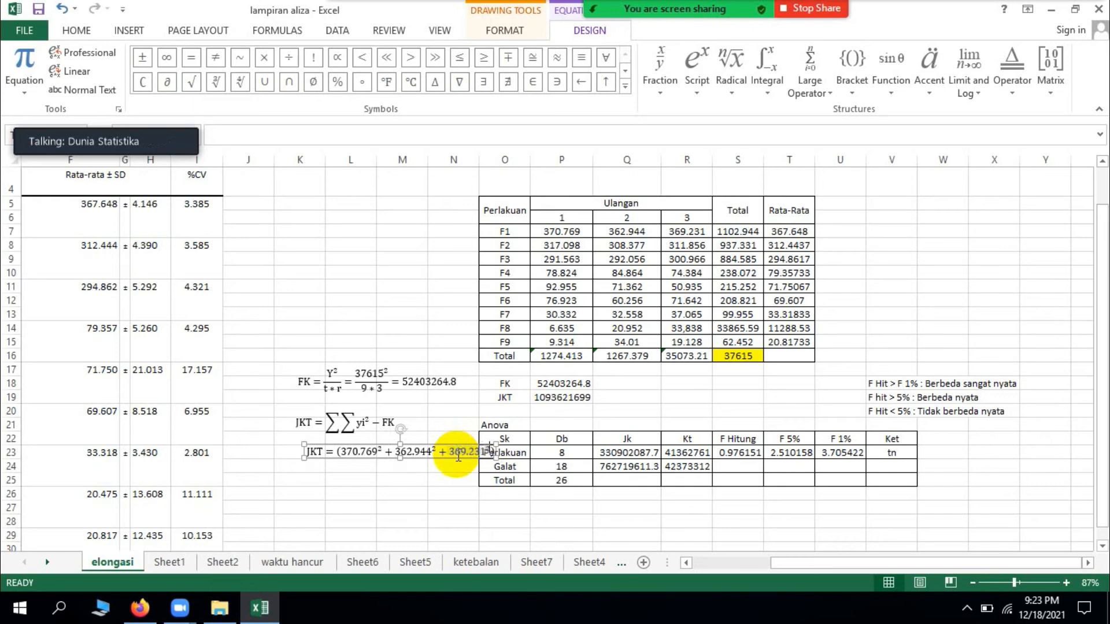
pyautogui.moveTo(492, 454); pyautogui.dragTo(426, 492)
pyautogui.click(426, 493)
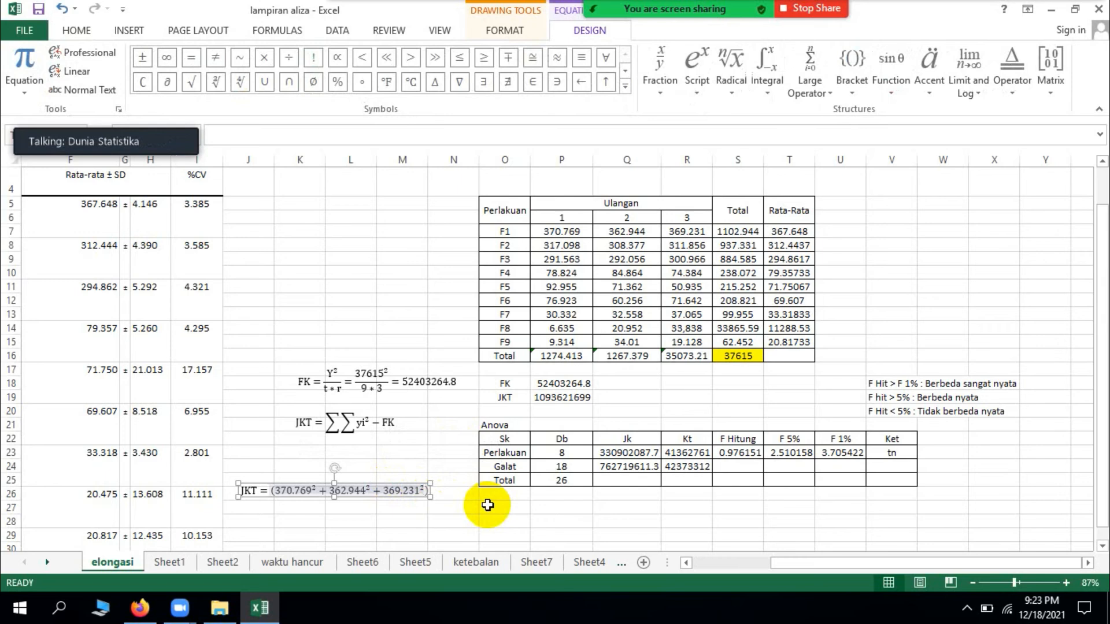
# Step: Continue the bracketed sum with an ellipsis and + 19.128 superscript 2 as its last term
pyautogui.write('...')
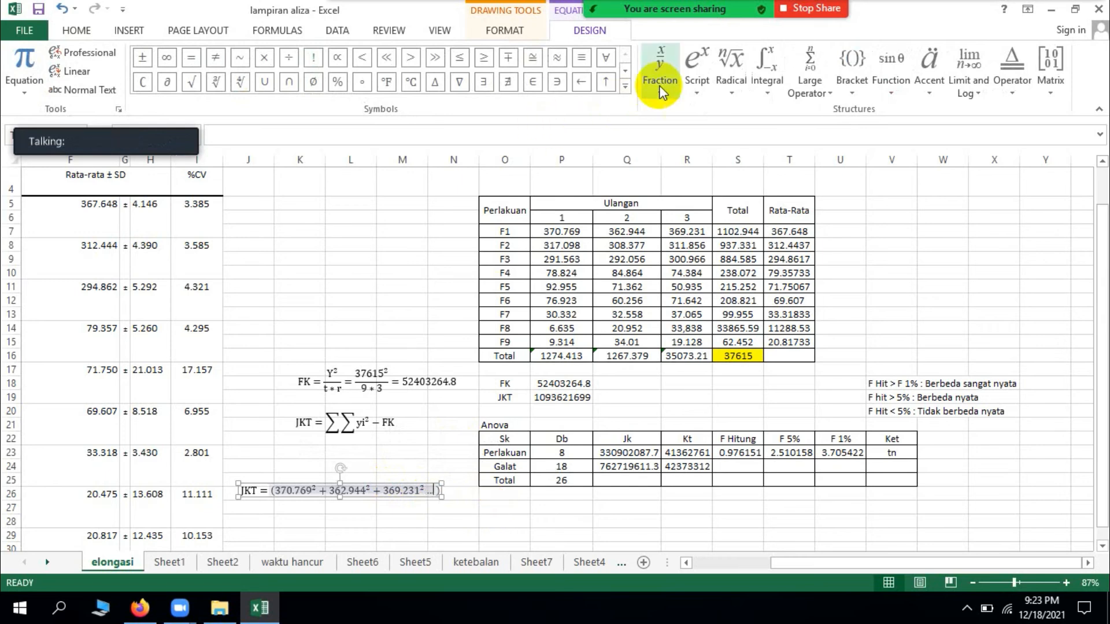
pyautogui.click(695, 84)
pyautogui.press('Escape')
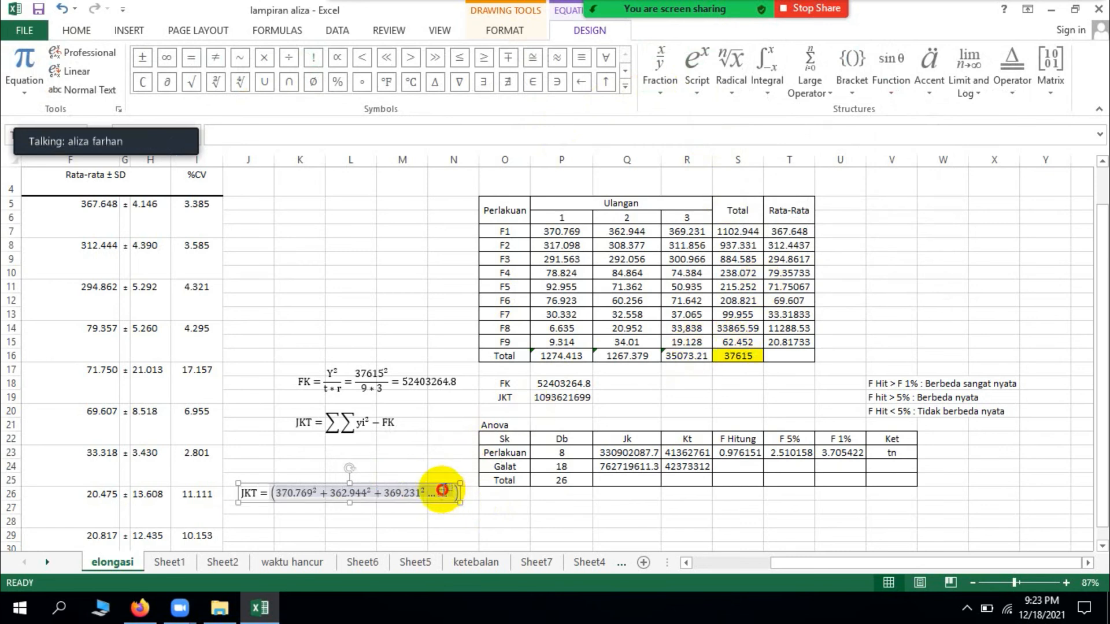
pyautogui.click(443, 494)
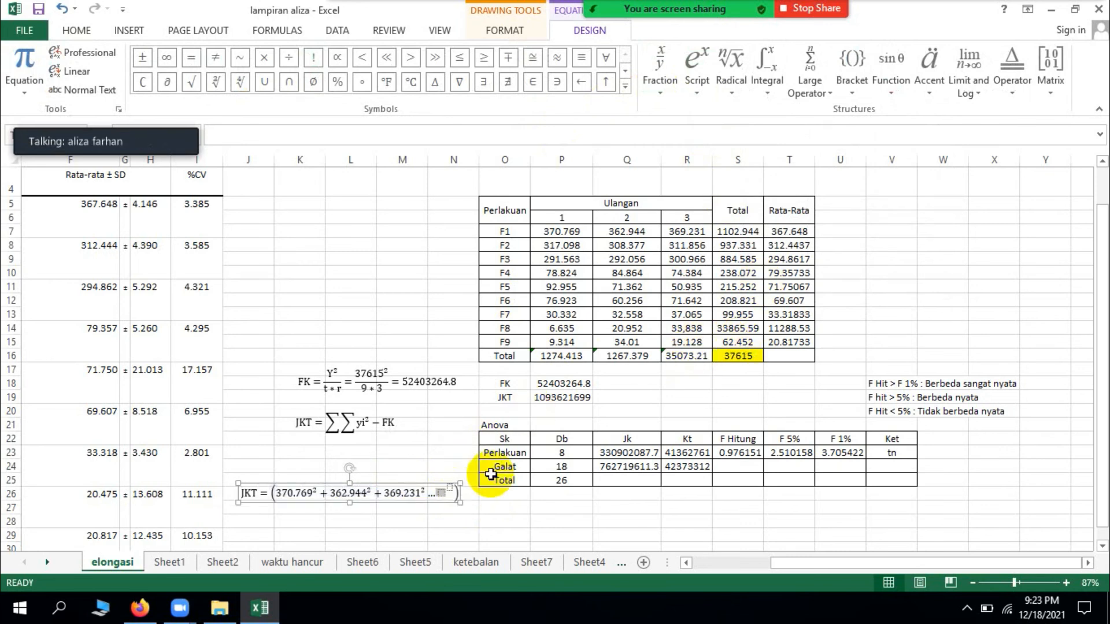
pyautogui.write('19.128')
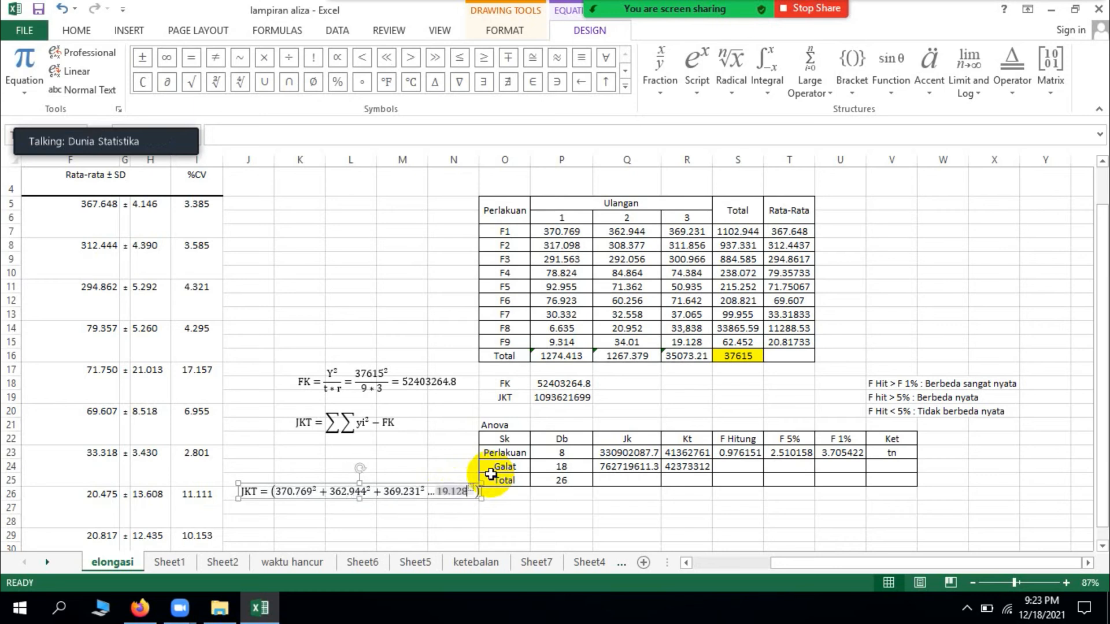
pyautogui.write('^2 ')
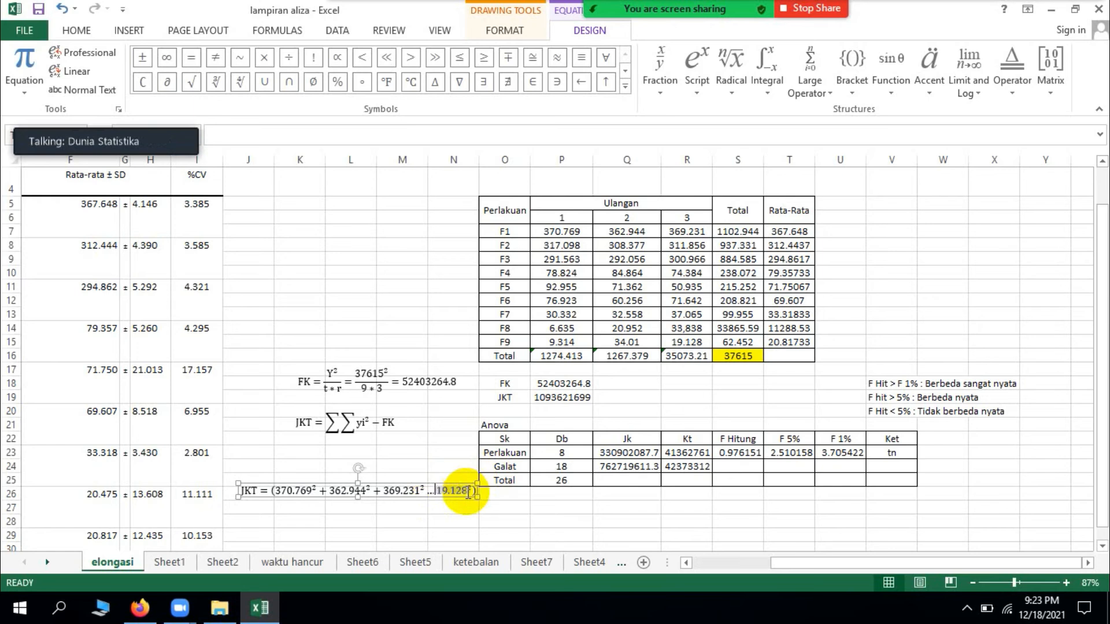
pyautogui.write('+')
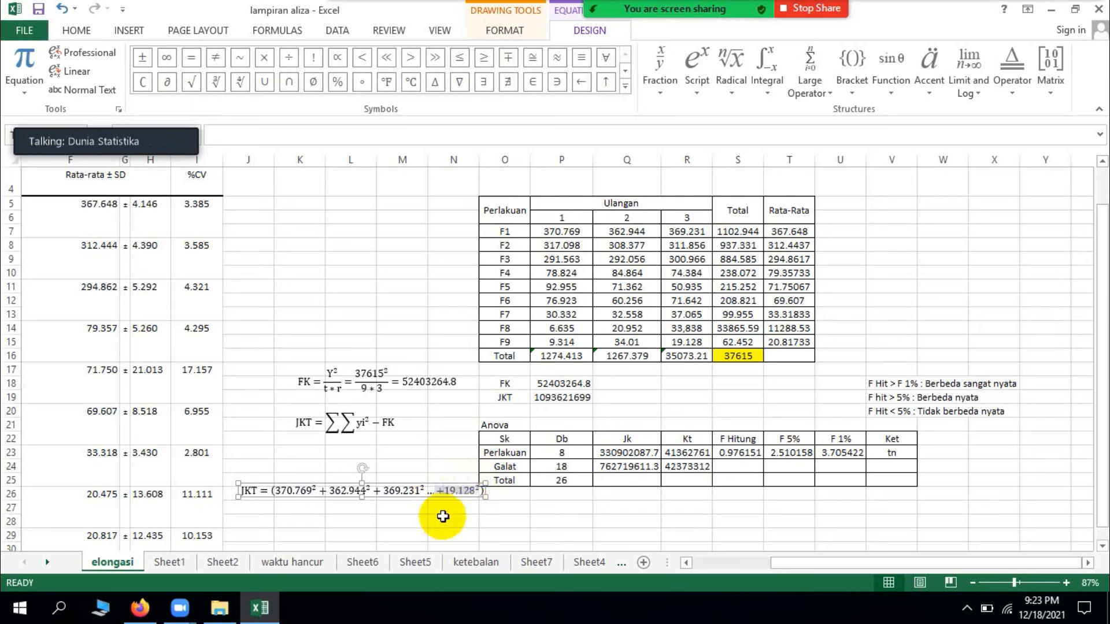
# Step: Append -52403268.8 after the closing bracket and position the expanded JKT equation around row 27
pyautogui.moveTo(485, 497); pyautogui.dragTo(525, 528)
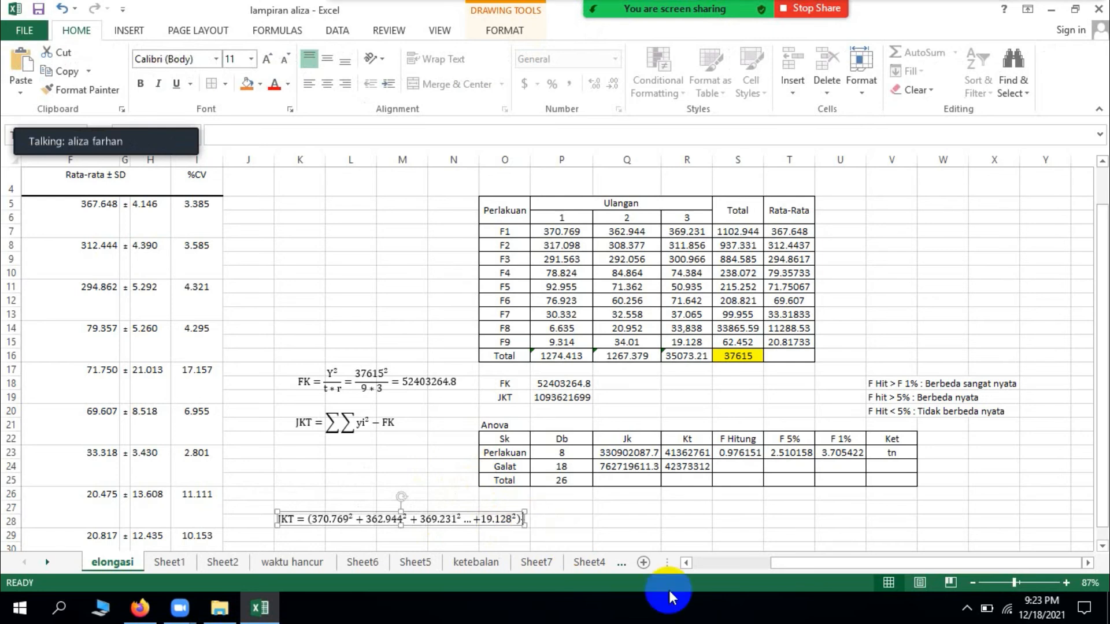
pyautogui.write('524')
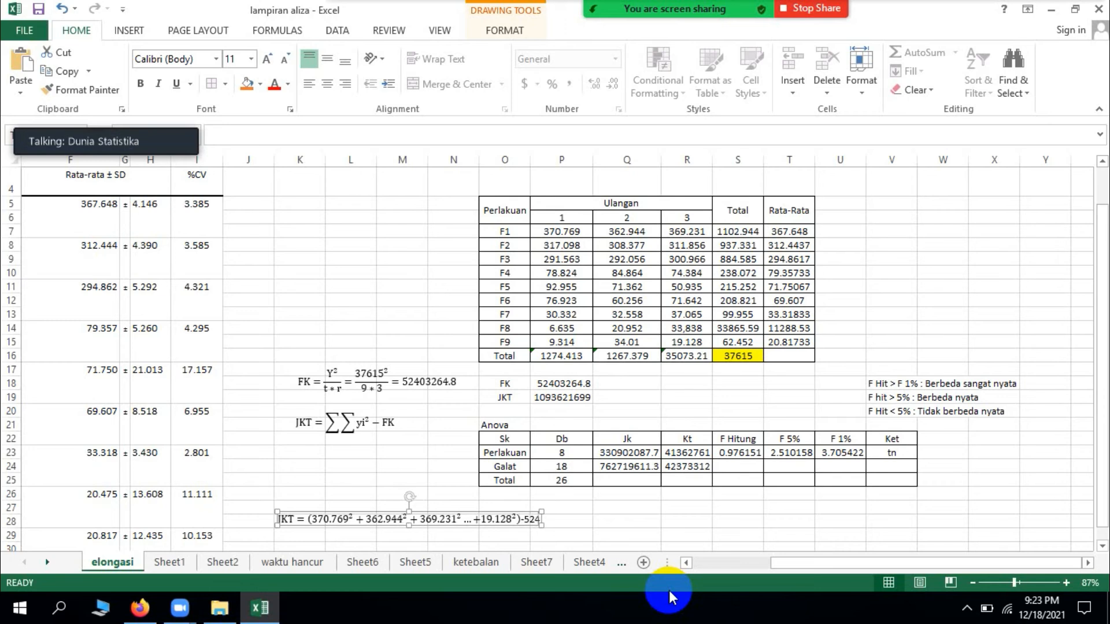
pyautogui.write('03')
pyautogui.write('268')
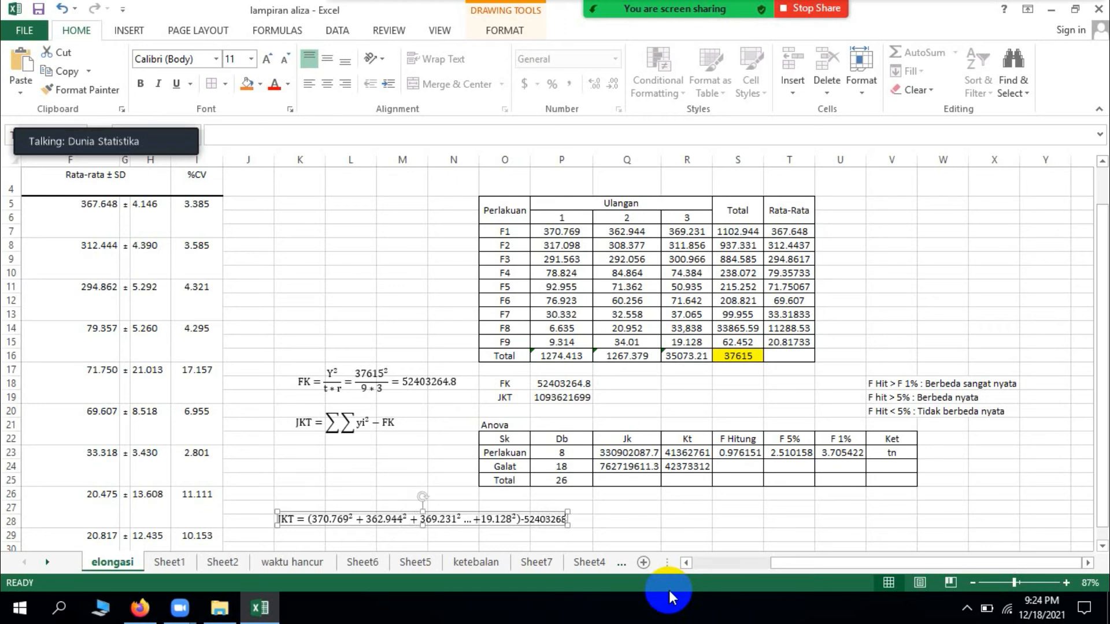
pyautogui.write('.8')
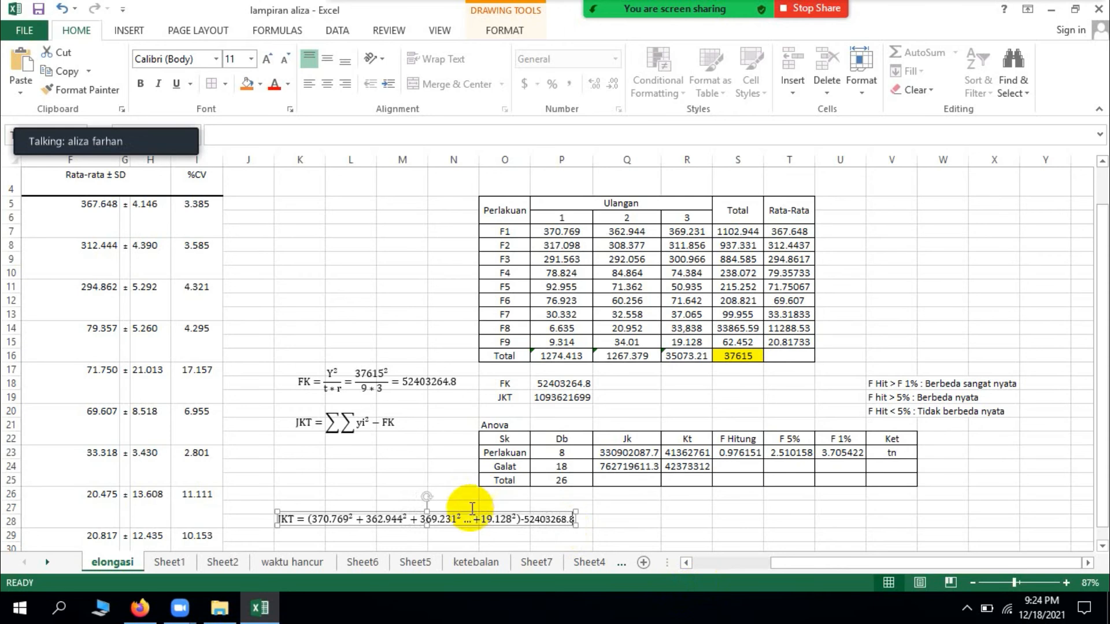
pyautogui.moveTo(471, 518)
pyautogui.mouseDown()
pyautogui.moveTo(471, 493)
pyautogui.moveTo(474, 525)
pyautogui.moveTo(460, 510)
pyautogui.mouseUp()
# Step: Duplicate the expanded JKT equation and place the copy directly below it, around row 29
pyautogui.scroll(-1, 462, 508)
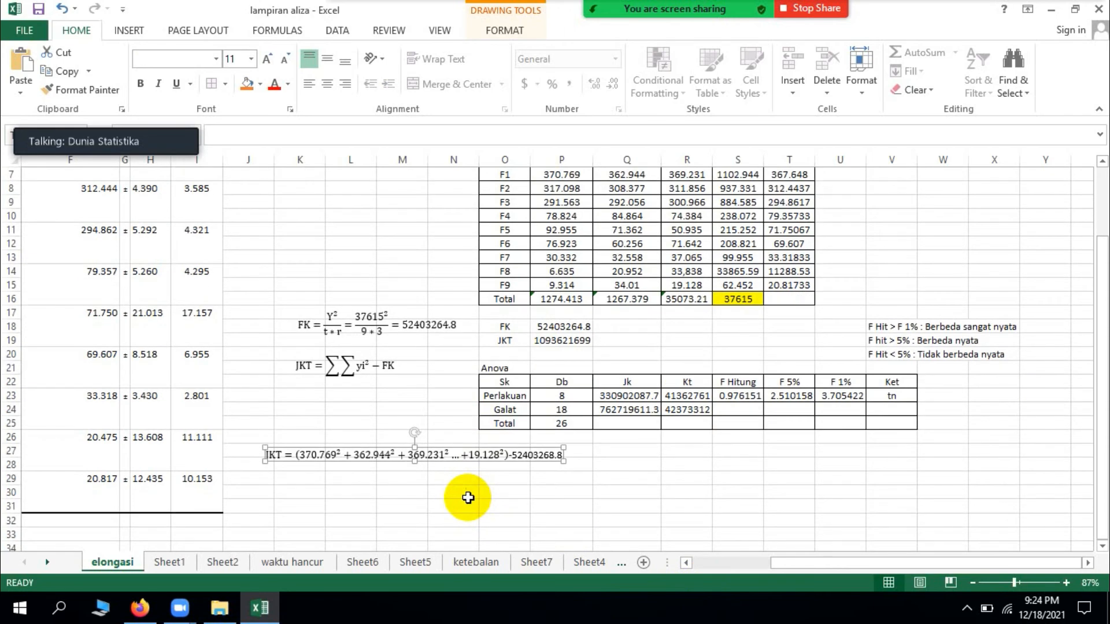
pyautogui.hotkey('ctrl', 'v')
pyautogui.moveTo(484, 471); pyautogui.dragTo(473, 481)
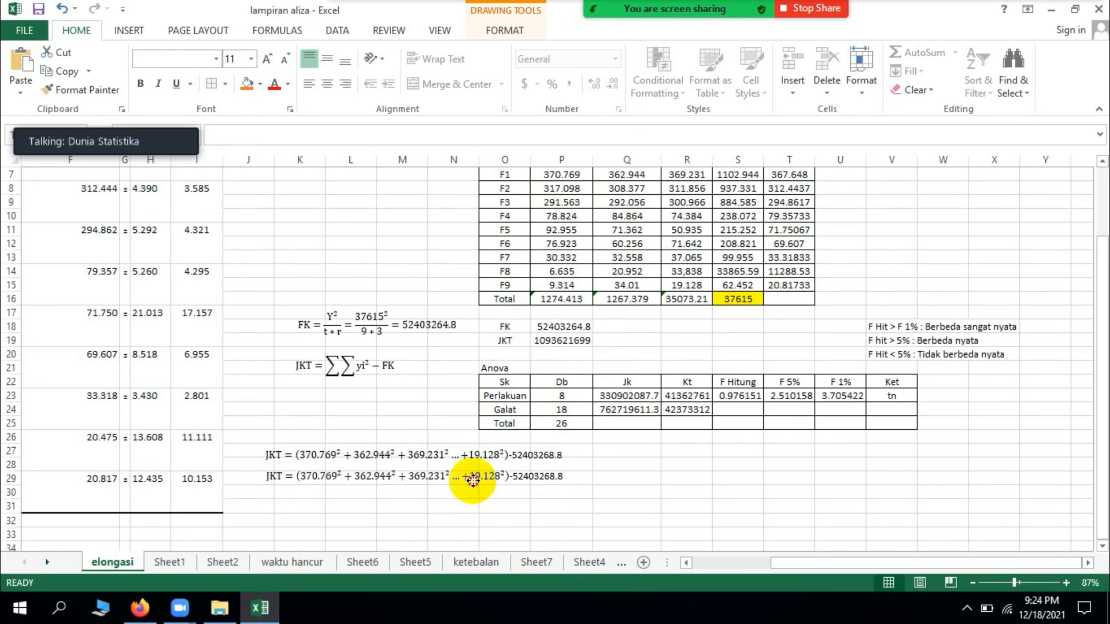
pyautogui.click(558, 481)
pyautogui.press('BackSpace')
pyautogui.press('BackSpace')
pyautogui.press('BackSpace')
pyautogui.press('BackSpace')
pyautogui.press('BackSpace')
pyautogui.press('BackSpace')
pyautogui.press('BackSpace')
pyautogui.press('BackSpace')
pyautogui.press('BackSpace')
pyautogui.press('BackSpace')
pyautogui.press('BackSpace')
pyautogui.press('BackSpace')
pyautogui.press('BackSpace')
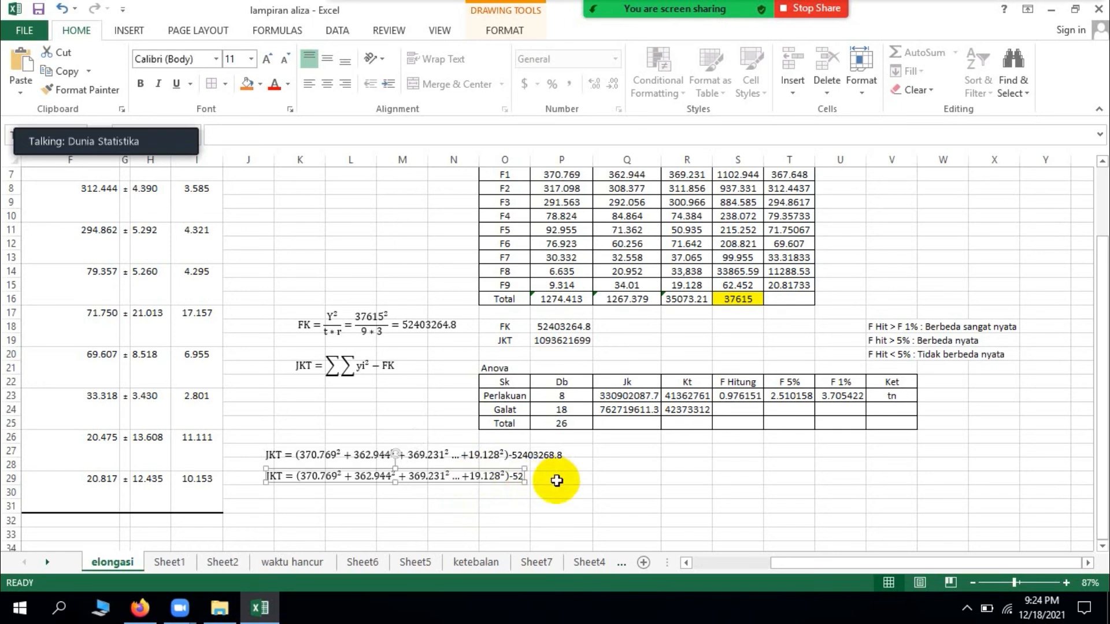
pyautogui.write('= 10')
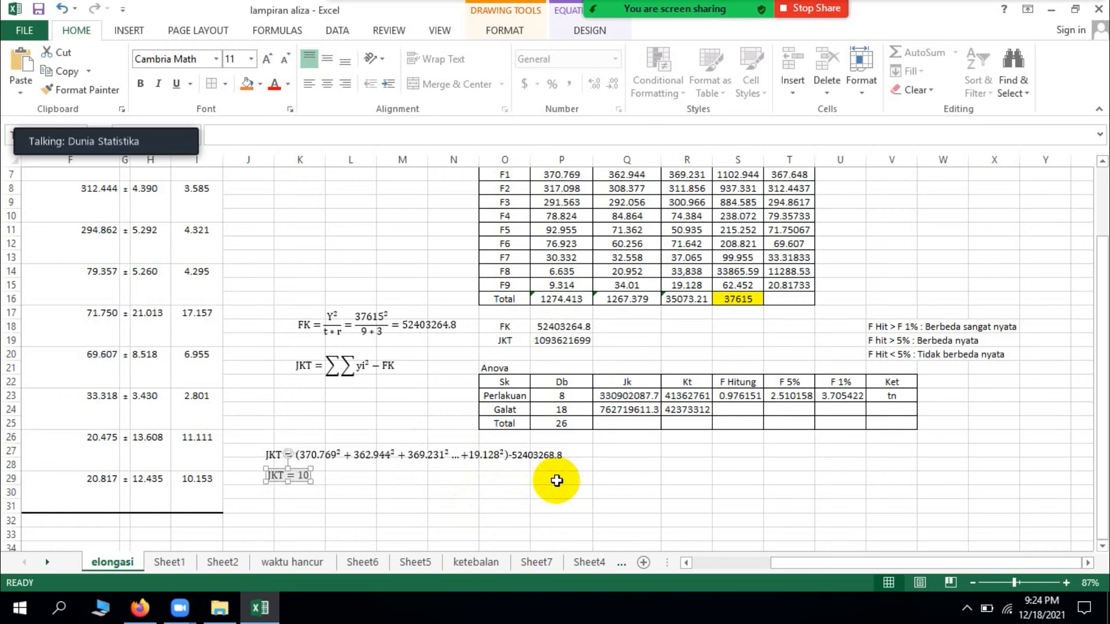
pyautogui.write('93621699')
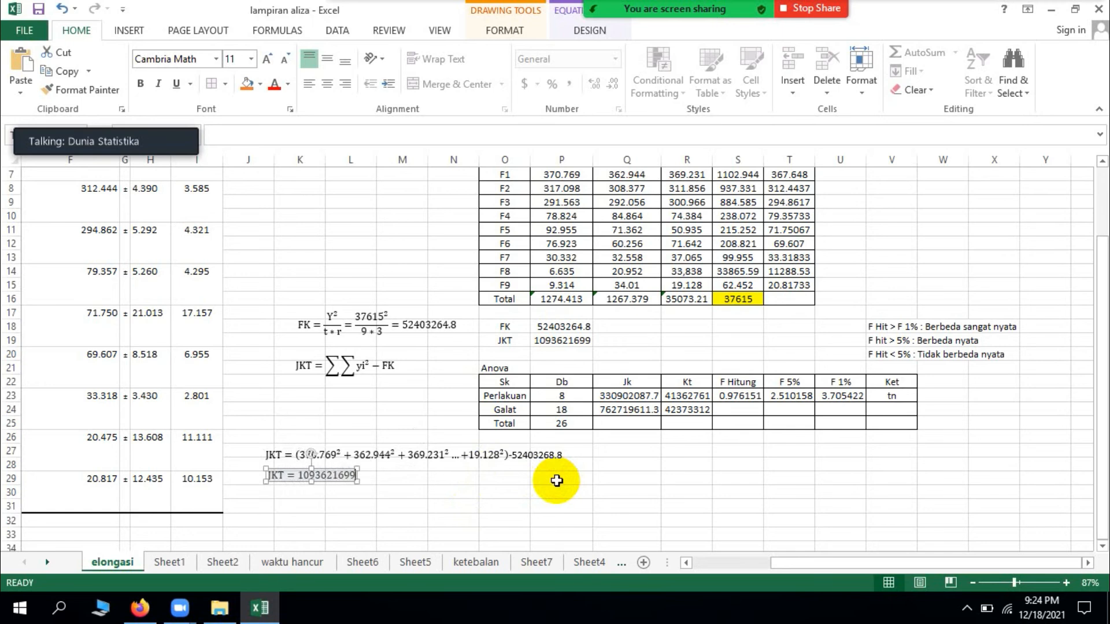
pyautogui.click(492, 484)
pyautogui.click(323, 484)
pyautogui.moveTo(323, 483); pyautogui.dragTo(317, 481)
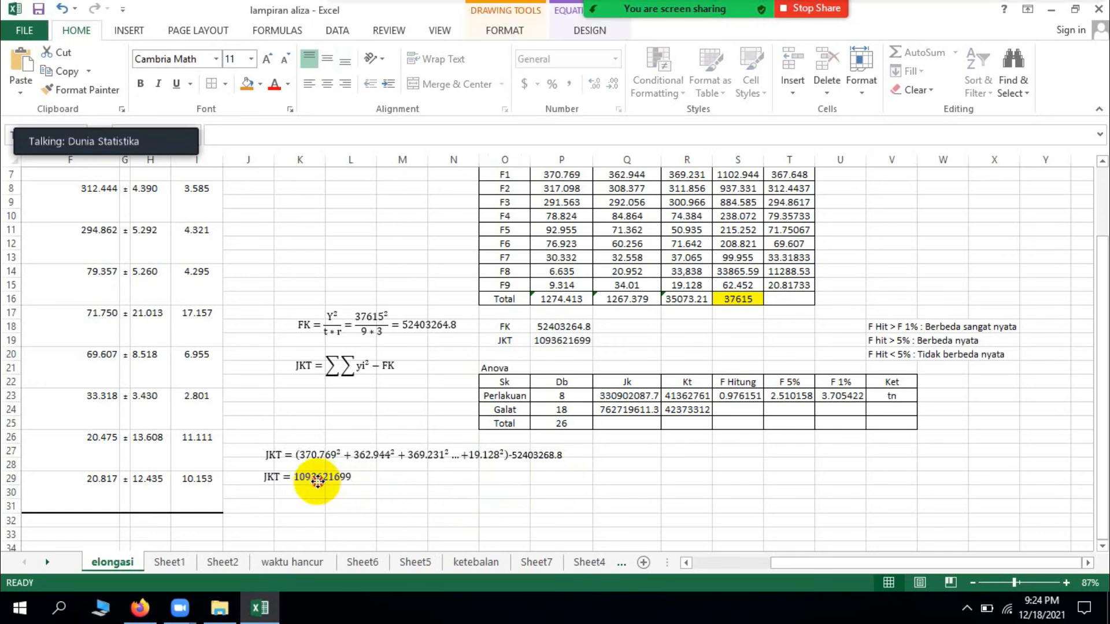
pyautogui.click(471, 491)
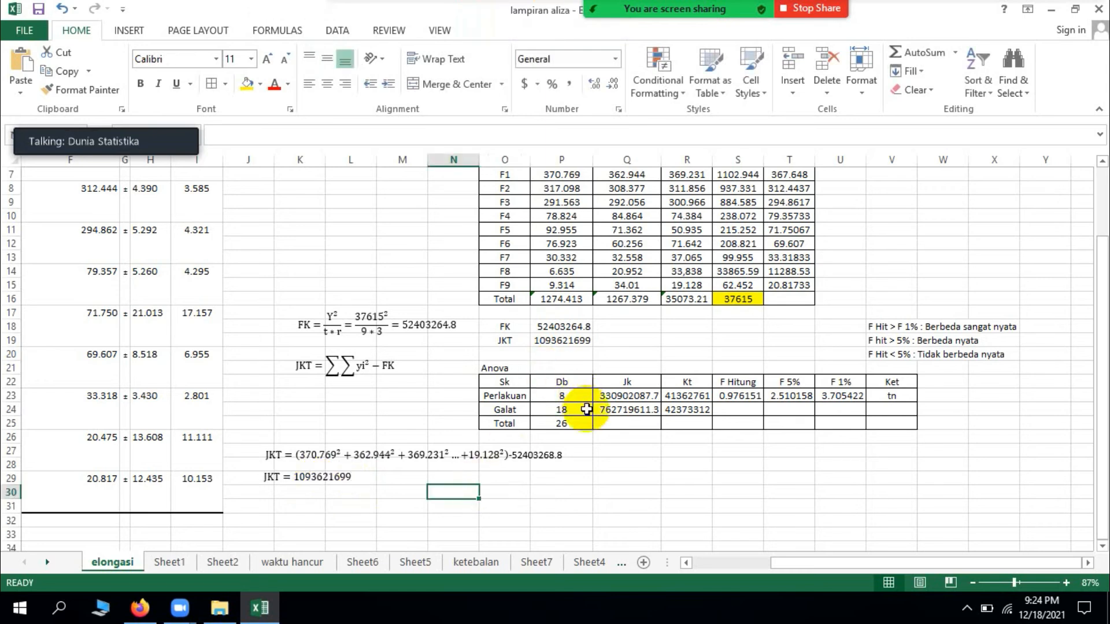
pyautogui.click(317, 483)
pyautogui.moveTo(328, 481); pyautogui.dragTo(331, 479)
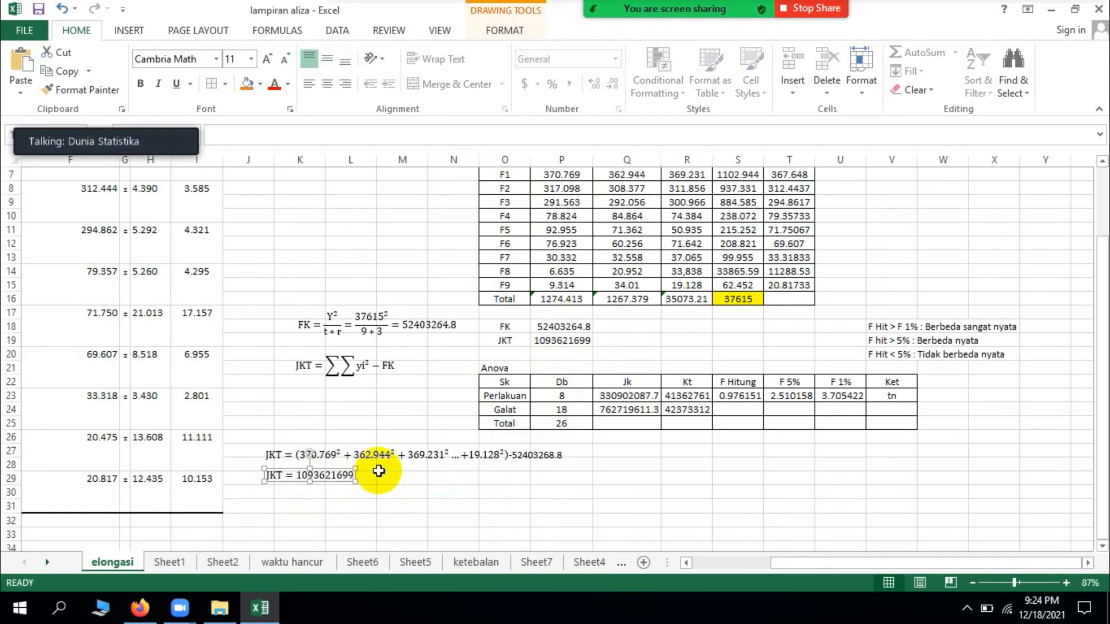
# Step: Check the formula behind the Perlakuan row's Jk value in the Anova table
pyautogui.click(622, 401)
pyautogui.click(518, 397)
pyautogui.click(607, 399)
pyautogui.click(605, 481)
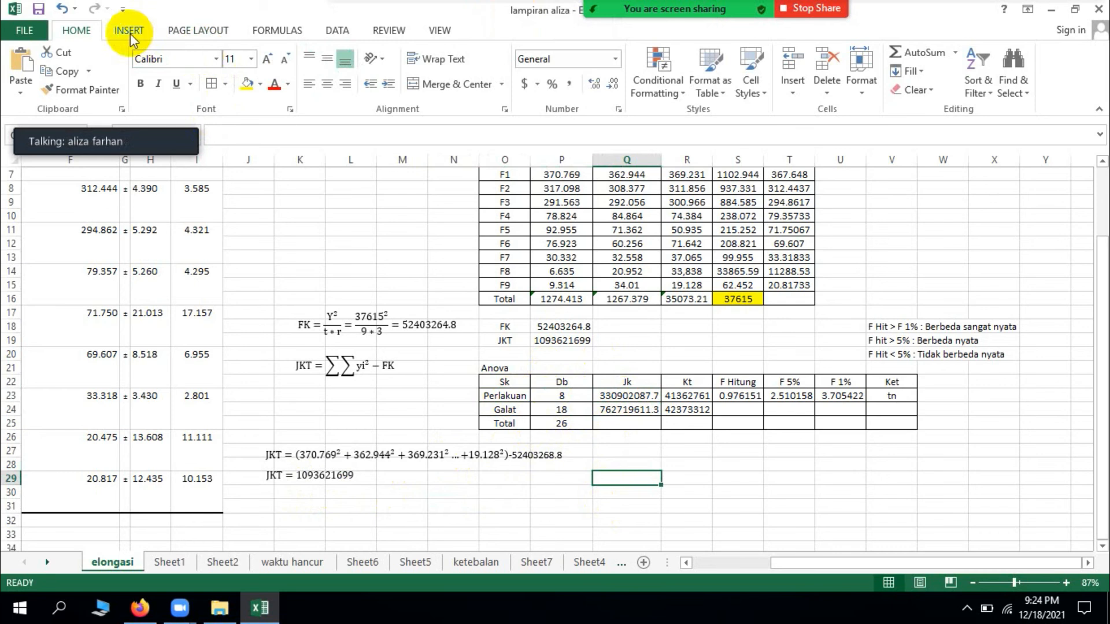
pyautogui.click(617, 396)
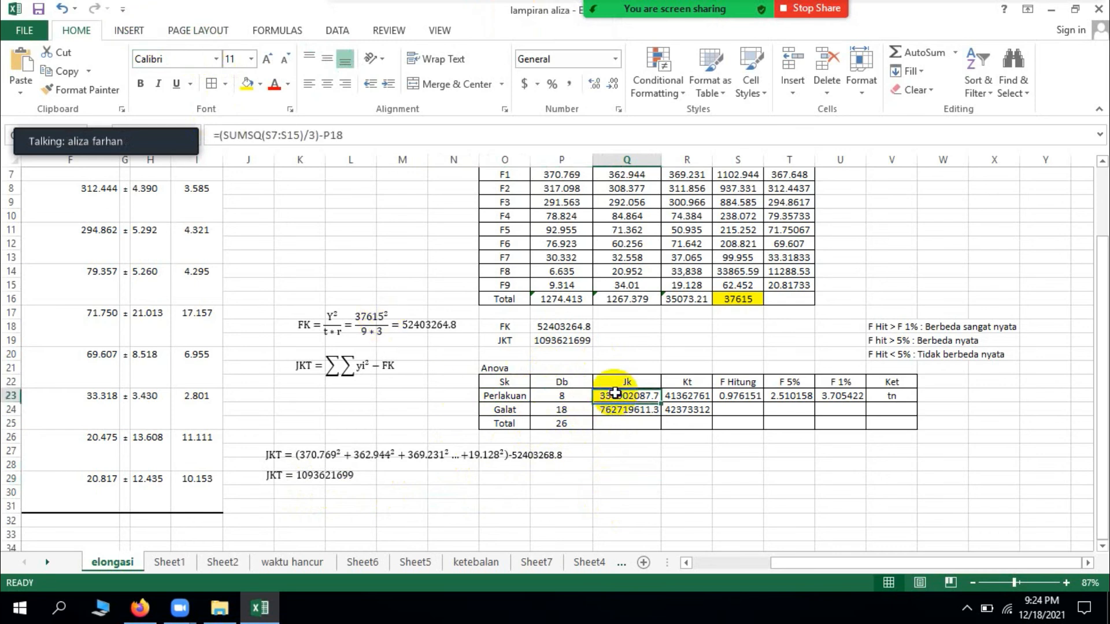
pyautogui.click(521, 396)
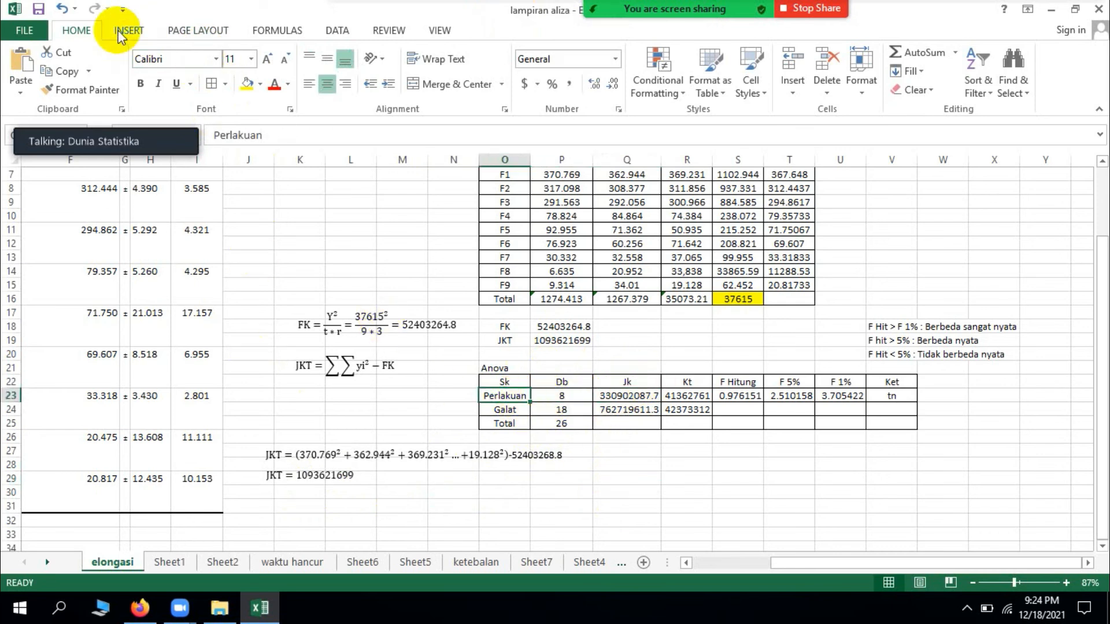
# Step: Insert a new equation below the JKT result, around row 31, starting with "JKP ="
pyautogui.click(129, 31)
pyautogui.click(986, 54)
pyautogui.moveTo(597, 337); pyautogui.dragTo(309, 504)
pyautogui.click(308, 504)
pyautogui.write('JKP =')
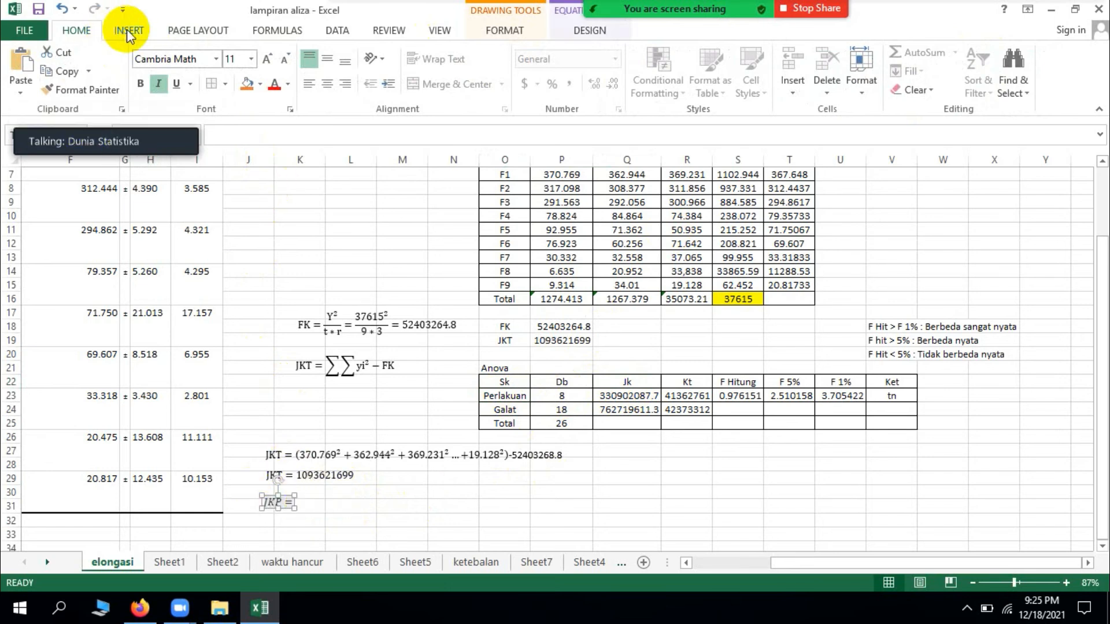
pyautogui.click(121, 32)
pyautogui.click(1001, 78)
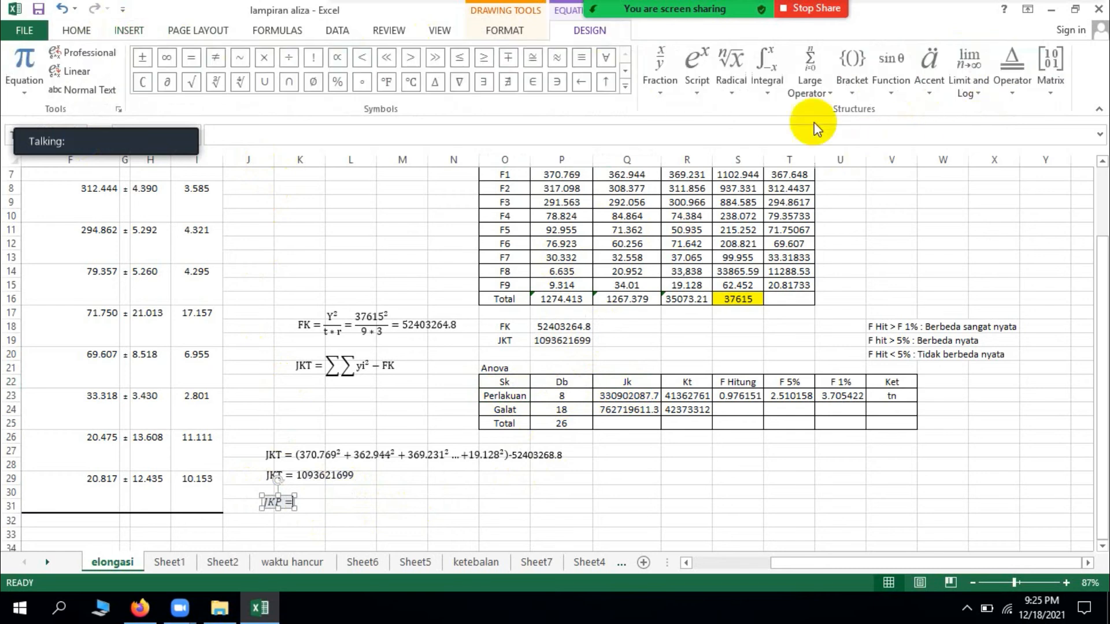
pyautogui.click(824, 92)
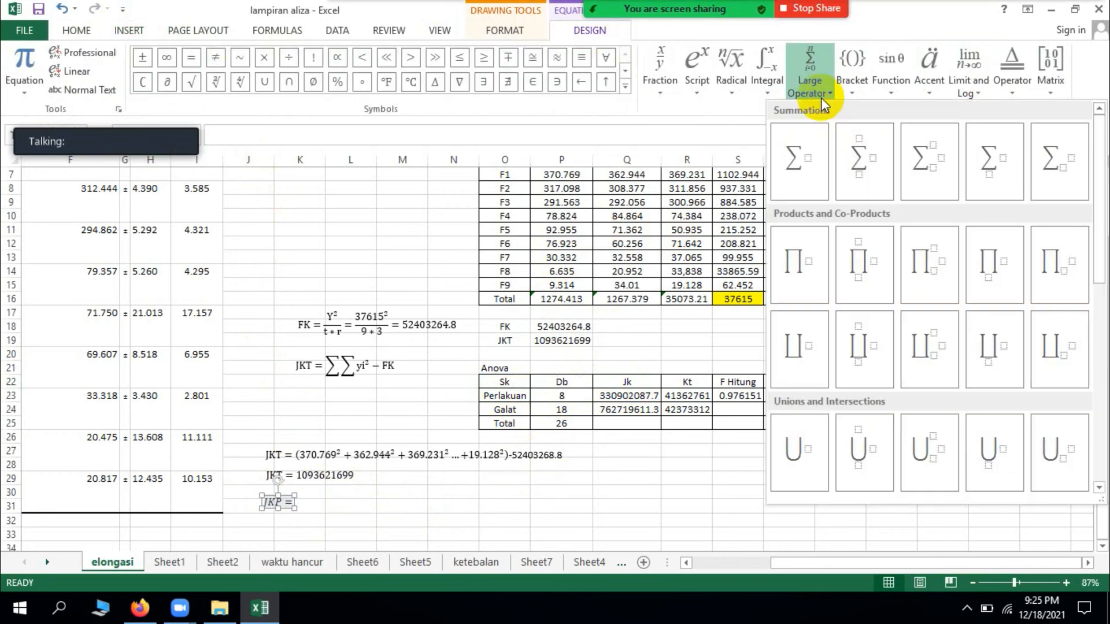
pyautogui.click(810, 154)
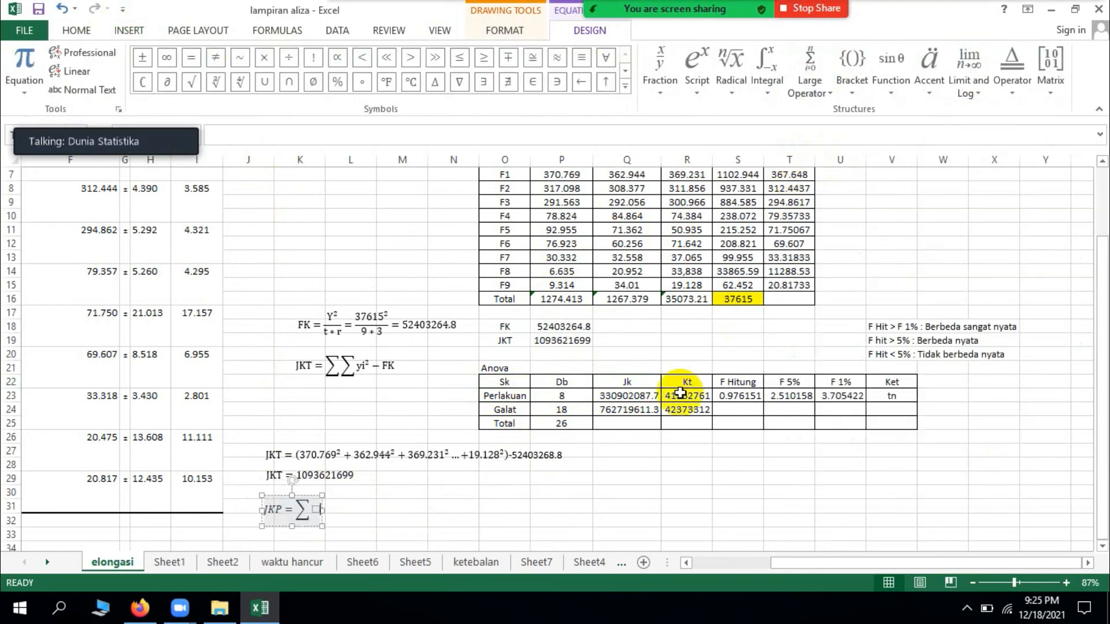
pyautogui.scroll(1, 680, 393)
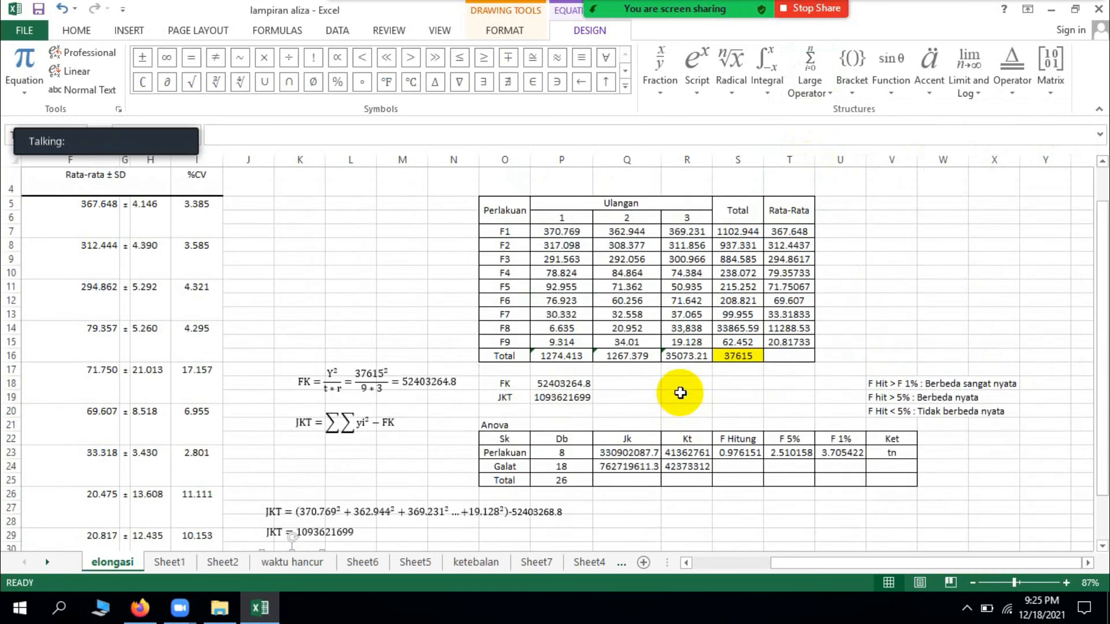
pyautogui.scroll(-1, 680, 393)
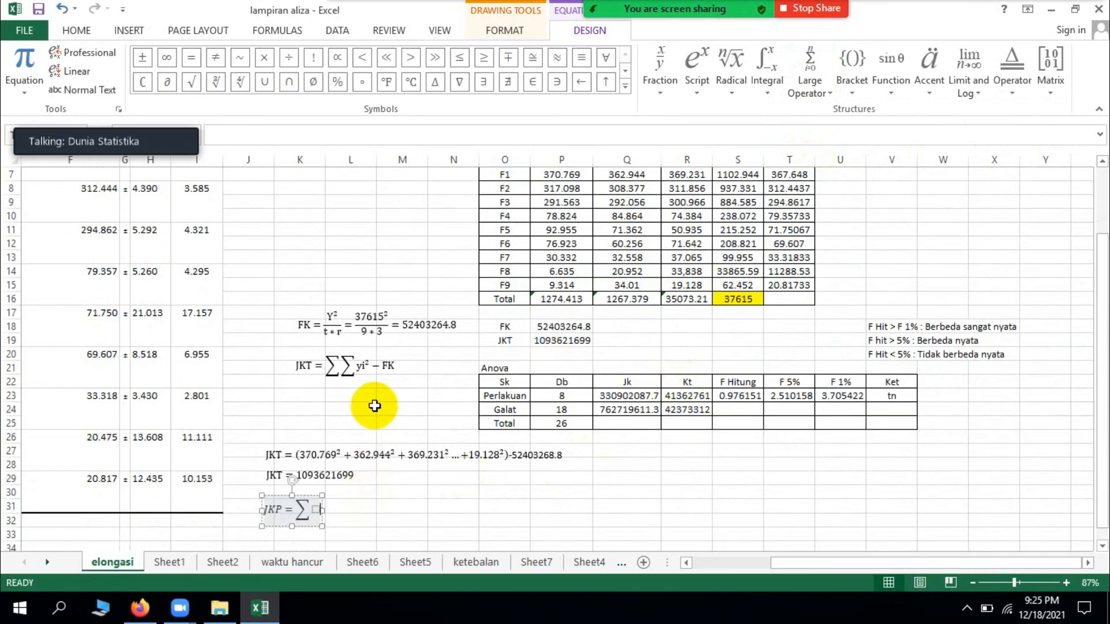
pyautogui.scroll(1, 374, 406)
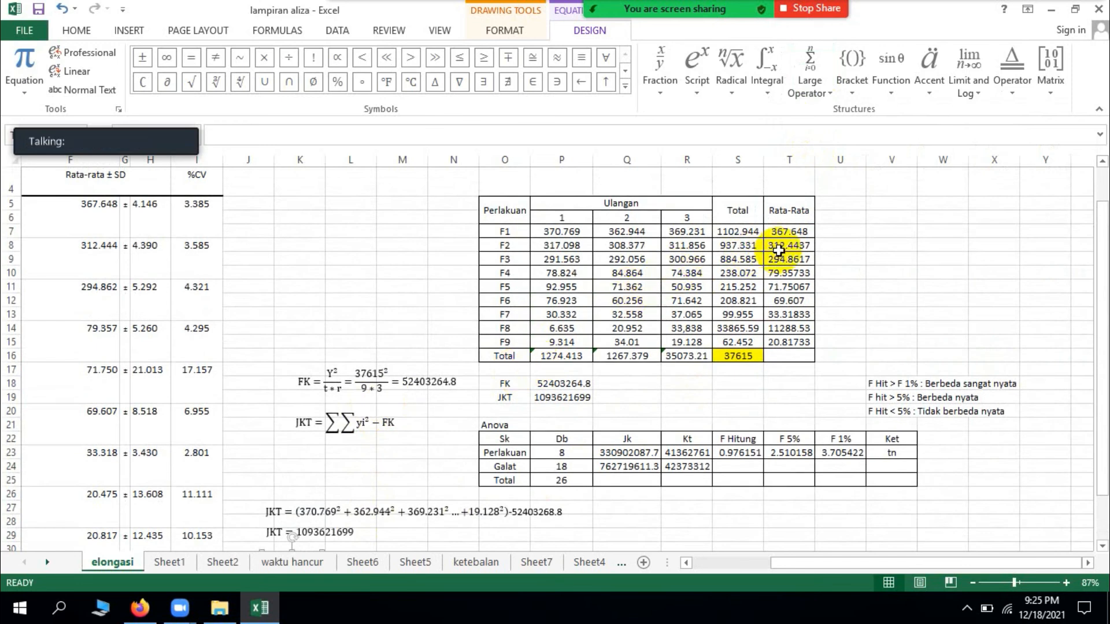
pyautogui.scroll(-1, 626, 442)
pyautogui.scroll(-2, 626, 441)
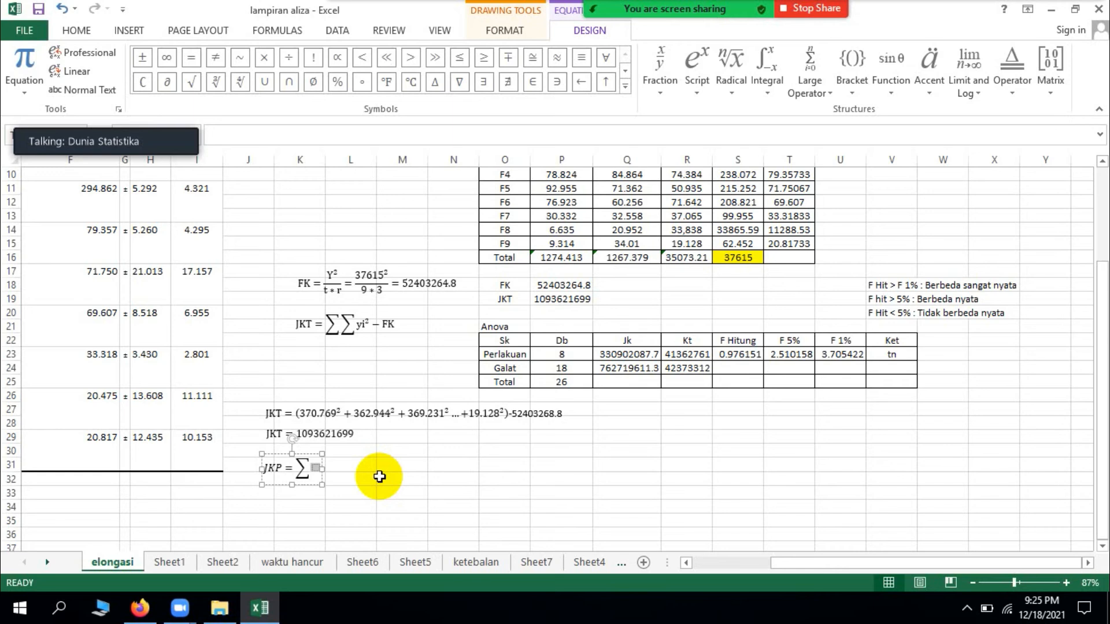
pyautogui.write('y')
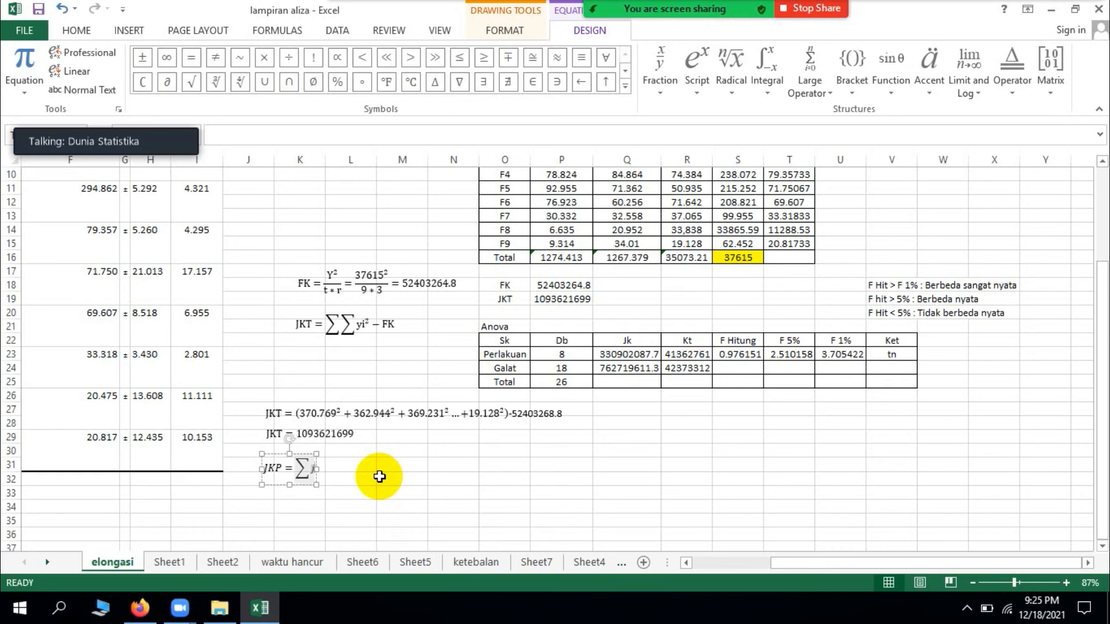
pyautogui.press('BackSpace')
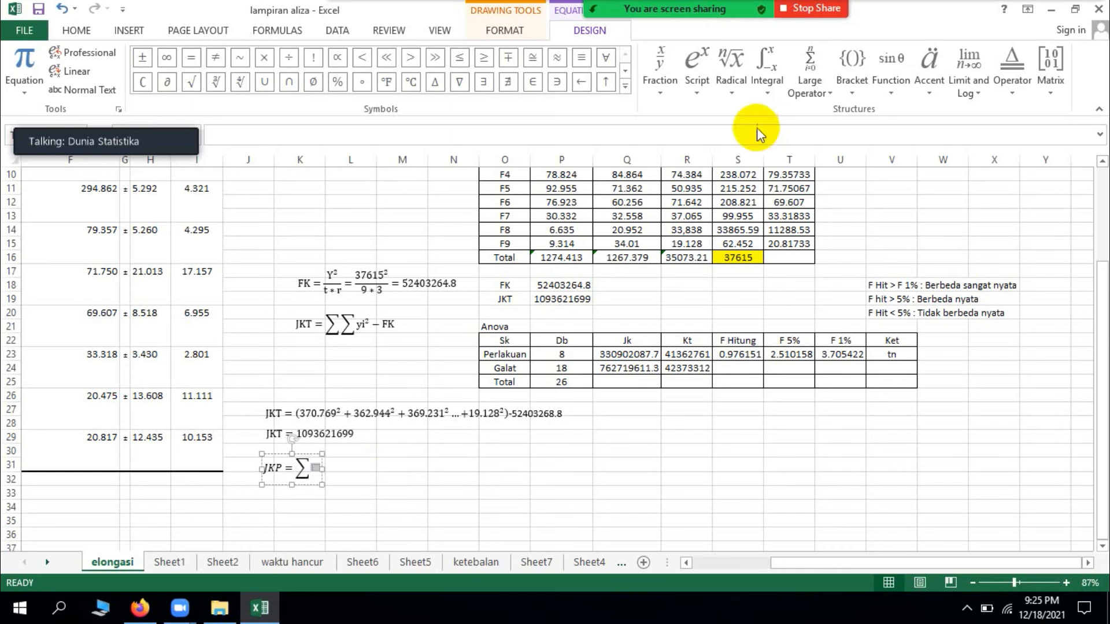
pyautogui.click(703, 90)
pyautogui.click(724, 148)
pyautogui.click(315, 467)
pyautogui.write('y')
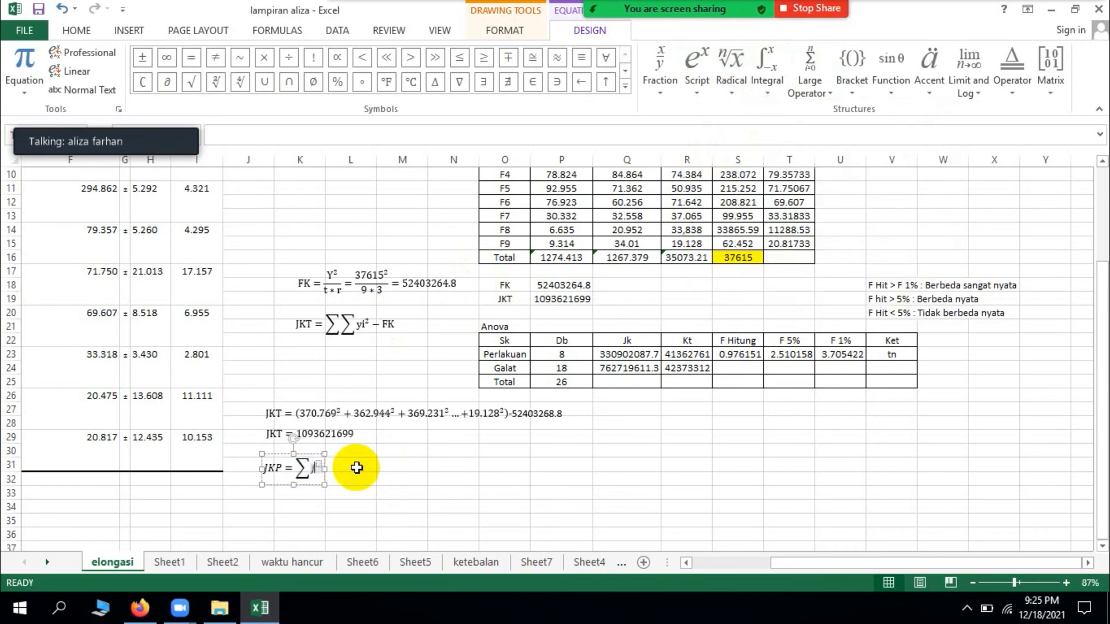
pyautogui.write('2')
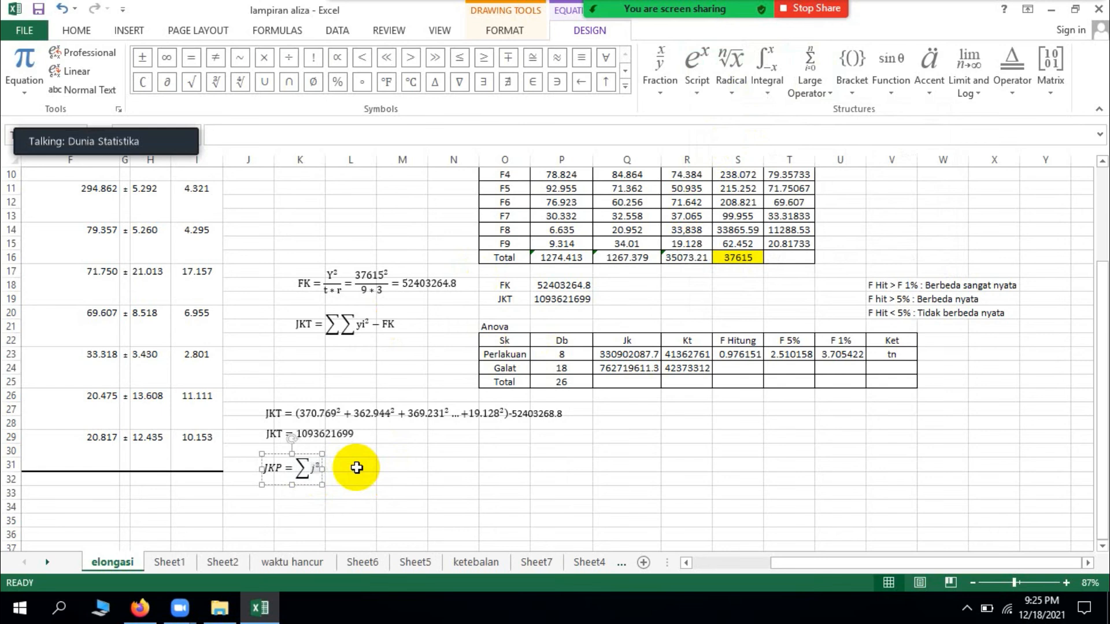
pyautogui.press('Right')
pyautogui.press('BackSpace')
pyautogui.press('BackSpace')
pyautogui.press('BackSpace')
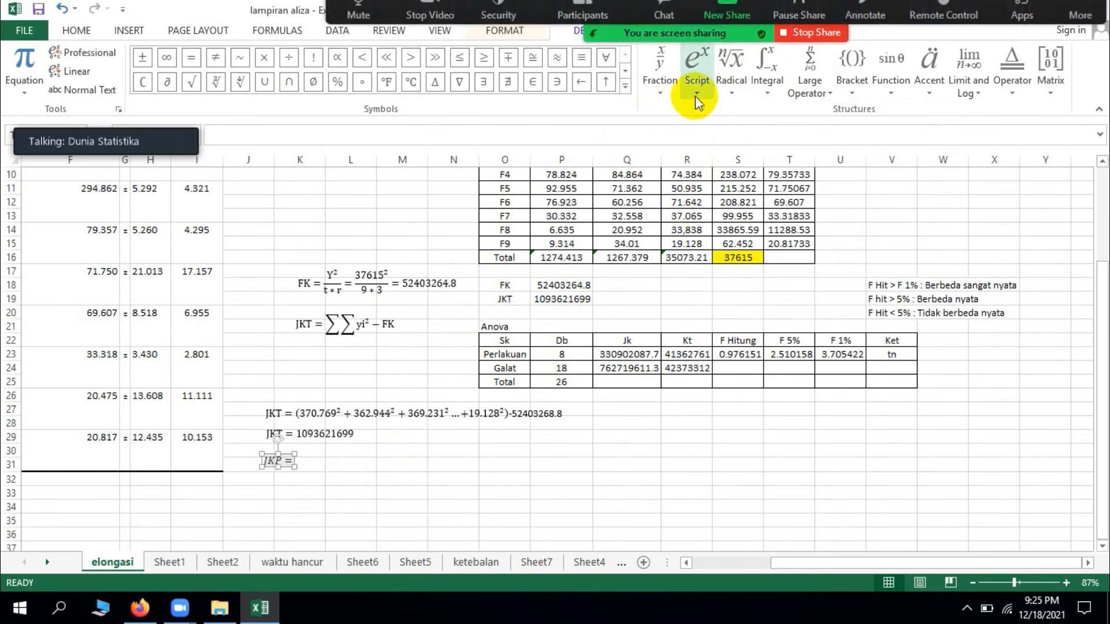
# Step: Add a stacked fraction after "JKP =" with a plain summation sign in its numerator
pyautogui.click(662, 84)
pyautogui.click(680, 153)
pyautogui.click(300, 459)
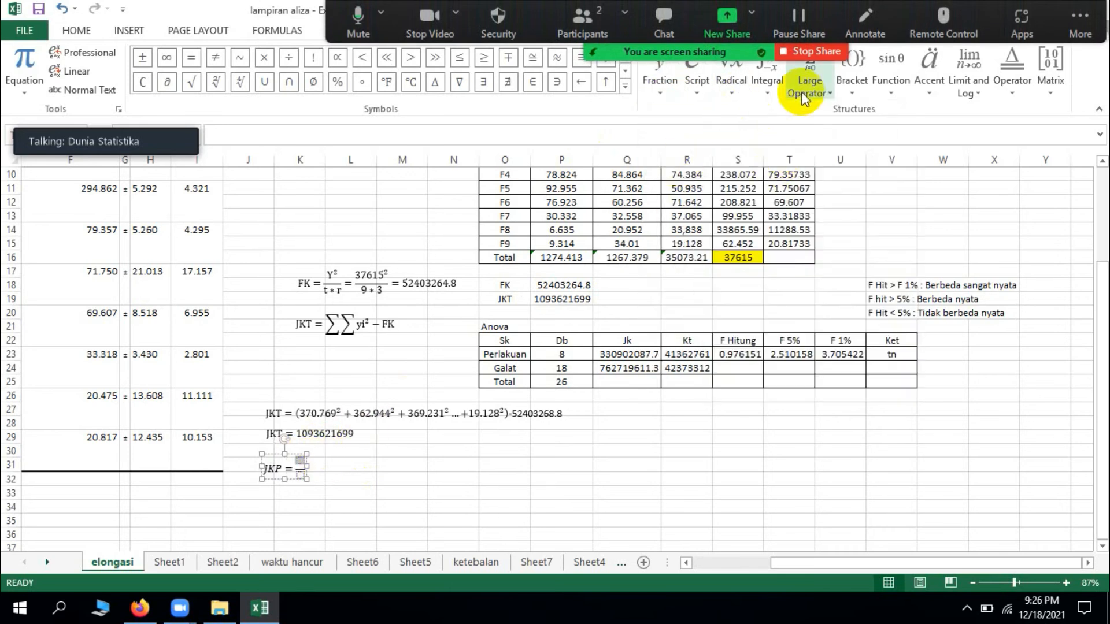
pyautogui.click(827, 92)
pyautogui.click(807, 171)
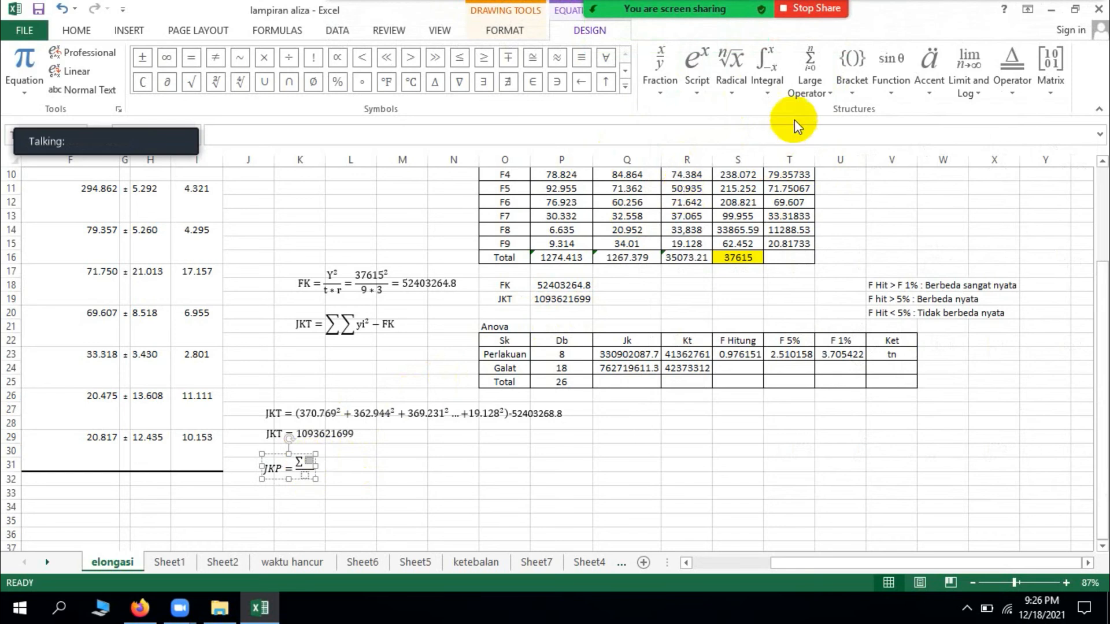
# Step: Fill the summation in the JKP numerator with j raised to the power 2
pyautogui.click(698, 91)
pyautogui.click(711, 161)
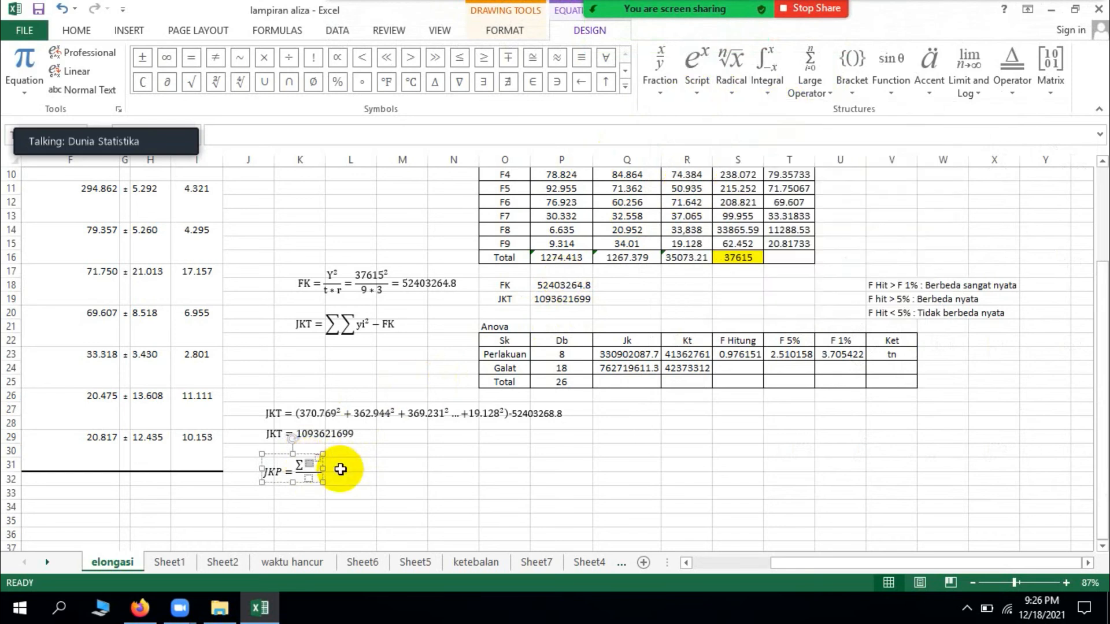
pyautogui.write('yi')
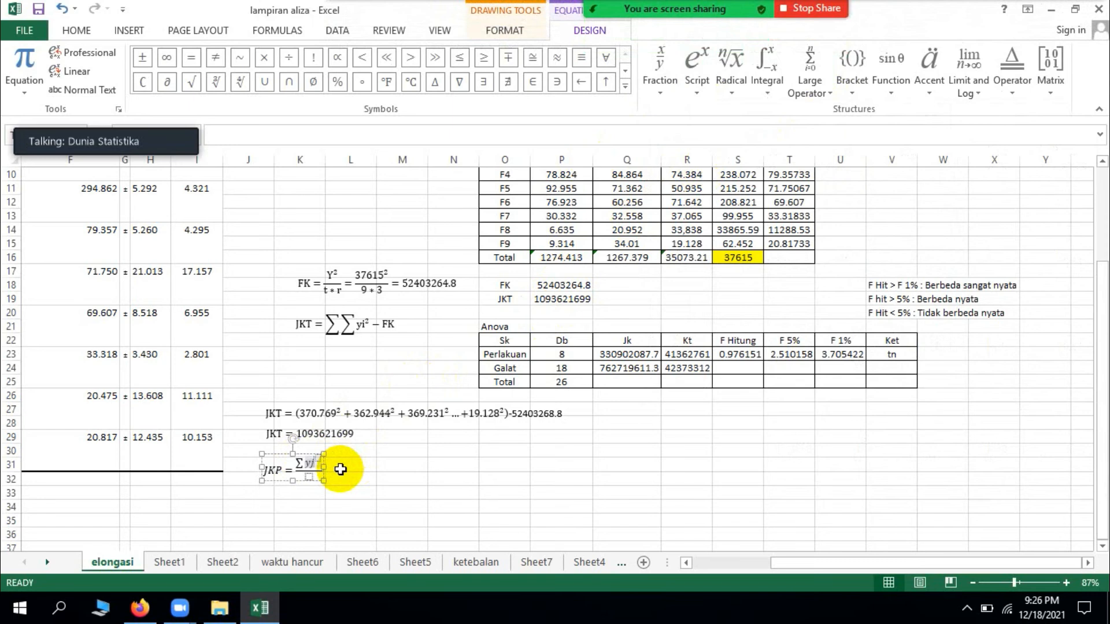
pyautogui.press('BackSpace')
pyautogui.press('BackSpace')
pyautogui.write('j')
pyautogui.press('Right')
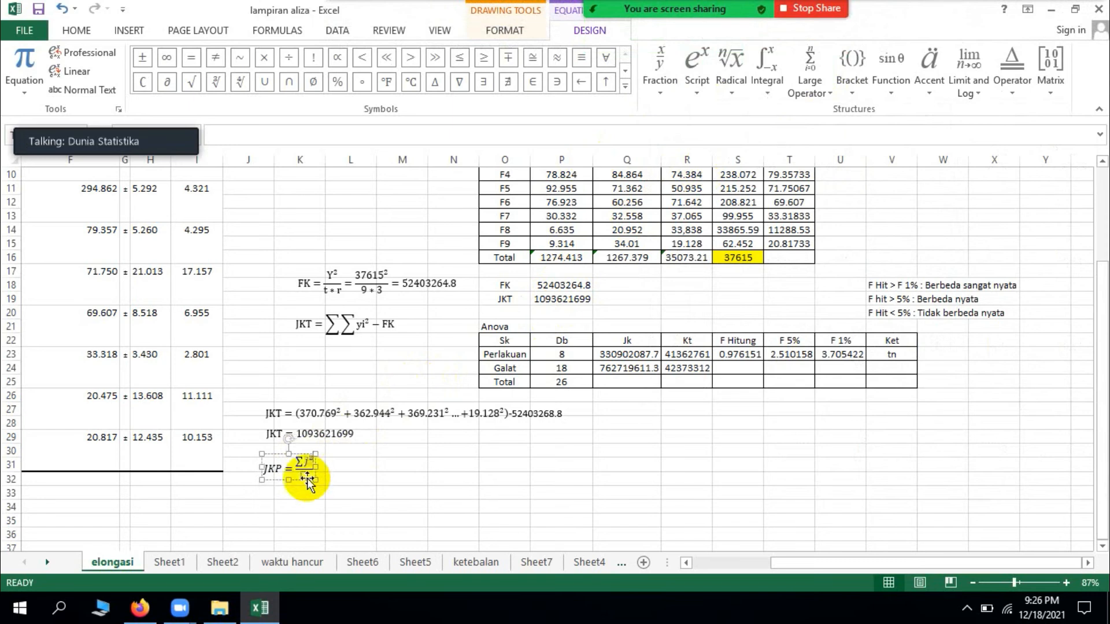
# Step: Enter r as the denominator of the JKP fraction and append − FK after the fraction
pyautogui.scroll(2, 522, 262)
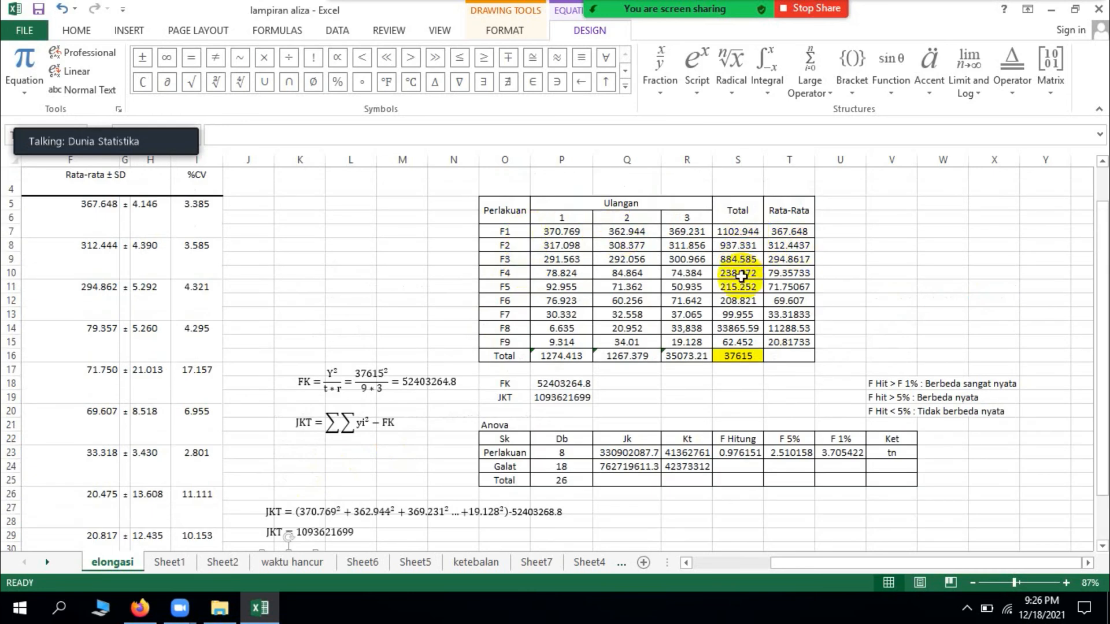
pyautogui.scroll(-2, 636, 393)
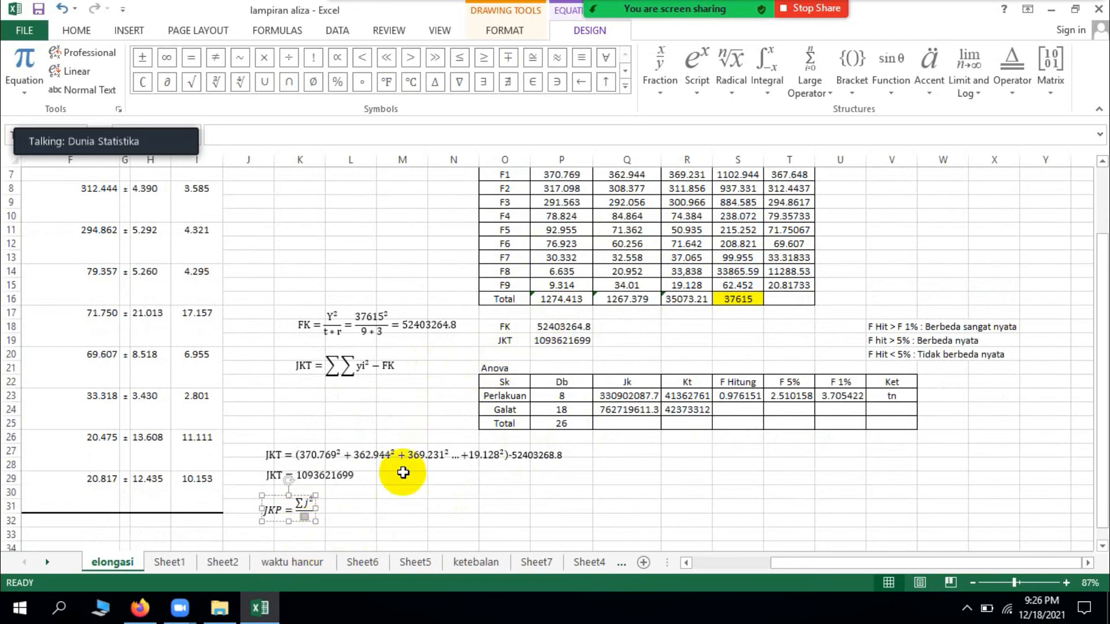
pyautogui.scroll(2, 555, 307)
pyautogui.scroll(-4, 524, 355)
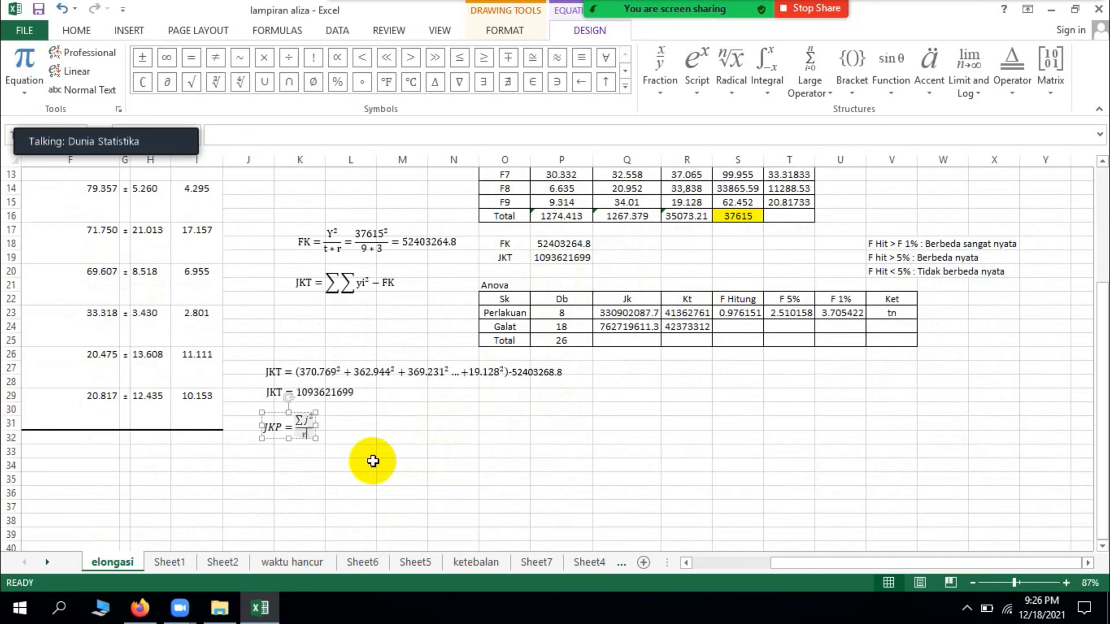
pyautogui.write('r')
pyautogui.press('Right')
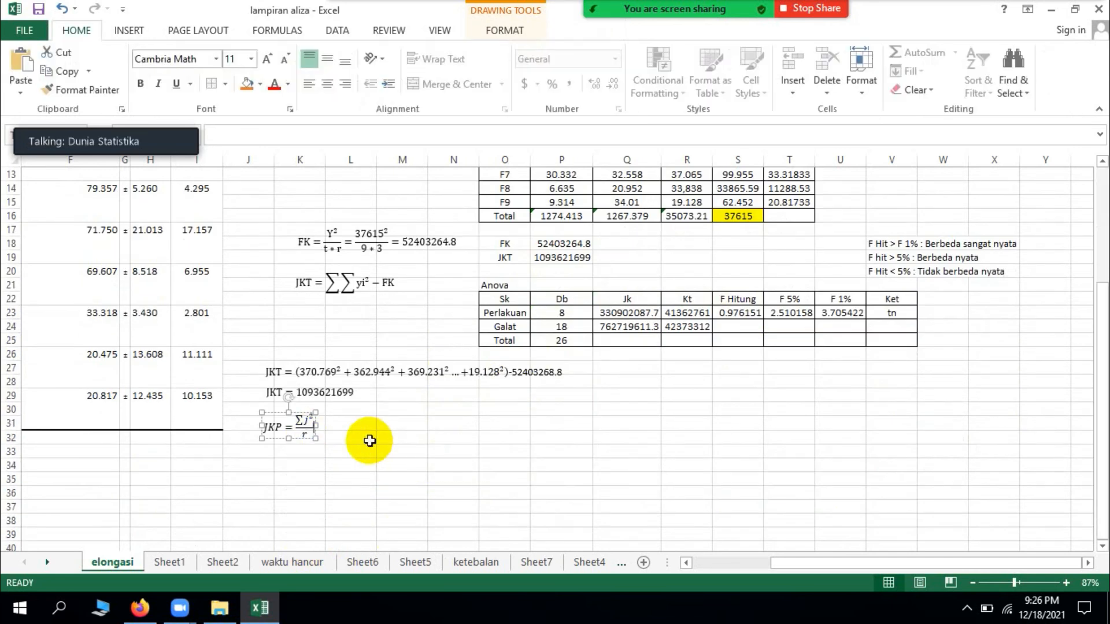
pyautogui.press('Escape')
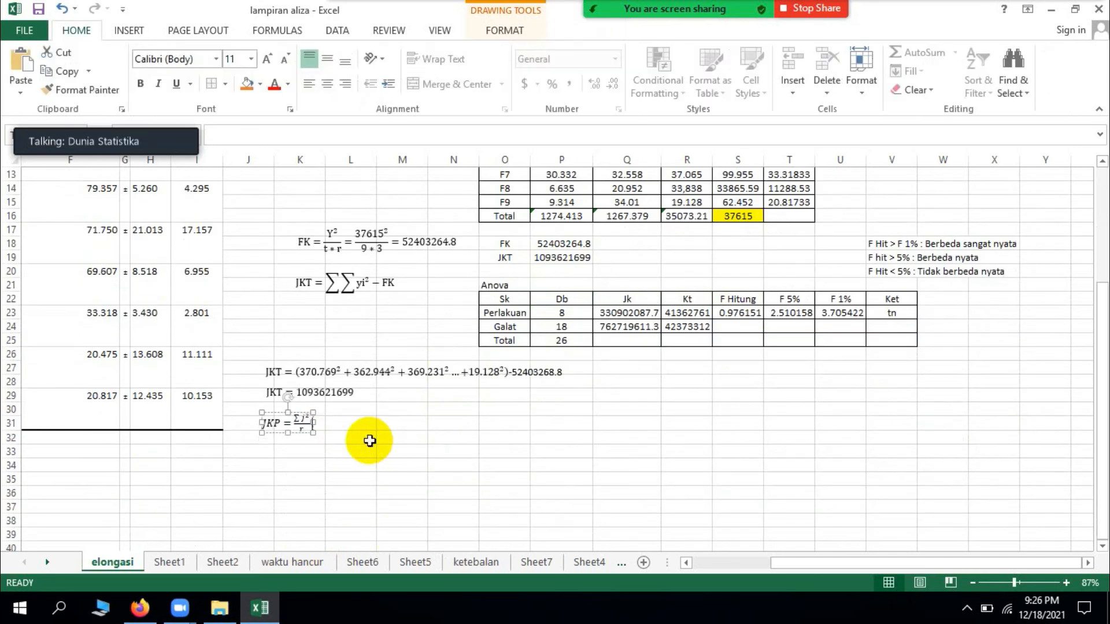
pyautogui.write('+')
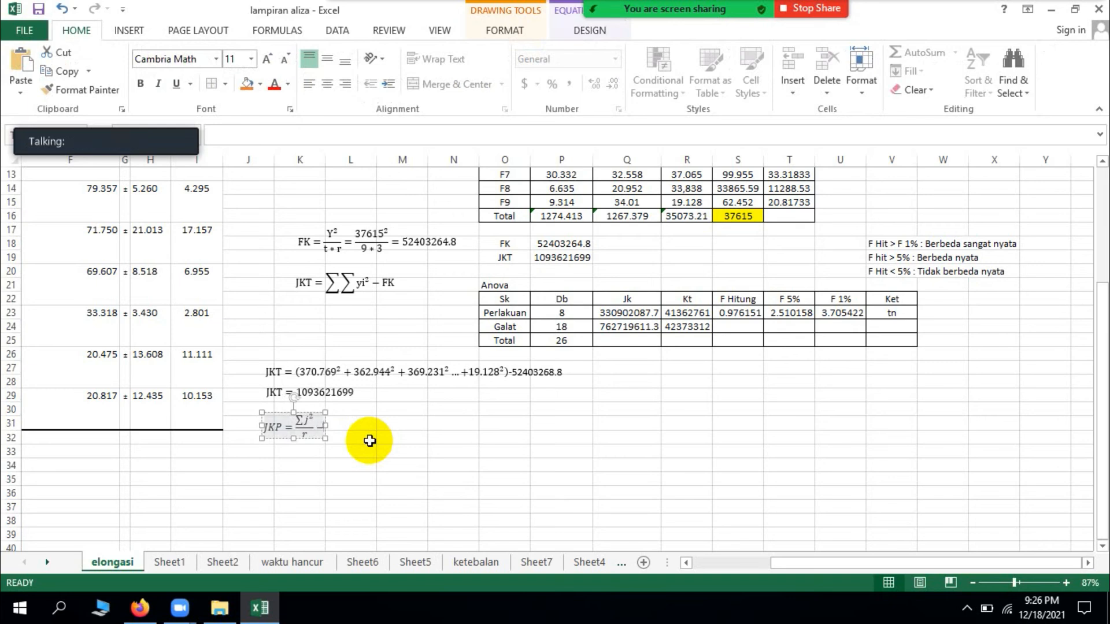
pyautogui.write('FK')
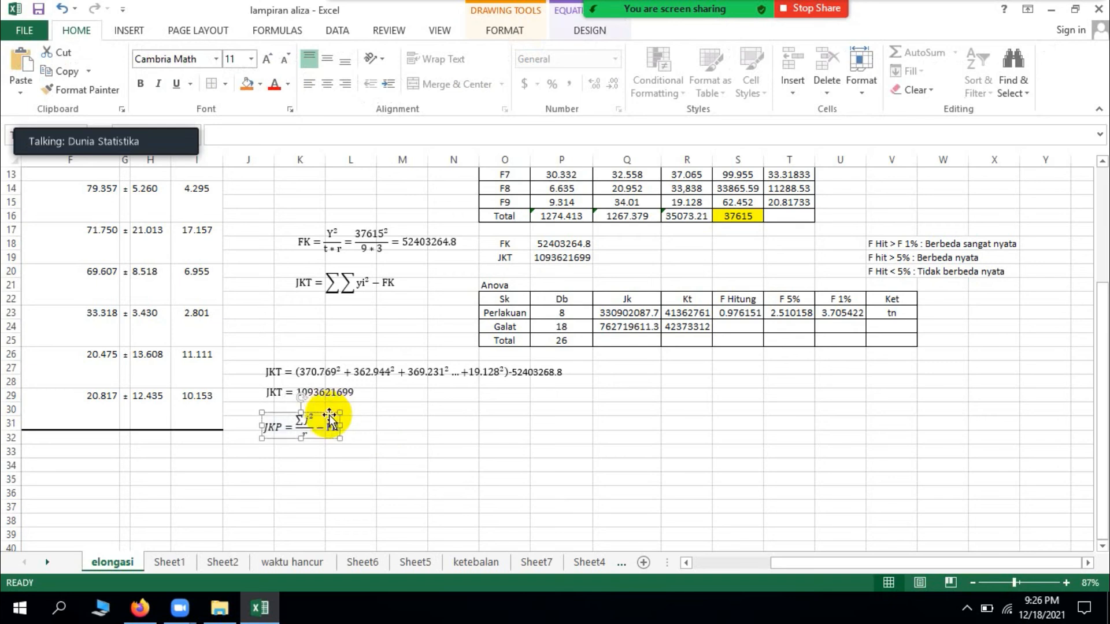
# Step: Remove the italics from the JKP equation and place a duplicate of it directly below, around row 33
pyautogui.press('Escape')
pyautogui.click(157, 85)
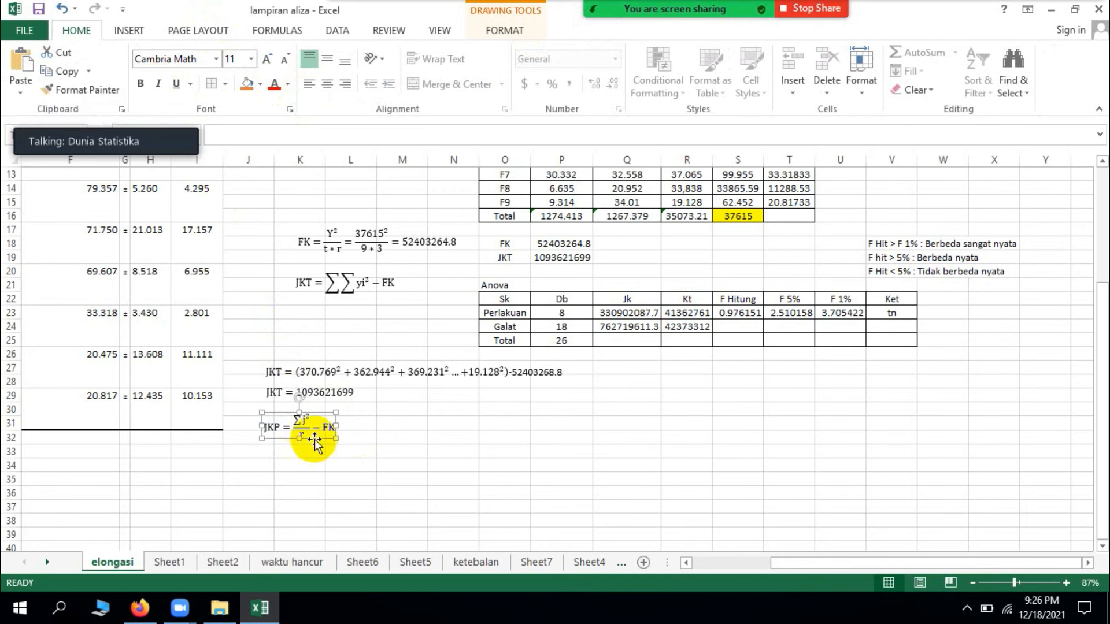
pyautogui.moveTo(314, 440); pyautogui.dragTo(306, 471)
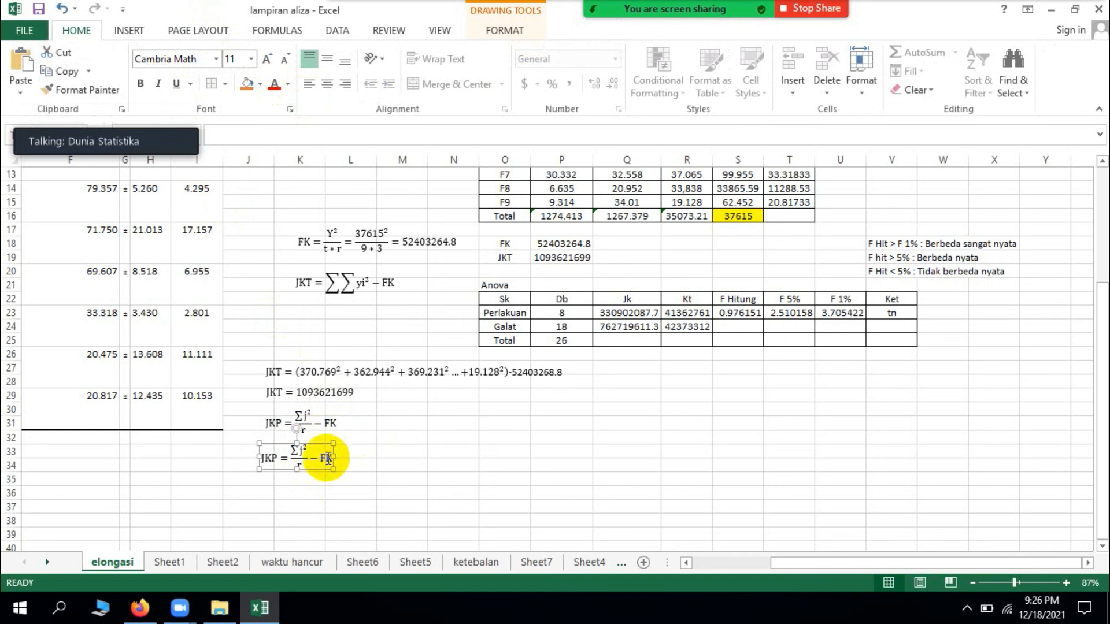
# Step: Clear the summation and j² from the numerator of the duplicated JKP equation around row 33
pyautogui.click(327, 459)
pyautogui.press('Left')
pyautogui.press('Left')
pyautogui.click(301, 449)
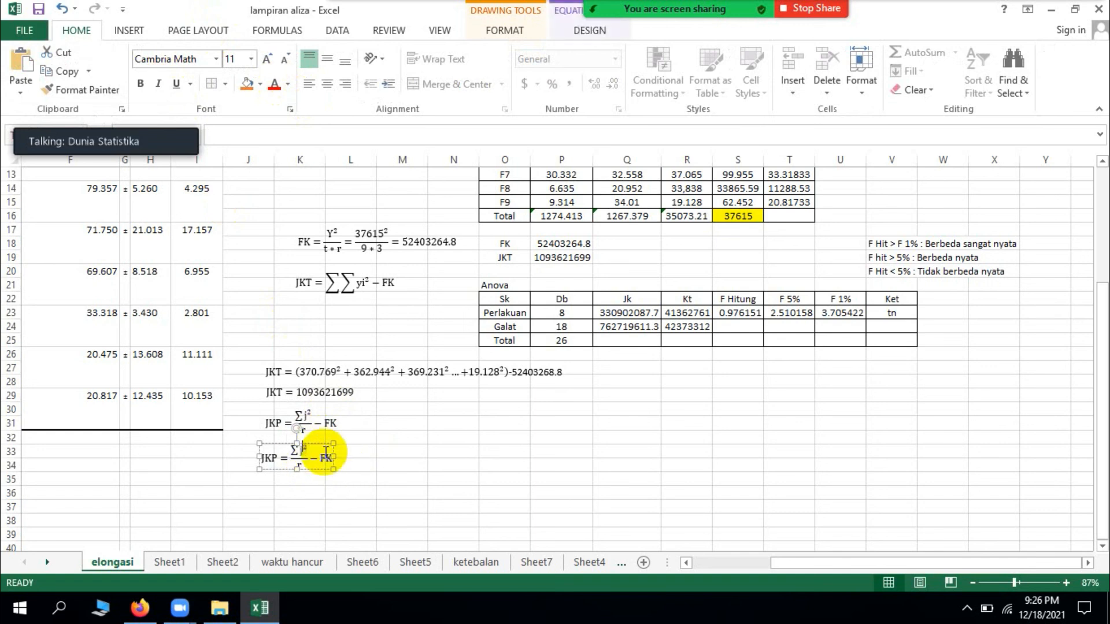
pyautogui.press('BackSpace')
pyautogui.press('BackSpace')
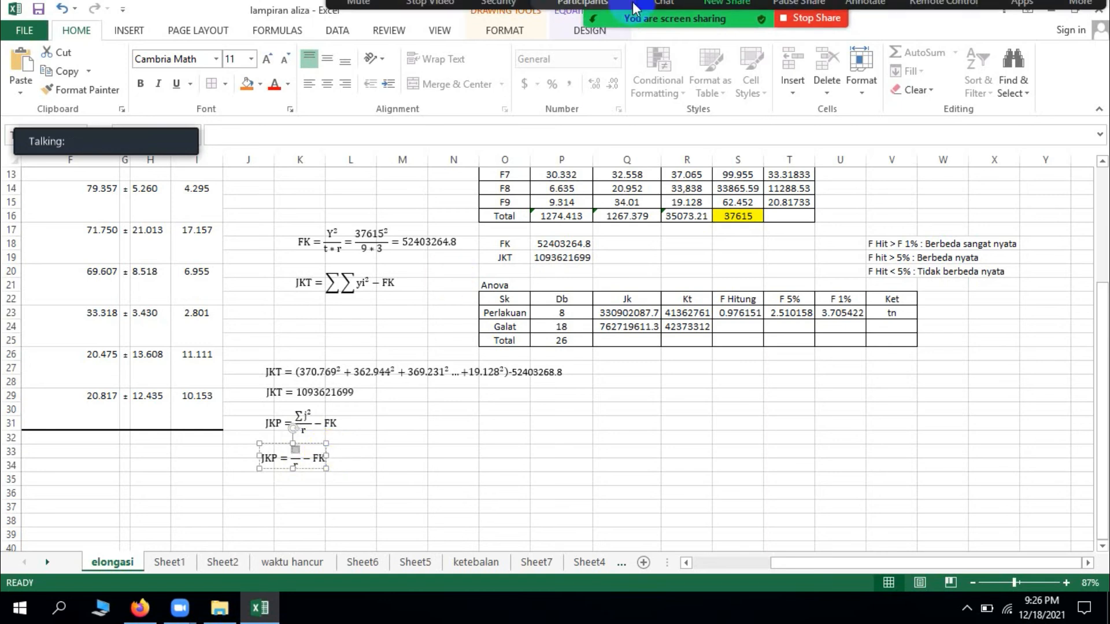
pyautogui.click(142, 26)
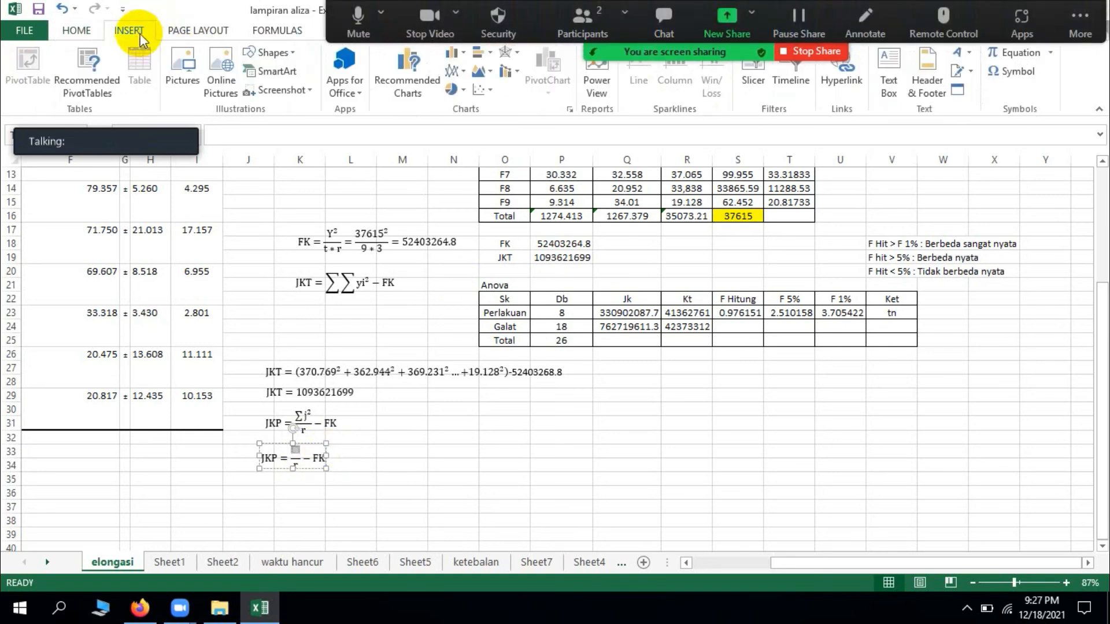
pyautogui.click(1022, 54)
pyautogui.click(709, 86)
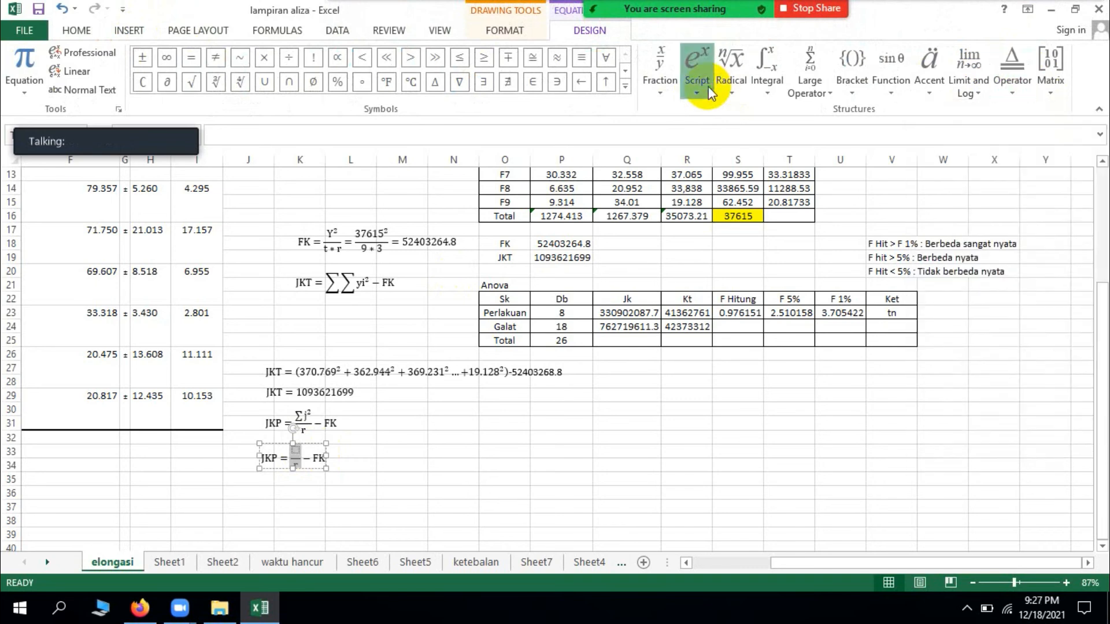
pyautogui.click(724, 152)
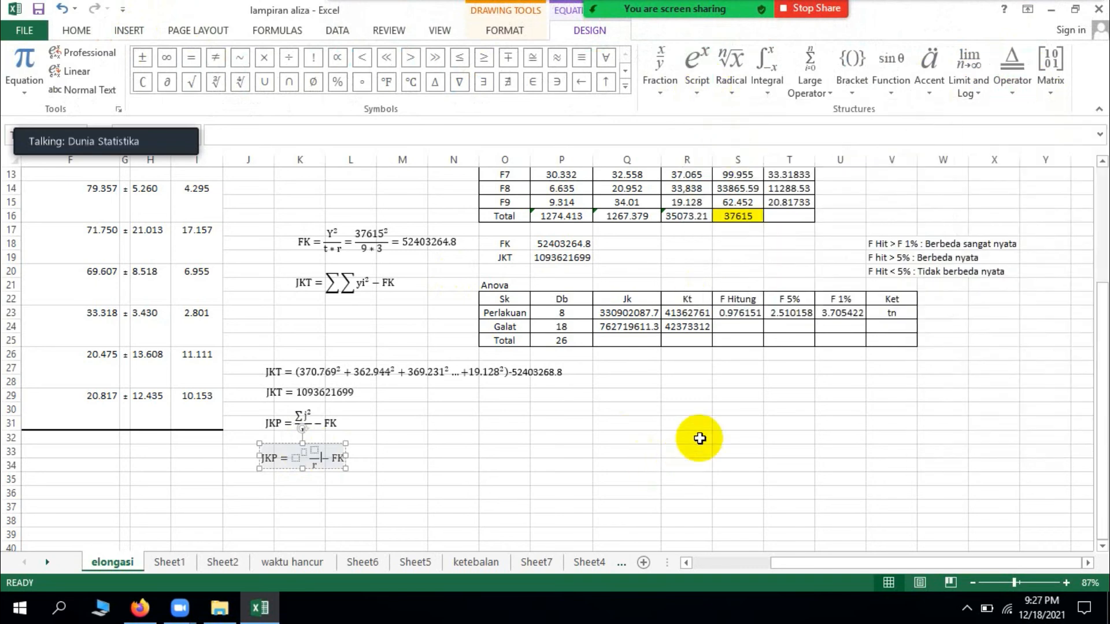
pyautogui.scroll(1, 688, 450)
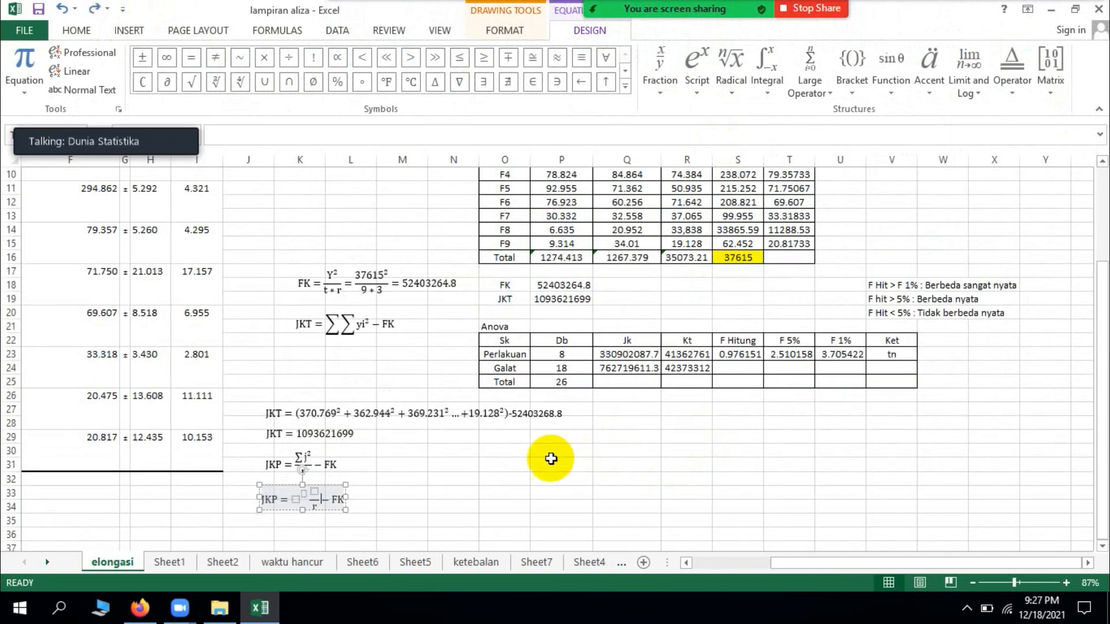
pyautogui.hotkey('ctrl', 'z')
# Step: Insert an empty superscript structure in the numerator of the duplicated JKP fraction for the F1 total
pyautogui.click(295, 492)
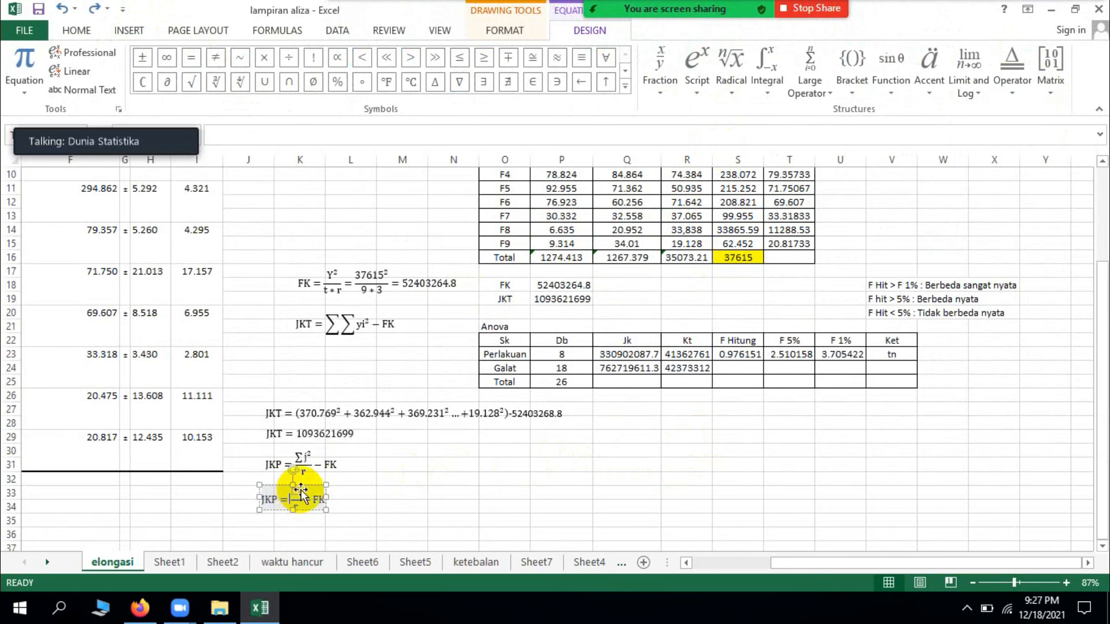
pyautogui.click(699, 93)
pyautogui.click(716, 157)
pyautogui.scroll(3, 711, 352)
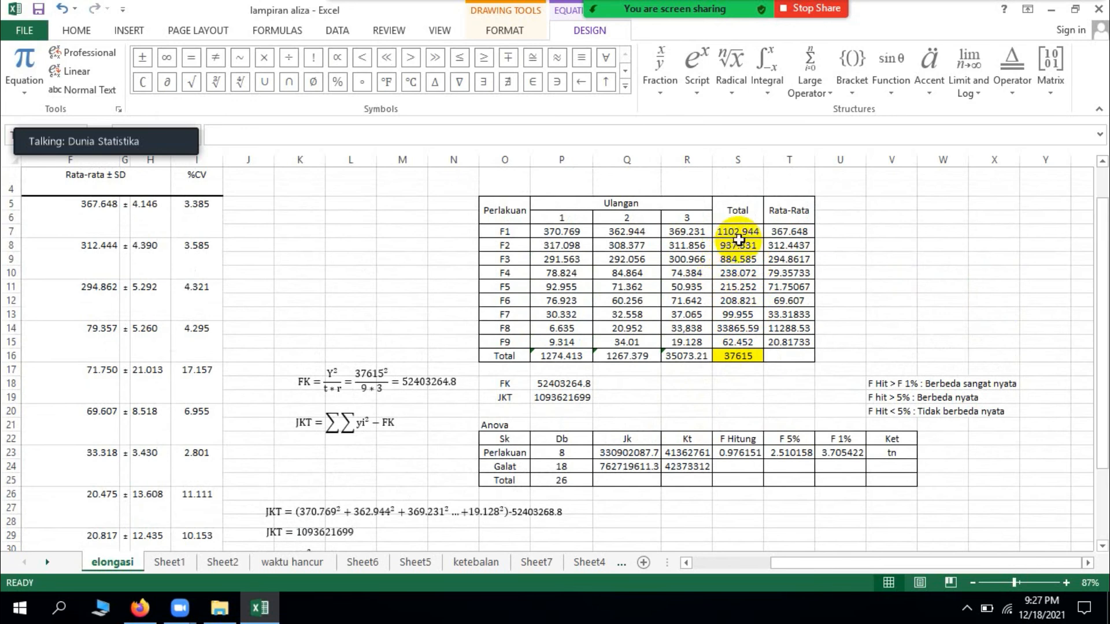
pyautogui.scroll(-2, 737, 255)
pyautogui.scroll(2, 740, 243)
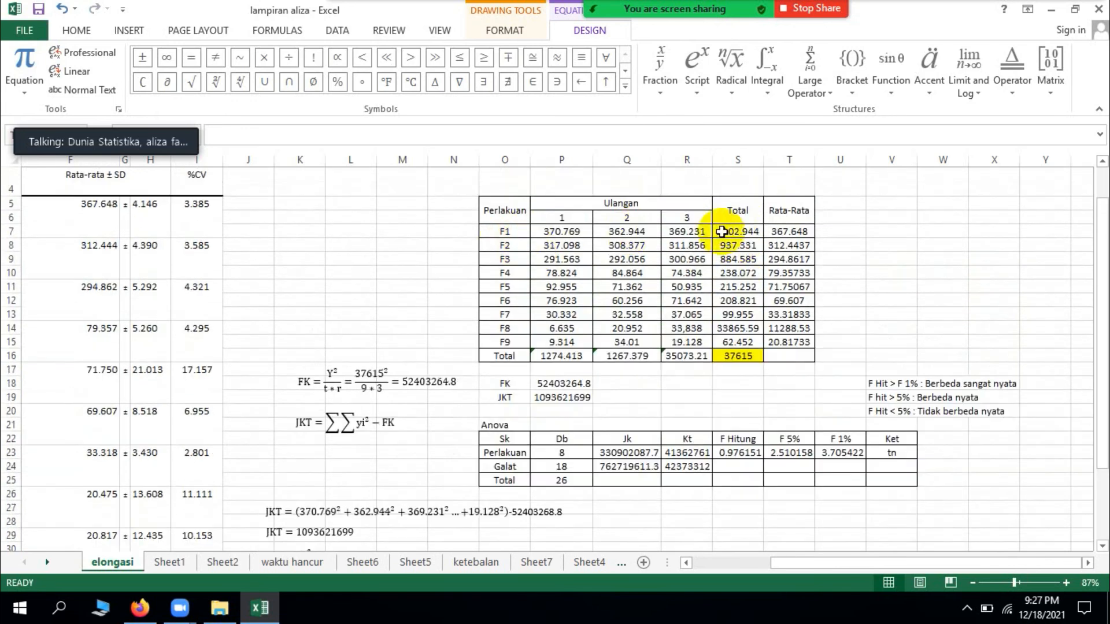
pyautogui.scroll(-3, 578, 347)
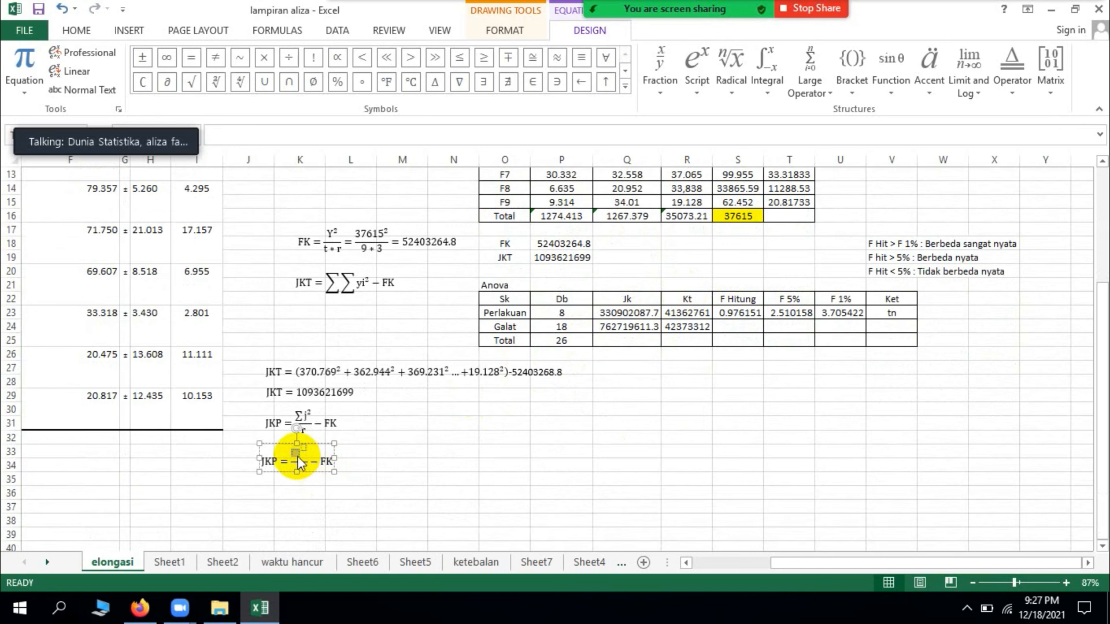
# Step: Fill the numerator's superscript structure with 1102.944 raised to the power 2, followed by a plus sign
pyautogui.write('1107')
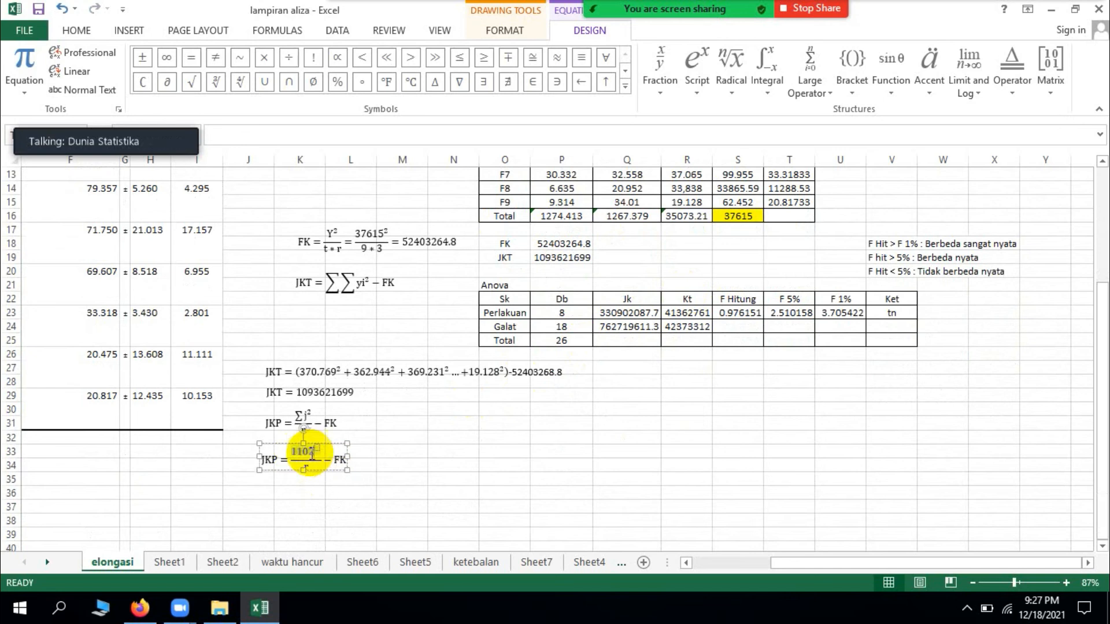
pyautogui.scroll(3, 397, 497)
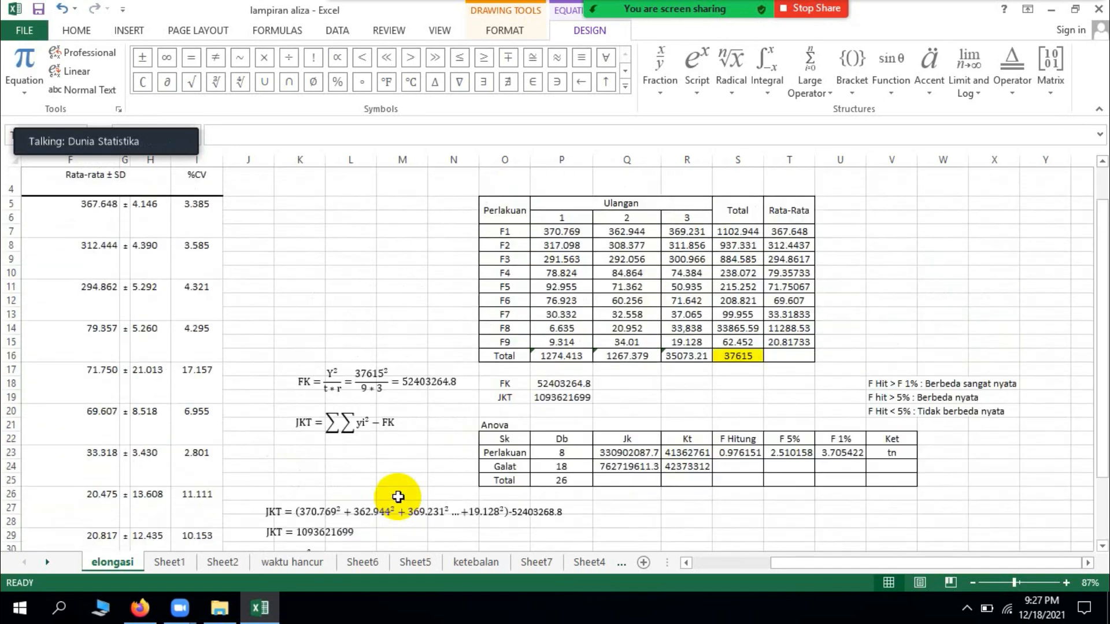
pyautogui.scroll(-3, 398, 497)
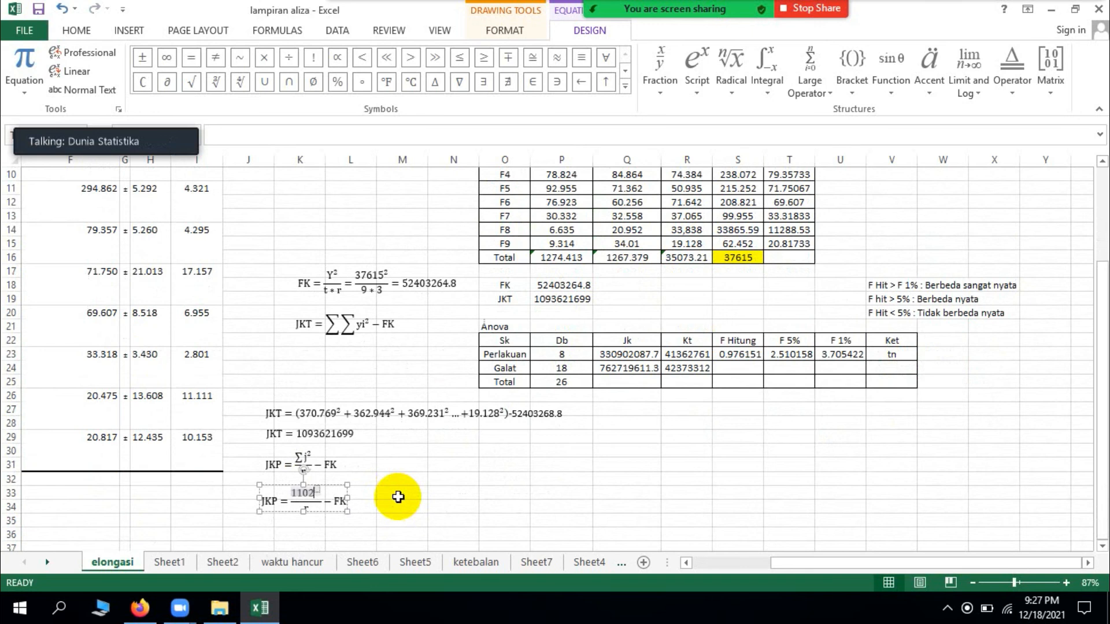
pyautogui.write('02.9')
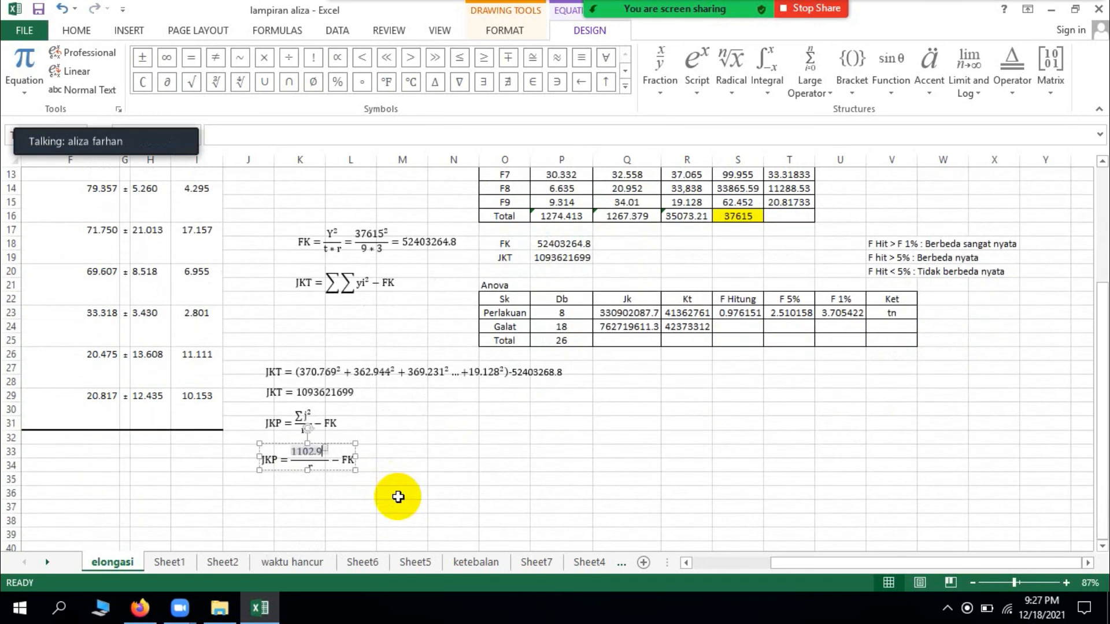
pyautogui.write('442')
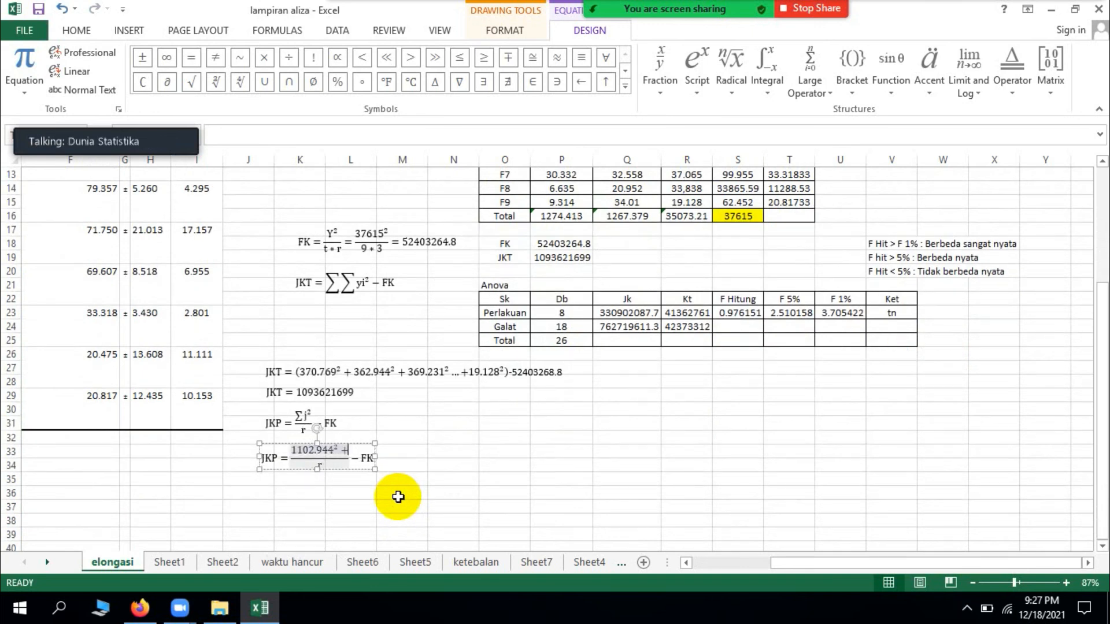
# Step: Add the F2 total 937.331 raised to the power 2 as the second term of the JKP numerator
pyautogui.scroll(3, 558, 339)
pyautogui.click(698, 93)
pyautogui.click(718, 147)
pyautogui.scroll(-2, 590, 365)
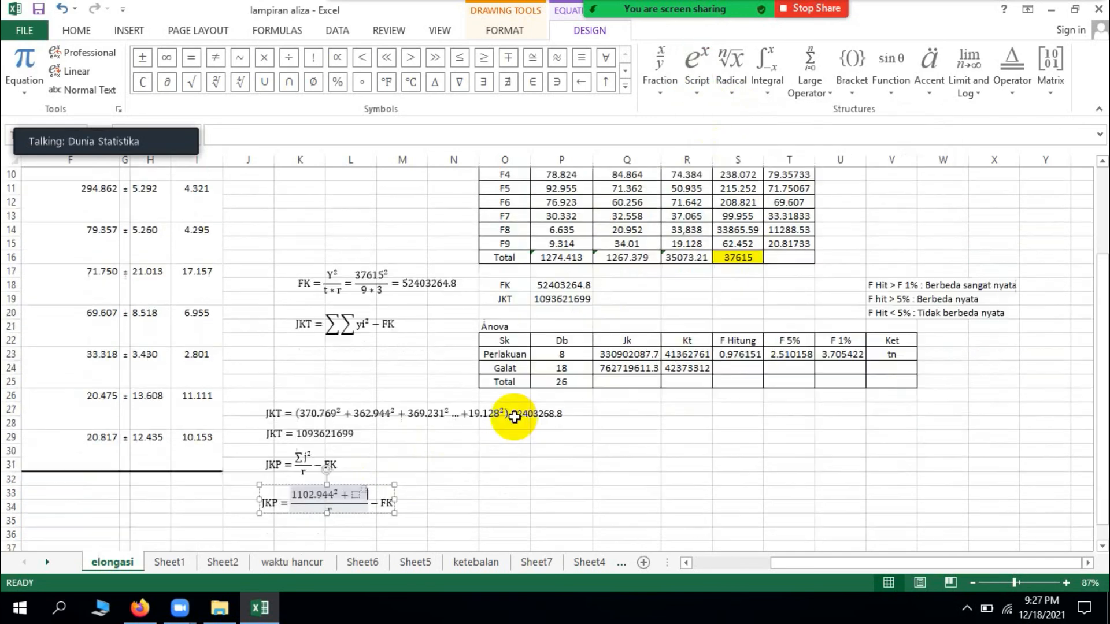
pyautogui.click(356, 497)
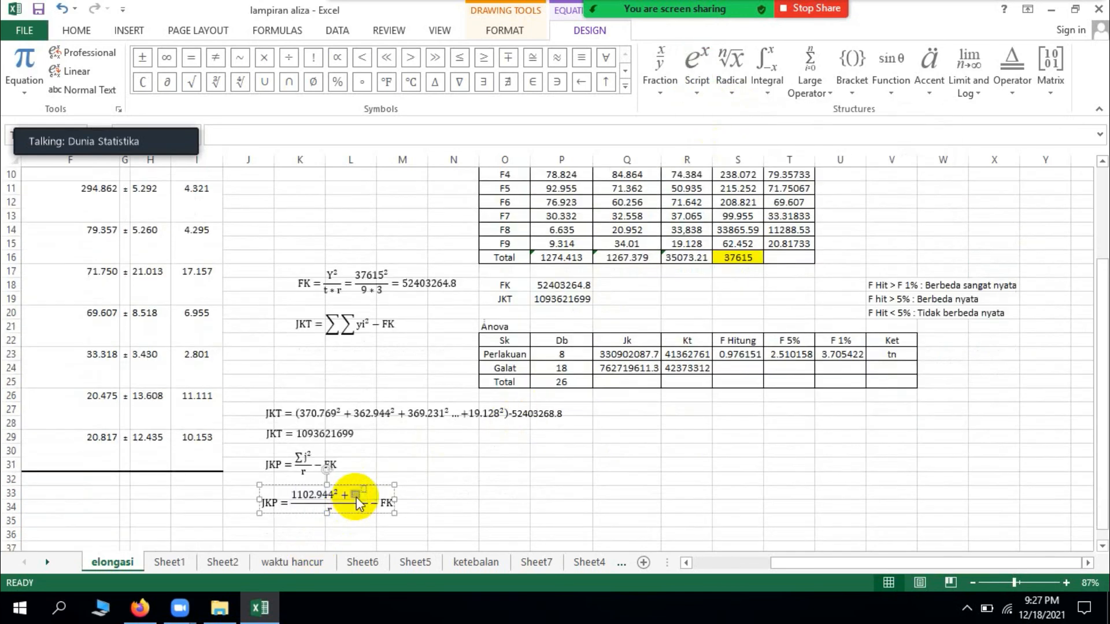
pyautogui.write('987')
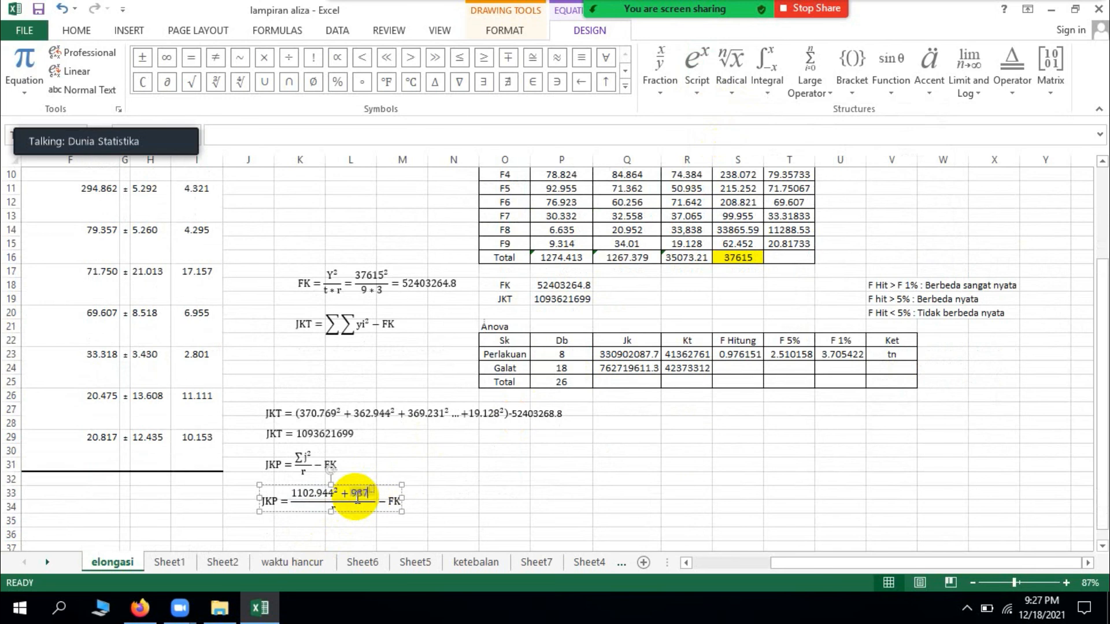
pyautogui.scroll(2, 356, 497)
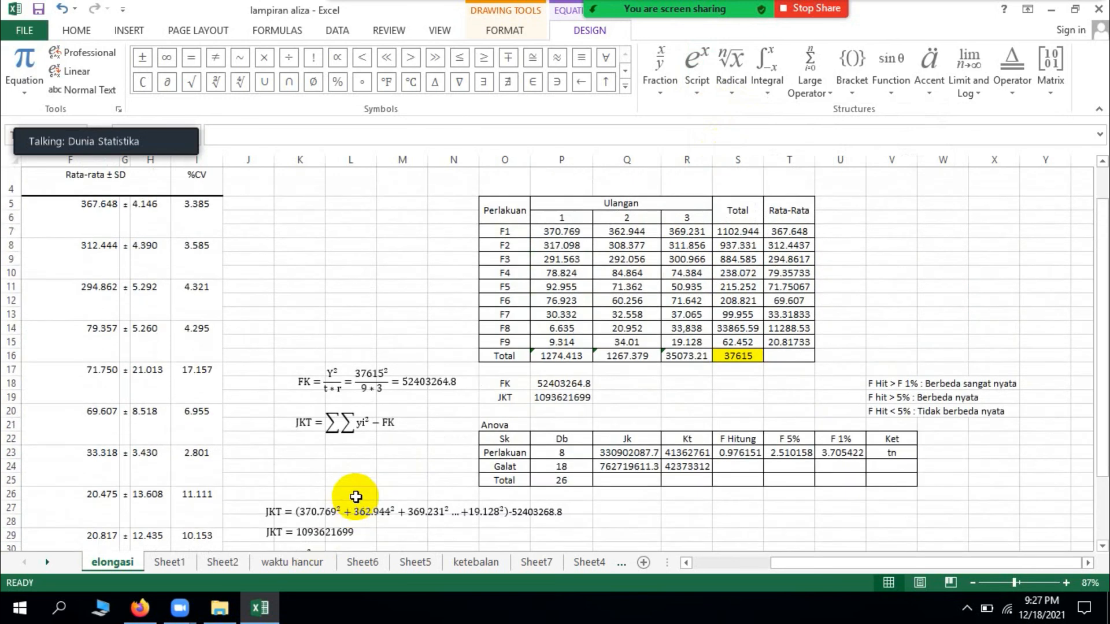
pyautogui.scroll(-2, 356, 497)
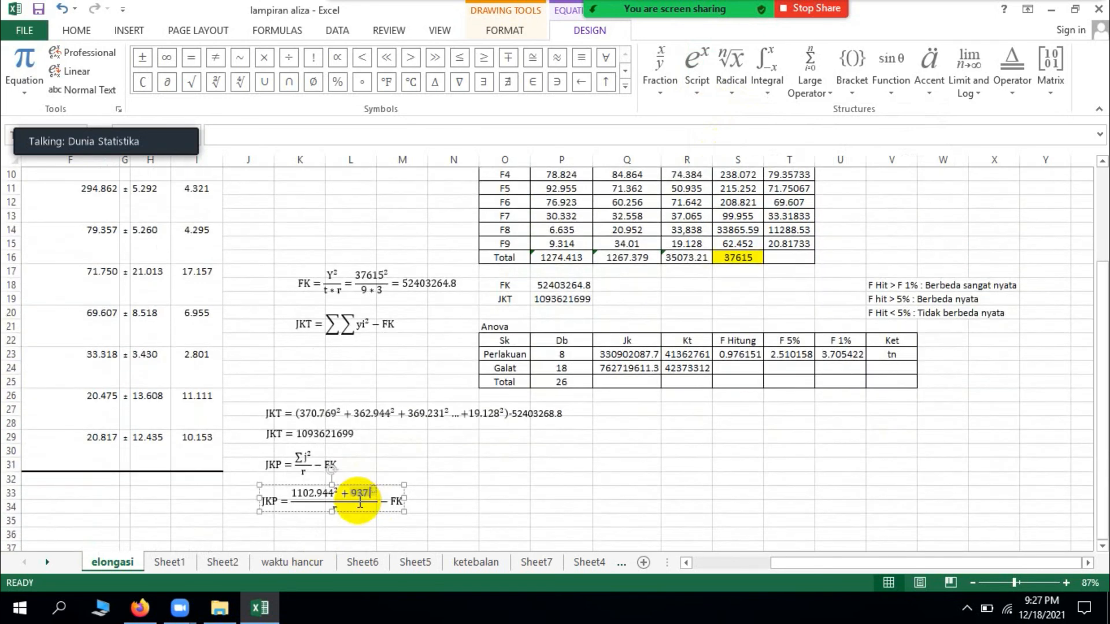
pyautogui.write('.331')
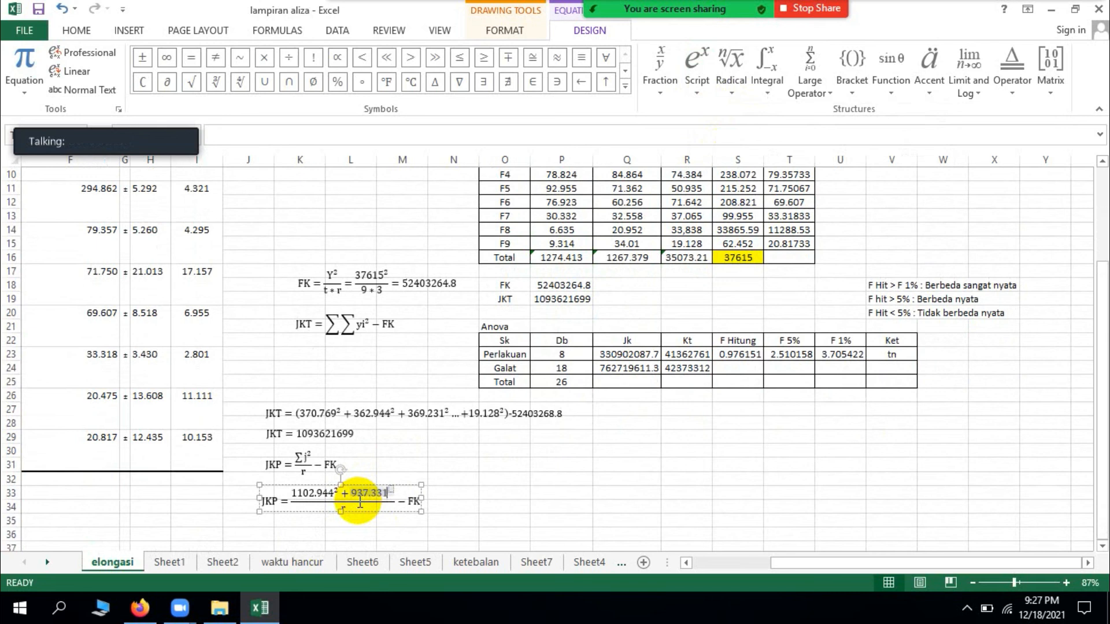
pyautogui.write('2')
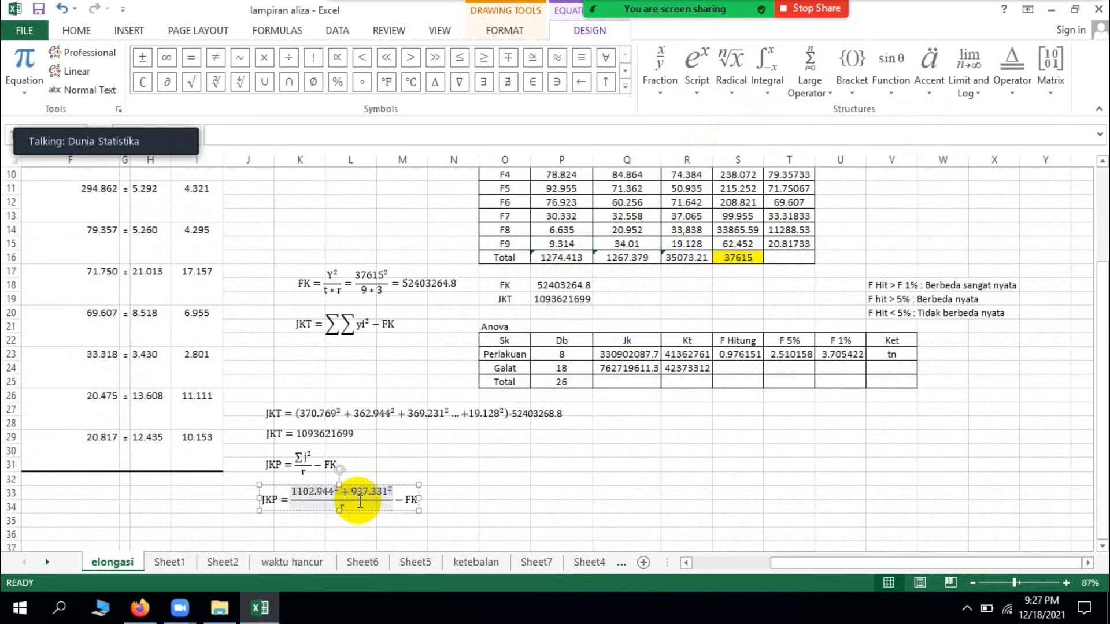
pyautogui.write('...')
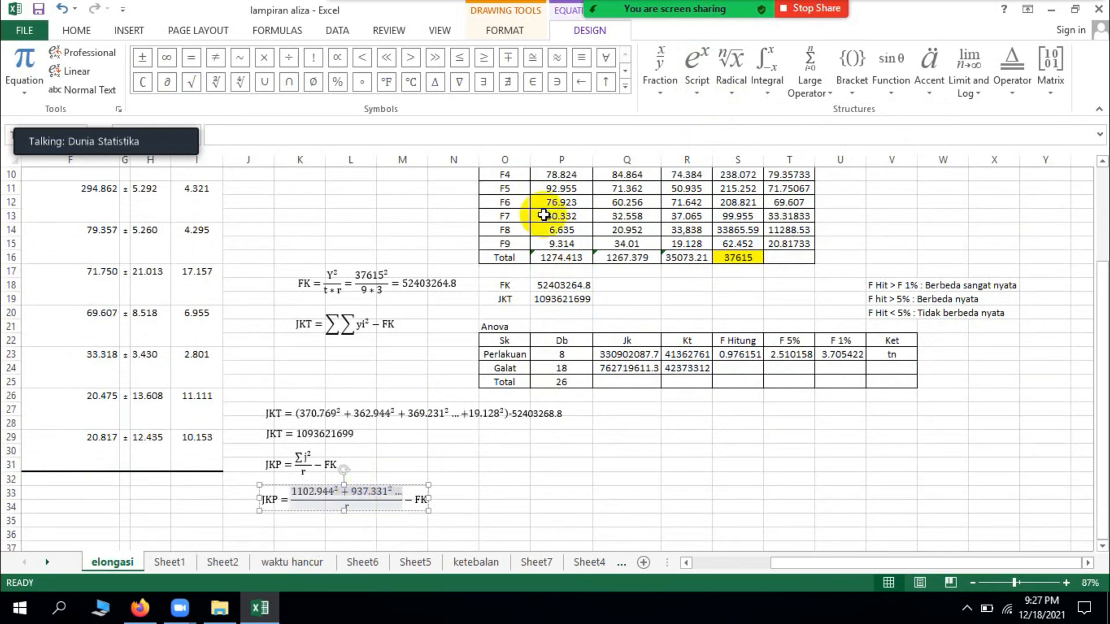
pyautogui.write(' +')
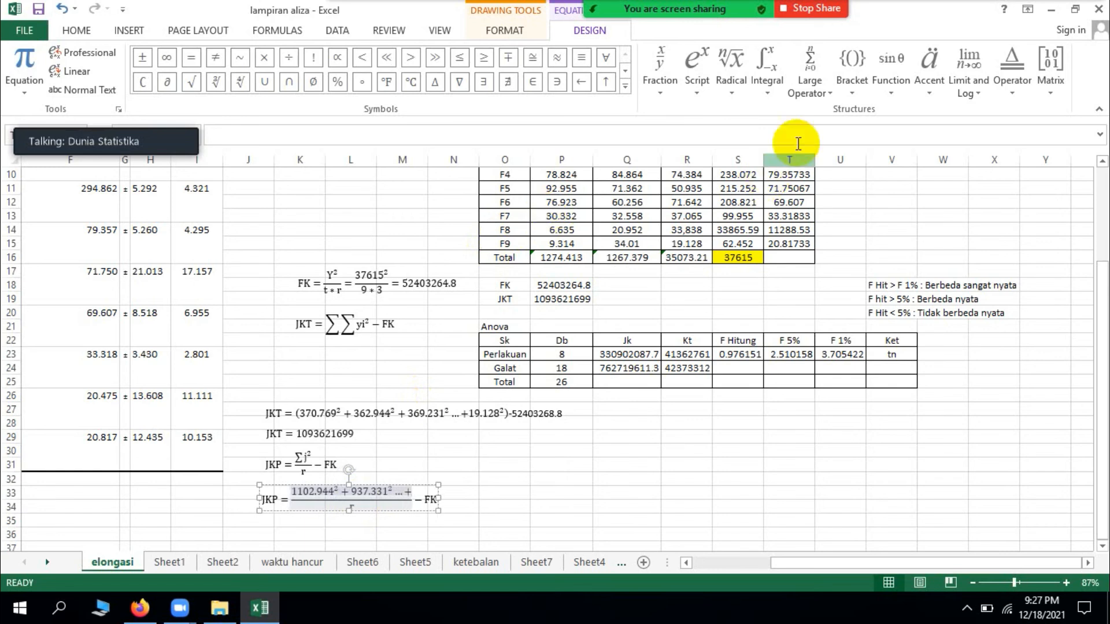
# Step: Finish the JKP numerator with an ellipsis, a plus sign and the F9 total 62.452 raised to the power 2
pyautogui.click(697, 69)
pyautogui.click(728, 152)
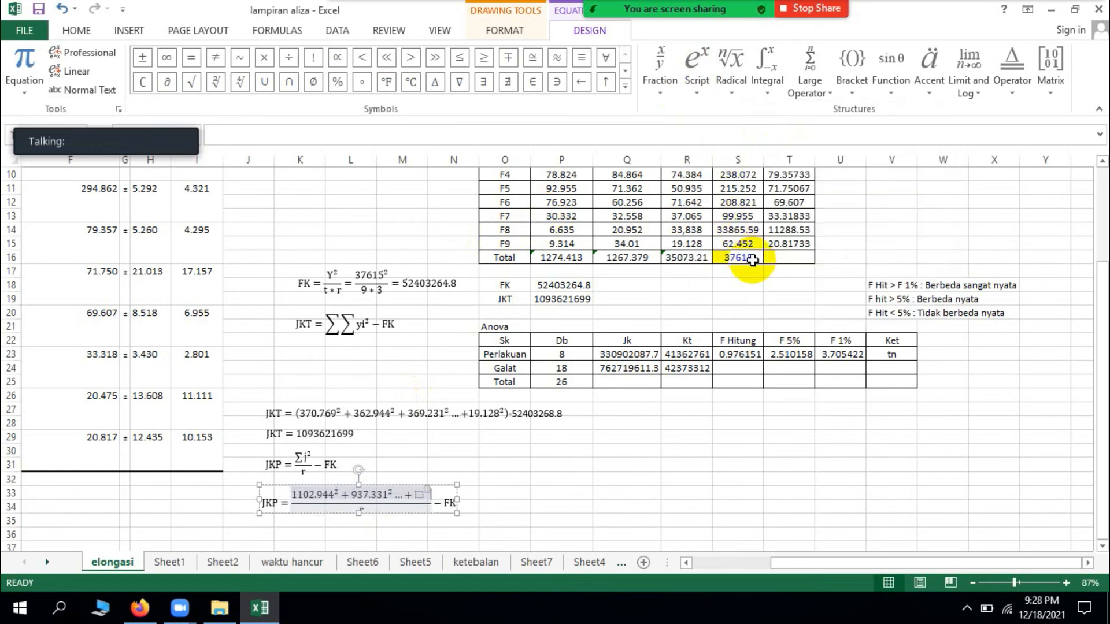
pyautogui.scroll(2, 745, 278)
pyautogui.scroll(1, 751, 293)
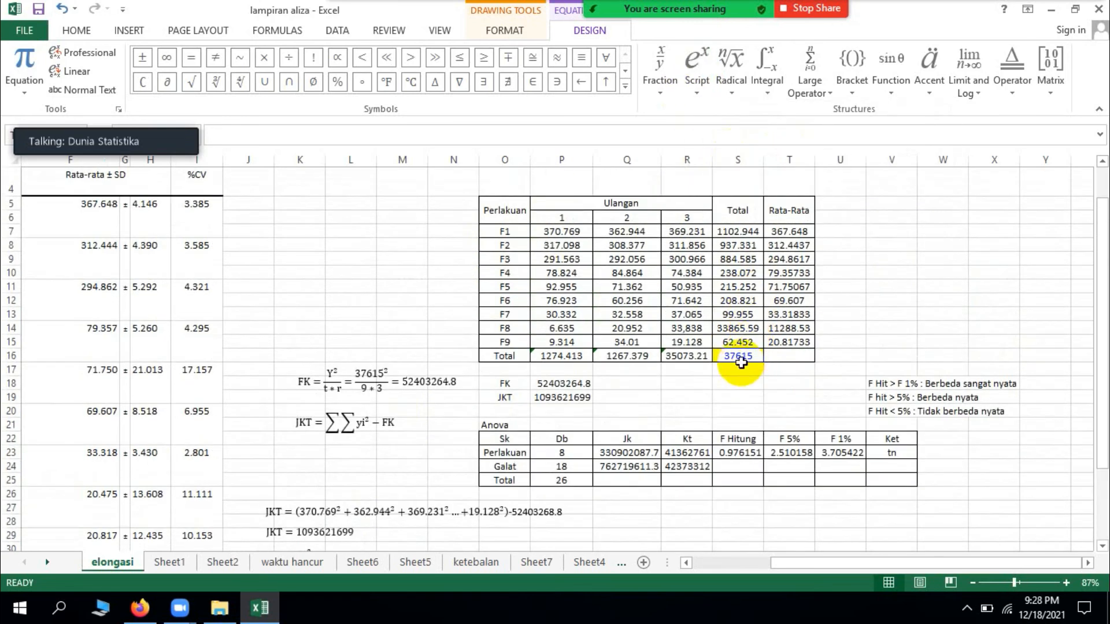
pyautogui.scroll(-4, 746, 356)
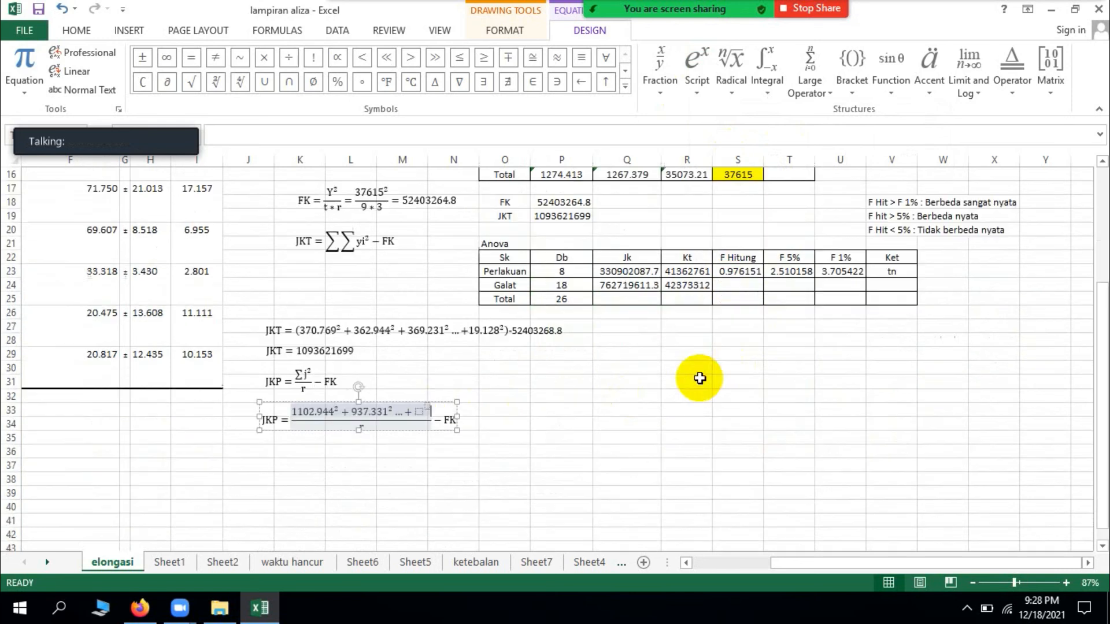
pyautogui.click(421, 412)
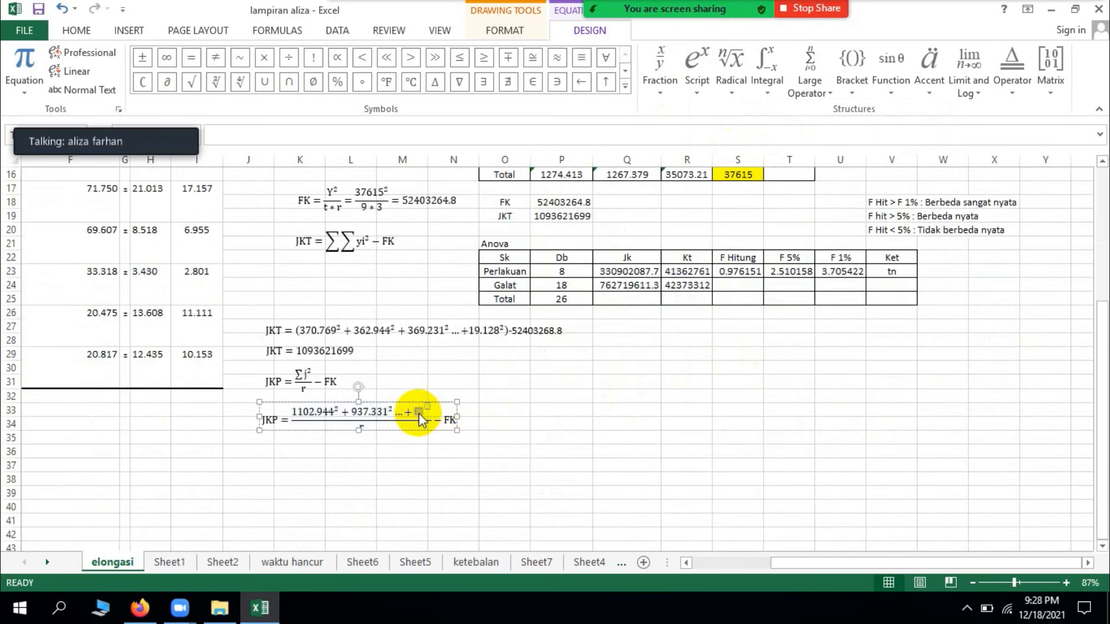
pyautogui.write('67')
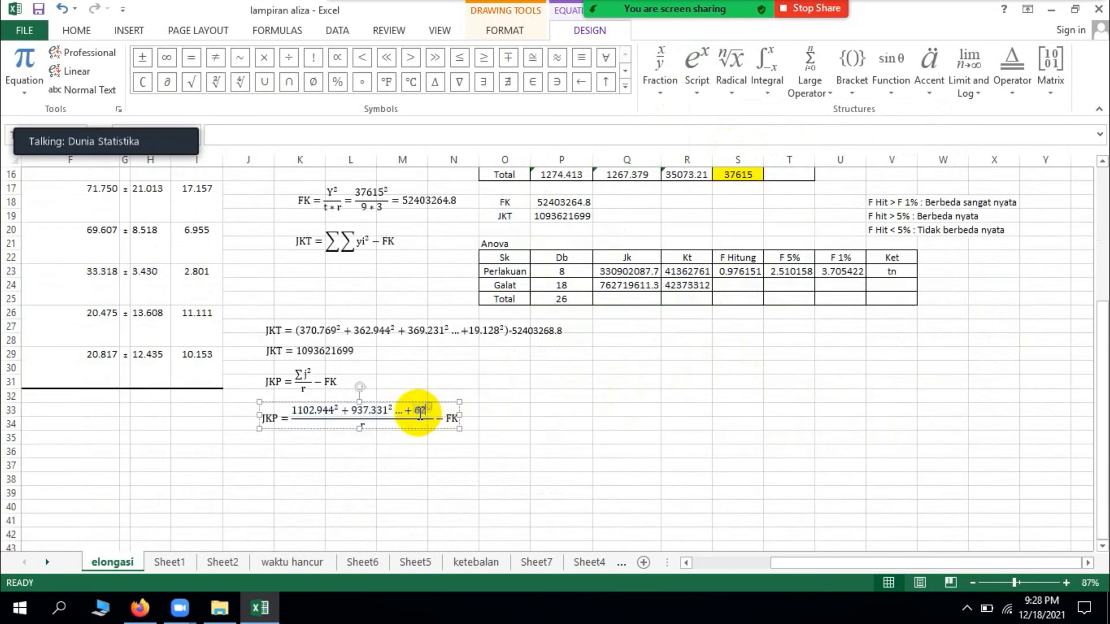
pyautogui.write('.452')
pyautogui.write('2')
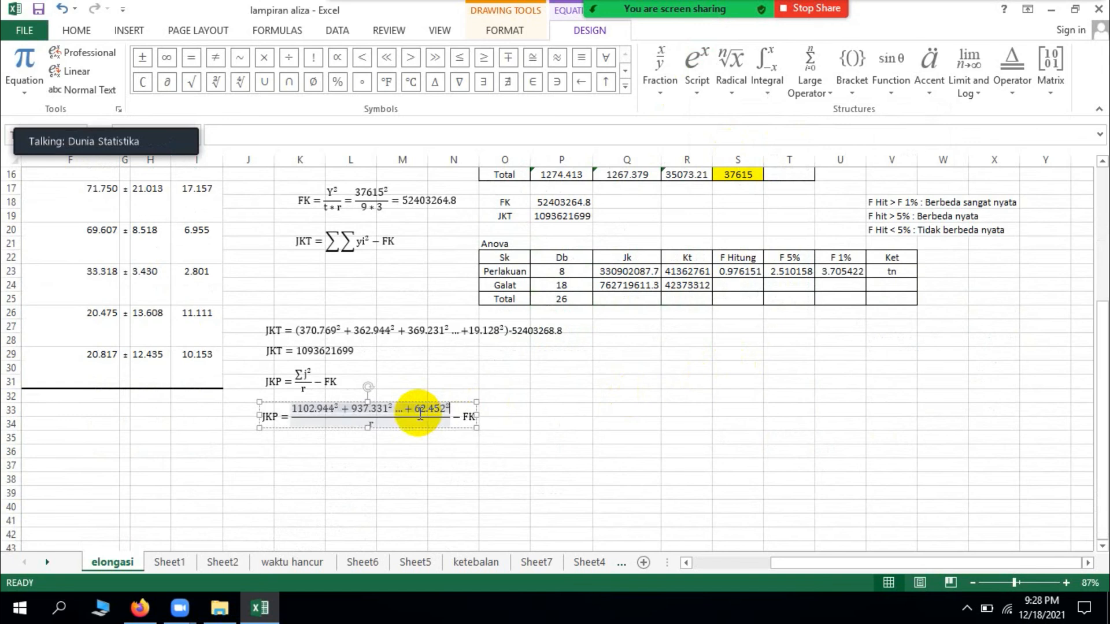
# Step: Replace the denominator r of the substituted JKP fraction with 3
pyautogui.click(368, 429)
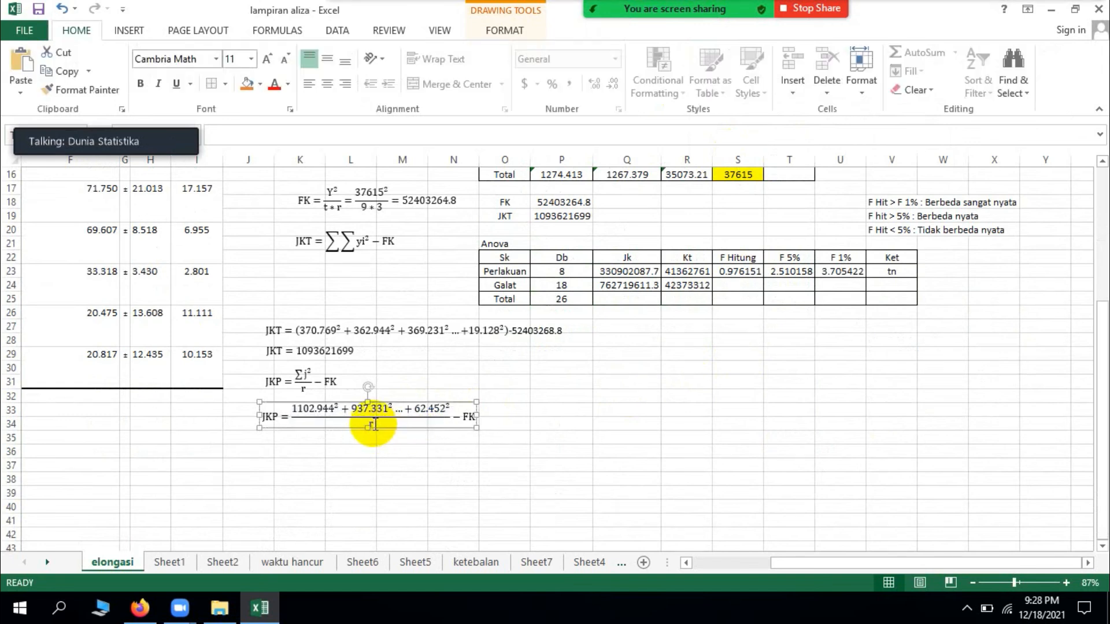
pyautogui.click(376, 425)
pyautogui.press('BackSpace')
pyautogui.write('3')
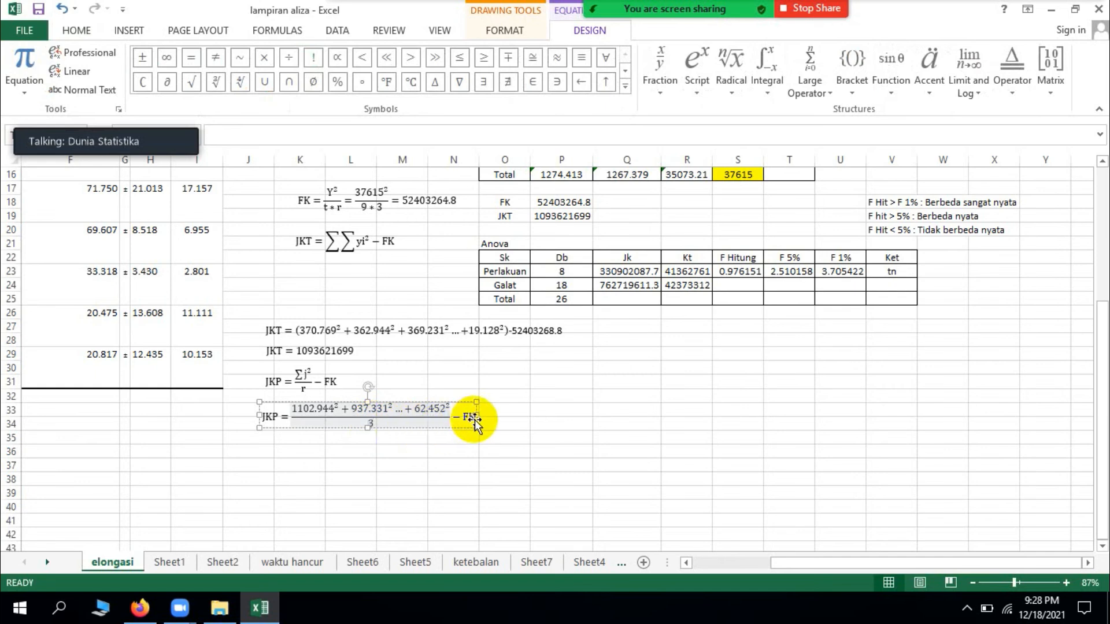
# Step: Replace FK in the substituted JKP equation with 52403264.8 and move the equation up closer beneath the general JKP formula
pyautogui.press('BackSpace')
pyautogui.press('BackSpace')
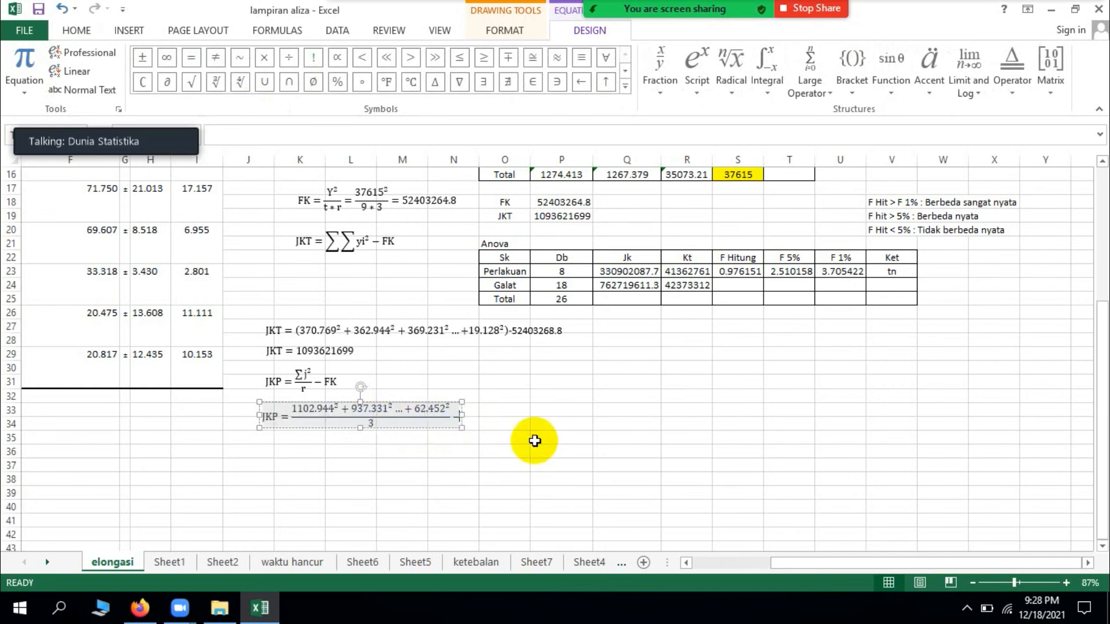
pyautogui.write('524')
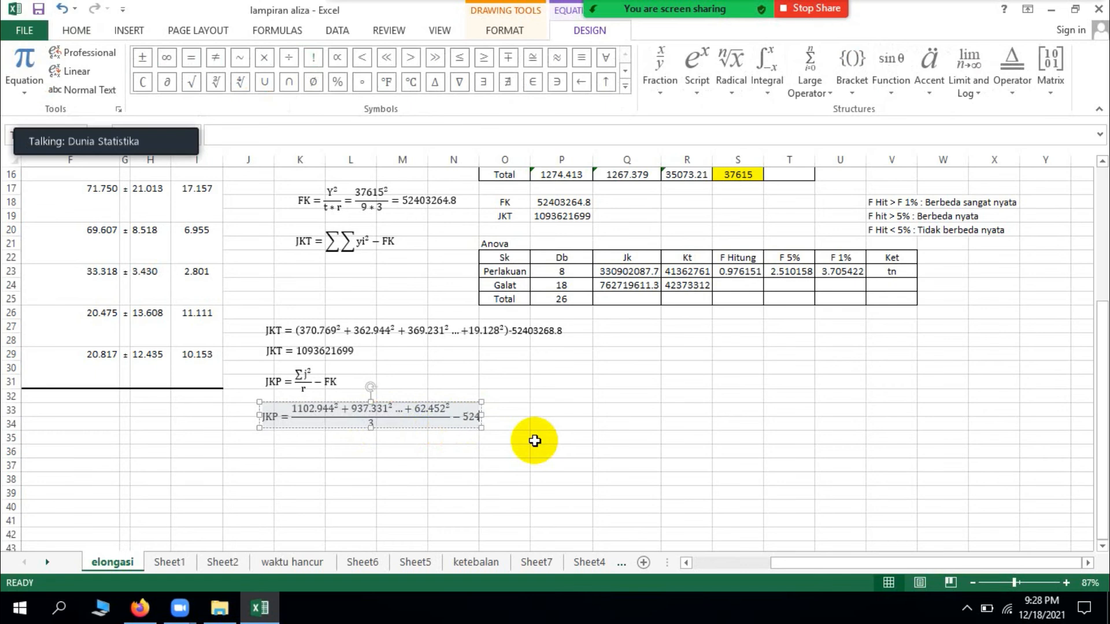
pyautogui.write('03')
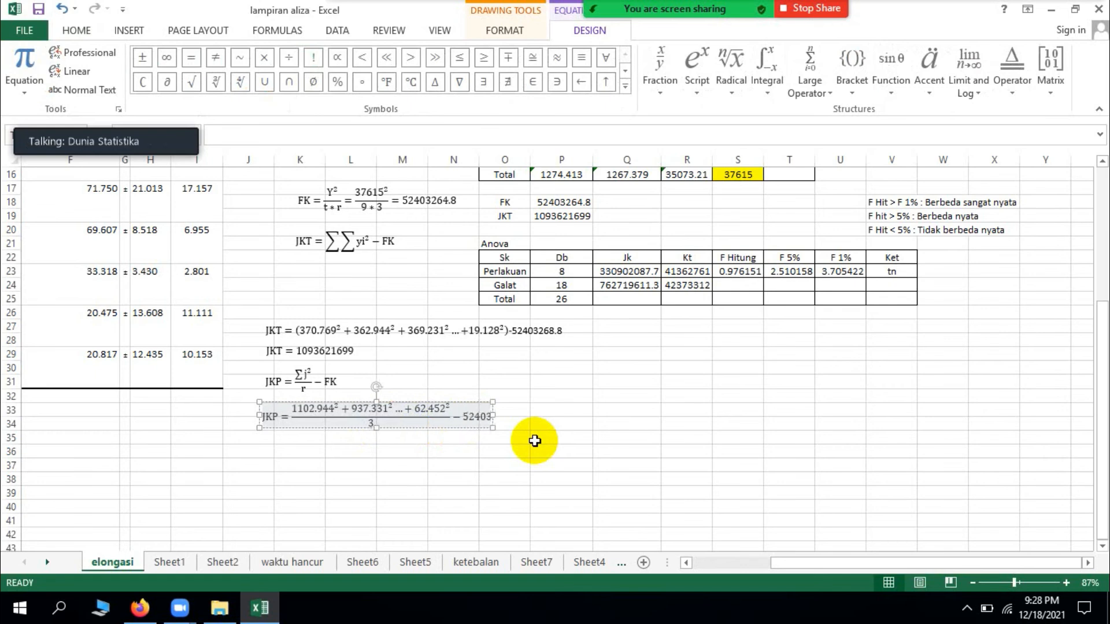
pyautogui.write('264.8')
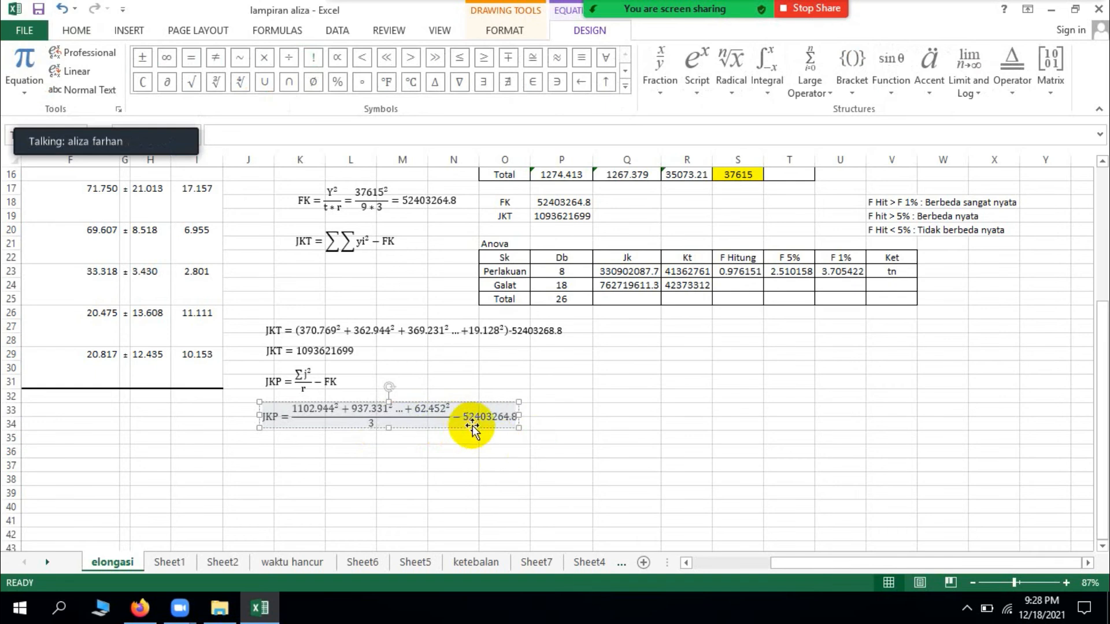
pyautogui.click(473, 432)
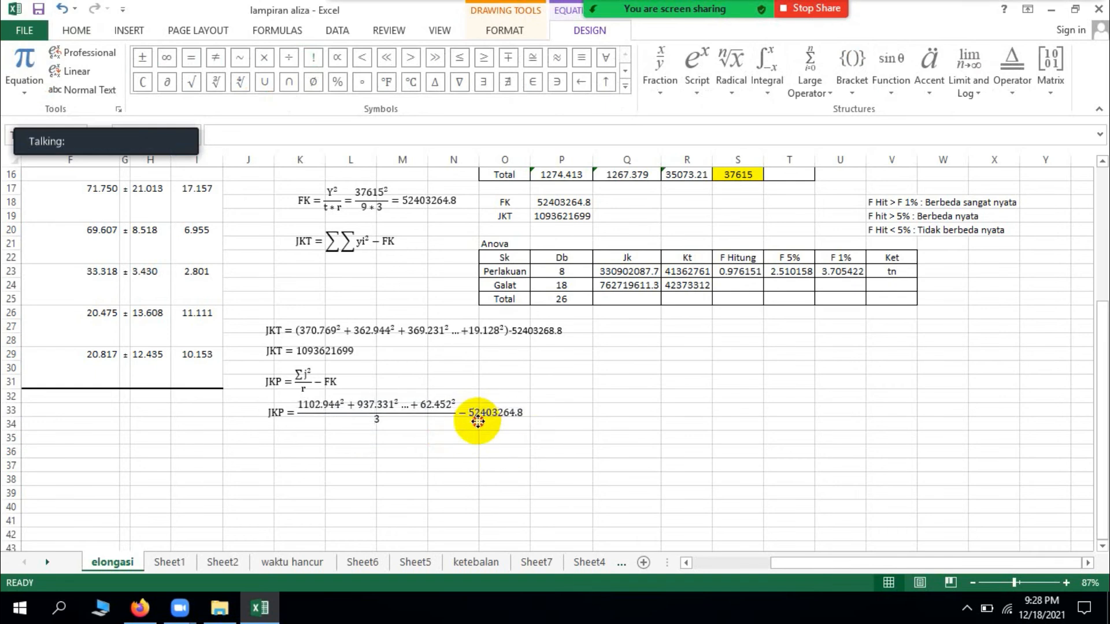
pyautogui.click(477, 420)
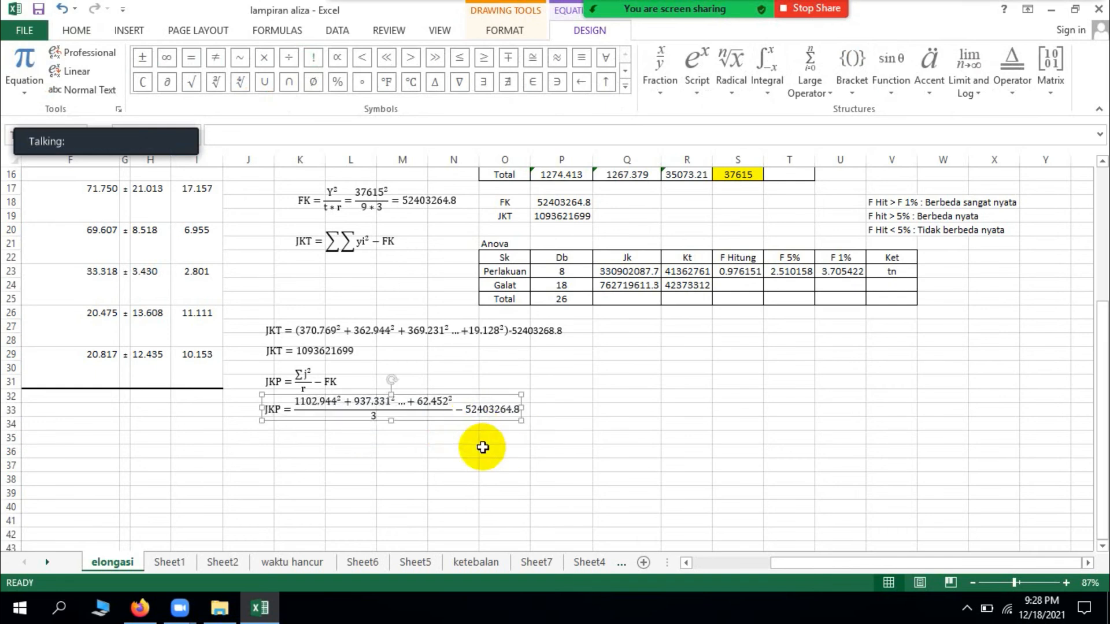
# Step: Duplicate the substituted JKP equation directly beneath itself and delete everything after the equals sign in the copy
pyautogui.hotkey('ctrl', 'v')
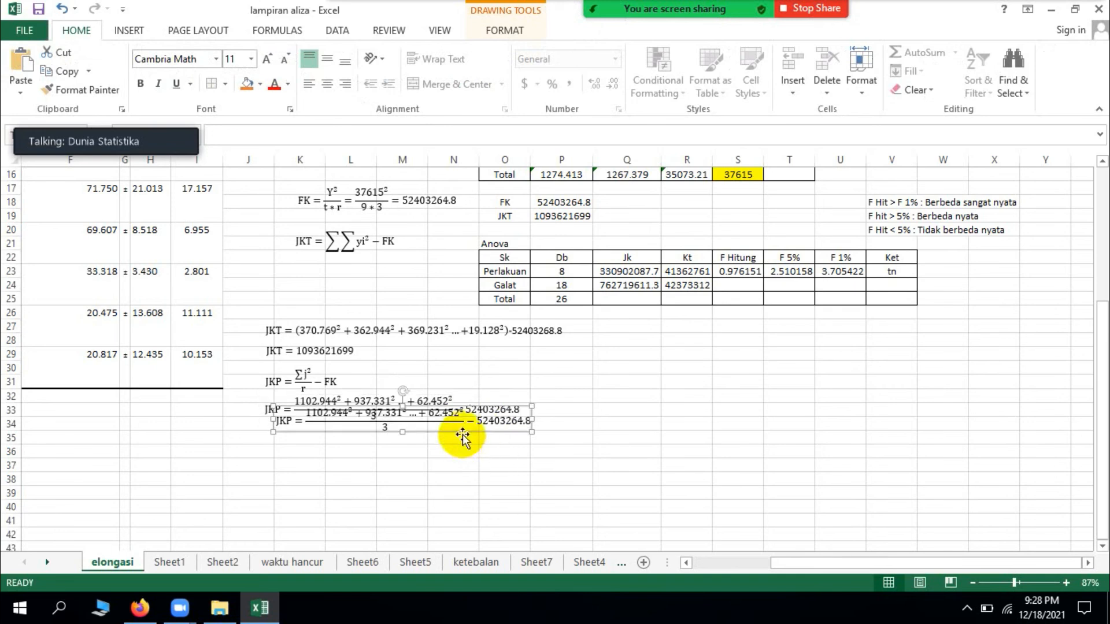
pyautogui.moveTo(463, 435); pyautogui.dragTo(453, 455)
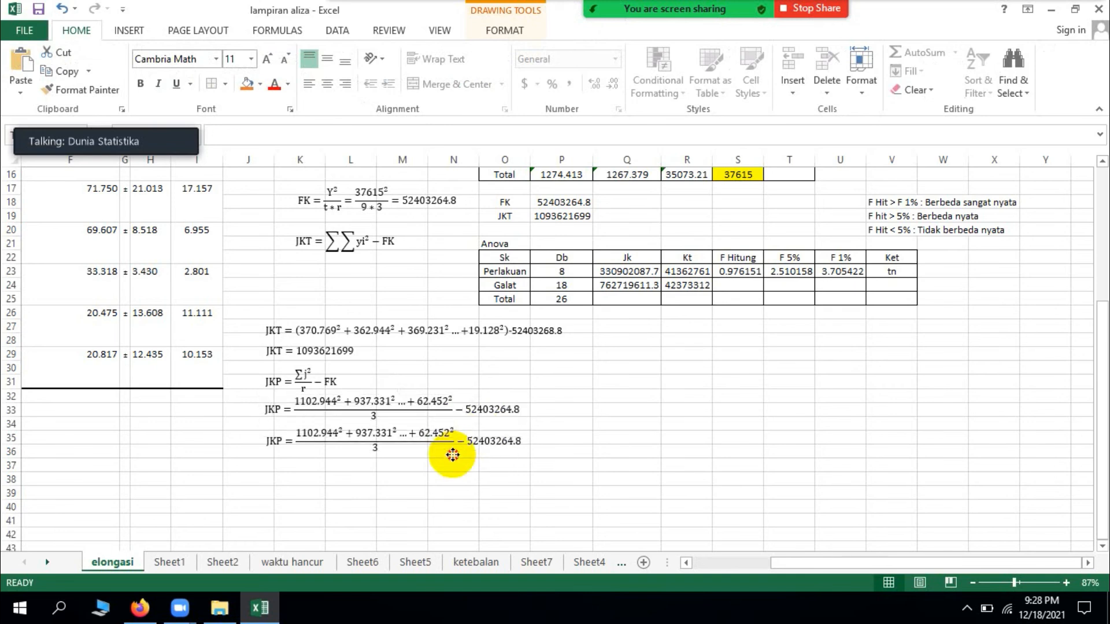
pyautogui.click(519, 441)
pyautogui.press('BackSpace')
pyautogui.press('BackSpace')
pyautogui.press('BackSpace')
pyautogui.press('BackSpace')
pyautogui.press('BackSpace')
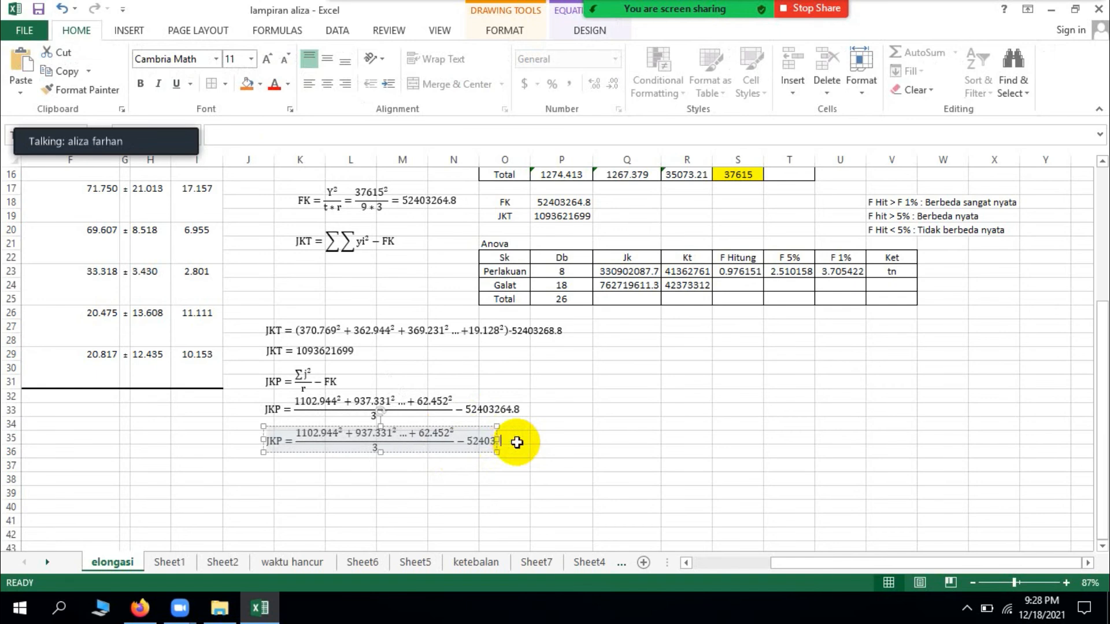
pyautogui.press('BackSpace')
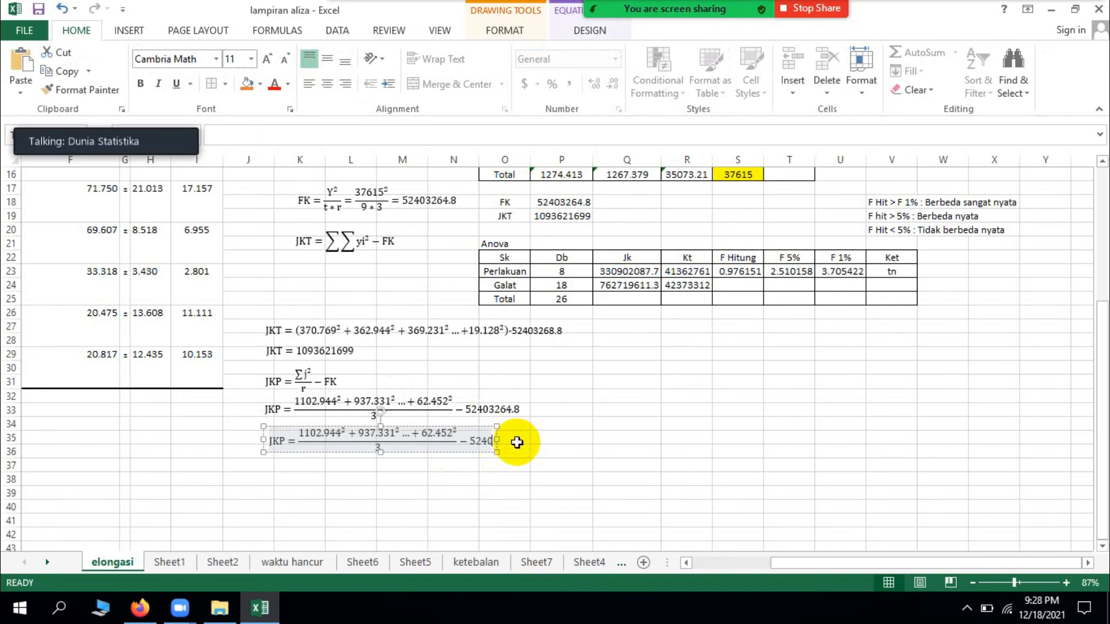
pyautogui.press('BackSpace')
pyautogui.press('BackSpace')
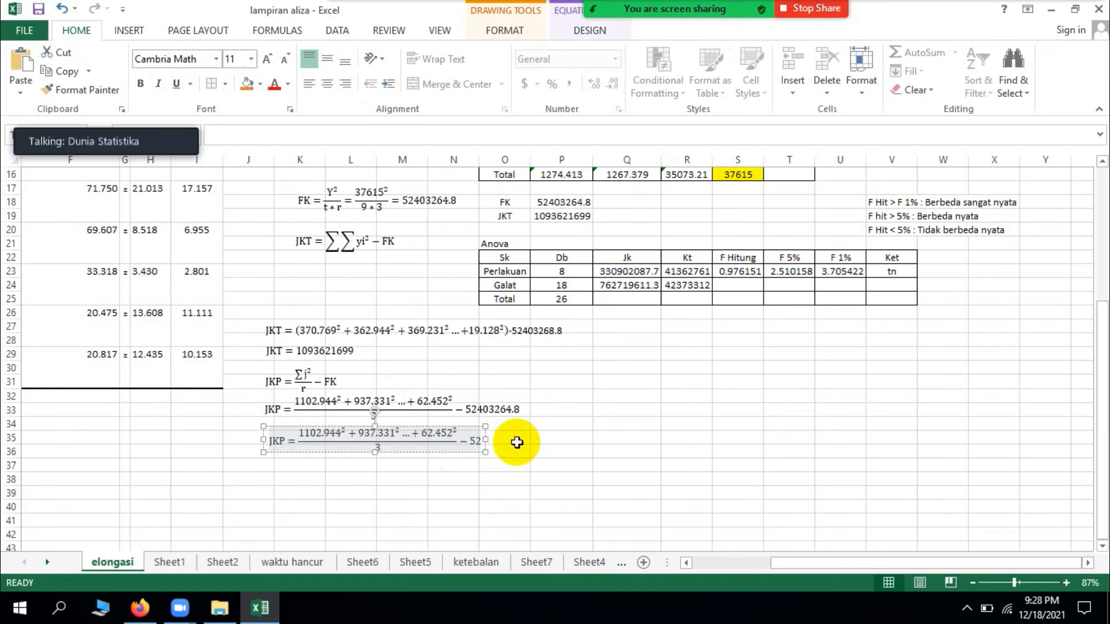
pyautogui.press('BackSpace')
pyautogui.press('BackSpace')
pyautogui.press('BackSpace')
pyautogui.press('BackSpace')
pyautogui.press('BackSpace')
# Step: Enter 330902087.7 as the result in the shortened JKP equation
pyautogui.write('3')
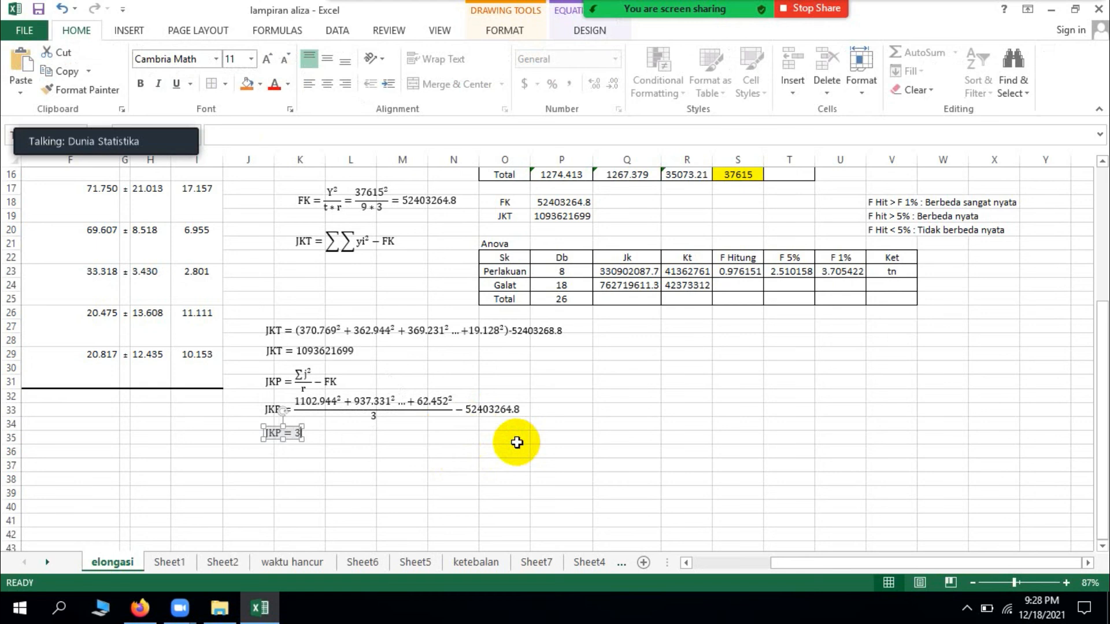
pyautogui.write('30902087.7')
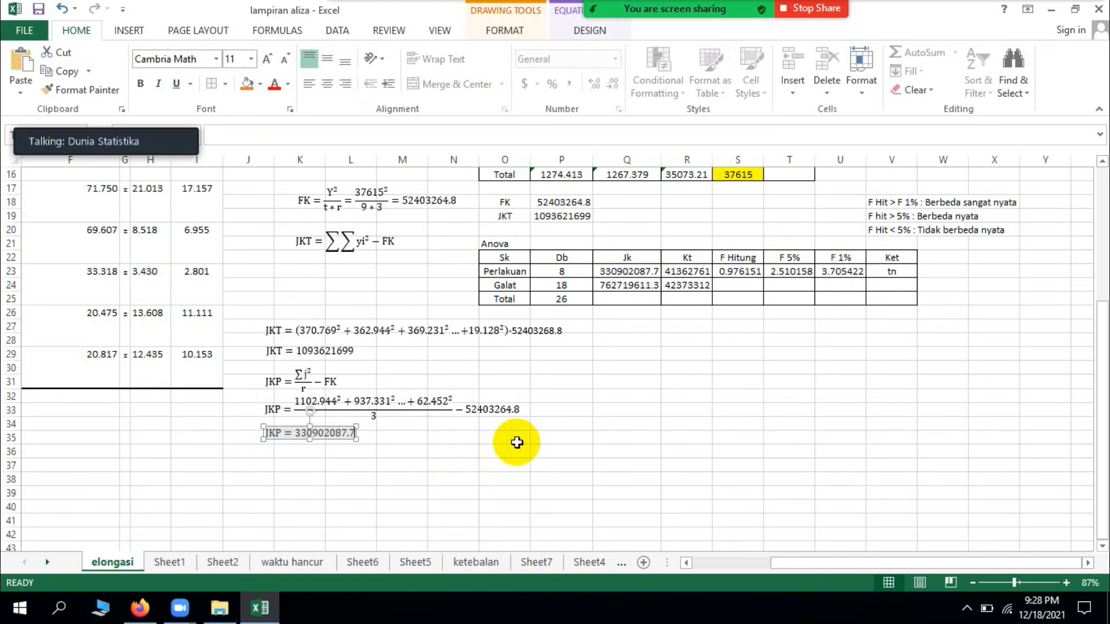
pyautogui.click(350, 484)
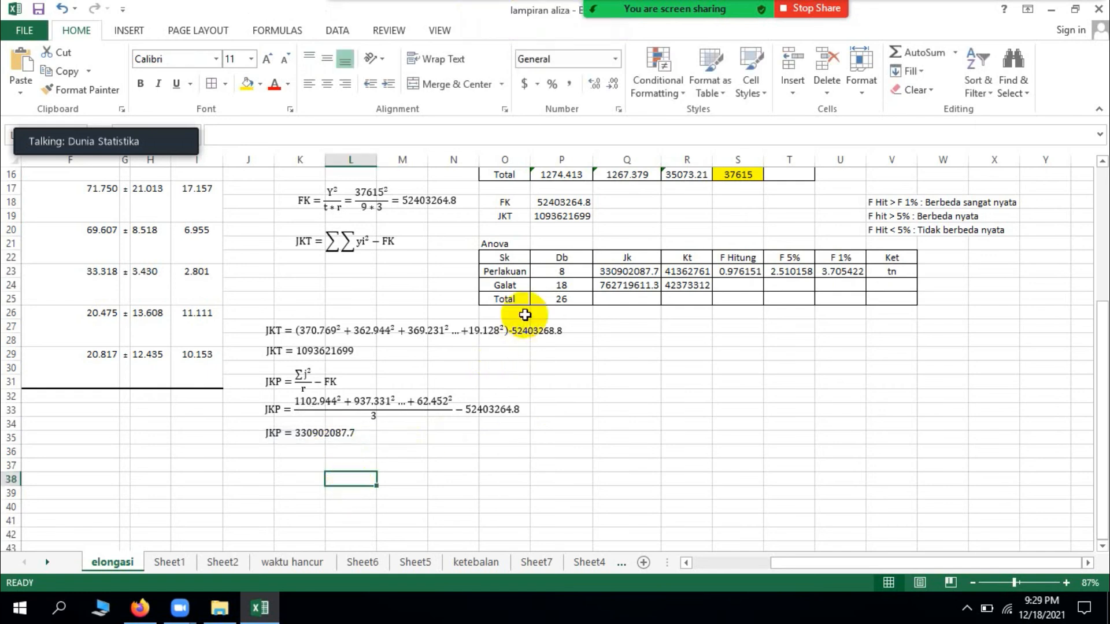
# Step: Duplicate the JKP result equation below itself and rename the copy's left-hand side to JKG
pyautogui.click(339, 444)
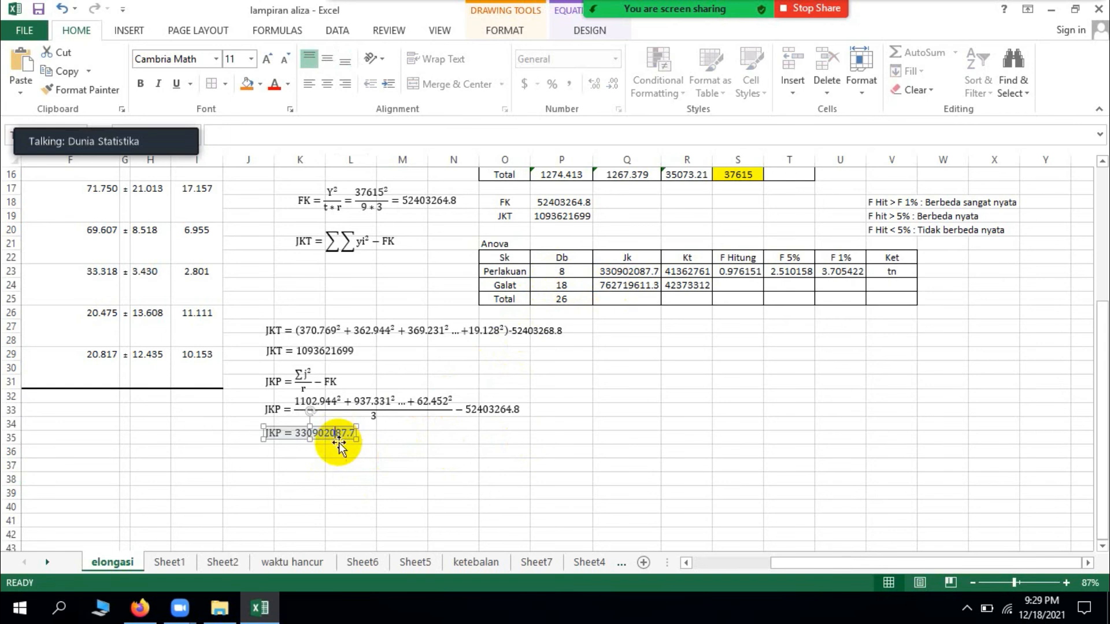
pyautogui.click(339, 439)
pyautogui.hotkey('ctrl', 'c')
pyautogui.hotkey('ctrl', 'v')
pyautogui.moveTo(339, 439); pyautogui.dragTo(283, 457)
pyautogui.click(283, 456)
pyautogui.press('BackSpace')
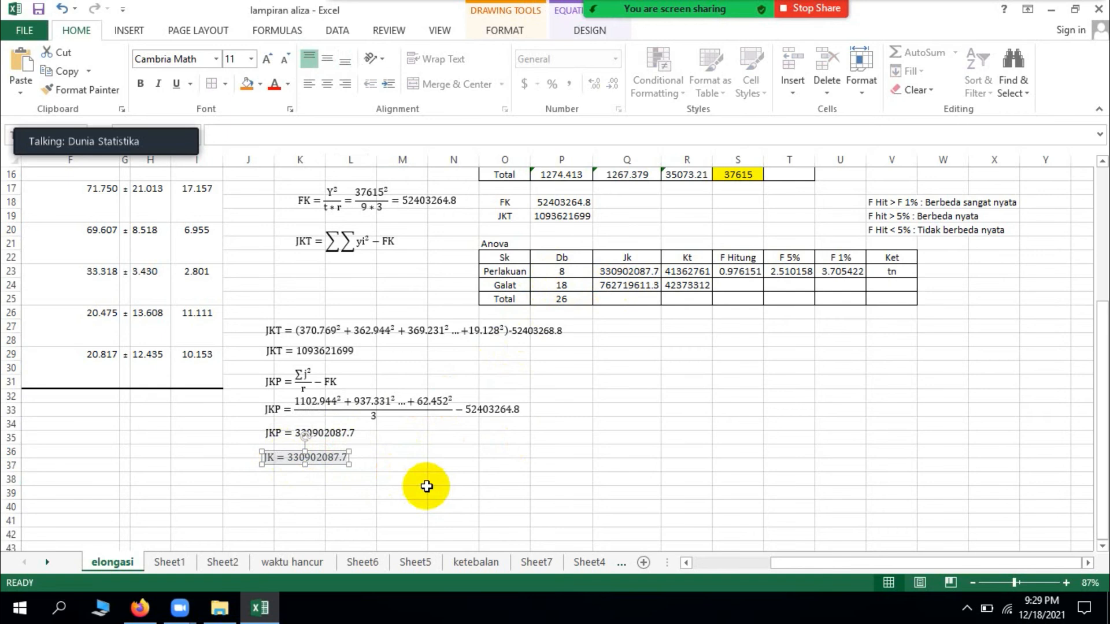
pyautogui.write('G')
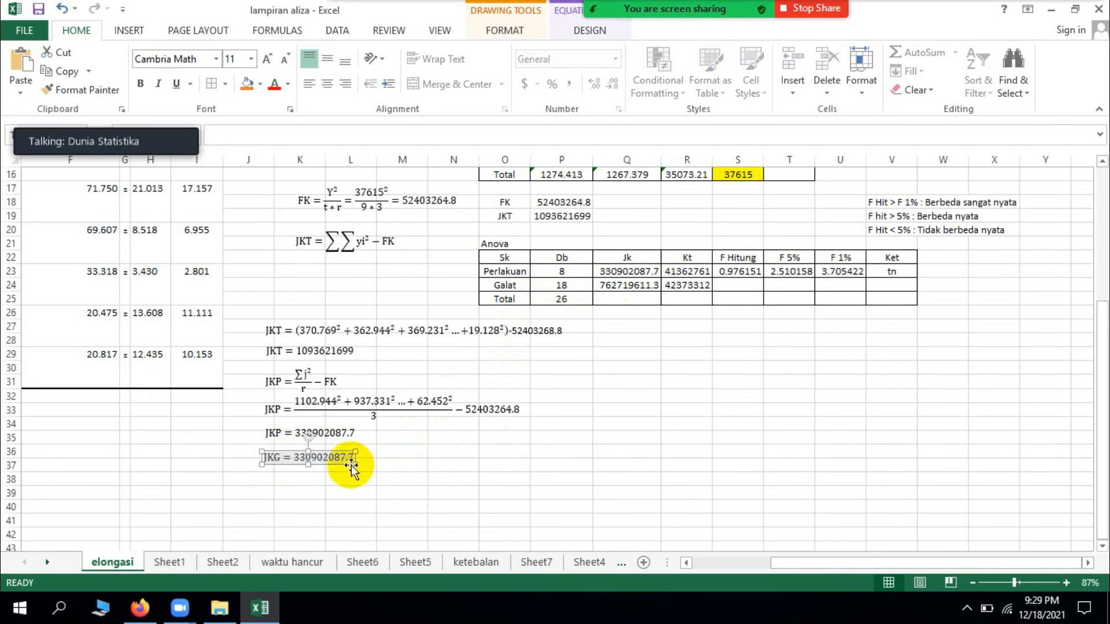
# Step: Replace the number in the JKG equation with the formula JKT − JKP
pyautogui.press('BackSpace')
pyautogui.press('BackSpace')
pyautogui.press('BackSpace')
pyautogui.press('BackSpace')
pyautogui.press('BackSpace')
pyautogui.press('BackSpace')
pyautogui.press('BackSpace')
pyautogui.press('BackSpace')
pyautogui.press('BackSpace')
pyautogui.write('JKT-JKP')
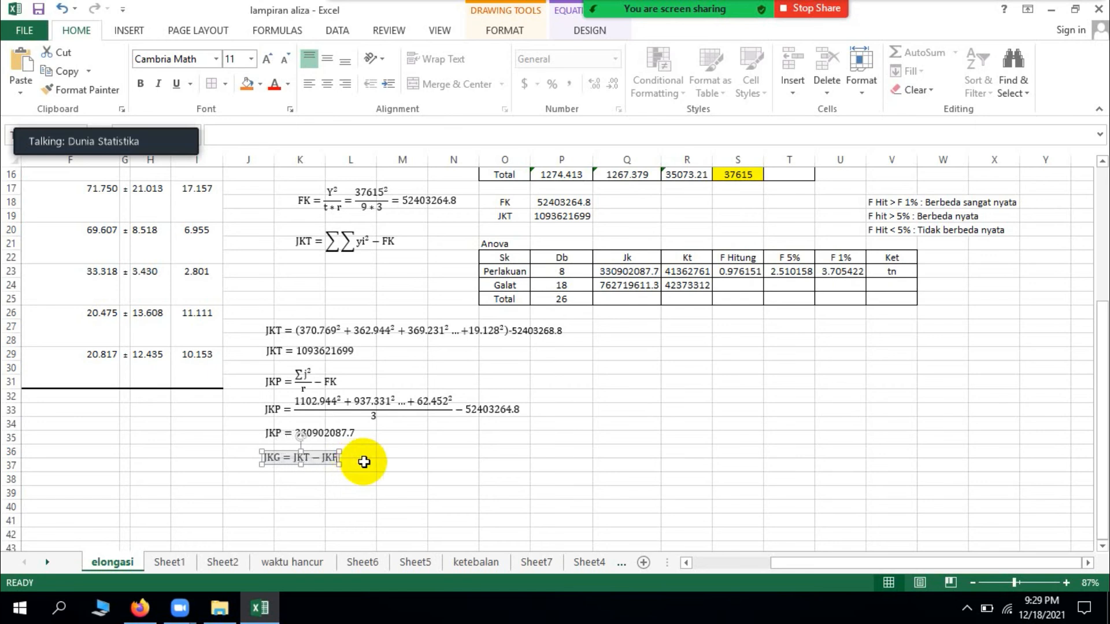
# Step: Duplicate the JKG formula and place the copy directly beneath the original
pyautogui.click(324, 465)
pyautogui.hotkey('ctrl', 'c')
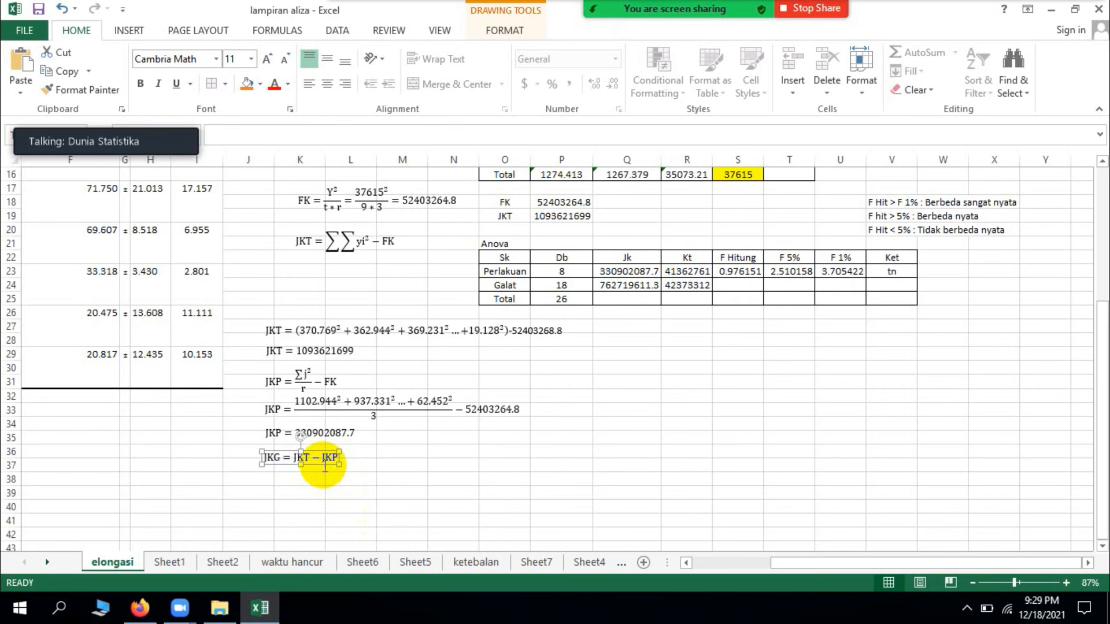
pyautogui.hotkey('ctrl', 'v')
pyautogui.moveTo(323, 475); pyautogui.dragTo(311, 479)
pyautogui.moveTo(1015, 578); pyautogui.dragTo(1020, 581)
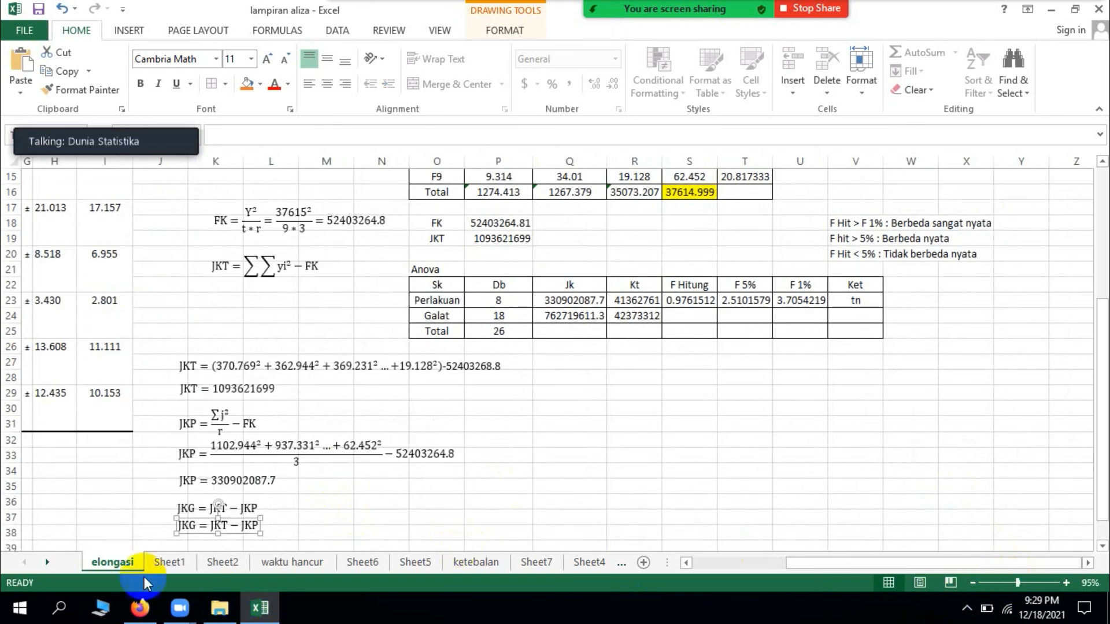
pyautogui.click(250, 528)
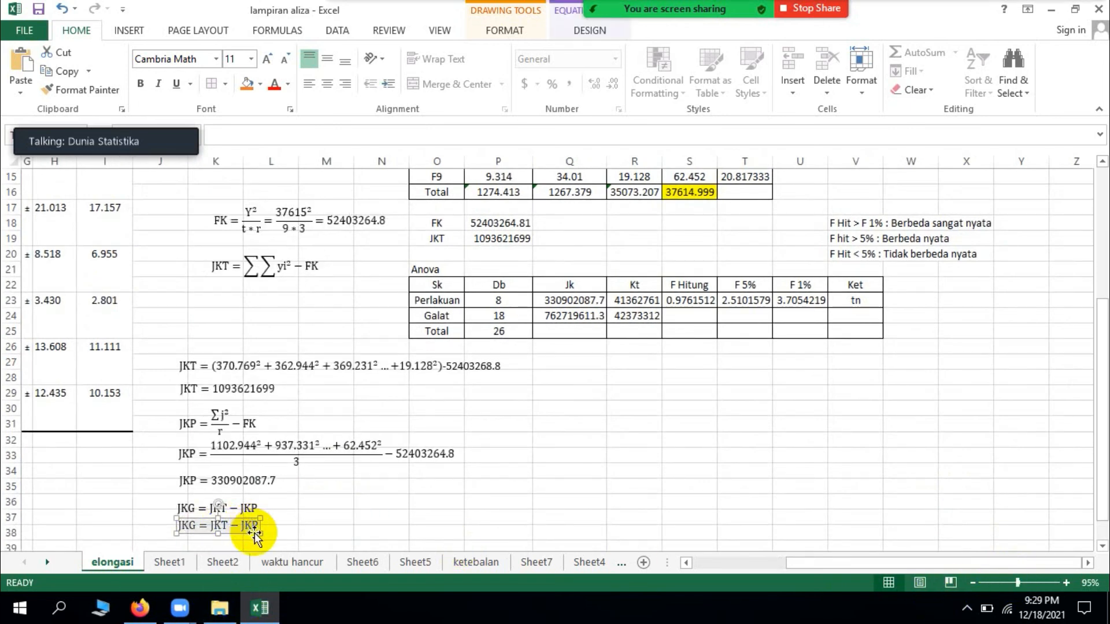
pyautogui.press('BackSpace')
pyautogui.press('BackSpace')
pyautogui.press('BackSpace')
pyautogui.press('BackSpace')
pyautogui.press('BackSpace')
pyautogui.press('BackSpace')
pyautogui.press('BackSpace')
pyautogui.write('1093621699')
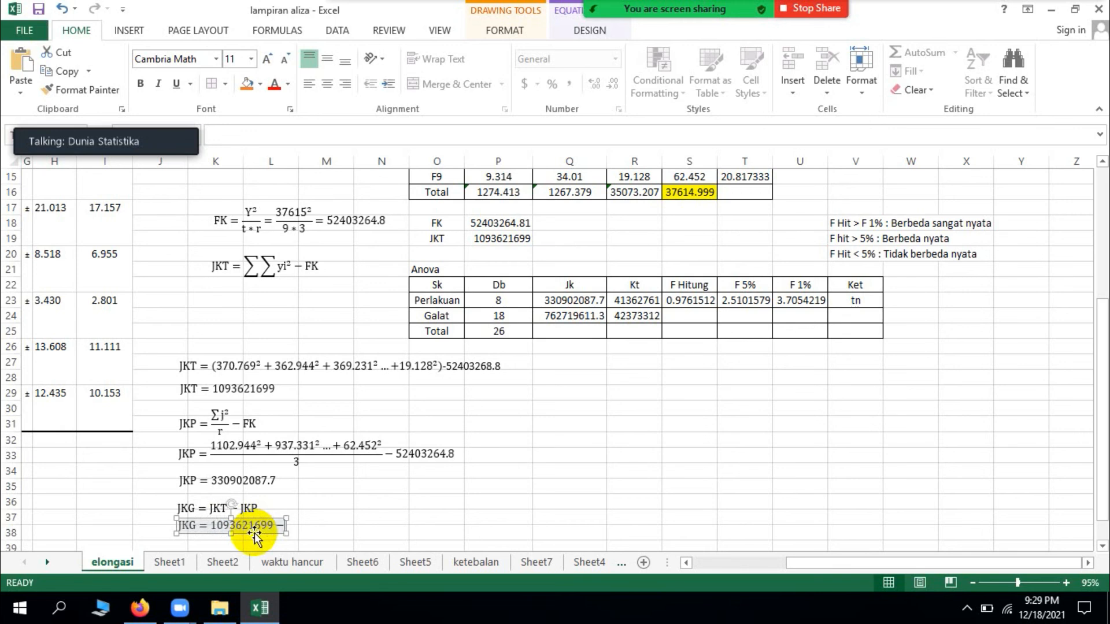
pyautogui.write('-330')
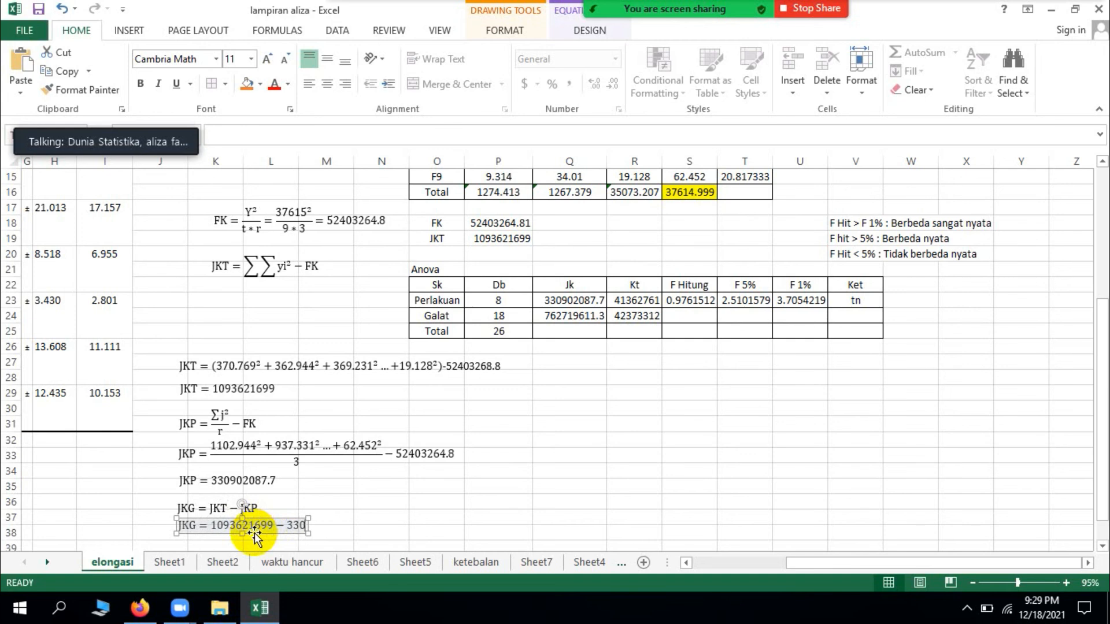
pyautogui.write('902')
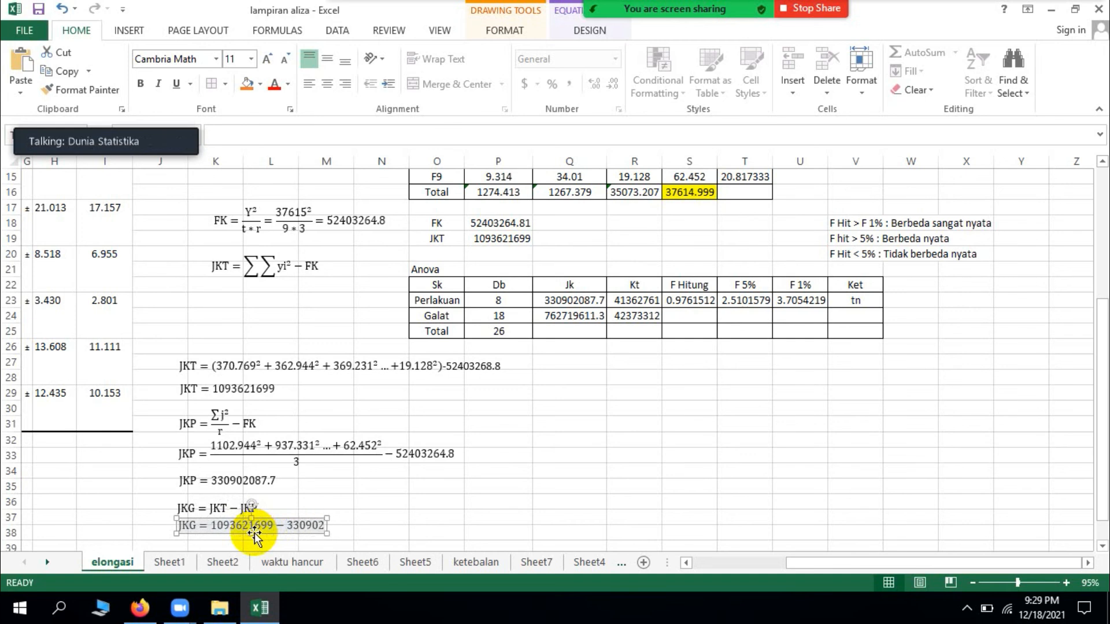
pyautogui.write('087')
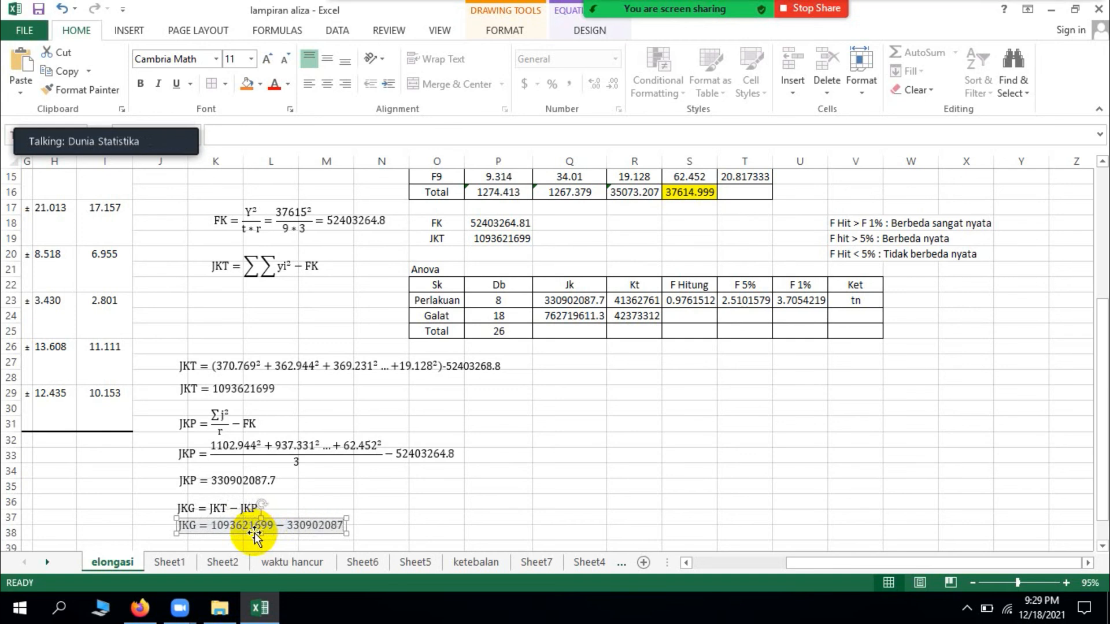
pyautogui.write('.7=762')
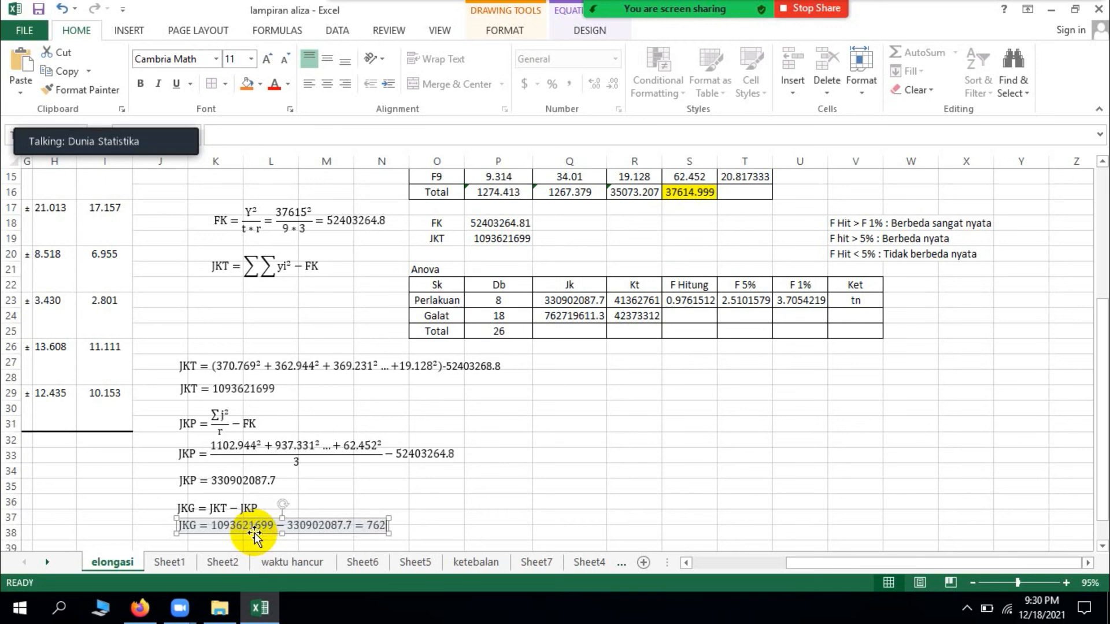
pyautogui.write('196')
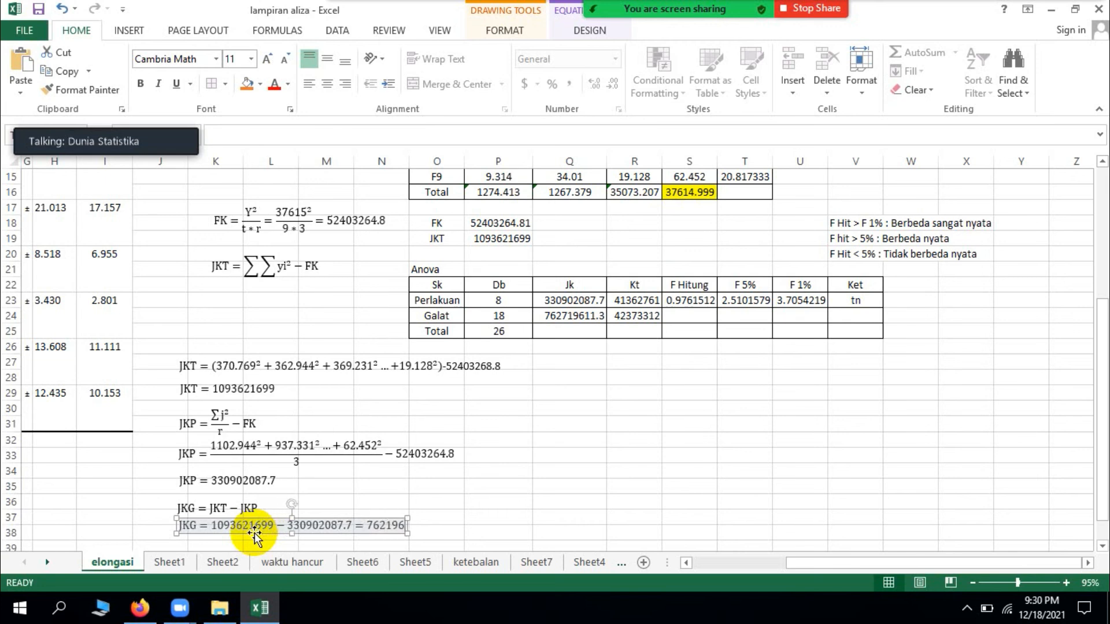
pyautogui.write('11.')
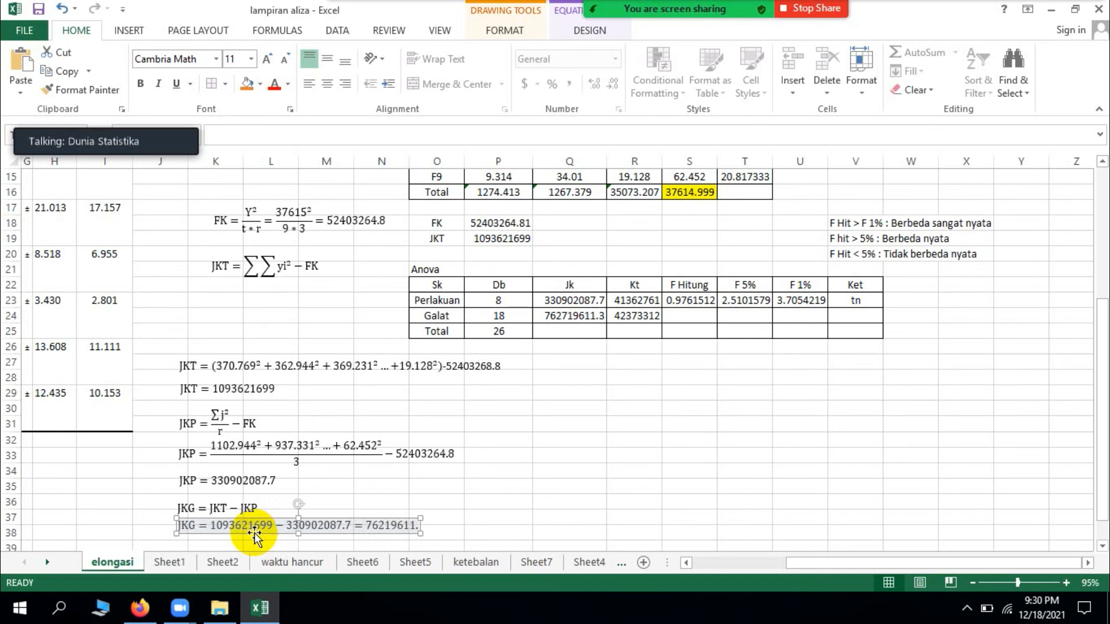
pyautogui.write('3')
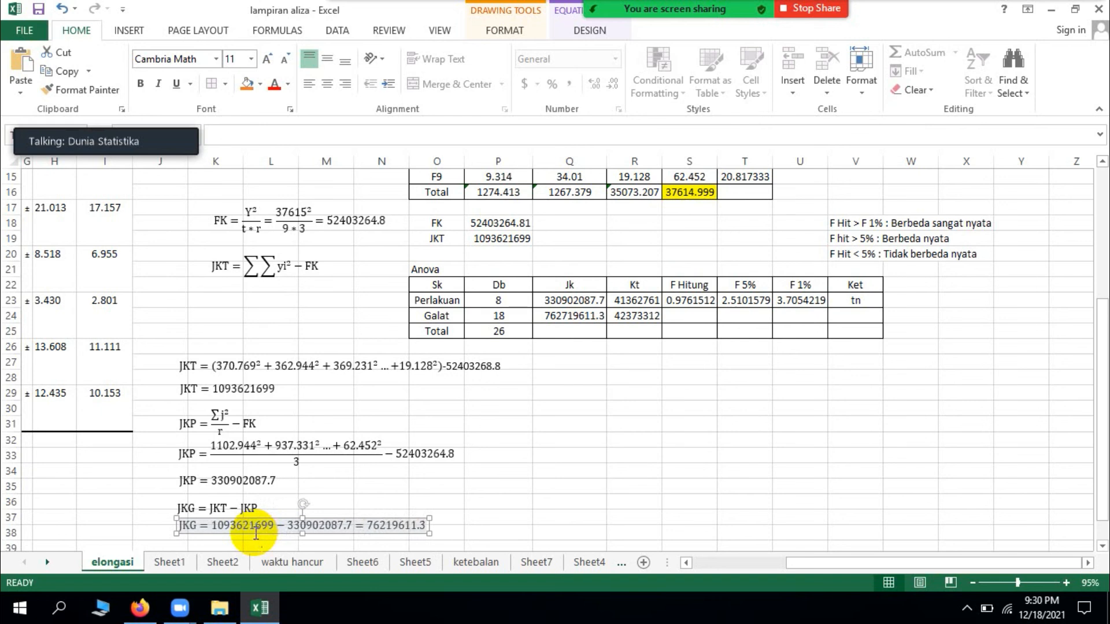
# Step: Append the result = 76219611.3 to the substituted JKG equation
pyautogui.click(551, 501)
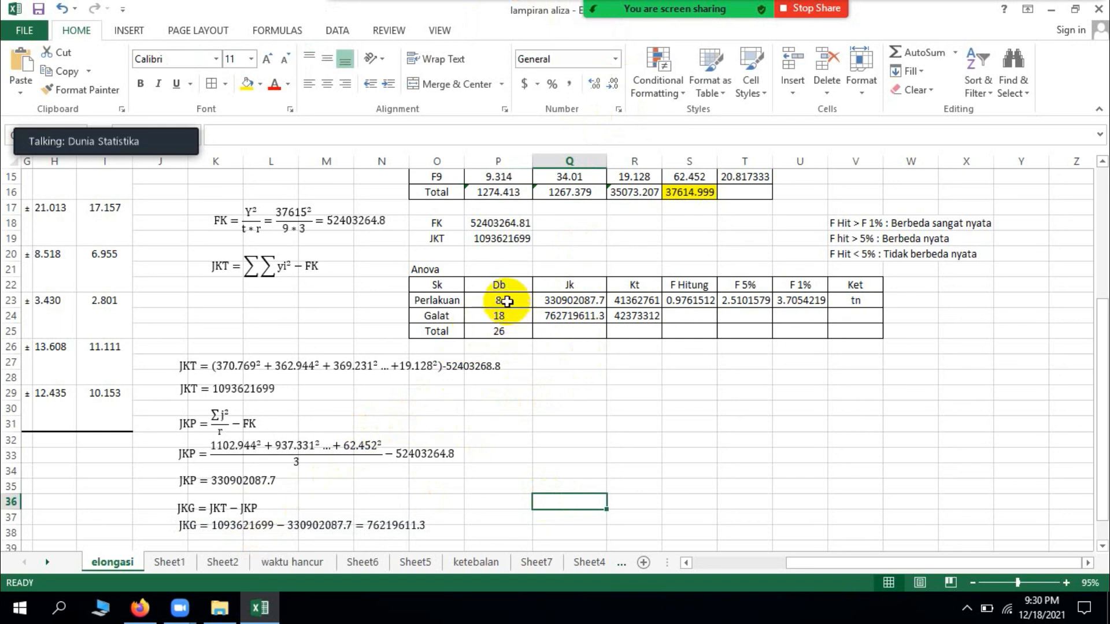
# Step: Insert a new blank equation and place it below the Anova table, beside the substituted JKT equation
pyautogui.click(131, 29)
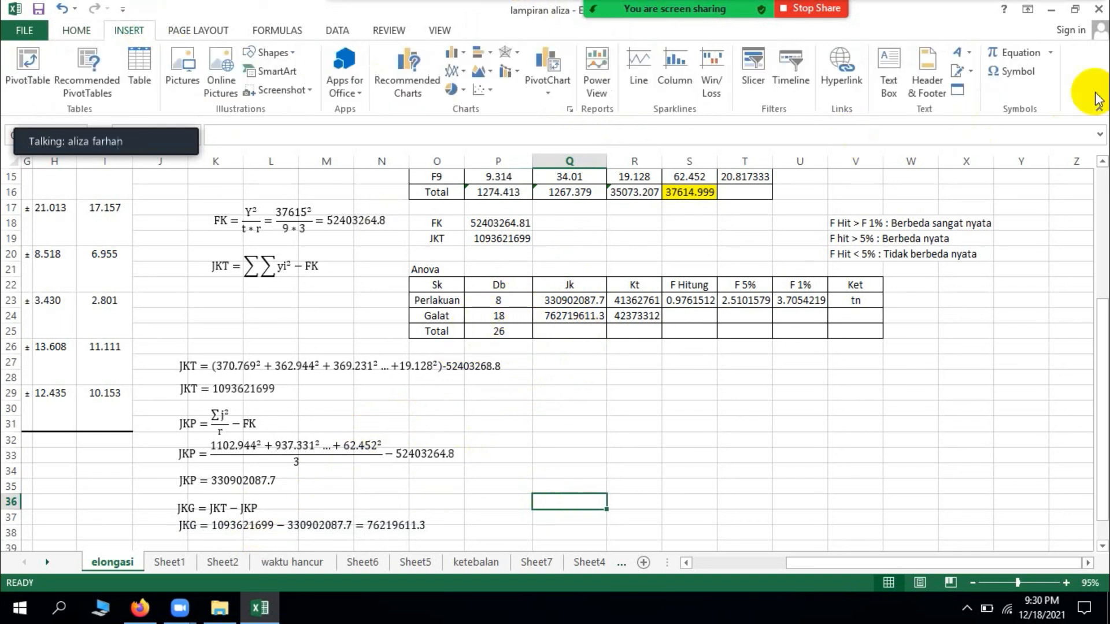
pyautogui.click(1021, 54)
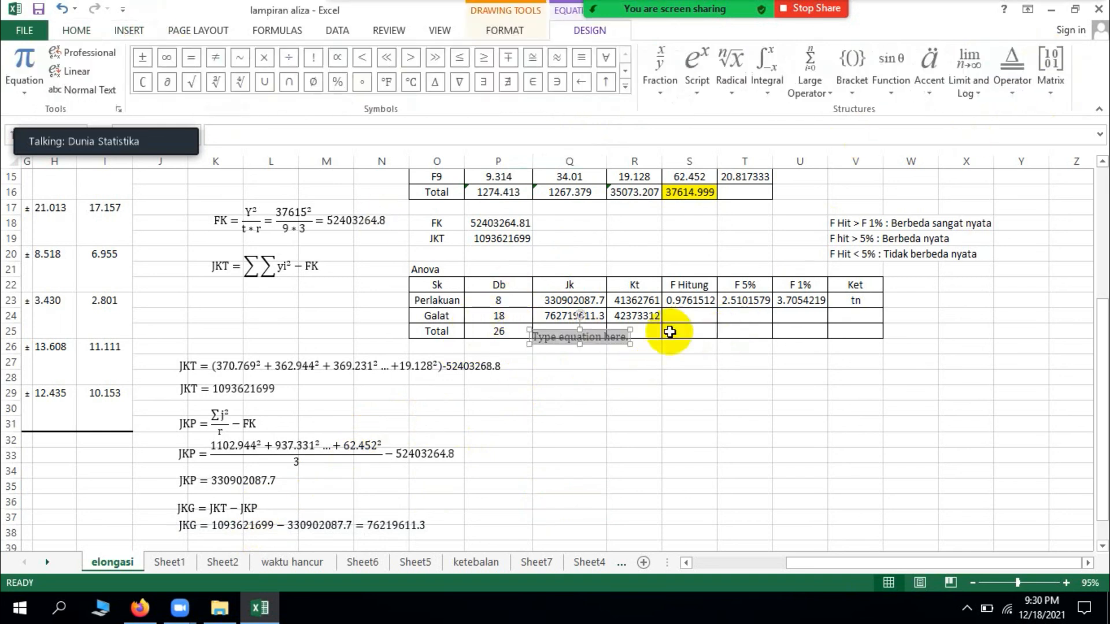
pyautogui.moveTo(602, 343); pyautogui.dragTo(612, 376)
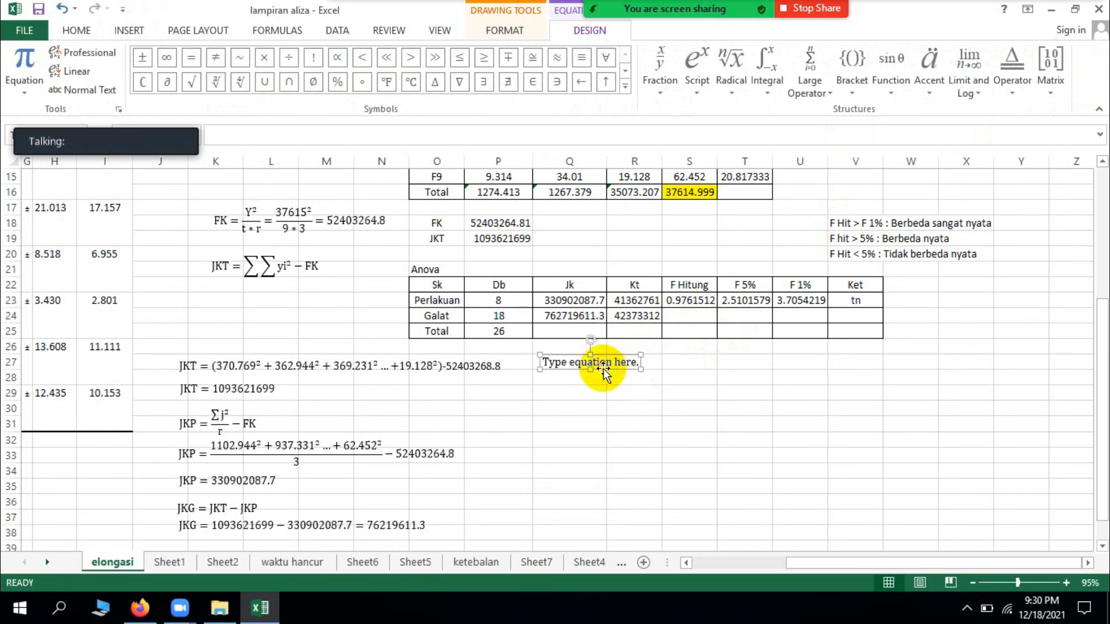
pyautogui.click(597, 370)
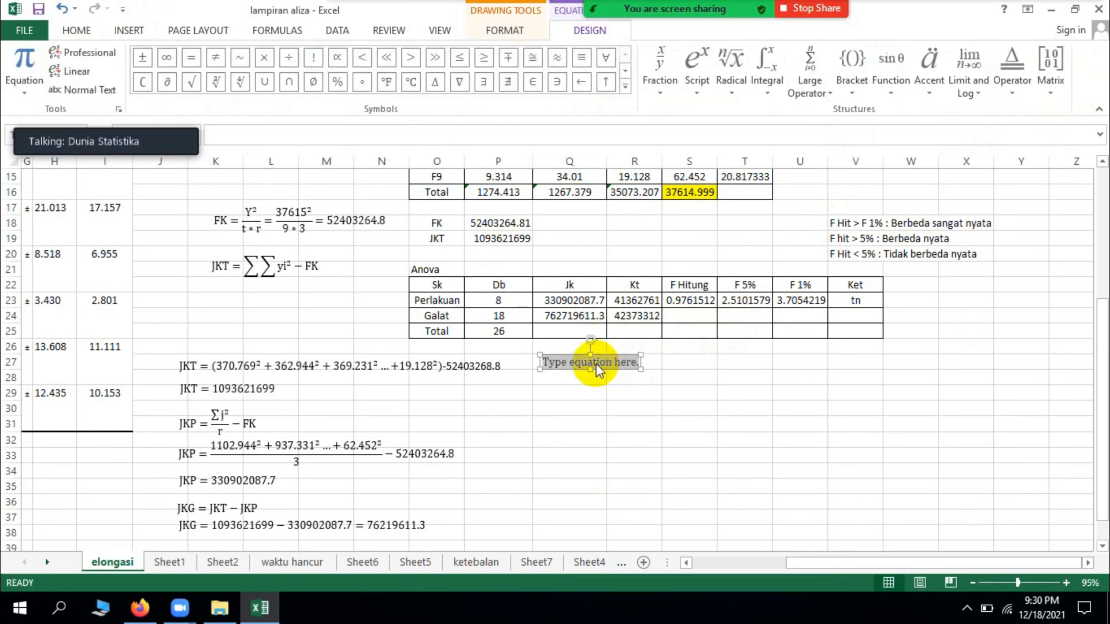
# Step: Enter db Perlakuan = Perlakuan − 1 in the new equation and turn off its italic formatting
pyautogui.write('db')
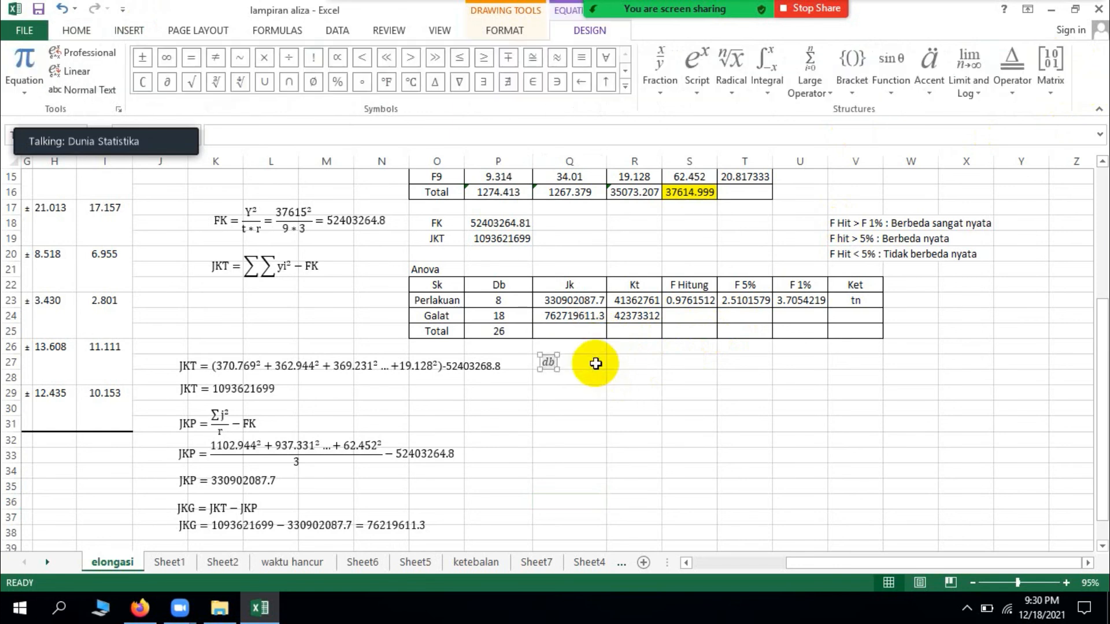
pyautogui.write(' Perla')
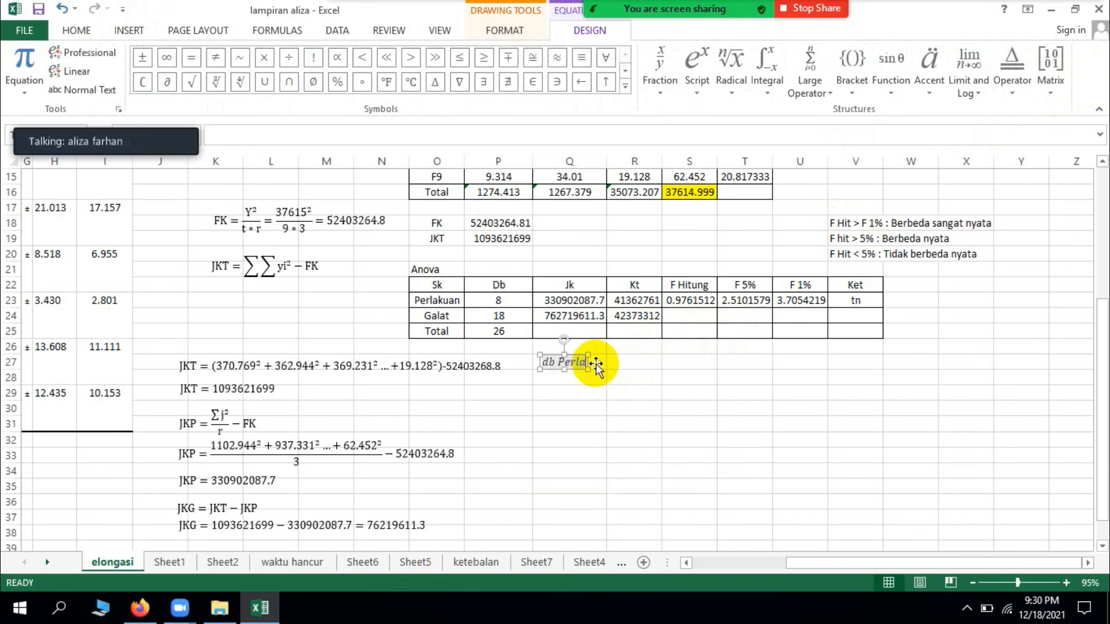
pyautogui.write('kuan =')
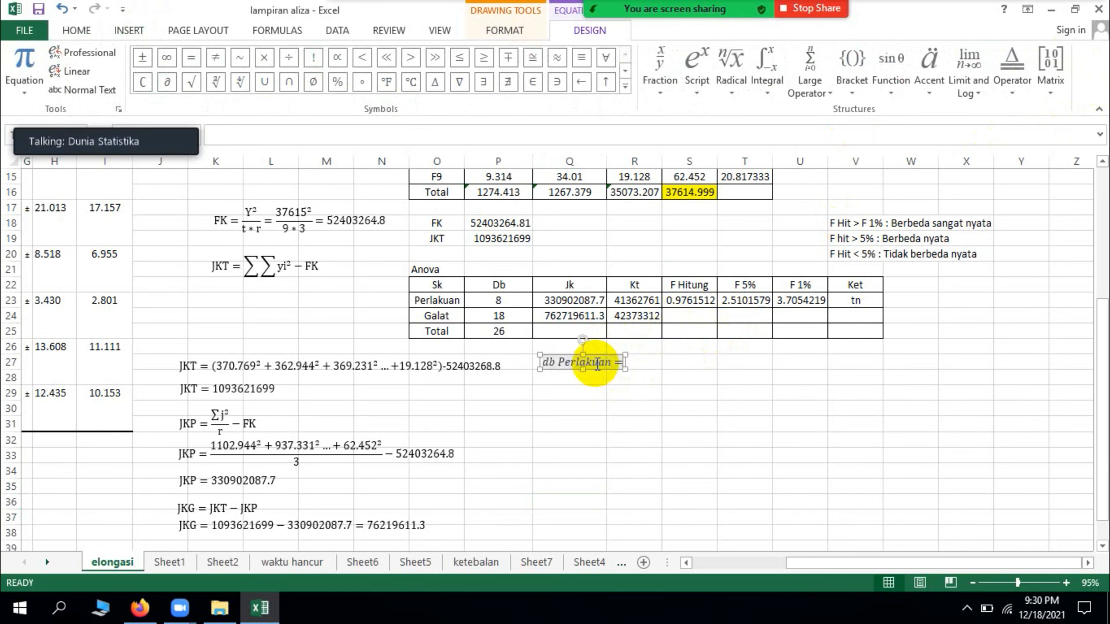
pyautogui.write(' Perlakuan')
pyautogui.write('-1')
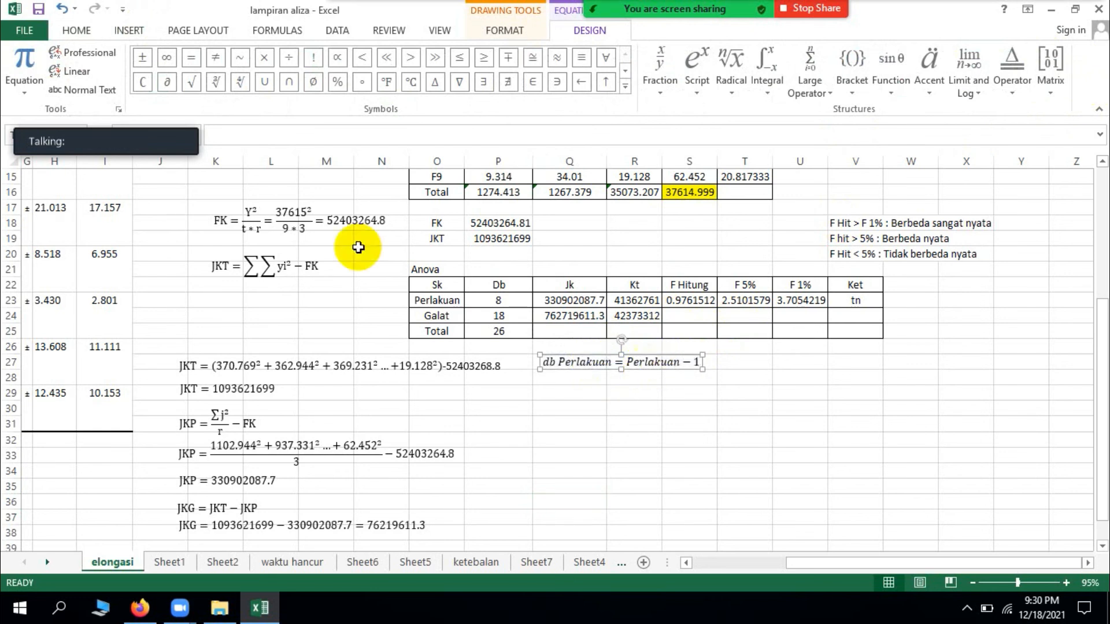
pyautogui.press('Escape')
pyautogui.click(158, 83)
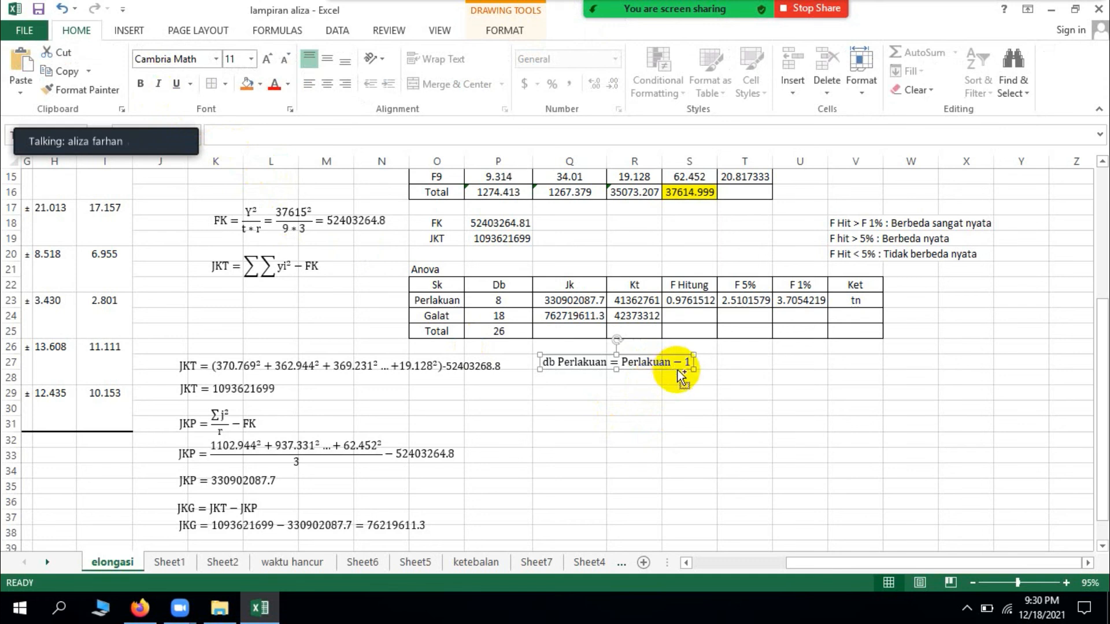
# Step: Duplicate the db Perlakuan equation and place the copy directly beneath the original
pyautogui.hotkey('ctrl', 'c')
pyautogui.hotkey('ctrl', 'v')
pyautogui.moveTo(667, 381)
pyautogui.mouseDown()
pyautogui.moveTo(655, 401)
pyautogui.moveTo(656, 389)
pyautogui.mouseUp()
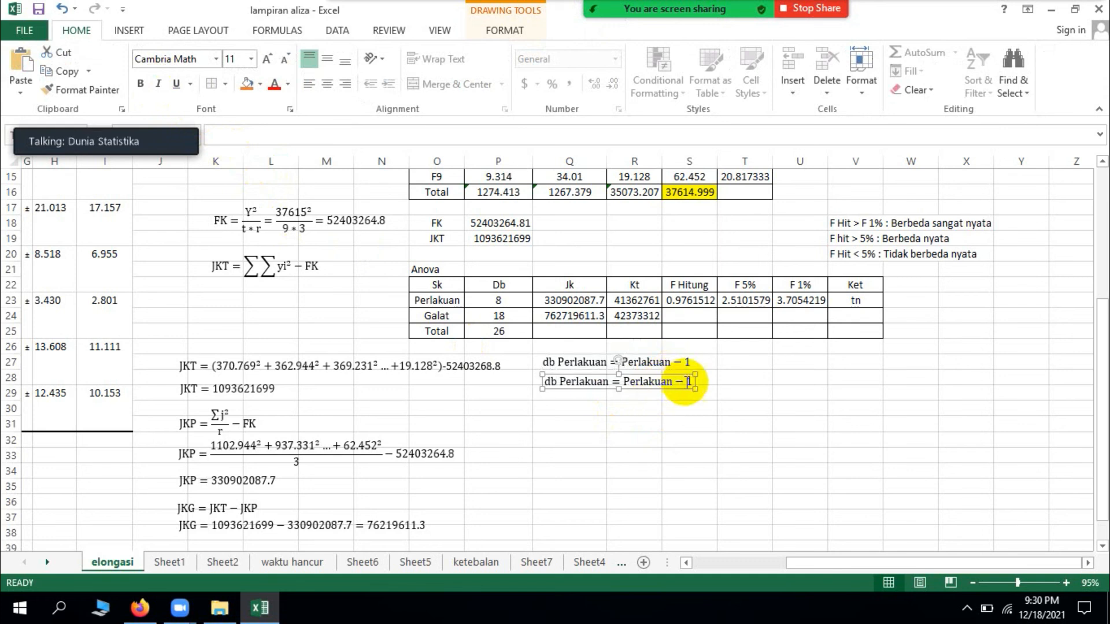
# Step: Change the right-hand side of the copied db Perlakuan equation to 9 − 1 = 8
pyautogui.click(674, 381)
pyautogui.press('BackSpace')
pyautogui.press('BackSpace')
pyautogui.press('BackSpace')
pyautogui.press('BackSpace')
pyautogui.press('BackSpace')
pyautogui.press('BackSpace')
pyautogui.press('BackSpace')
pyautogui.press('BackSpace')
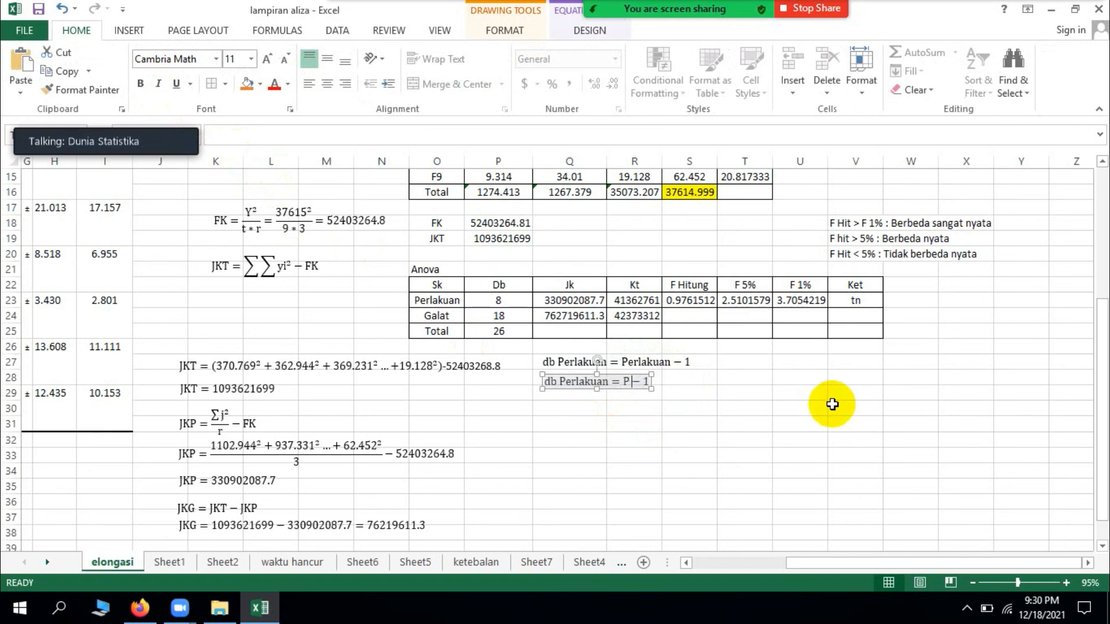
pyautogui.press('BackSpace')
pyautogui.write('9=8')
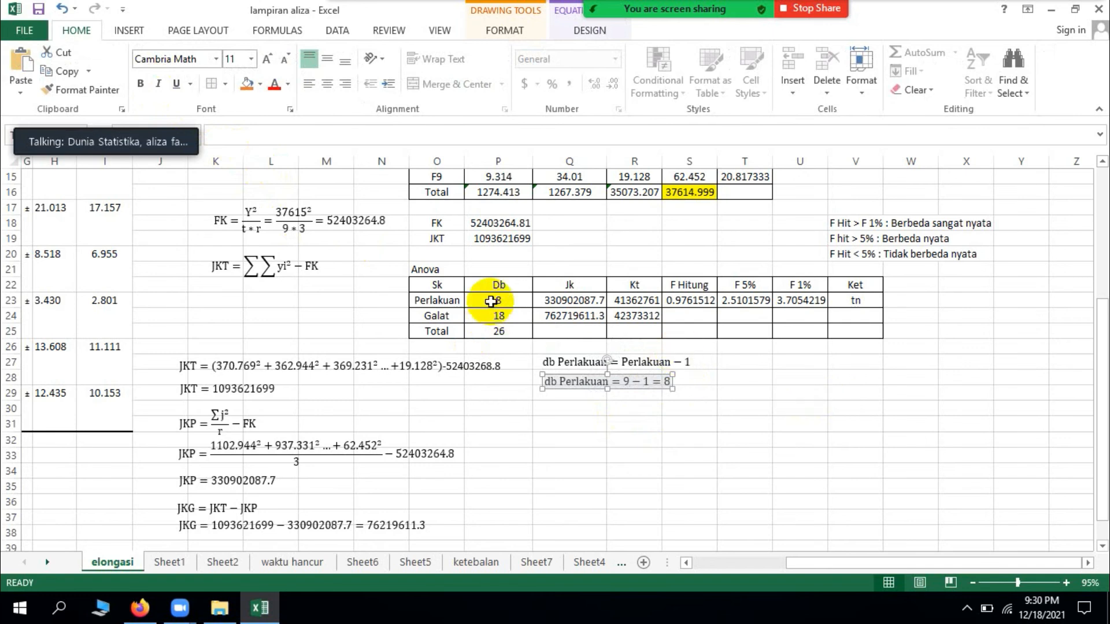
pyautogui.click(590, 427)
# Step: Copy the db Perlakuan = Perlakuan − 1 formula to below the substituted db Perlakuan equation
pyautogui.click(636, 361)
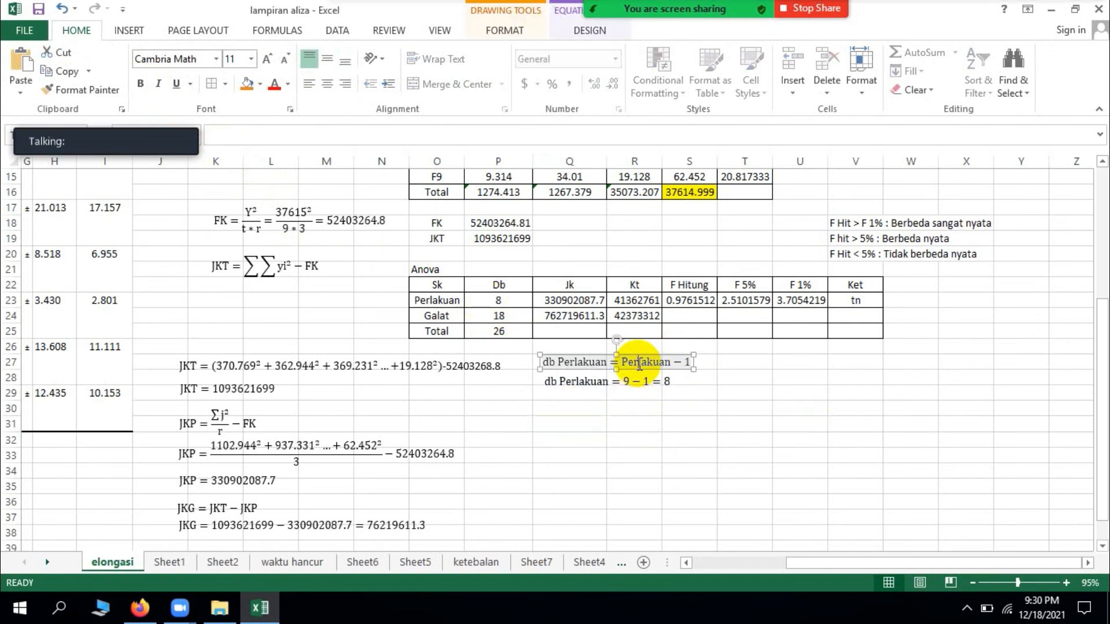
pyautogui.click(637, 355)
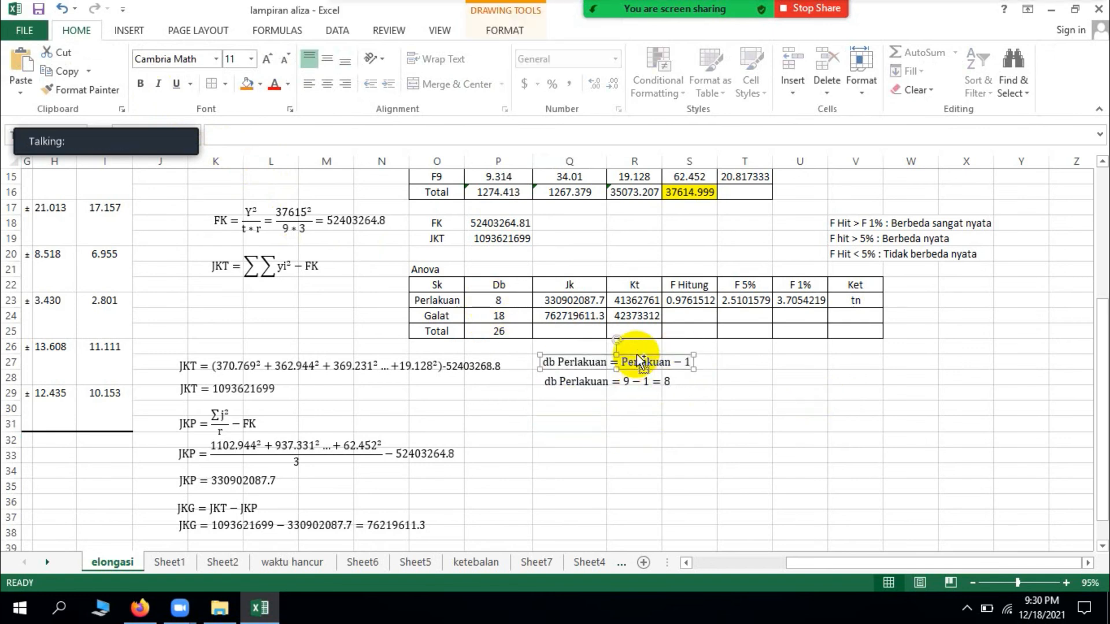
pyautogui.moveTo(637, 355); pyautogui.dragTo(651, 395)
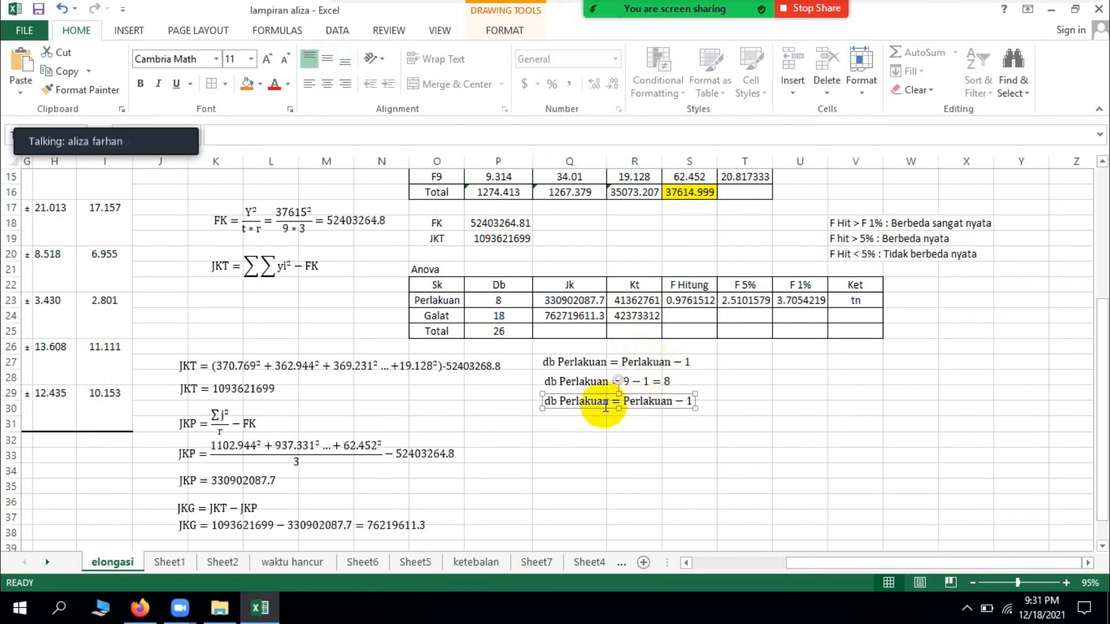
# Step: Rename the left-hand side of the lowest copied equation to db Galat
pyautogui.click(605, 404)
pyautogui.press('BackSpace')
pyautogui.press('BackSpace')
pyautogui.press('BackSpace')
pyautogui.press('BackSpace')
pyautogui.press('BackSpace')
pyautogui.press('BackSpace')
pyautogui.press('BackSpace')
pyautogui.press('BackSpace')
pyautogui.press('BackSpace')
pyautogui.write('Galat')
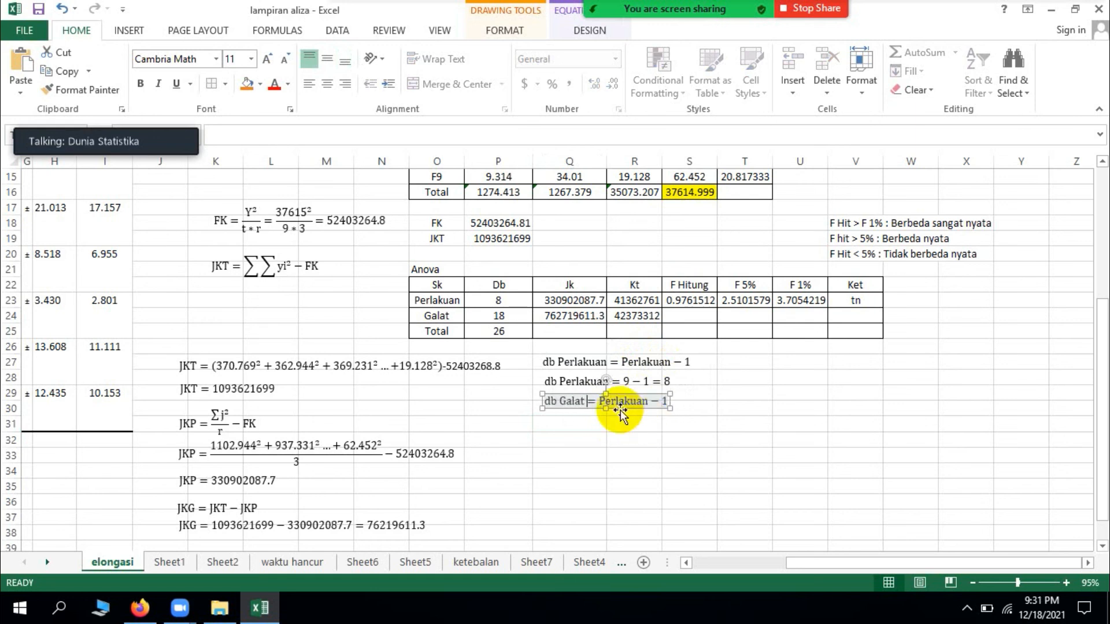
# Step: Change the right-hand side of the db Galat equation to Perlakuan * (Ulangan − 1)
pyautogui.click(662, 408)
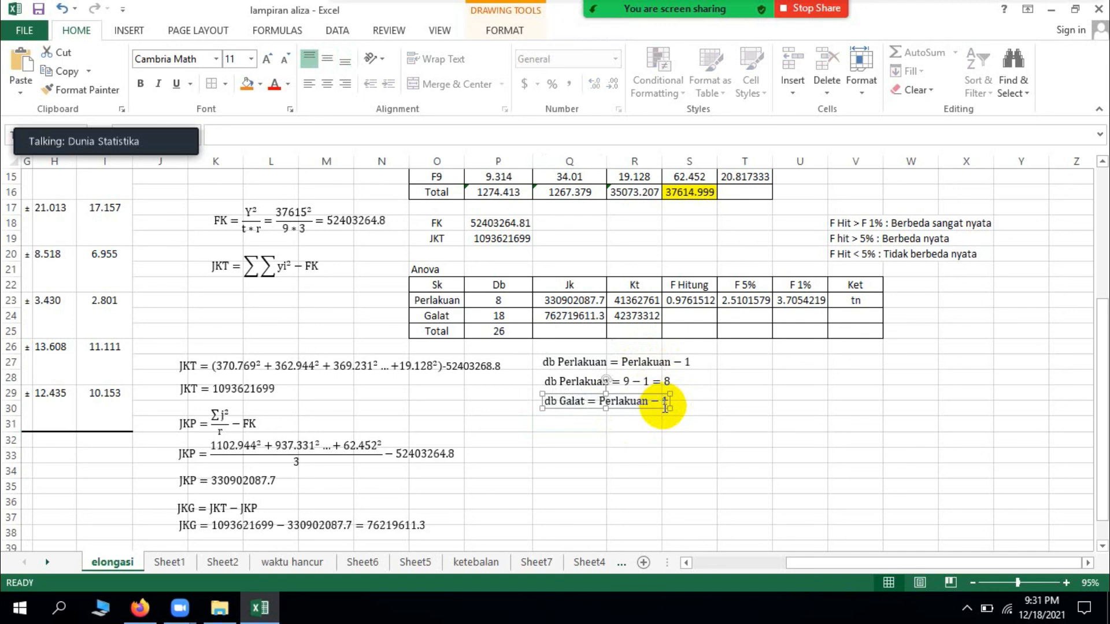
pyautogui.click(662, 404)
pyautogui.press('BackSpace')
pyautogui.press('BackSpace')
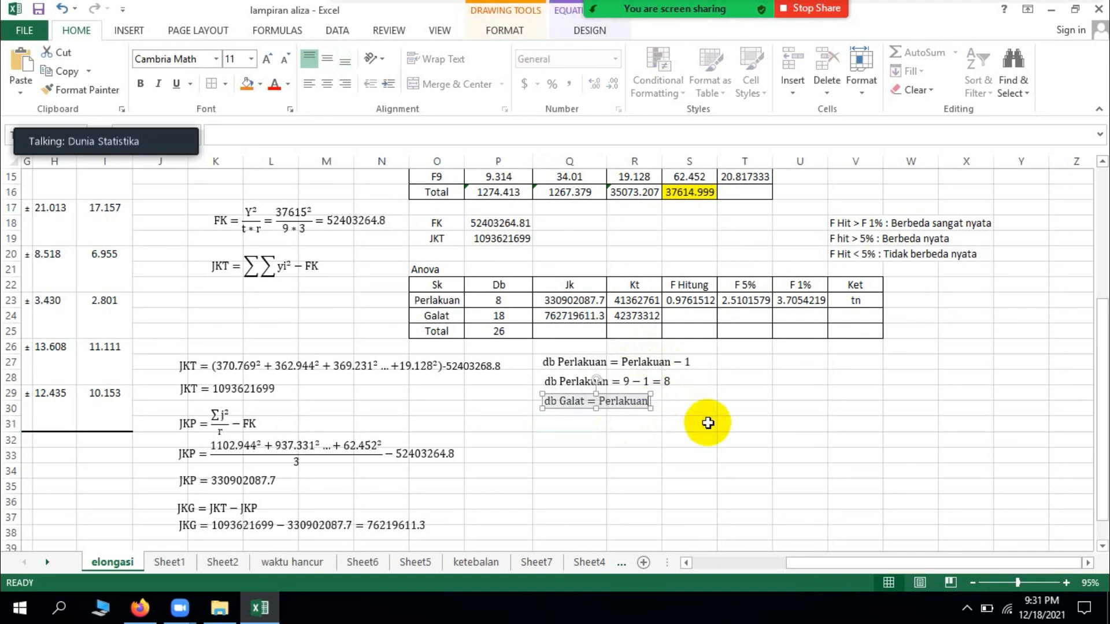
pyautogui.write('*(')
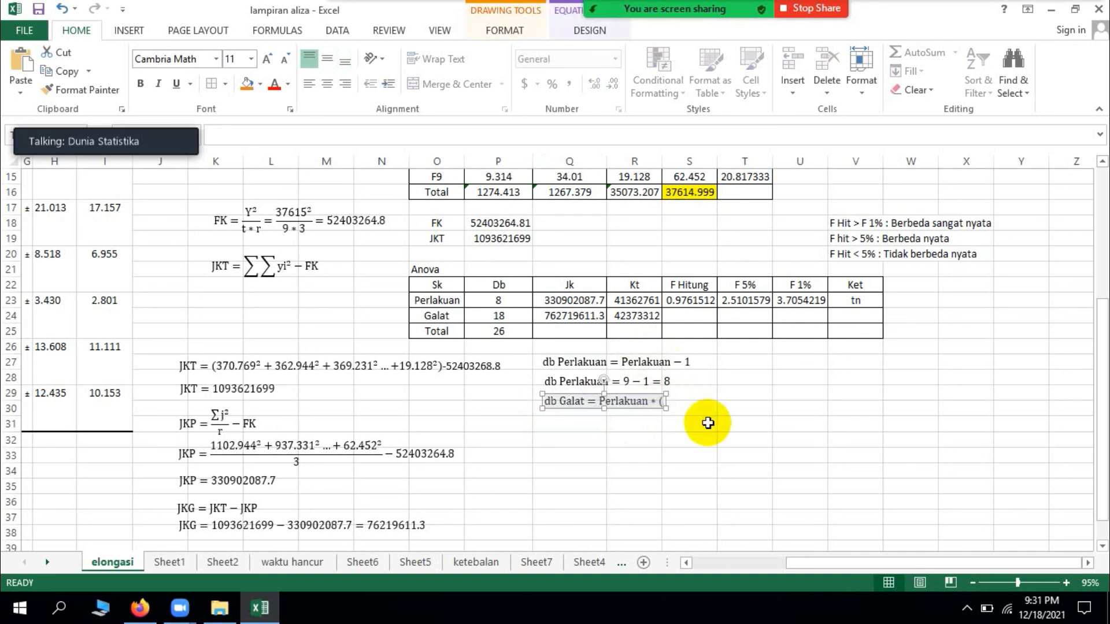
pyautogui.write('Ul')
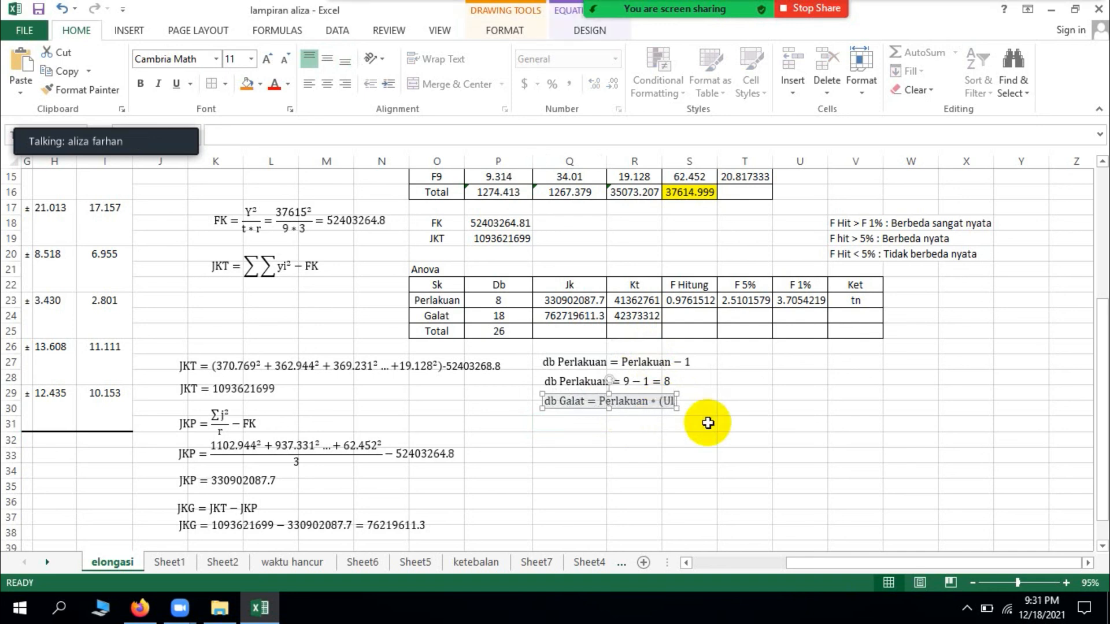
pyautogui.write('angan-1)')
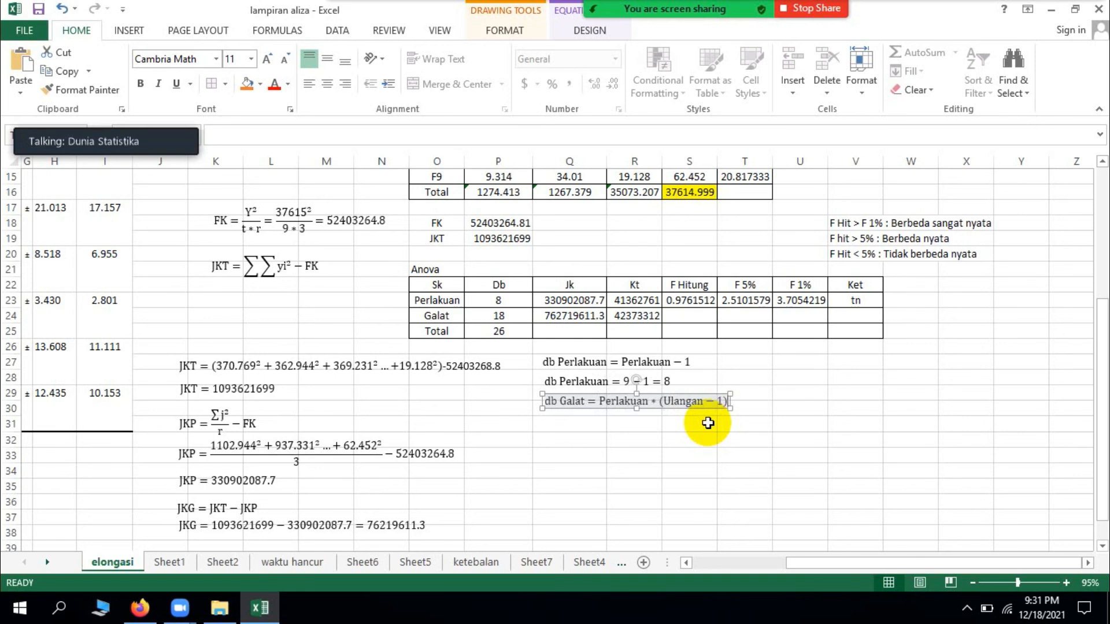
# Step: Duplicate the db Galat formula directly beneath itself and replace Perlakuan with 9 in the copy
pyautogui.press('Escape')
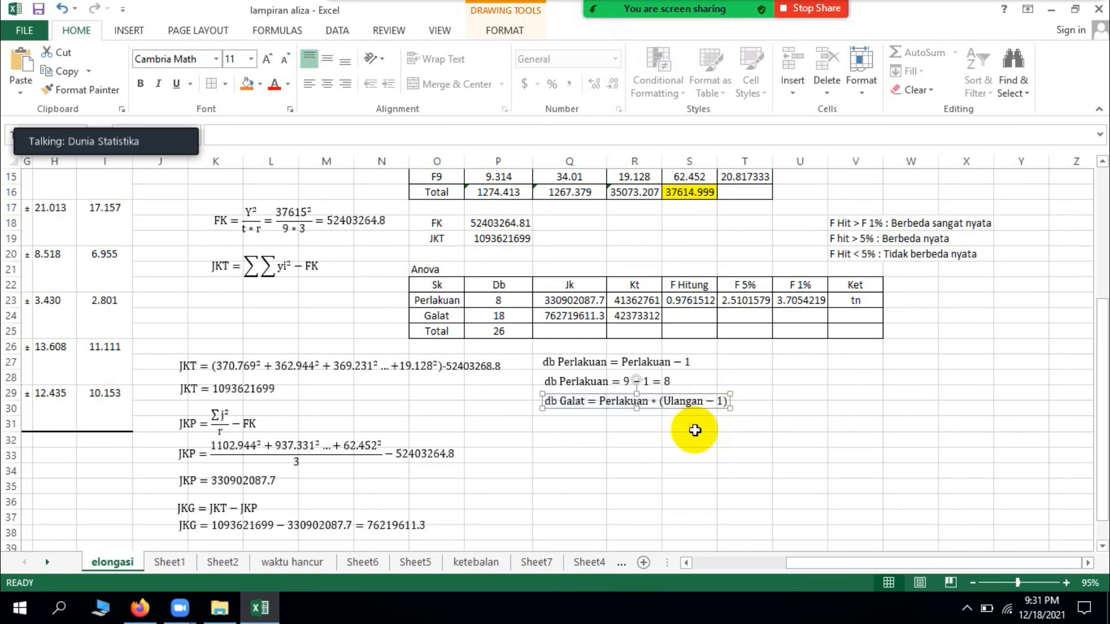
pyautogui.moveTo(674, 401); pyautogui.dragTo(674, 434)
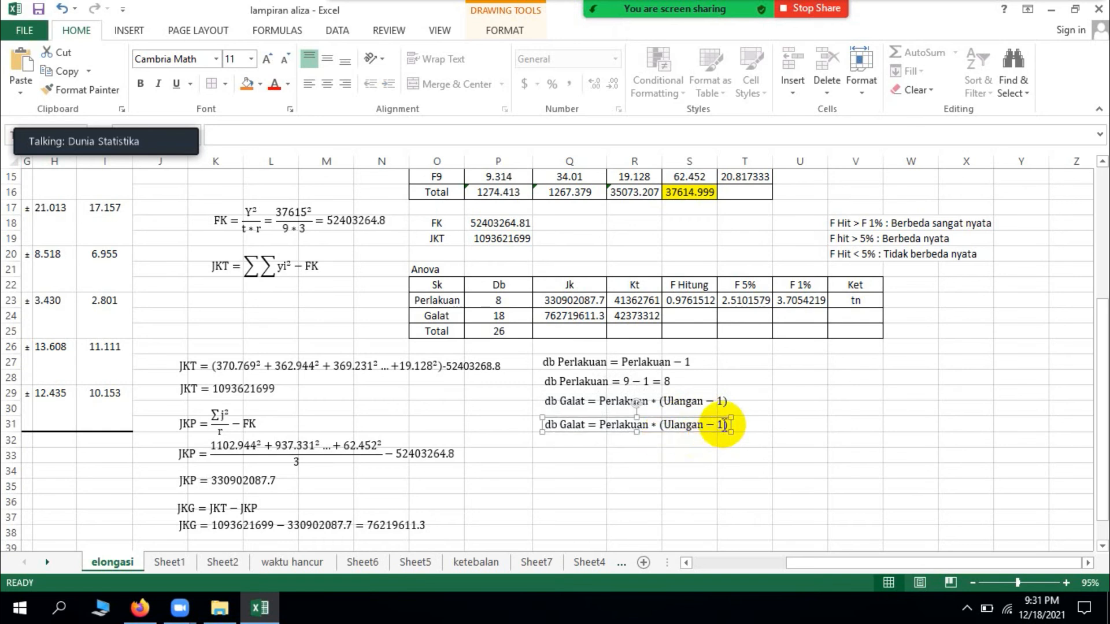
pyautogui.click(650, 428)
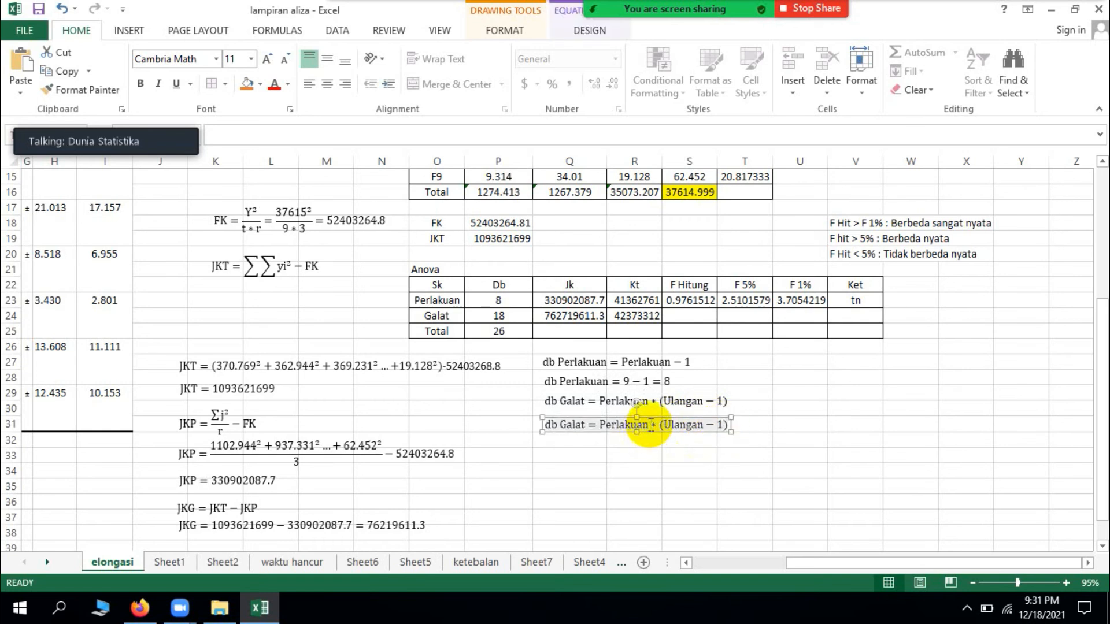
pyautogui.press('BackSpace')
pyautogui.press('BackSpace')
pyautogui.press('BackSpace')
pyautogui.press('BackSpace')
pyautogui.press('BackSpace')
pyautogui.press('BackSpace')
pyautogui.press('BackSpace')
pyautogui.press('BackSpace')
pyautogui.press('BackSpace')
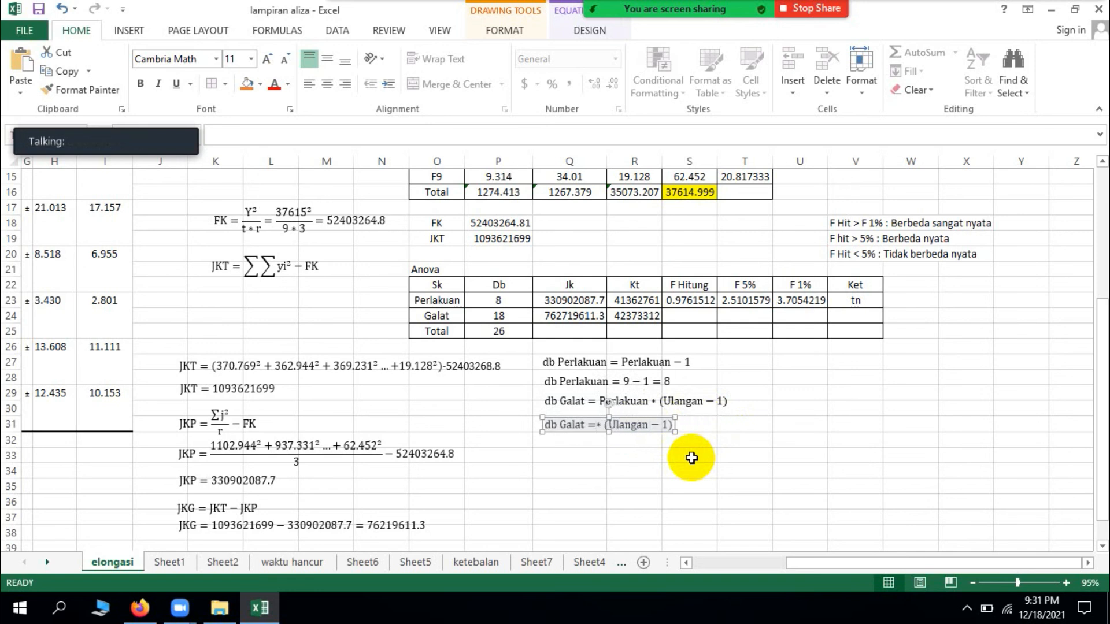
pyautogui.write('9')
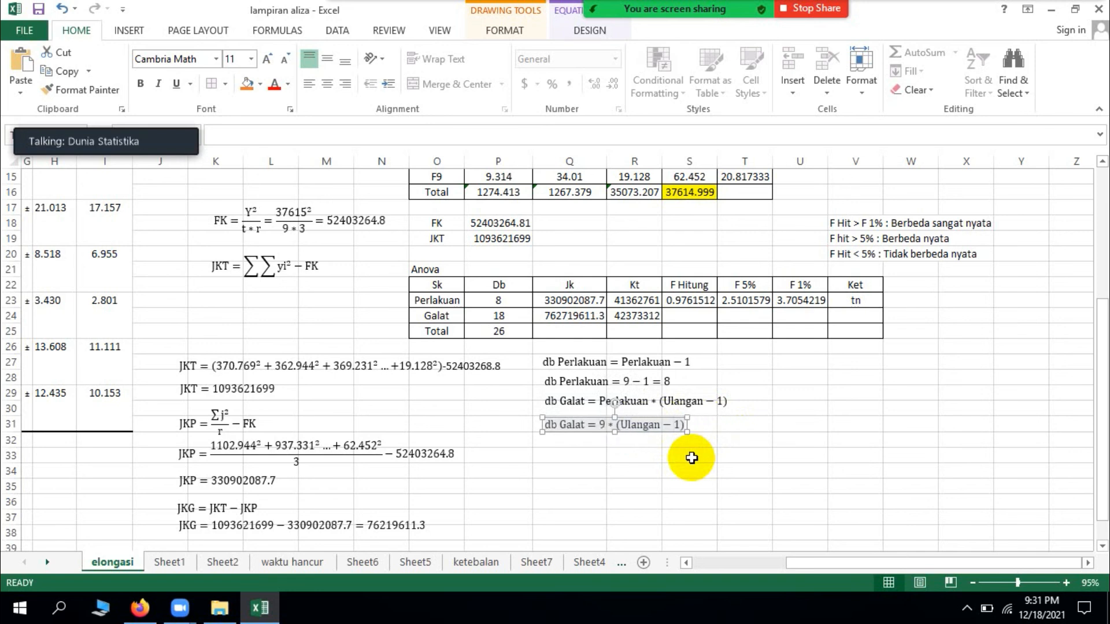
# Step: Replace Ulangan with 3 in the copied db Galat equation
pyautogui.click(663, 429)
pyautogui.press('BackSpace')
pyautogui.press('BackSpace')
pyautogui.press('BackSpace')
pyautogui.press('BackSpace')
pyautogui.press('BackSpace')
pyautogui.press('BackSpace')
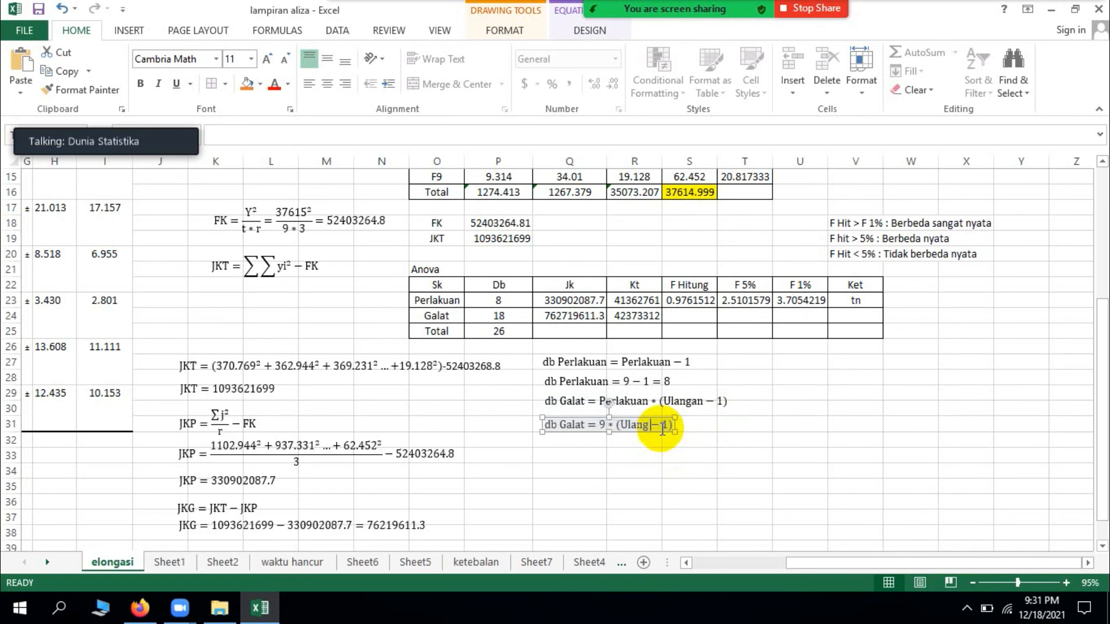
pyautogui.press('BackSpace')
pyautogui.write('3')
# Step: Append the result = 18 to the substituted db Galat equation
pyautogui.click(660, 428)
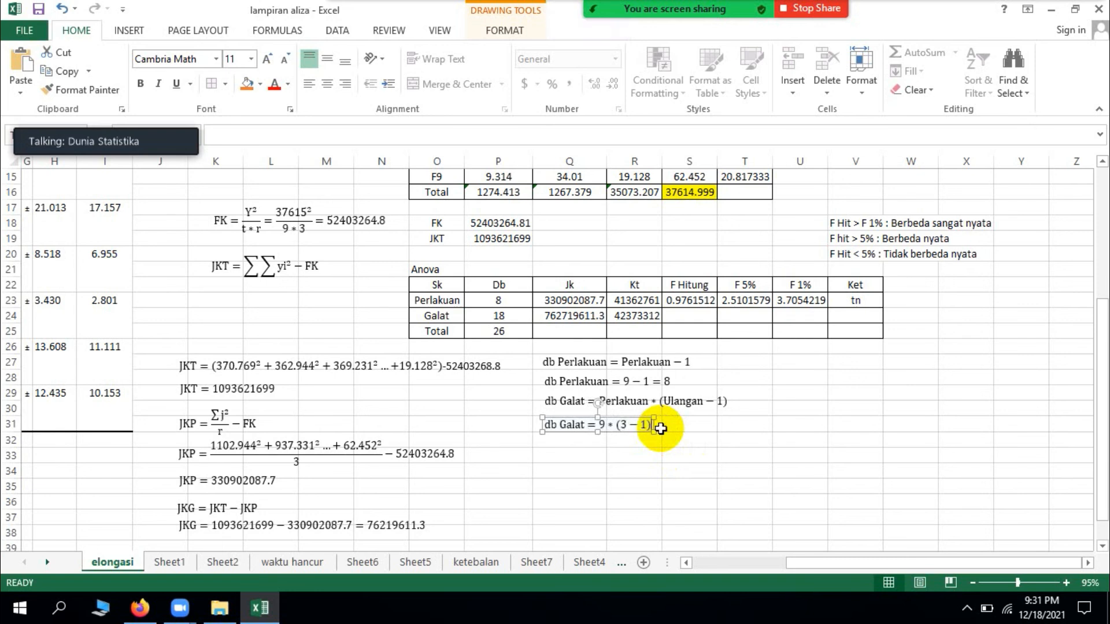
pyautogui.click(661, 429)
pyautogui.write('=')
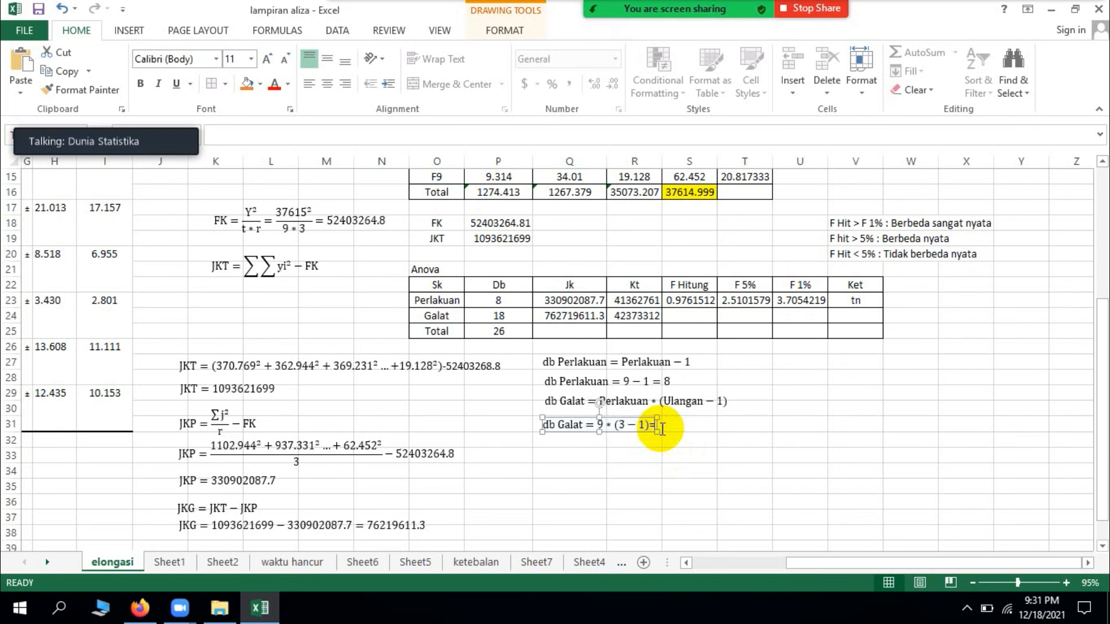
pyautogui.press('BackSpace')
pyautogui.write('= 18')
pyautogui.click(687, 455)
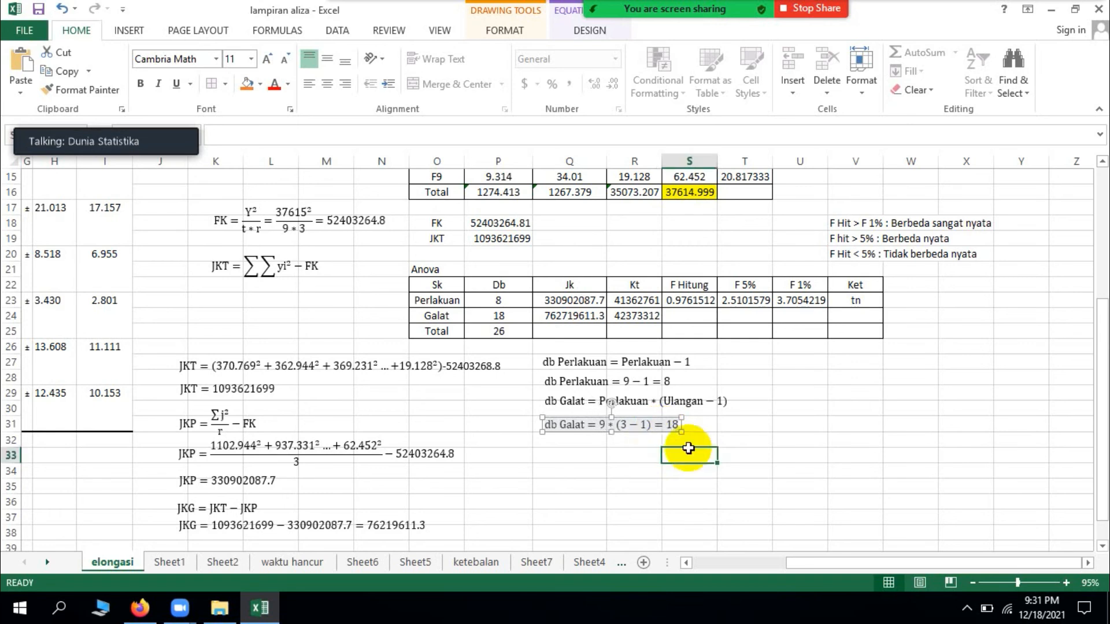
# Step: Duplicate the substituted db Galat equation and place the copy beneath it
pyautogui.click(667, 426)
pyautogui.moveTo(665, 428); pyautogui.dragTo(669, 434)
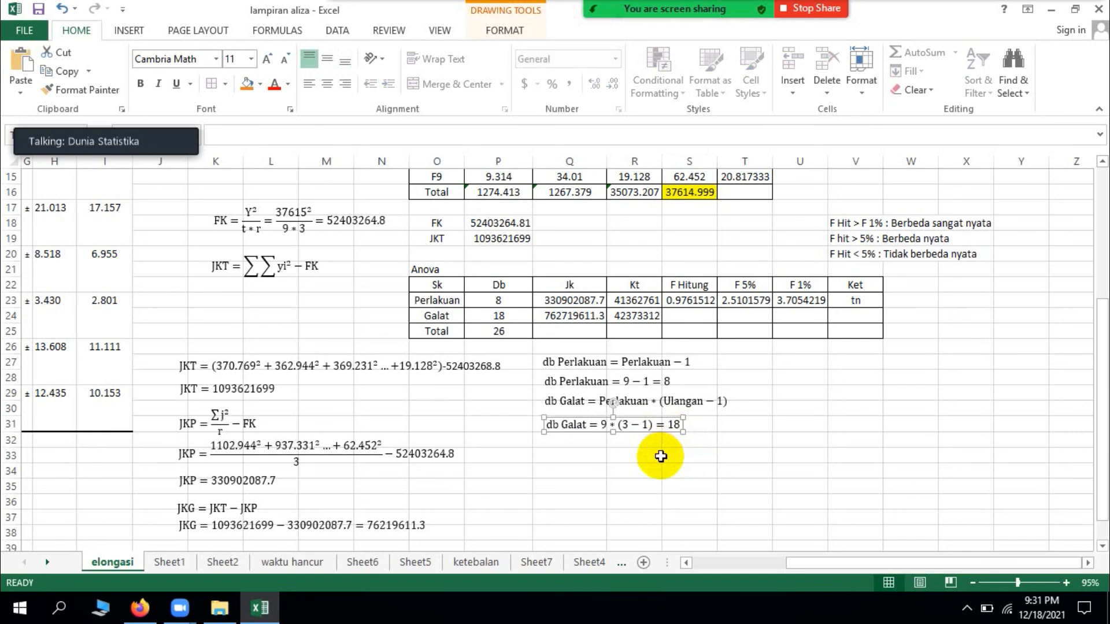
pyautogui.hotkey('ctrl', 'v')
pyautogui.moveTo(654, 447); pyautogui.dragTo(643, 461)
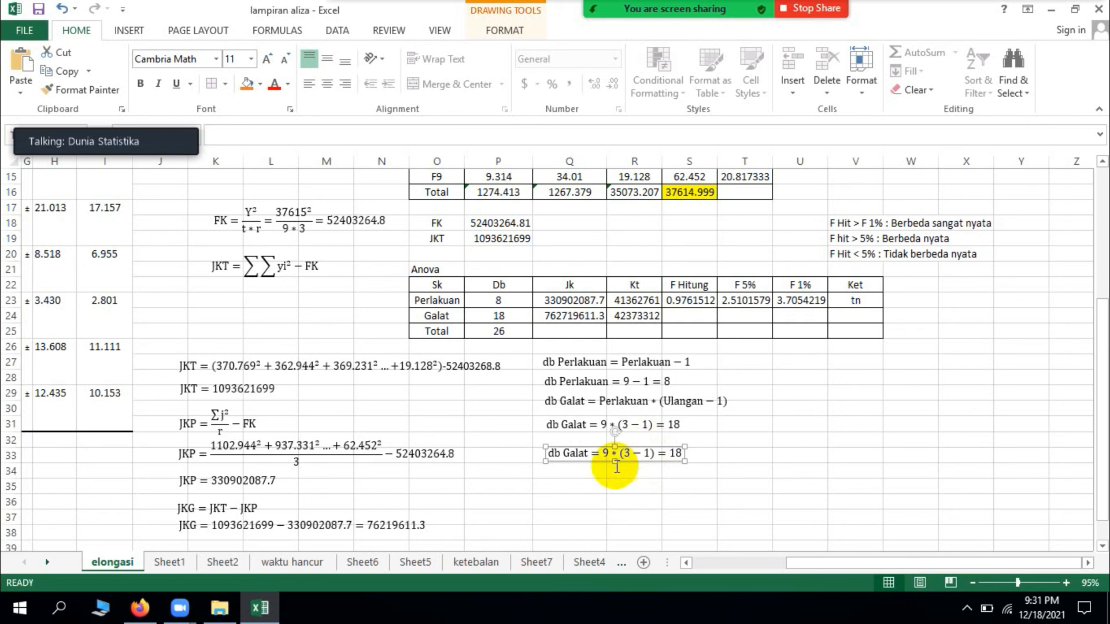
# Step: Rename the left-hand side of the lowest db Galat copy to db Total
pyautogui.click(586, 458)
pyautogui.press('BackSpace')
pyautogui.press('BackSpace')
pyautogui.press('BackSpace')
pyautogui.press('BackSpace')
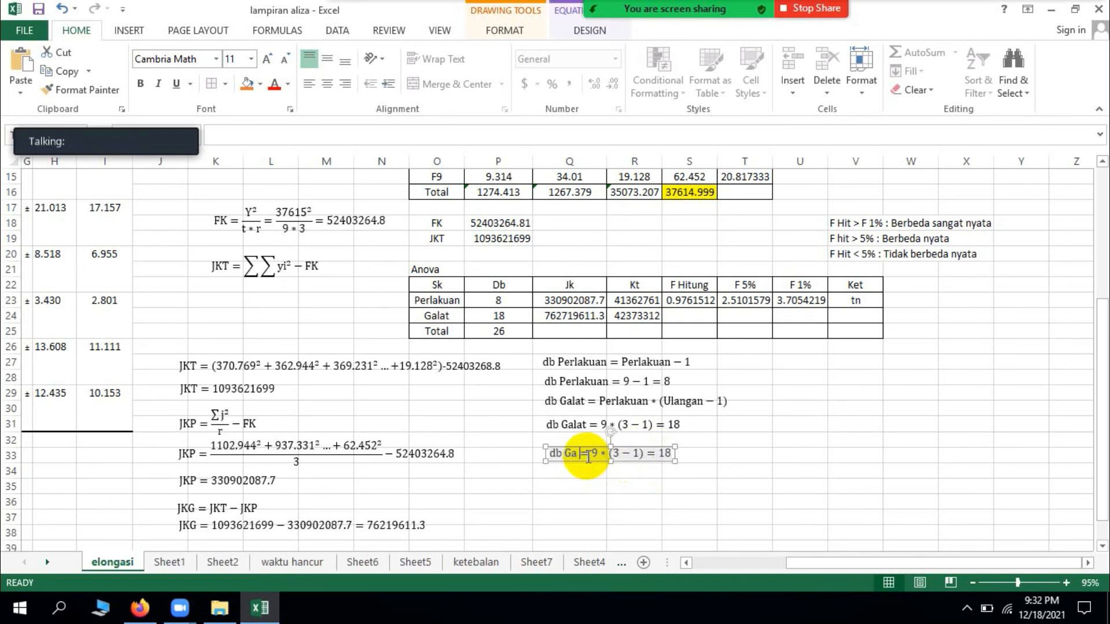
pyautogui.press('BackSpace')
pyautogui.write('Total')
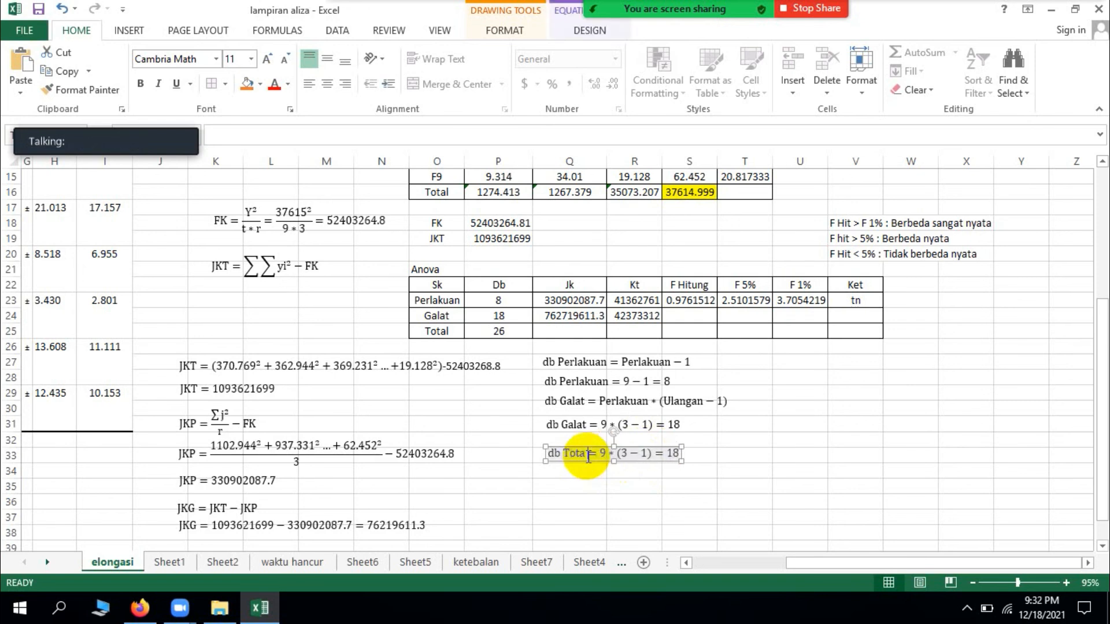
pyautogui.click(656, 455)
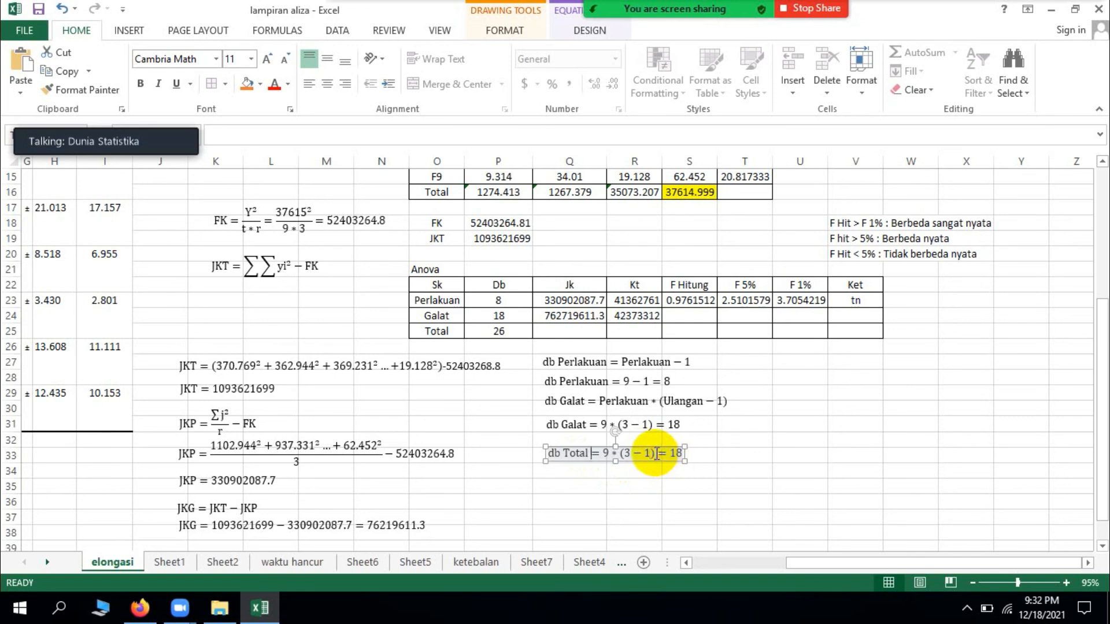
# Step: Remove the copied Galat expression and its result from the right-hand side of the db Total equation
pyautogui.press('BackSpace')
pyautogui.press('BackSpace')
pyautogui.press('BackSpace')
pyautogui.press('BackSpace')
pyautogui.press('BackSpace')
pyautogui.press('BackSpace')
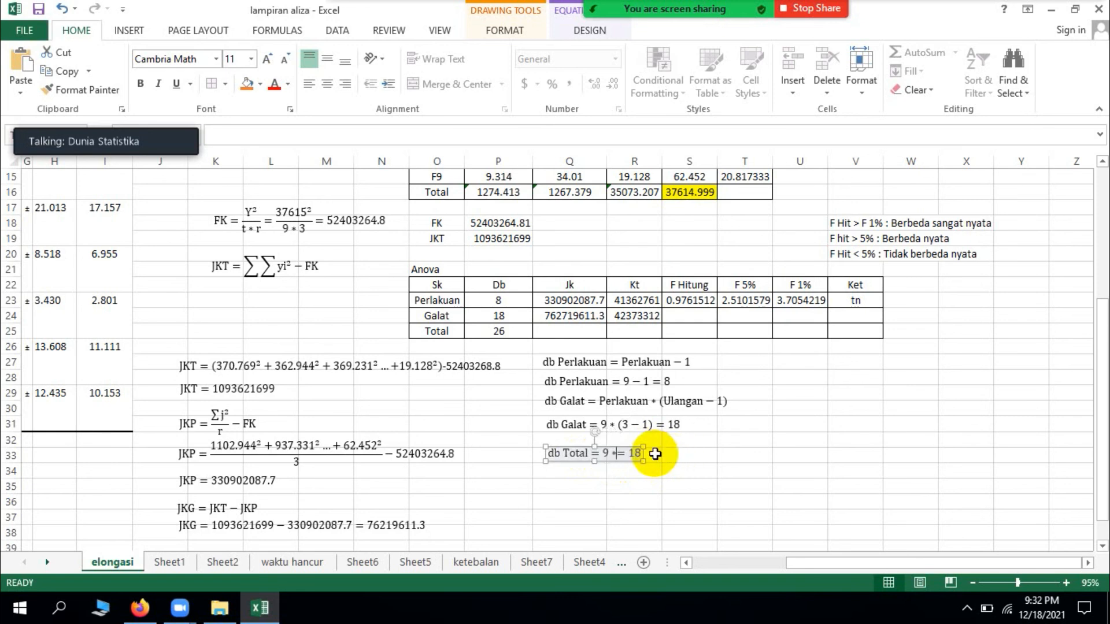
pyautogui.press('BackSpace')
pyautogui.write('(')
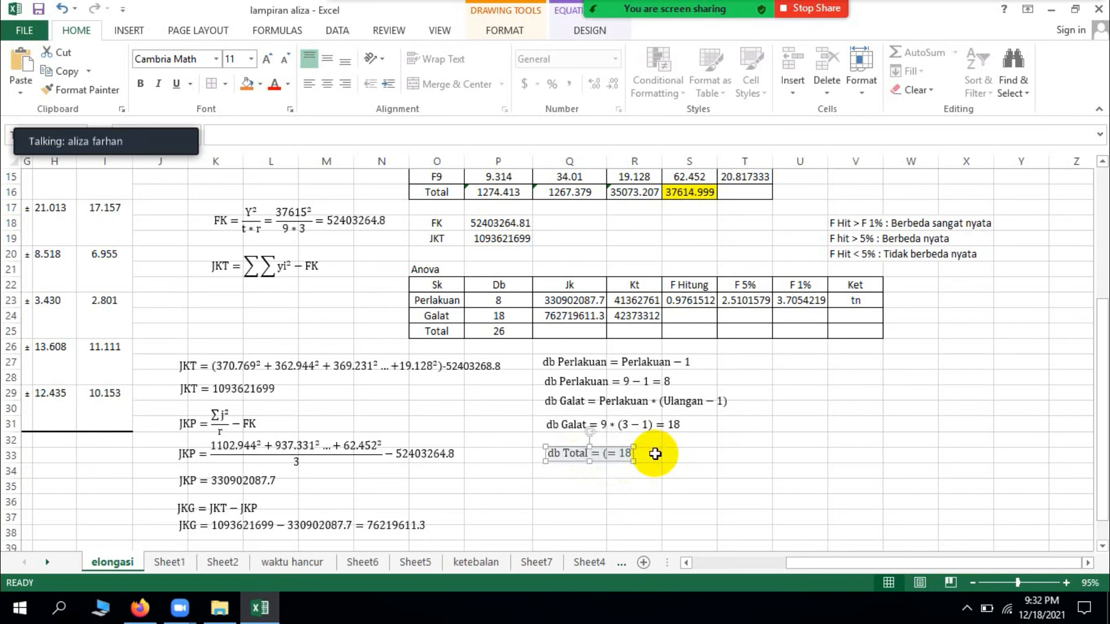
pyautogui.press('BackSpace')
pyautogui.press('BackSpace')
pyautogui.press('Delete')
pyautogui.press('Delete')
pyautogui.press('BackSpace')
# Step: Enter = (Perlakuan * Ulangan) − 1 as the right-hand side of the db Total equation
pyautogui.write('= (Pera')
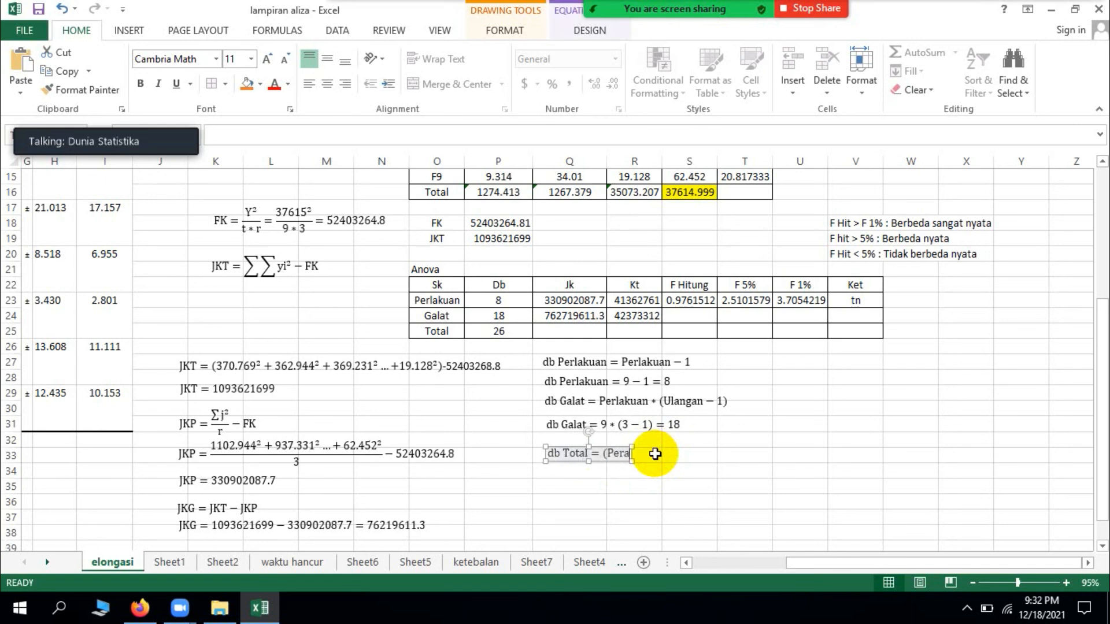
pyautogui.press('BackSpace')
pyautogui.write('lakuan')
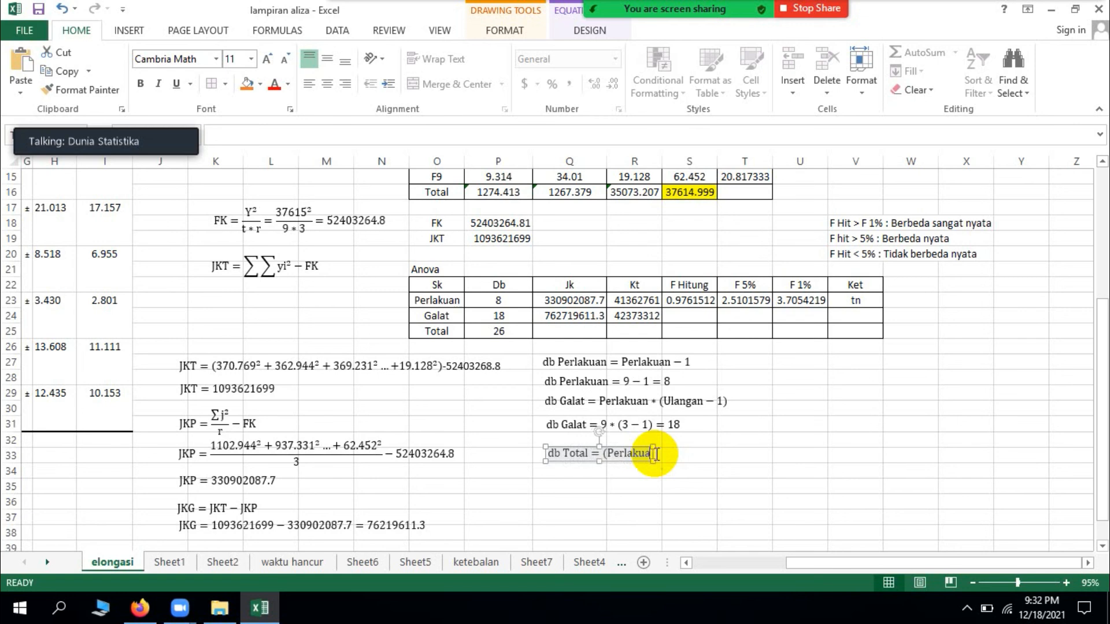
pyautogui.write(' * Ulangan')
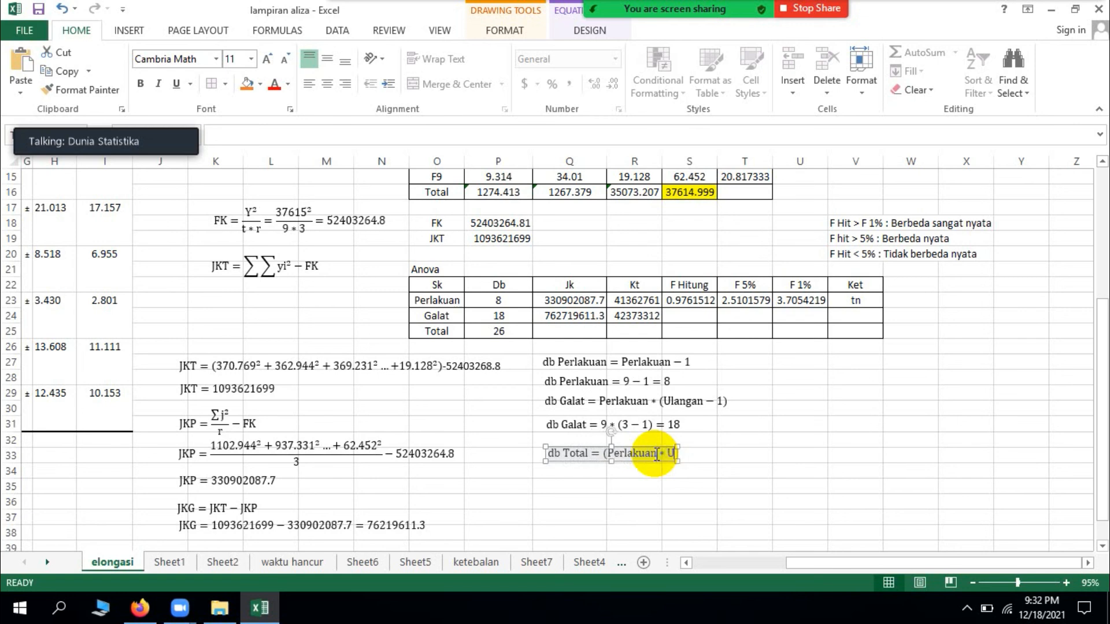
pyautogui.write(')-1')
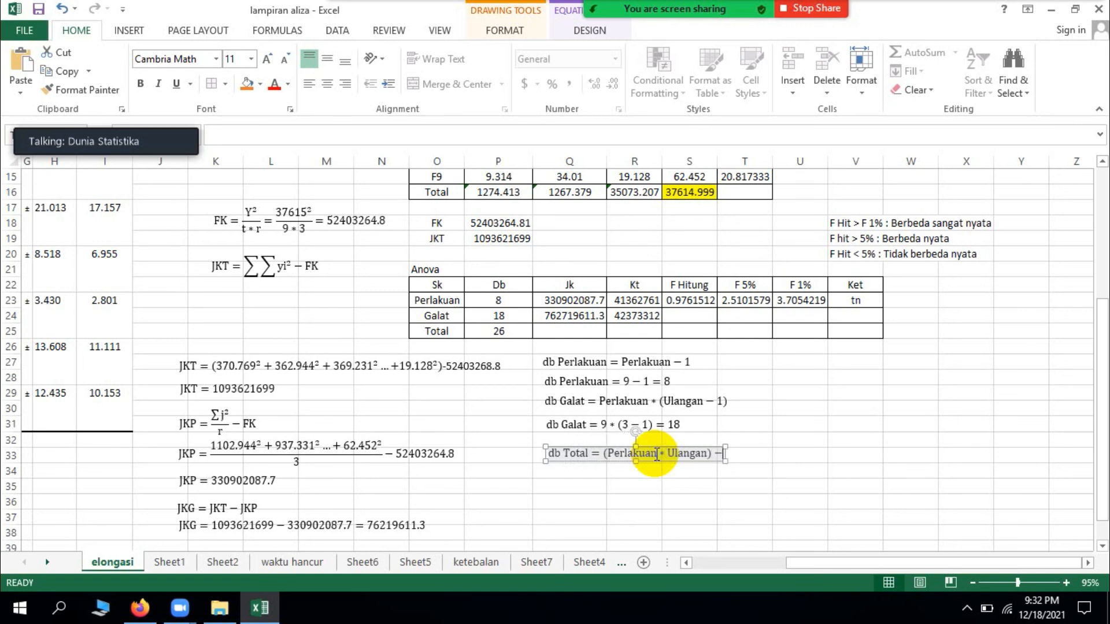
# Step: Duplicate the db Total equation and place the copy directly beneath the original
pyautogui.click(613, 459)
pyautogui.hotkey('ctrl', 'c')
pyautogui.hotkey('ctrl', 'v')
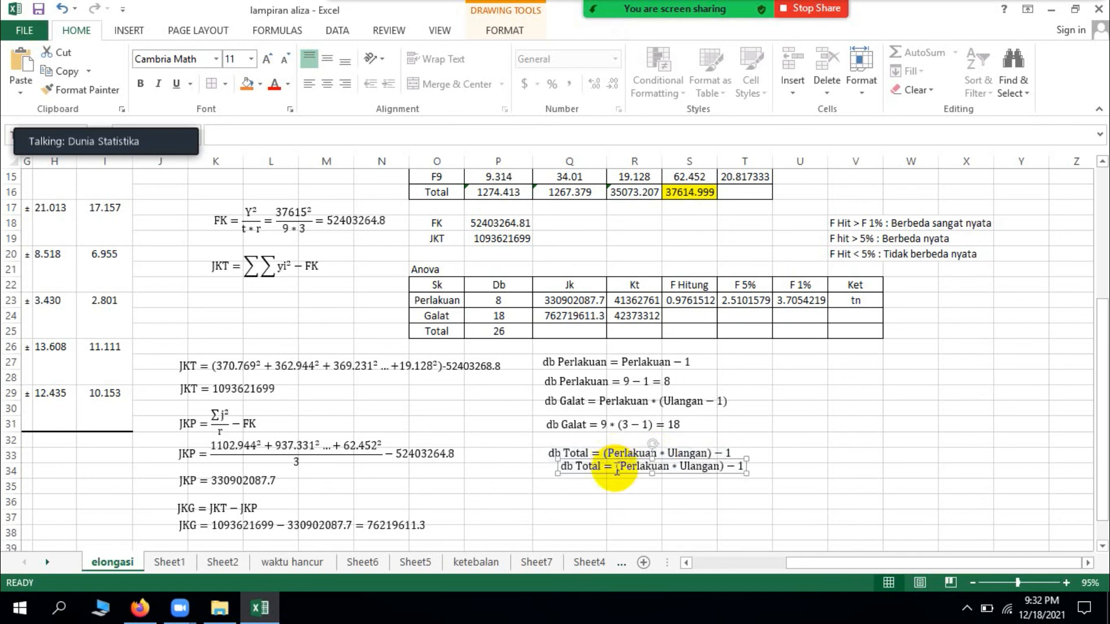
pyautogui.moveTo(604, 473)
pyautogui.mouseDown()
pyautogui.moveTo(575, 480)
pyautogui.moveTo(594, 475)
pyautogui.mouseUp()
# Step: Replace Perlakuan with 9 in the copied db Total equation
pyautogui.click(662, 471)
pyautogui.press('BackSpace')
pyautogui.press('BackSpace')
pyautogui.press('BackSpace')
pyautogui.press('BackSpace')
pyautogui.press('BackSpace')
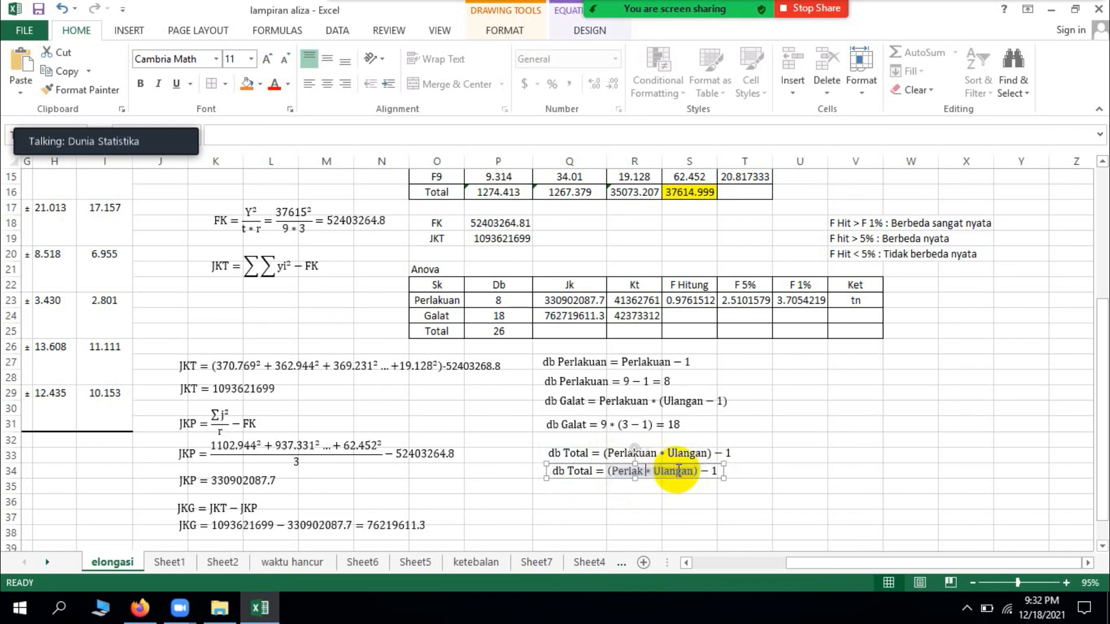
pyautogui.press('BackSpace')
pyautogui.press('BackSpace')
pyautogui.press('BackSpace')
pyautogui.press('BackSpace')
pyautogui.write('9')
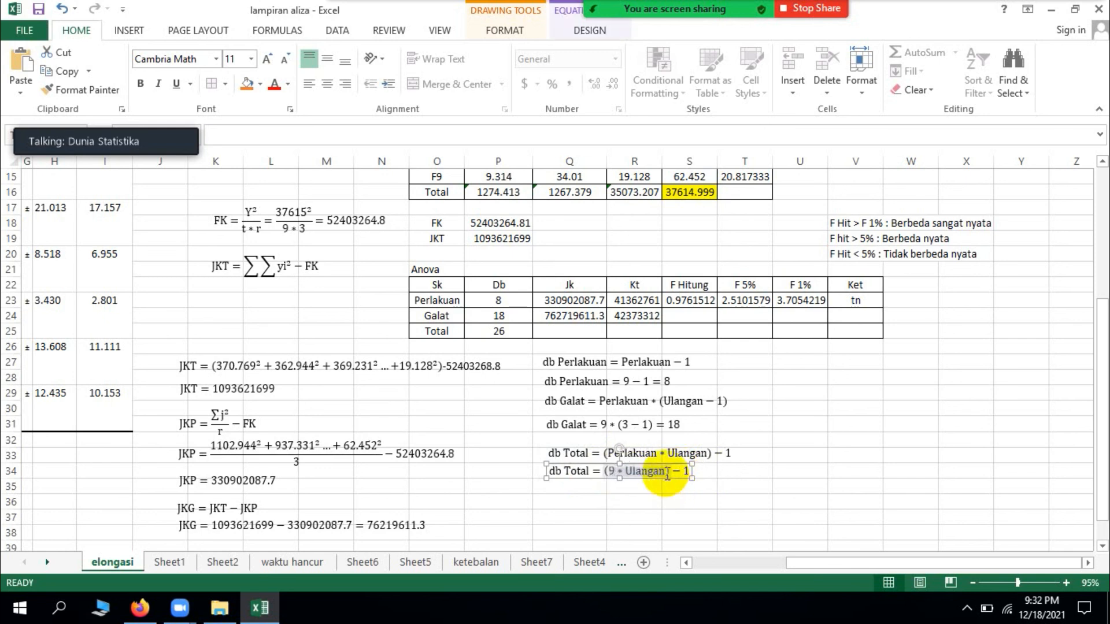
# Step: Replace Ulangan with 3 in the copied db Total equation
pyautogui.click(668, 475)
pyautogui.press('BackSpace')
pyautogui.press('BackSpace')
pyautogui.press('BackSpace')
pyautogui.press('BackSpace')
pyautogui.press('BackSpace')
pyautogui.press('BackSpace')
pyautogui.press('BackSpace')
pyautogui.write('3')
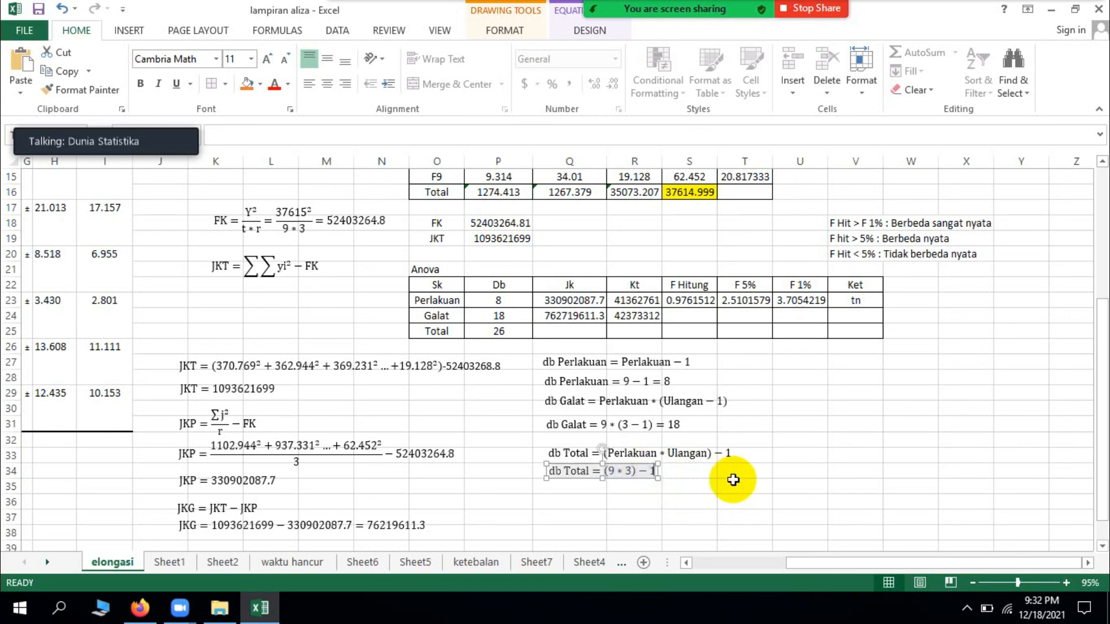
pyautogui.write('=25')
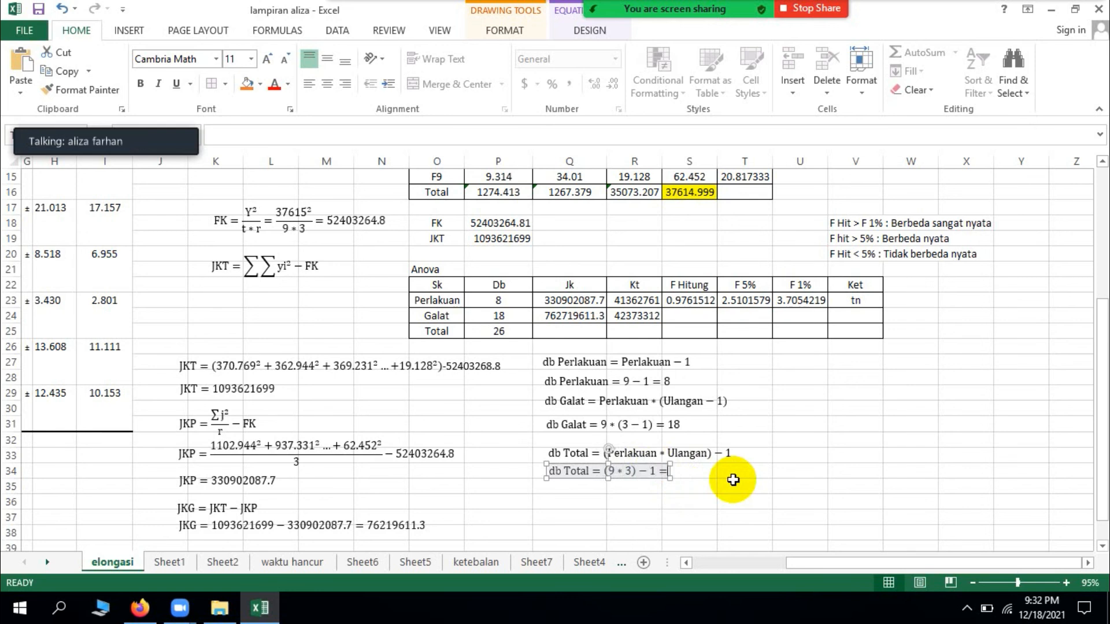
# Step: Append the result = 26 to the substituted db Total equation and leave equation editing
pyautogui.press('BackSpace')
pyautogui.write('6')
pyautogui.click(740, 485)
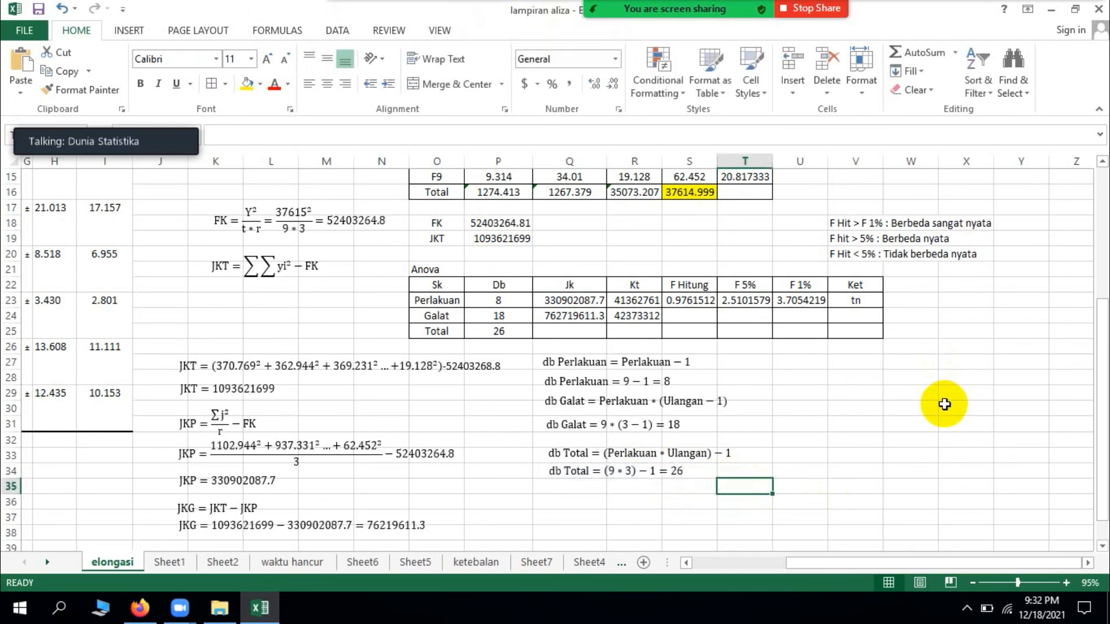
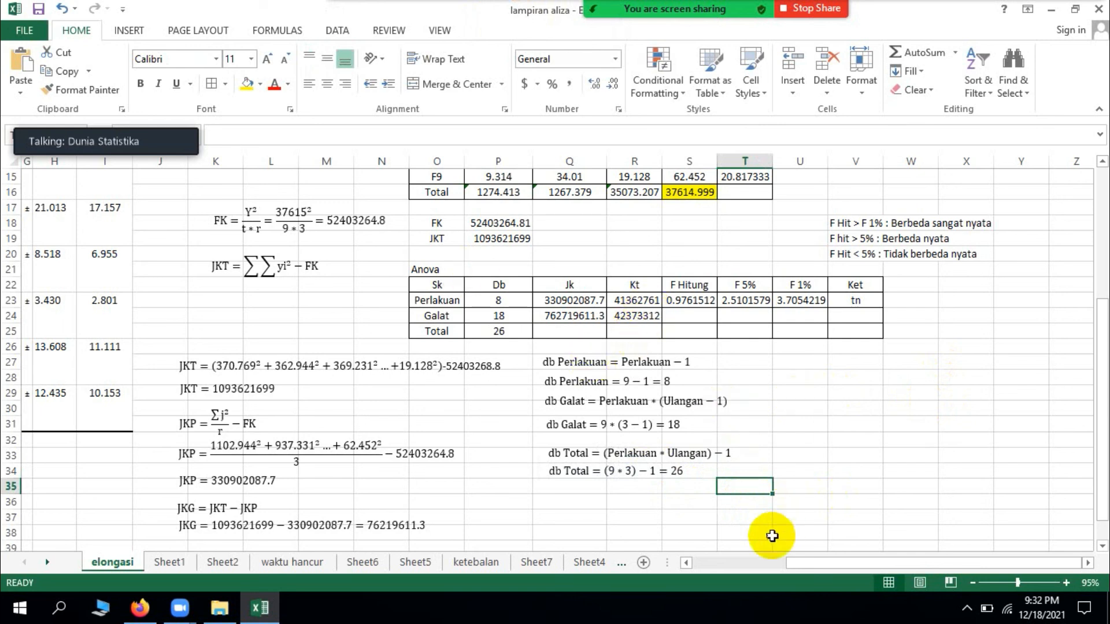
# Step: Insert a new blank equation and place it in the empty area beside the db Perlakuan equations, around column U, row 28
pyautogui.click(128, 30)
pyautogui.click(1013, 53)
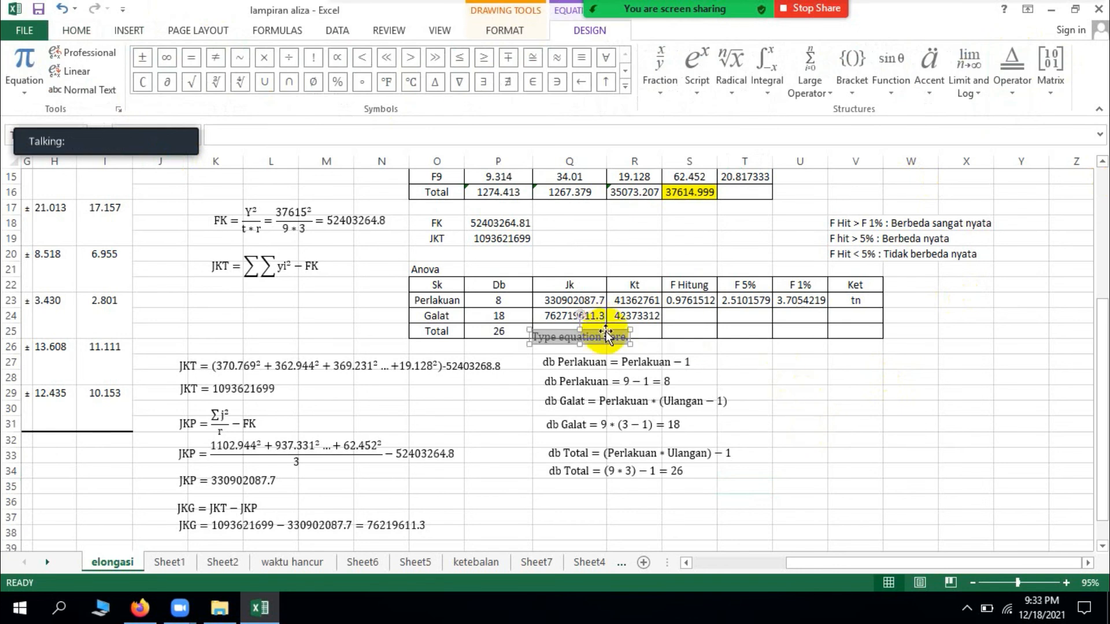
pyautogui.moveTo(606, 331); pyautogui.dragTo(847, 384)
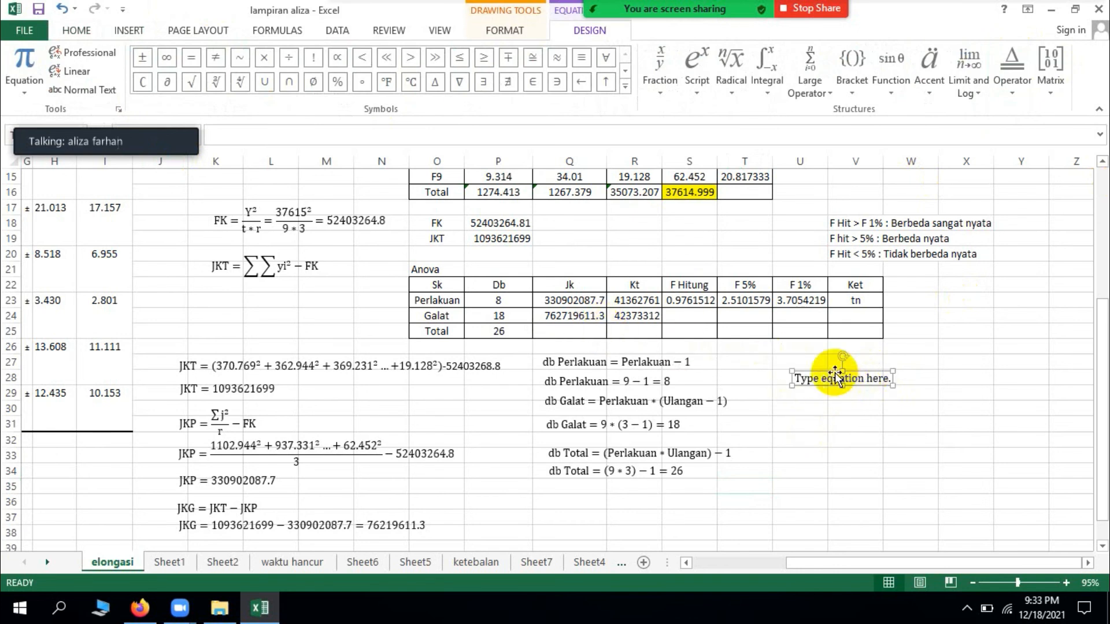
pyautogui.click(830, 382)
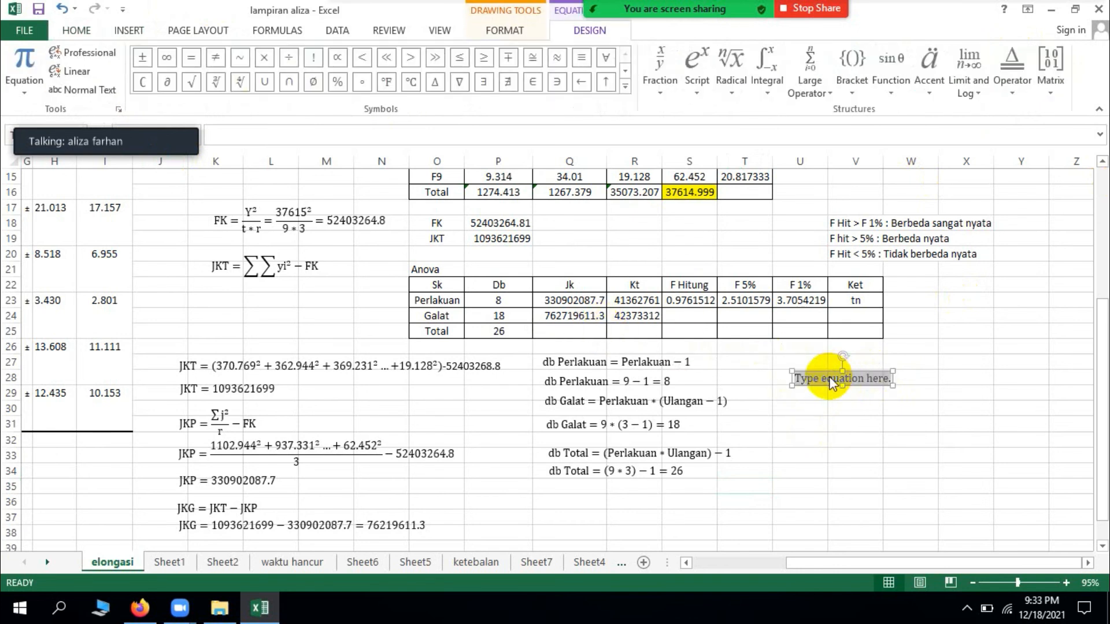
# Step: Write the mean square formula Kt = JK/db in the new equation, using a stacked fraction
pyautogui.write('Kt ')
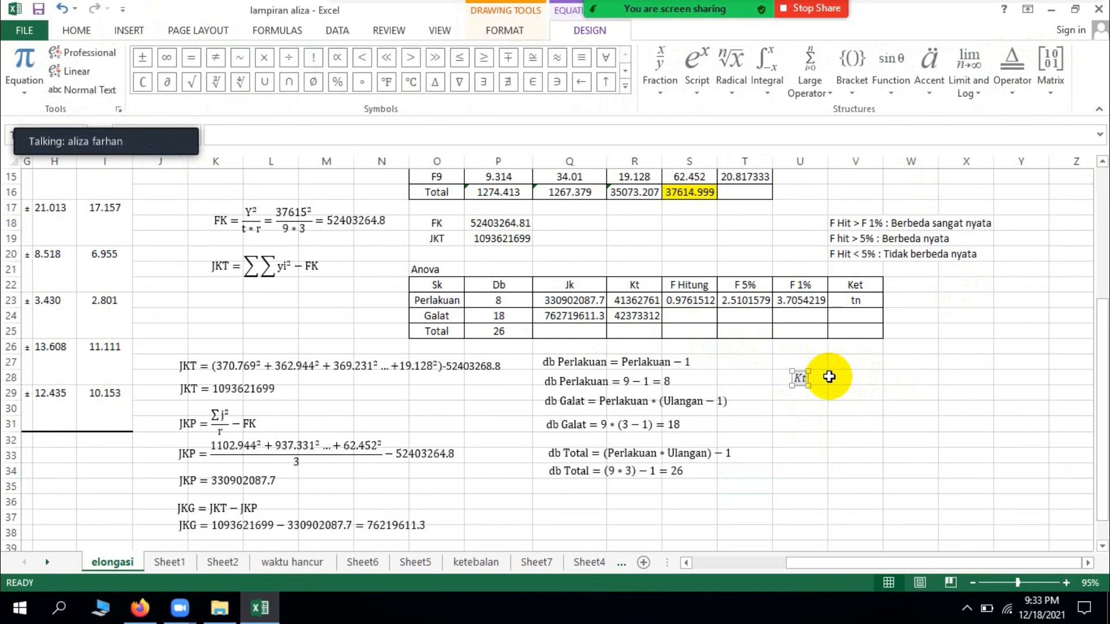
pyautogui.write('=')
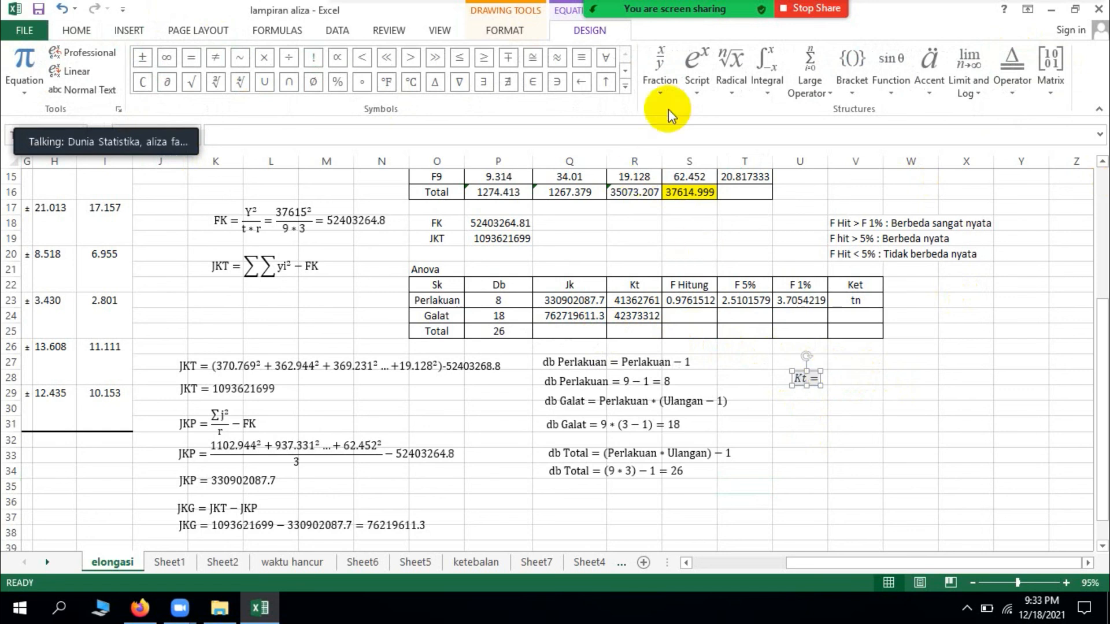
pyautogui.click(668, 90)
pyautogui.click(675, 143)
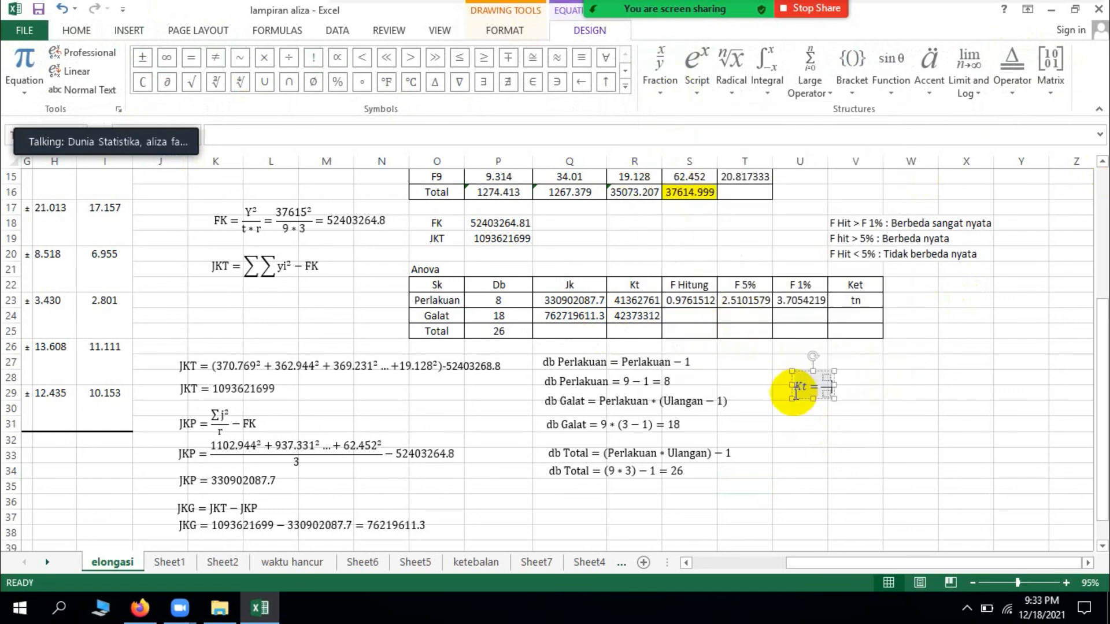
pyautogui.write('J')
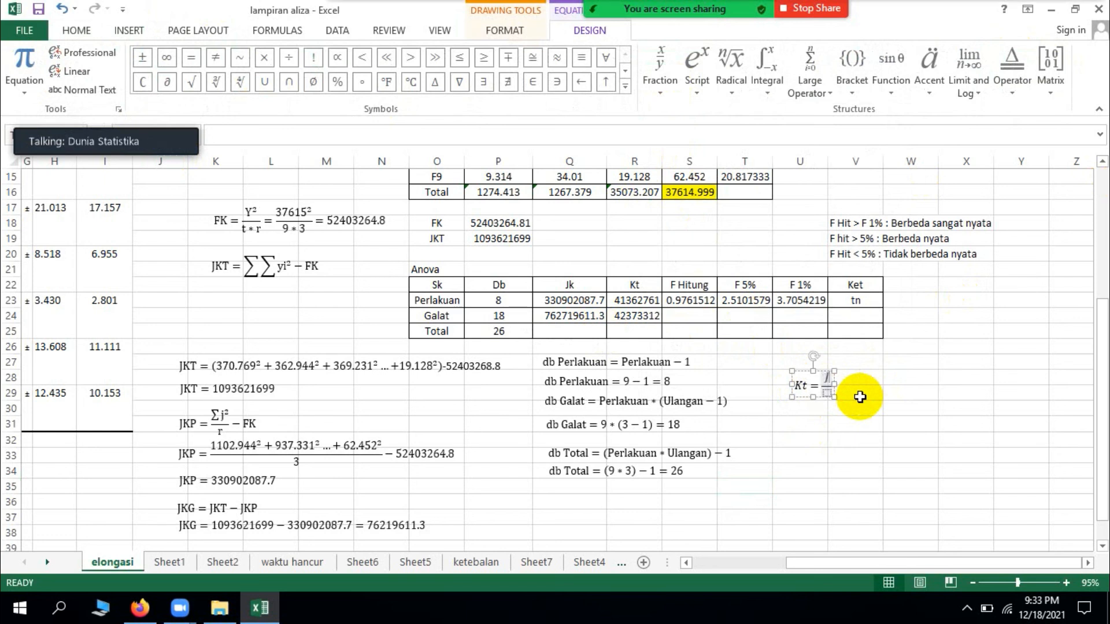
pyautogui.write('K')
pyautogui.press('Down')
pyautogui.write('db')
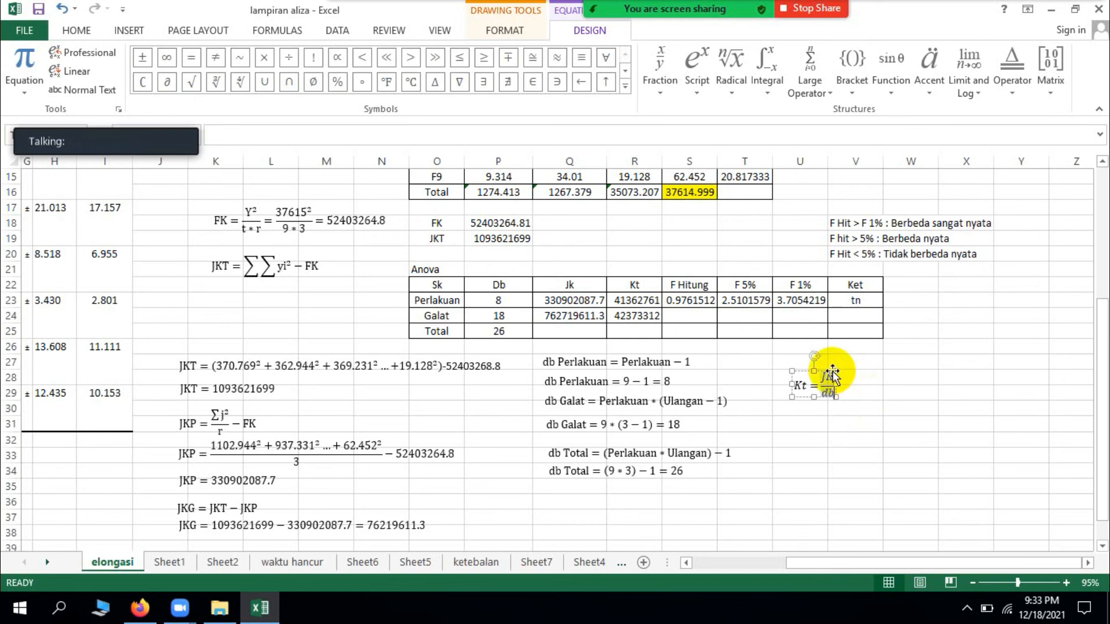
# Step: Remove the italic formatting from the Kt equation and place a duplicate of it directly beneath
pyautogui.click(831, 371)
pyautogui.click(76, 31)
pyautogui.click(158, 83)
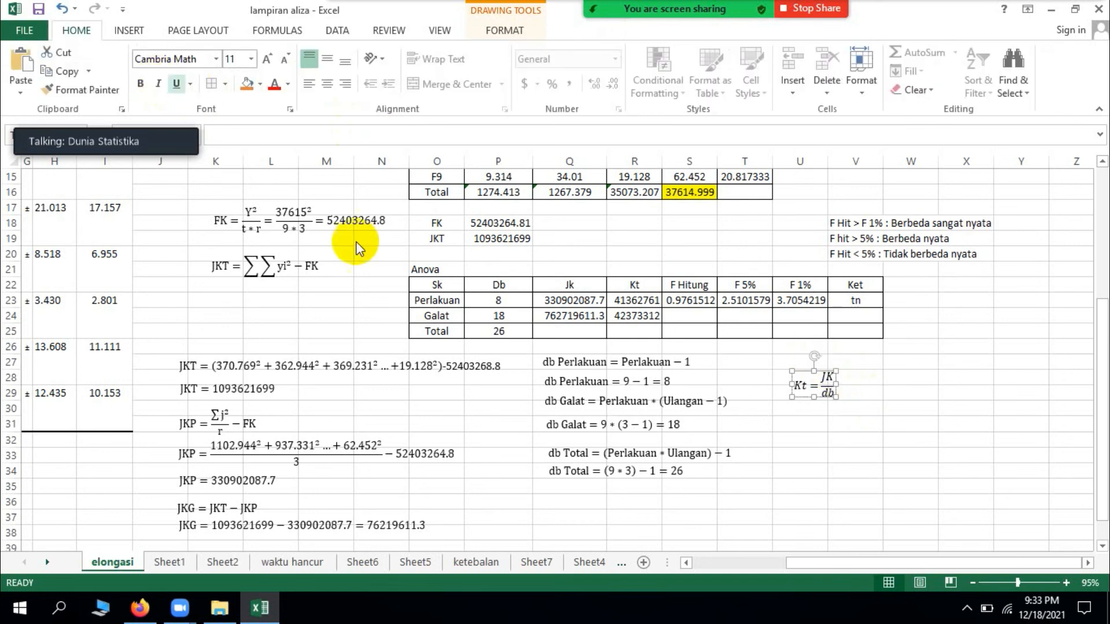
pyautogui.moveTo(821, 399); pyautogui.dragTo(816, 428)
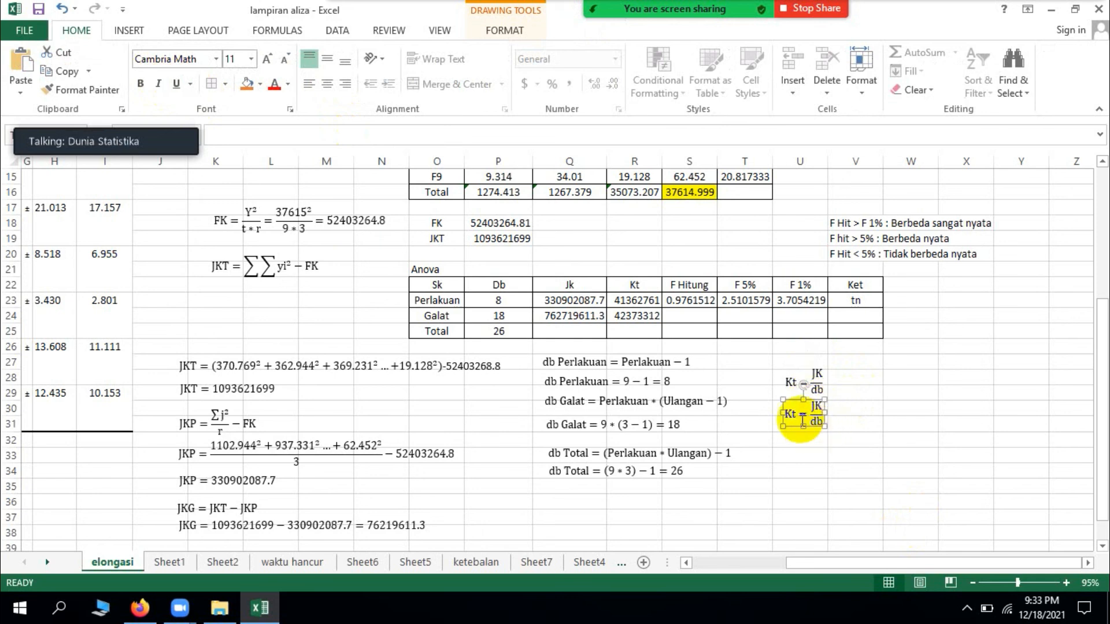
# Step: Extend the left-hand side of the copied Kt equation to read Kt Perlakuan
pyautogui.click(798, 414)
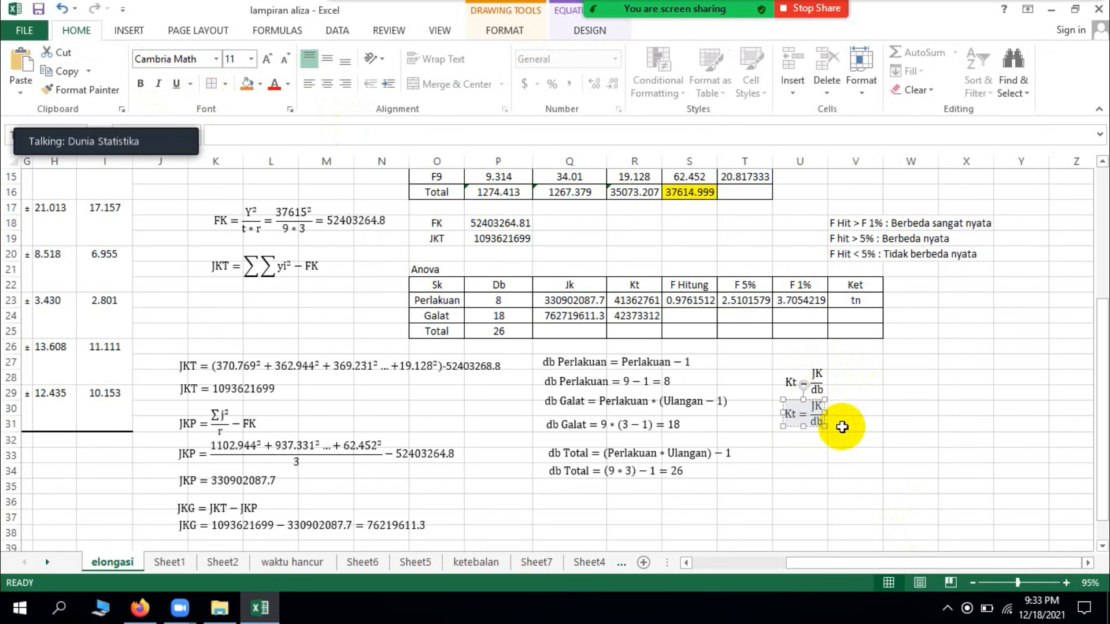
pyautogui.write('Peralia')
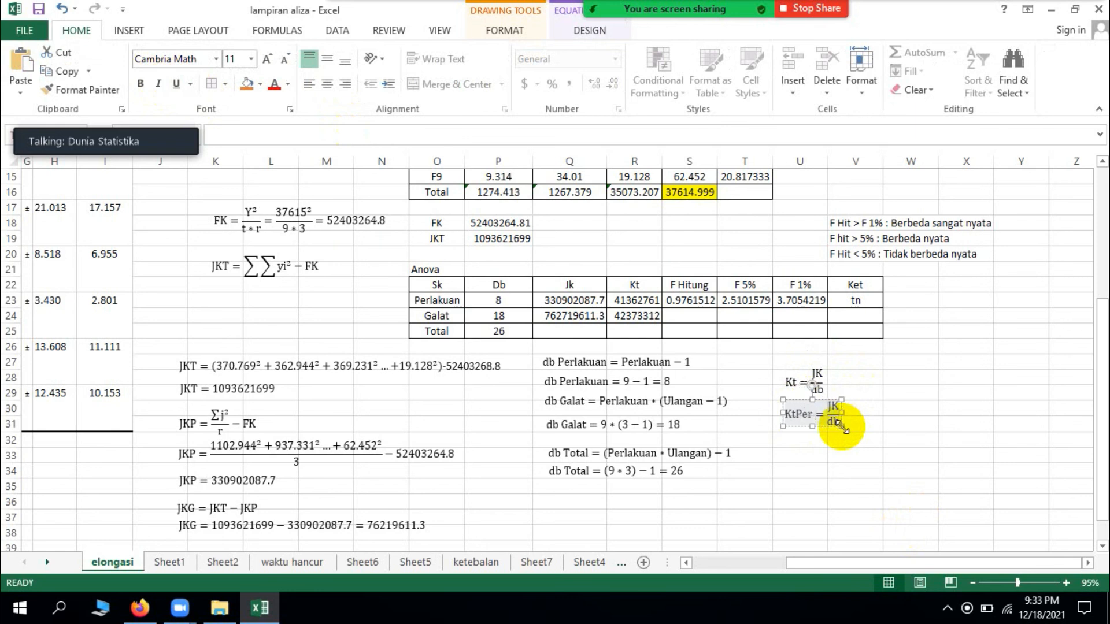
pyautogui.press('BackSpace')
pyautogui.press('BackSpace')
pyautogui.press('BackSpace')
pyautogui.press('BackSpace')
pyautogui.press('BackSpace')
pyautogui.press('BackSpace')
pyautogui.press('BackSpace')
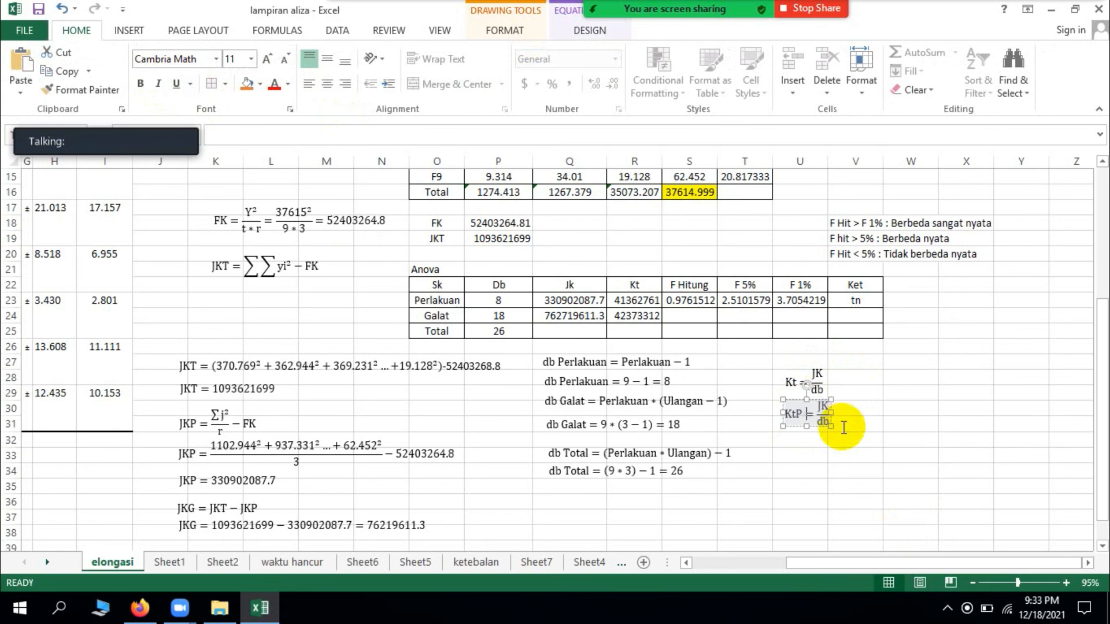
pyautogui.write('Peral')
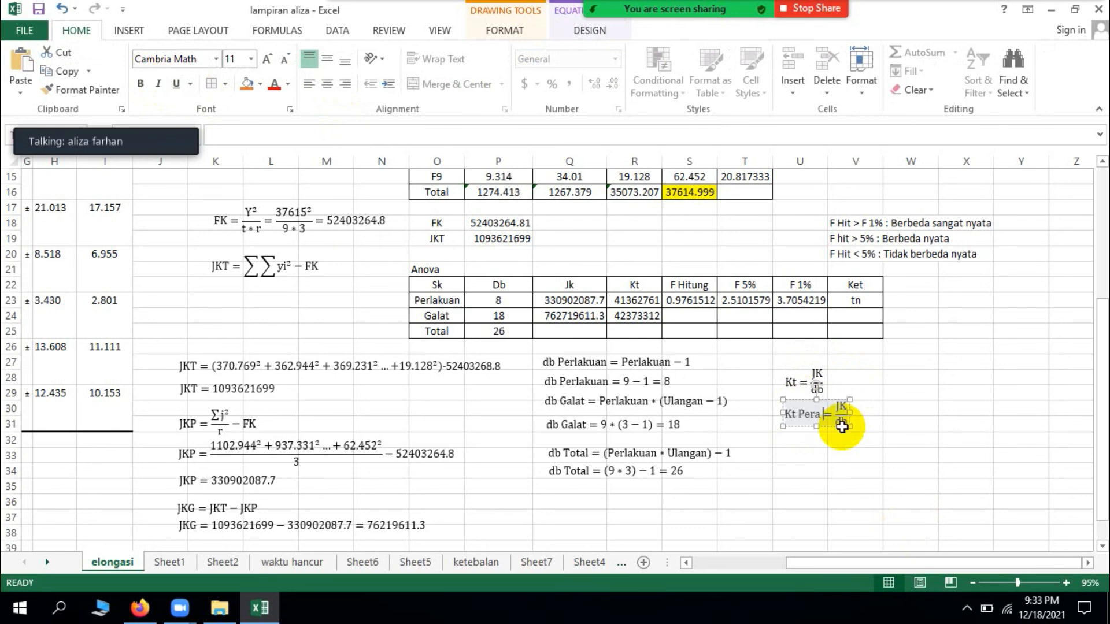
pyautogui.press('BackSpace')
pyautogui.press('BackSpace')
pyautogui.write('lakuan')
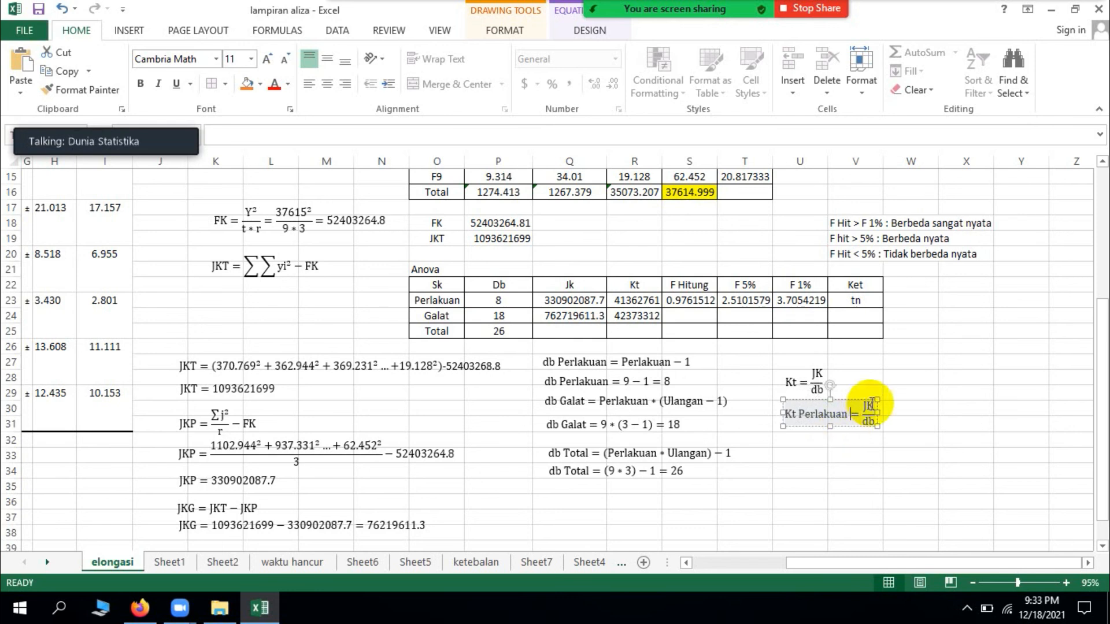
pyautogui.write(' = JK Pera')
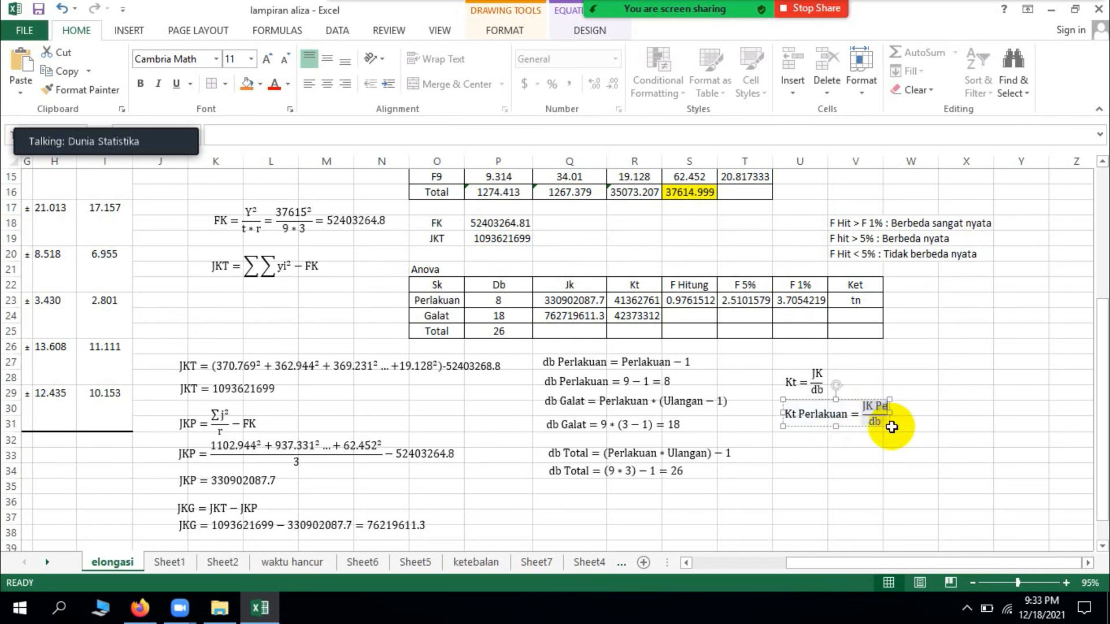
# Step: Change the fraction in the Kt Perlakuan equation to JK Perlakuan over db Perlakuan
pyautogui.press('BackSpace')
pyautogui.write('lakuan')
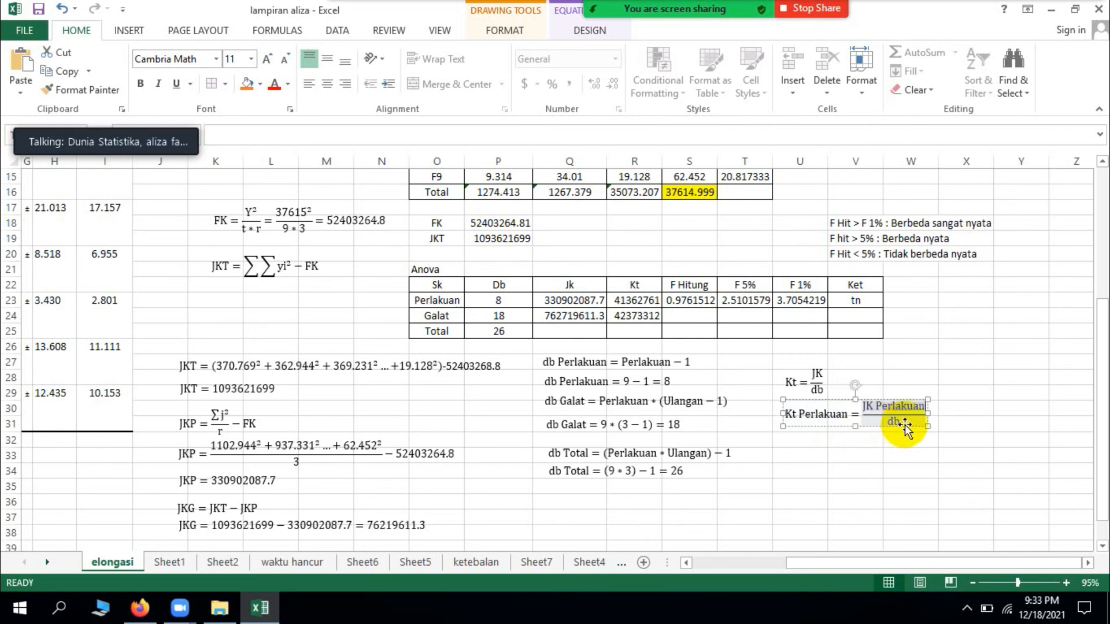
pyautogui.click(894, 425)
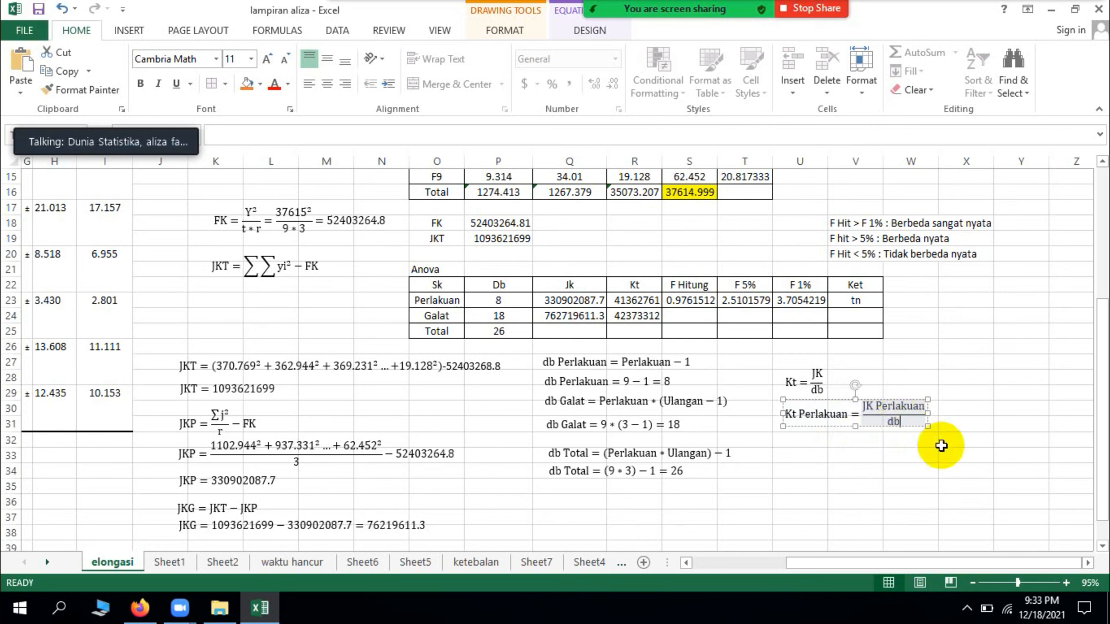
pyautogui.write('Peralkuan')
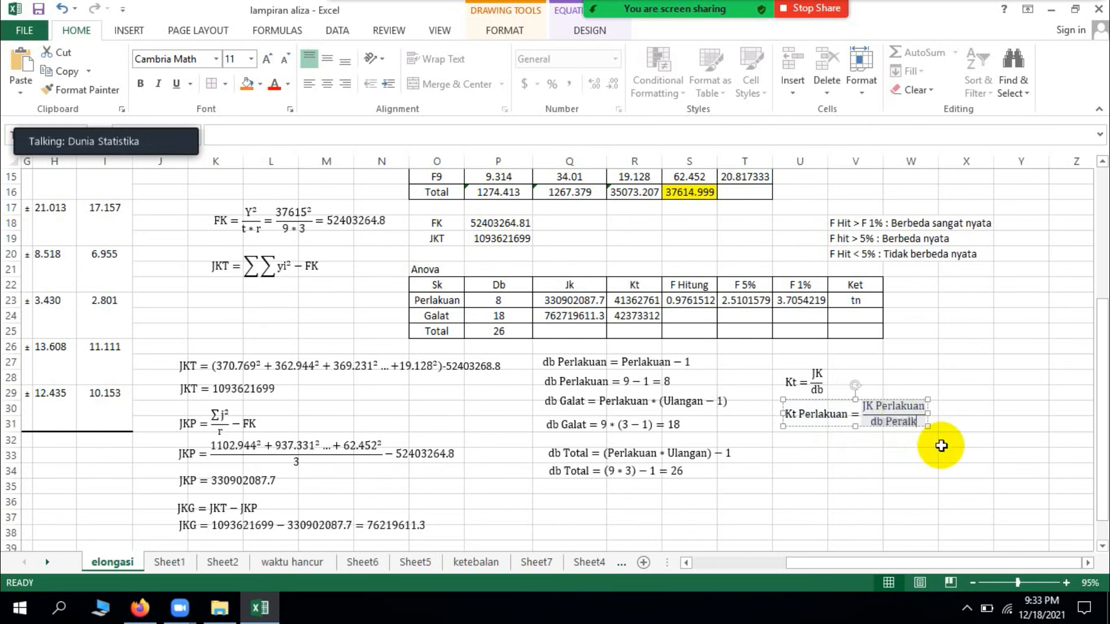
pyautogui.press('BackSpace')
pyautogui.press('BackSpace')
pyautogui.press('BackSpace')
pyautogui.press('BackSpace')
pyautogui.press('BackSpace')
pyautogui.press('BackSpace')
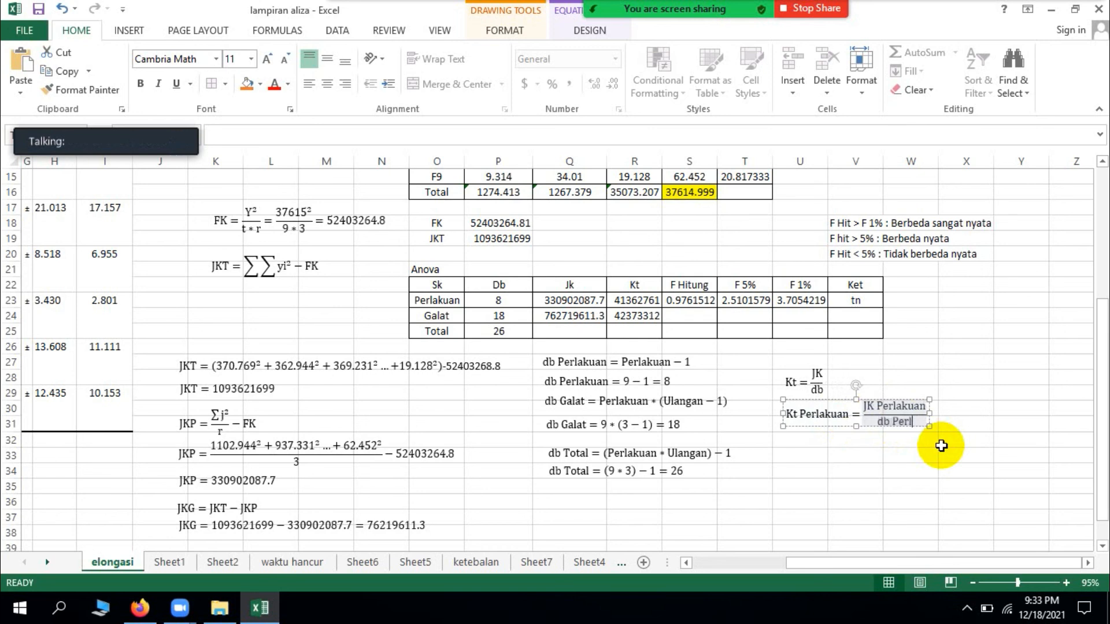
pyautogui.write('lakuan')
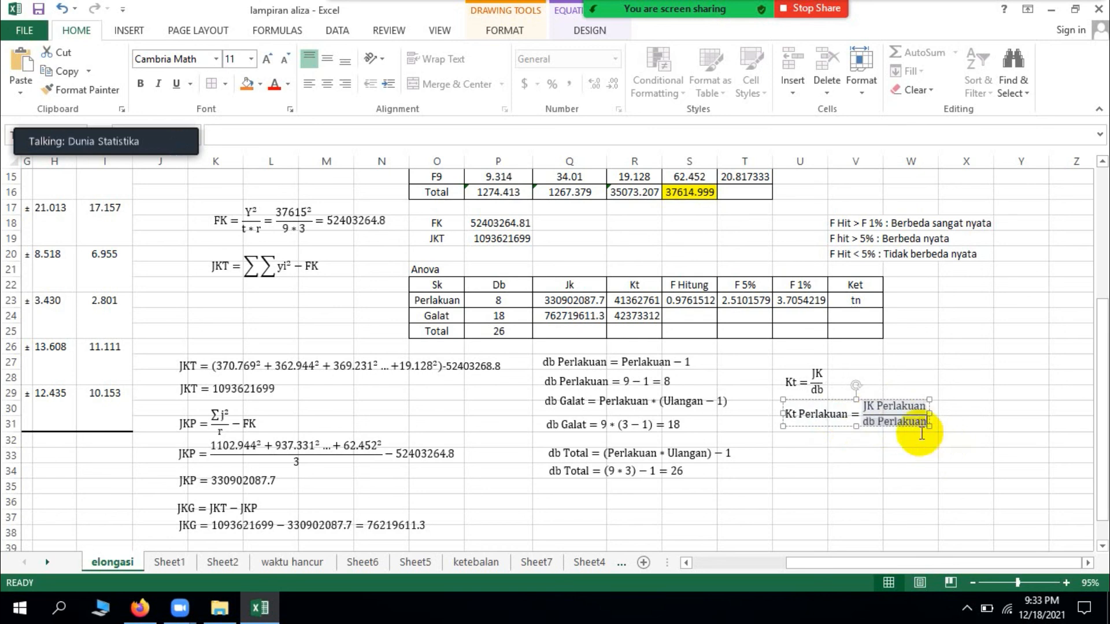
# Step: Duplicate the Kt Perlakuan equation and place the copy directly beneath the original
pyautogui.click(913, 427)
pyautogui.hotkey('ctrl', 'c')
pyautogui.hotkey('ctrl', 'v')
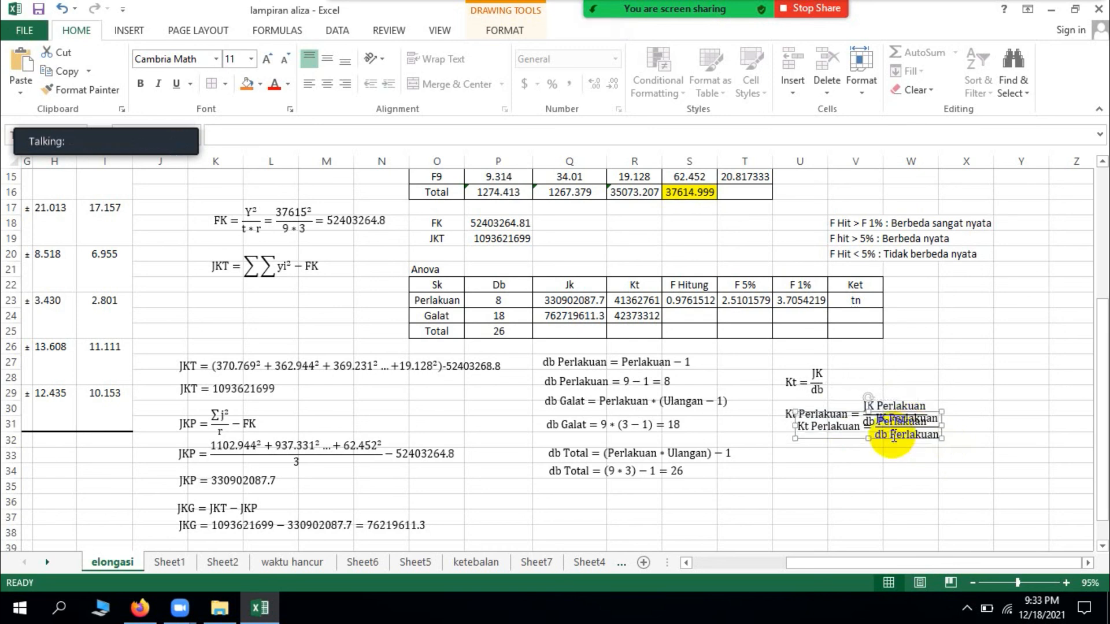
pyautogui.moveTo(893, 441); pyautogui.dragTo(884, 467)
# Step: Replace the numerator JK Perlakuan with 330902087.7 in the copied Kt Perlakuan equation
pyautogui.click(929, 447)
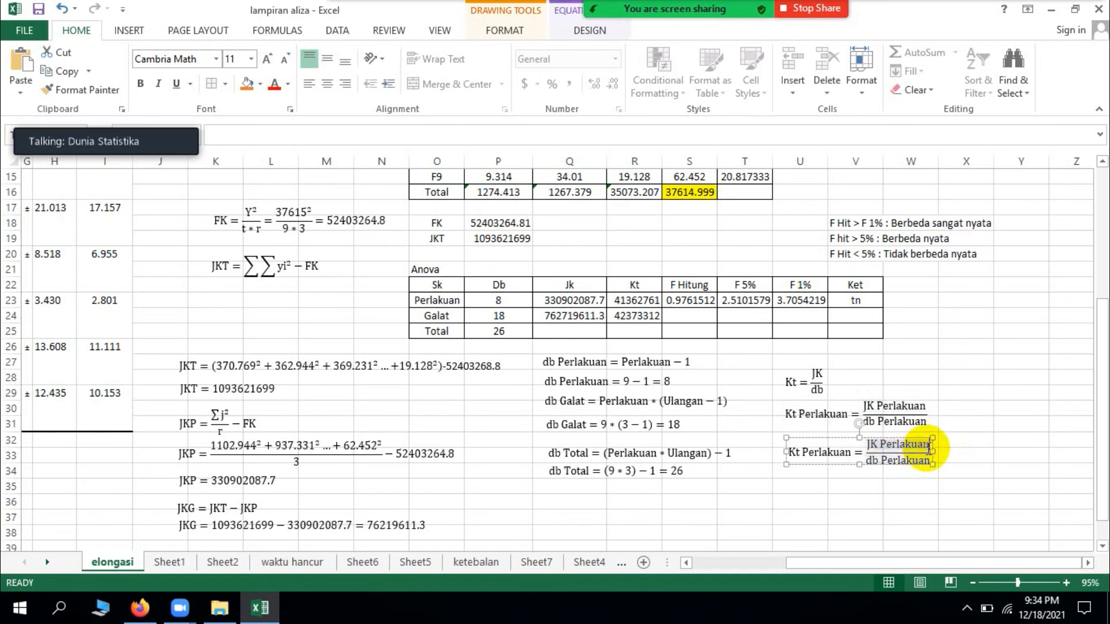
pyautogui.press('BackSpace')
pyautogui.press('BackSpace')
pyautogui.press('BackSpace')
pyautogui.press('BackSpace')
pyautogui.press('BackSpace')
pyautogui.press('BackSpace')
pyautogui.press('BackSpace')
pyautogui.press('BackSpace')
pyautogui.press('BackSpace')
pyautogui.press('BackSpace')
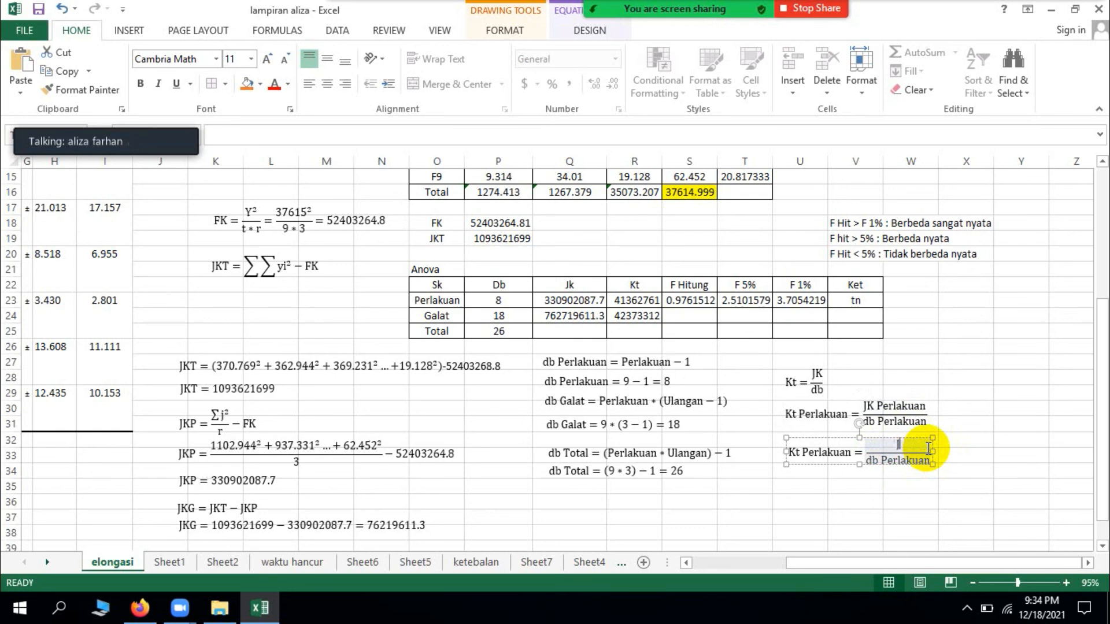
pyautogui.write('330')
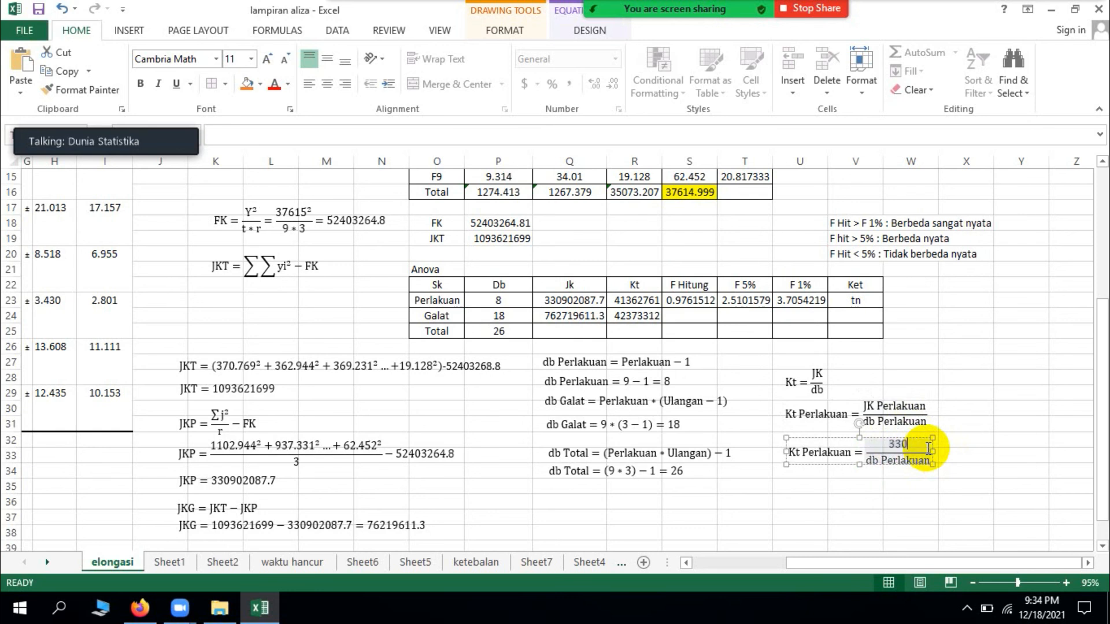
pyautogui.write('902087.7')
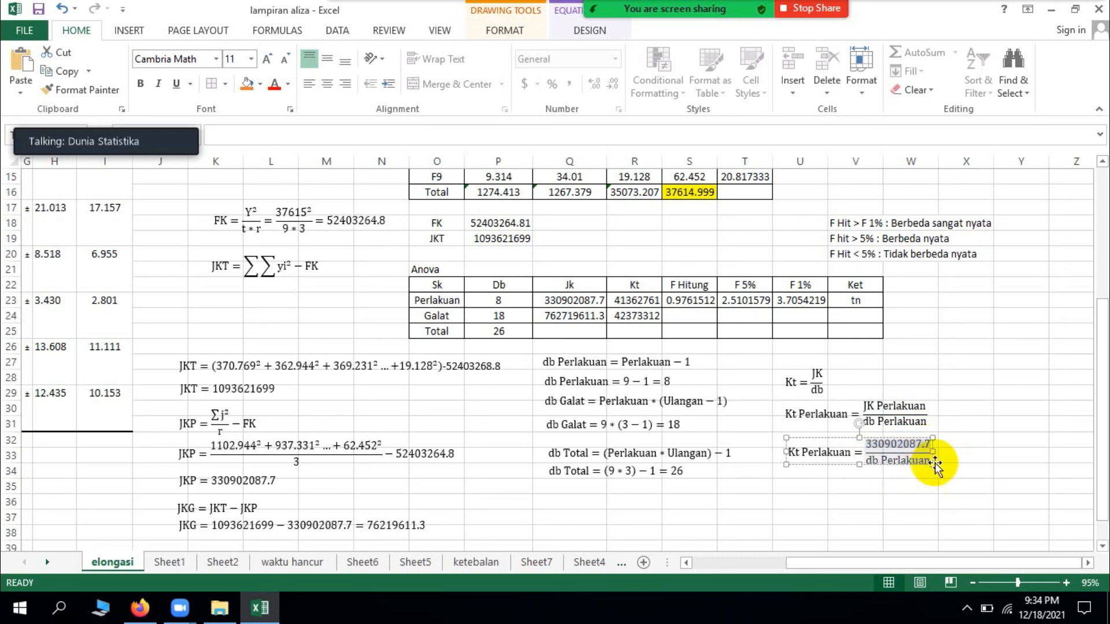
# Step: Replace the denominator db Perlakuan with 8 in the copied Kt Perlakuan equation
pyautogui.click(926, 460)
pyautogui.press('BackSpace')
pyautogui.press('BackSpace')
pyautogui.press('BackSpace')
pyautogui.press('BackSpace')
pyautogui.press('BackSpace')
pyautogui.press('BackSpace')
pyautogui.press('BackSpace')
pyautogui.press('BackSpace')
pyautogui.press('BackSpace')
pyautogui.press('BackSpace')
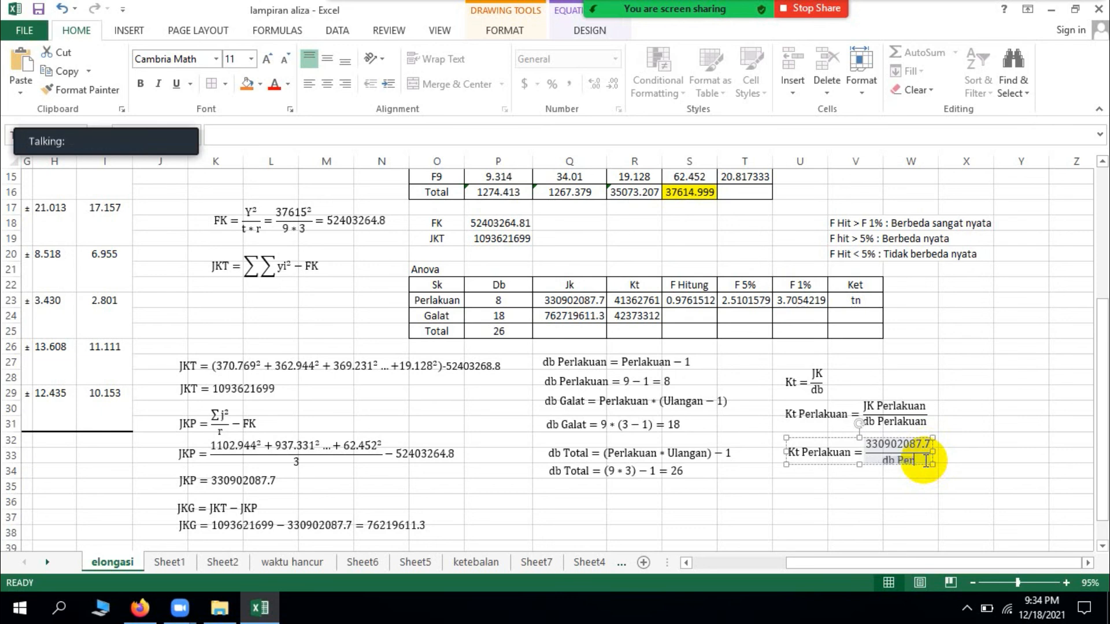
pyautogui.press('BackSpace')
pyautogui.press('BackSpace')
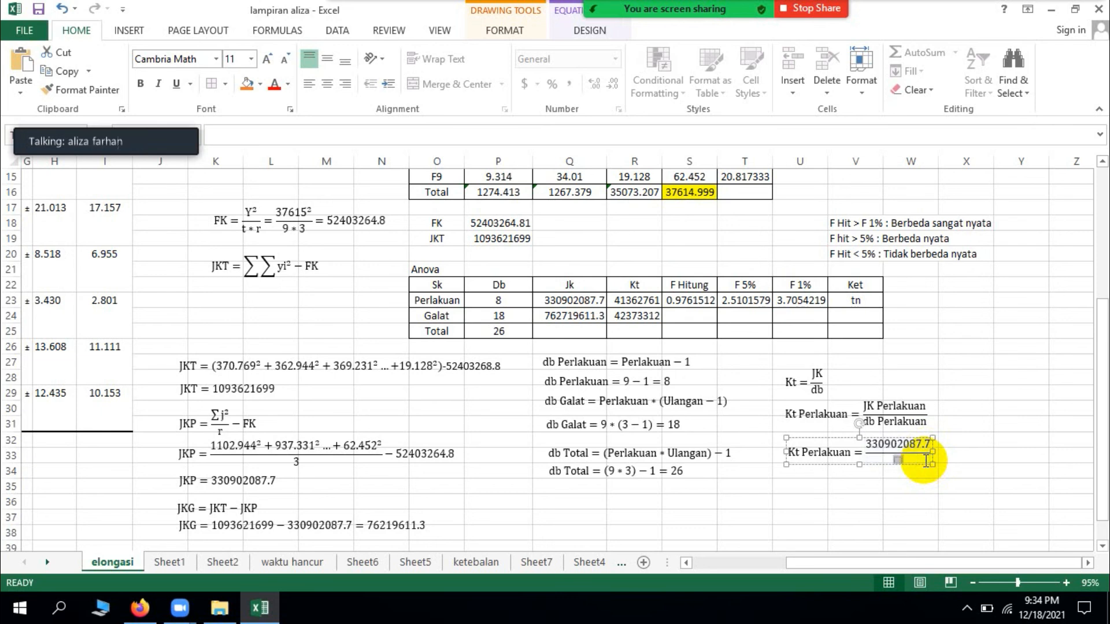
pyautogui.write('8')
pyautogui.press('Escape')
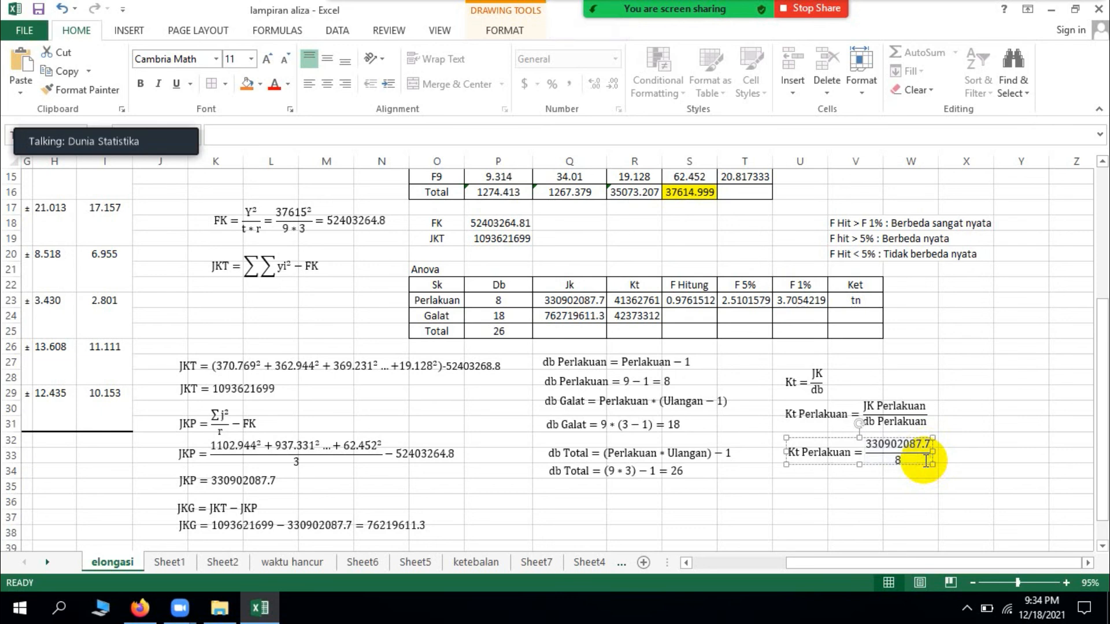
# Step: Append the result = 41362761 to the substituted Kt Perlakuan equation
pyautogui.click(927, 460)
pyautogui.write('= ')
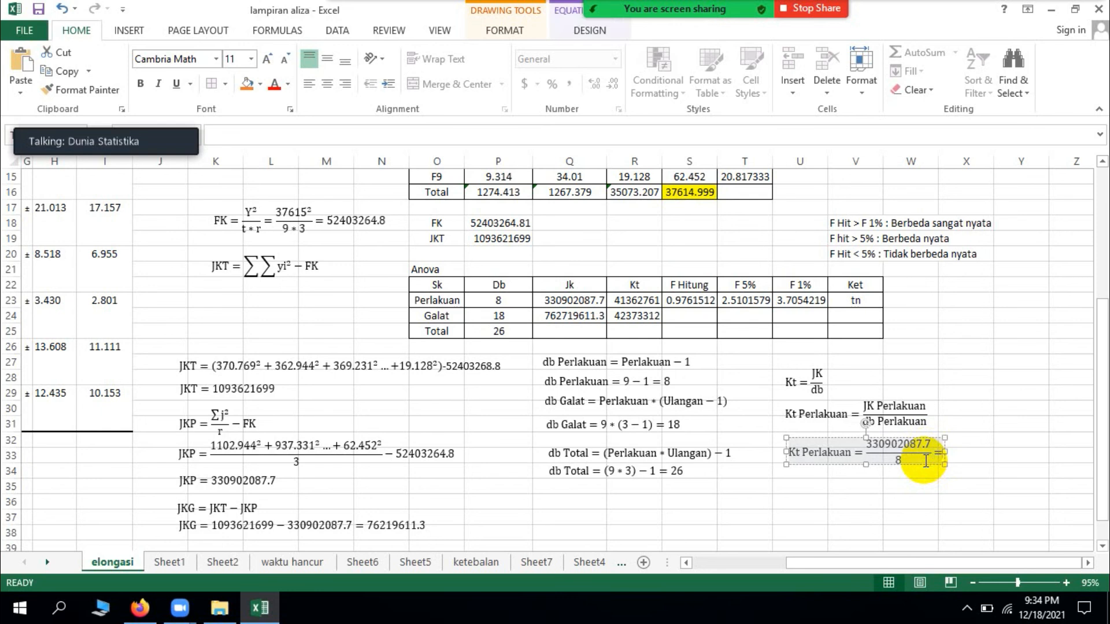
pyautogui.write('41')
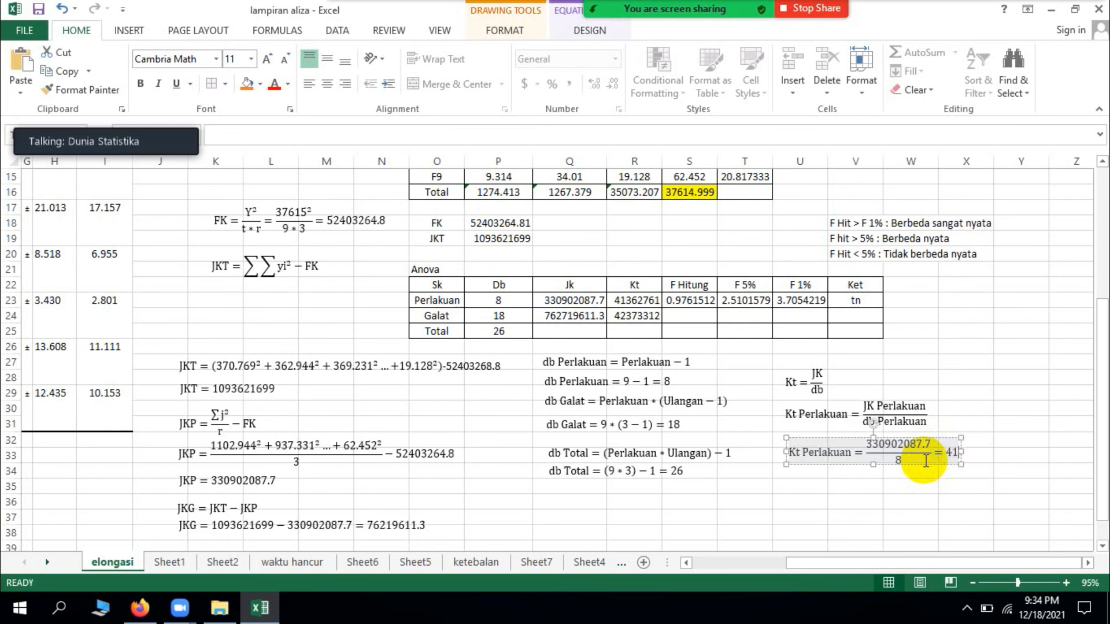
pyautogui.write('36')
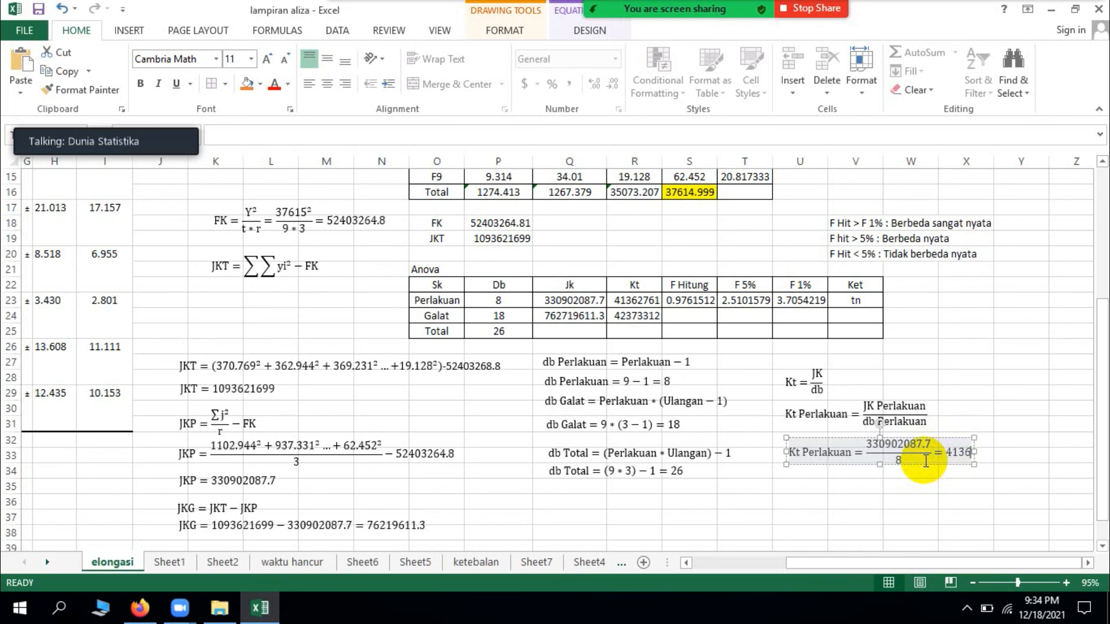
pyautogui.write('2761')
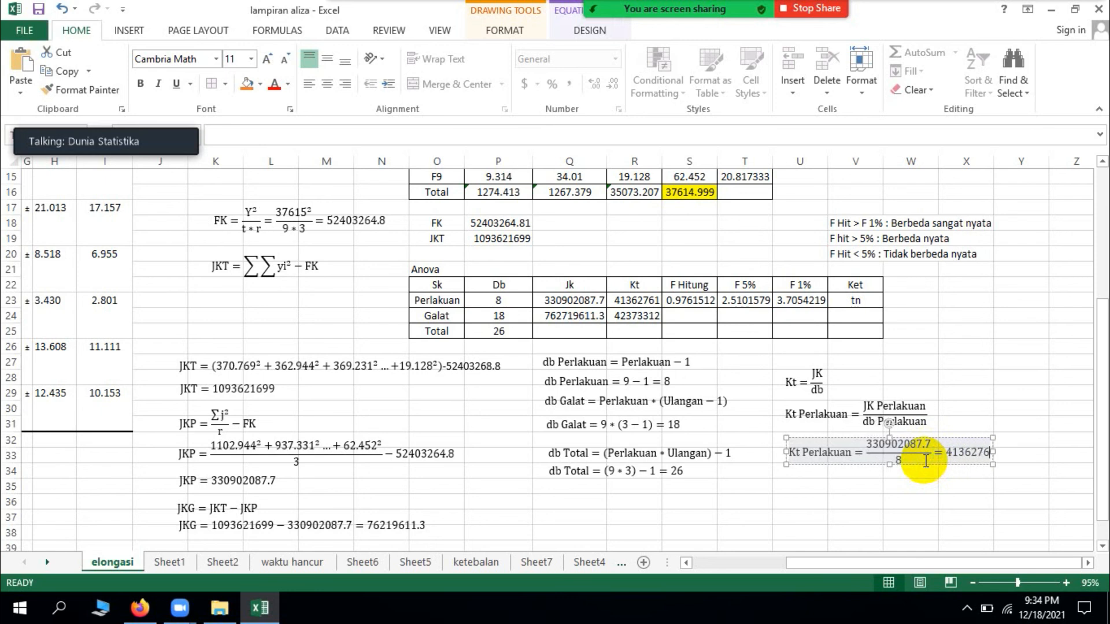
# Step: Duplicate the general and substituted Kt Perlakuan equations together and place the copies directly beneath the originals
pyautogui.click(854, 418)
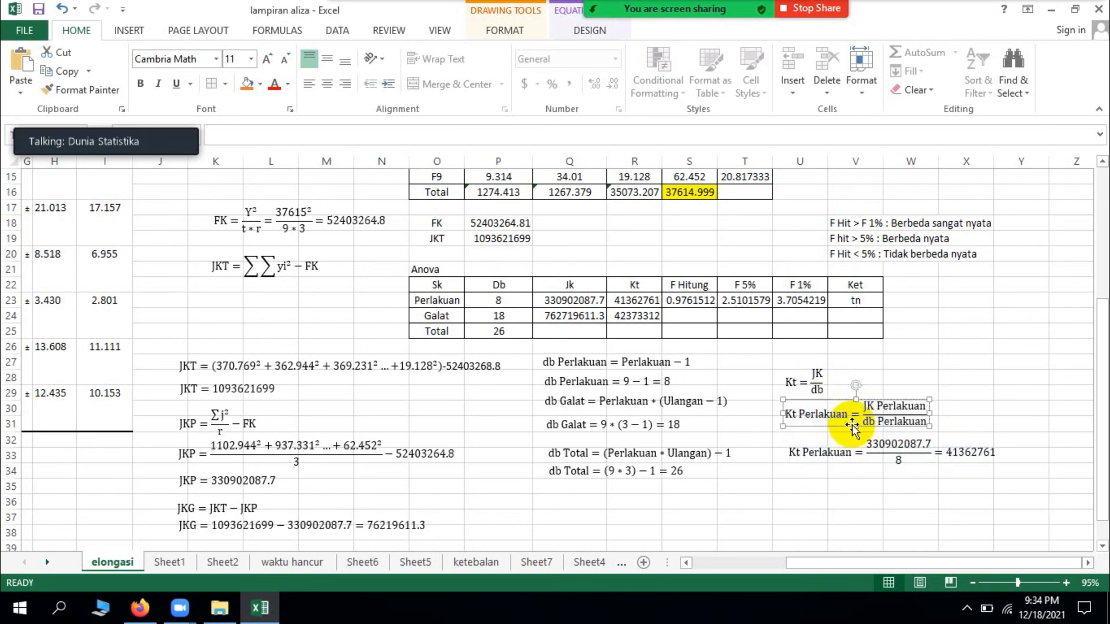
pyautogui.press('Escape')
pyautogui.keyDown('shift'); pyautogui.click(831, 459); pyautogui.keyUp('shift')
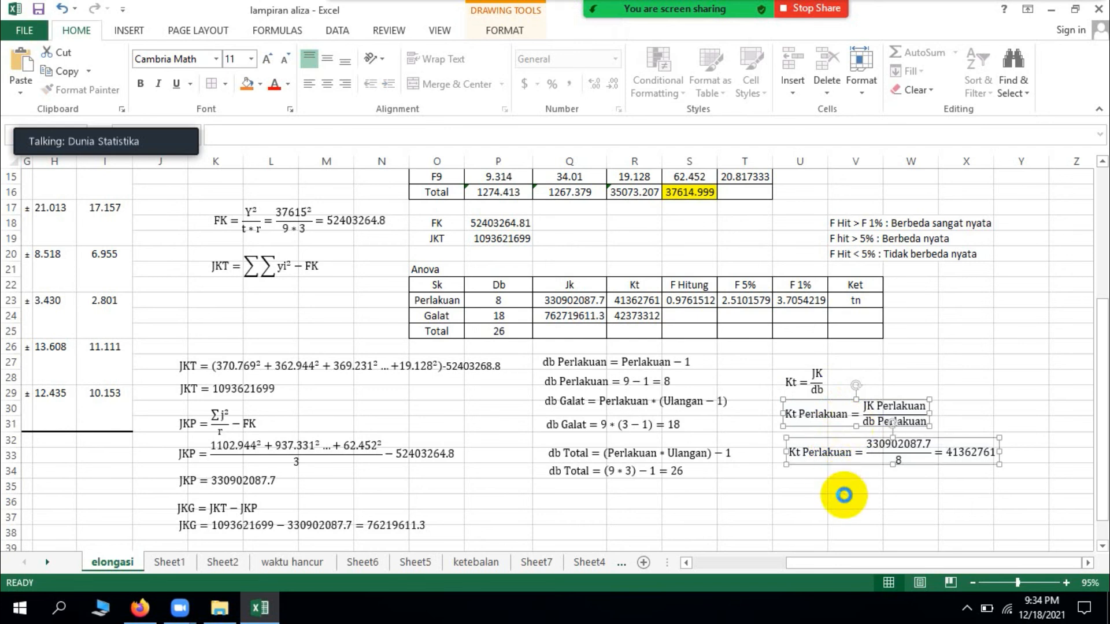
pyautogui.hotkey('ctrl', 'd')
pyautogui.moveTo(856, 476); pyautogui.dragTo(848, 540)
pyautogui.scroll(-1, 848, 538)
pyautogui.click(777, 443)
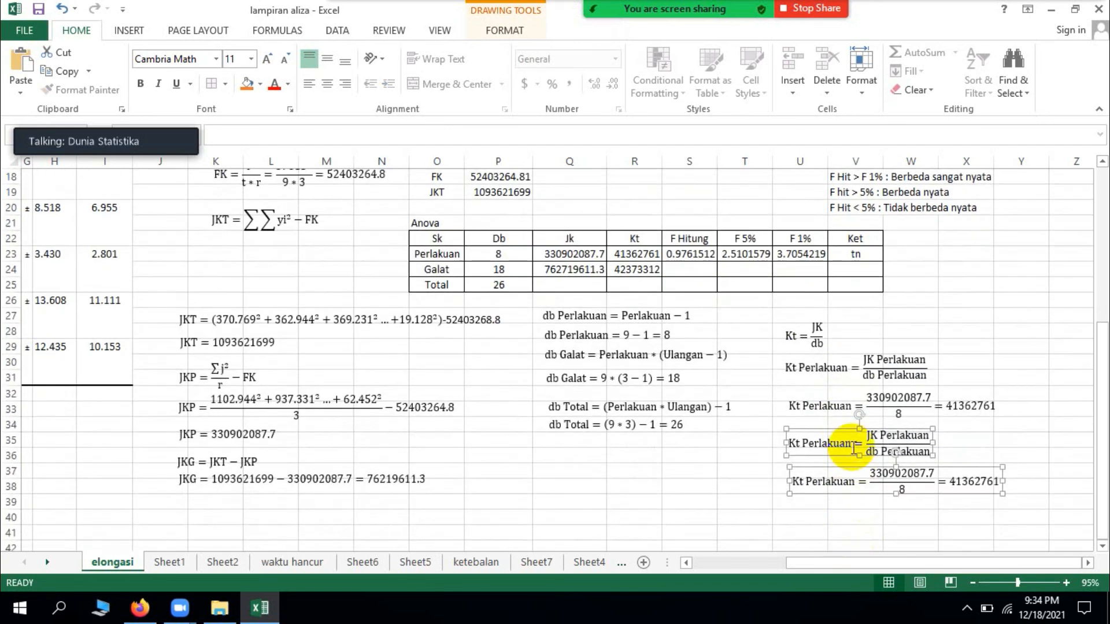
# Step: Change Perlakuan to Galat before the equals sign of the copied general Kt equation
pyautogui.click(851, 447)
pyautogui.press('BackSpace')
pyautogui.press('BackSpace')
pyautogui.press('BackSpace')
pyautogui.press('BackSpace')
pyautogui.press('BackSpace')
pyautogui.press('BackSpace')
pyautogui.press('BackSpace')
pyautogui.press('BackSpace')
pyautogui.press('BackSpace')
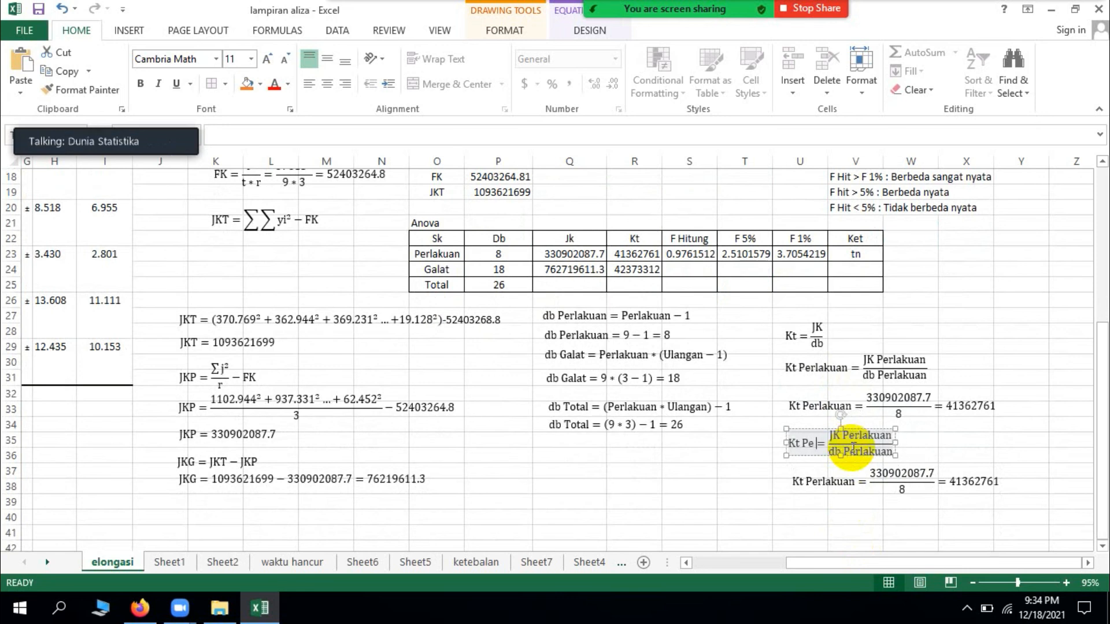
pyautogui.write('G')
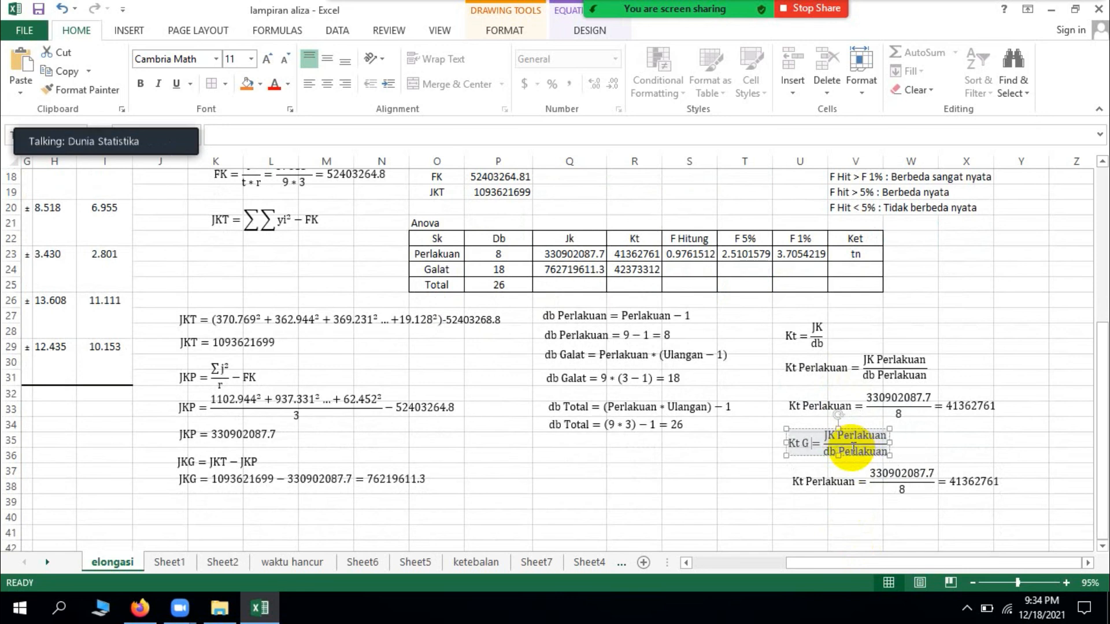
pyautogui.write('alat')
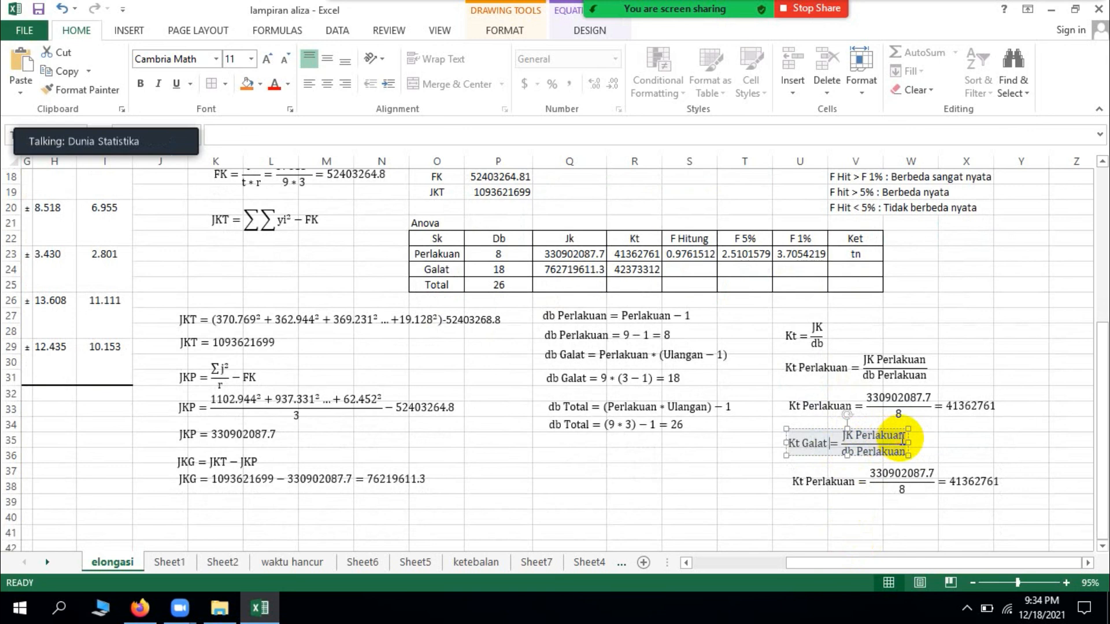
# Step: Change the numerator of the Kt Galat equation to JK Galat
pyautogui.press('BackSpace')
pyautogui.press('BackSpace')
pyautogui.press('BackSpace')
pyautogui.press('BackSpace')
pyautogui.press('BackSpace')
pyautogui.press('BackSpace')
pyautogui.press('BackSpace')
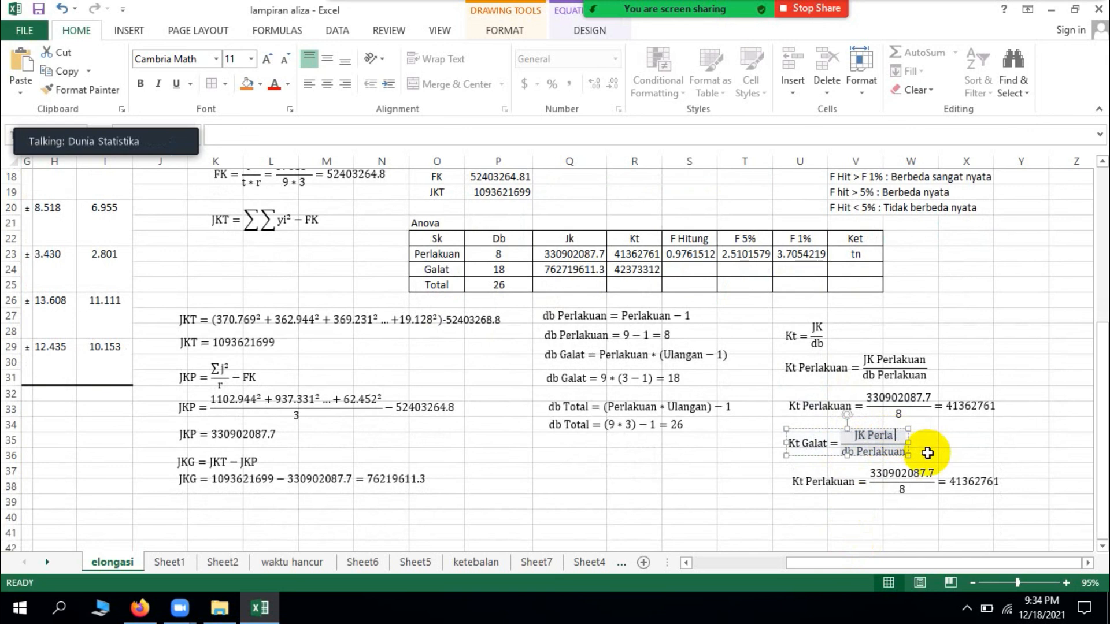
pyautogui.press('BackSpace')
pyautogui.press('BackSpace')
pyautogui.press('BackSpace')
pyautogui.write('Galat')
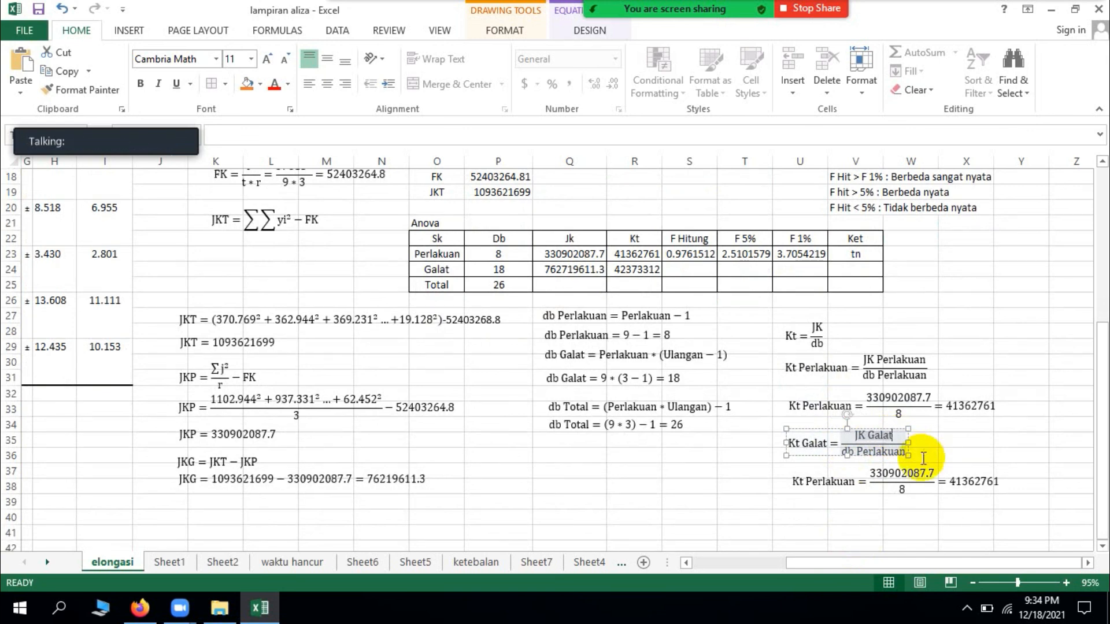
# Step: Change the denominator of the Kt Galat equation to db Galat
pyautogui.click(897, 457)
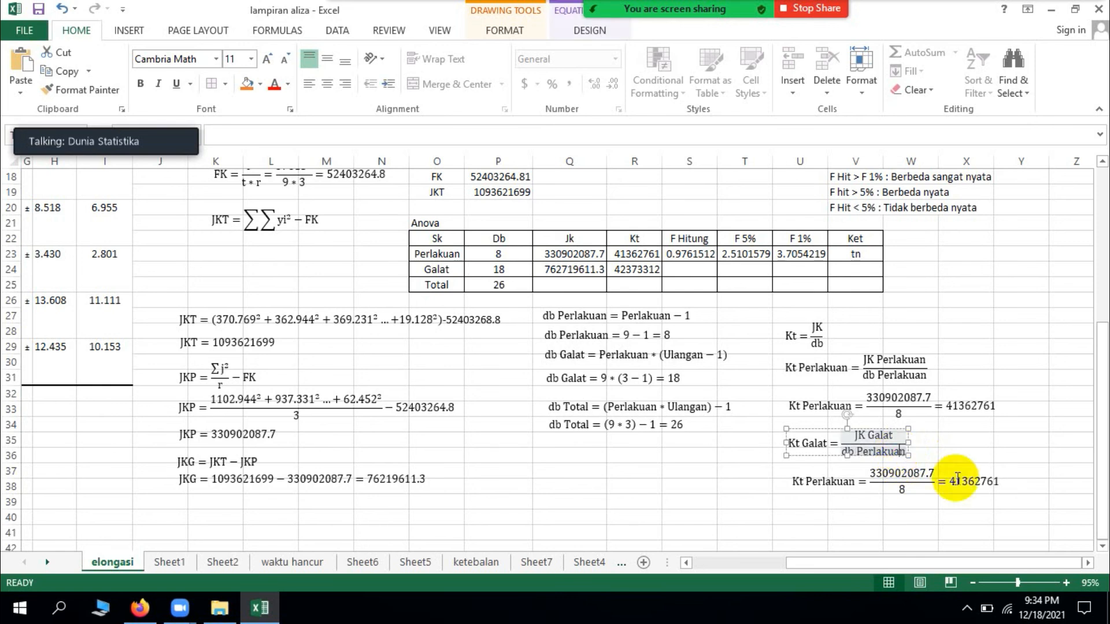
pyautogui.press('BackSpace')
pyautogui.press('BackSpace')
pyautogui.press('BackSpace')
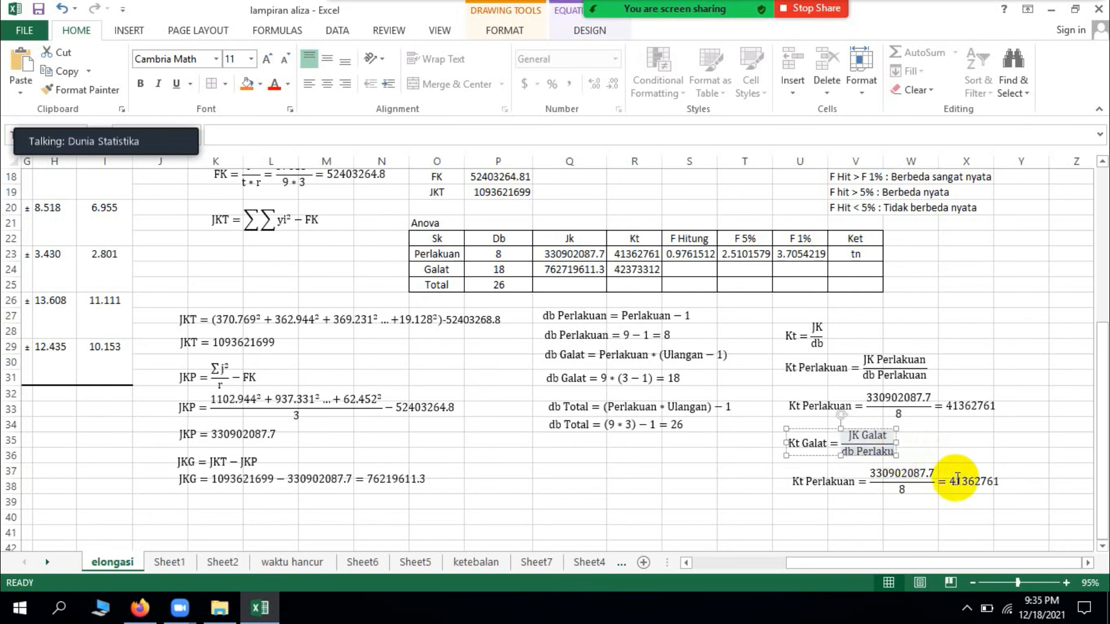
pyautogui.press('BackSpace')
pyautogui.press('BackSpace')
pyautogui.press('BackSpace')
pyautogui.press('BackSpace')
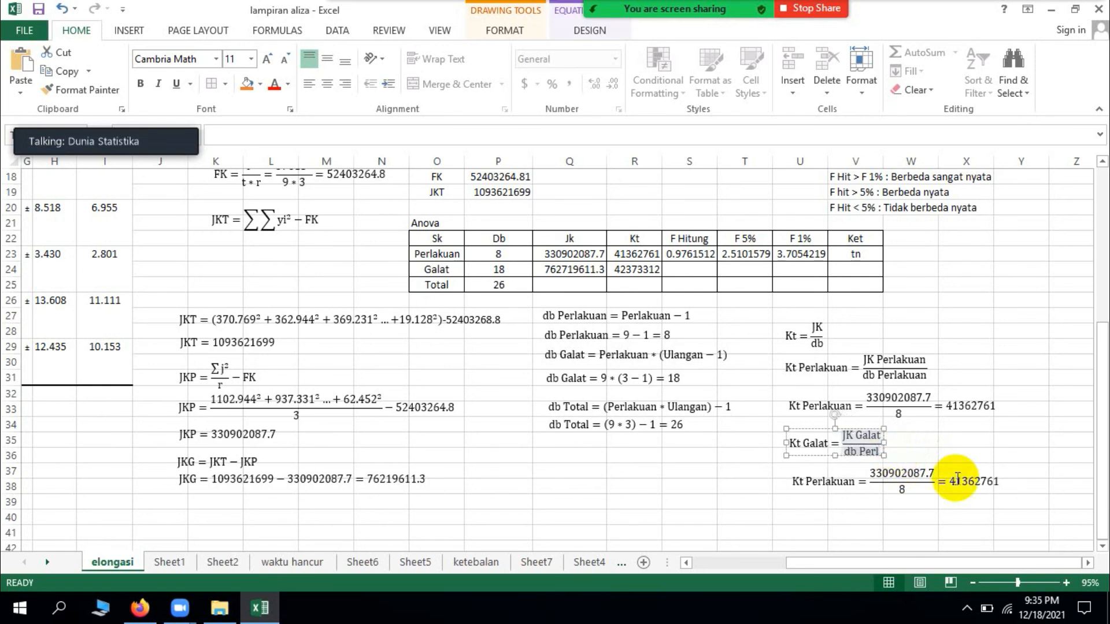
pyautogui.press('BackSpace')
pyautogui.press('BackSpace')
pyautogui.press('BackSpace')
pyautogui.write('Galat')
# Step: Replace the numerator 330902087.7 with 42373312 in the substituted equation below Kt Galat
pyautogui.click(934, 473)
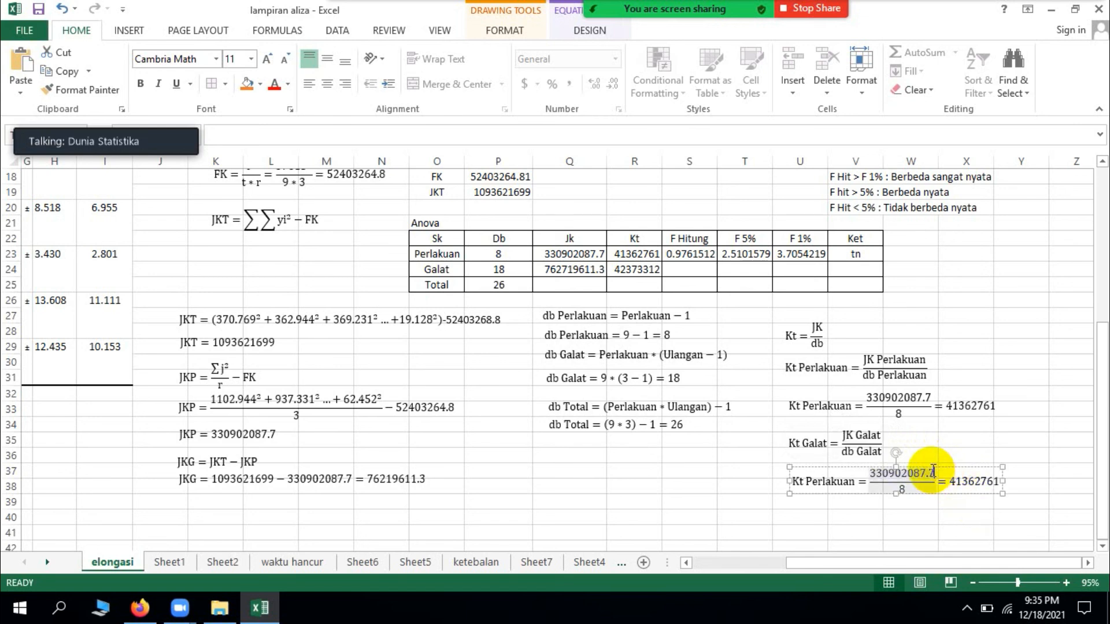
pyautogui.press('BackSpace')
pyautogui.press('BackSpace')
pyautogui.press('BackSpace')
pyautogui.press('BackSpace')
pyautogui.press('BackSpace')
pyautogui.press('BackSpace')
pyautogui.press('BackSpace')
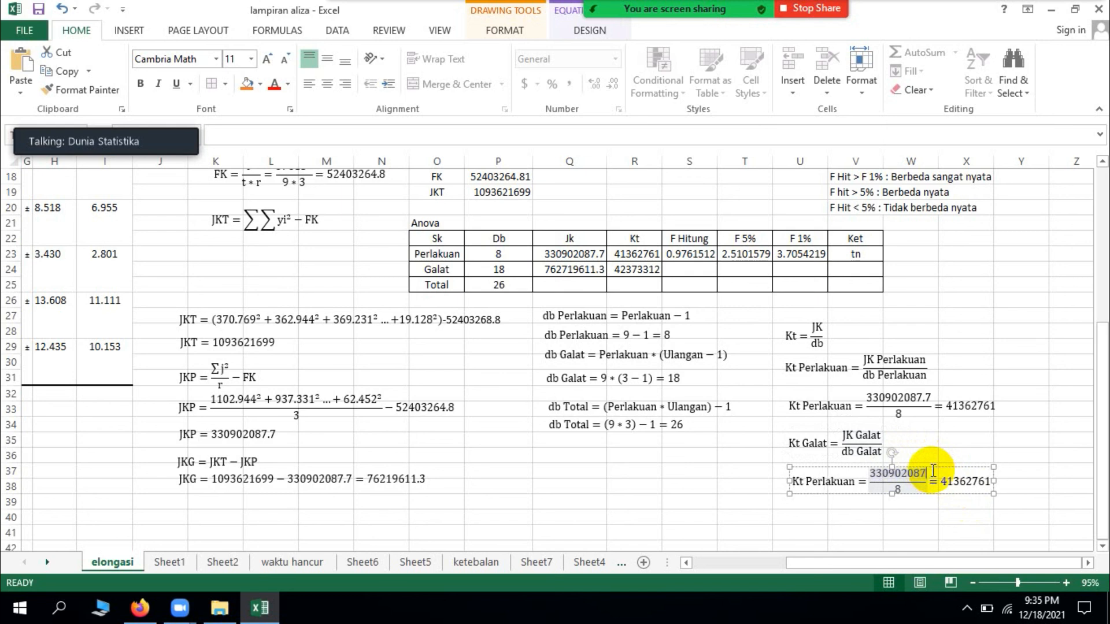
pyautogui.press('BackSpace')
pyautogui.press('BackSpace')
pyautogui.press('BackSpace')
pyautogui.press('BackSpace')
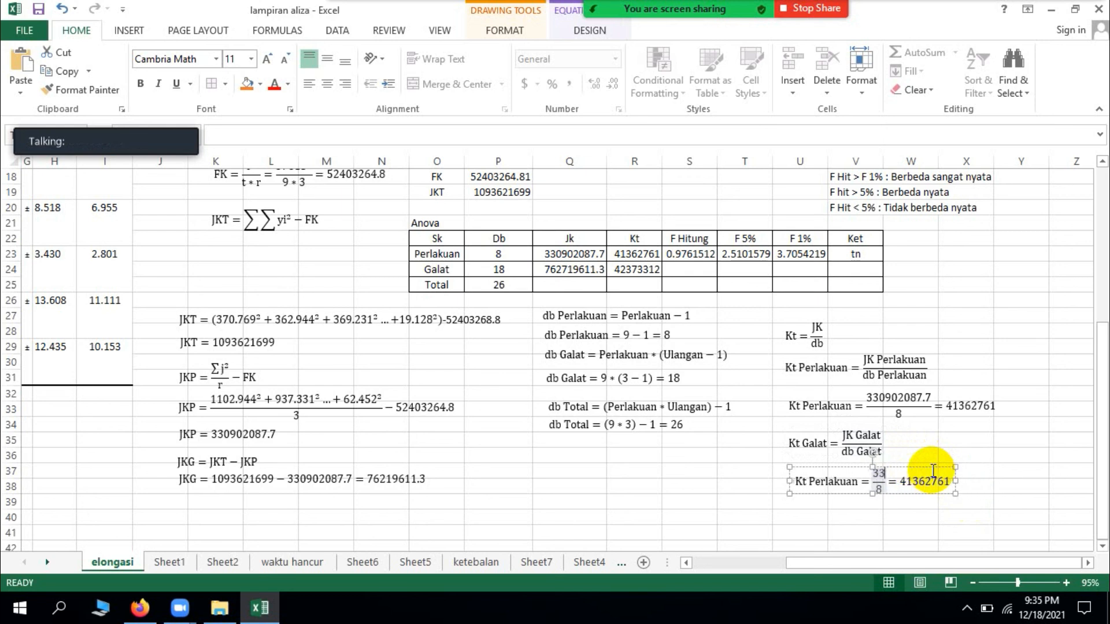
pyautogui.write('423')
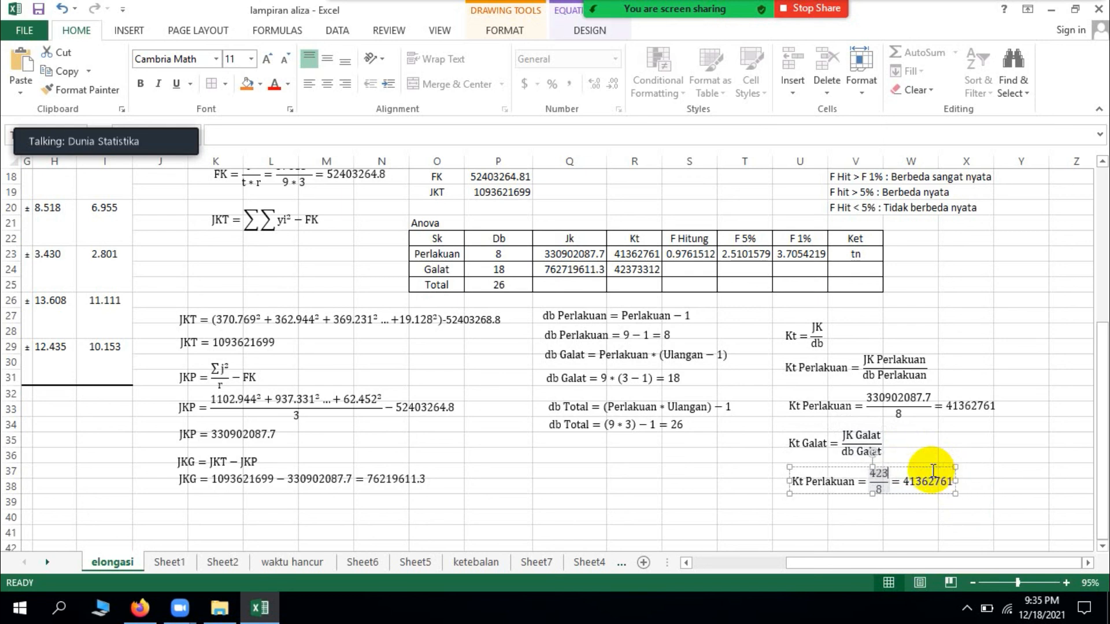
pyautogui.write('7')
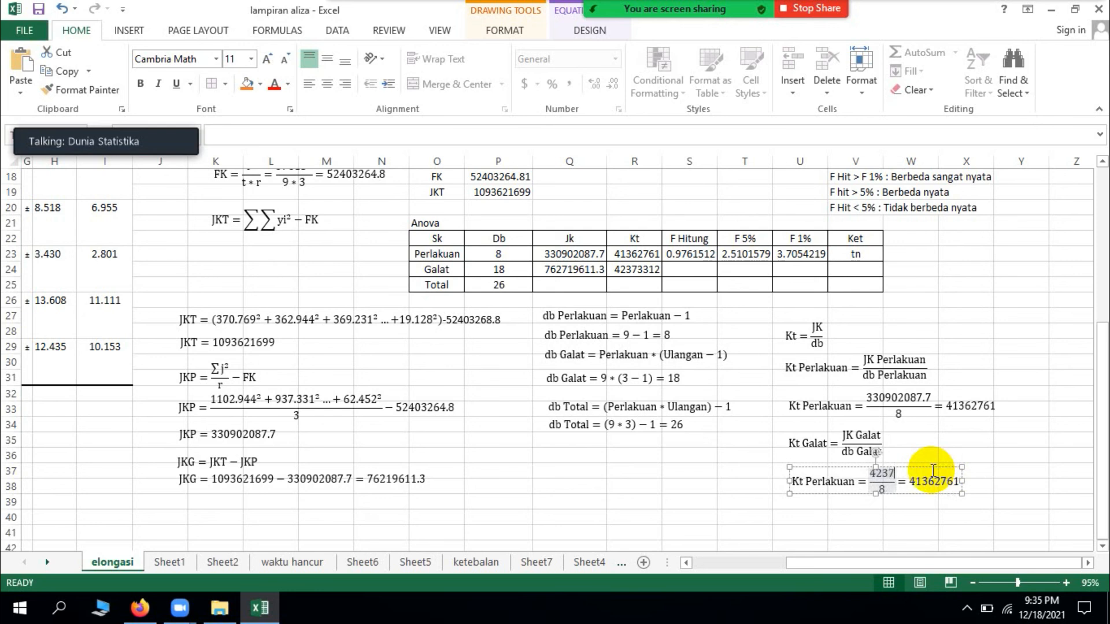
pyautogui.write('3312')
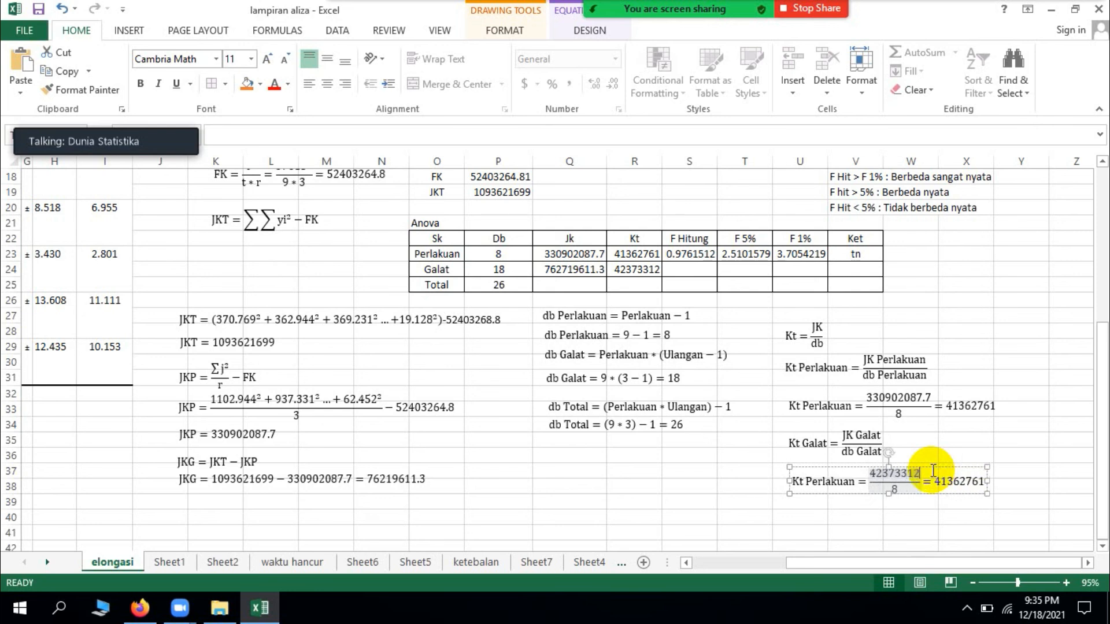
# Step: Set the denominator to 18 and delete the old result = 41362761 from the substituted equation below Kt Galat
pyautogui.click(895, 489)
pyautogui.write('18')
pyautogui.click(984, 483)
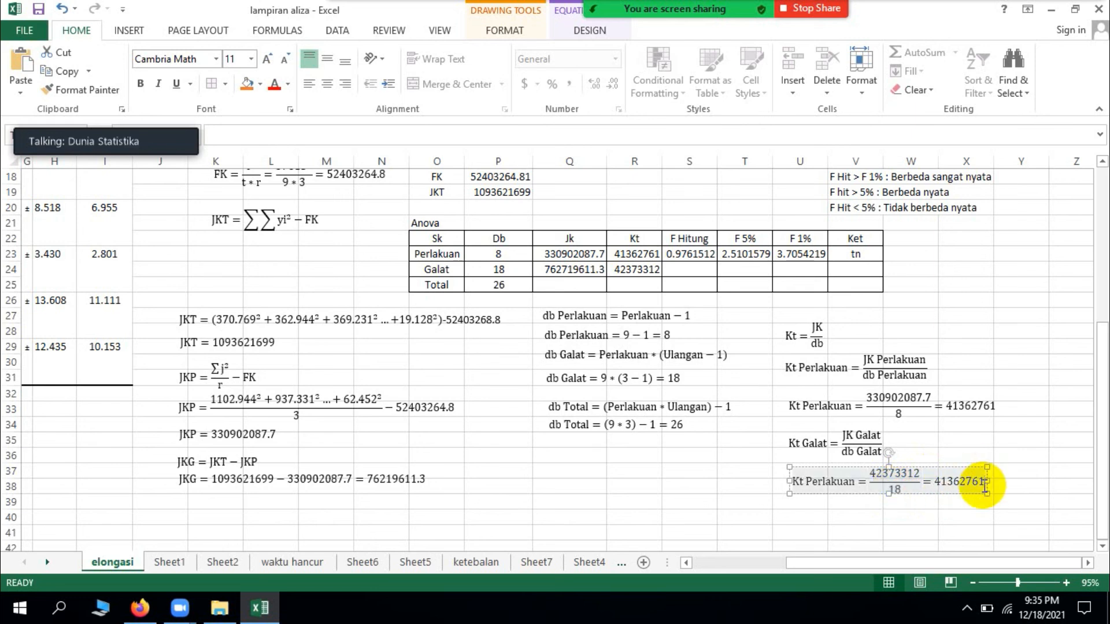
pyautogui.press('BackSpace')
pyautogui.press('BackSpace')
pyautogui.press('BackSpace')
pyautogui.press('BackSpace')
pyautogui.press('BackSpace')
pyautogui.press('BackSpace')
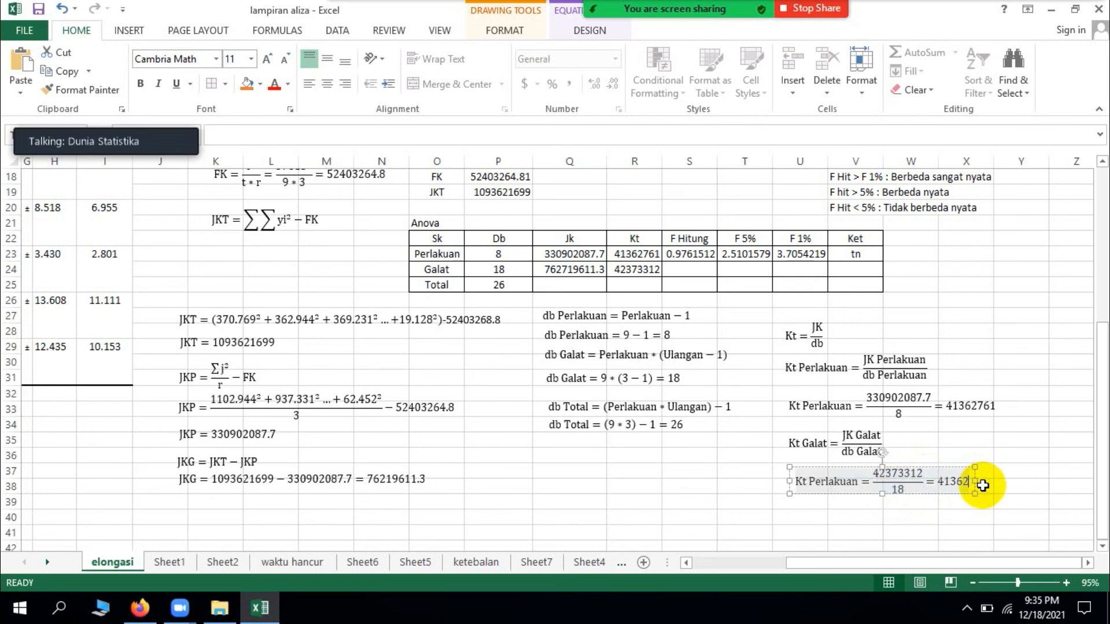
pyautogui.press('BackSpace')
pyautogui.press('BackSpace')
pyautogui.press('BackSpace')
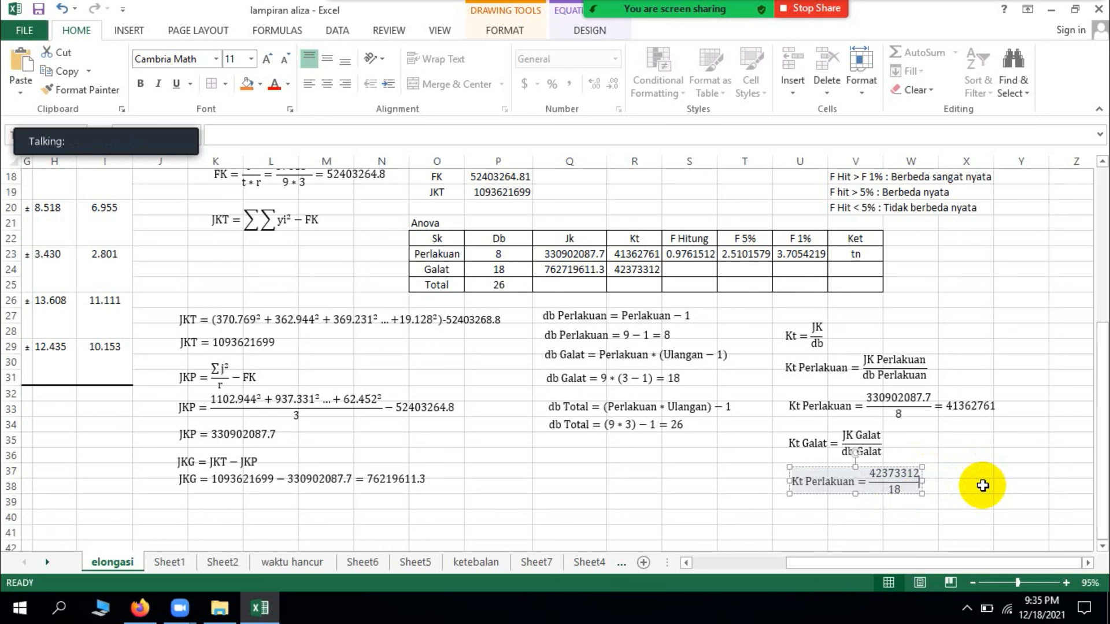
pyautogui.write('762')
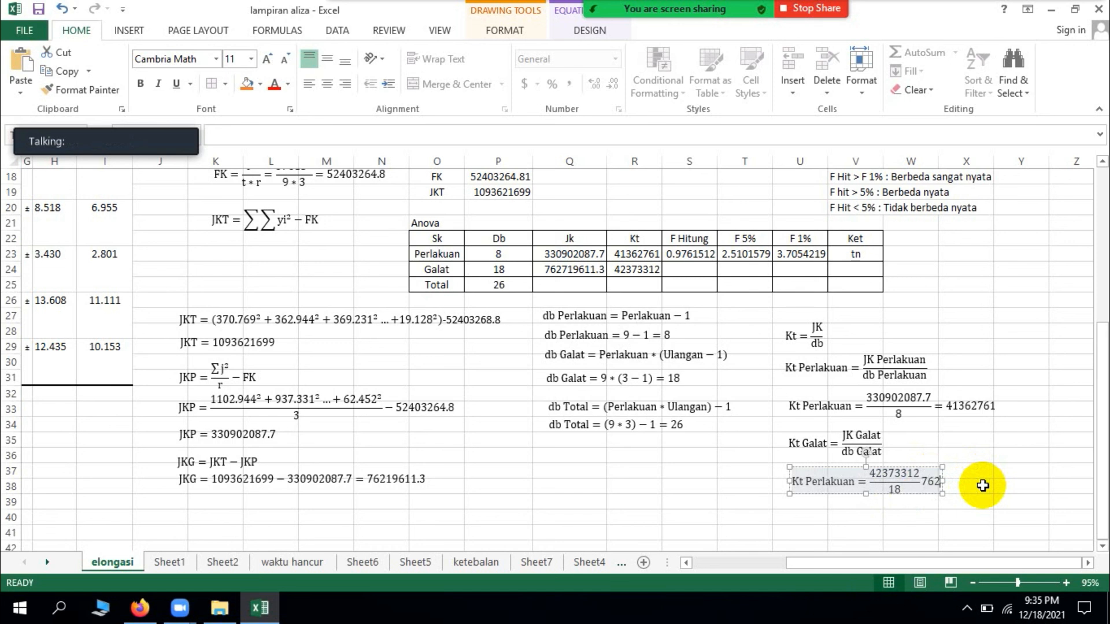
pyautogui.write('719')
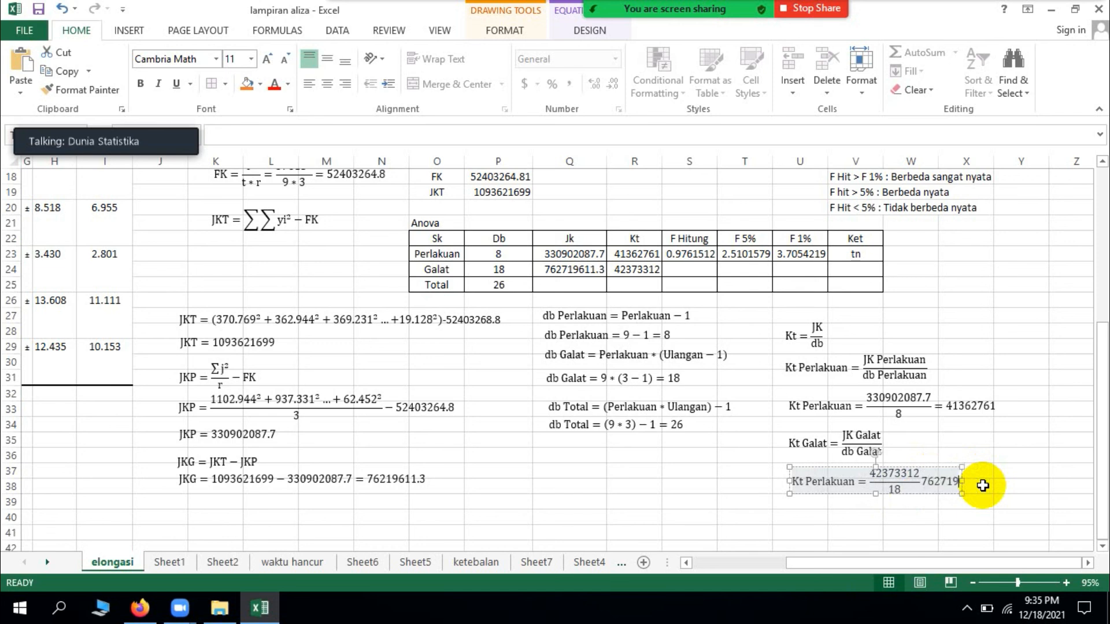
pyautogui.write('6')
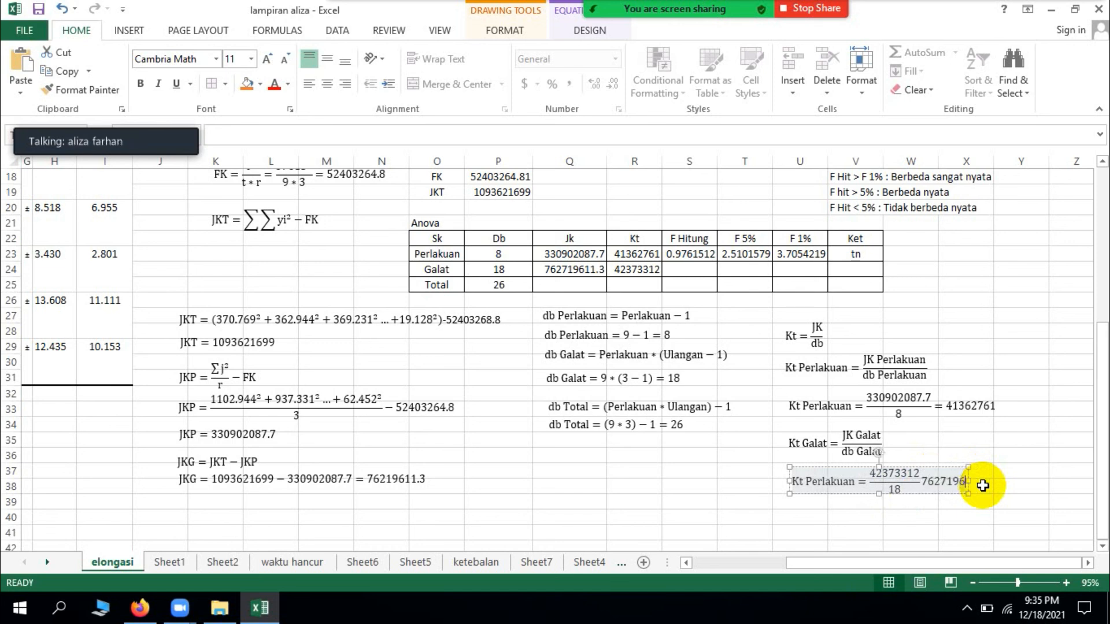
pyautogui.press('BackSpace')
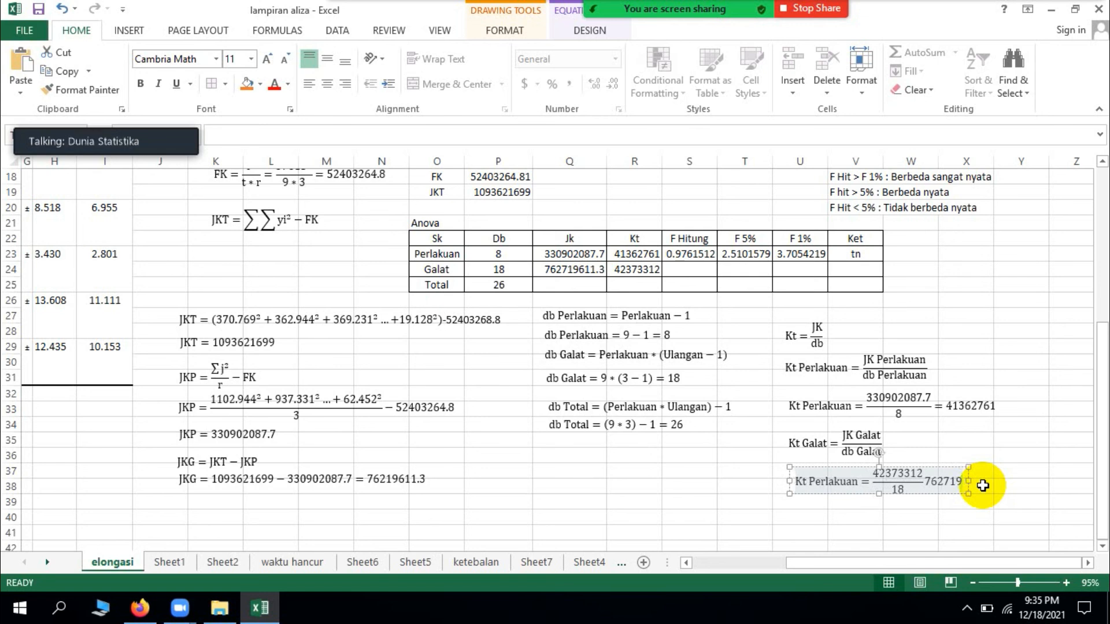
pyautogui.press('BackSpace')
pyautogui.press('BackSpace')
pyautogui.press('BackSpace')
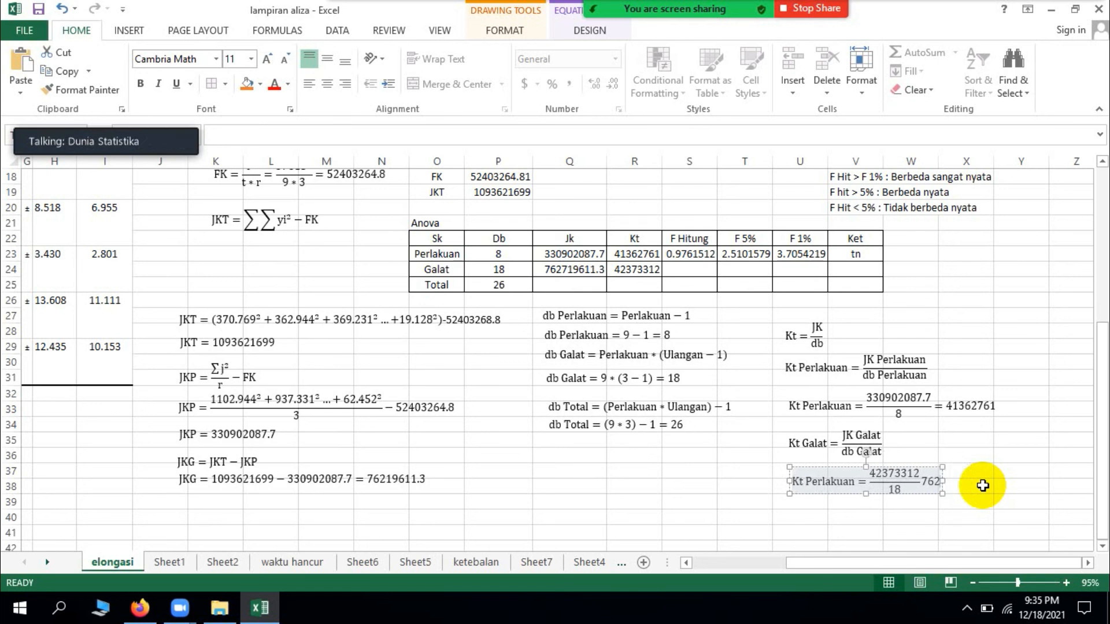
pyautogui.press('BackSpace')
pyautogui.press('BackSpace')
pyautogui.press('BackSpace')
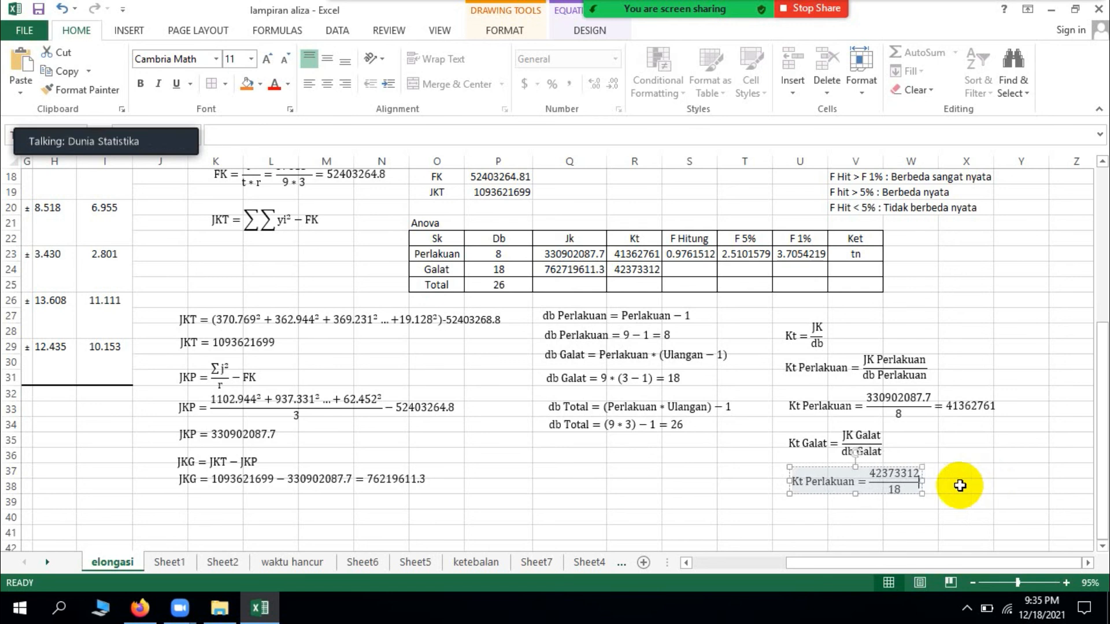
# Step: Replace the numerator with 762719611.3 in the substituted equation below Kt Galat
pyautogui.click(915, 474)
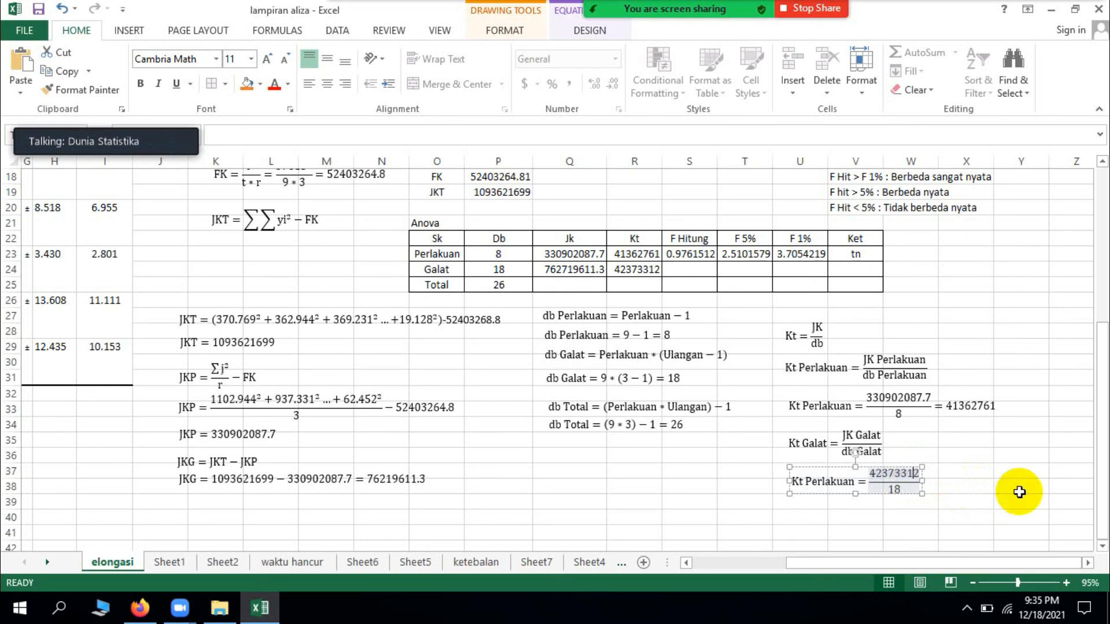
pyautogui.press('BackSpace')
pyautogui.press('BackSpace')
pyautogui.press('BackSpace')
pyautogui.press('BackSpace')
pyautogui.press('BackSpace')
pyautogui.press('BackSpace')
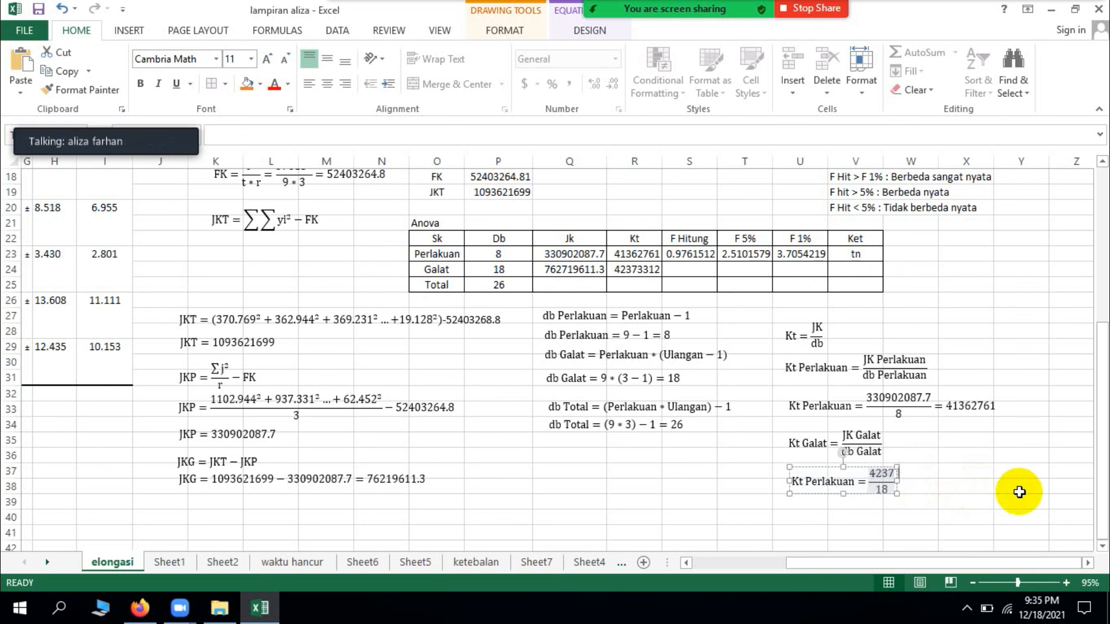
pyautogui.press('BackSpace')
pyautogui.press('BackSpace')
pyautogui.write('762')
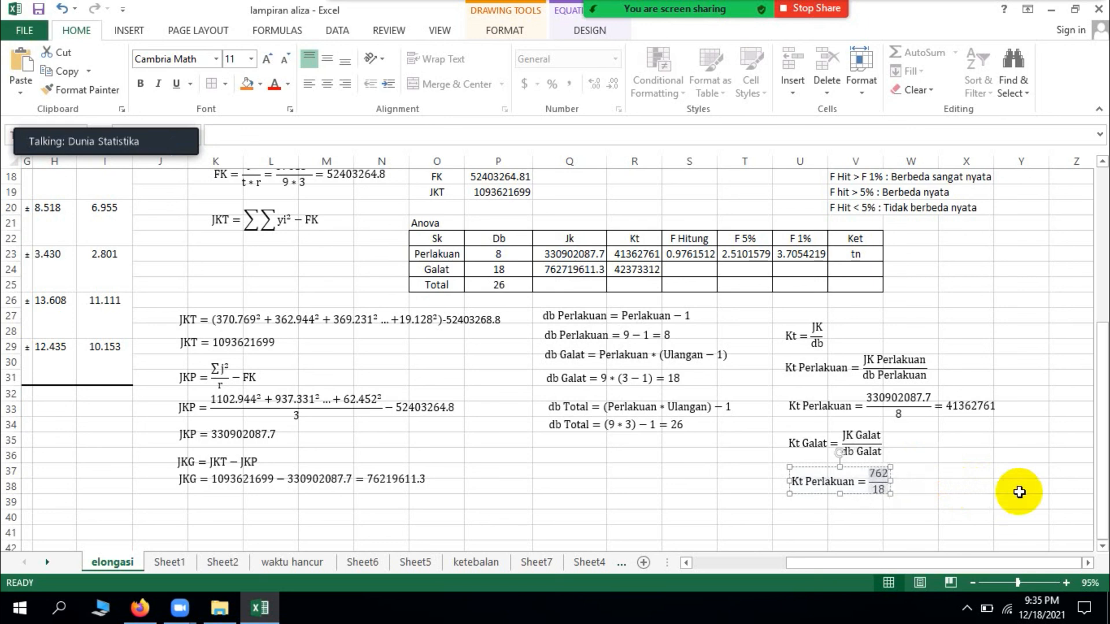
pyautogui.write('719')
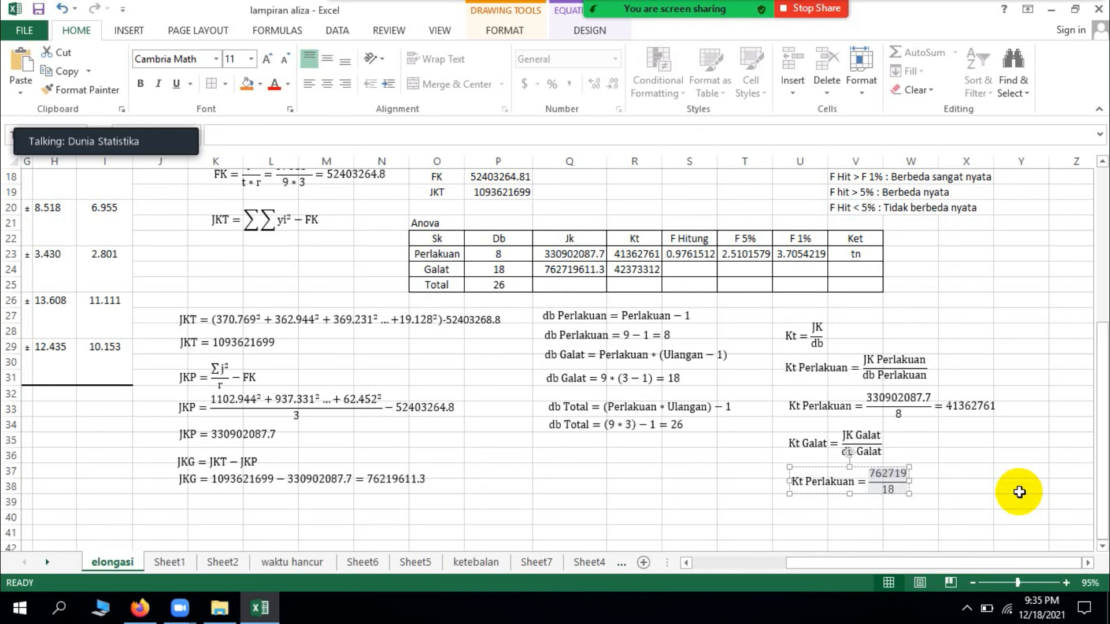
pyautogui.write('611')
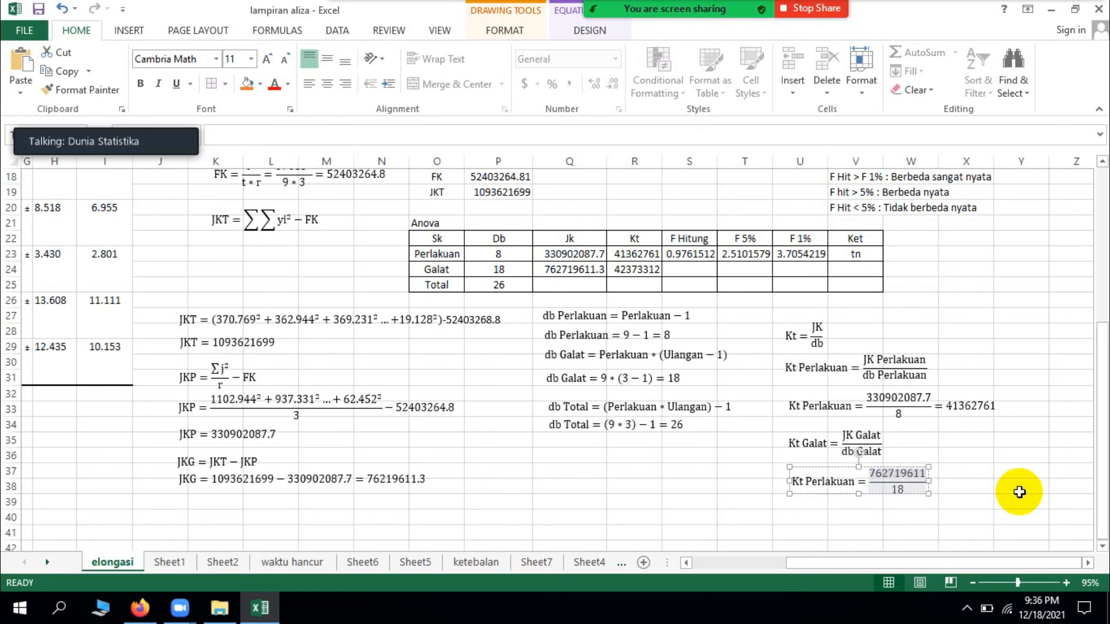
pyautogui.write('.3')
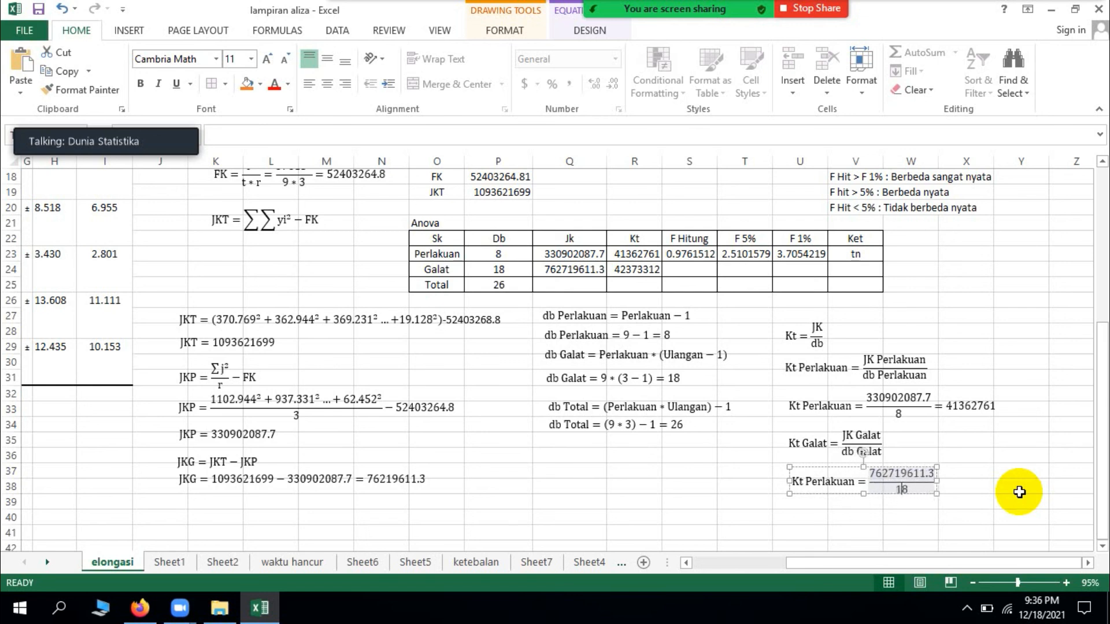
# Step: Add the result = 42373312 after the fraction 762719611.3 over 18 in the substituted equation below Kt Galat
pyautogui.press('Escape')
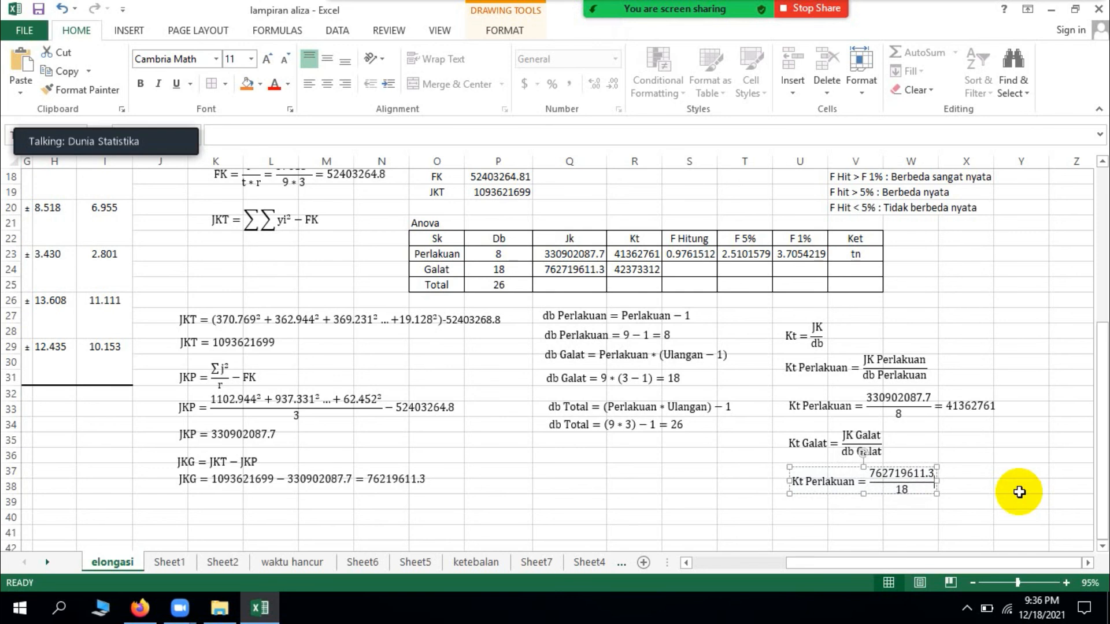
pyautogui.write('= ')
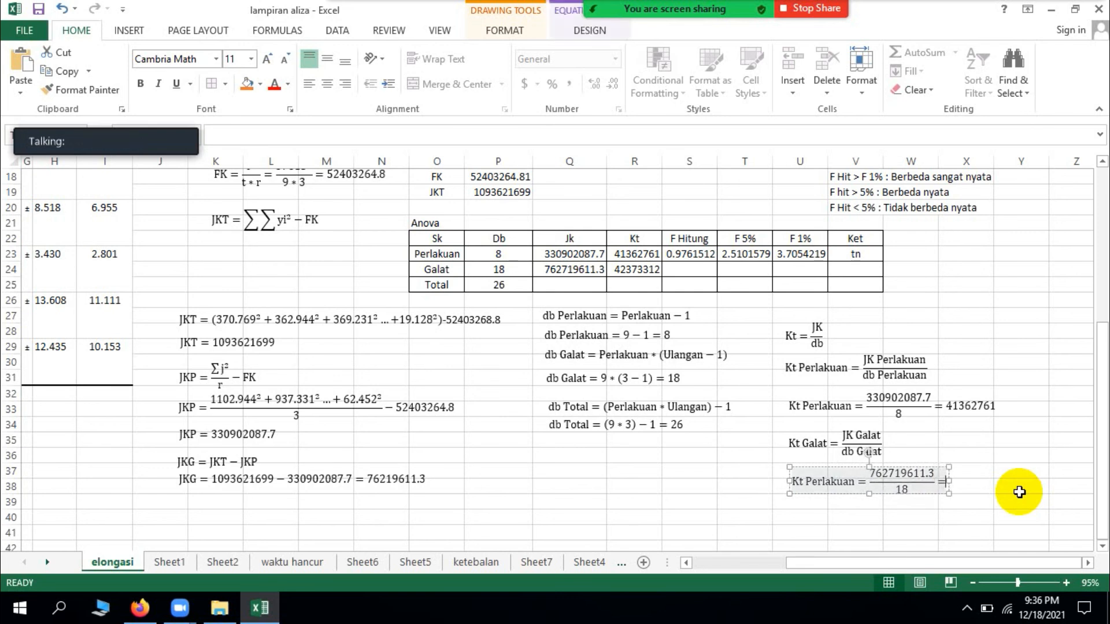
pyautogui.write('423')
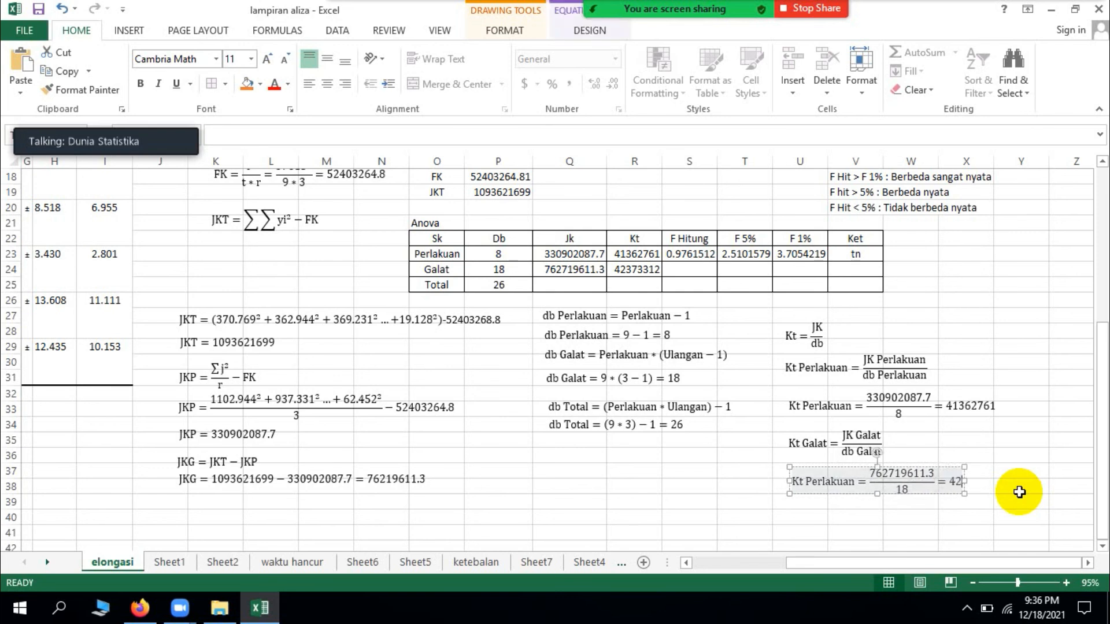
pyautogui.write('73312')
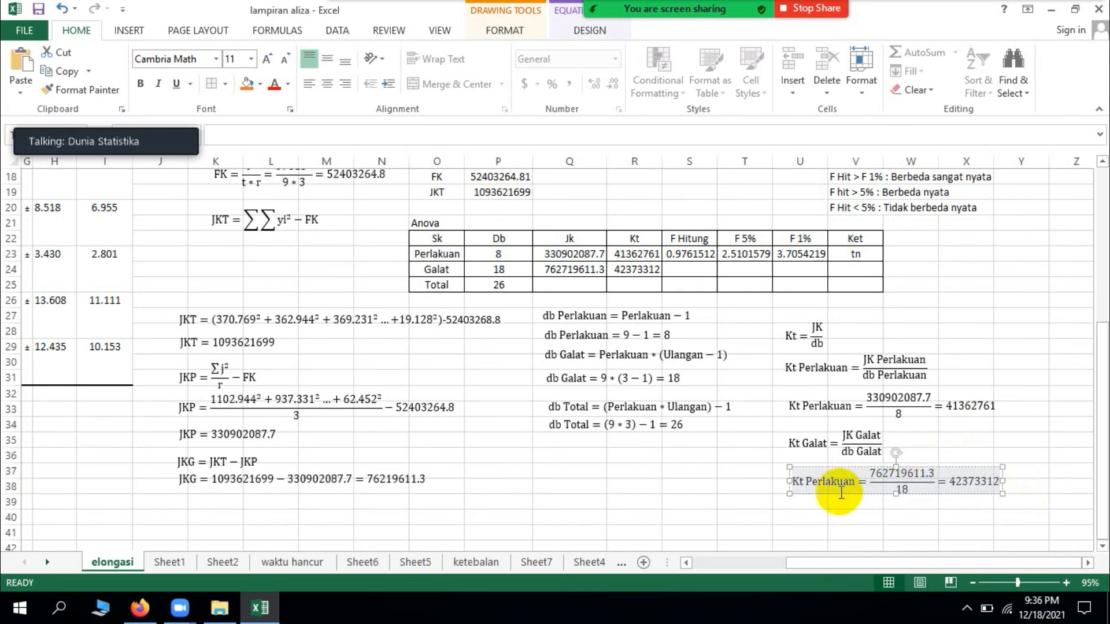
pyautogui.click(846, 519)
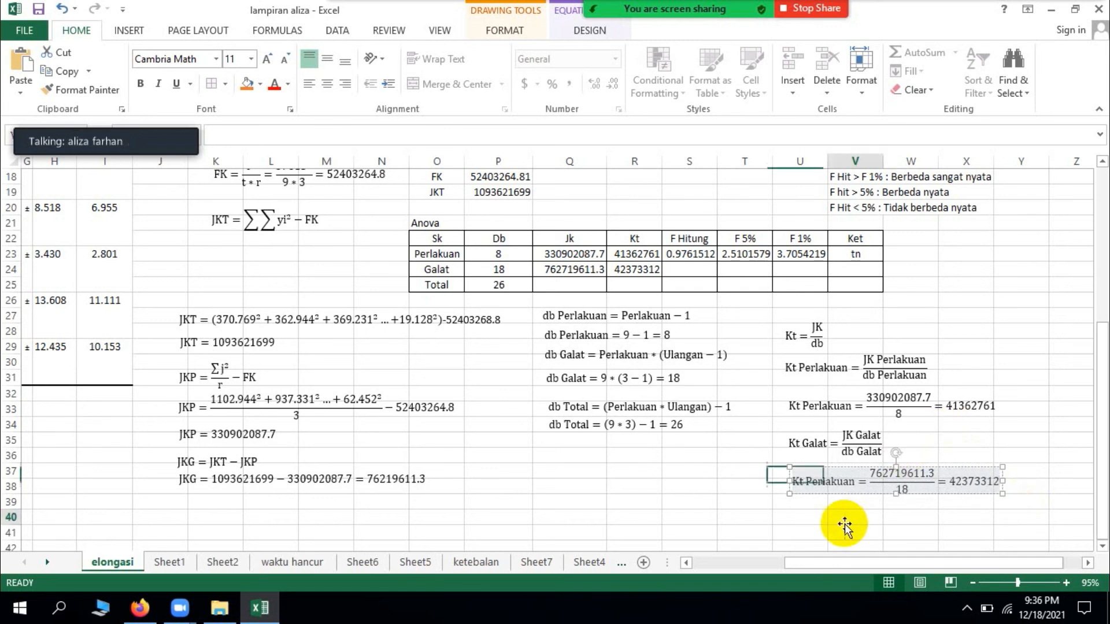
# Step: Insert a new equation below the substituted Kt Galat equation and enter F hitung = in it
pyautogui.click(129, 30)
pyautogui.click(1045, 57)
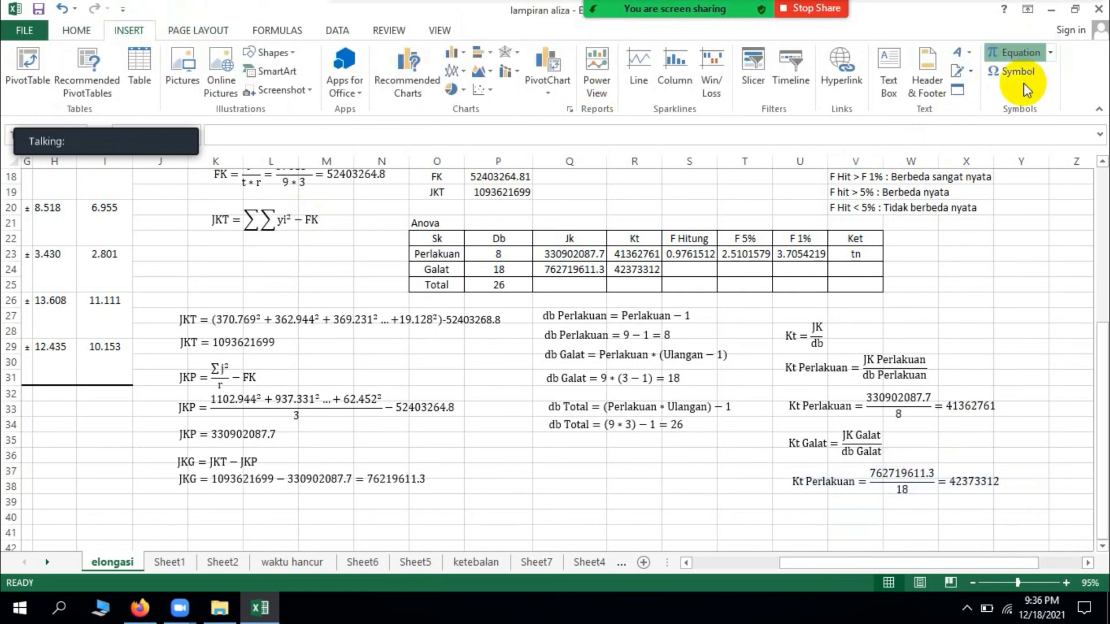
pyautogui.moveTo(601, 329); pyautogui.dragTo(841, 517)
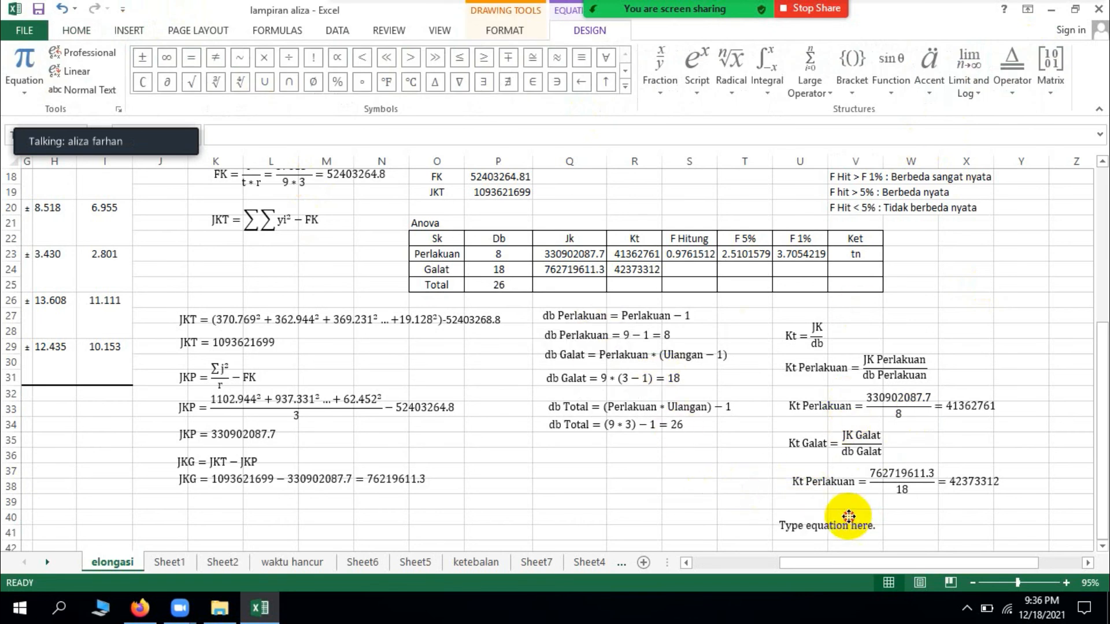
pyautogui.click(802, 521)
pyautogui.write('F H')
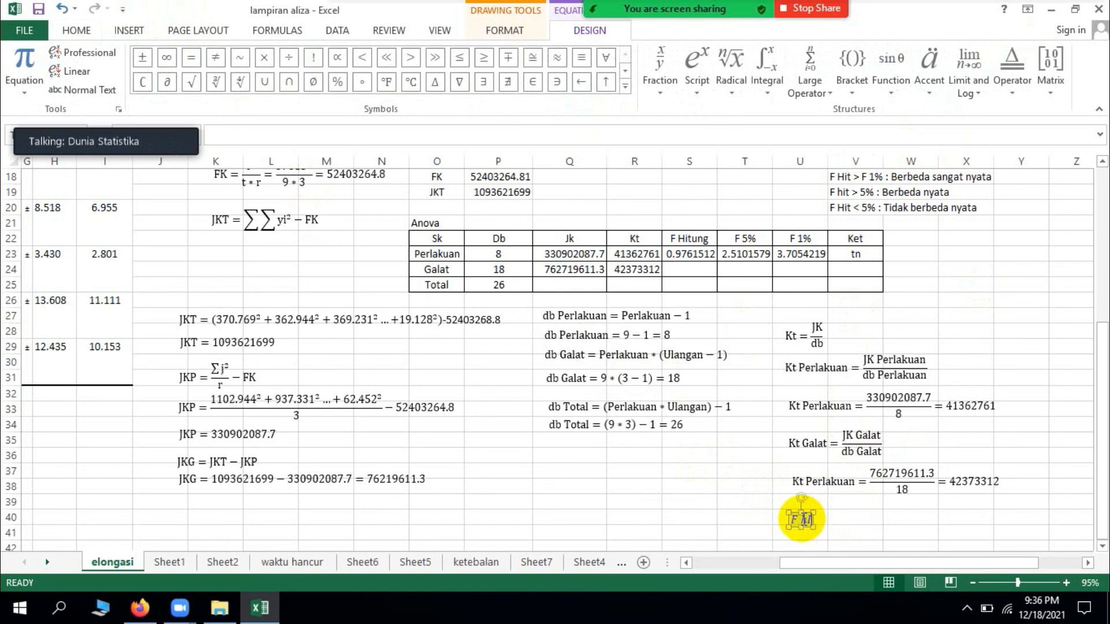
pyautogui.press('BackSpace')
pyautogui.press('BackSpace')
pyautogui.press('BackSpace')
pyautogui.write('hitung =')
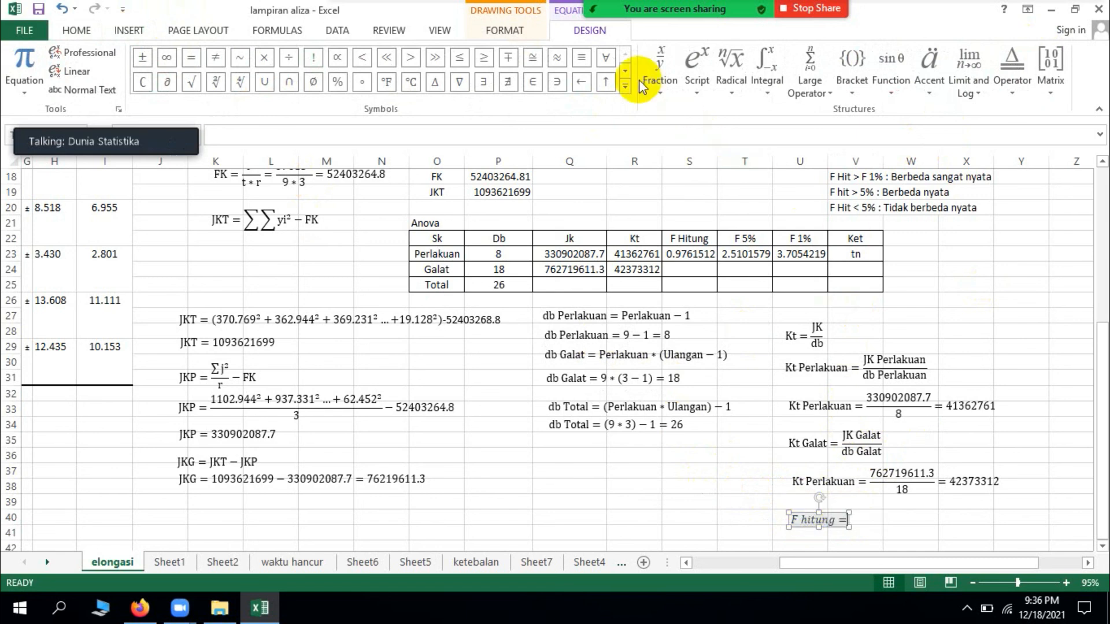
# Step: Complete the F hitung equation with a stacked fraction of Kt Perlakuan over Kt Galat
pyautogui.click(662, 81)
pyautogui.click(669, 142)
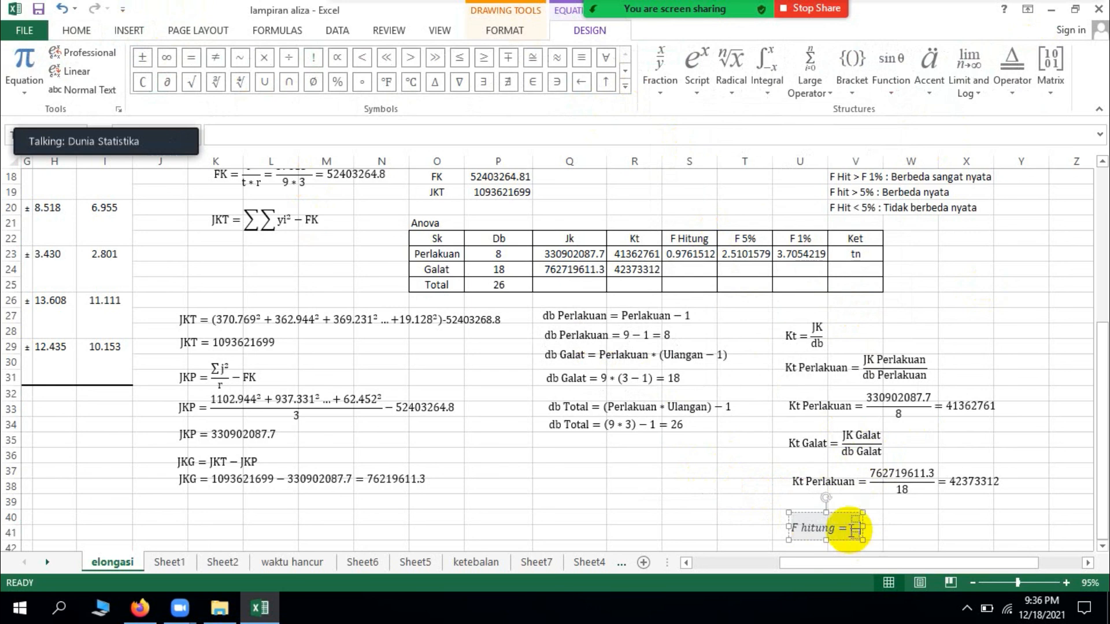
pyautogui.write('Kt Perlakuan')
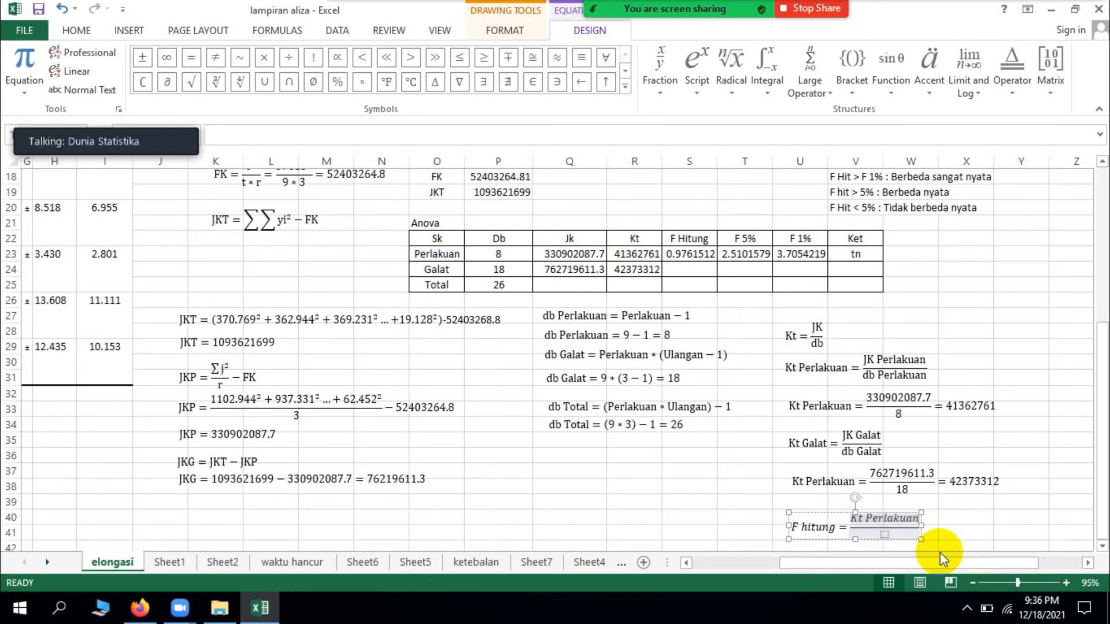
pyautogui.click(884, 538)
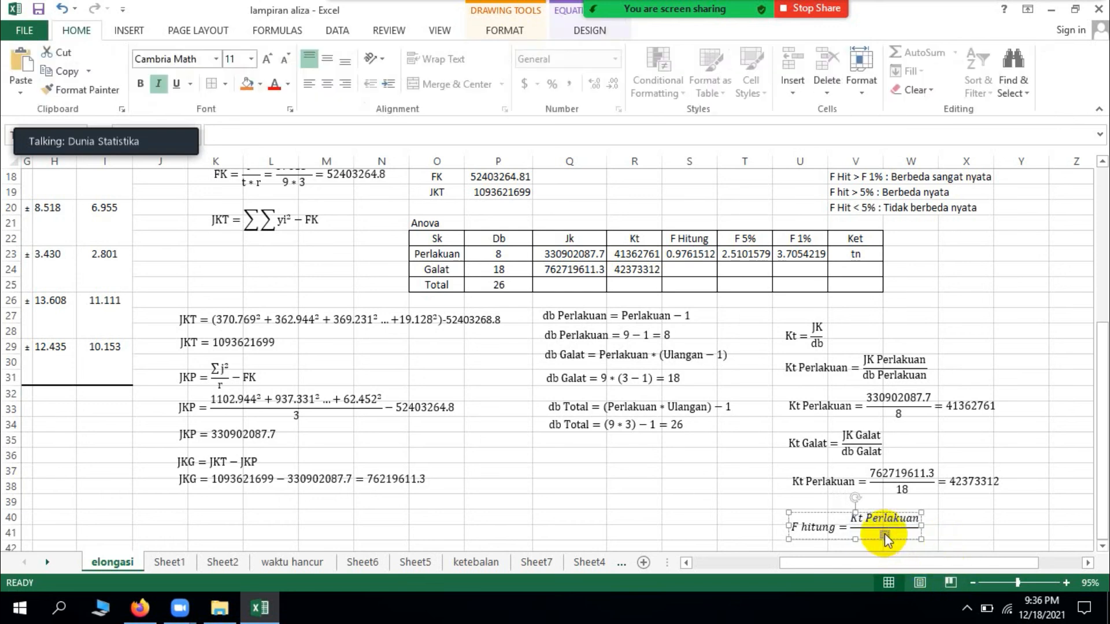
pyautogui.click(886, 537)
pyautogui.write('Kt Galat')
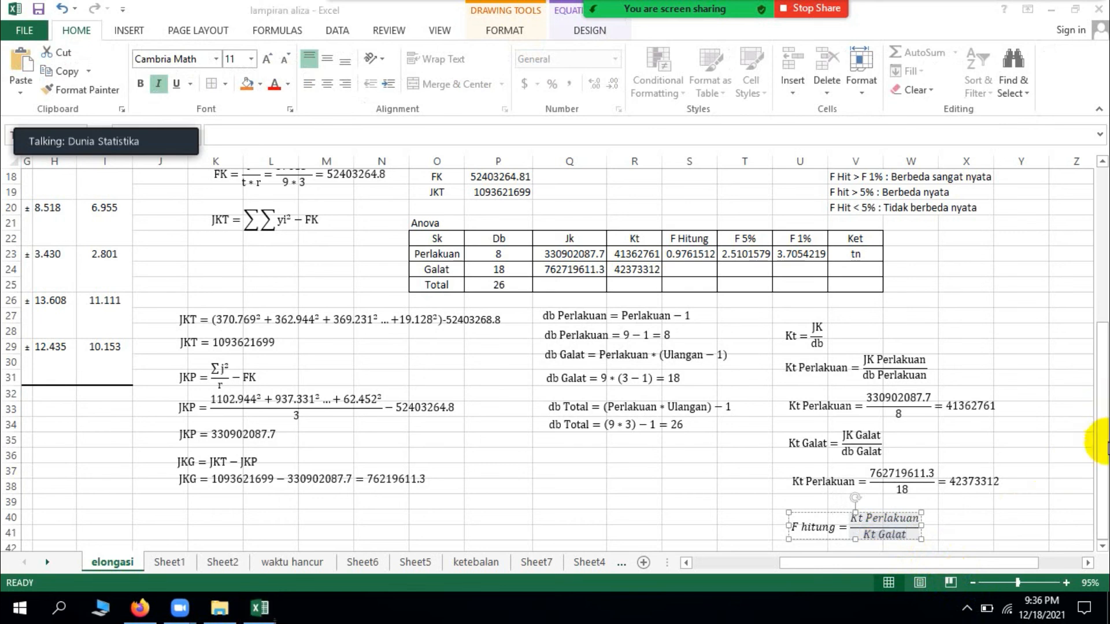
pyautogui.click(1043, 458)
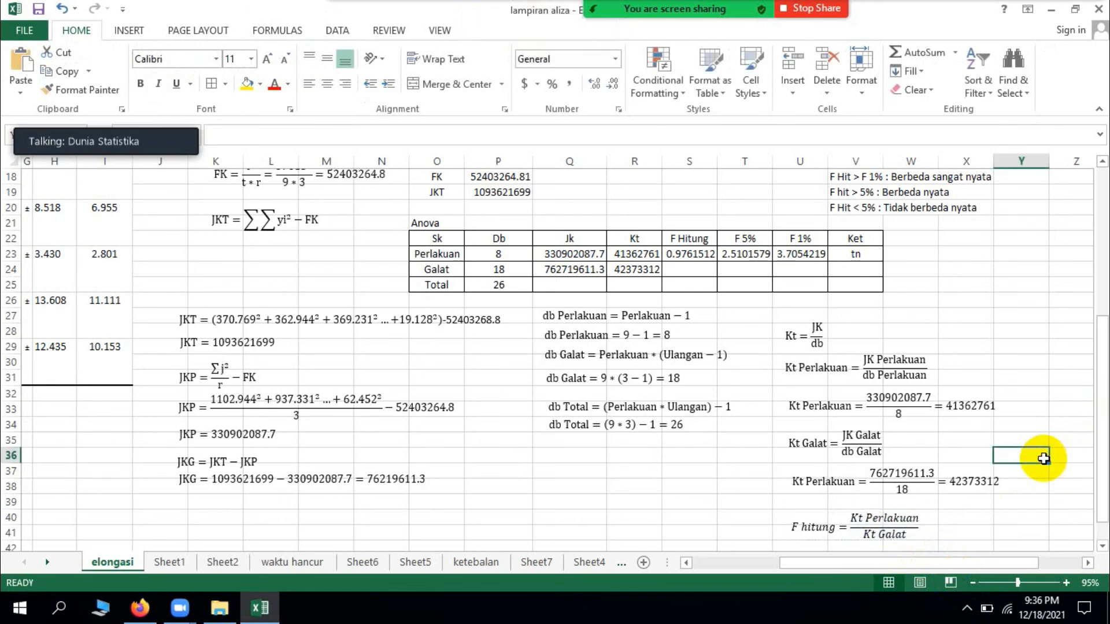
# Step: Remove the italic formatting from the F hitung equation
pyautogui.press('Down')
pyautogui.press('Down')
pyautogui.press('Down')
pyautogui.press('Down')
pyautogui.press('Down')
pyautogui.press('Down')
pyautogui.scroll(-1, 954, 465)
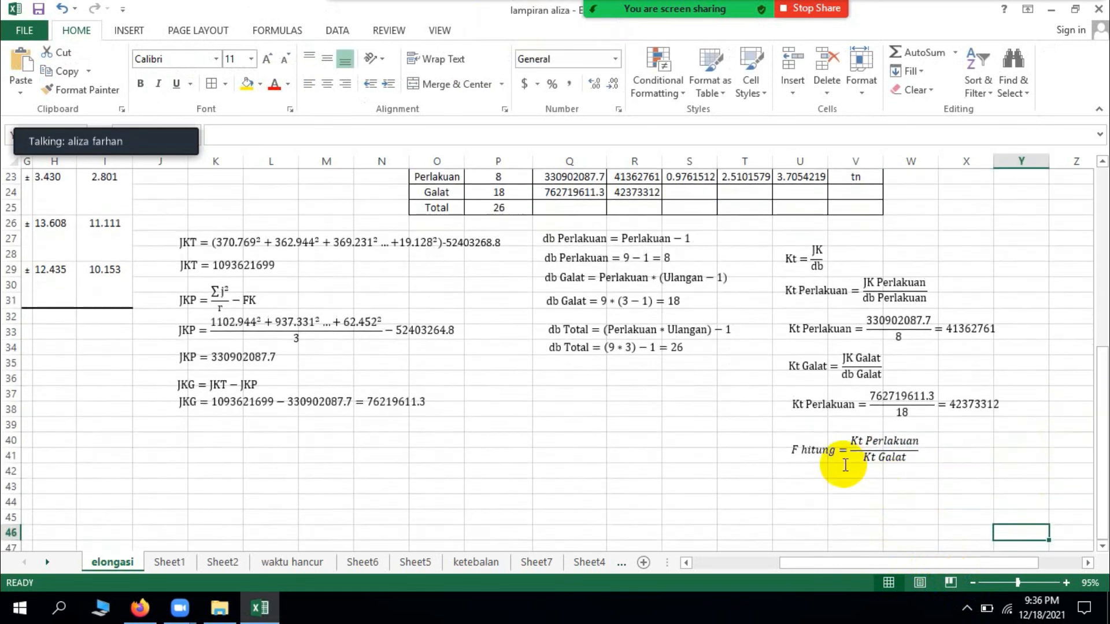
pyautogui.click(842, 440)
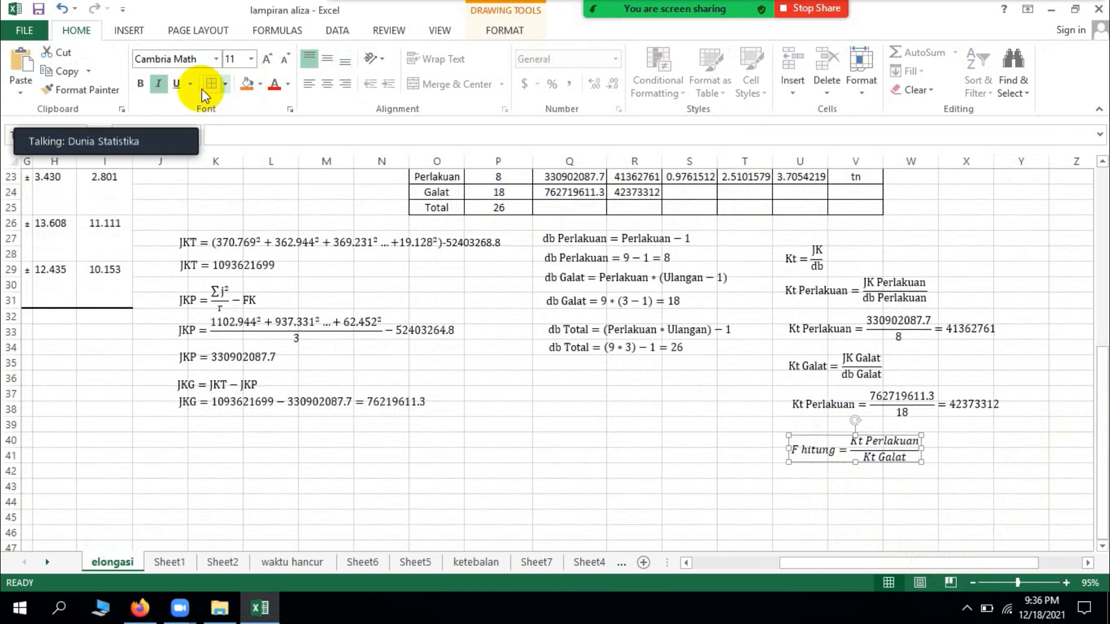
pyautogui.click(159, 84)
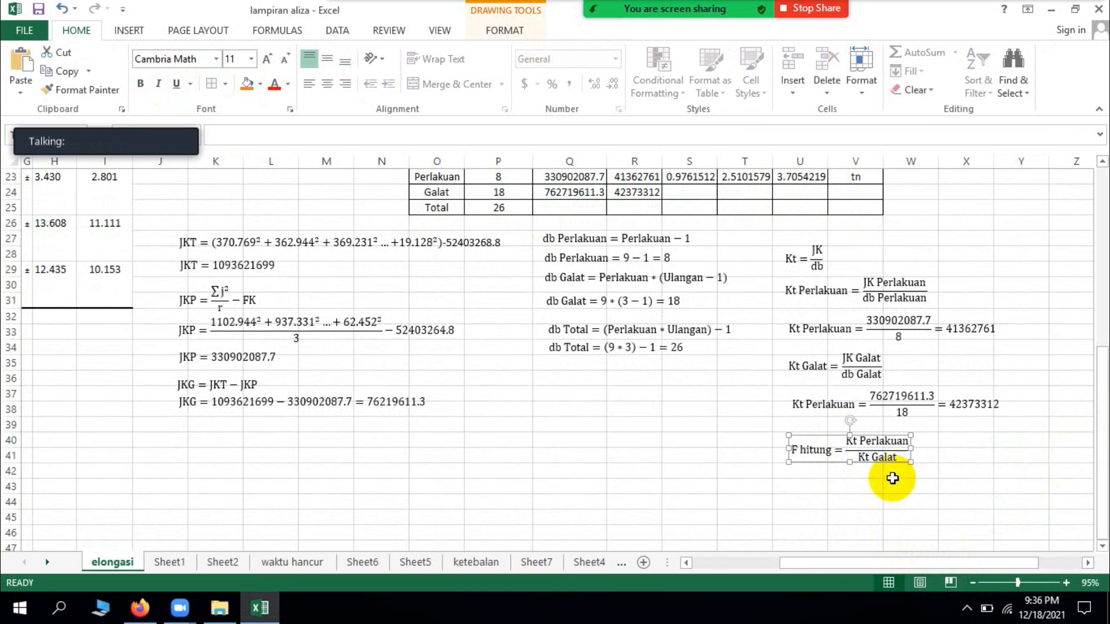
# Step: Duplicate the F hitung equation and place the copy directly below the original
pyautogui.hotkey('ctrl', 'c')
pyautogui.hotkey('ctrl', 'v')
pyautogui.moveTo(883, 477); pyautogui.dragTo(868, 505)
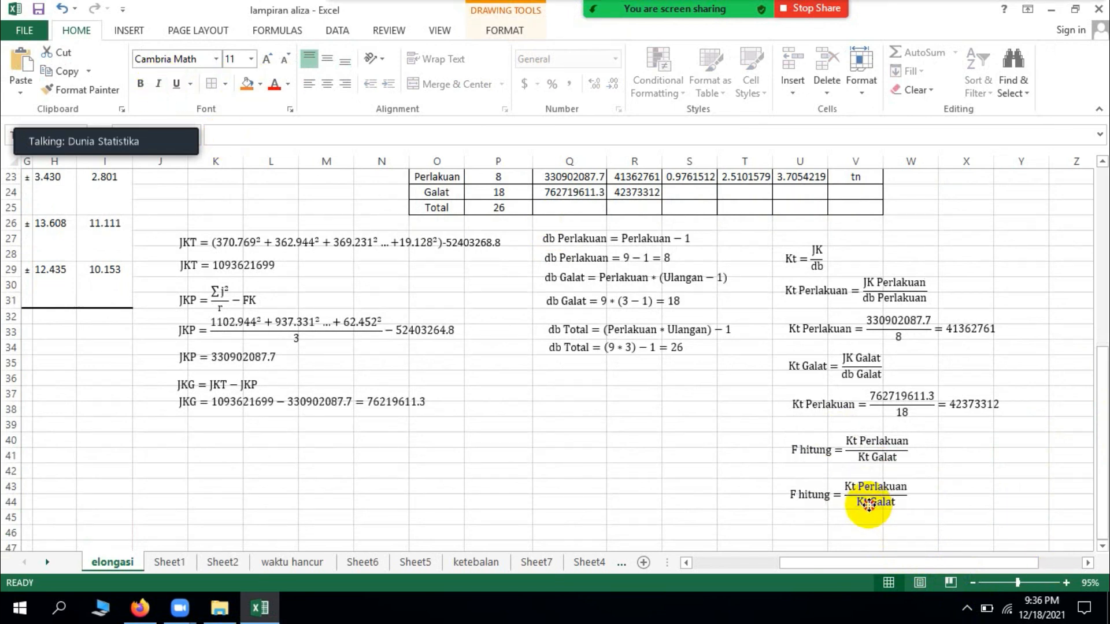
# Step: Replace the numerator Kt Perlakuan with 41362761 in the copied F hitung equation
pyautogui.click(900, 487)
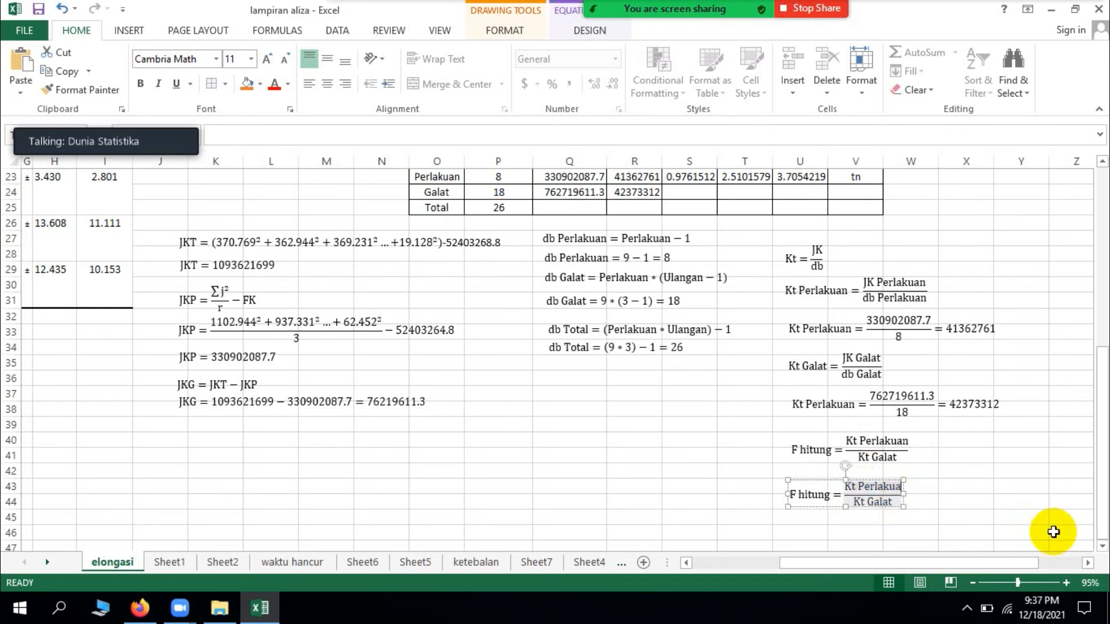
pyautogui.press('BackSpace')
pyautogui.press('BackSpace')
pyautogui.press('BackSpace')
pyautogui.press('BackSpace')
pyautogui.press('BackSpace')
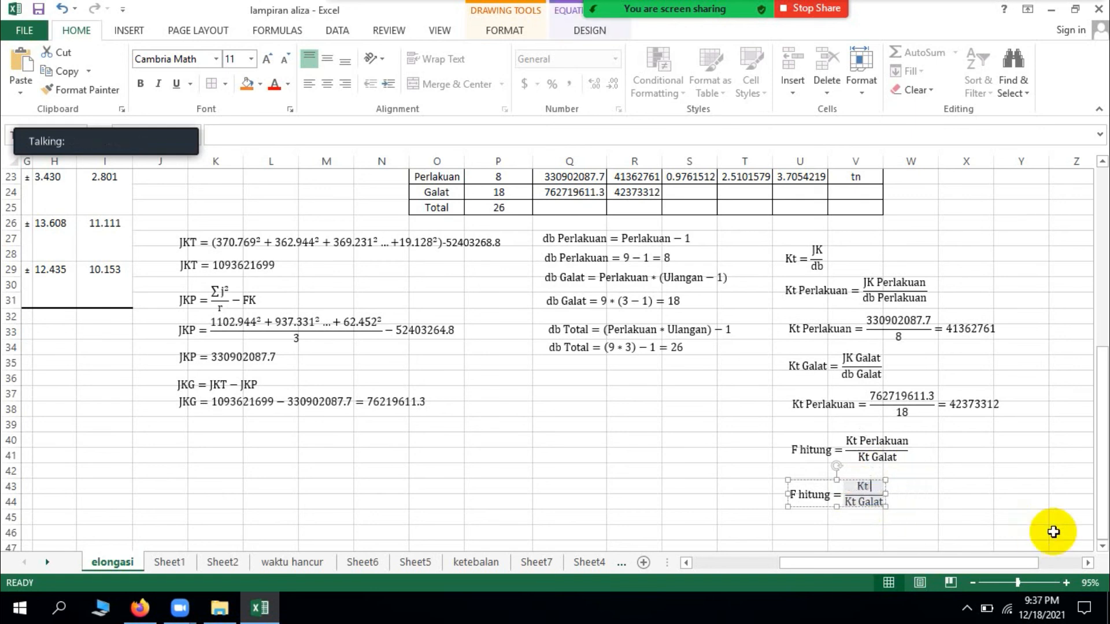
pyautogui.press('BackSpace')
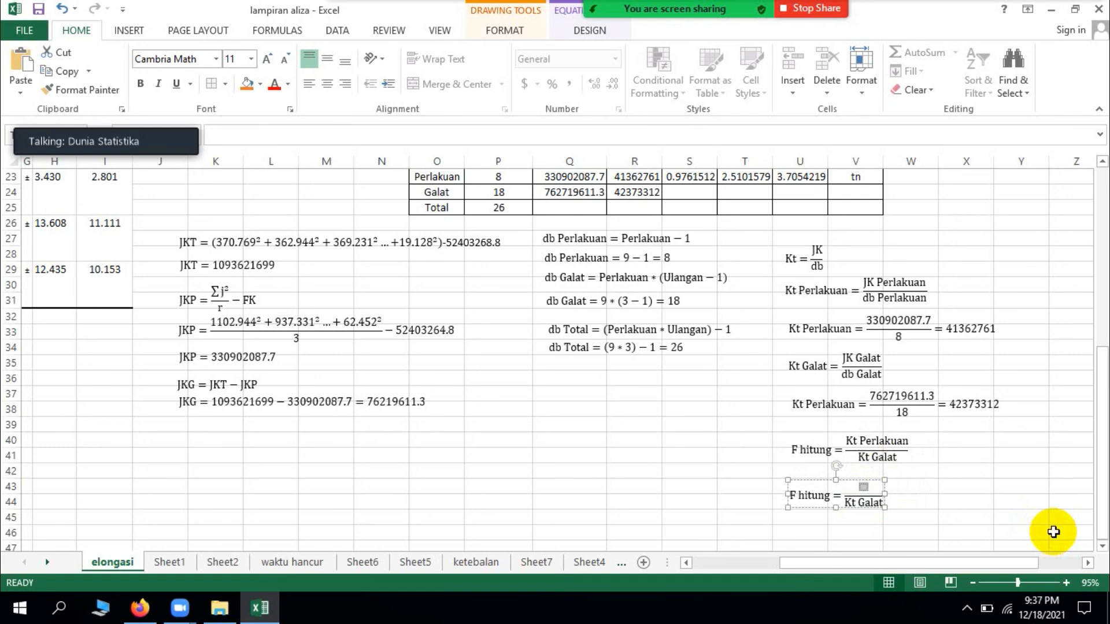
pyautogui.write('41')
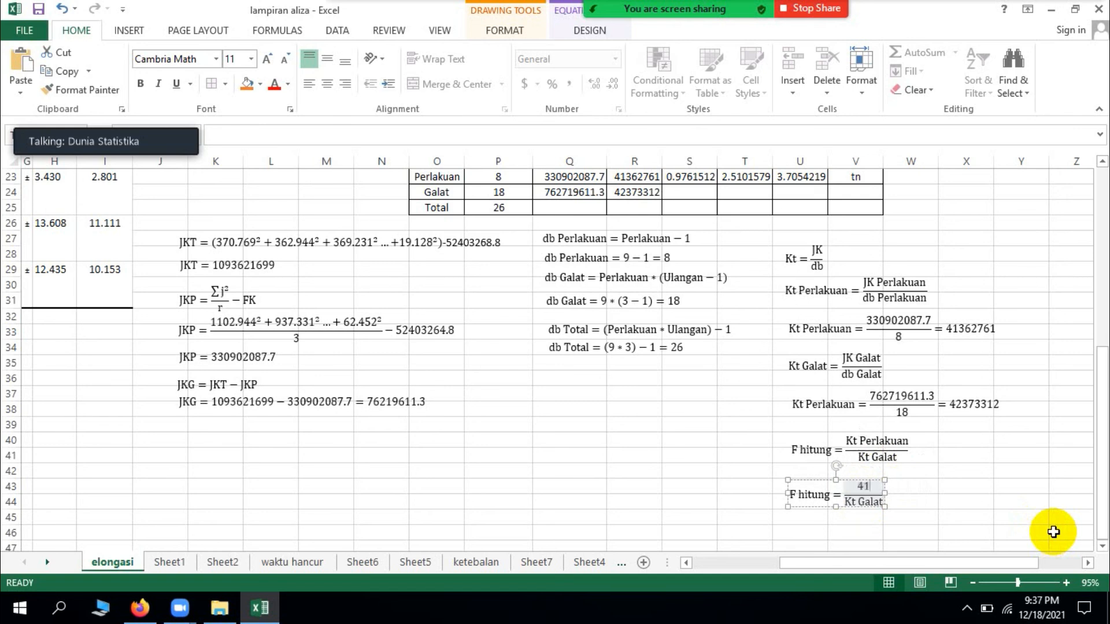
pyautogui.write('36276')
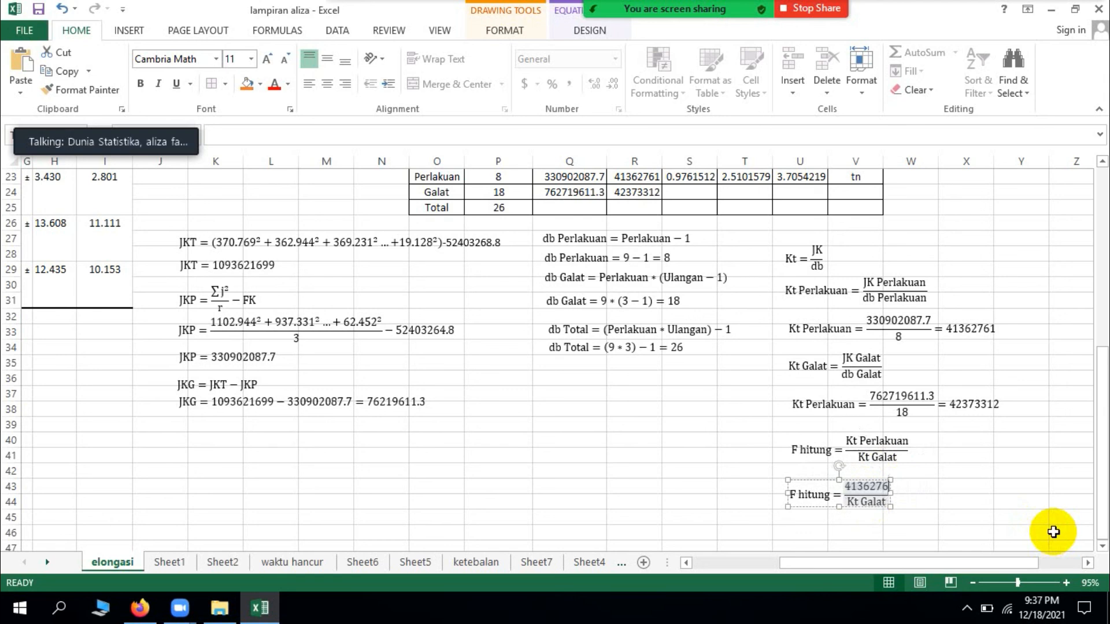
pyautogui.write('1')
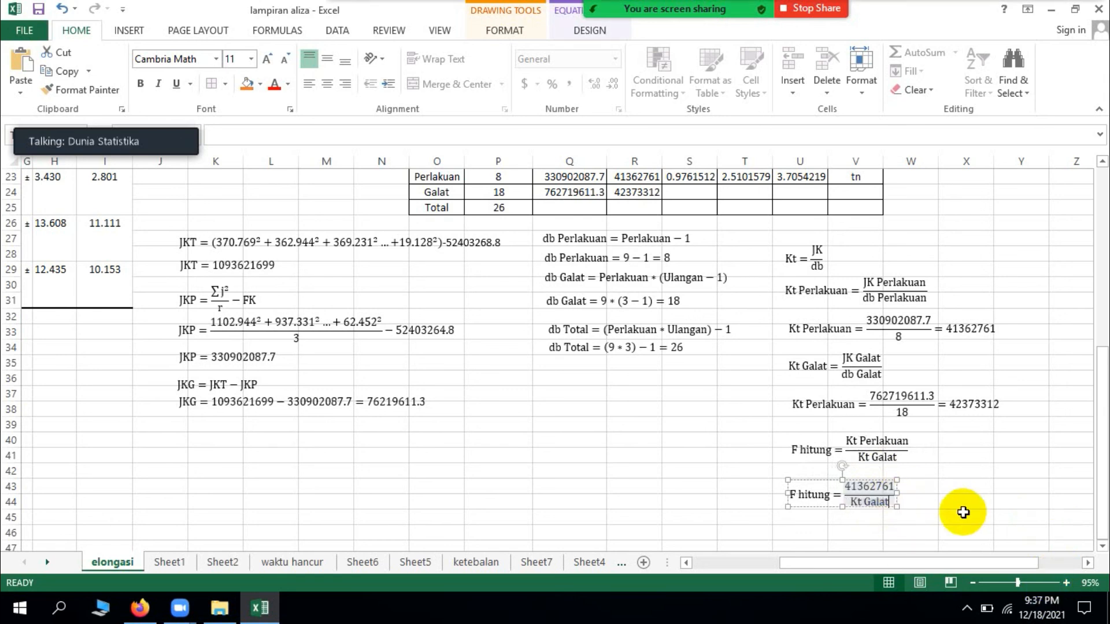
# Step: Replace the denominator Kt Galat with 42373312 in the copied F hitung equation
pyautogui.press('BackSpace')
pyautogui.press('BackSpace')
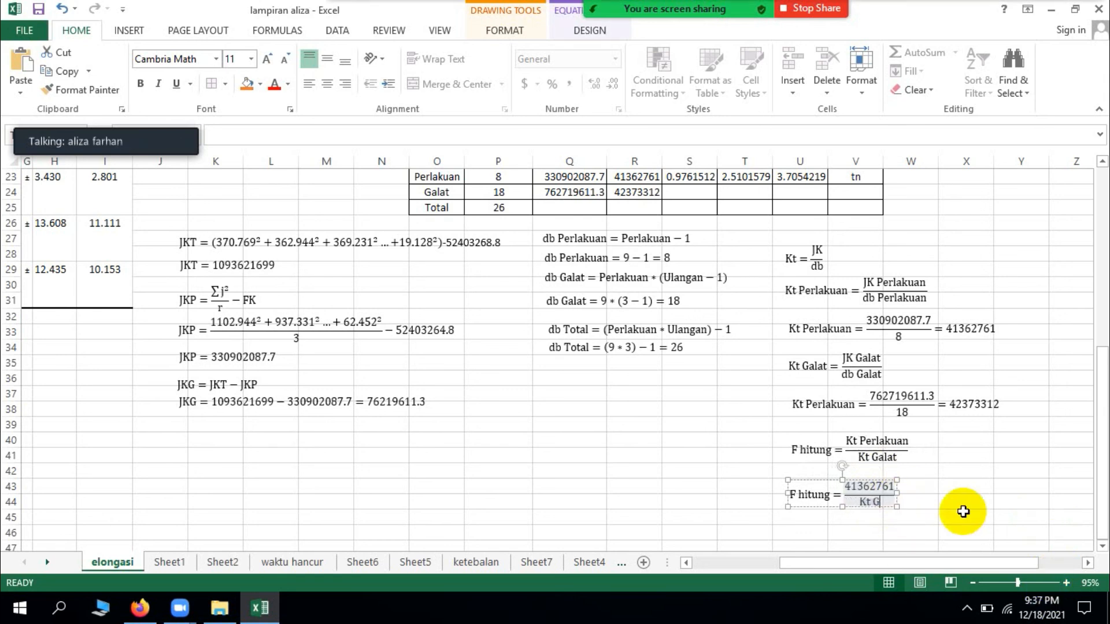
pyautogui.press('BackSpace')
pyautogui.write('423')
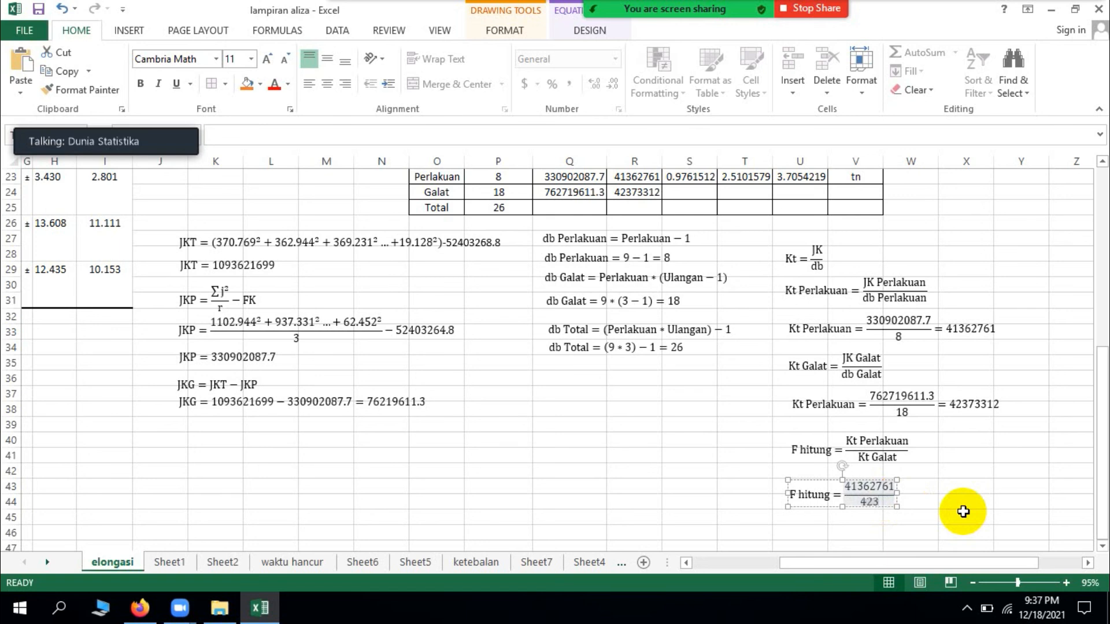
pyautogui.write('73312')
# Step: Add the result = 0.976 after the fraction in the substituted F hitung equation
pyautogui.press('Right')
pyautogui.write('=')
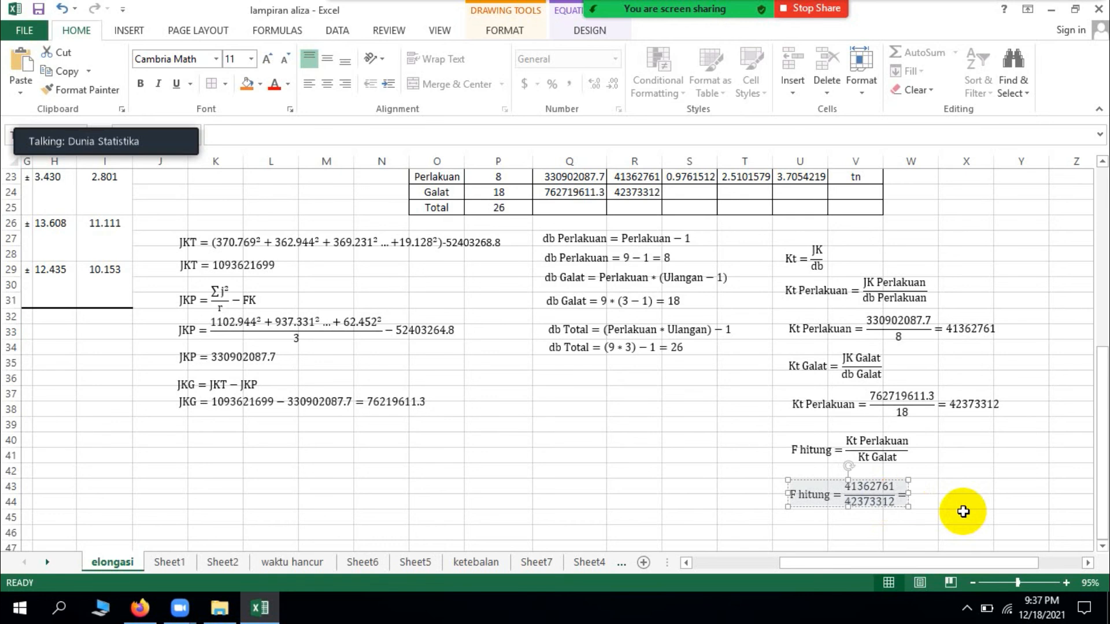
pyautogui.scroll(1, 963, 512)
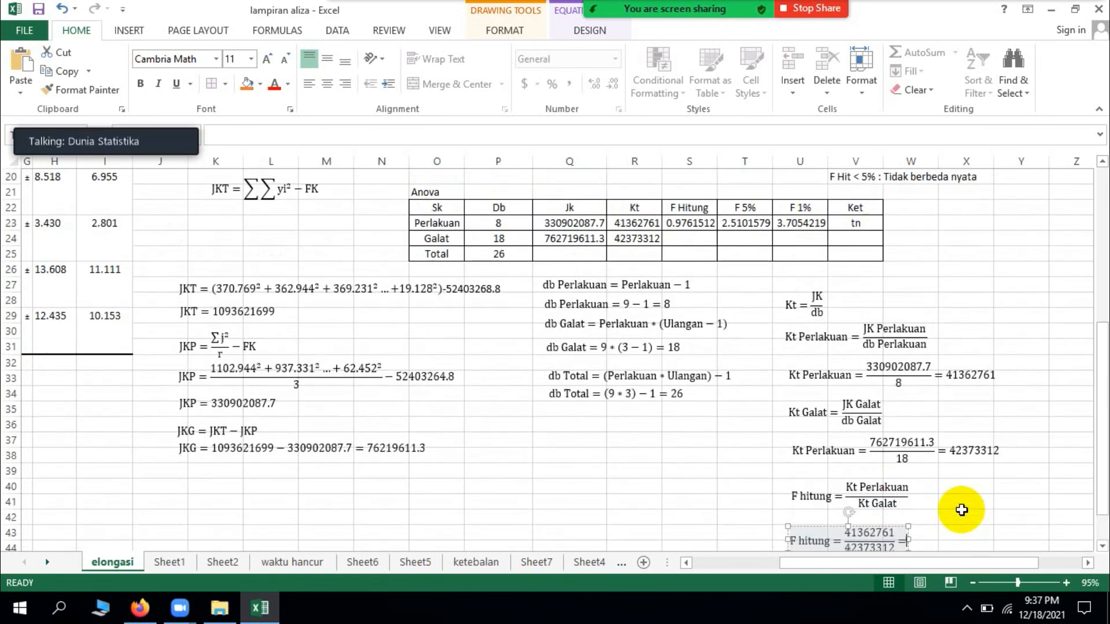
pyautogui.scroll(-1, 961, 510)
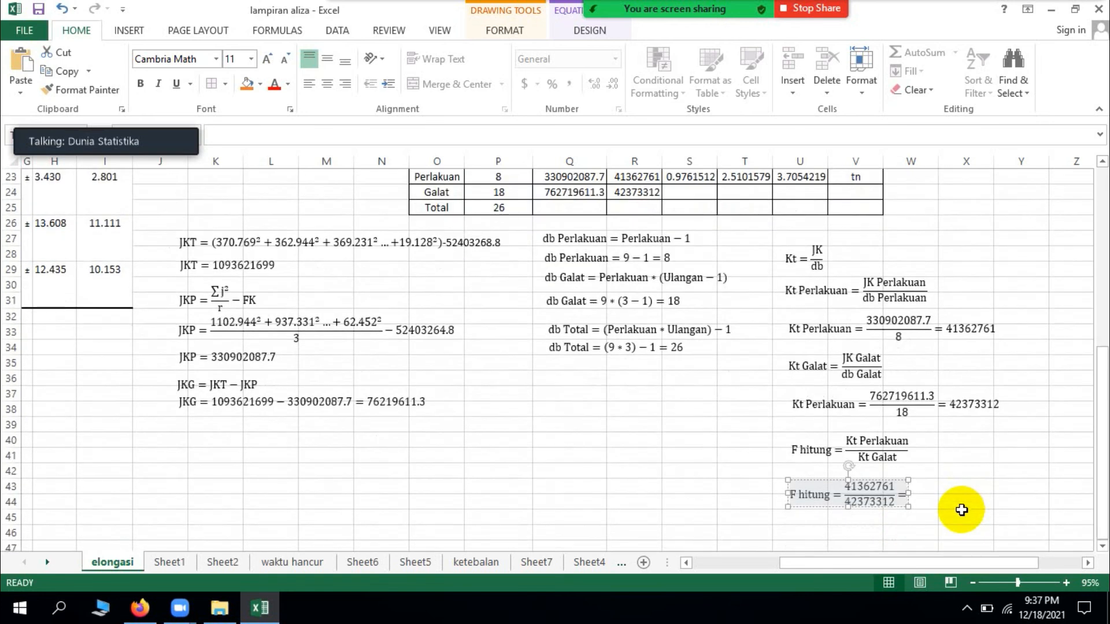
pyautogui.write('0.976')
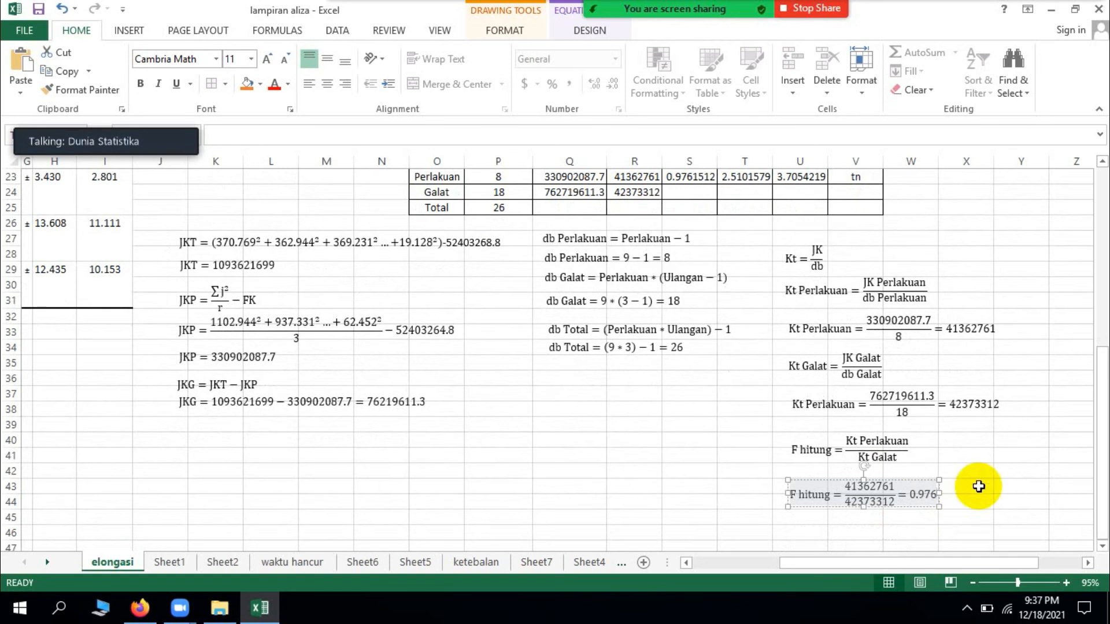
pyautogui.click(1016, 471)
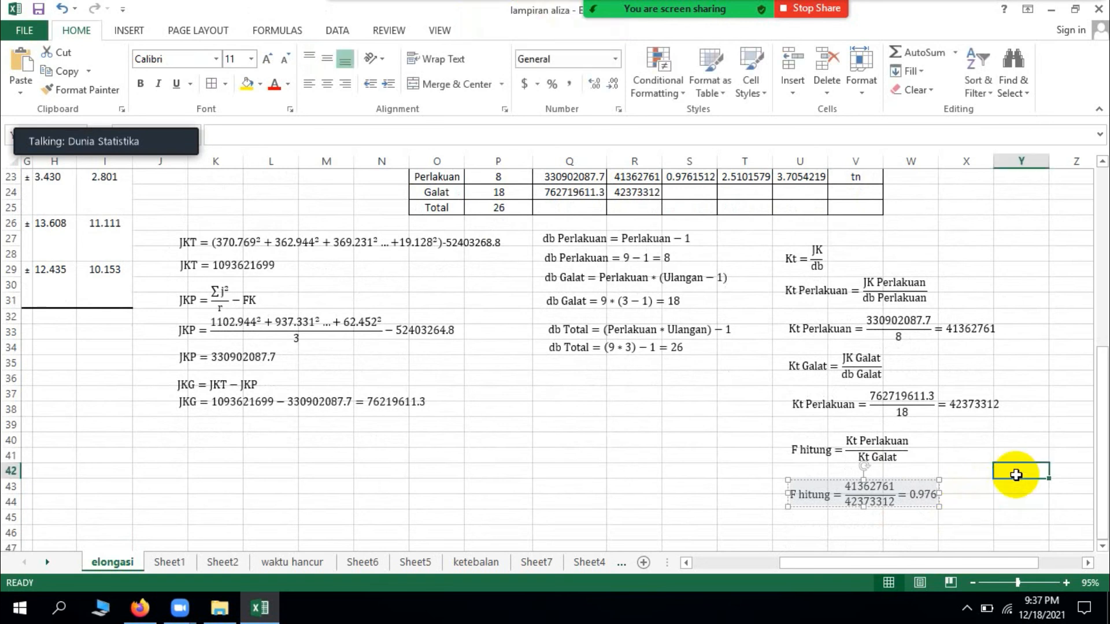
# Step: Insert a new blank equation and place it below the substituted F hitung equation
pyautogui.scroll(-1, 966, 503)
pyautogui.scroll(3, 805, 317)
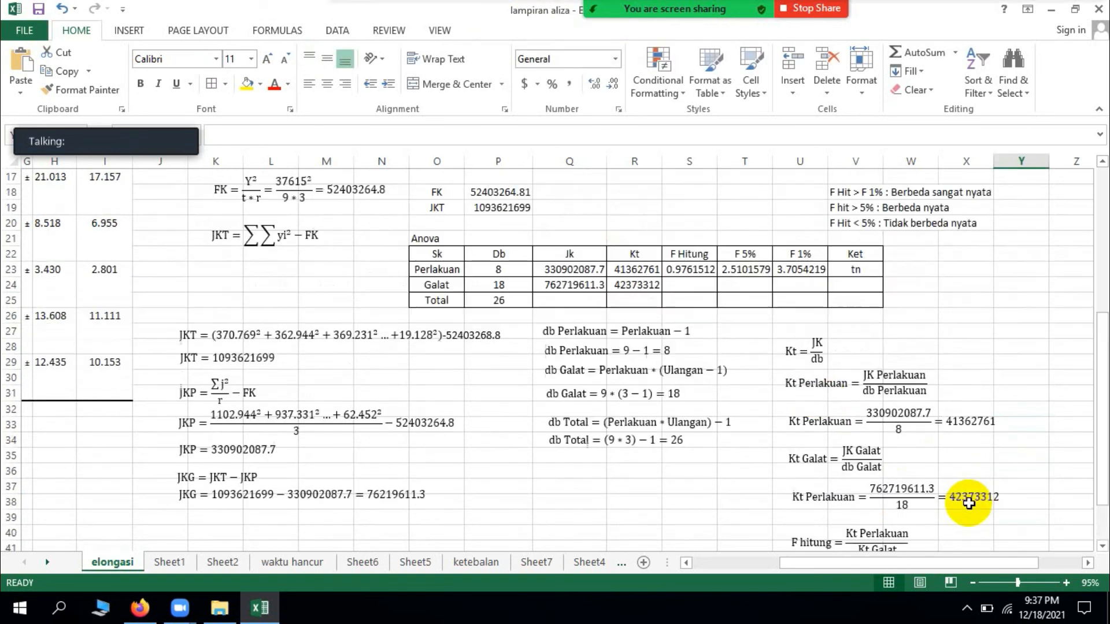
pyautogui.scroll(-3, 807, 335)
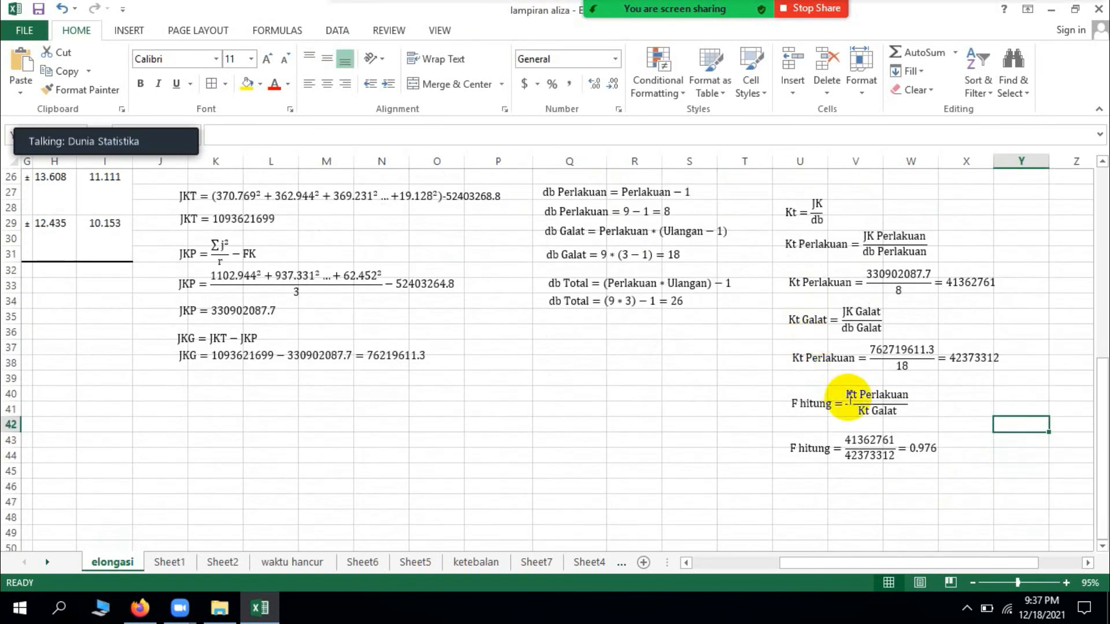
pyautogui.click(128, 30)
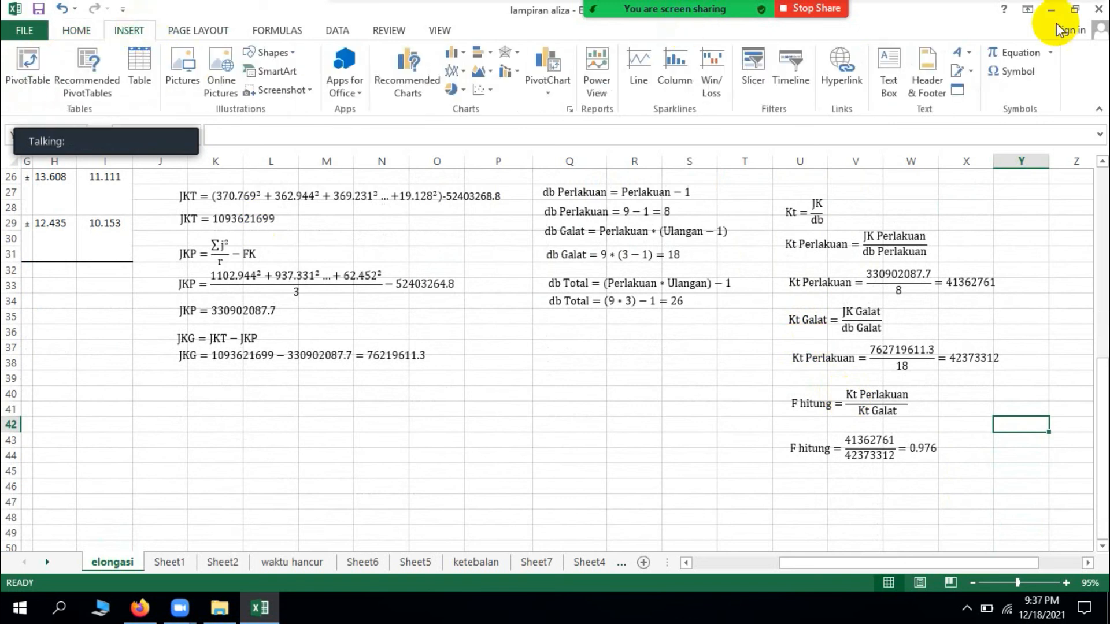
pyautogui.click(1022, 54)
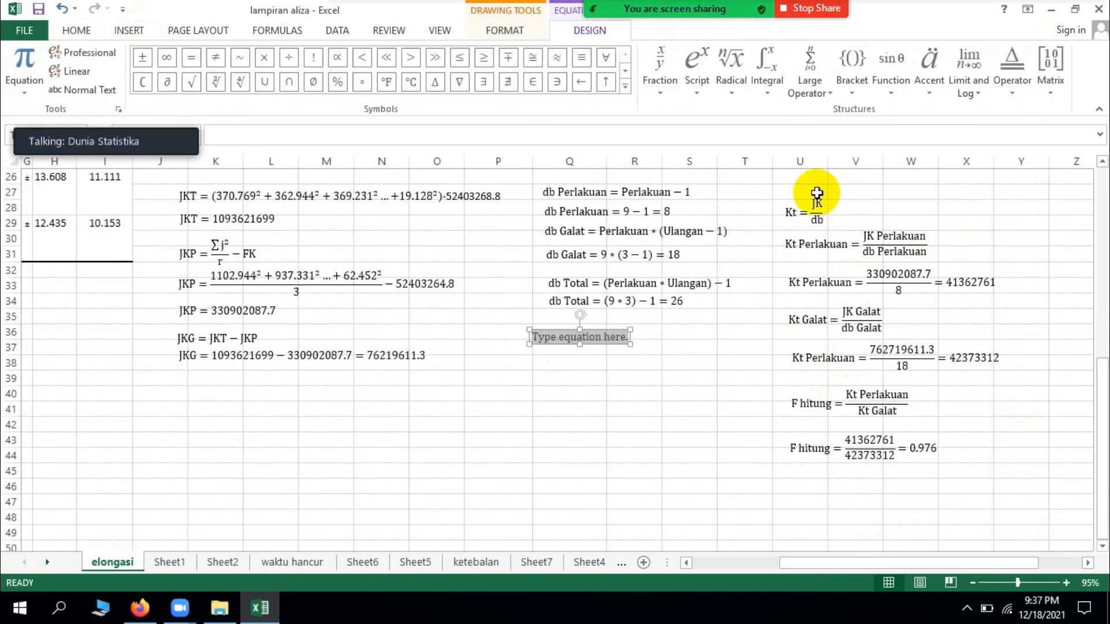
pyautogui.moveTo(615, 345); pyautogui.dragTo(878, 496)
pyautogui.click(838, 492)
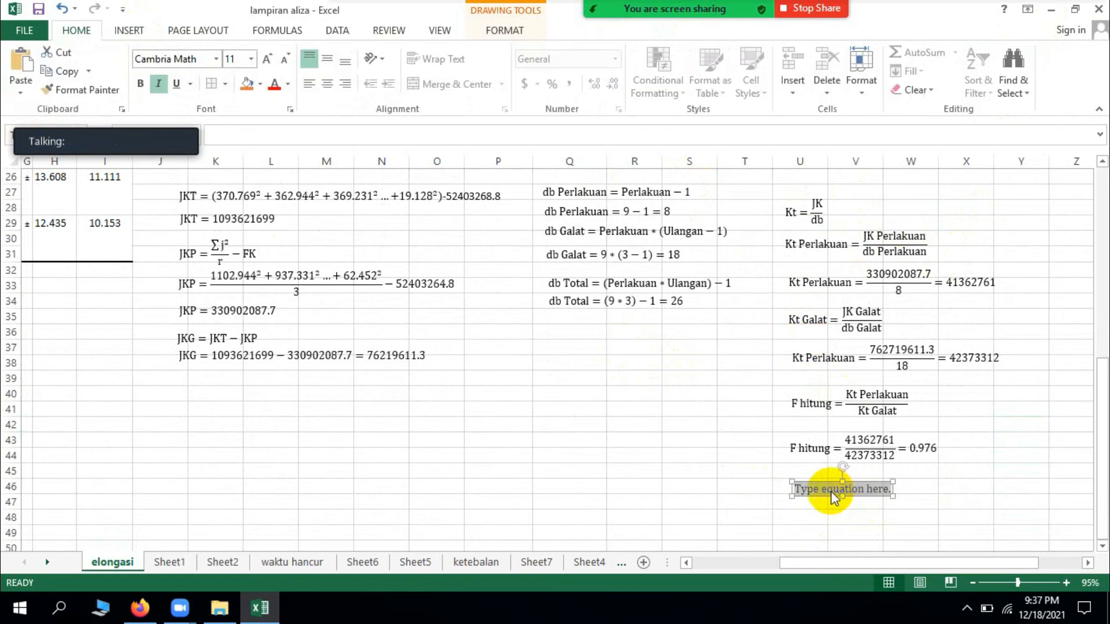
# Step: Write = F.INV(0.95, db Perlakuan, Db Galat) in the new equation and turn off its italics
pyautogui.write('=')
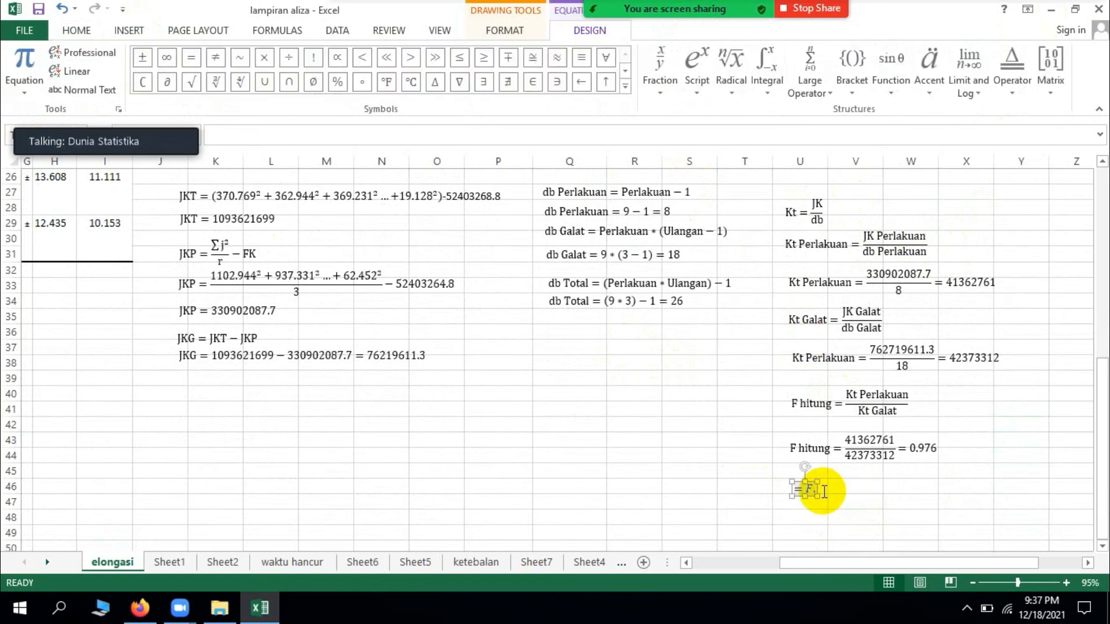
pyautogui.write('F.INV')
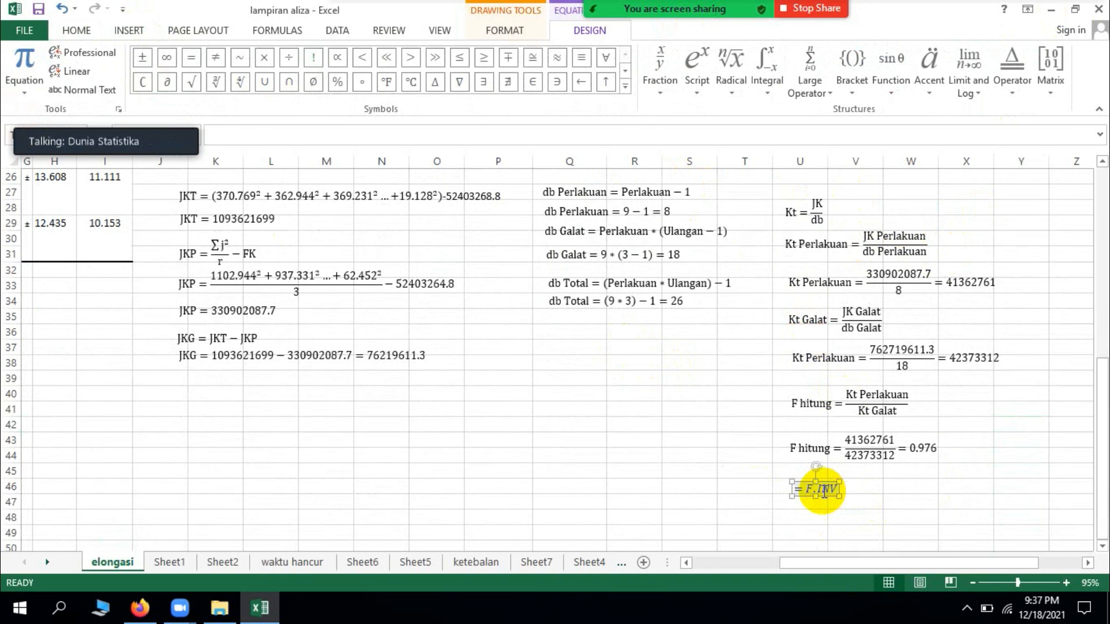
pyautogui.write('(0.95')
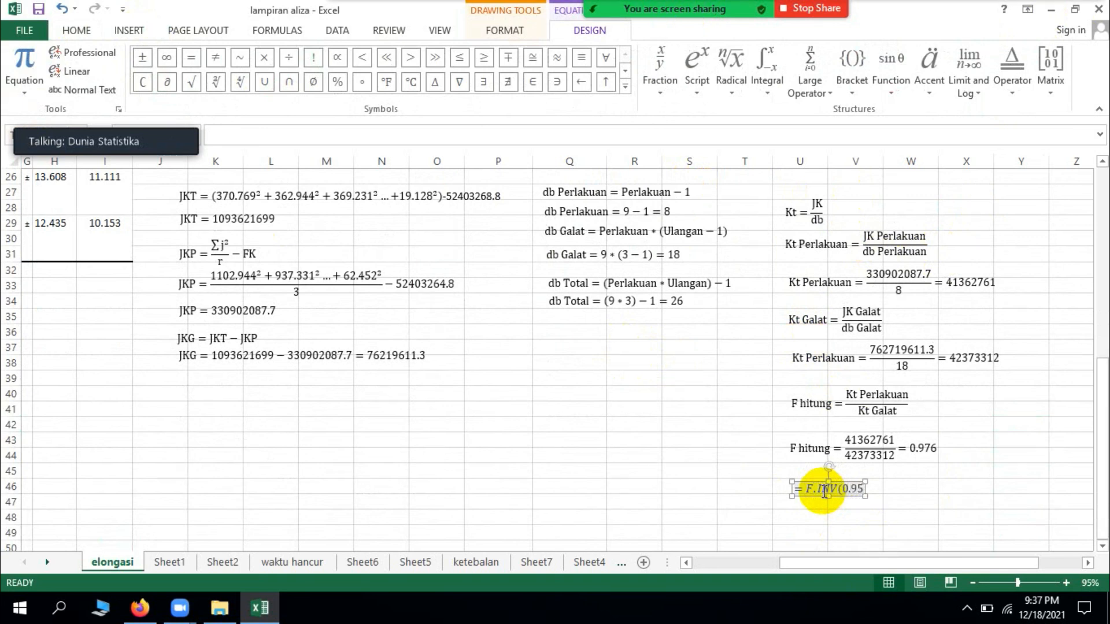
pyautogui.write(',db')
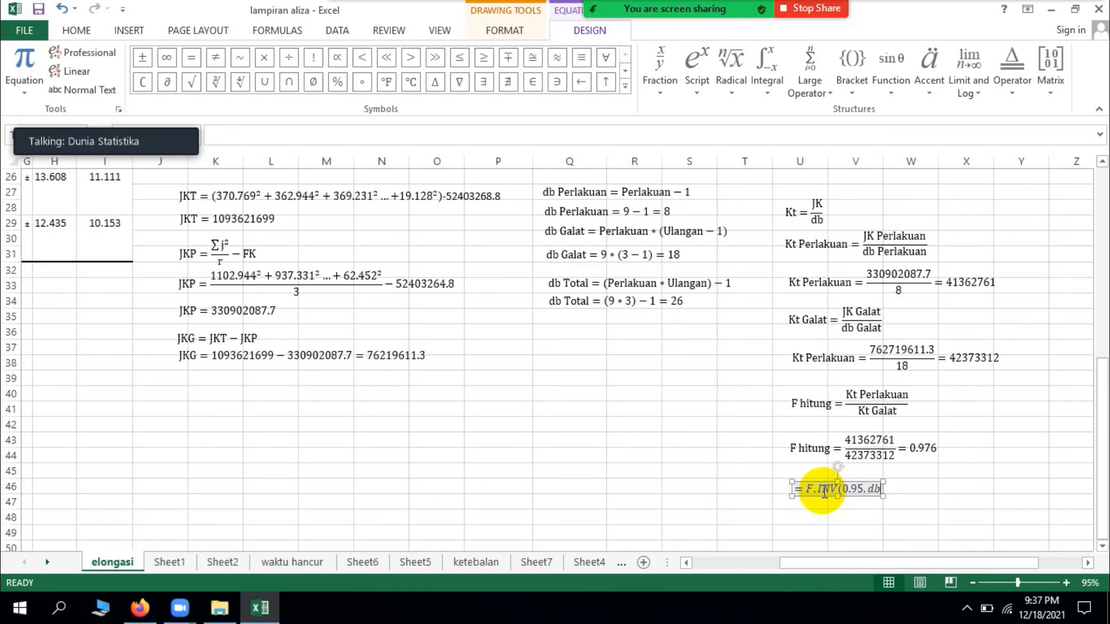
pyautogui.write(' Perlakuan,Db')
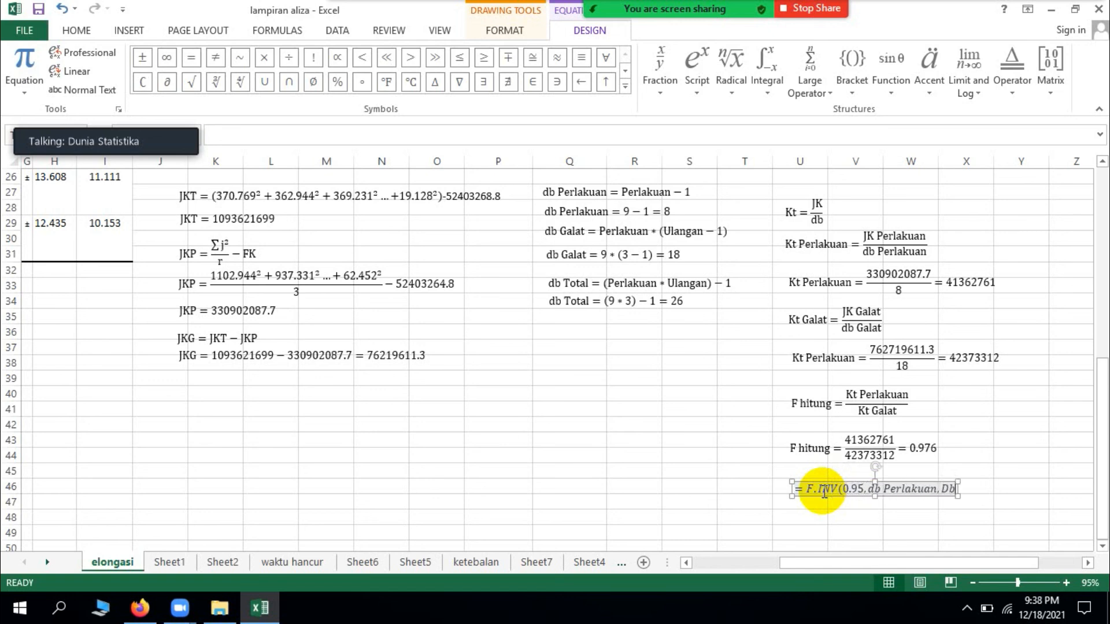
pyautogui.write(' Galat')
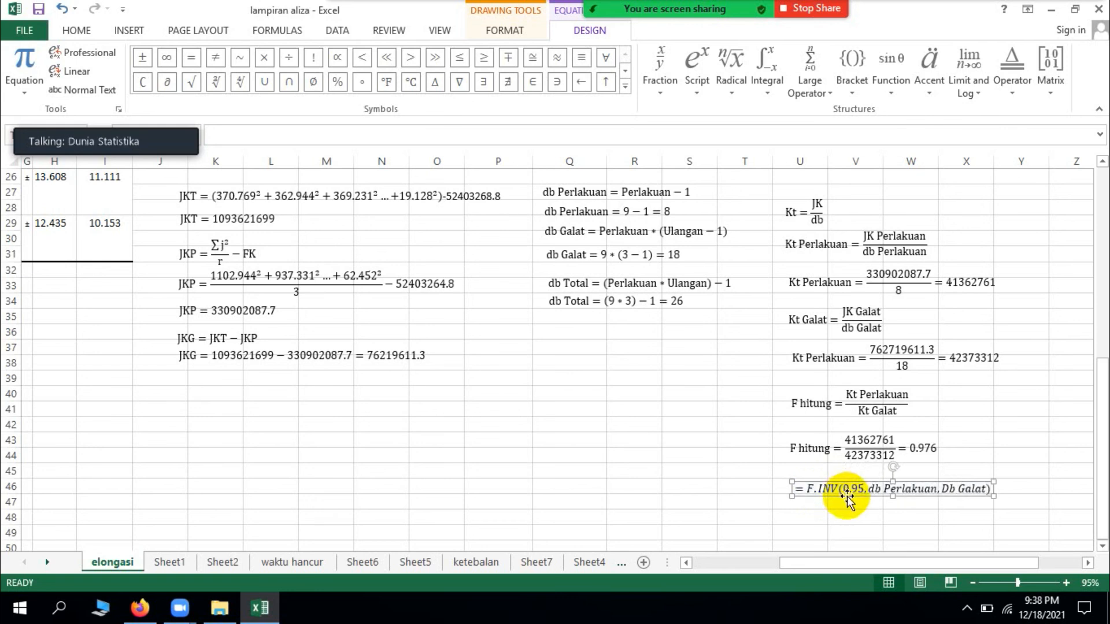
pyautogui.click(69, 32)
pyautogui.click(158, 84)
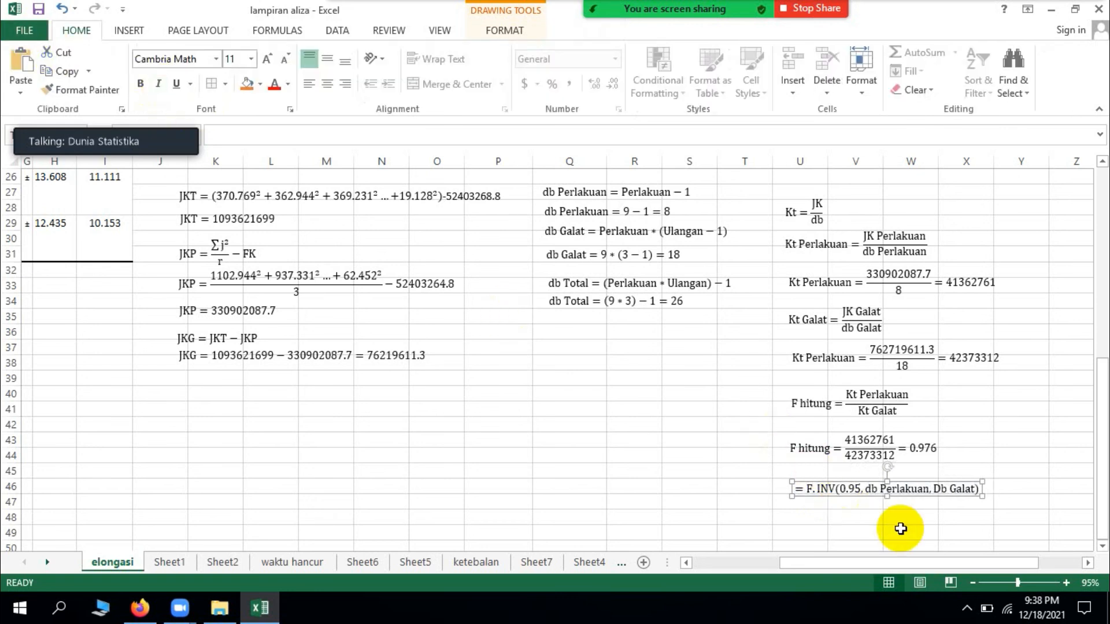
# Step: Duplicate the F.INV equation and place the copy directly below the original, aligned with it
pyautogui.hotkey('ctrl', 'v')
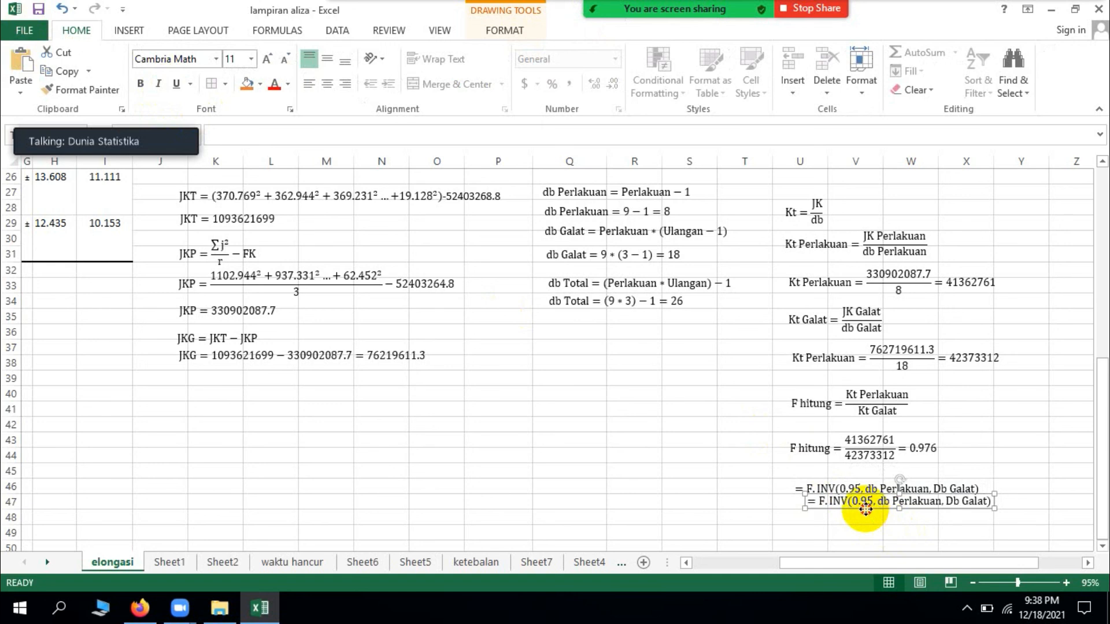
pyautogui.moveTo(864, 508)
pyautogui.mouseDown()
pyautogui.moveTo(849, 533)
pyautogui.moveTo(853, 520)
pyautogui.mouseUp()
pyautogui.click(851, 516)
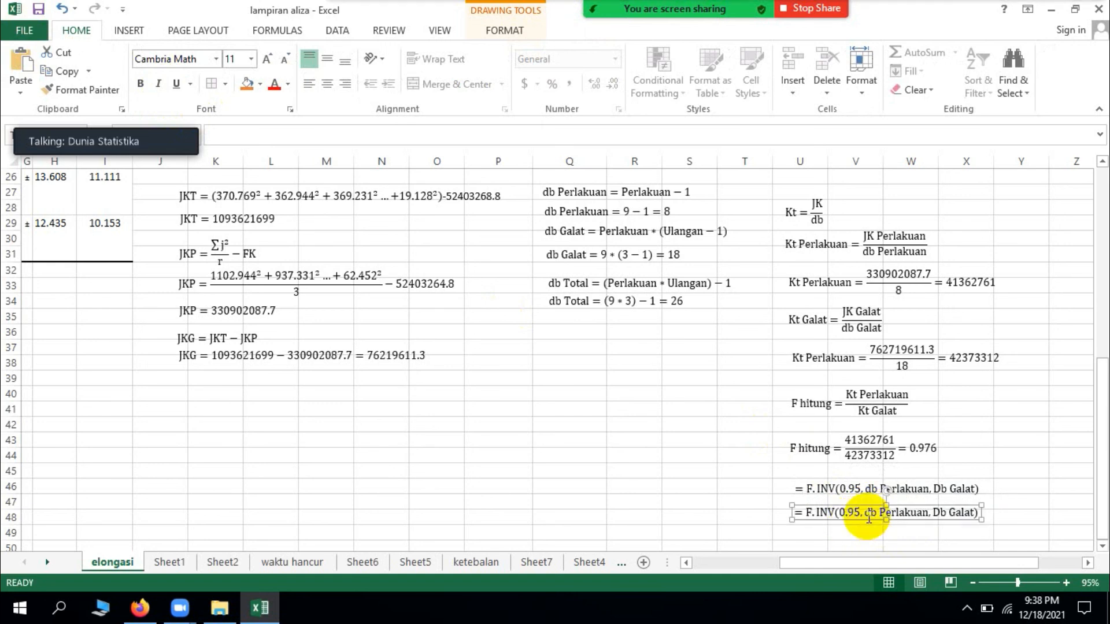
# Step: Replace db Perlakuan with 8 in the copied F.INV equation
pyautogui.click(930, 512)
pyautogui.press('BackSpace')
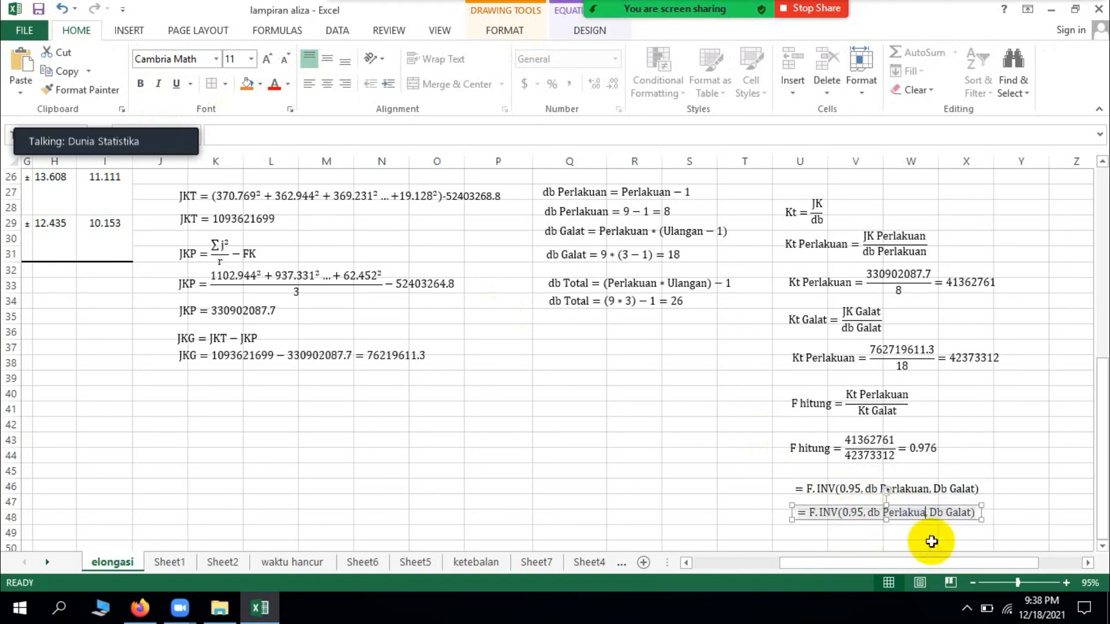
pyautogui.press('BackSpace')
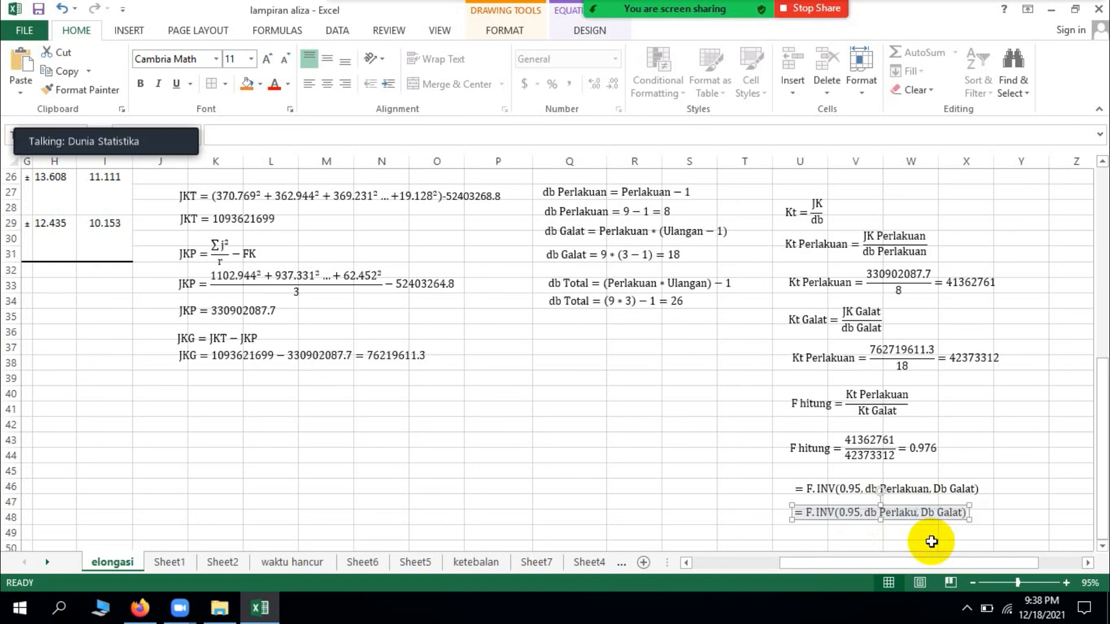
pyautogui.press('BackSpace')
pyautogui.press('BackSpace')
pyautogui.press('BackSpace')
pyautogui.press('BackSpace')
pyautogui.press('BackSpace')
pyautogui.press('BackSpace')
pyautogui.press('BackSpace')
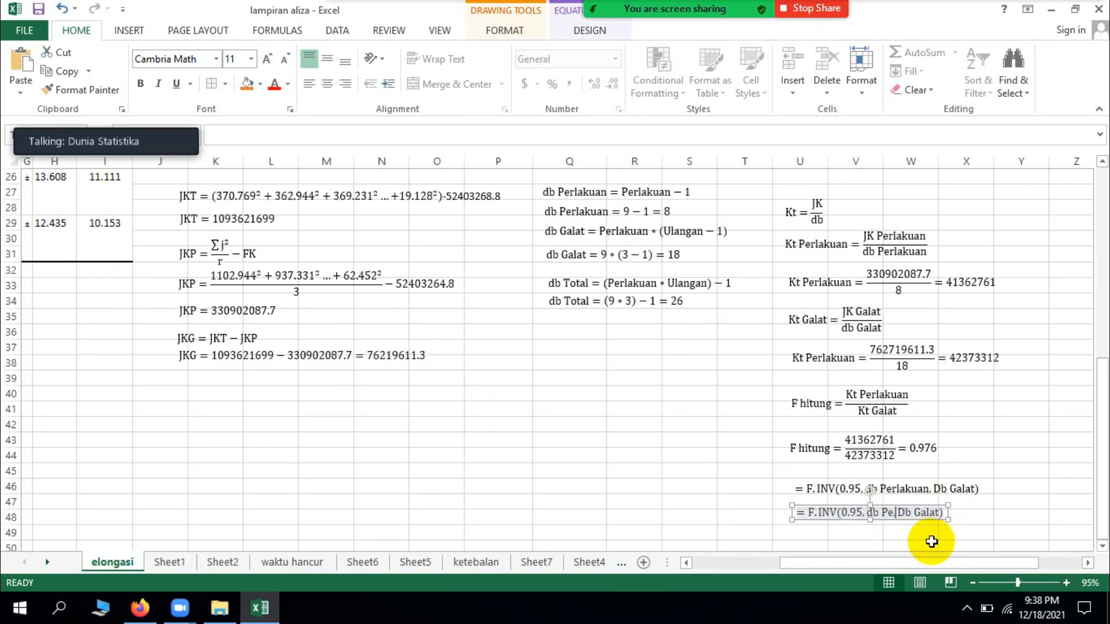
pyautogui.press('BackSpace')
pyautogui.press('BackSpace')
pyautogui.press('BackSpace')
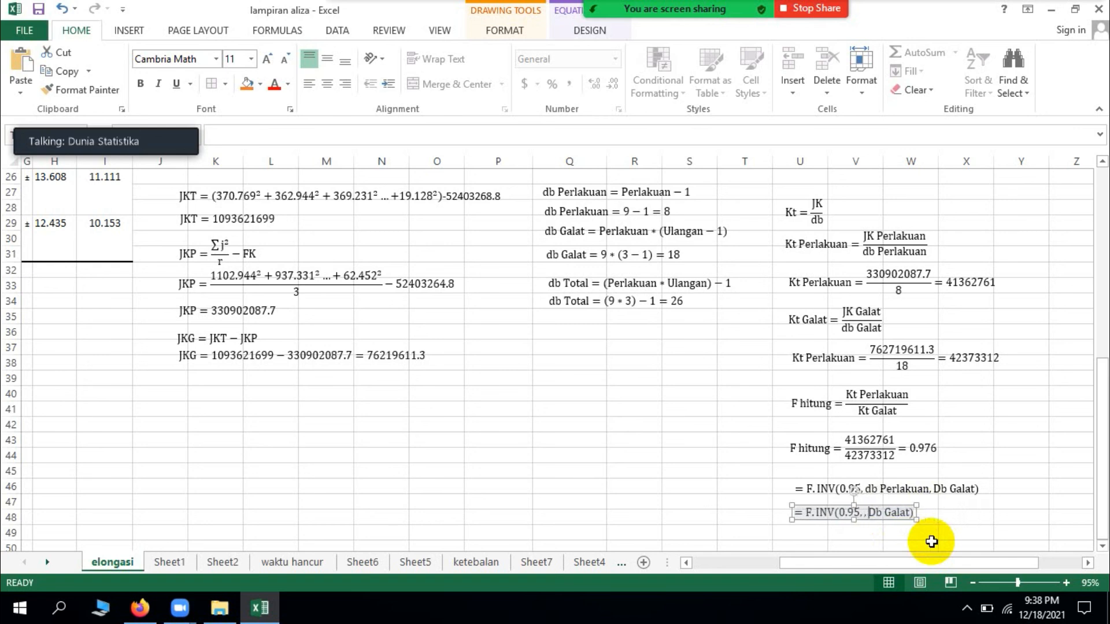
pyautogui.write('8')
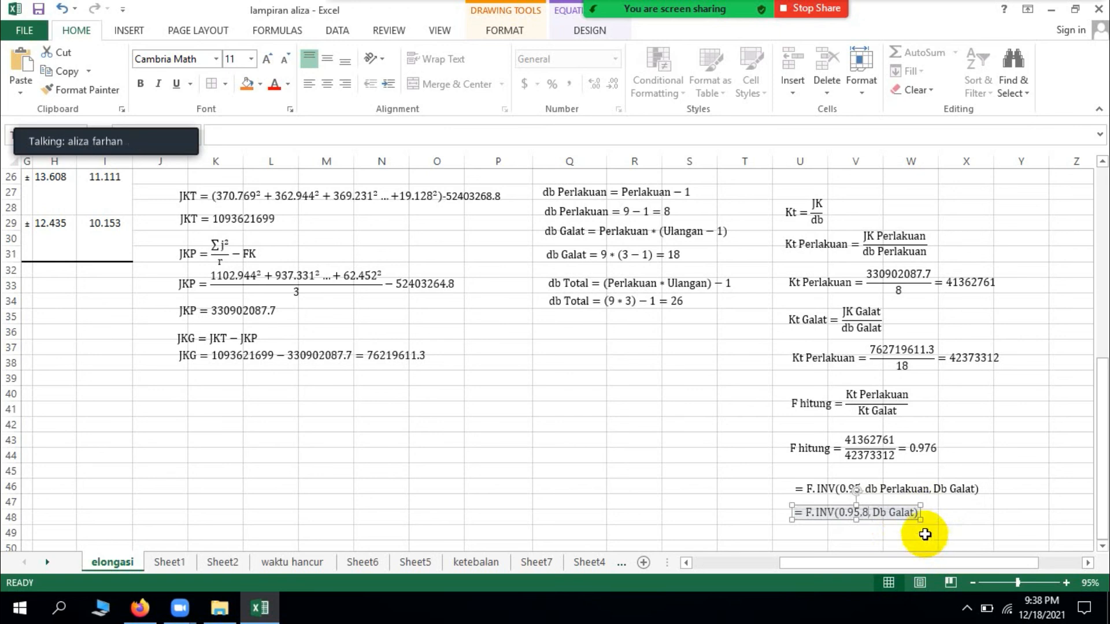
# Step: Replace Db Galat with 18 in the copied F.INV equation, keeping the closing parenthesis
pyautogui.click(917, 514)
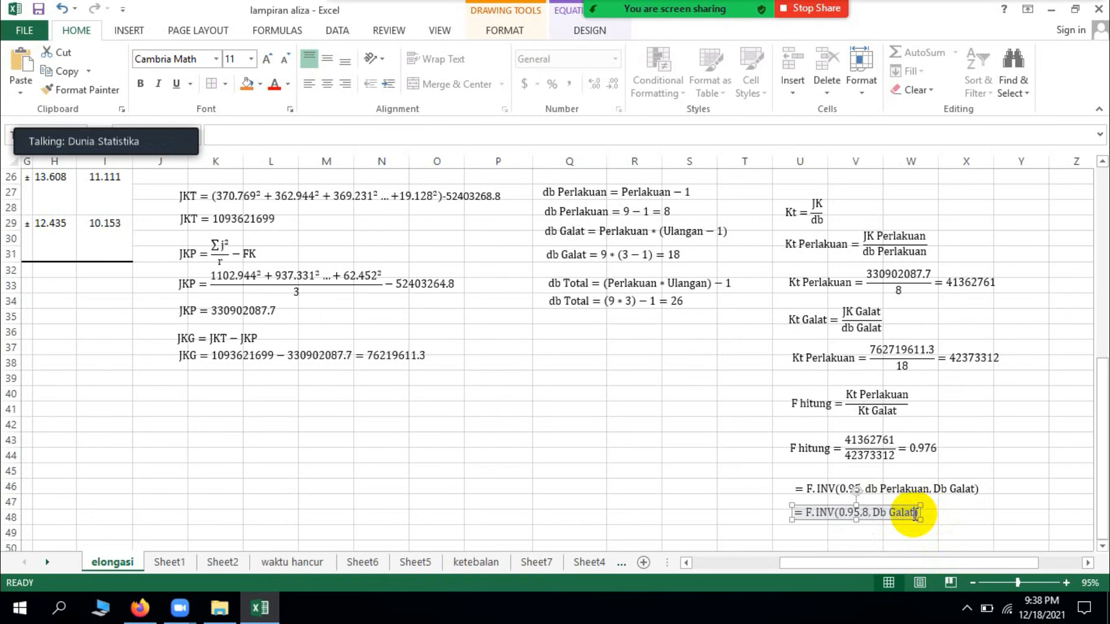
pyautogui.scroll(1, 891, 510)
pyautogui.scroll(-1, 789, 495)
pyautogui.press('BackSpace')
pyautogui.press('BackSpace')
pyautogui.press('BackSpace')
pyautogui.press('BackSpace')
pyautogui.press('BackSpace')
pyautogui.press('BackSpace')
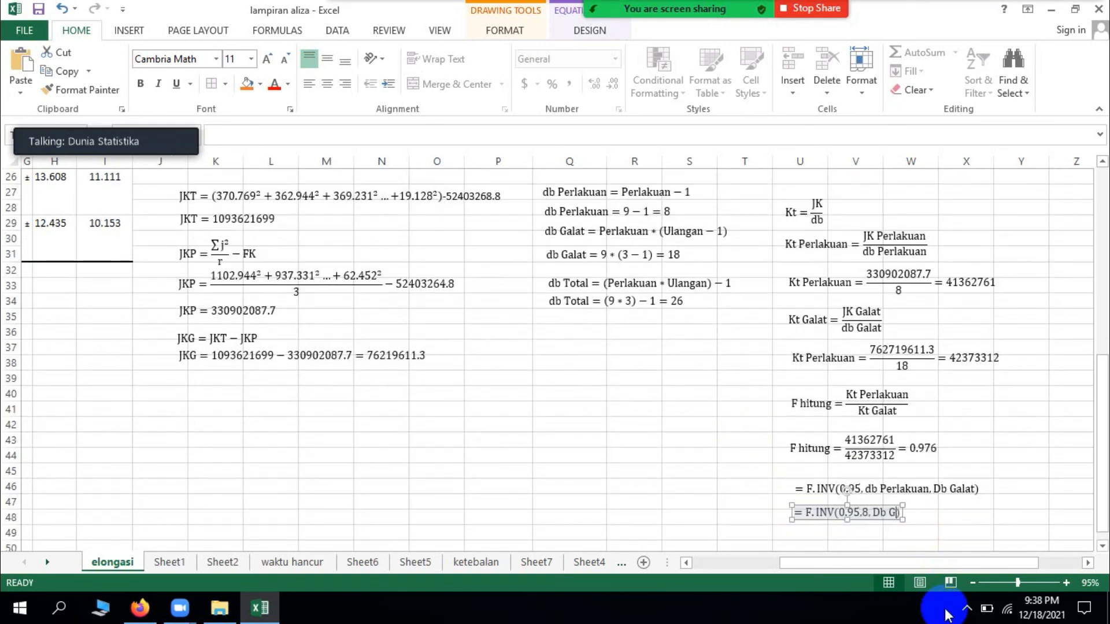
pyautogui.press('BackSpace')
pyautogui.press('BackSpace')
pyautogui.write('18)')
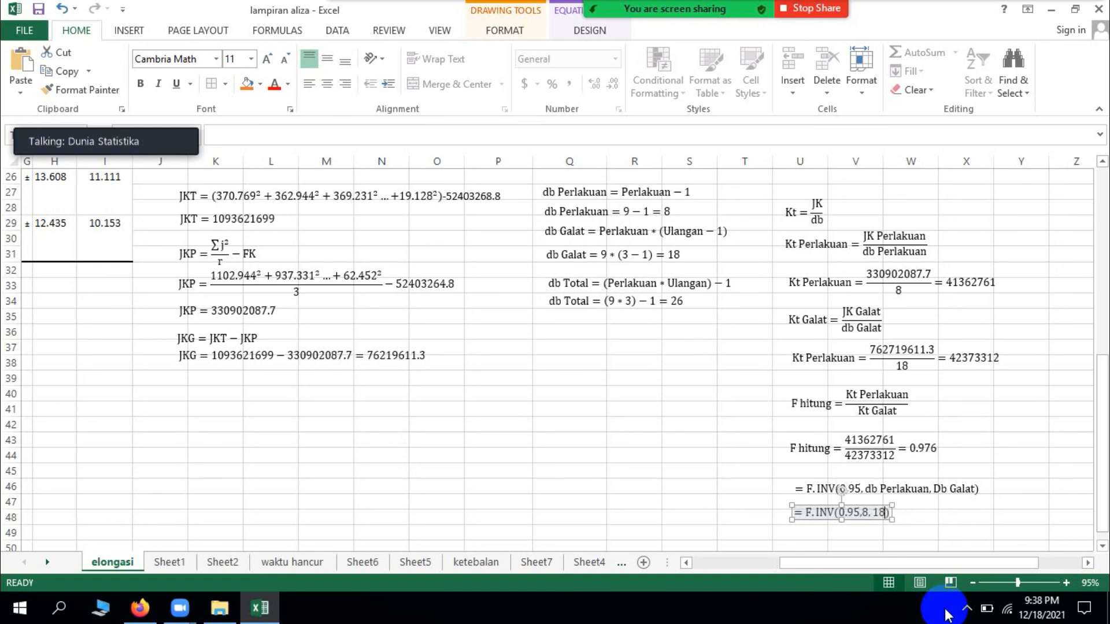
pyautogui.write(' =')
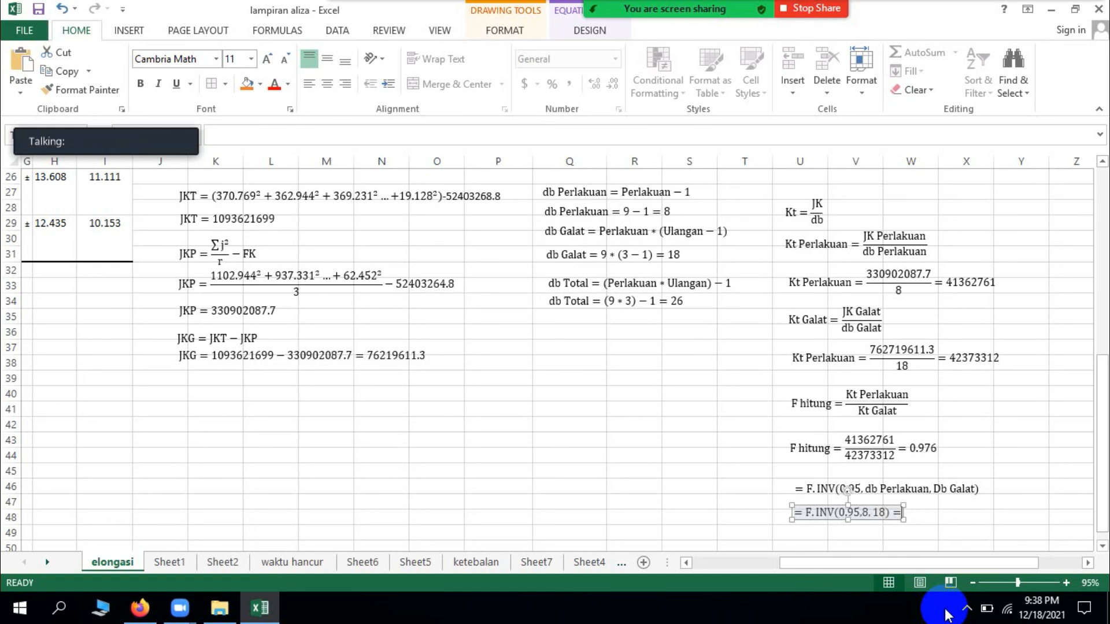
# Step: Add the result = 2.51, taken from the F 5% value in the Anova table, to the substituted F.INV equation
pyautogui.scroll(2, 647, 386)
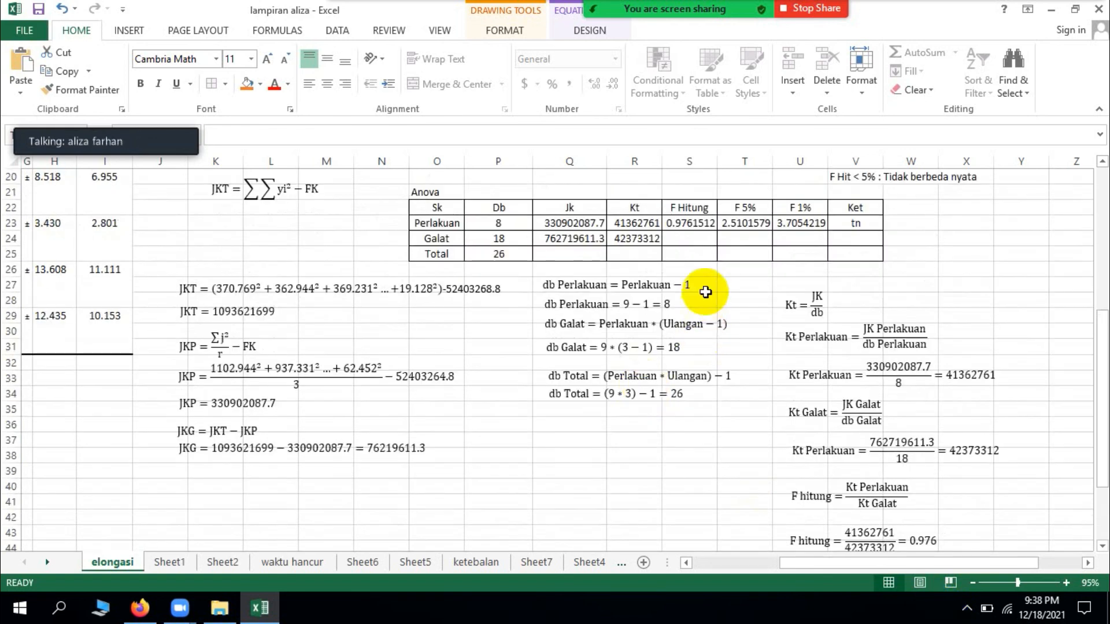
pyautogui.scroll(-3, 734, 264)
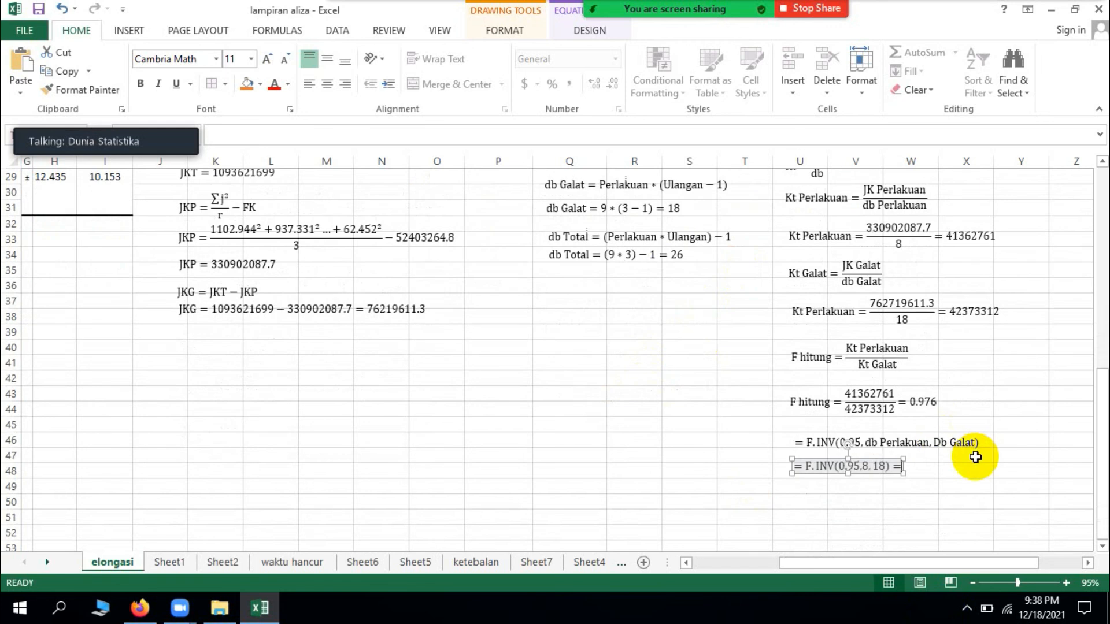
pyautogui.write('2.51')
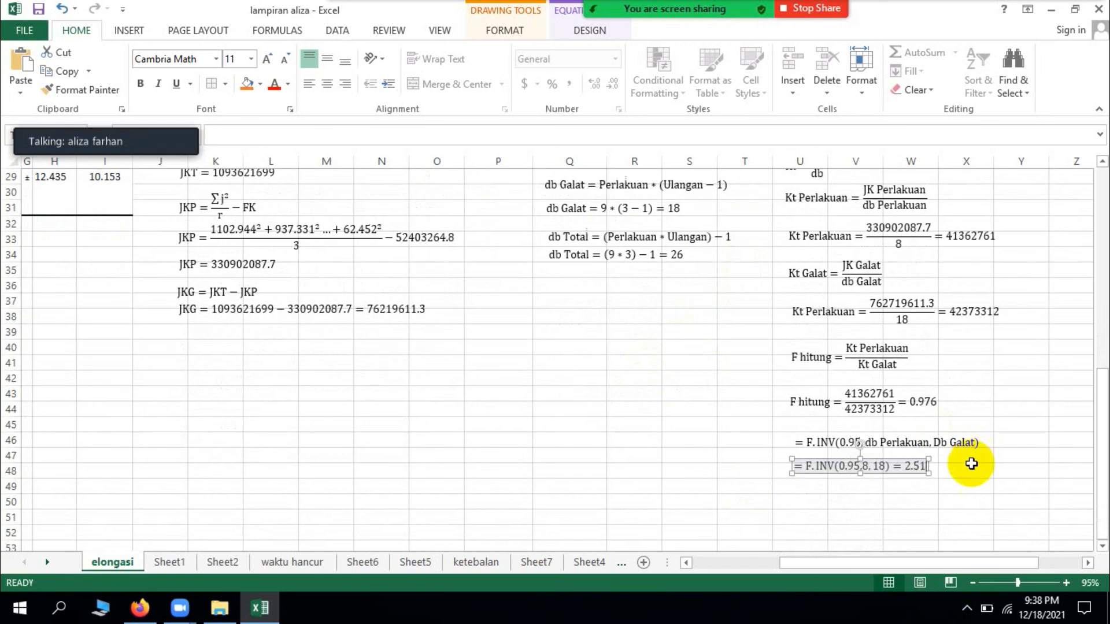
pyautogui.click(960, 506)
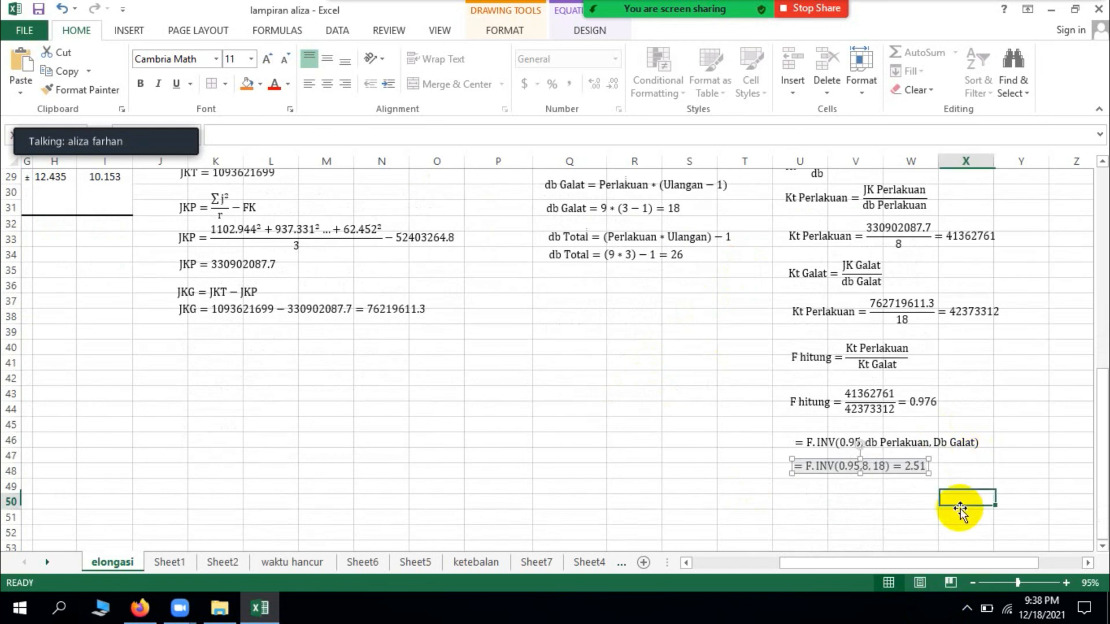
# Step: Duplicate both F.INV equations together and place the copies below the originals
pyautogui.click(927, 456)
pyautogui.keyDown('shift'); pyautogui.click(889, 476); pyautogui.keyUp('shift')
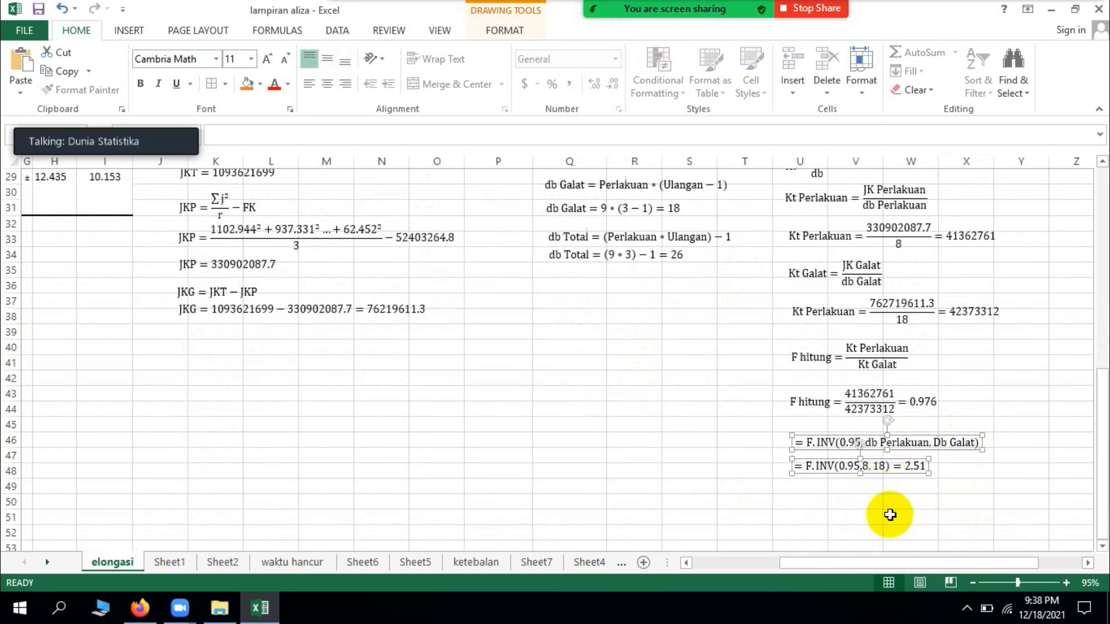
pyautogui.moveTo(875, 502); pyautogui.dragTo(895, 529)
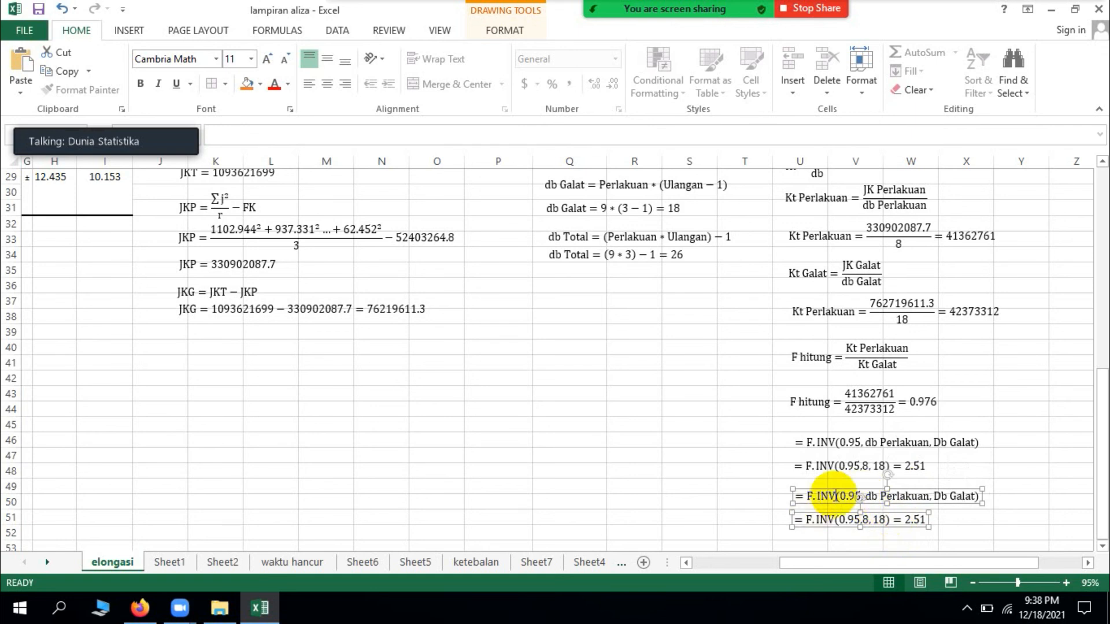
# Step: Change the probability to 0.99 in both copied F.INV equations
pyautogui.click(848, 496)
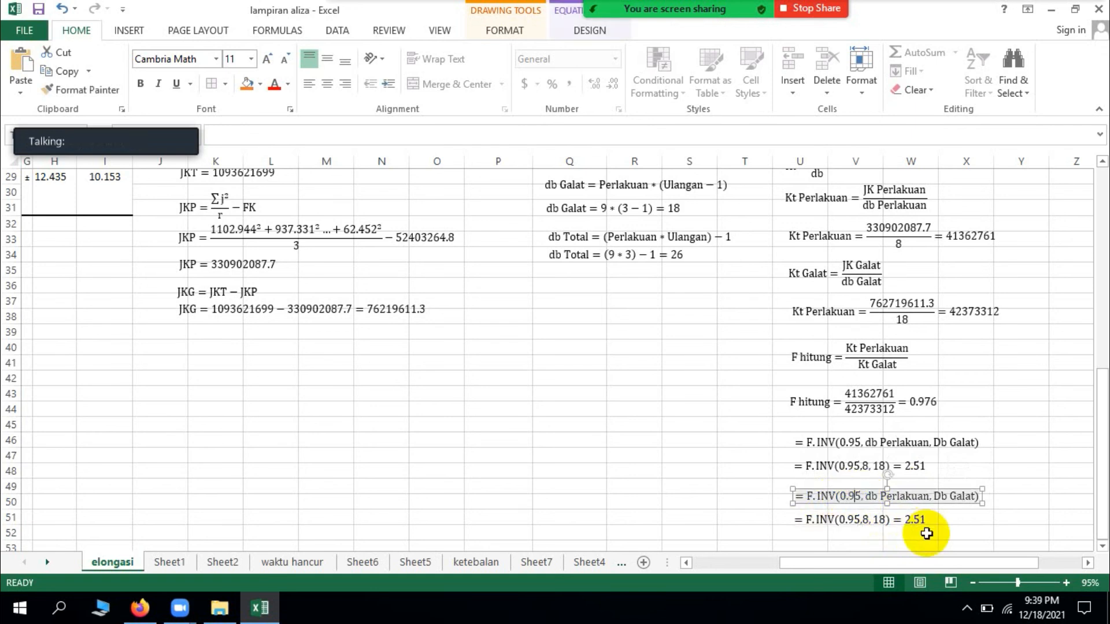
pyautogui.press('BackSpace')
pyautogui.write('9')
pyautogui.click(862, 517)
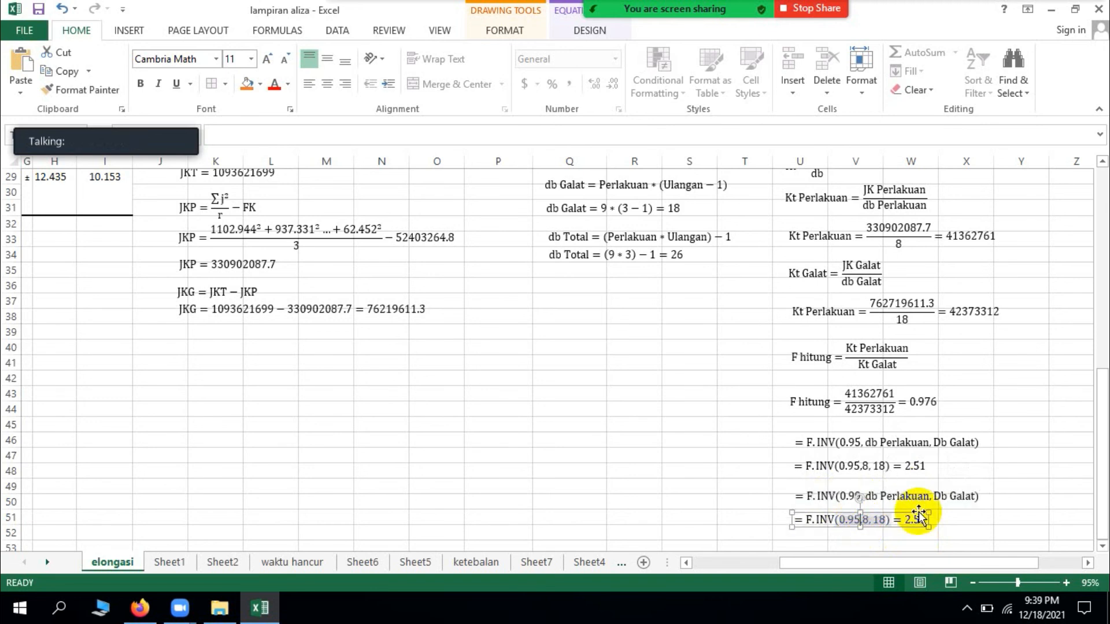
# Step: Replace the result in the substituted 0.99 F.INV equation with 3.70, taken from the F 1% value in the Anova table
pyautogui.scroll(1, 918, 512)
pyautogui.scroll(2, 919, 511)
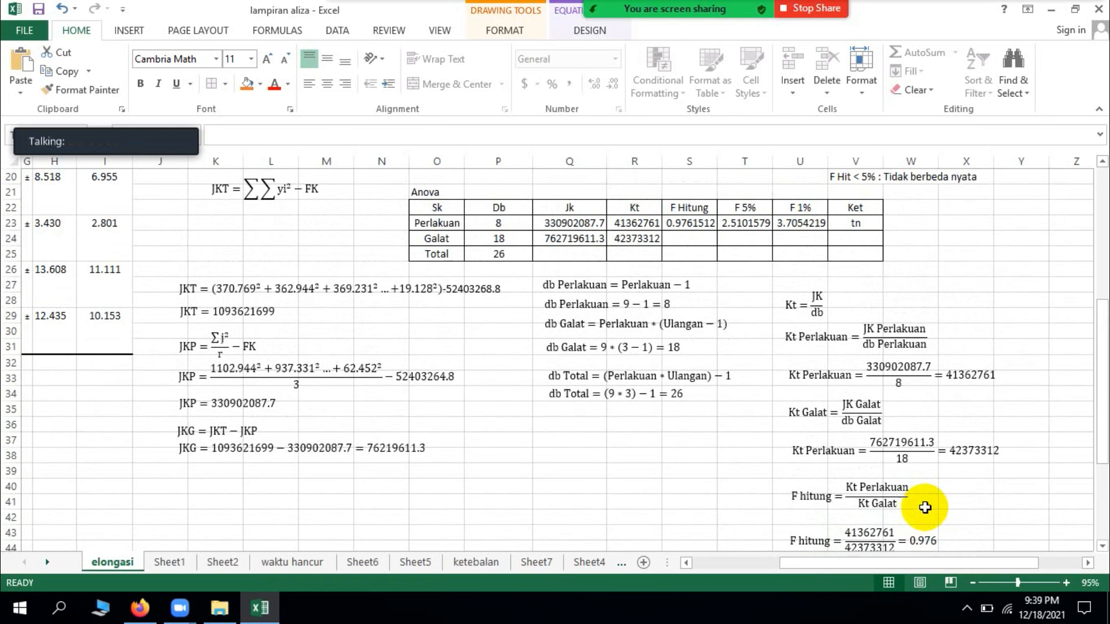
pyautogui.scroll(-3, 922, 509)
pyautogui.click(923, 519)
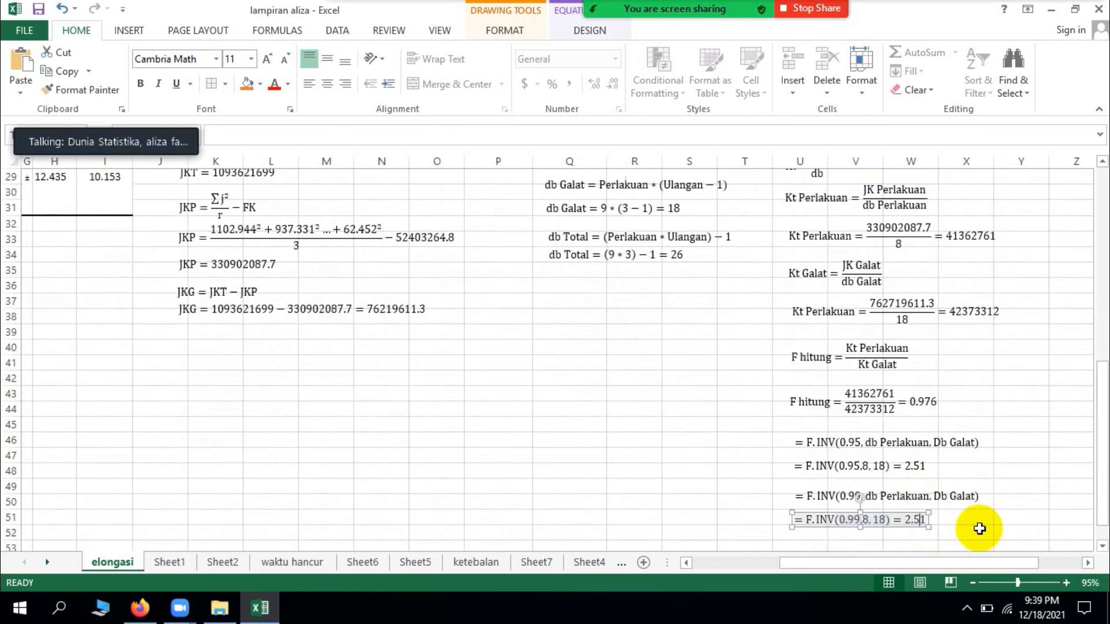
pyautogui.press('BackSpace')
pyautogui.press('BackSpace')
pyautogui.press('BackSpace')
pyautogui.press('BackSpace')
pyautogui.press('BackSpace')
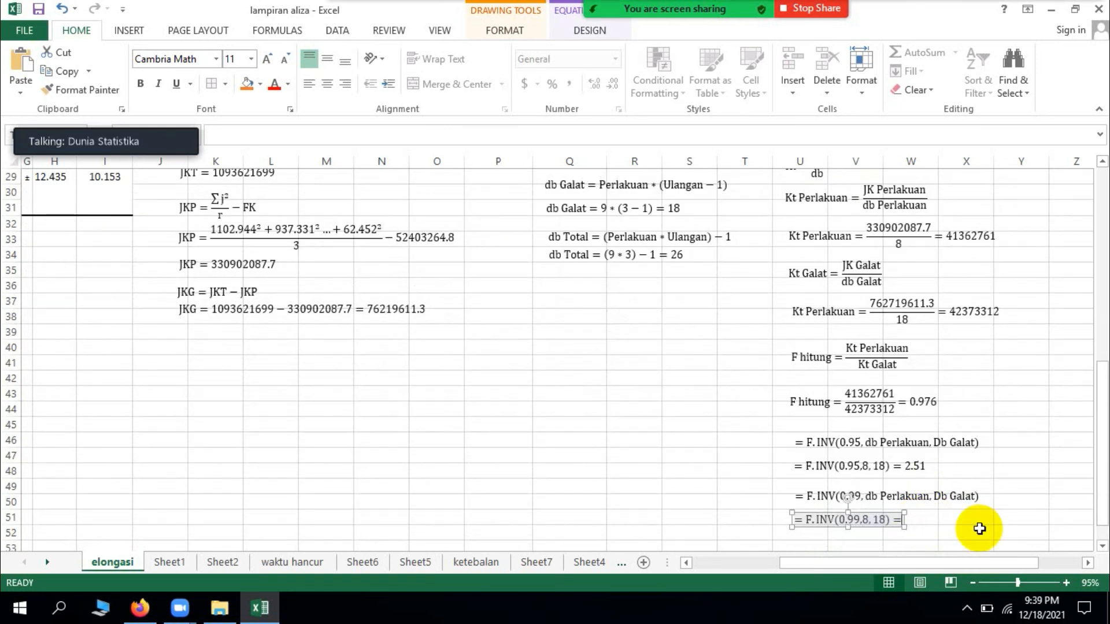
pyautogui.write('3.70')
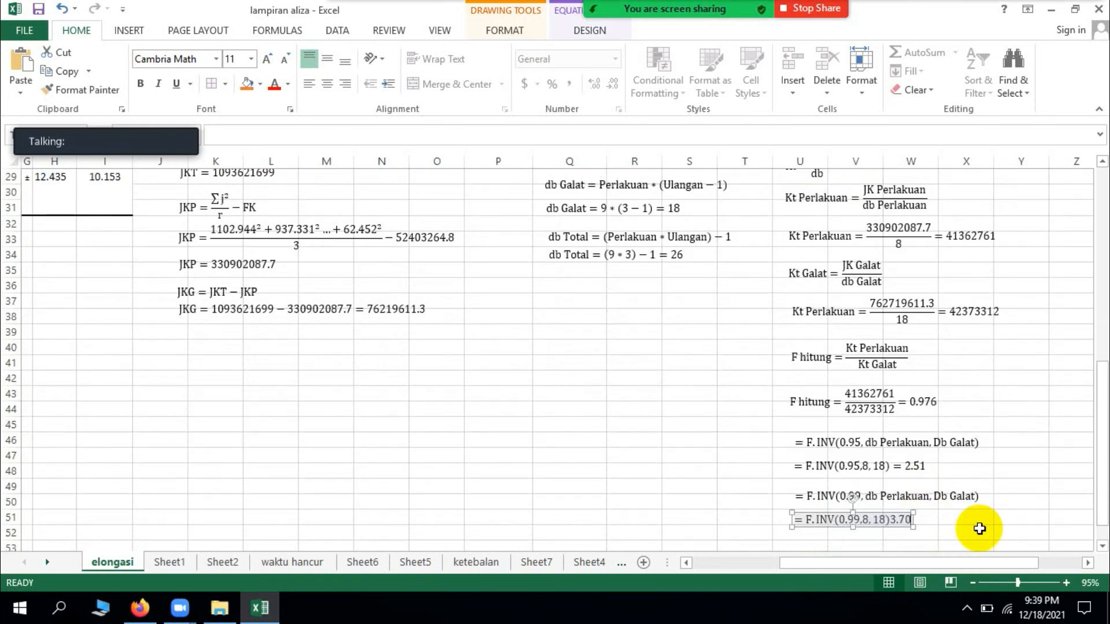
pyautogui.click(685, 425)
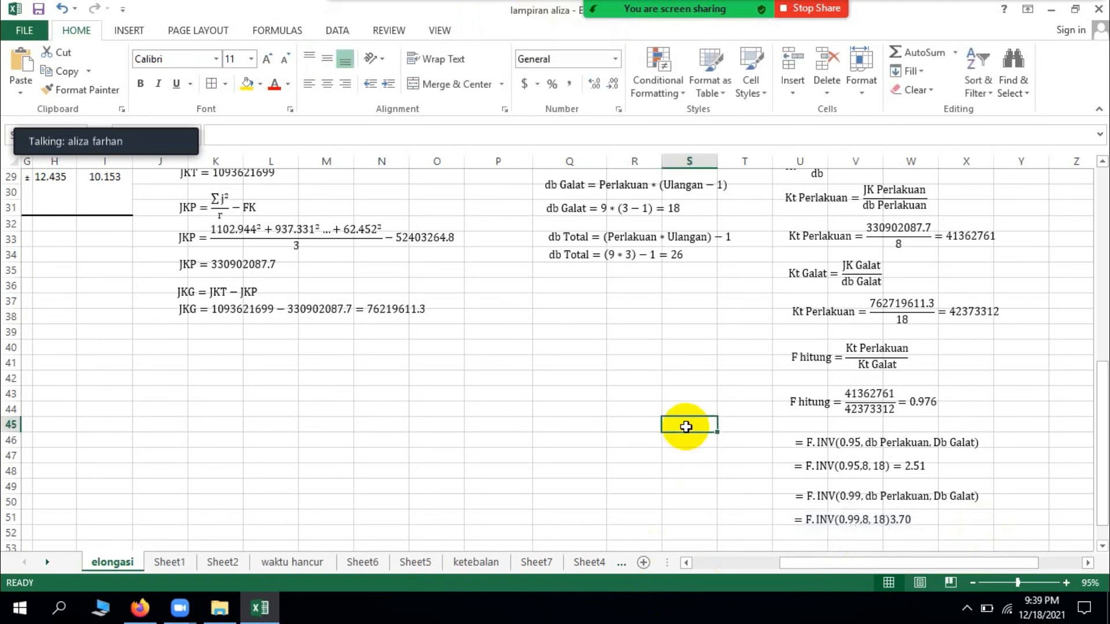
pyautogui.scroll(1, 687, 424)
pyautogui.scroll(3, 685, 422)
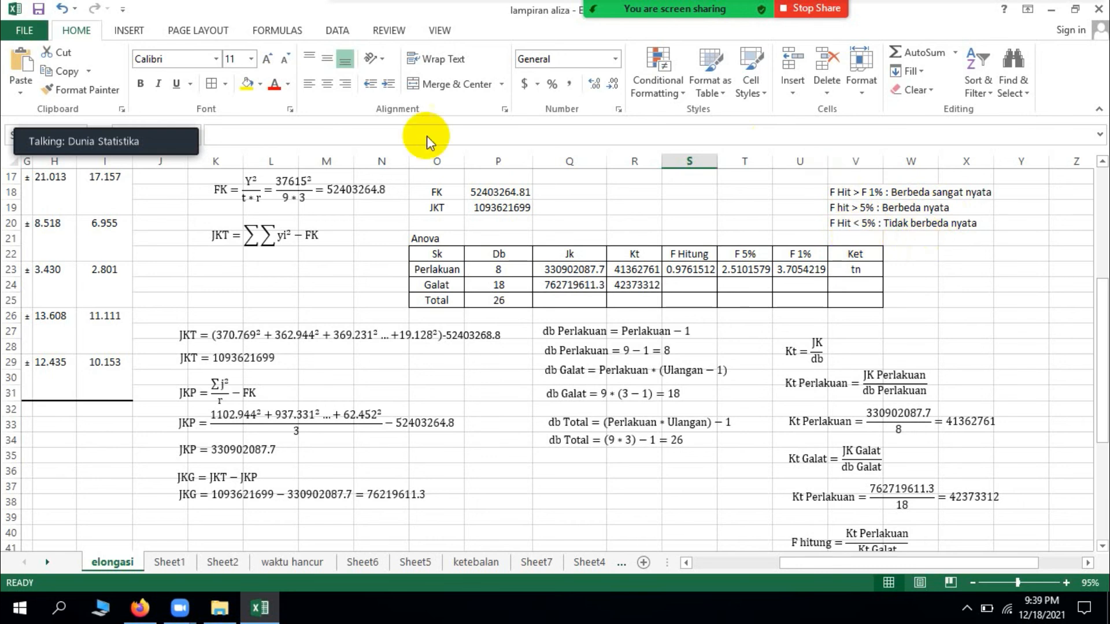
pyautogui.click(48, 119)
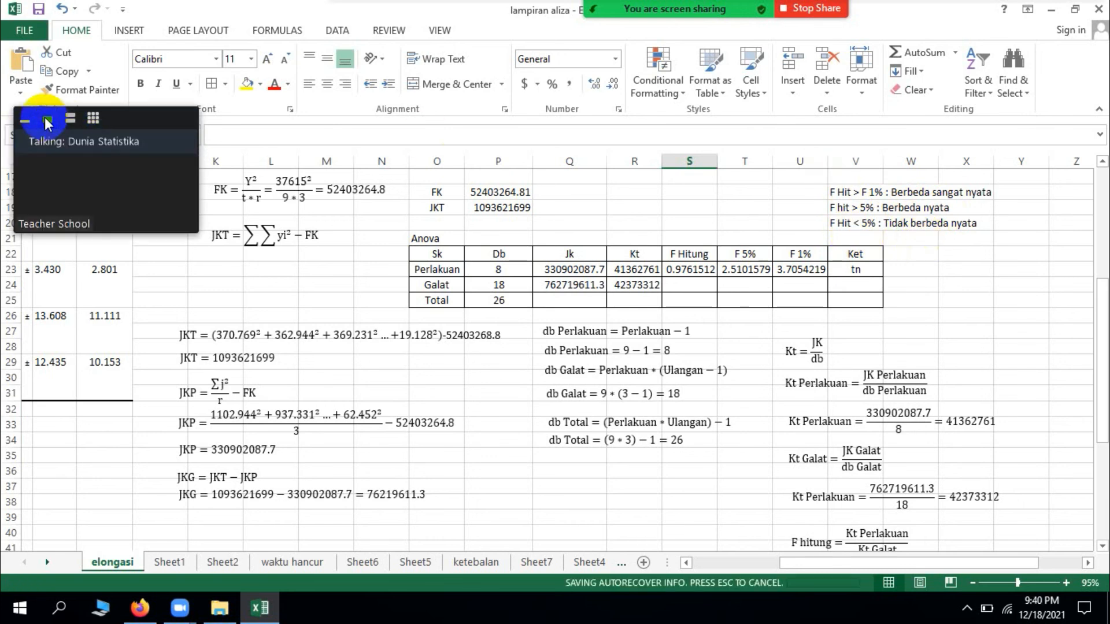
pyautogui.moveTo(137, 119); pyautogui.dragTo(485, 44)
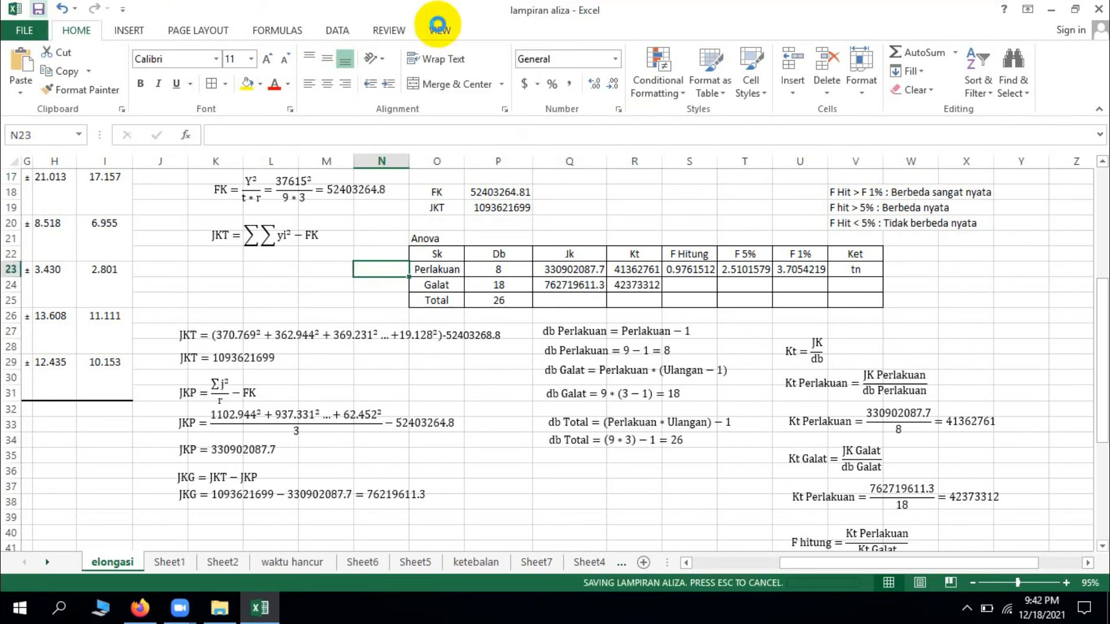
# Step: Minimize the workbook window and return to the Zoom meeting
pyautogui.click(1052, 10)
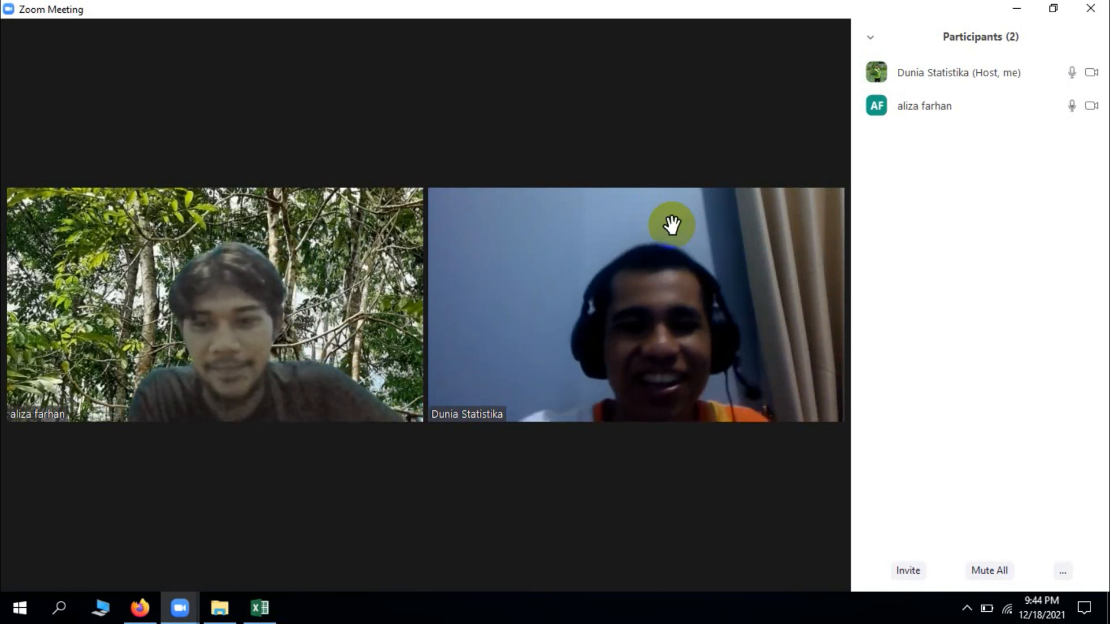
pyautogui.click(671, 224)
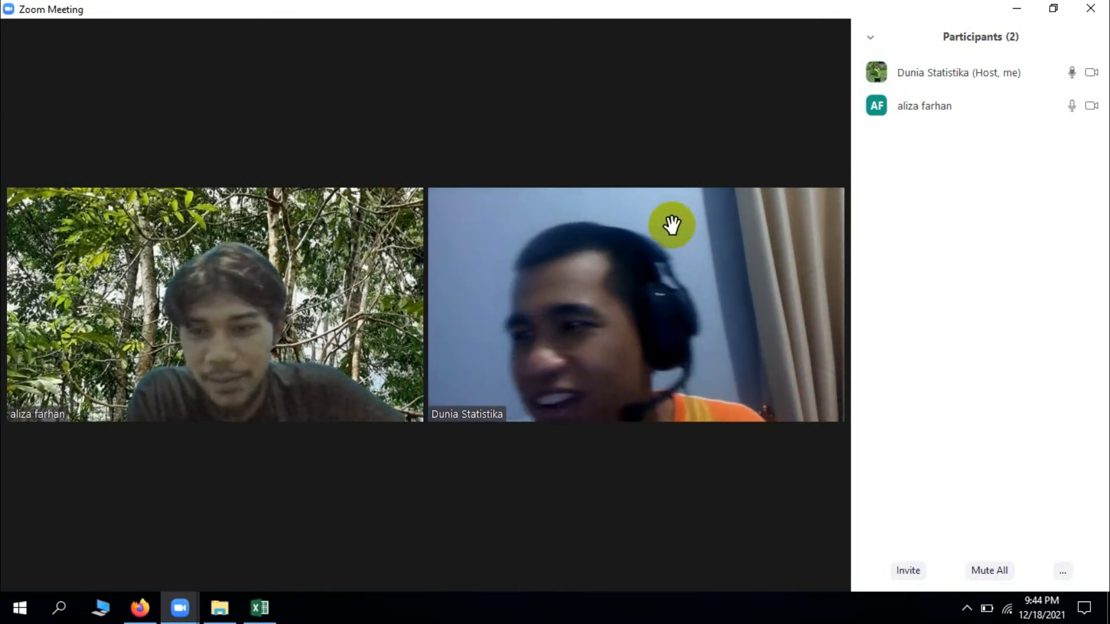